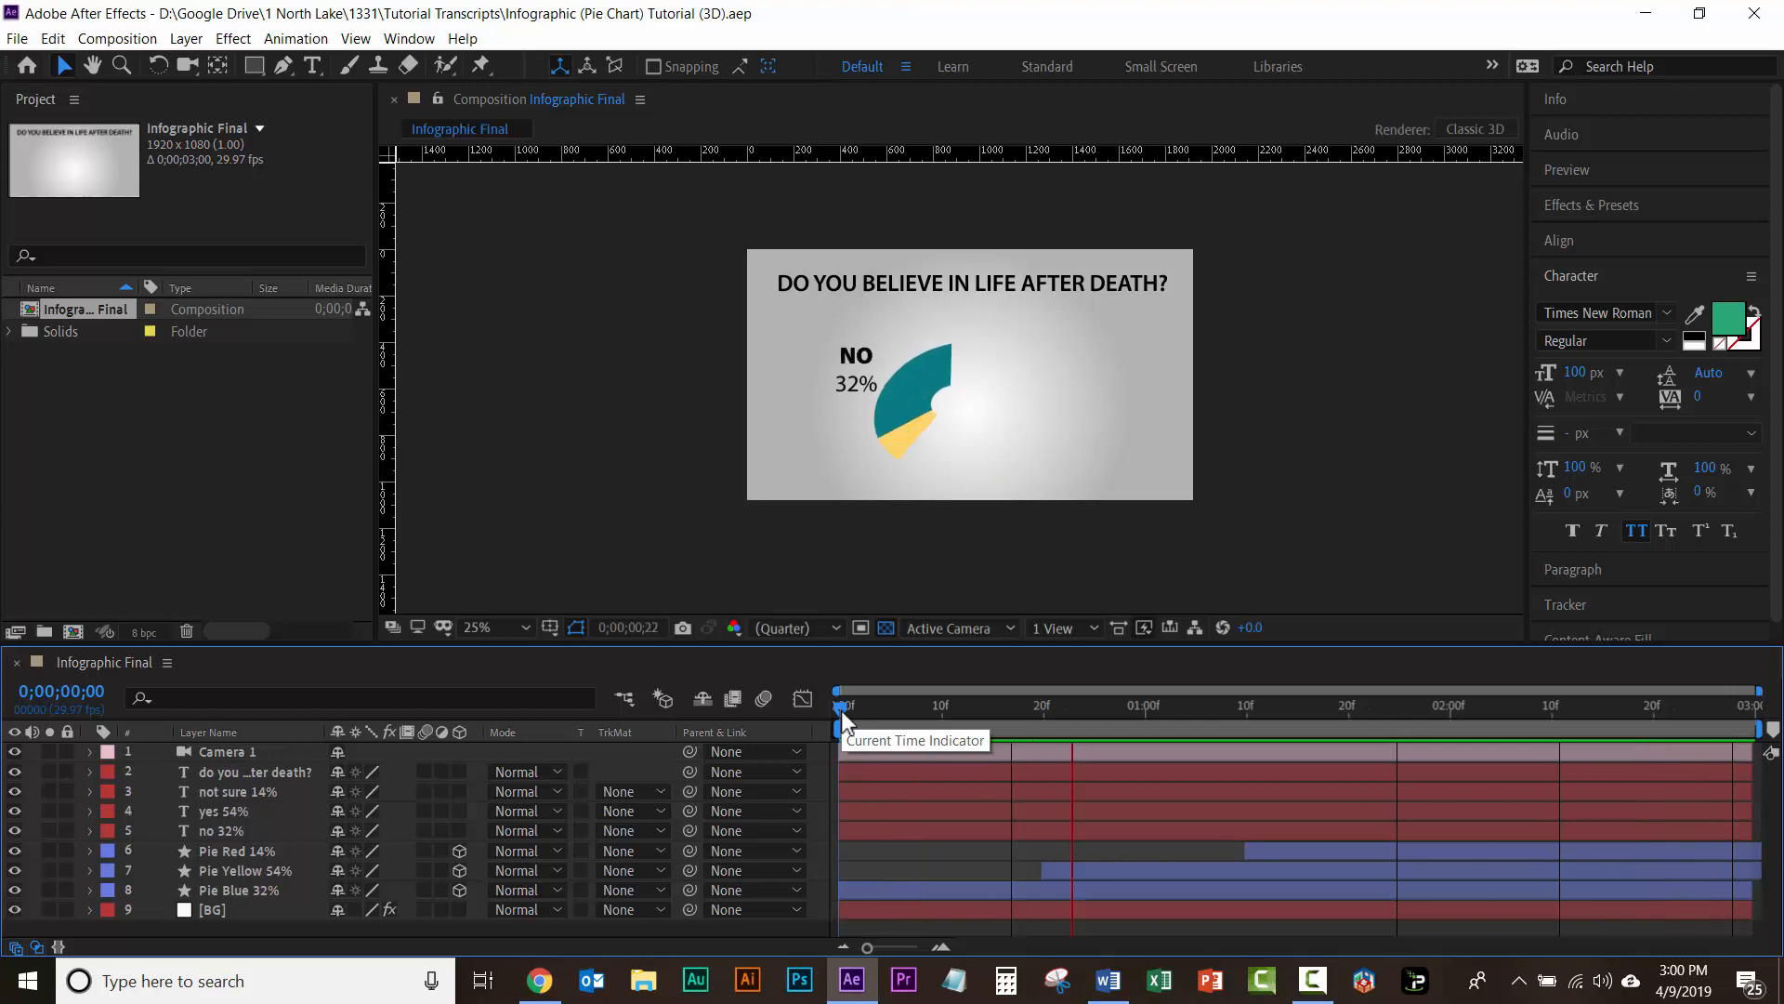
Step: Preview the finished pie chart animation in the Infographic Final composition
key(space)
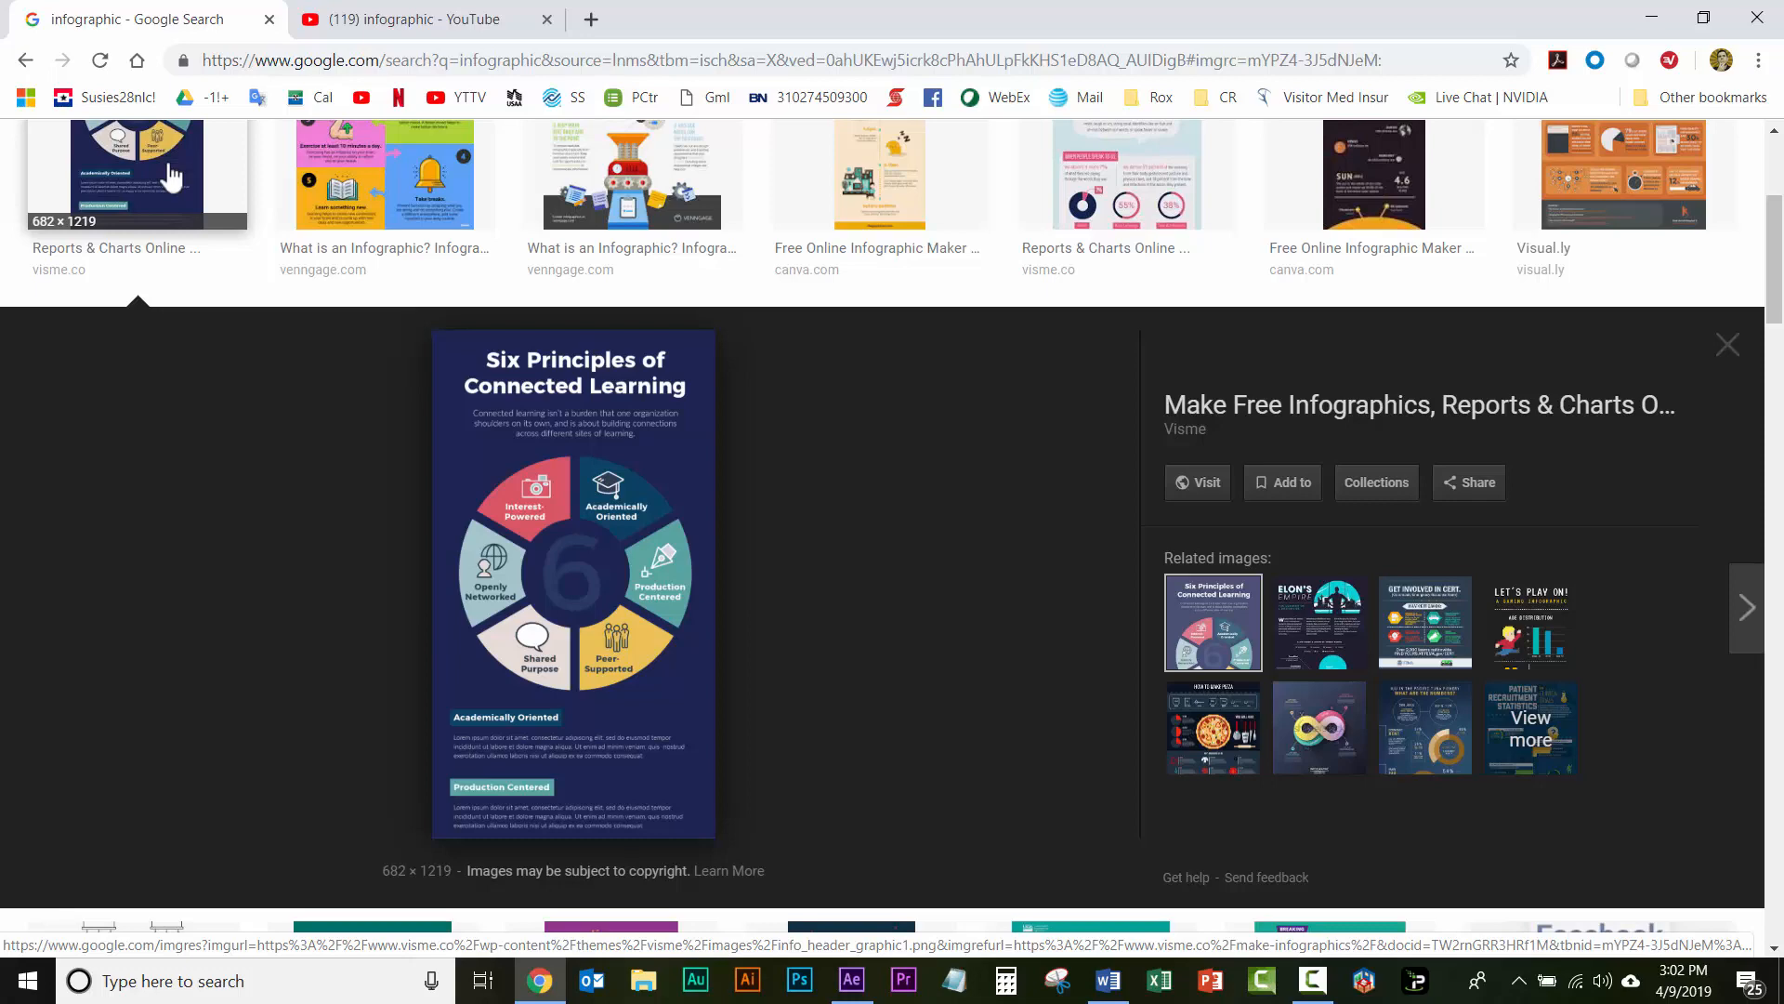
Step: Switch to Chrome and examine several infographic examples in the Google image results for layout and chart styles
click(407, 191)
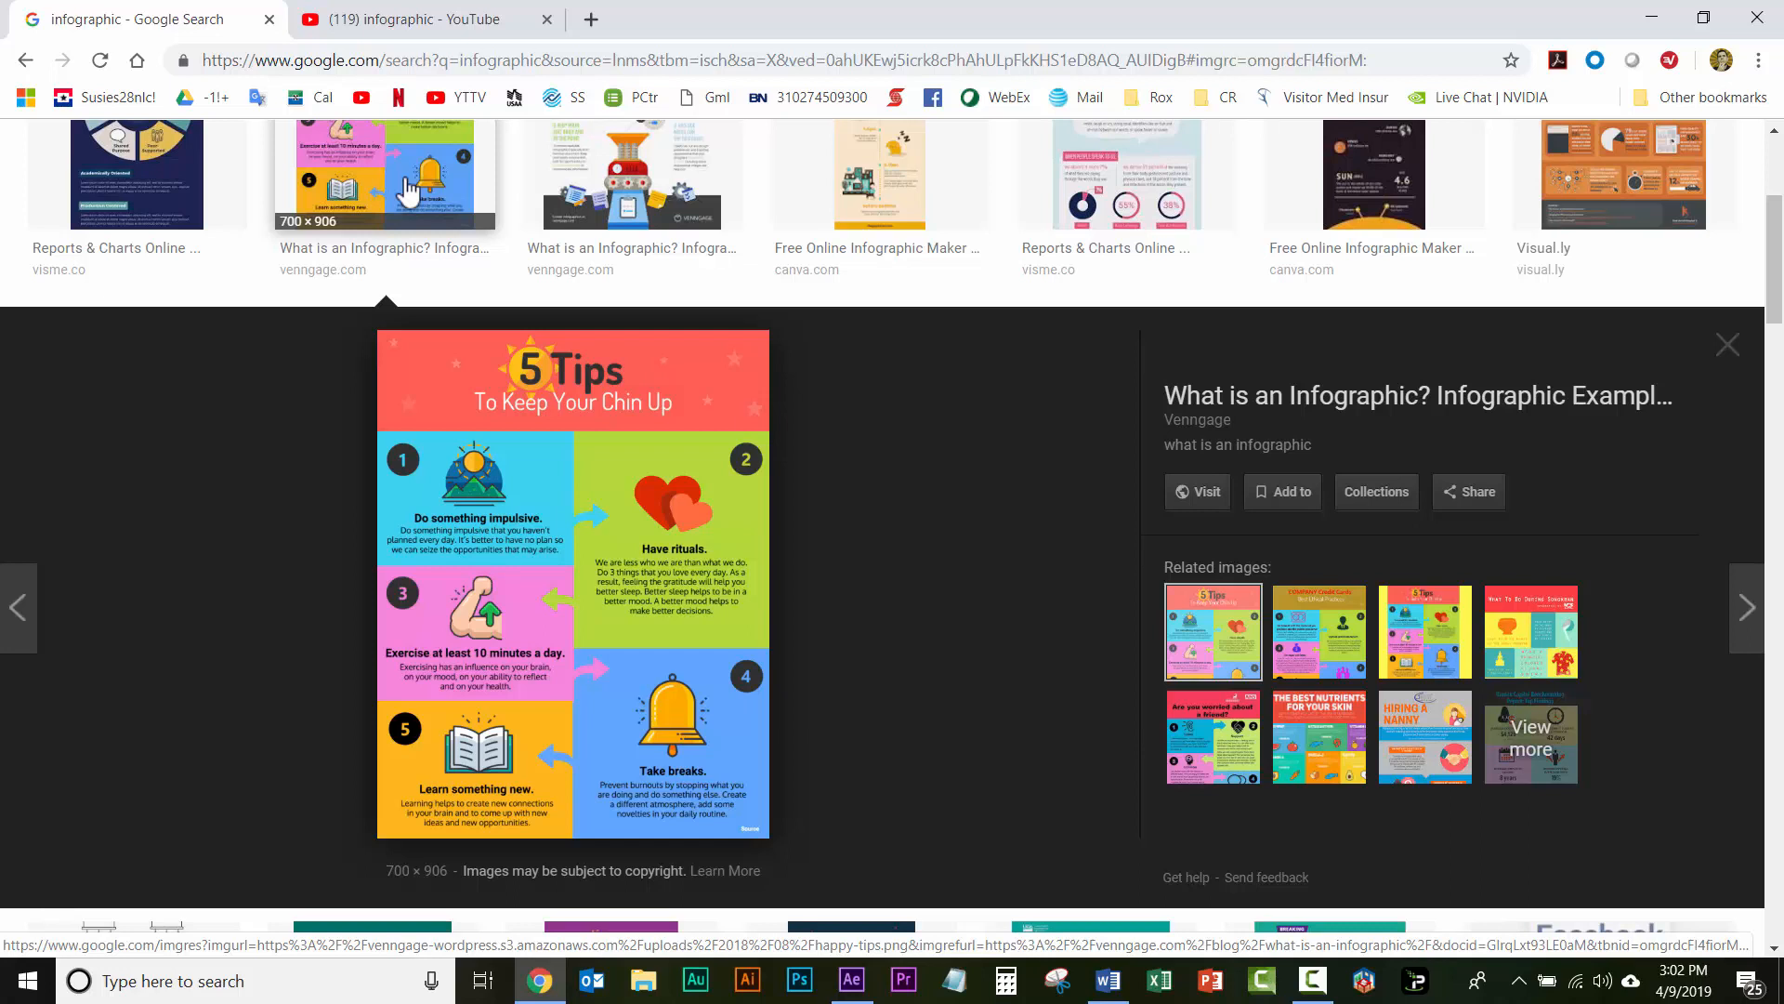
click(637, 185)
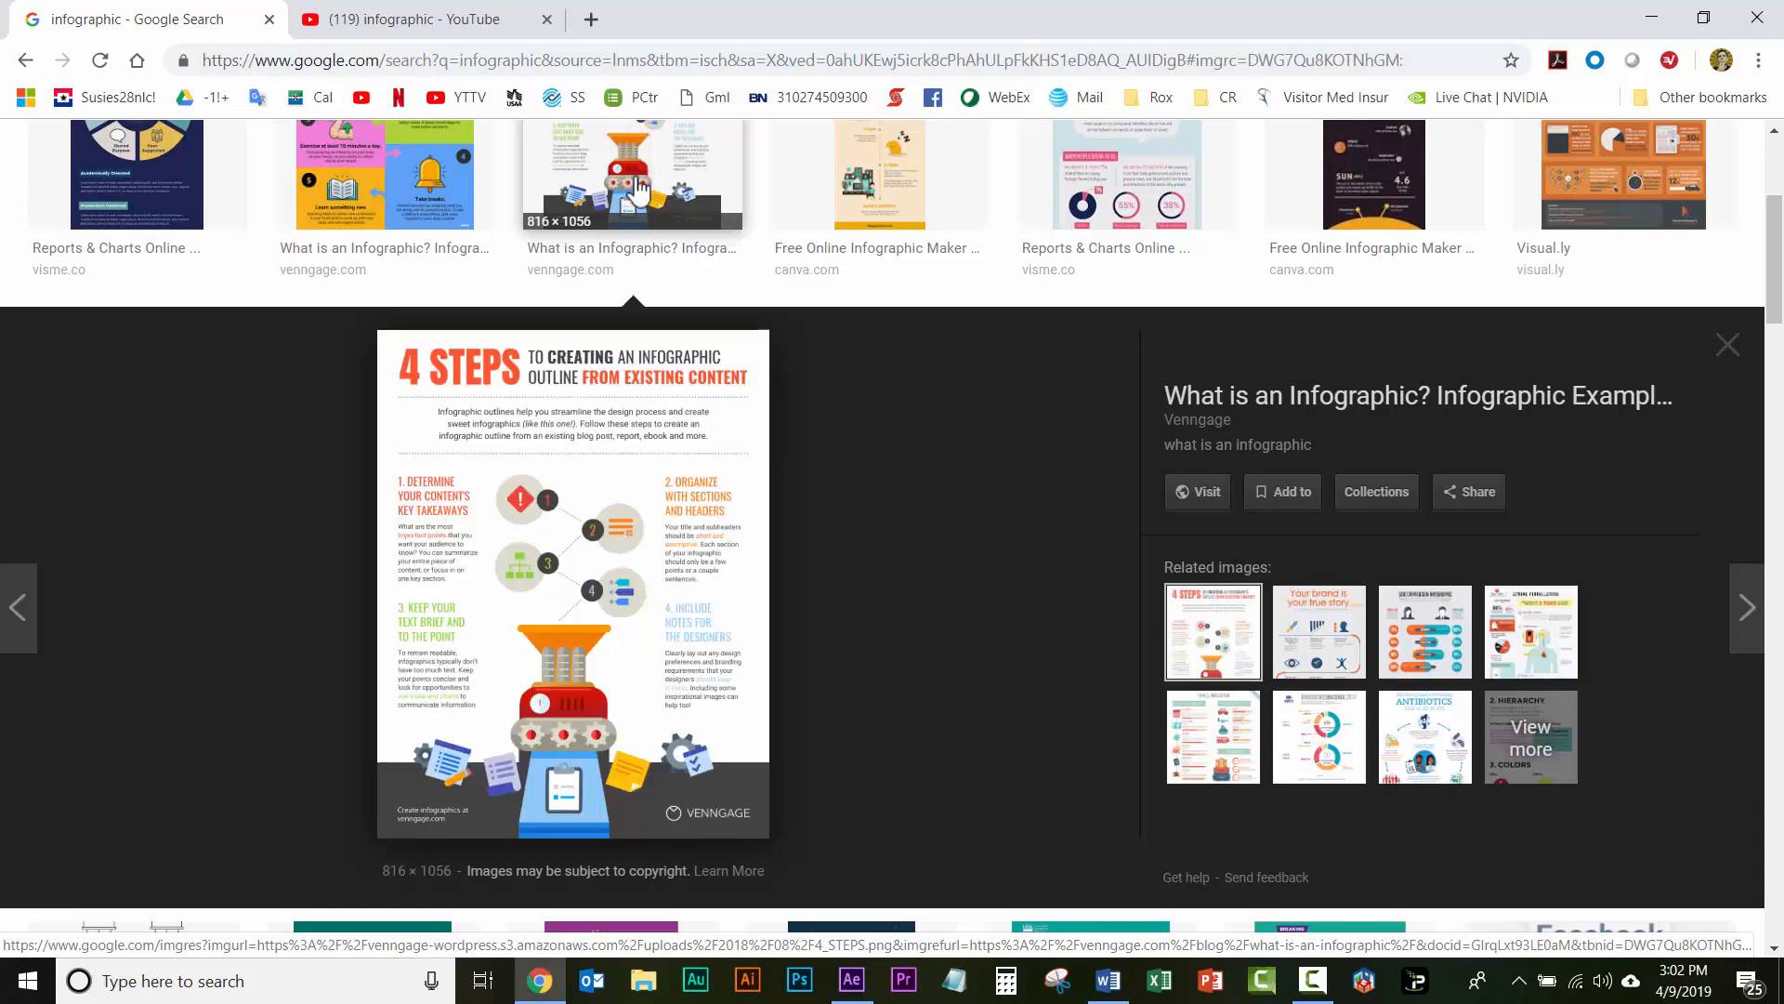
click(882, 183)
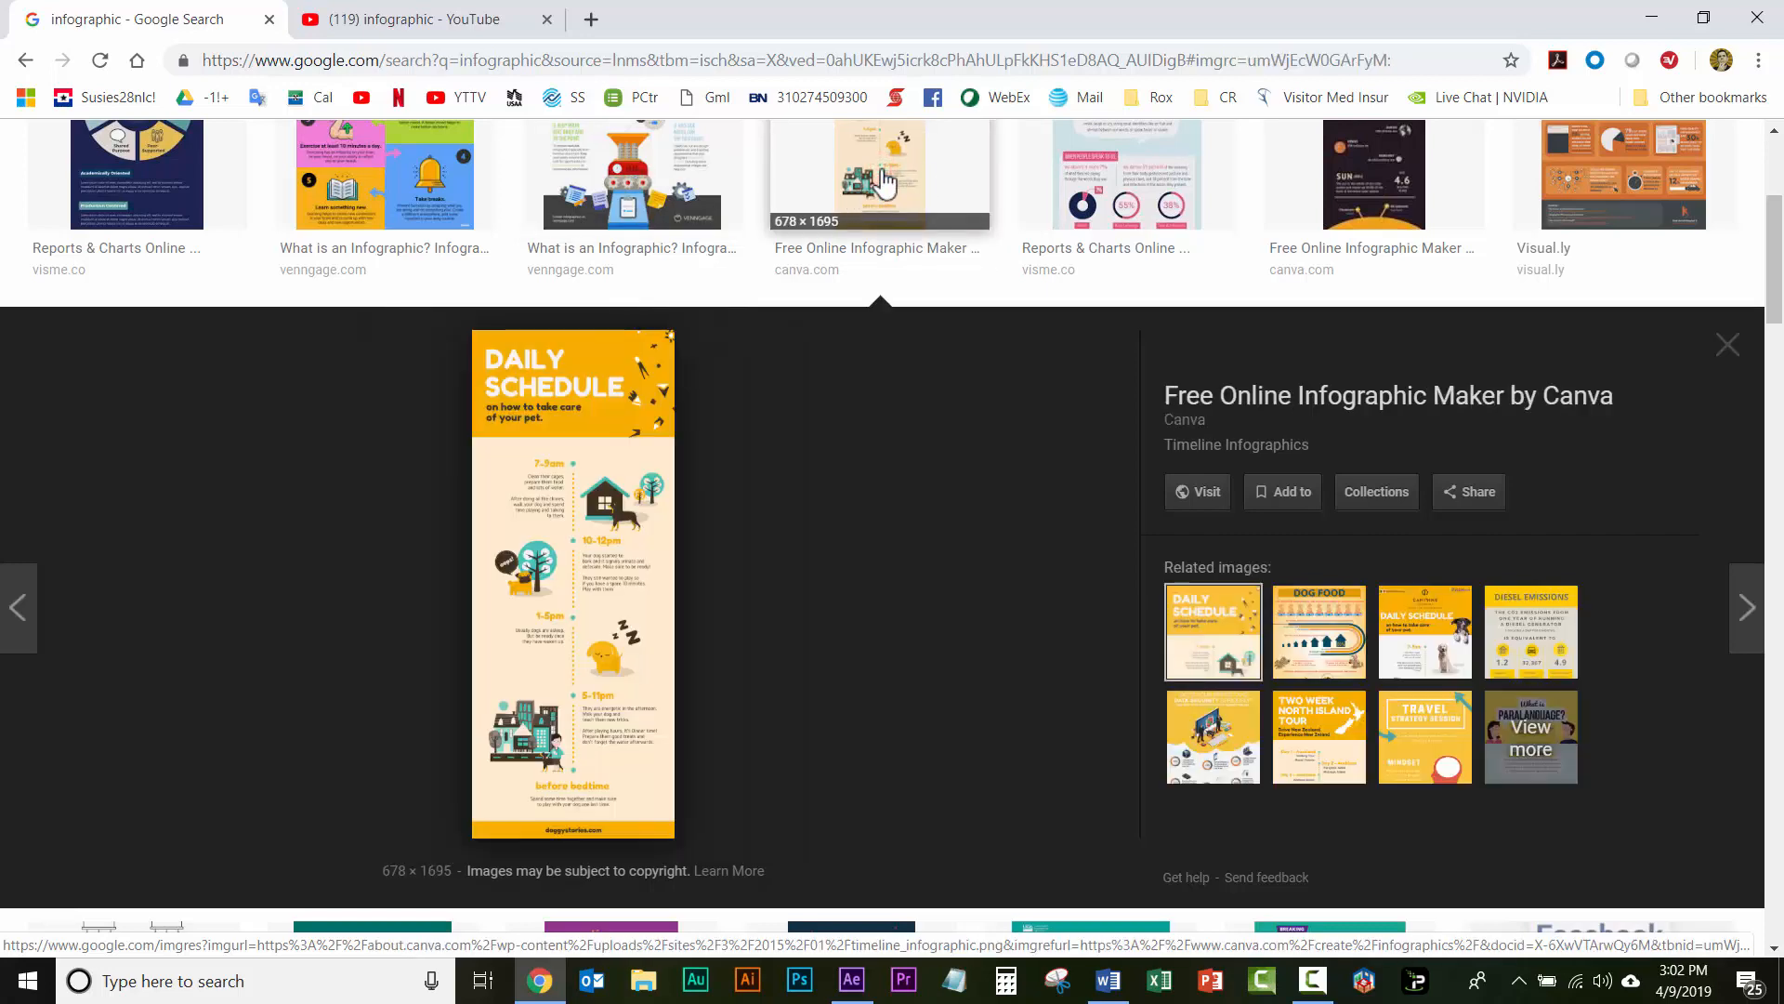
click(1127, 175)
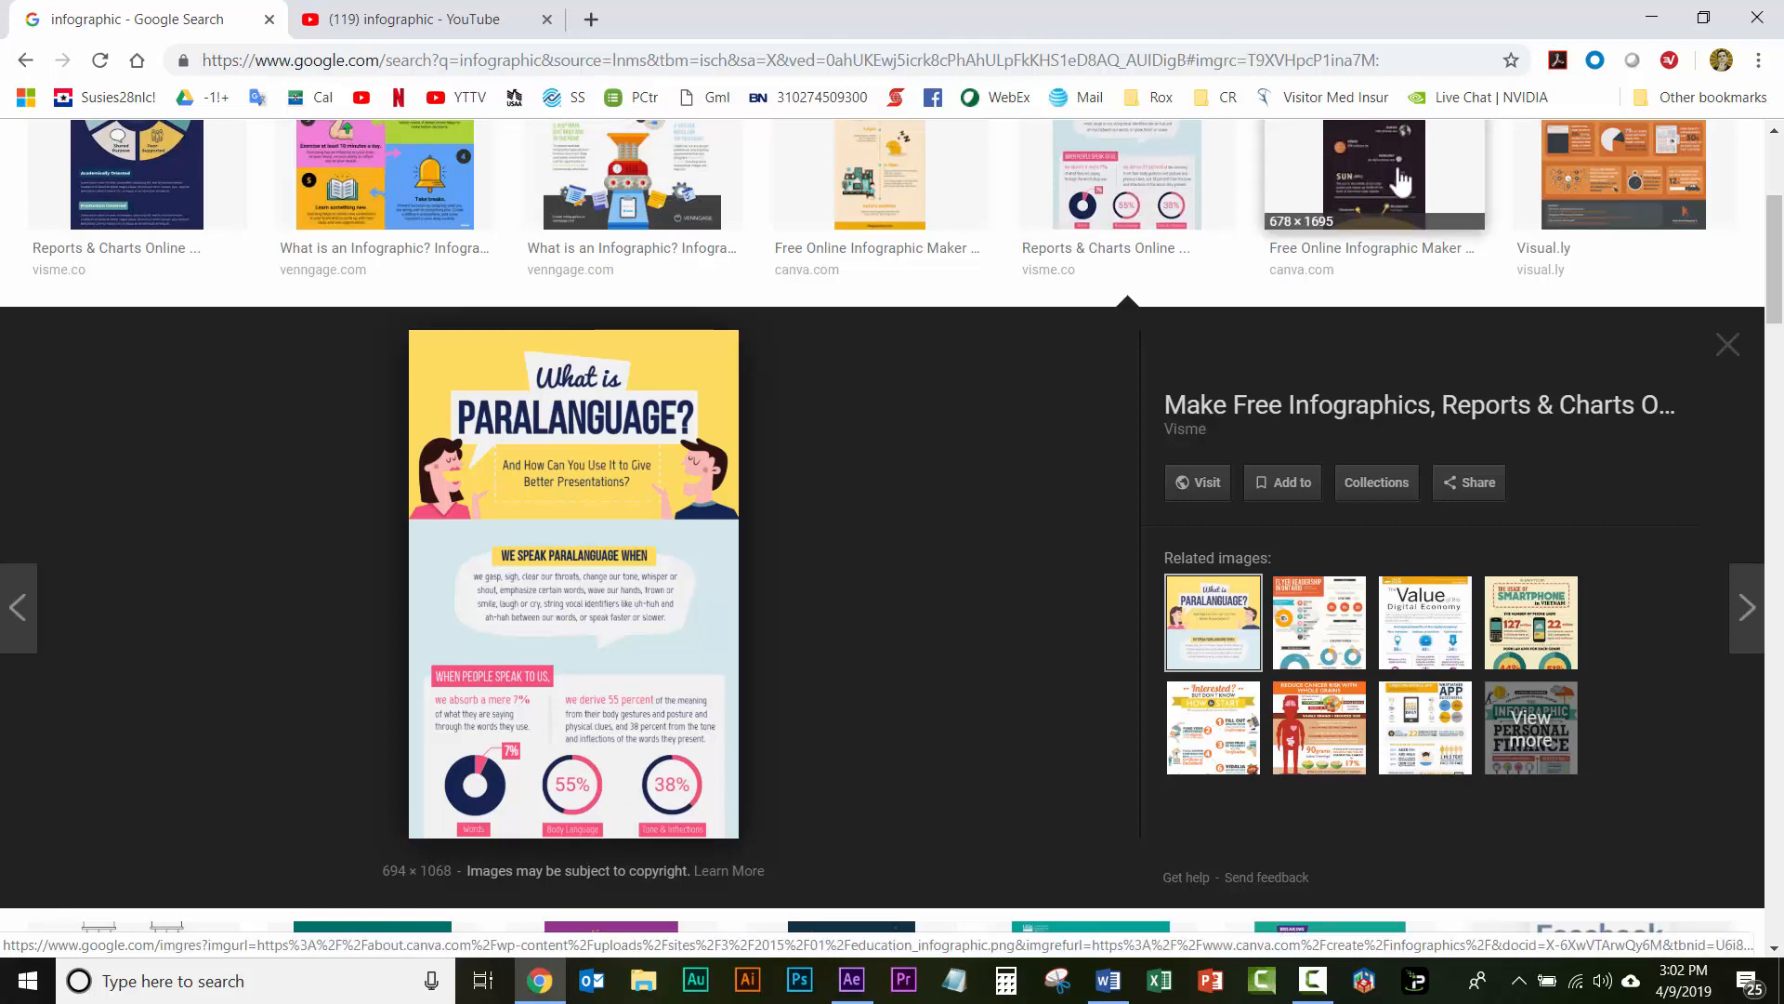
click(1652, 169)
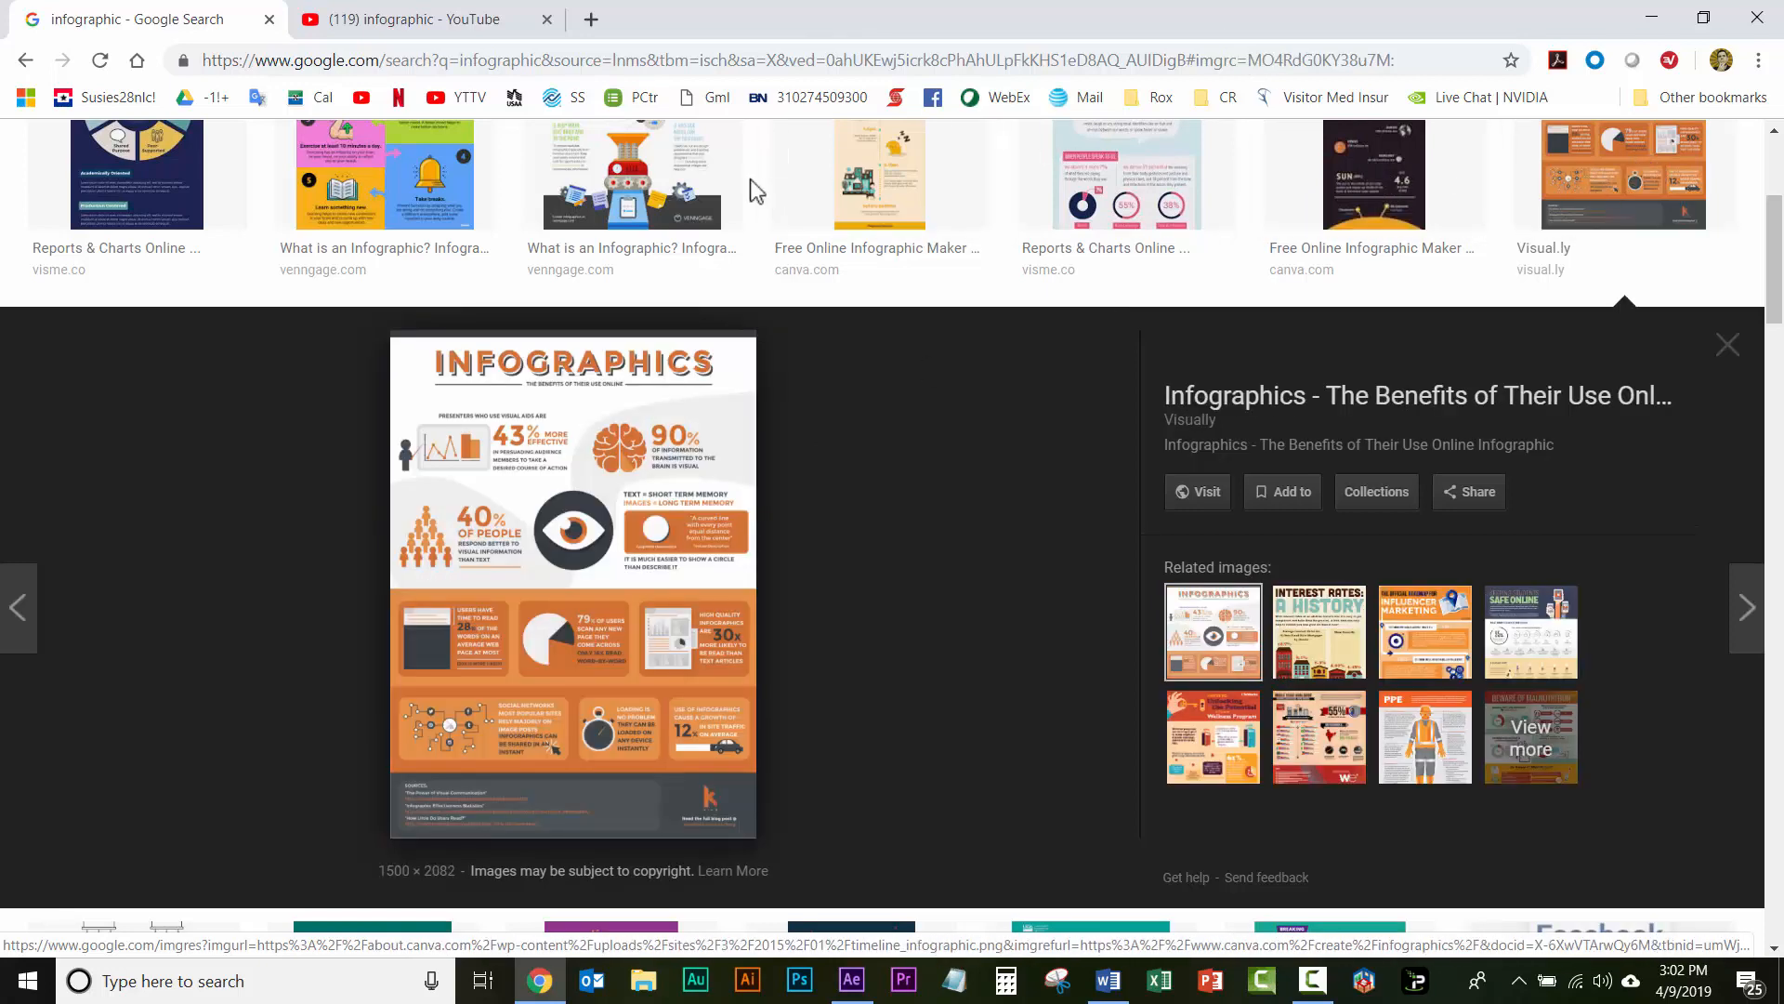
scroll(753, 191, down, 6)
scroll(757, 195, down, 1)
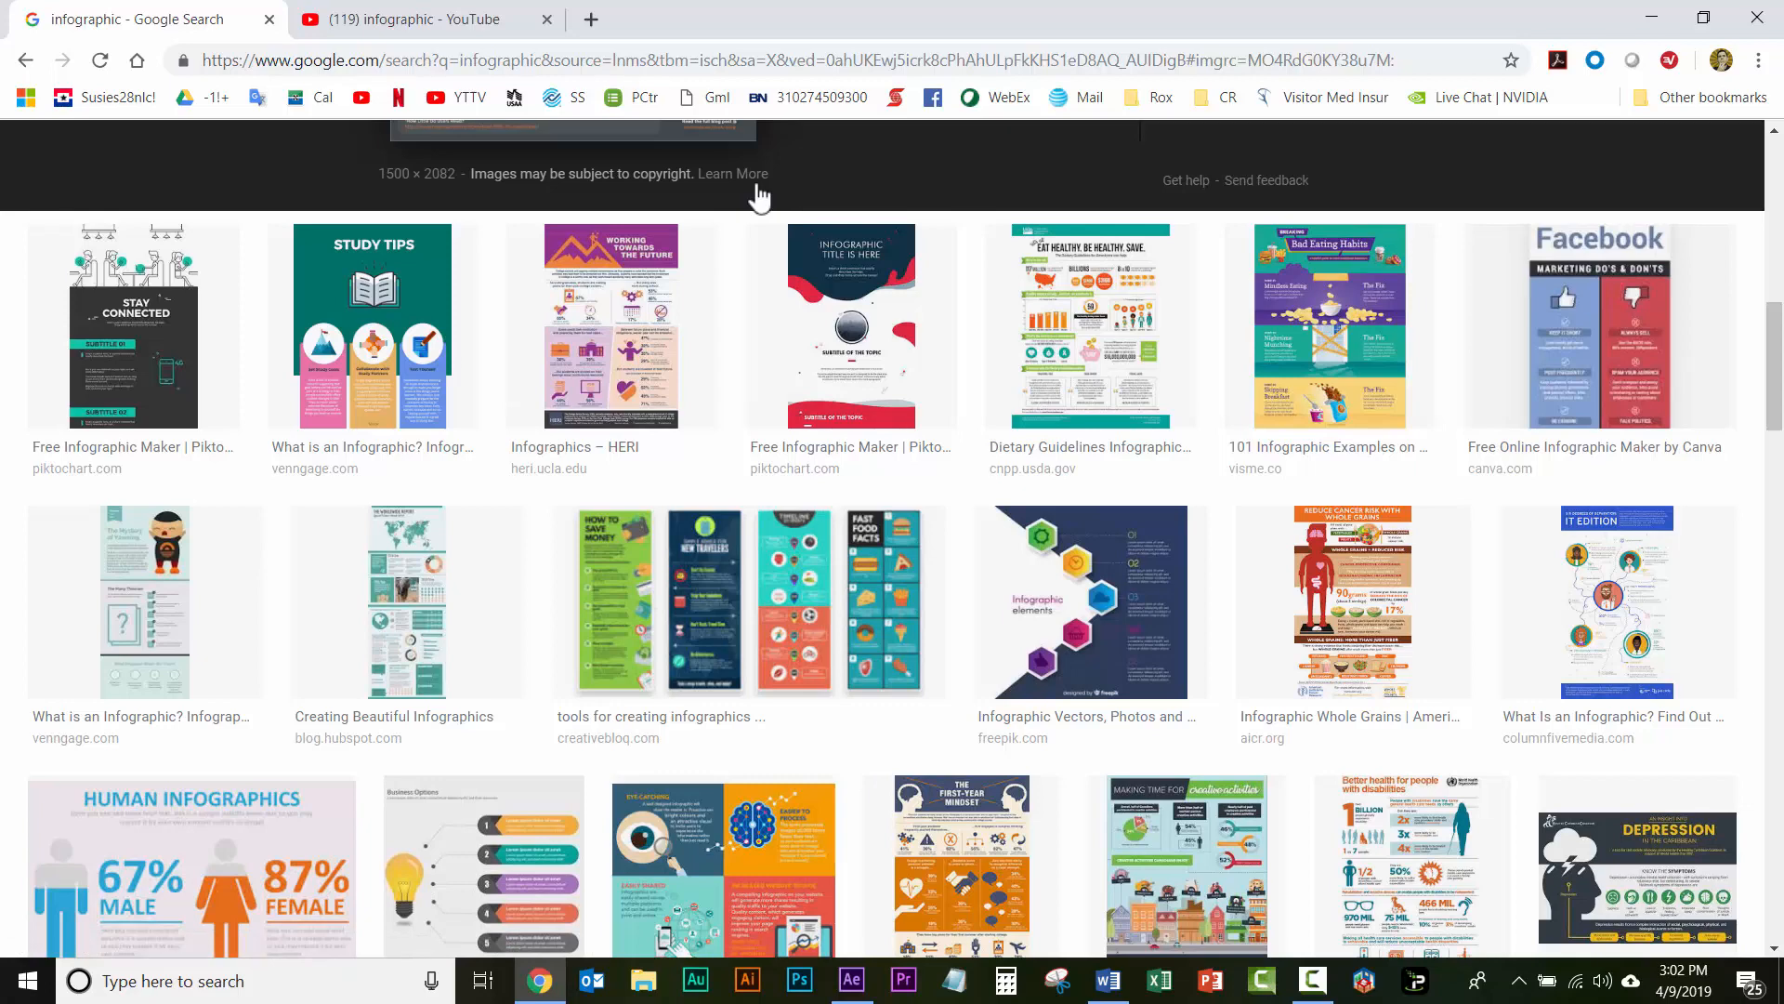
Step: Look through the YouTube search results for infographic tutorials and motion graphics examples
click(403, 26)
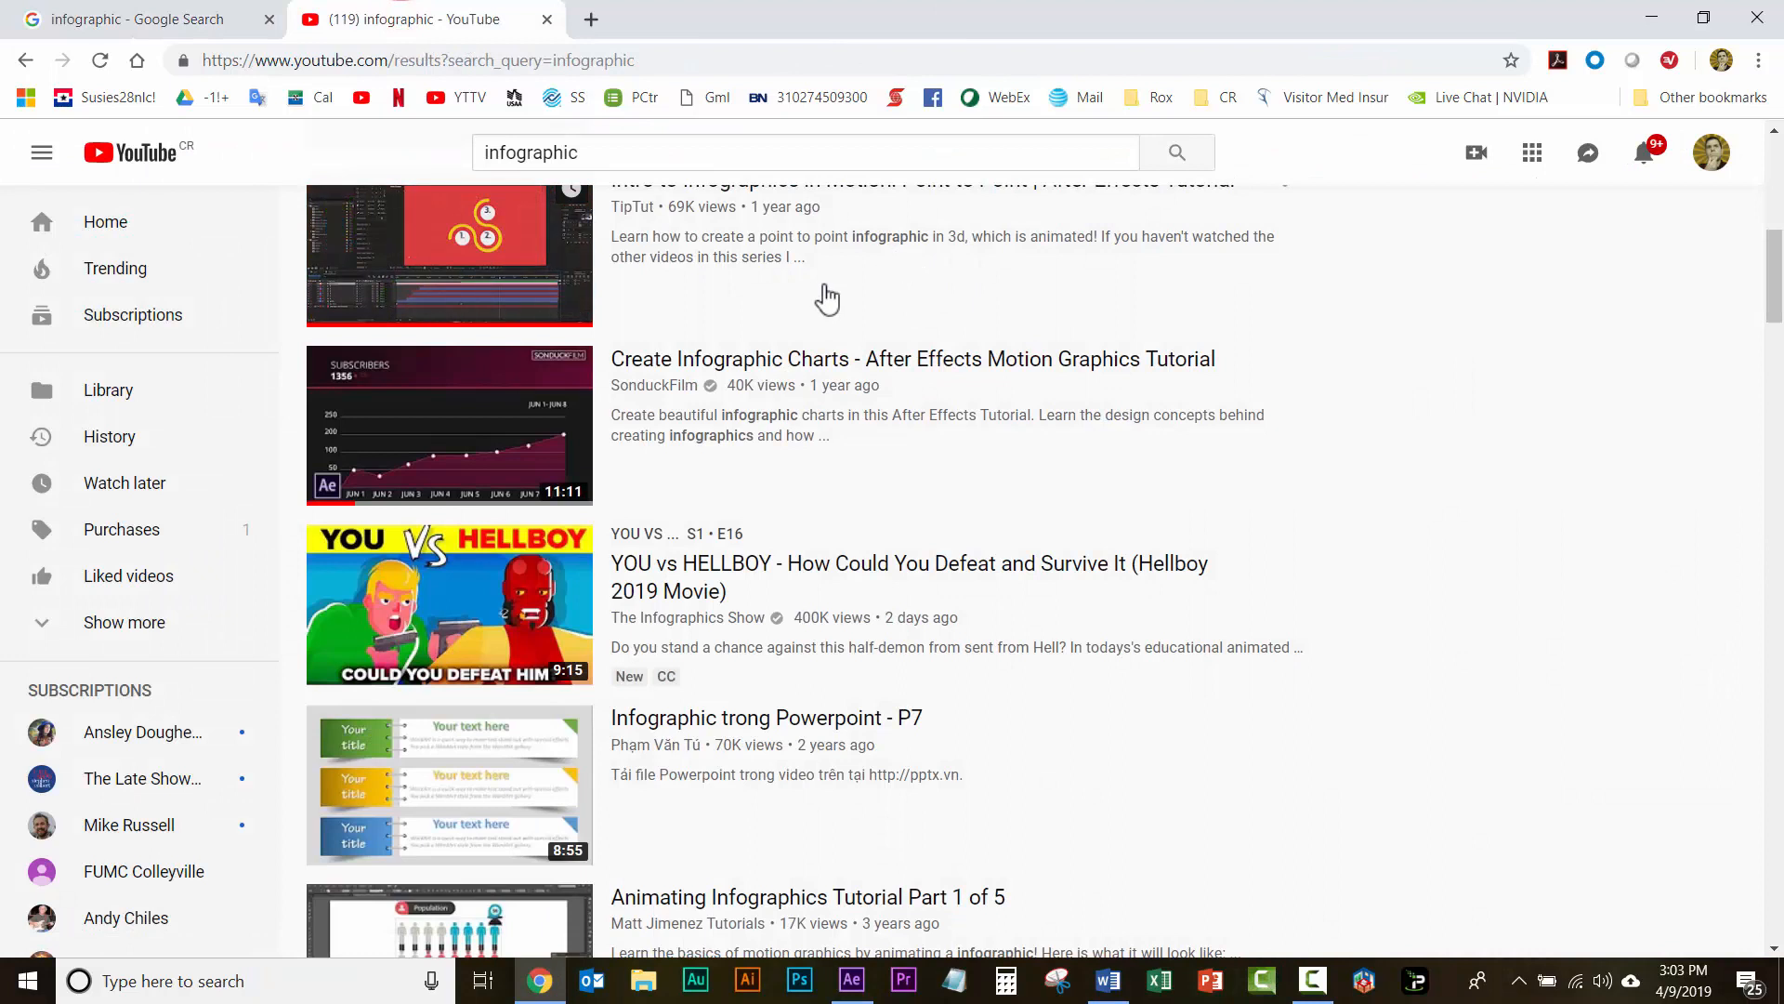
scroll(827, 297, up, 1)
scroll(827, 297, up, 1)
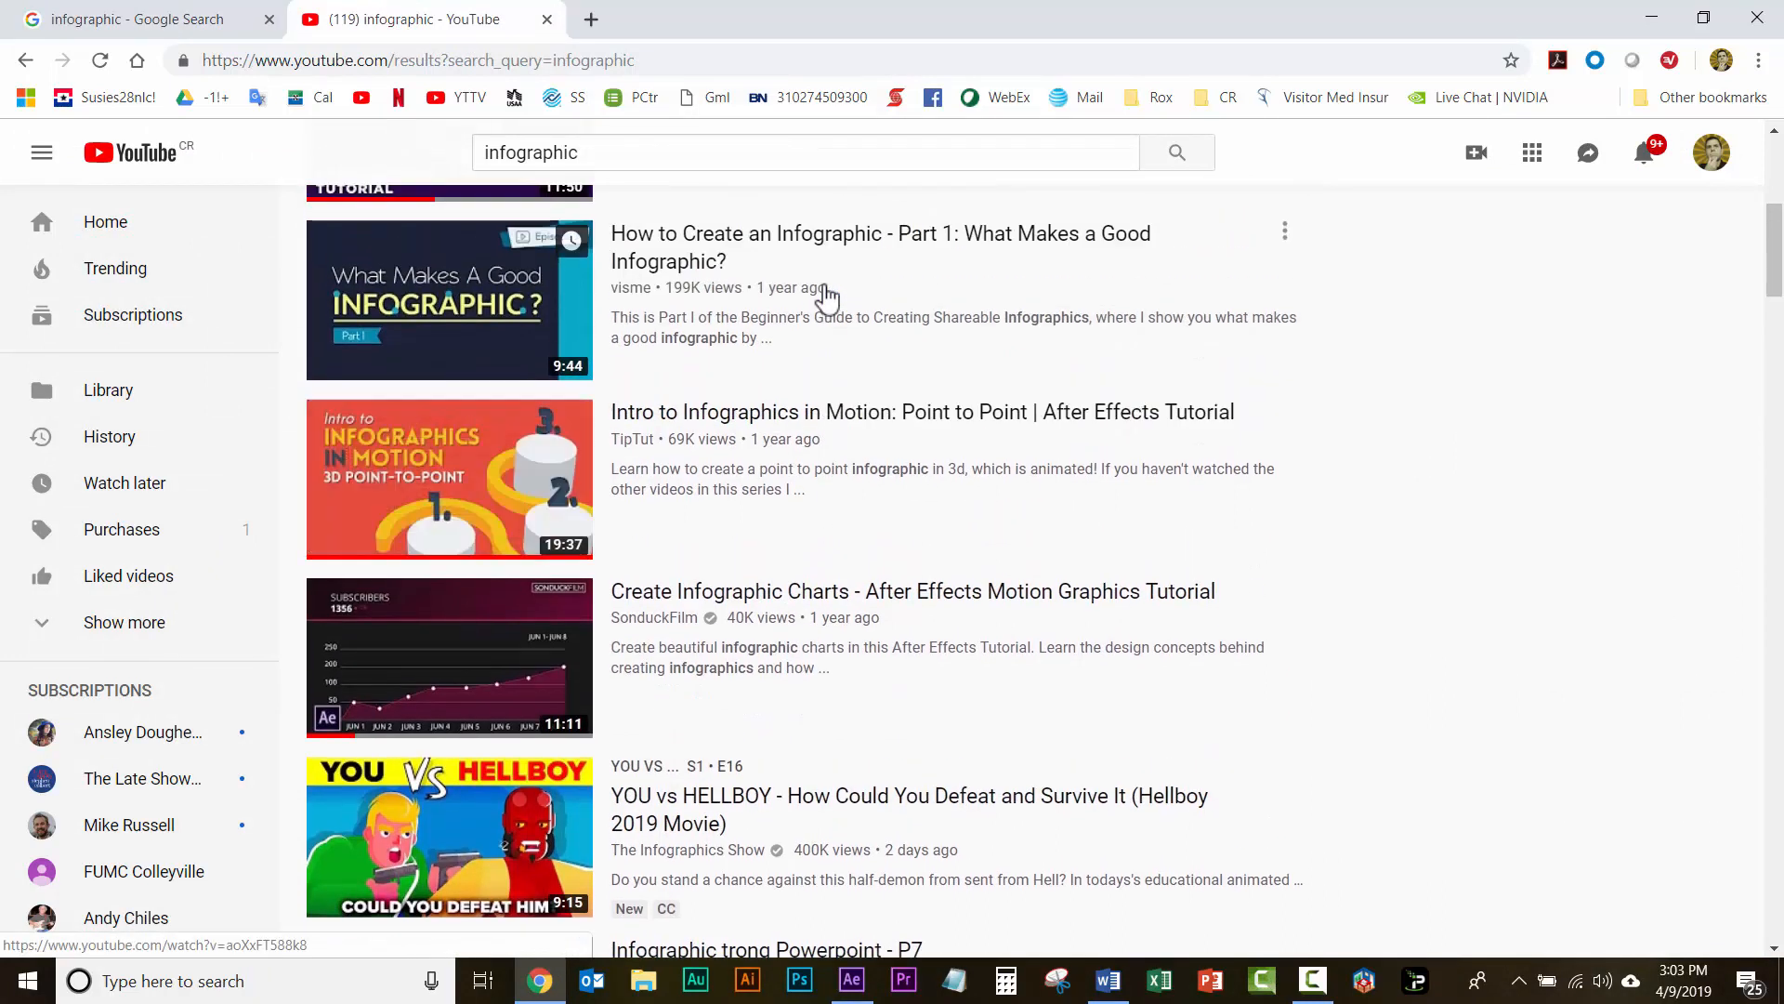
scroll(721, 320, down, 1)
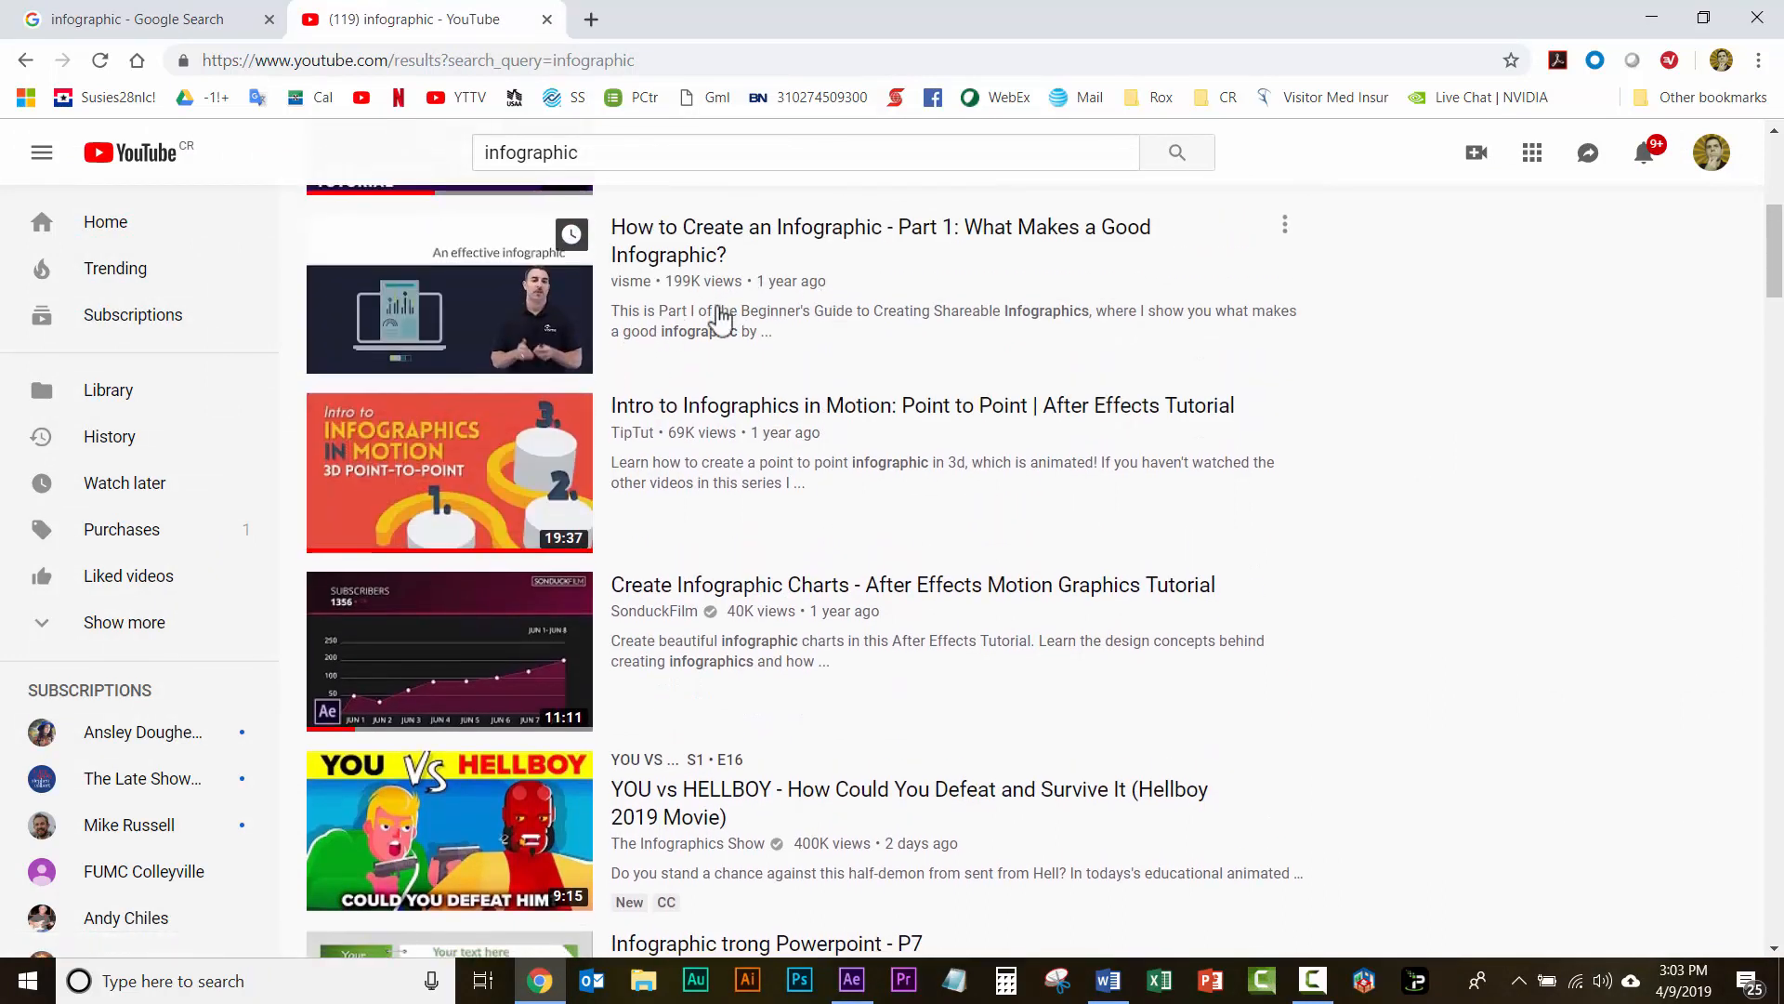
scroll(719, 312, down, 2)
scroll(719, 313, down, 2)
Step: Switch back to After Effects and close the floating Adobe Color Themes window
key(alt+Tab)
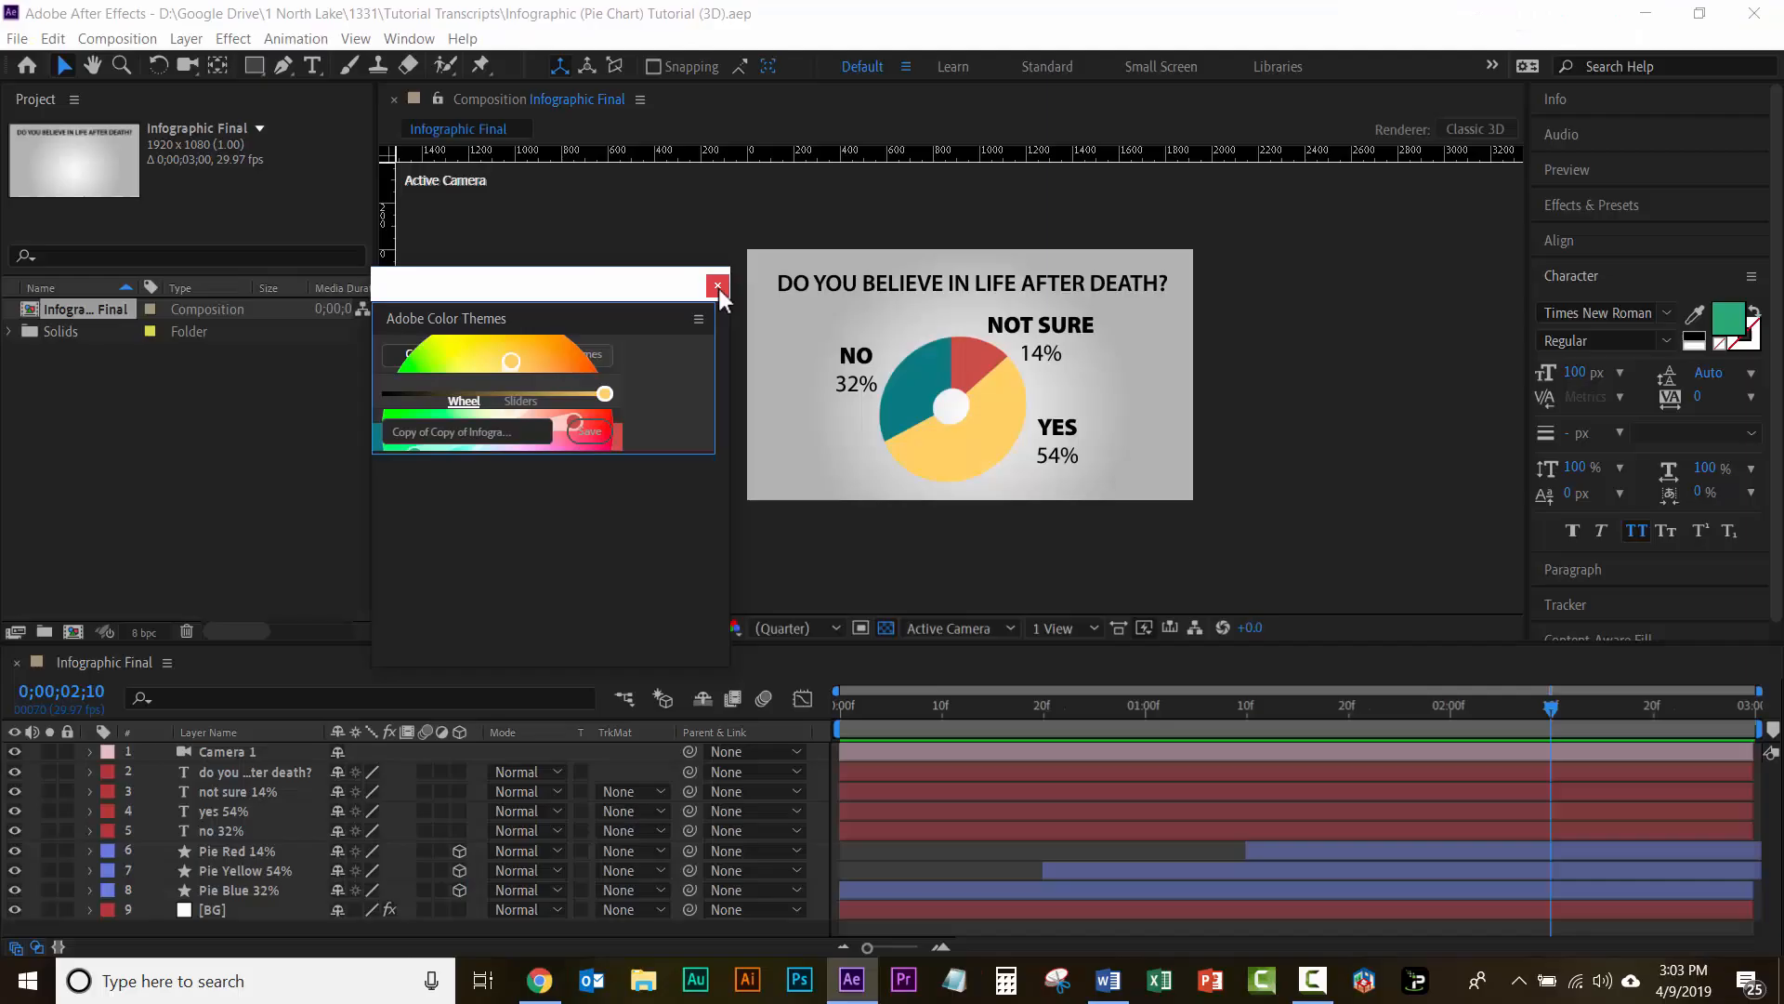
click(717, 285)
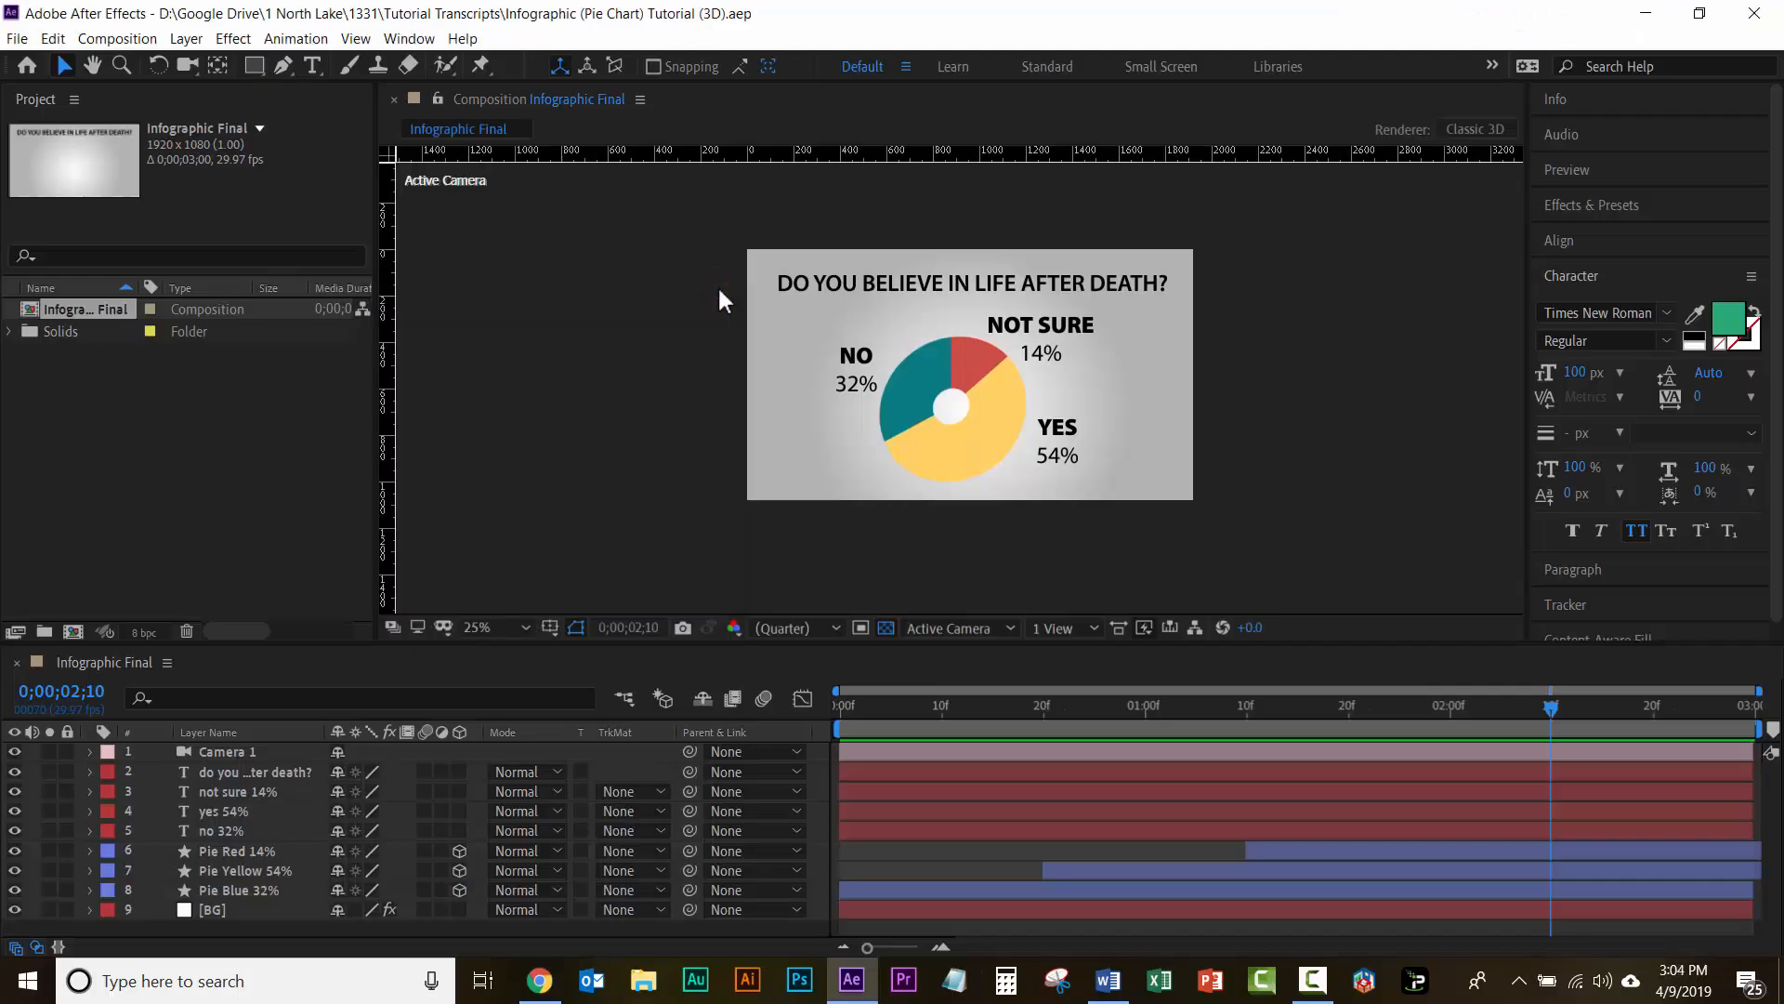
Step: Choose the Default workspace and reset it to its saved layout
click(406, 46)
mouse_move(436, 69)
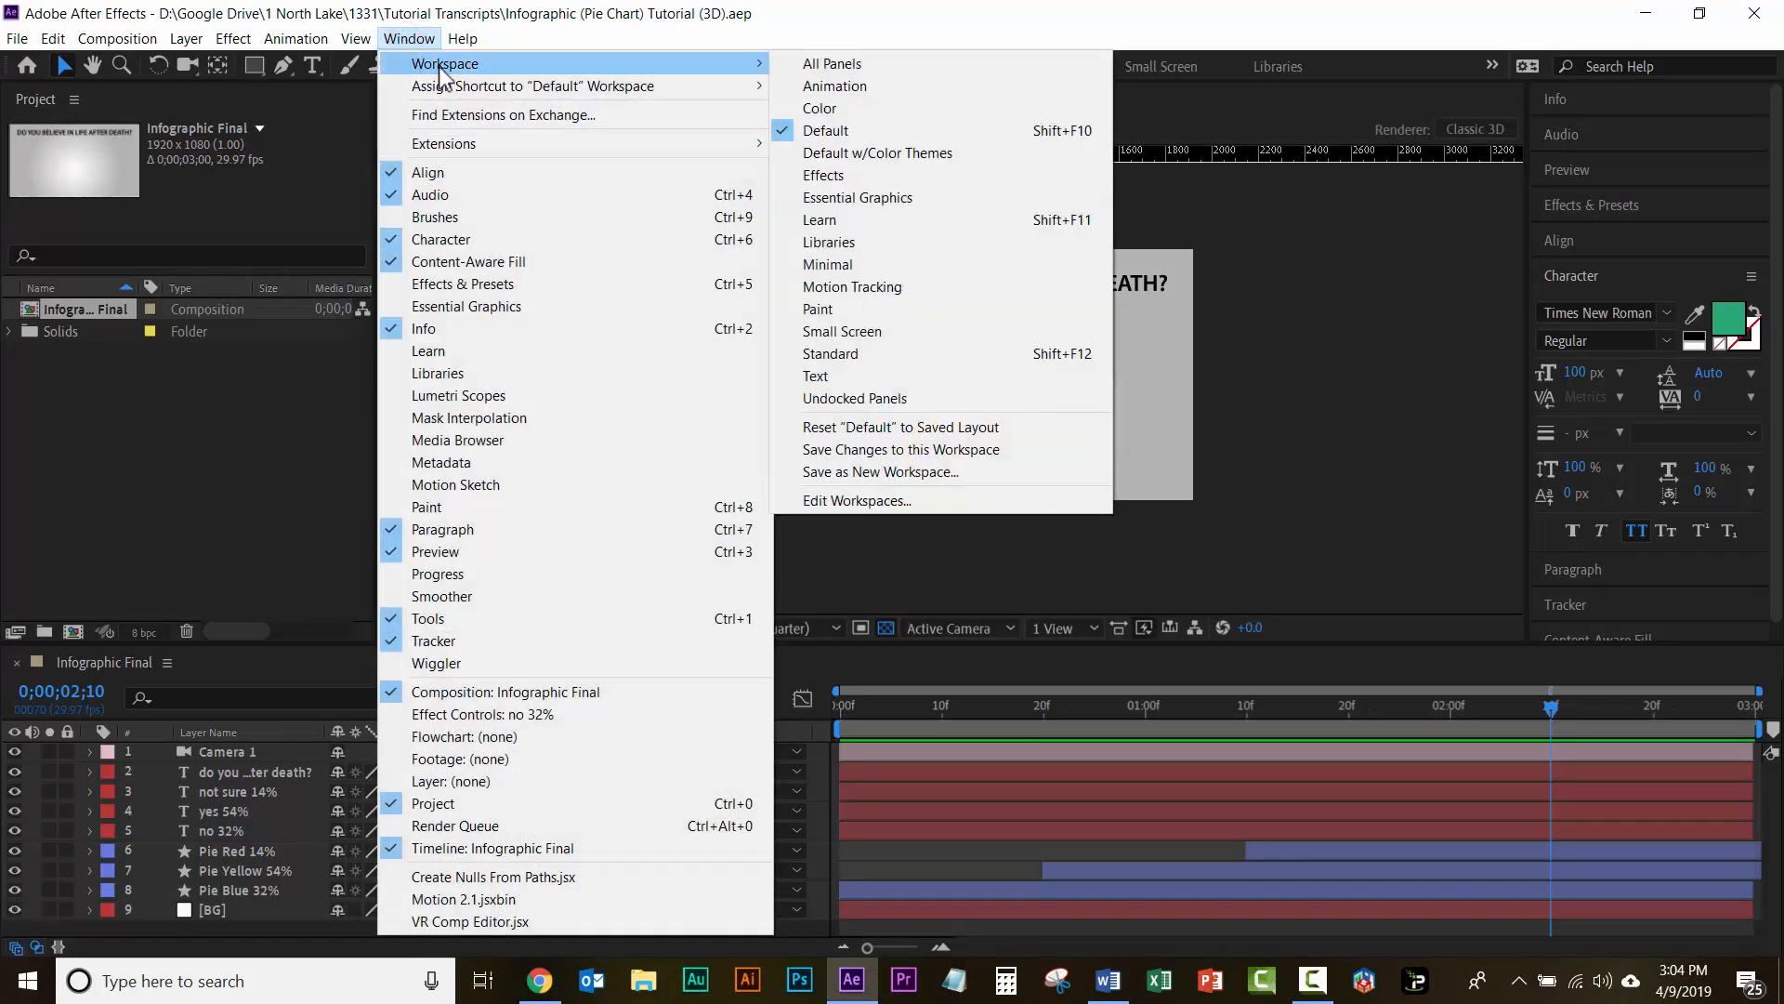
click(876, 135)
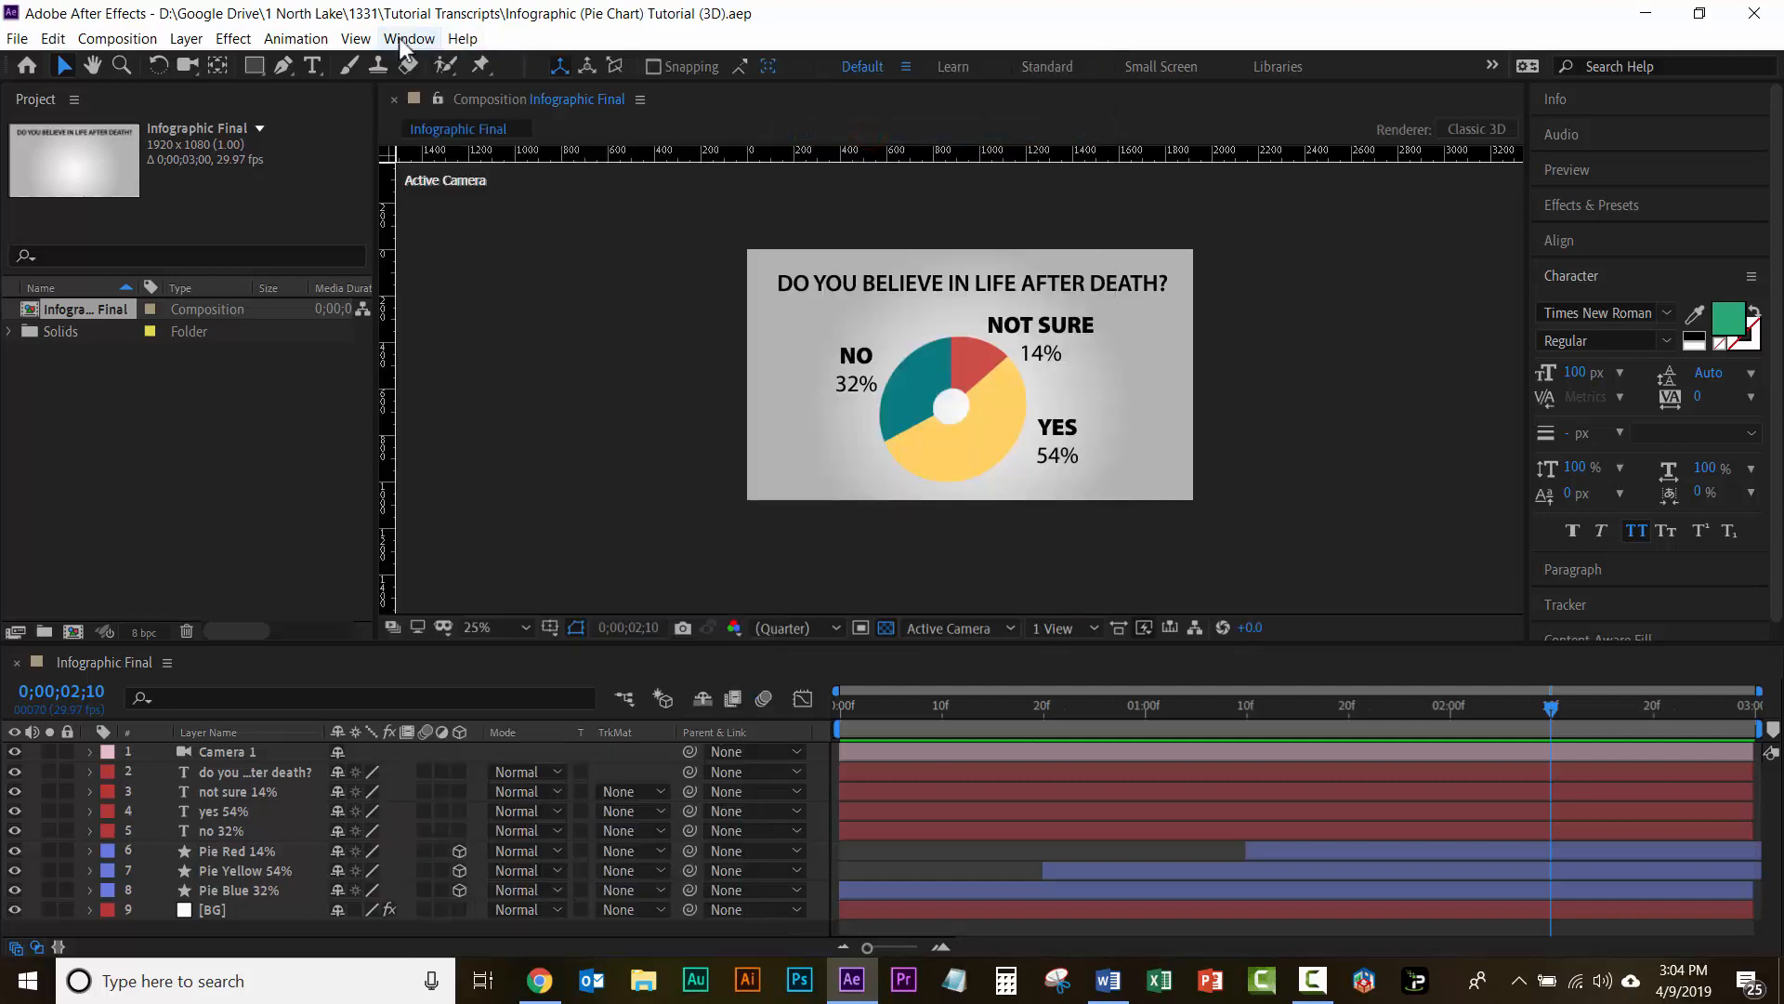
click(399, 42)
mouse_move(425, 70)
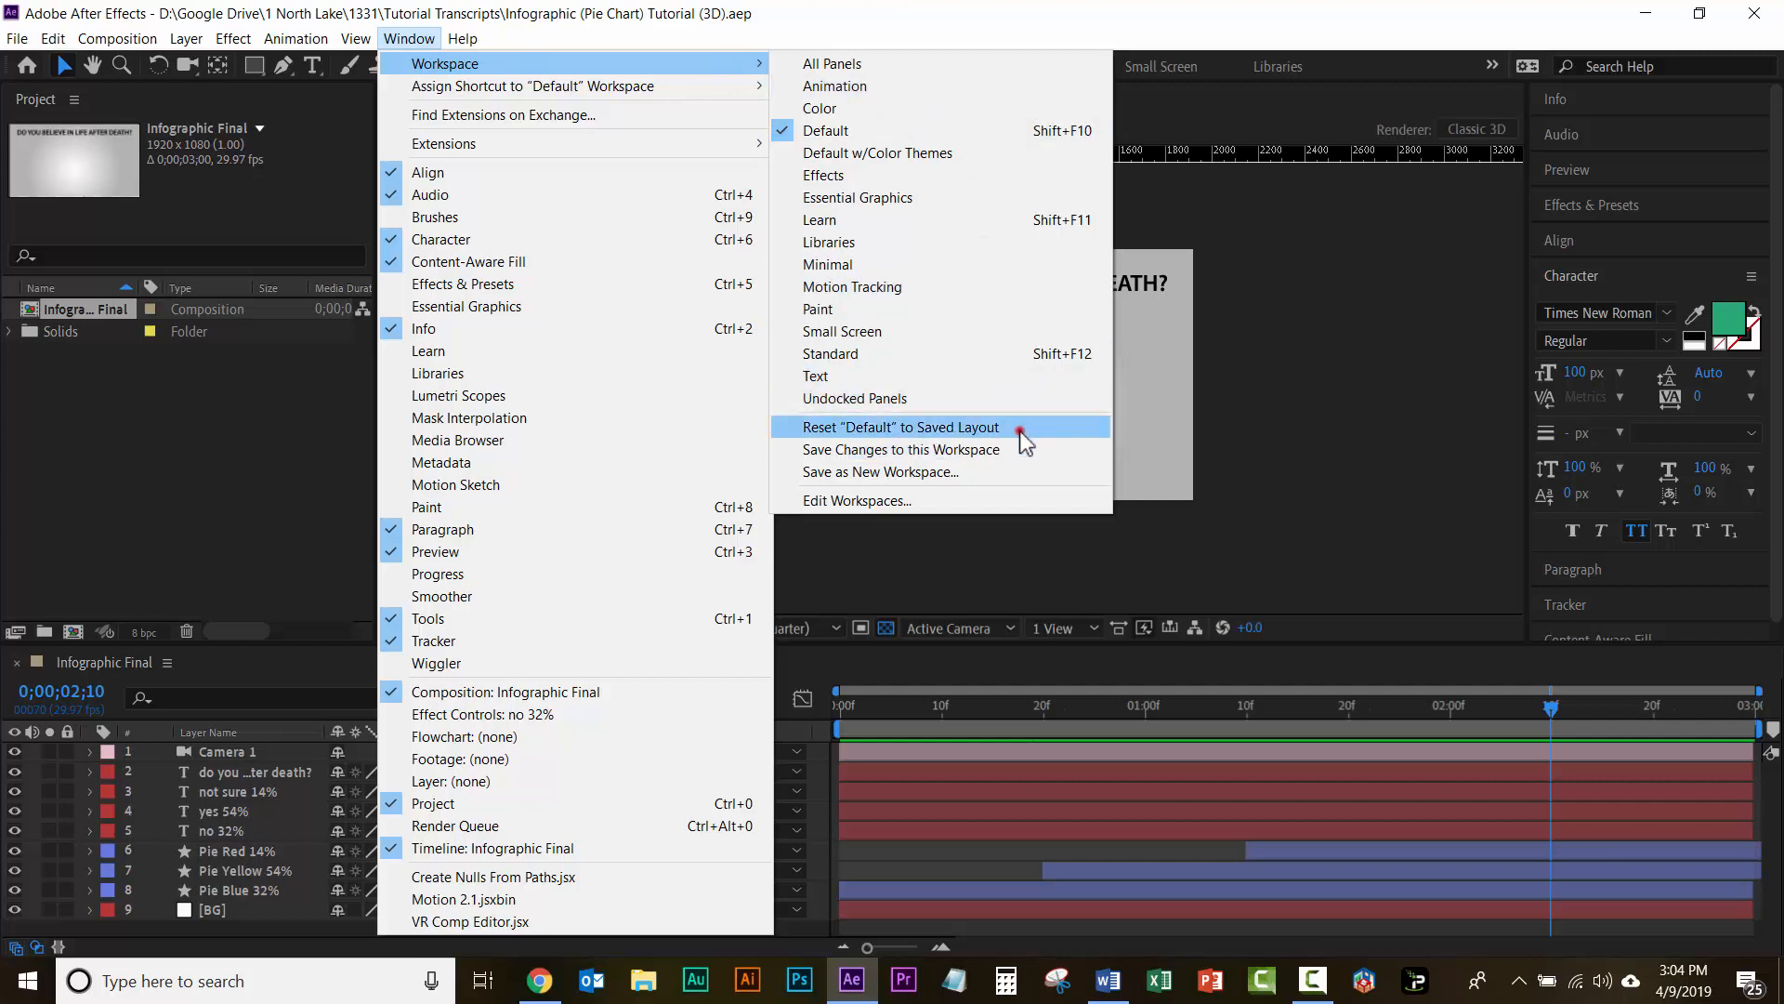
click(1019, 430)
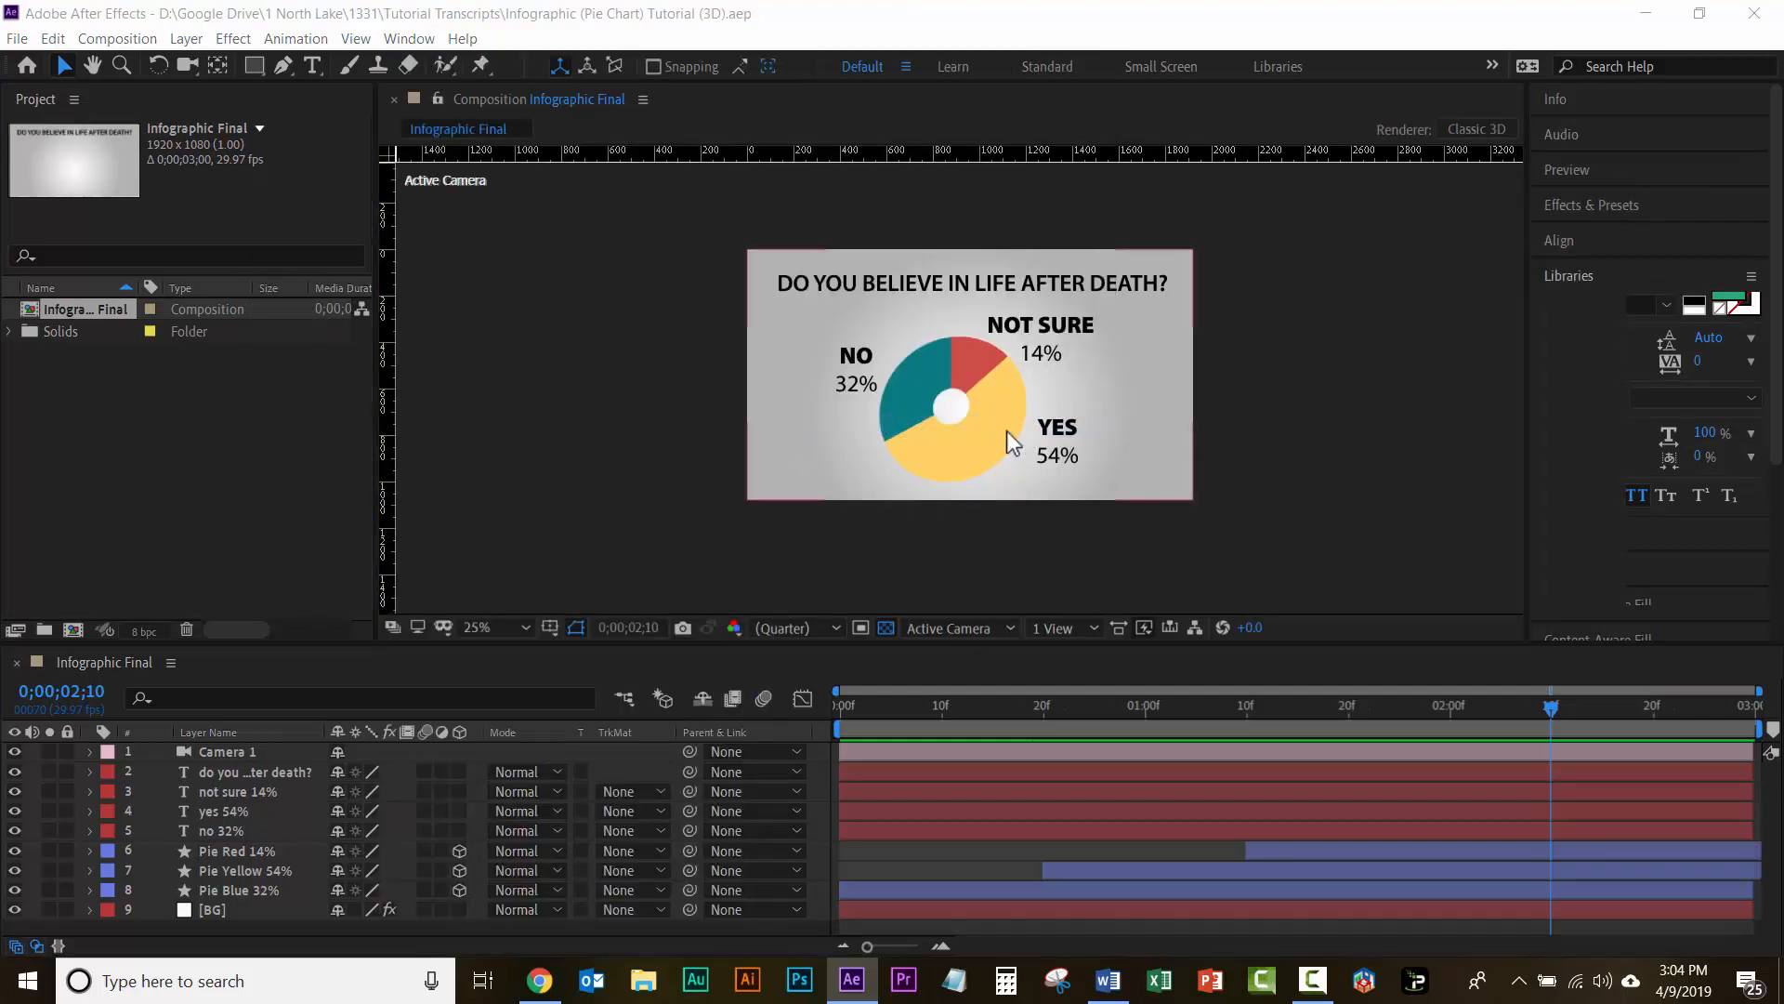
Step: Open the Adobe Color Themes extension
click(402, 42)
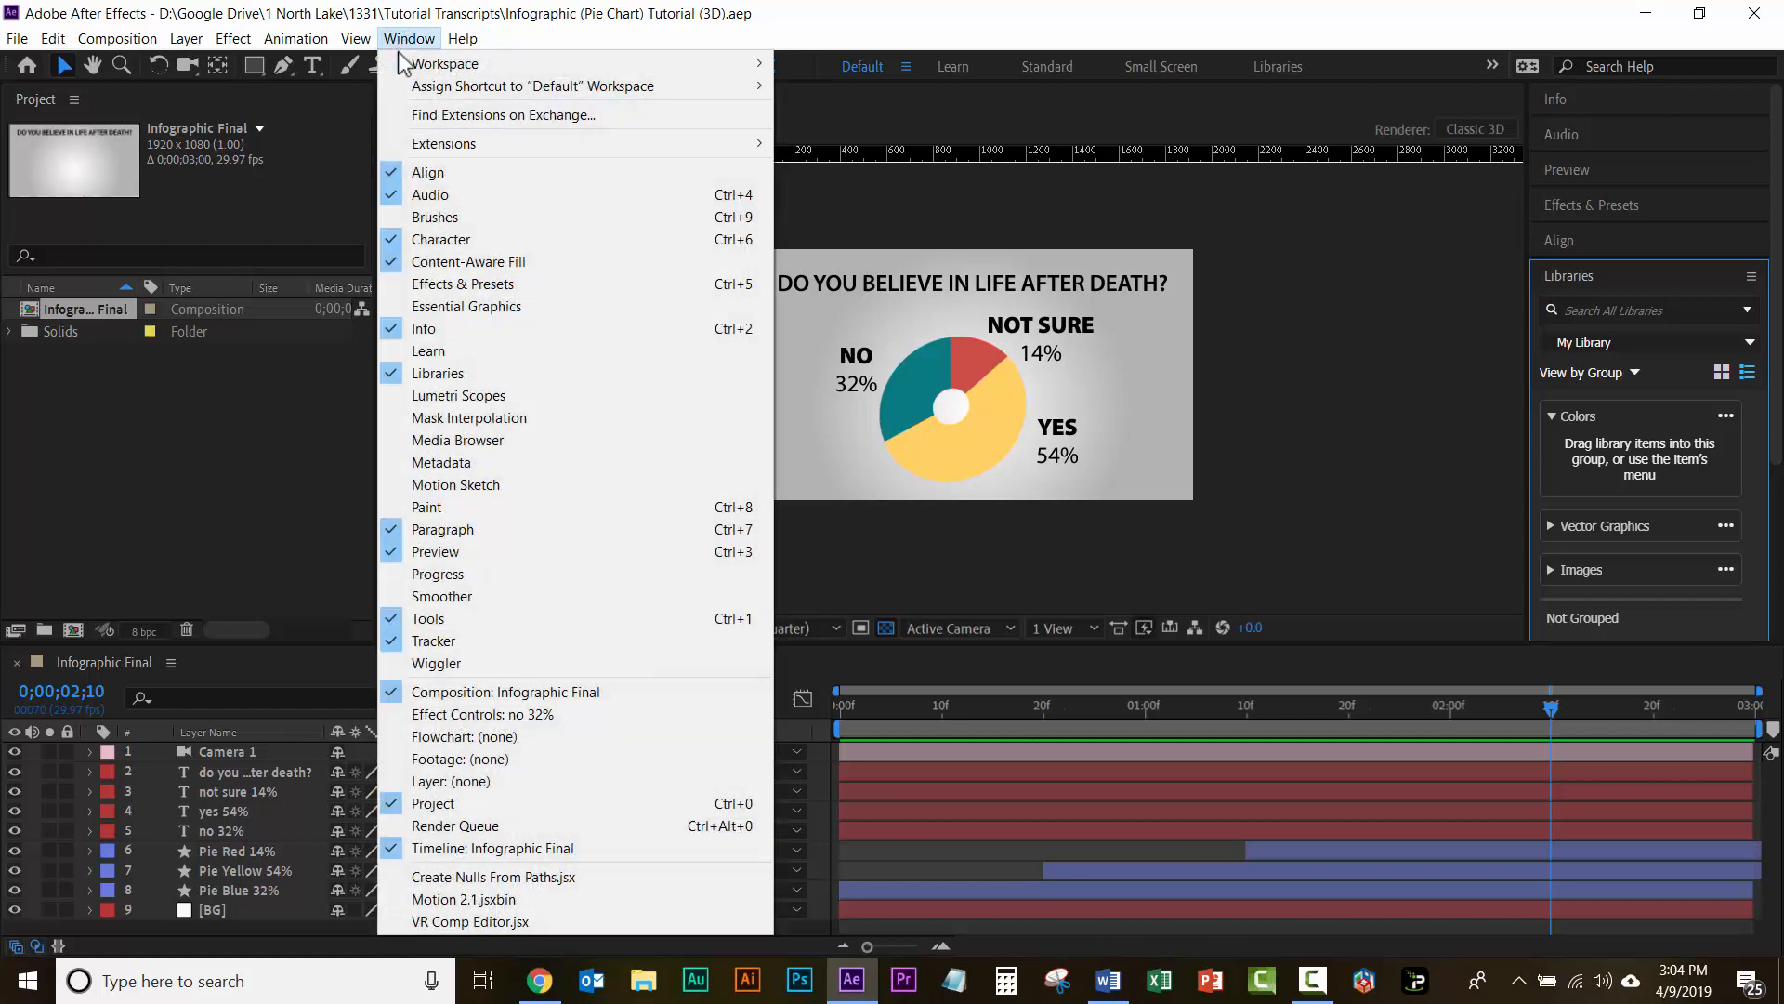
mouse_move(423, 148)
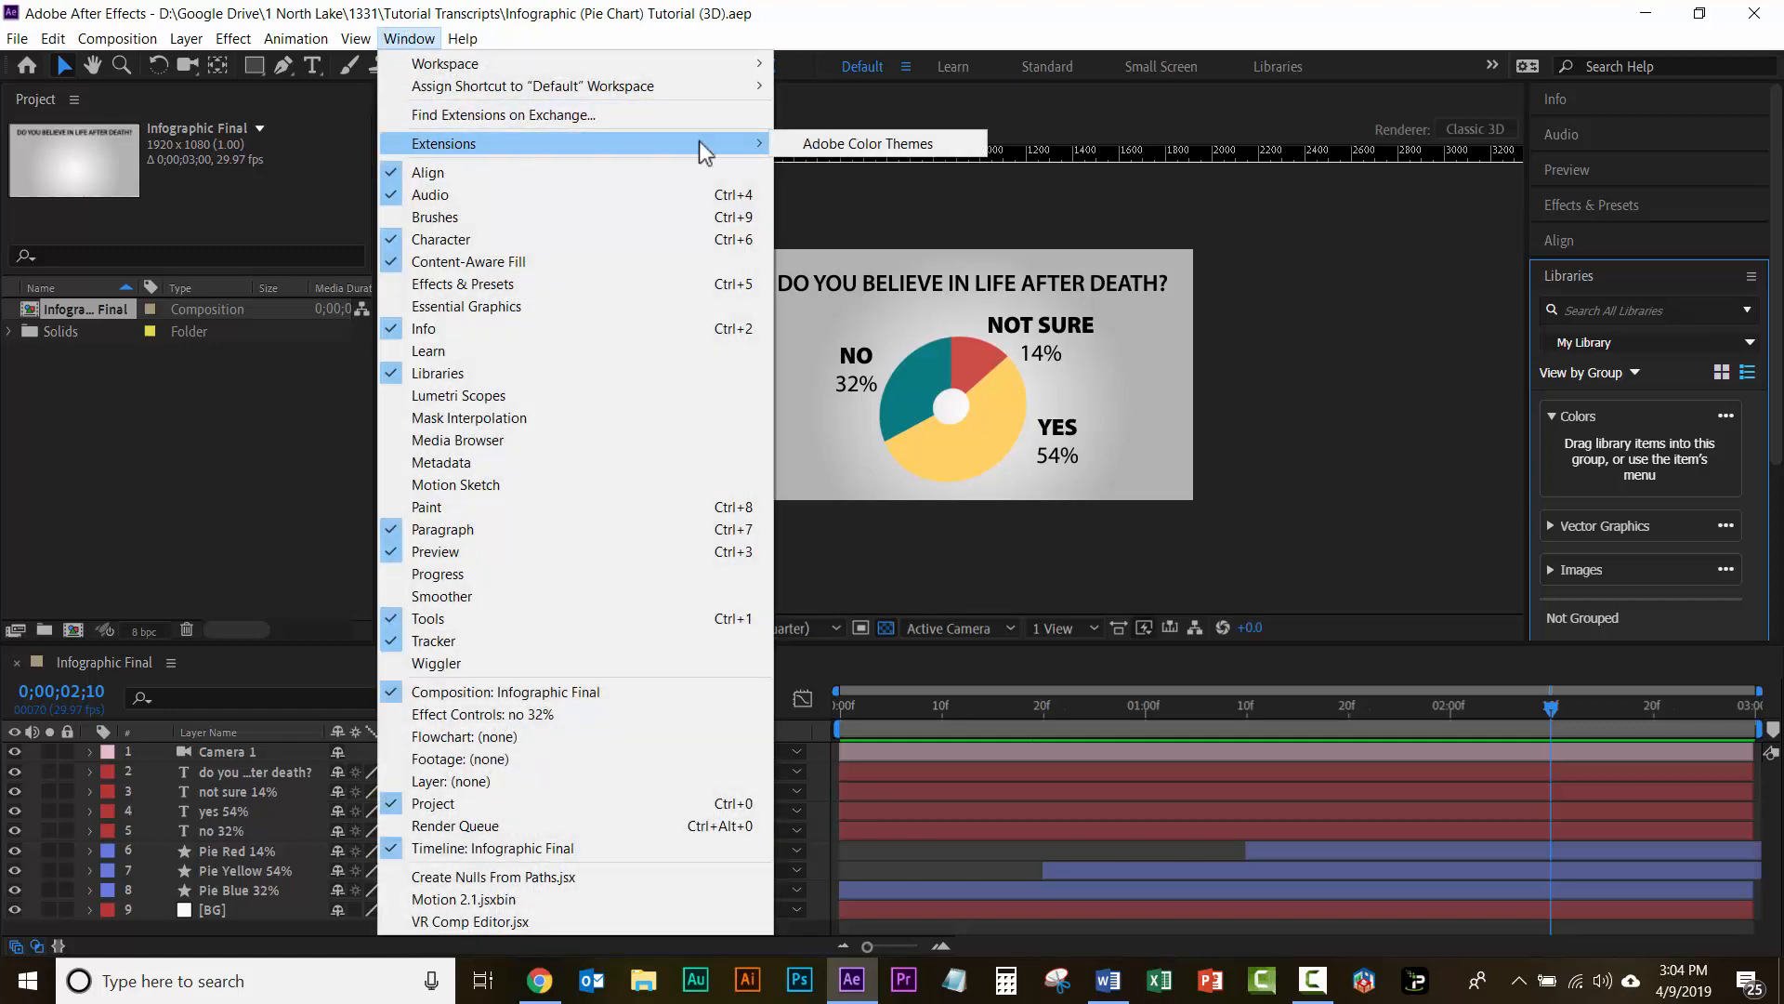
click(865, 145)
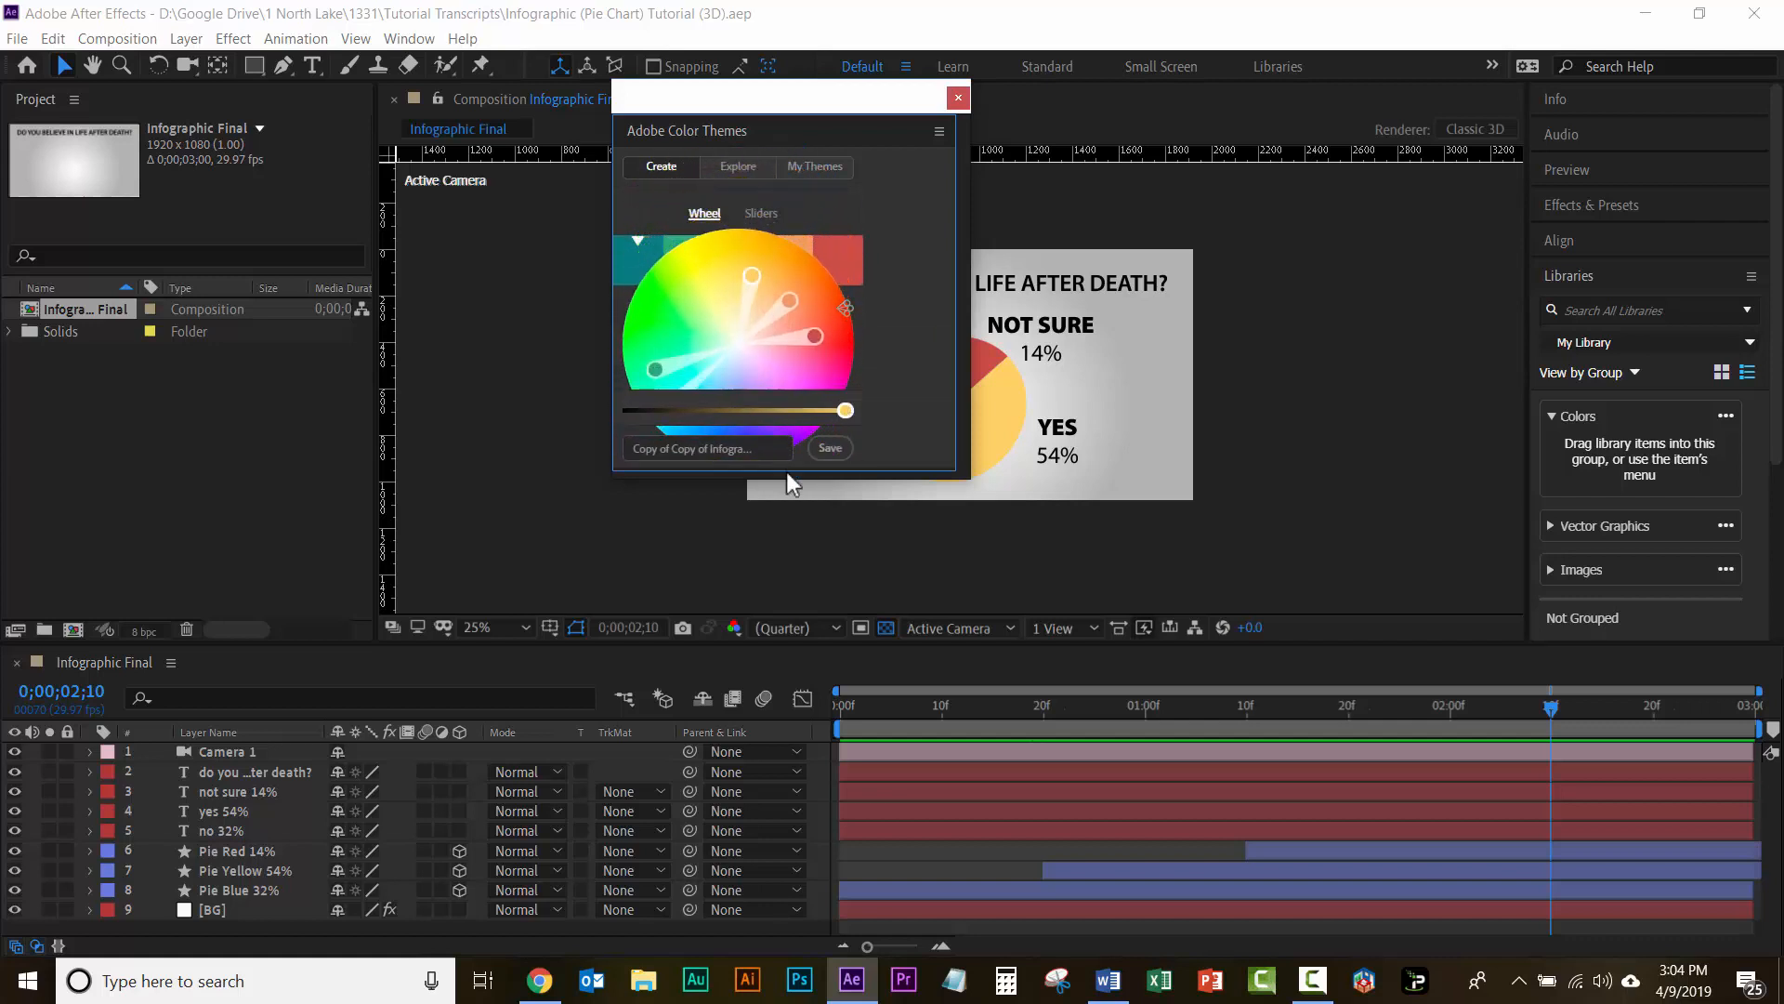
Step: Browse the shared color themes in the Explore section of Adobe Color Themes
click(740, 170)
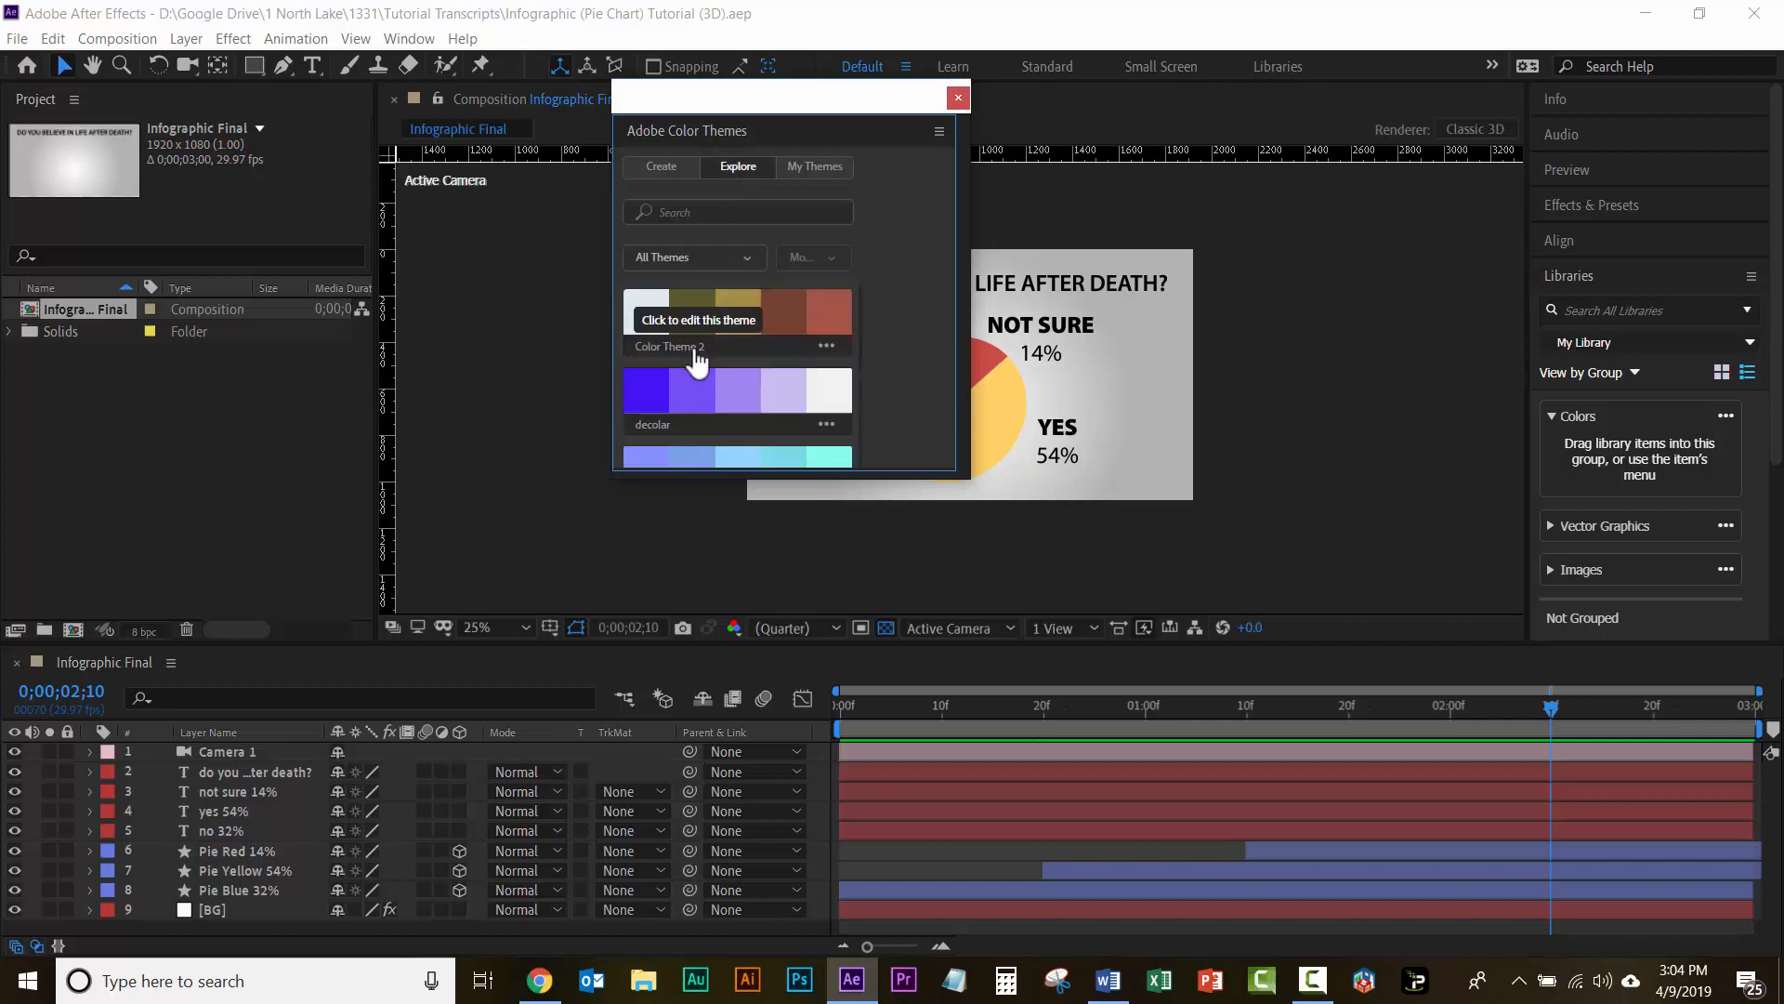
scroll(697, 363, down, 3)
scroll(697, 362, down, 10)
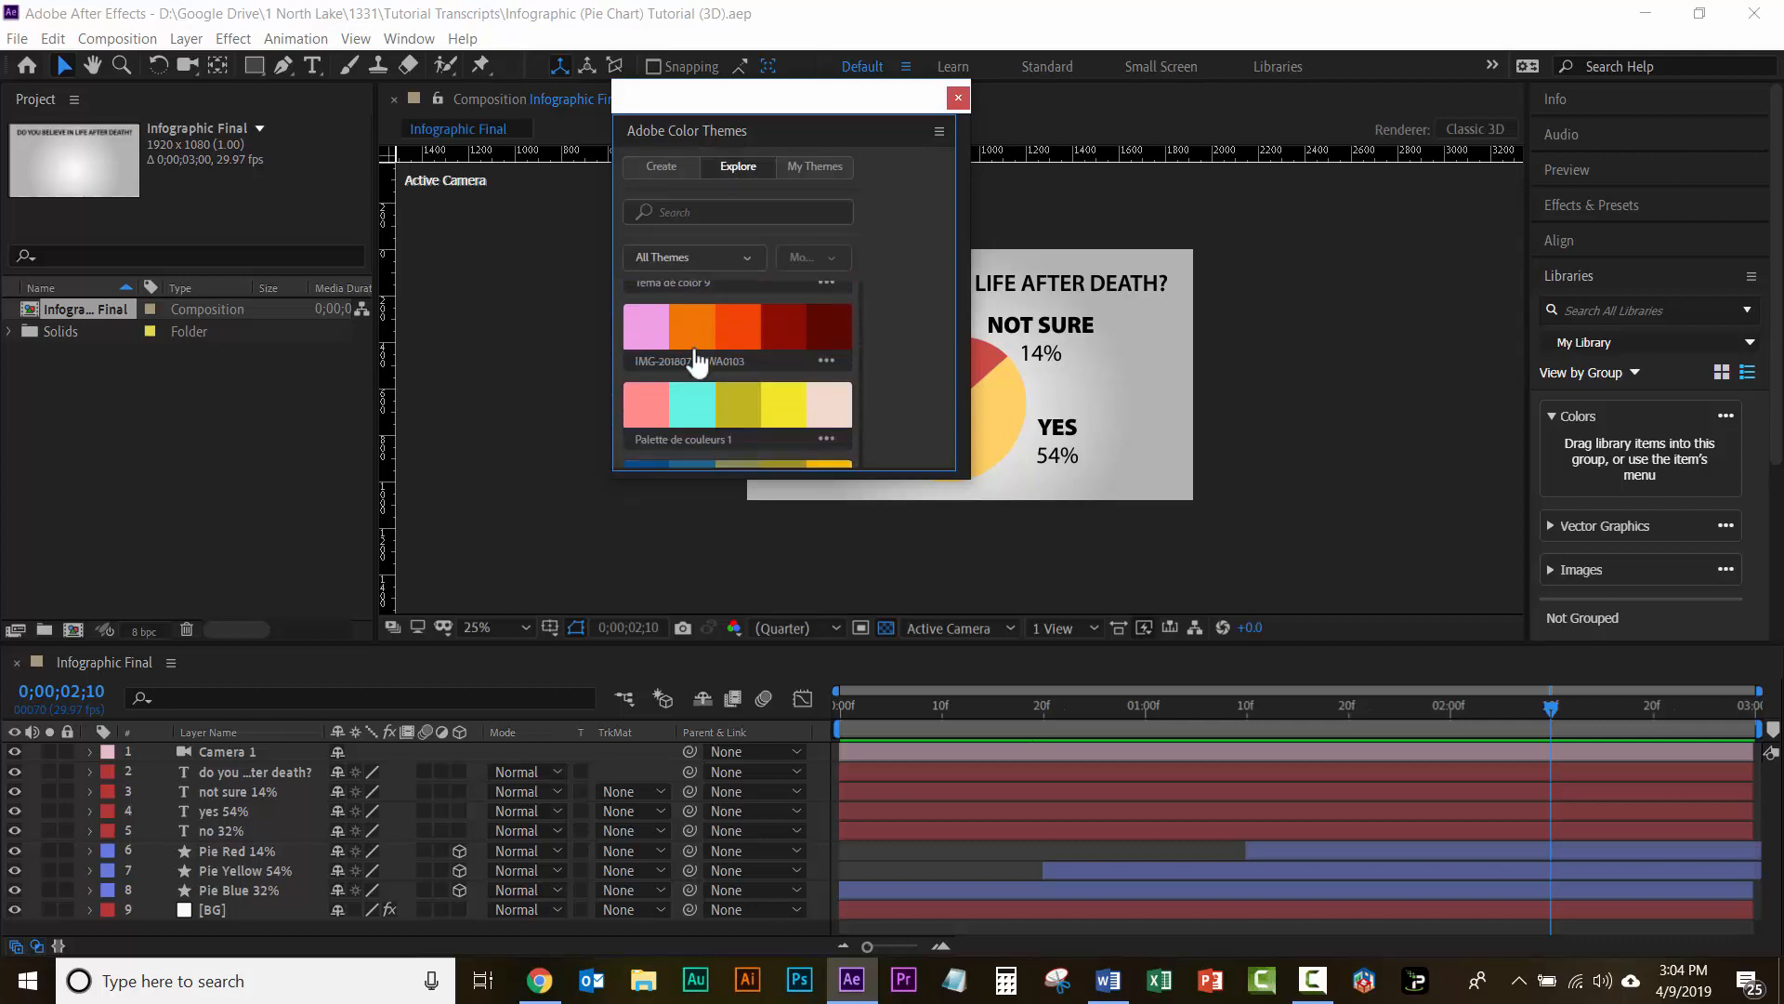
scroll(697, 362, down, 8)
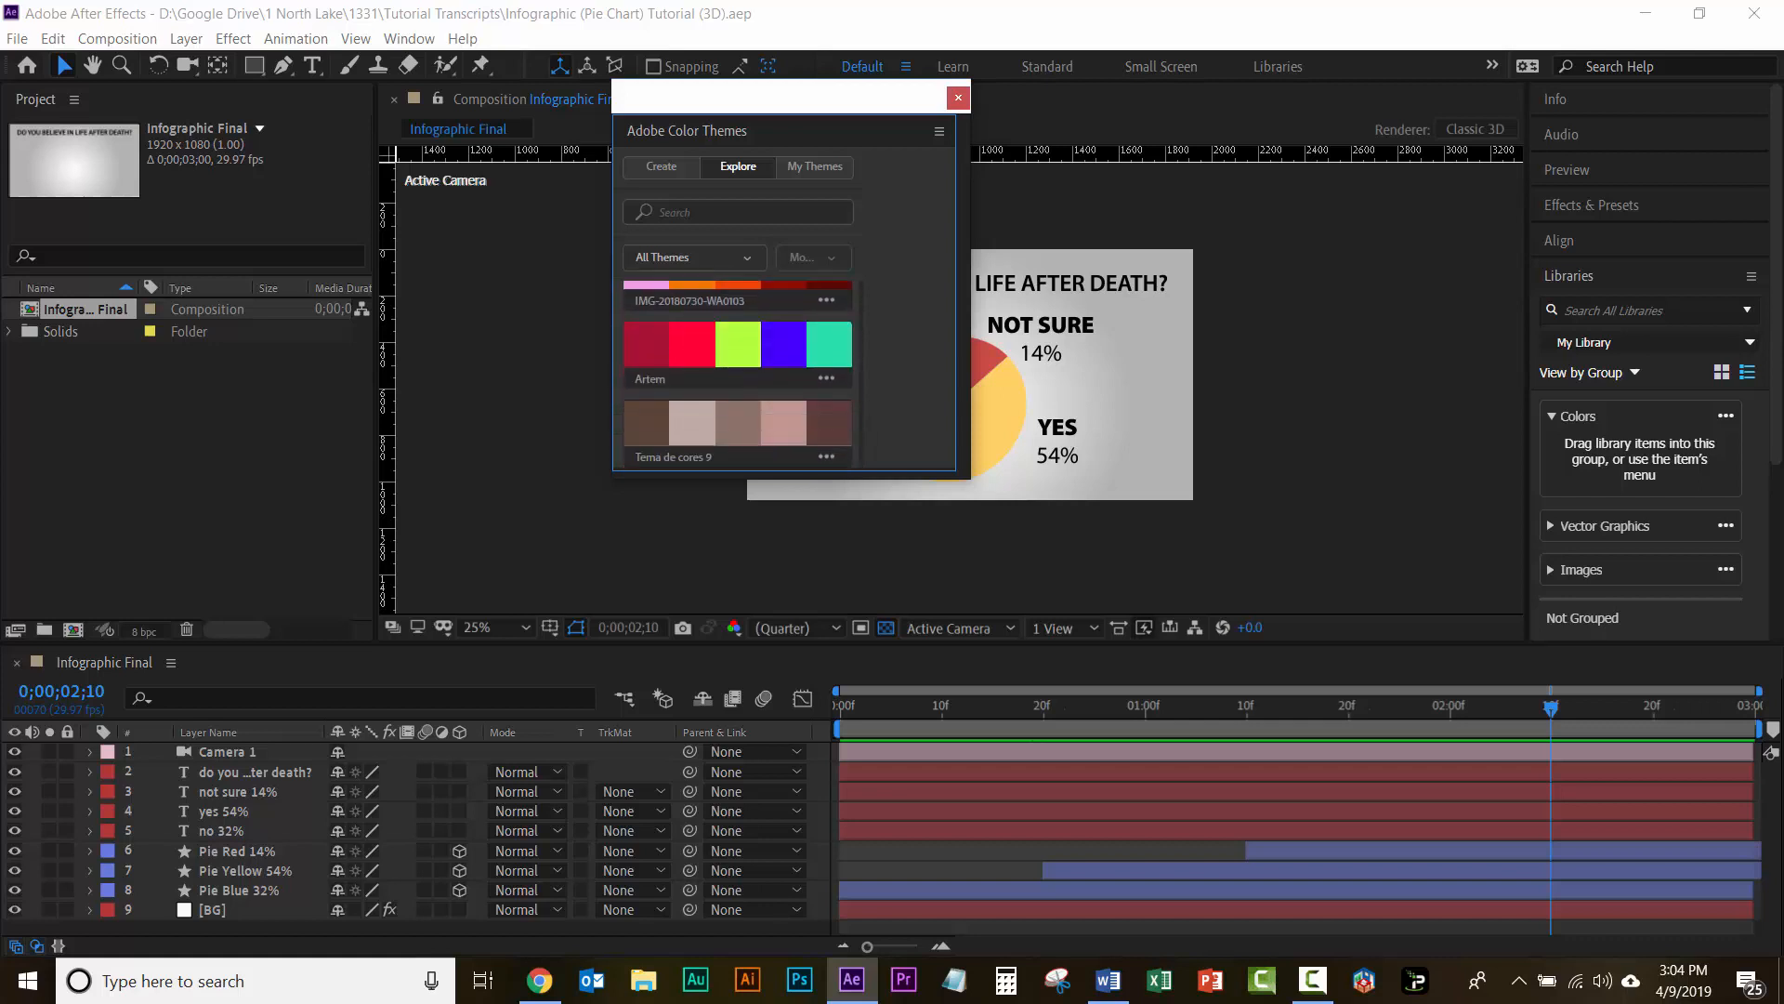
scroll(701, 344, down, 8)
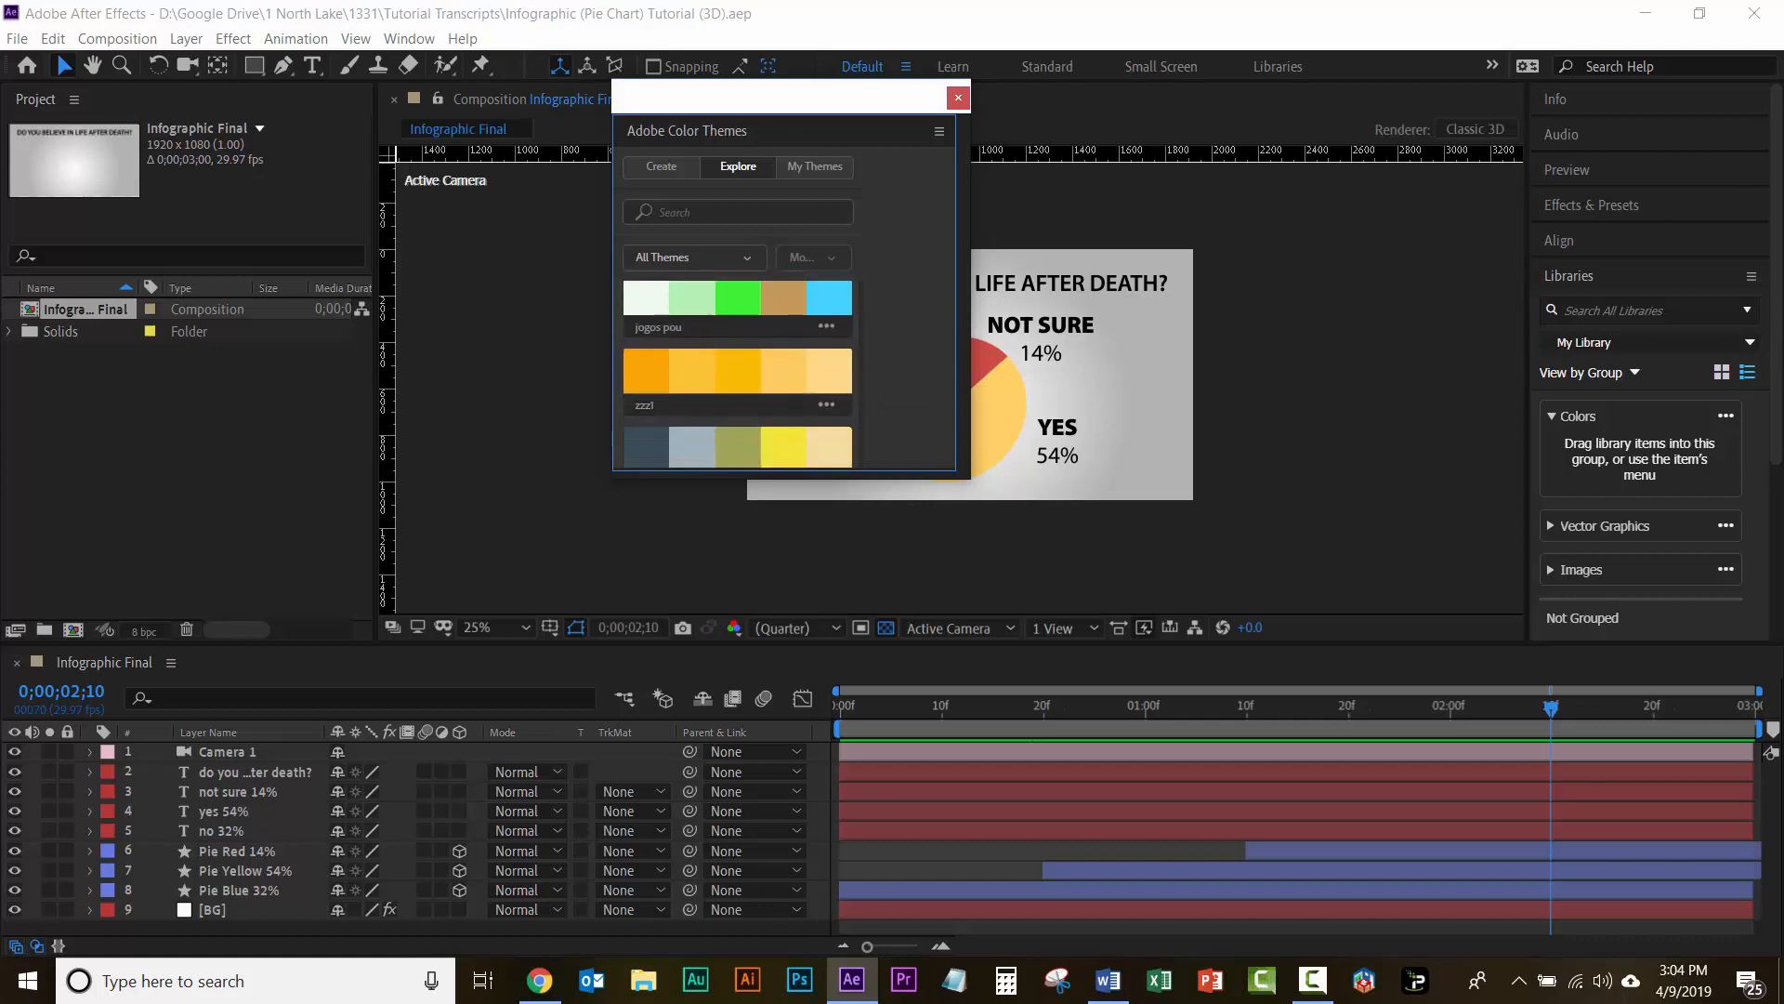
scroll(701, 346, down, 4)
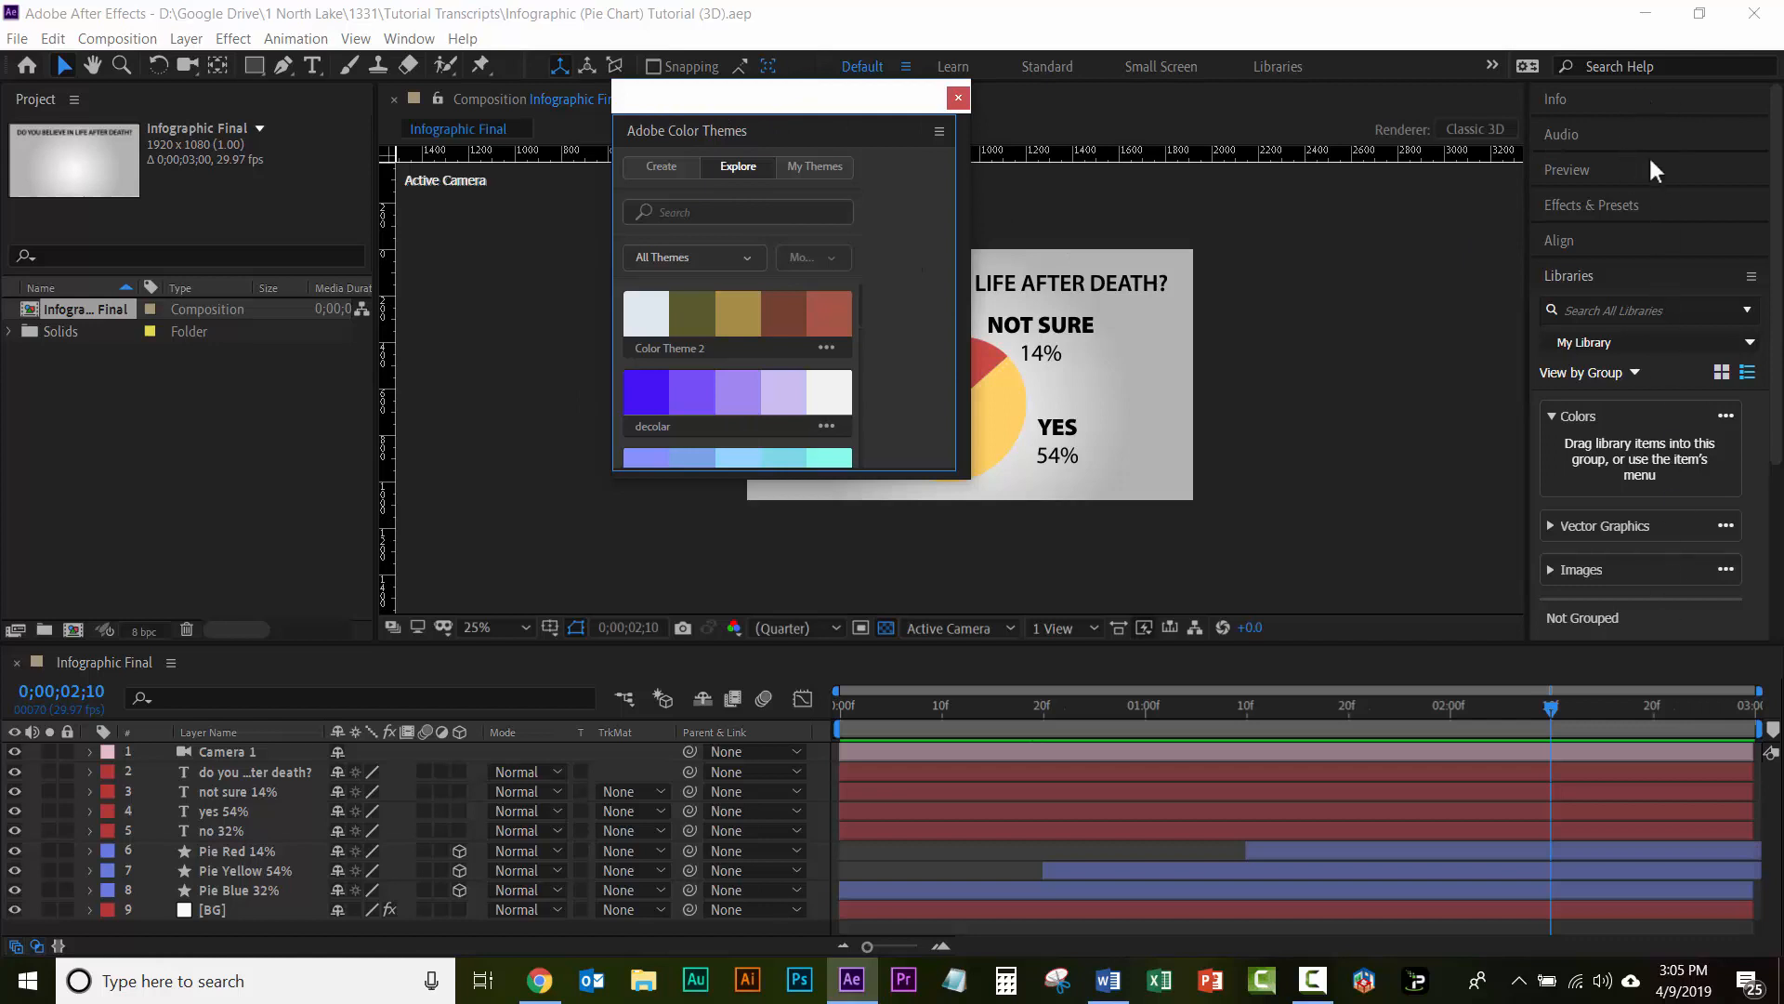
Step: Dock Adobe Color Themes above Info in the panel stack and make it taller
click(1570, 276)
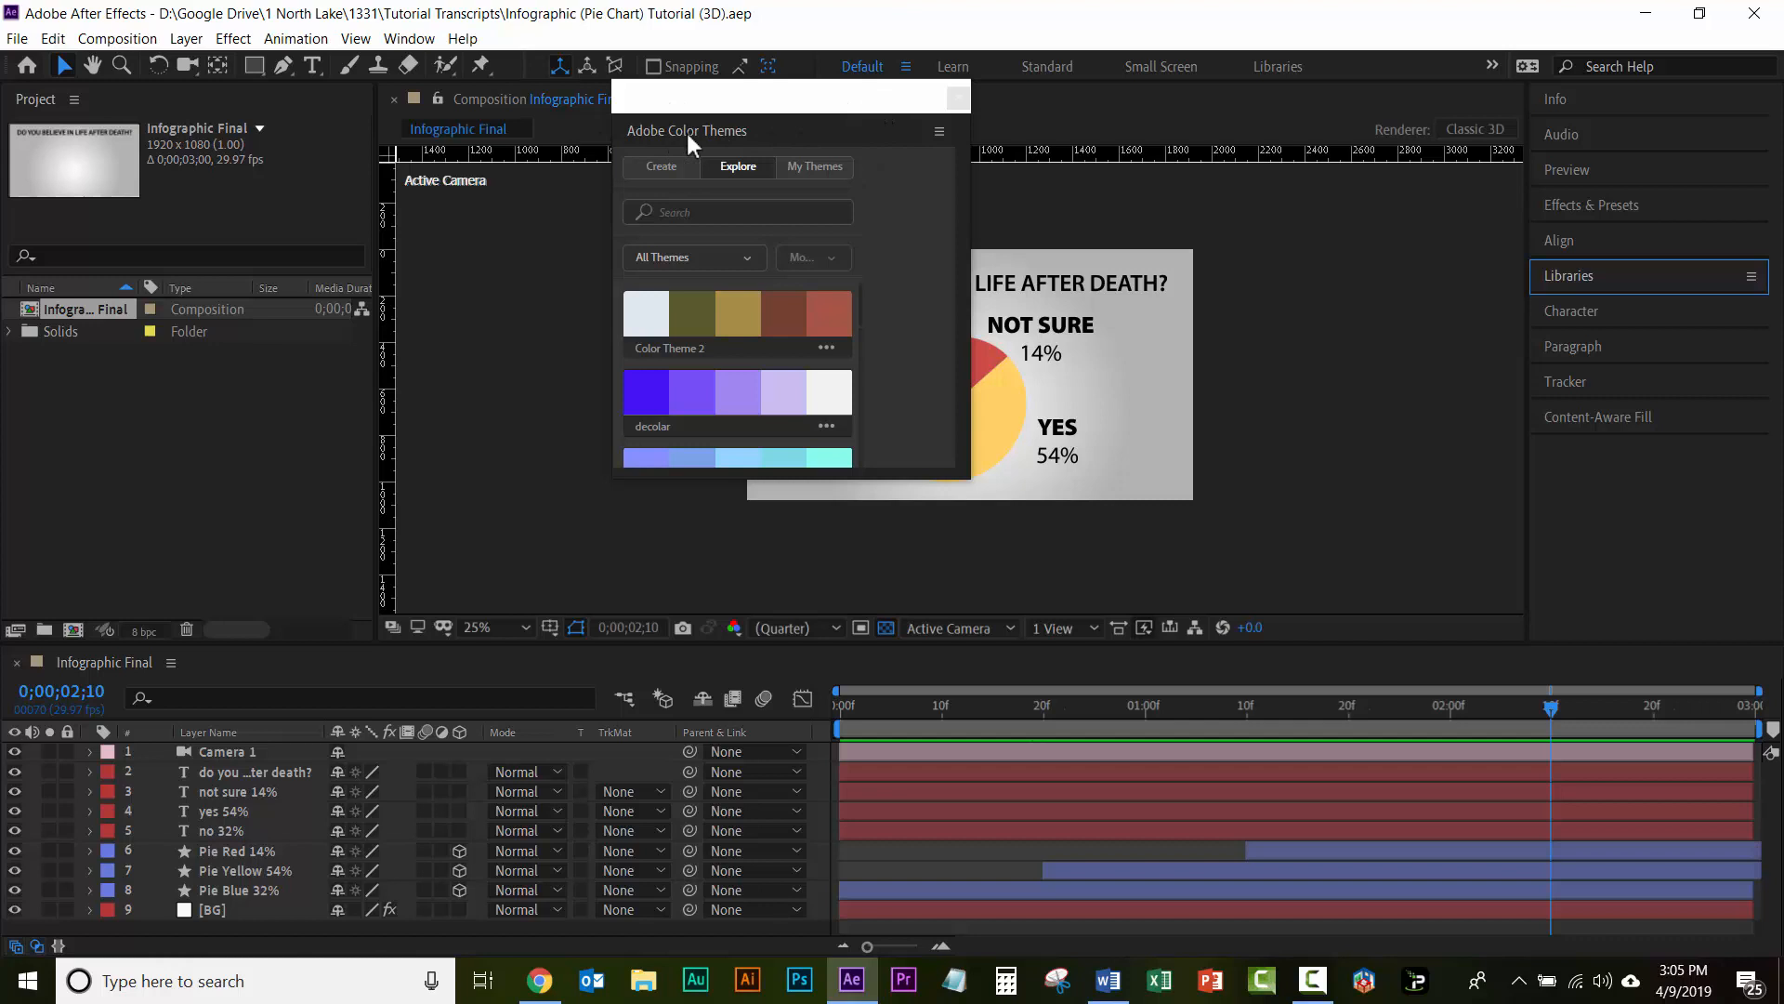
drag(686, 130, 1579, 190)
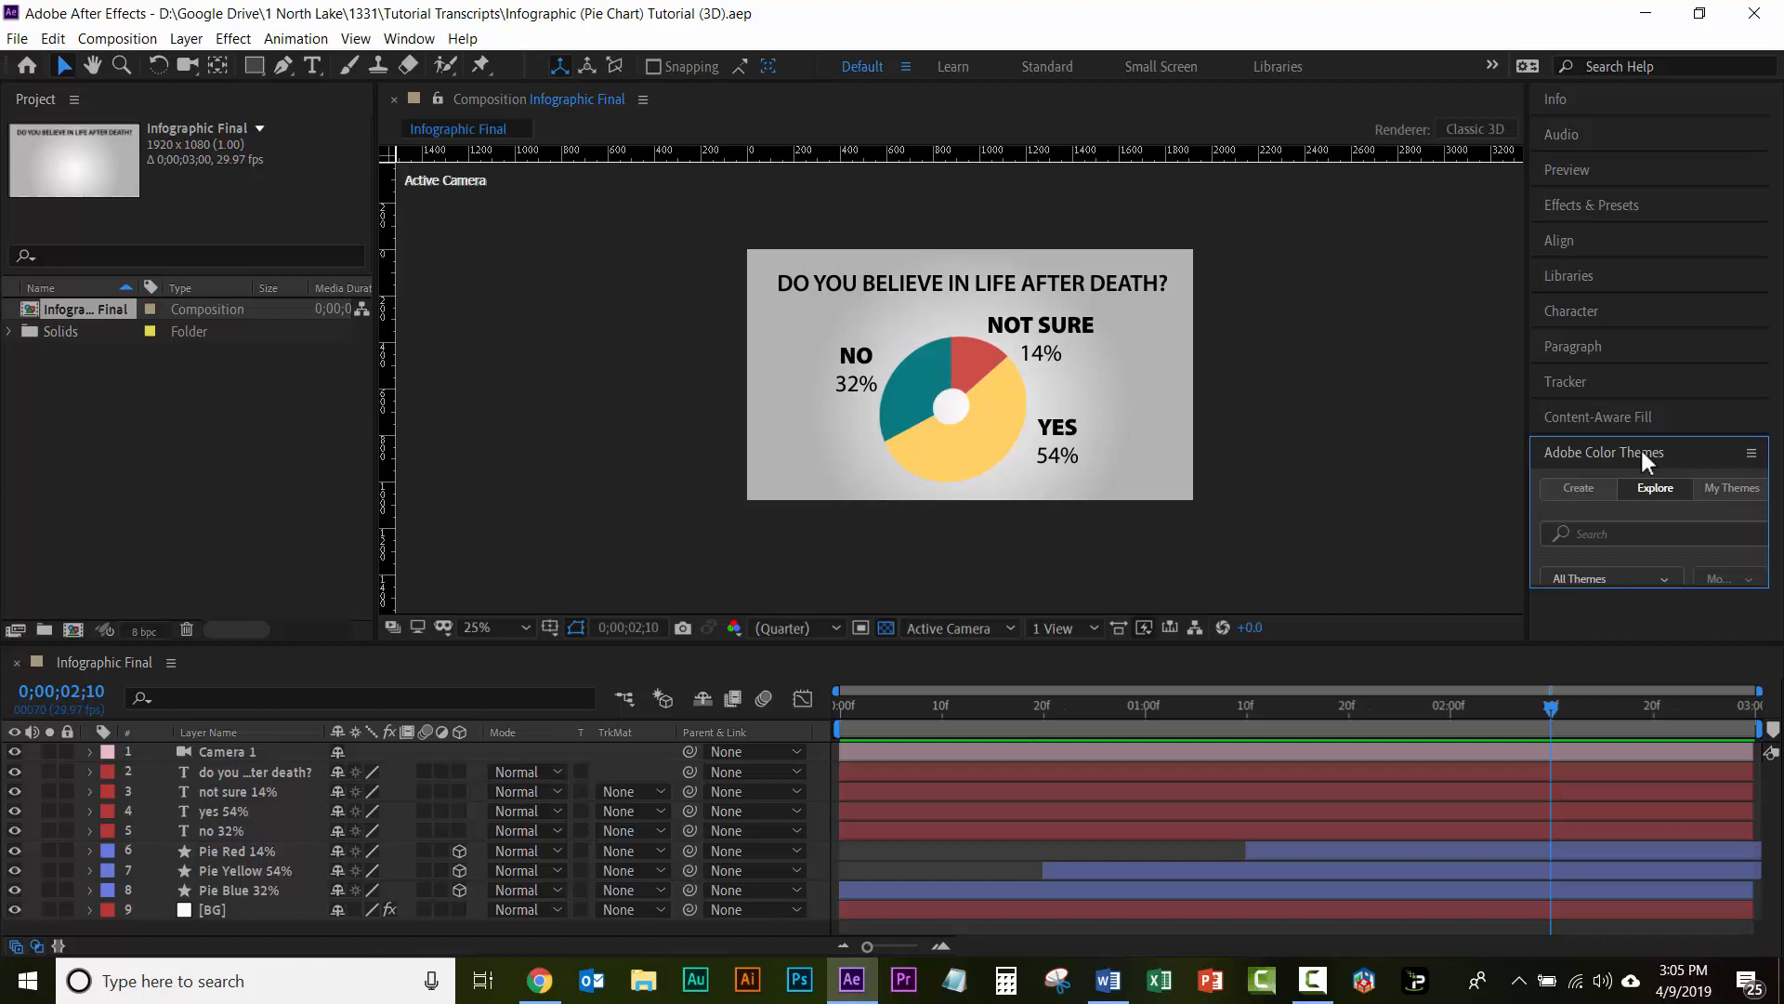
drag(1640, 449, 1635, 106)
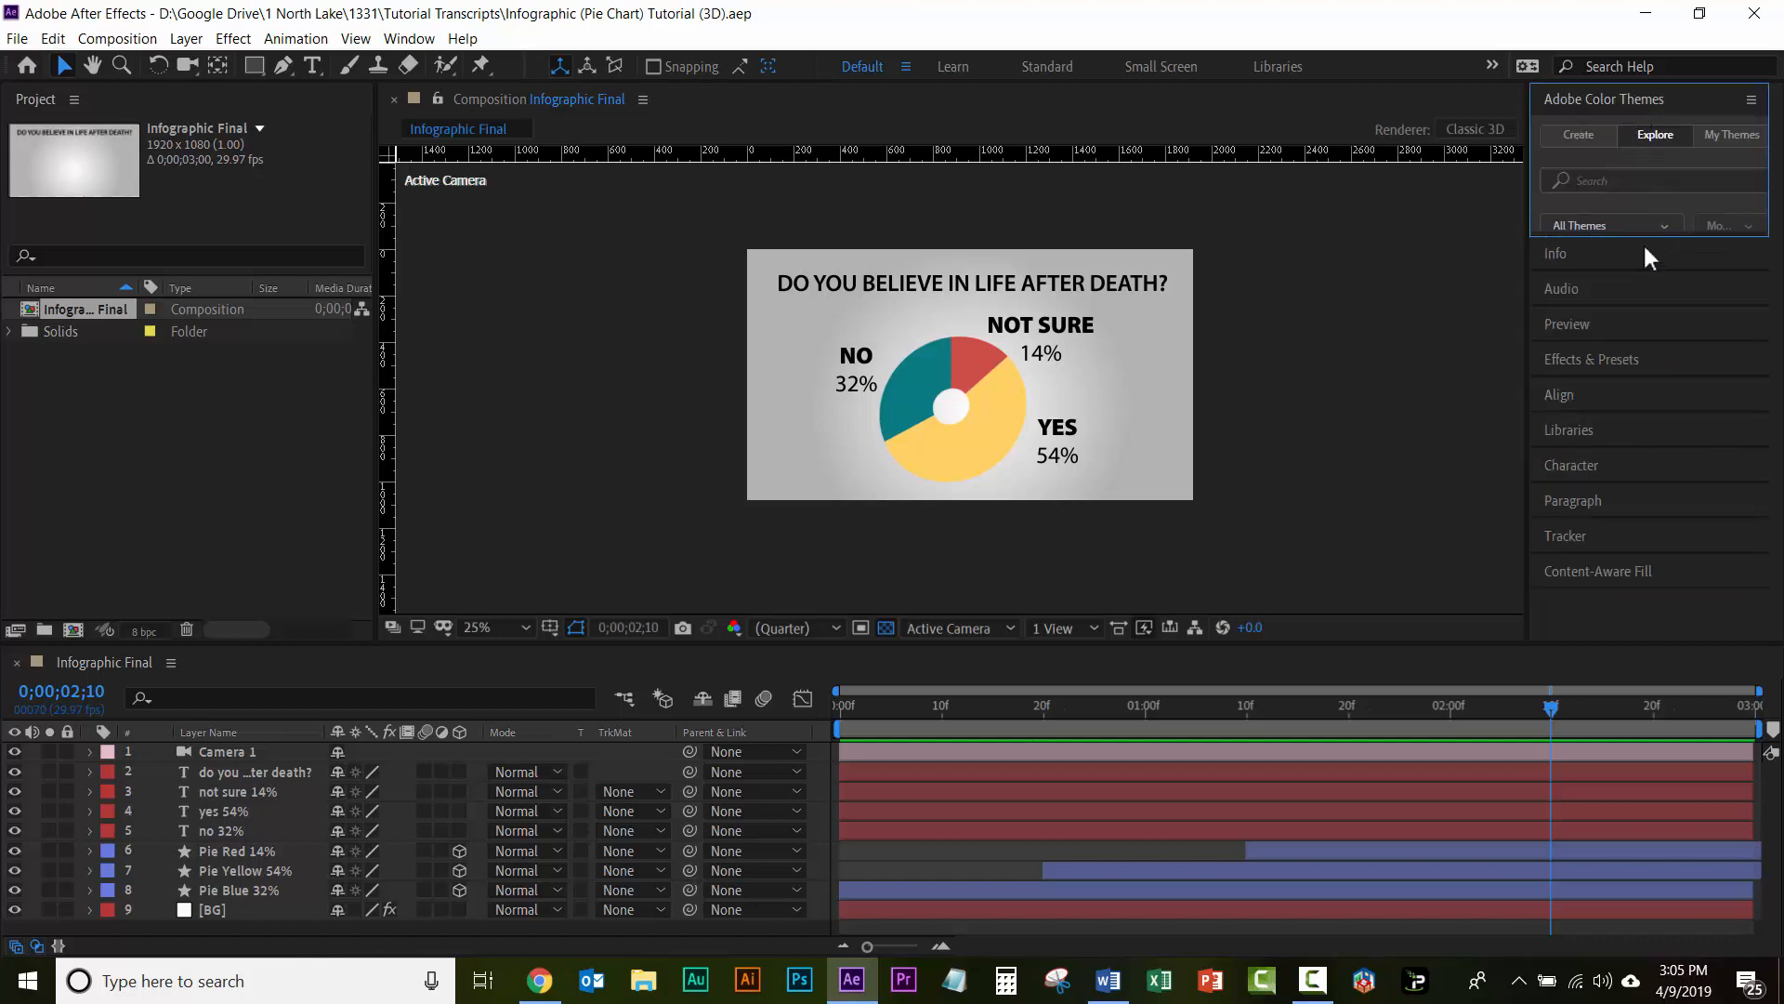
drag(1641, 266, 1635, 362)
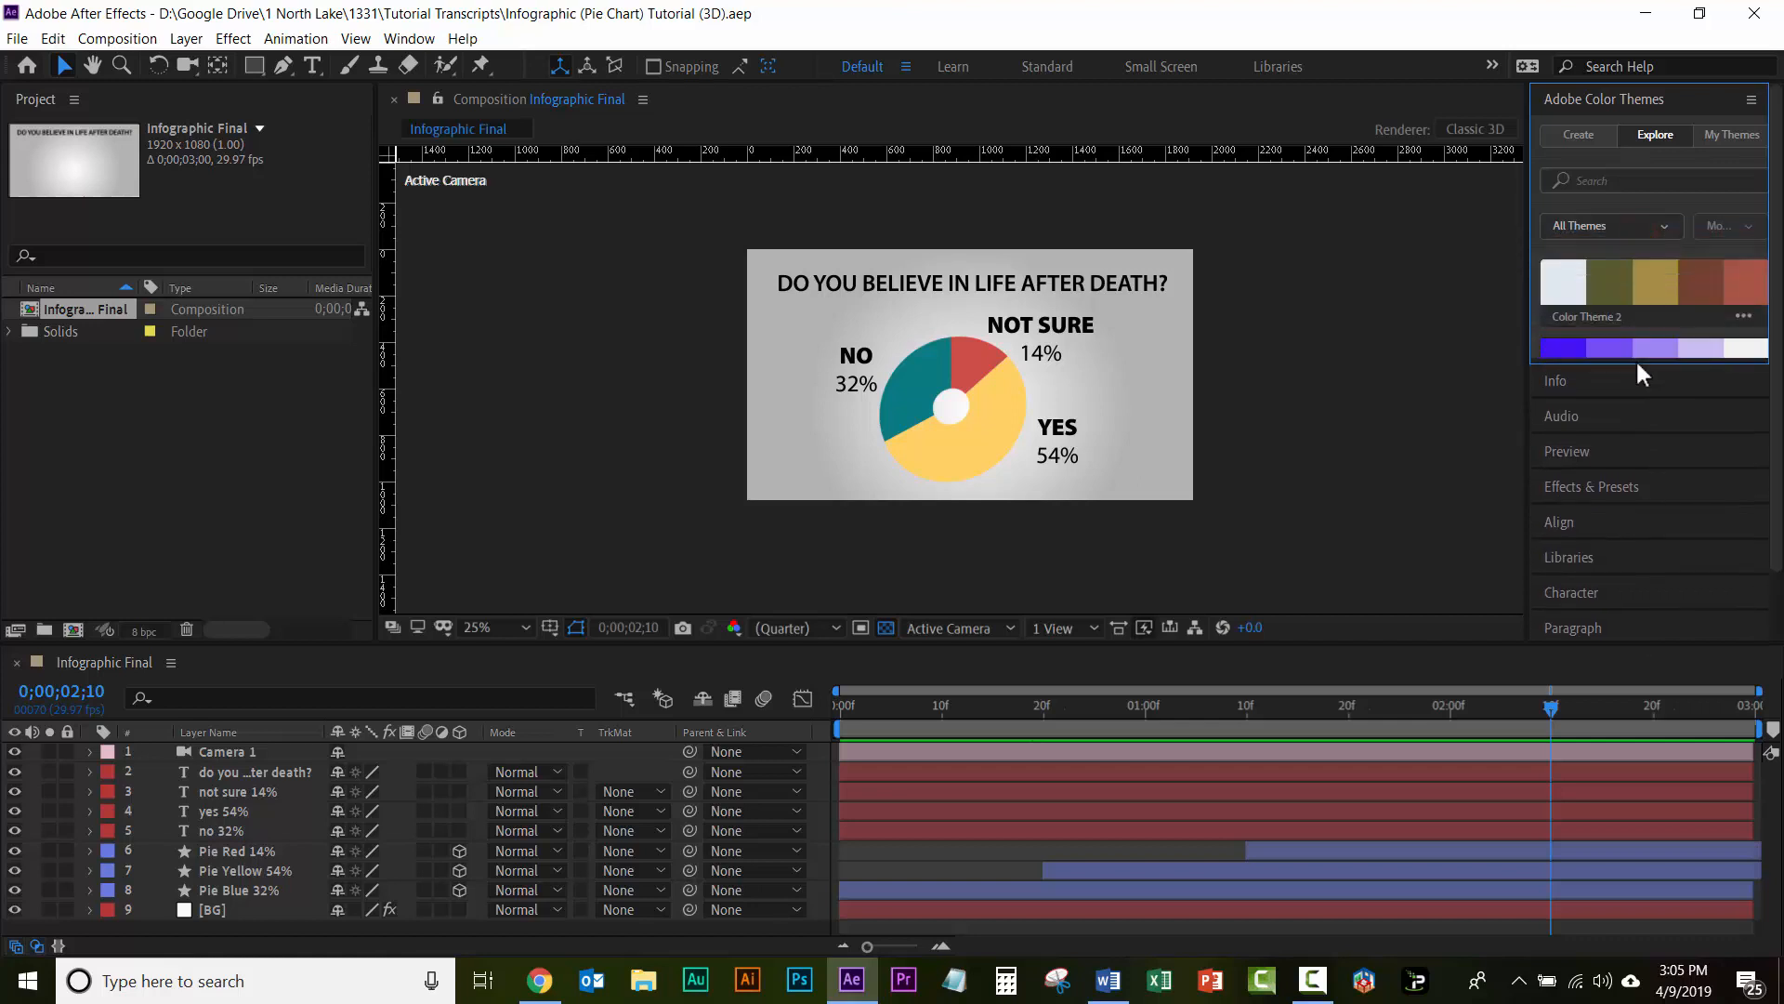
Step: Search the Explore color themes for "infographics 1"
click(1654, 148)
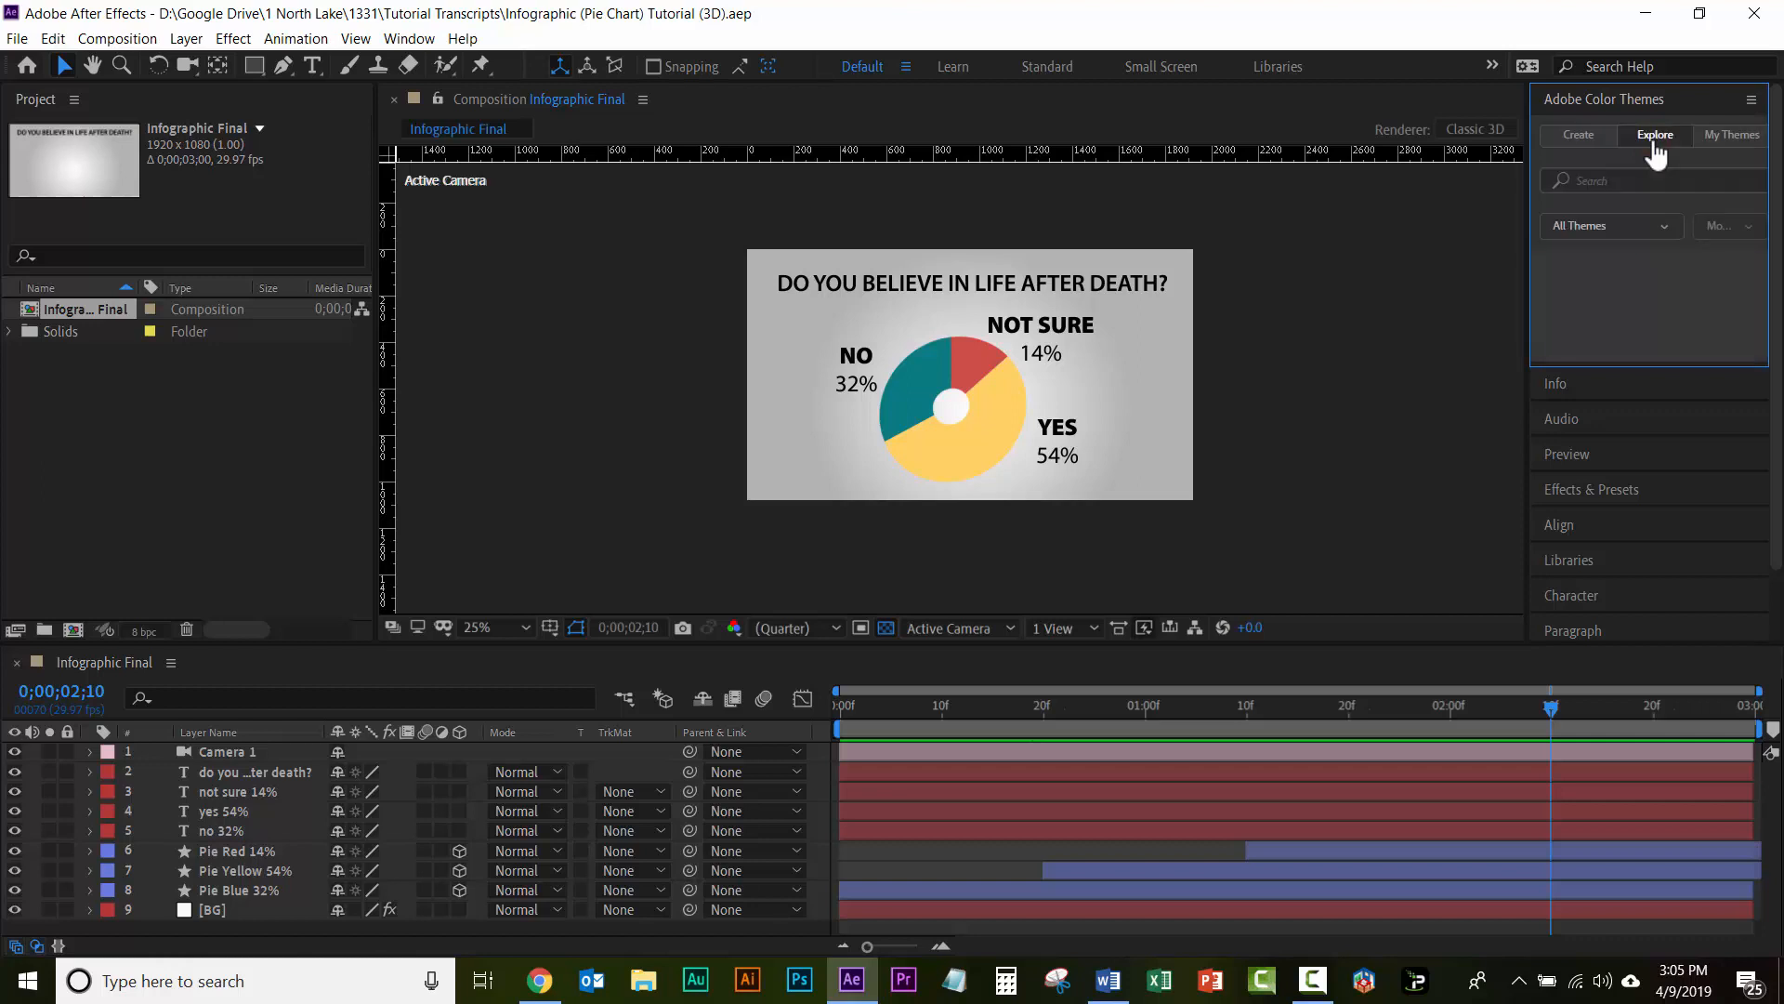
click(1592, 183)
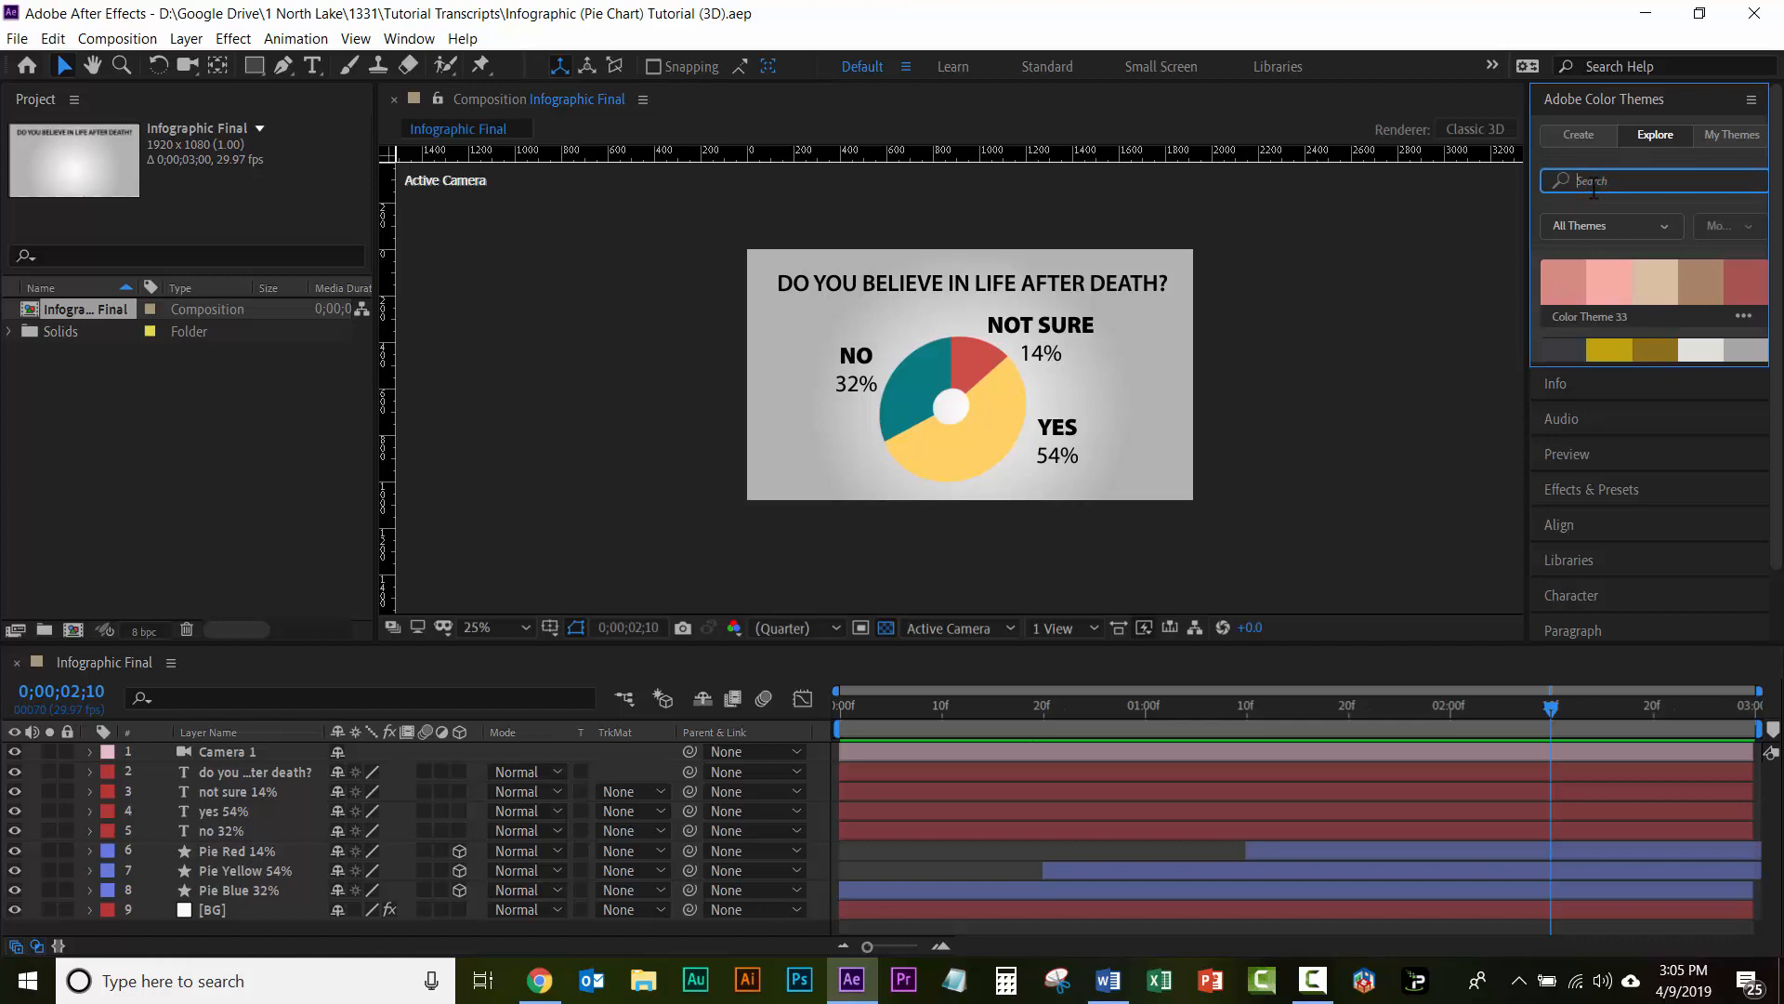
text(infographic)
text(s 1)
key(Return)
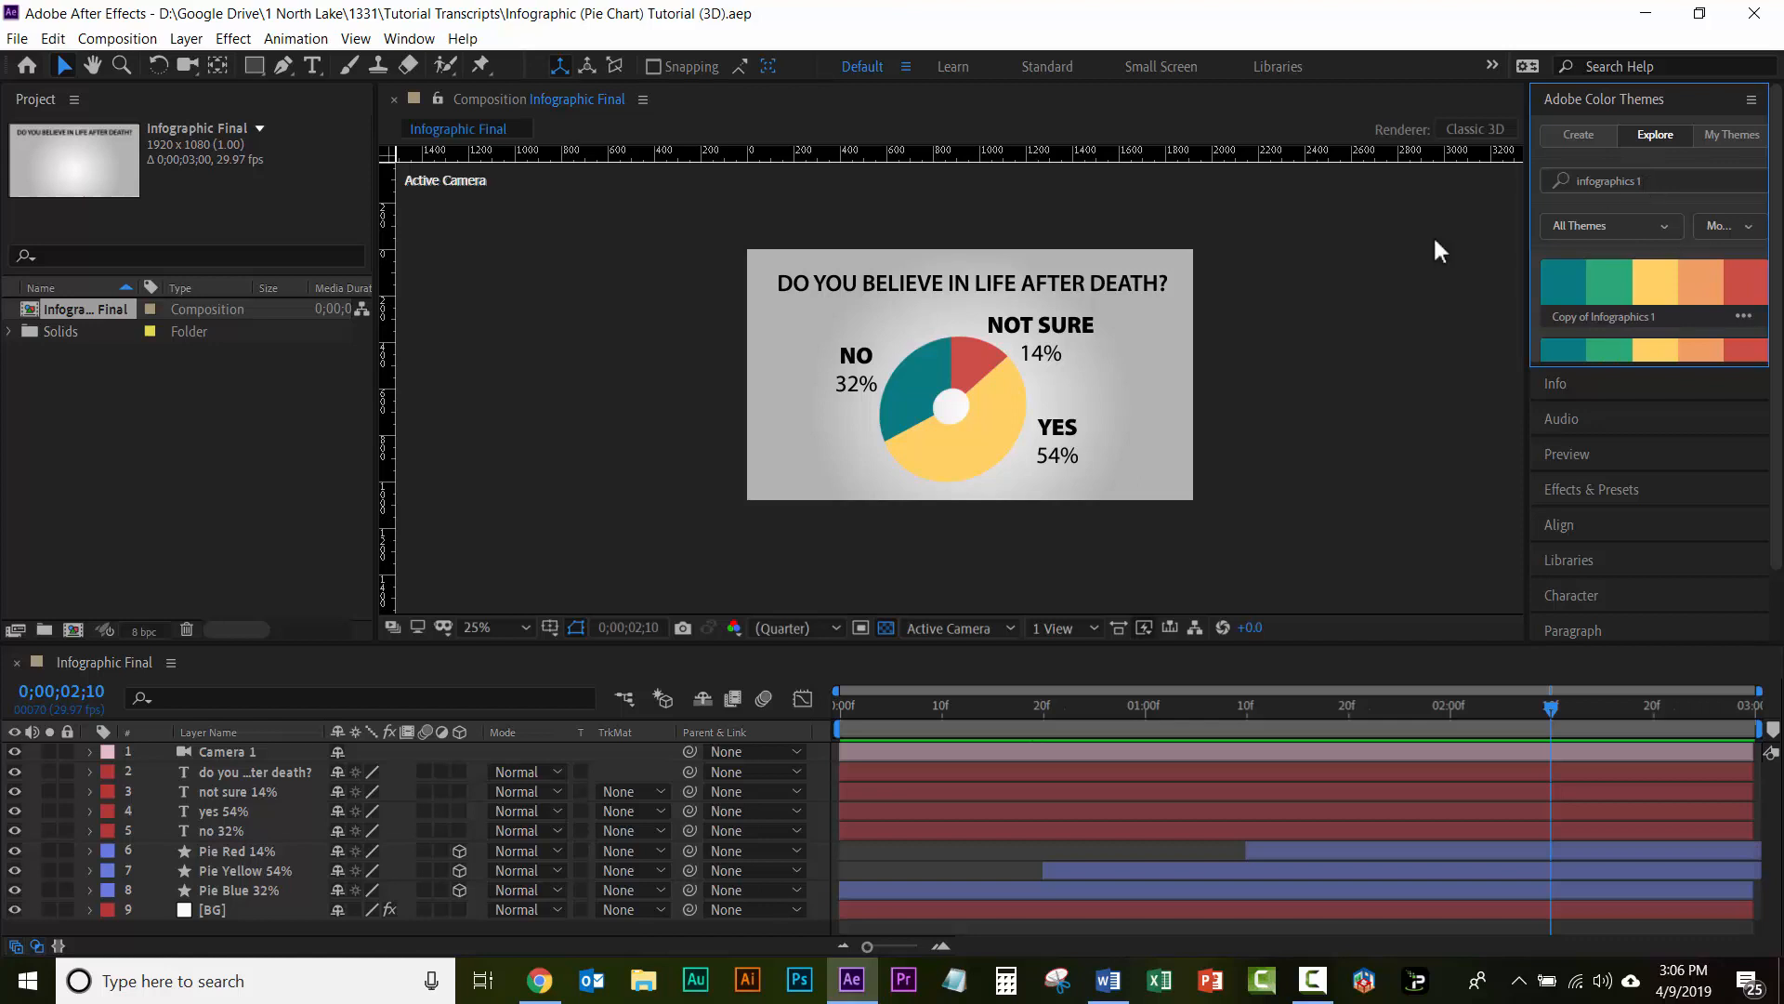
Step: Create a composition named Pie Chart with the HDTV 1080 29.97 preset and a duration of 0;00;03;00
click(73, 630)
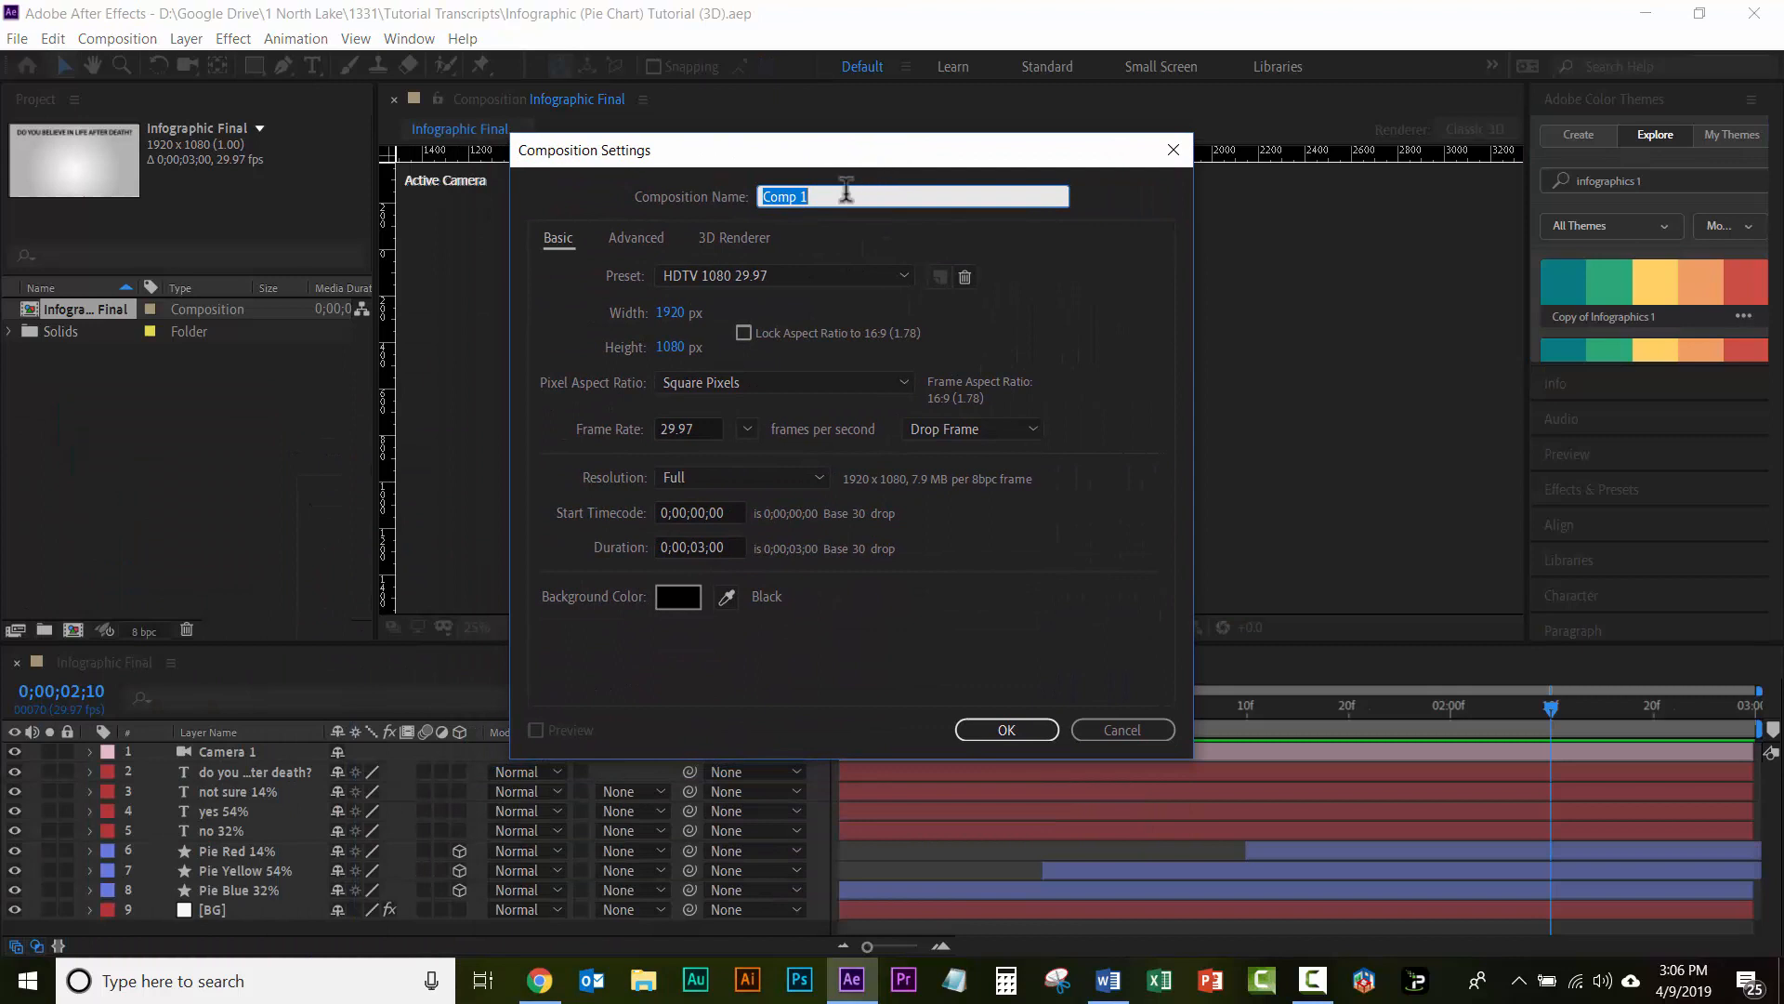
text(Pie Chart)
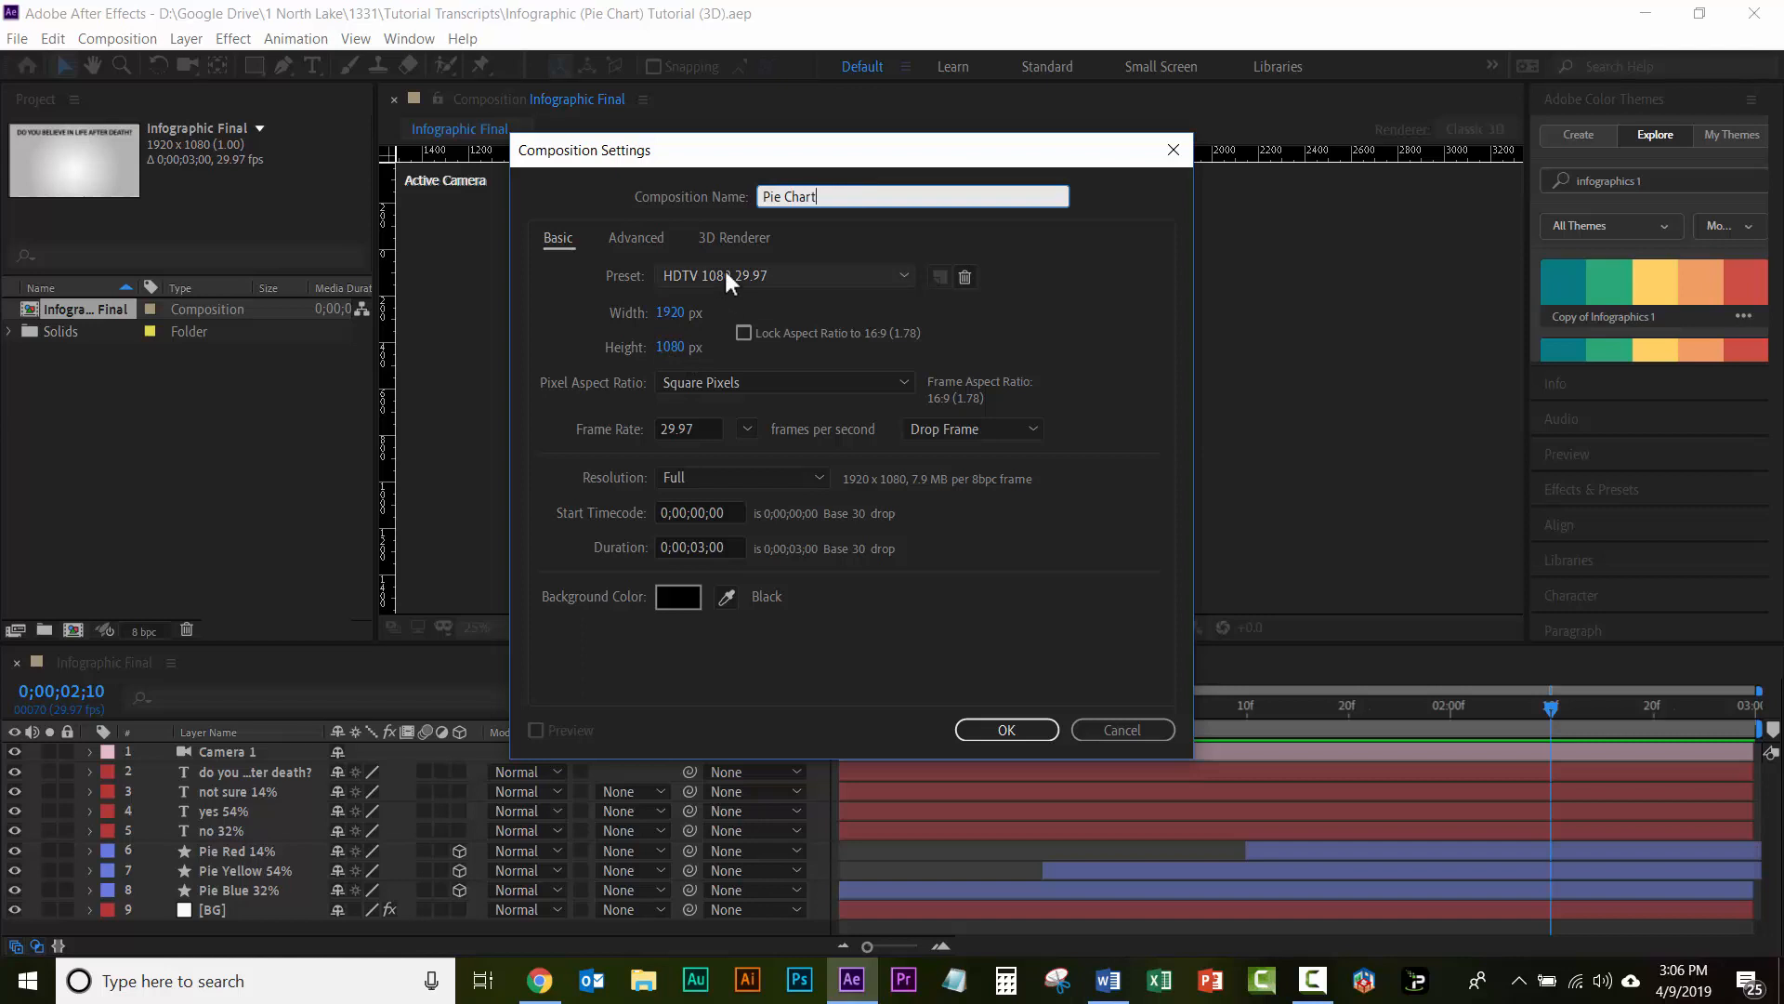
click(796, 276)
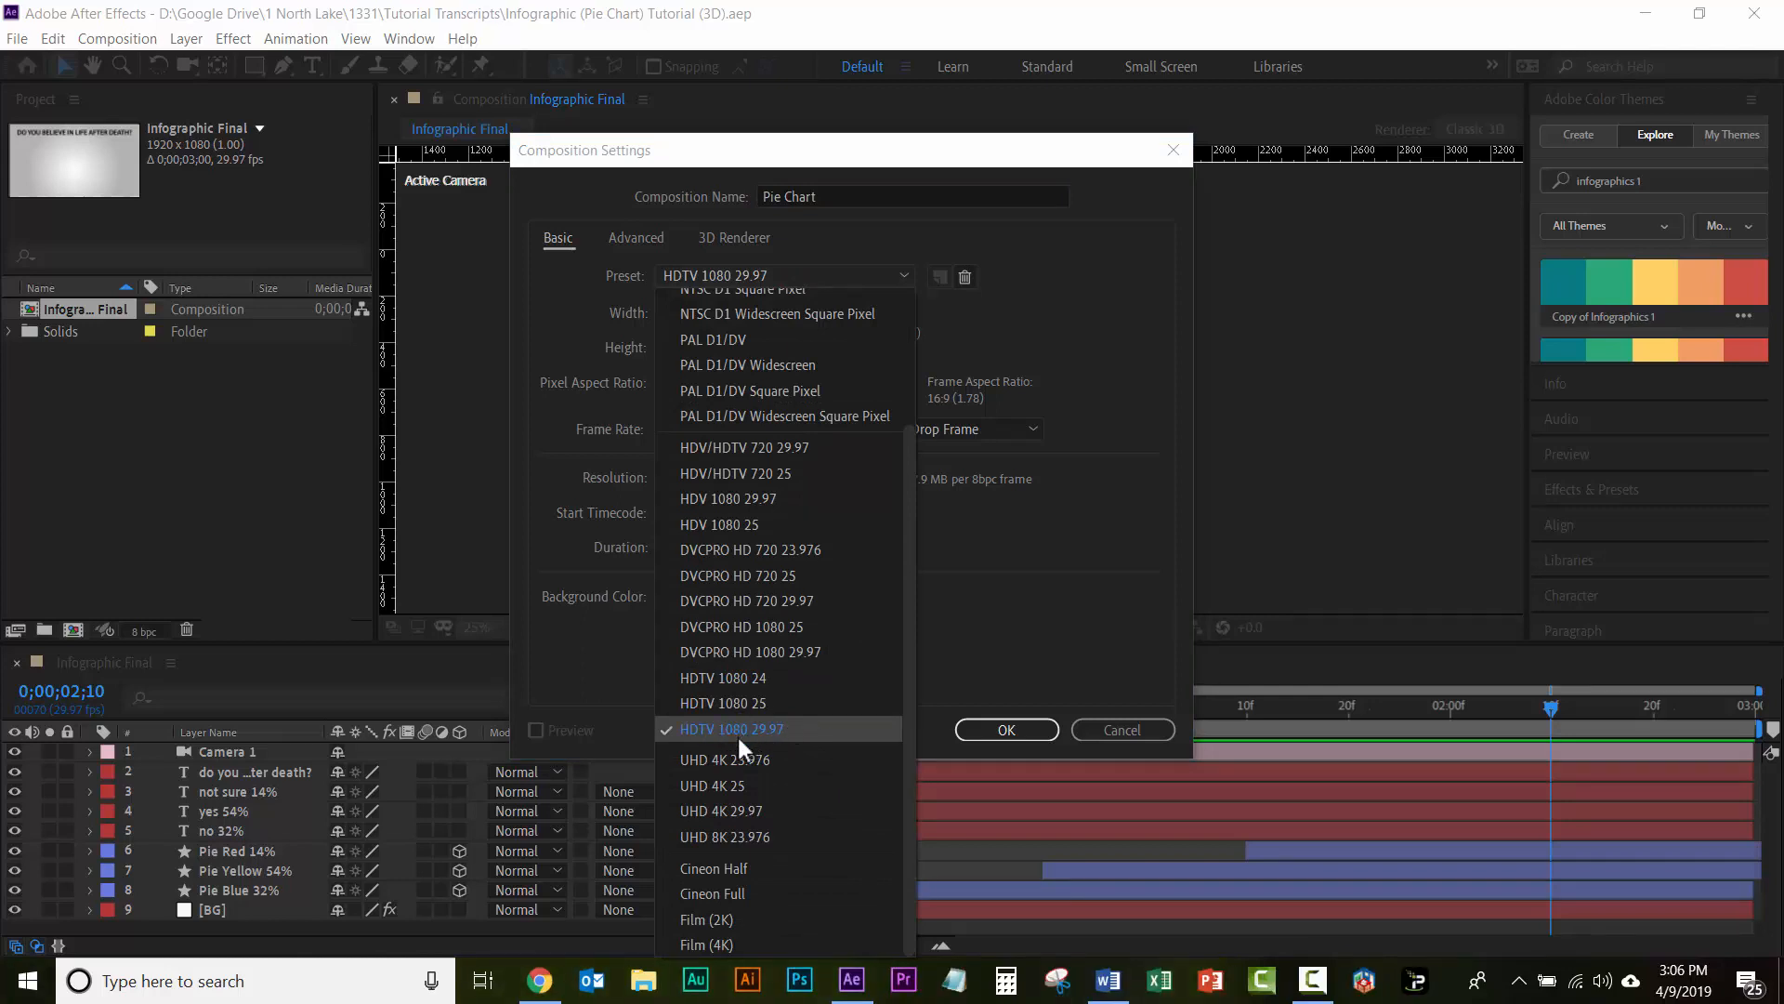
click(992, 657)
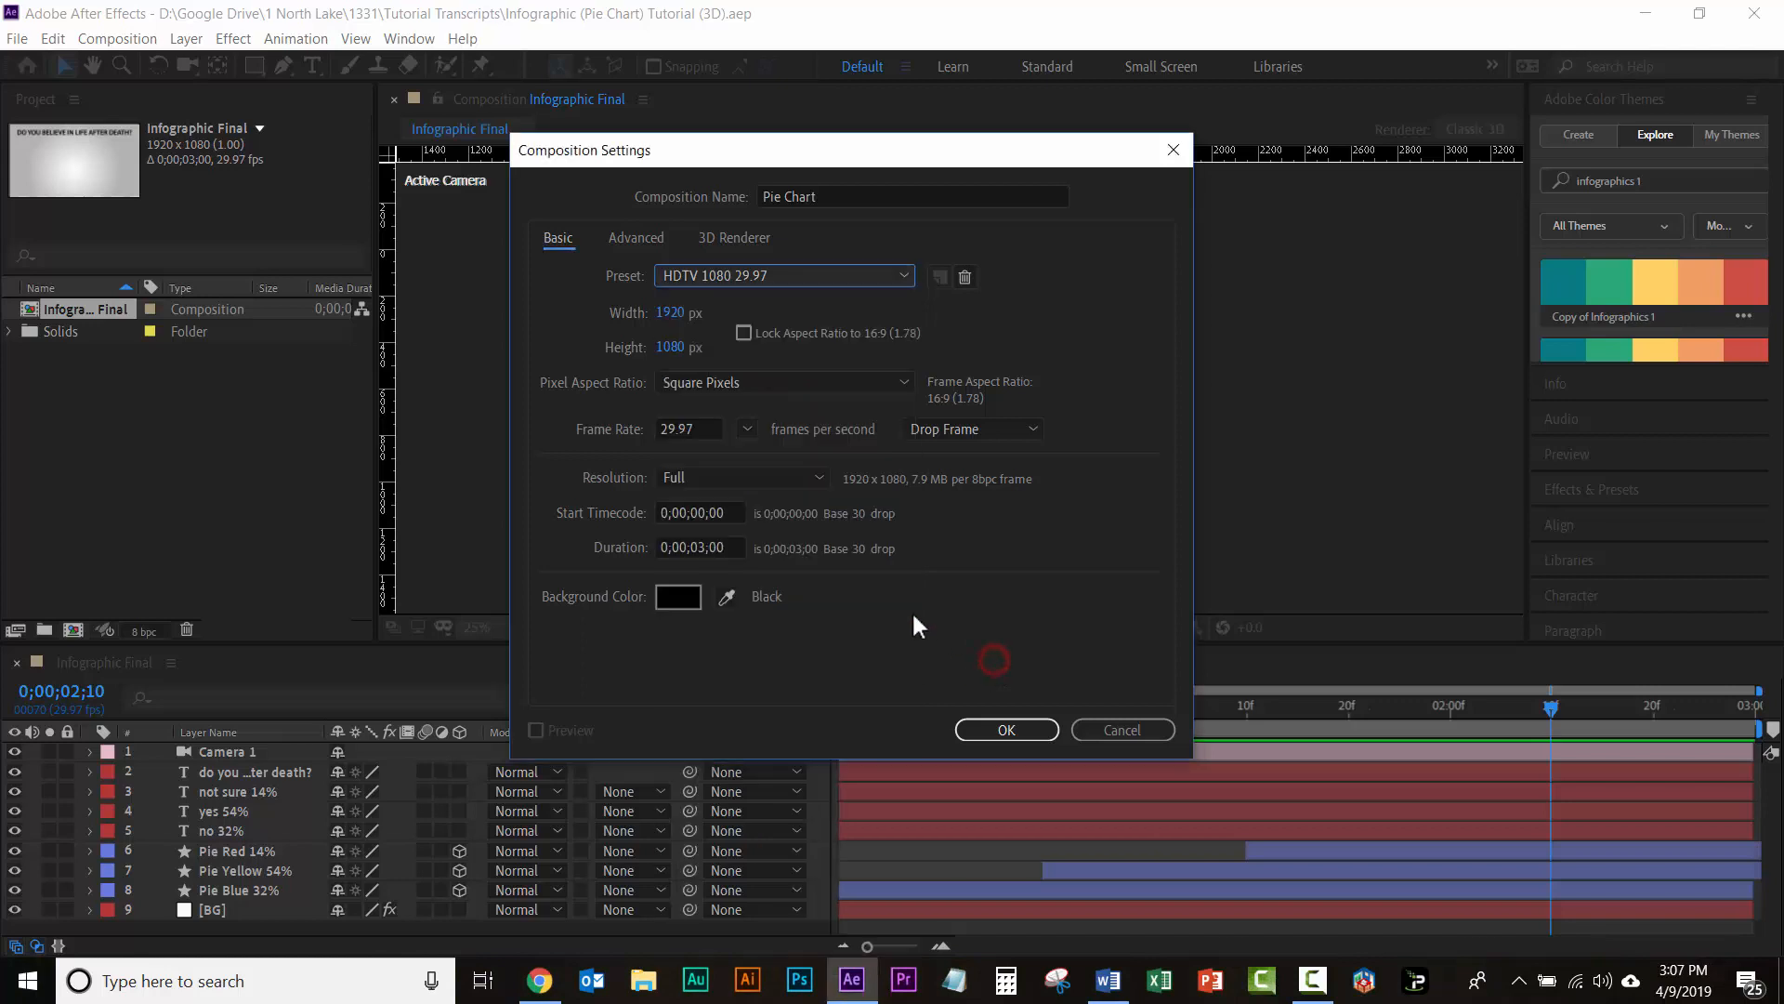
click(717, 547)
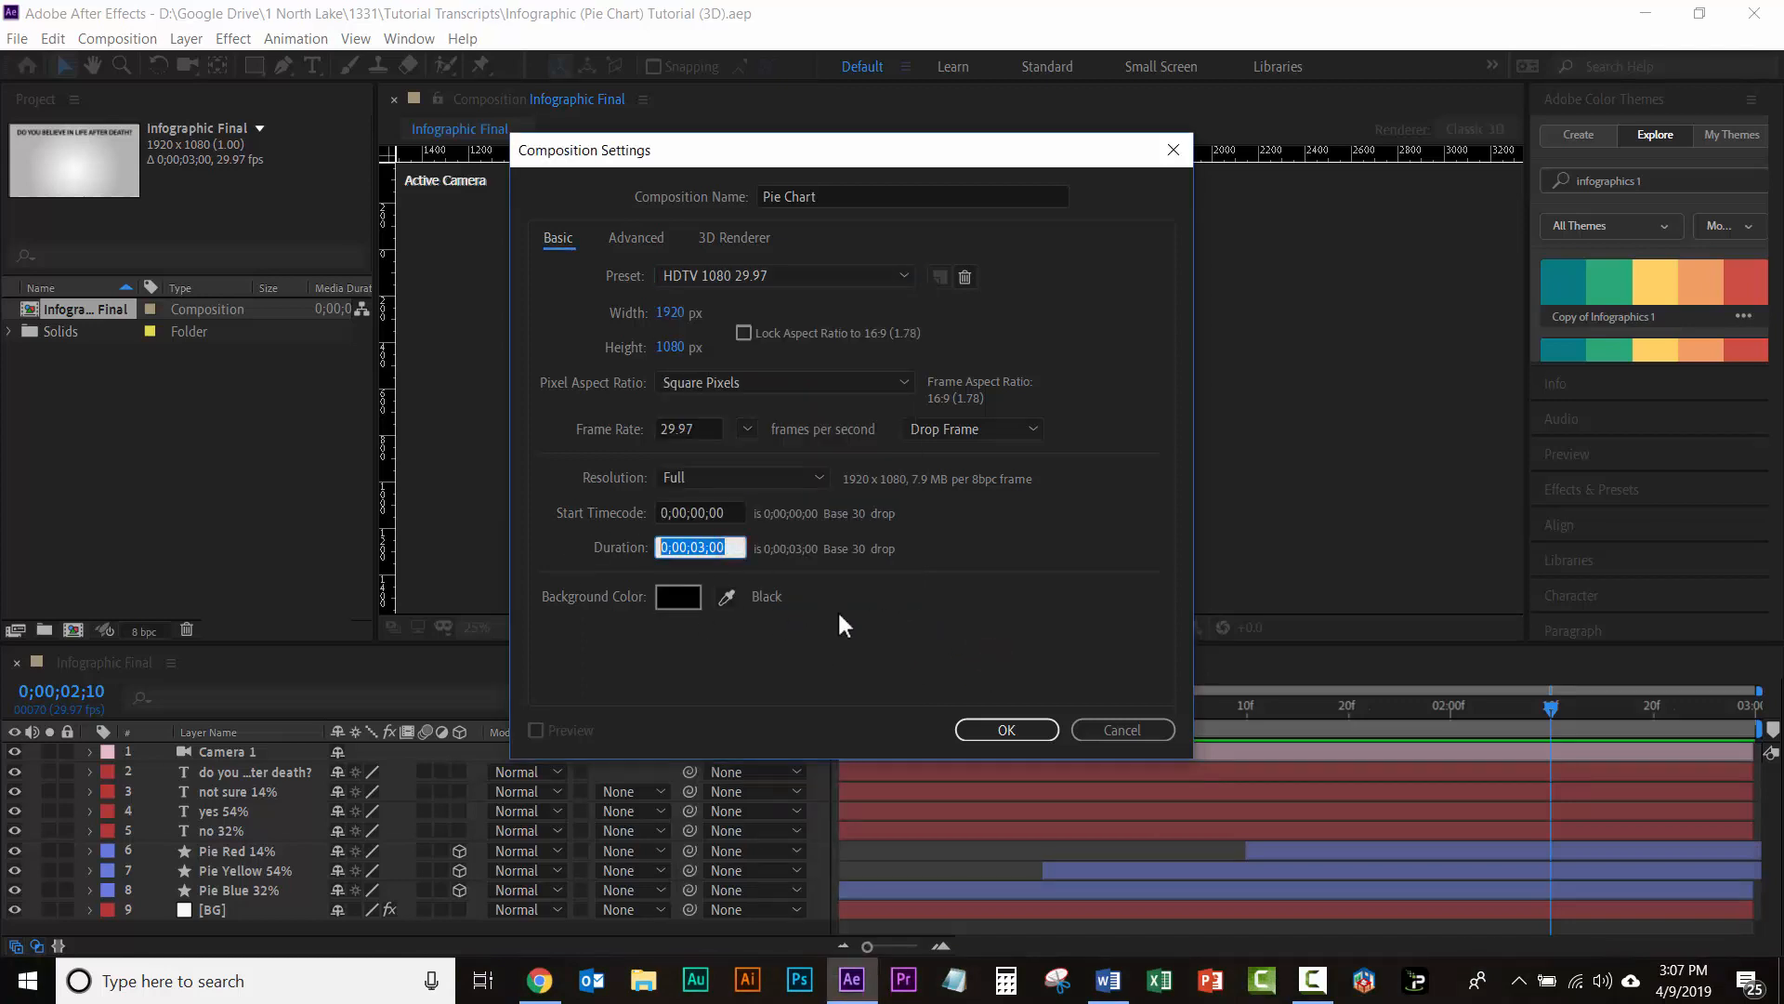
text(300)
key(Return)
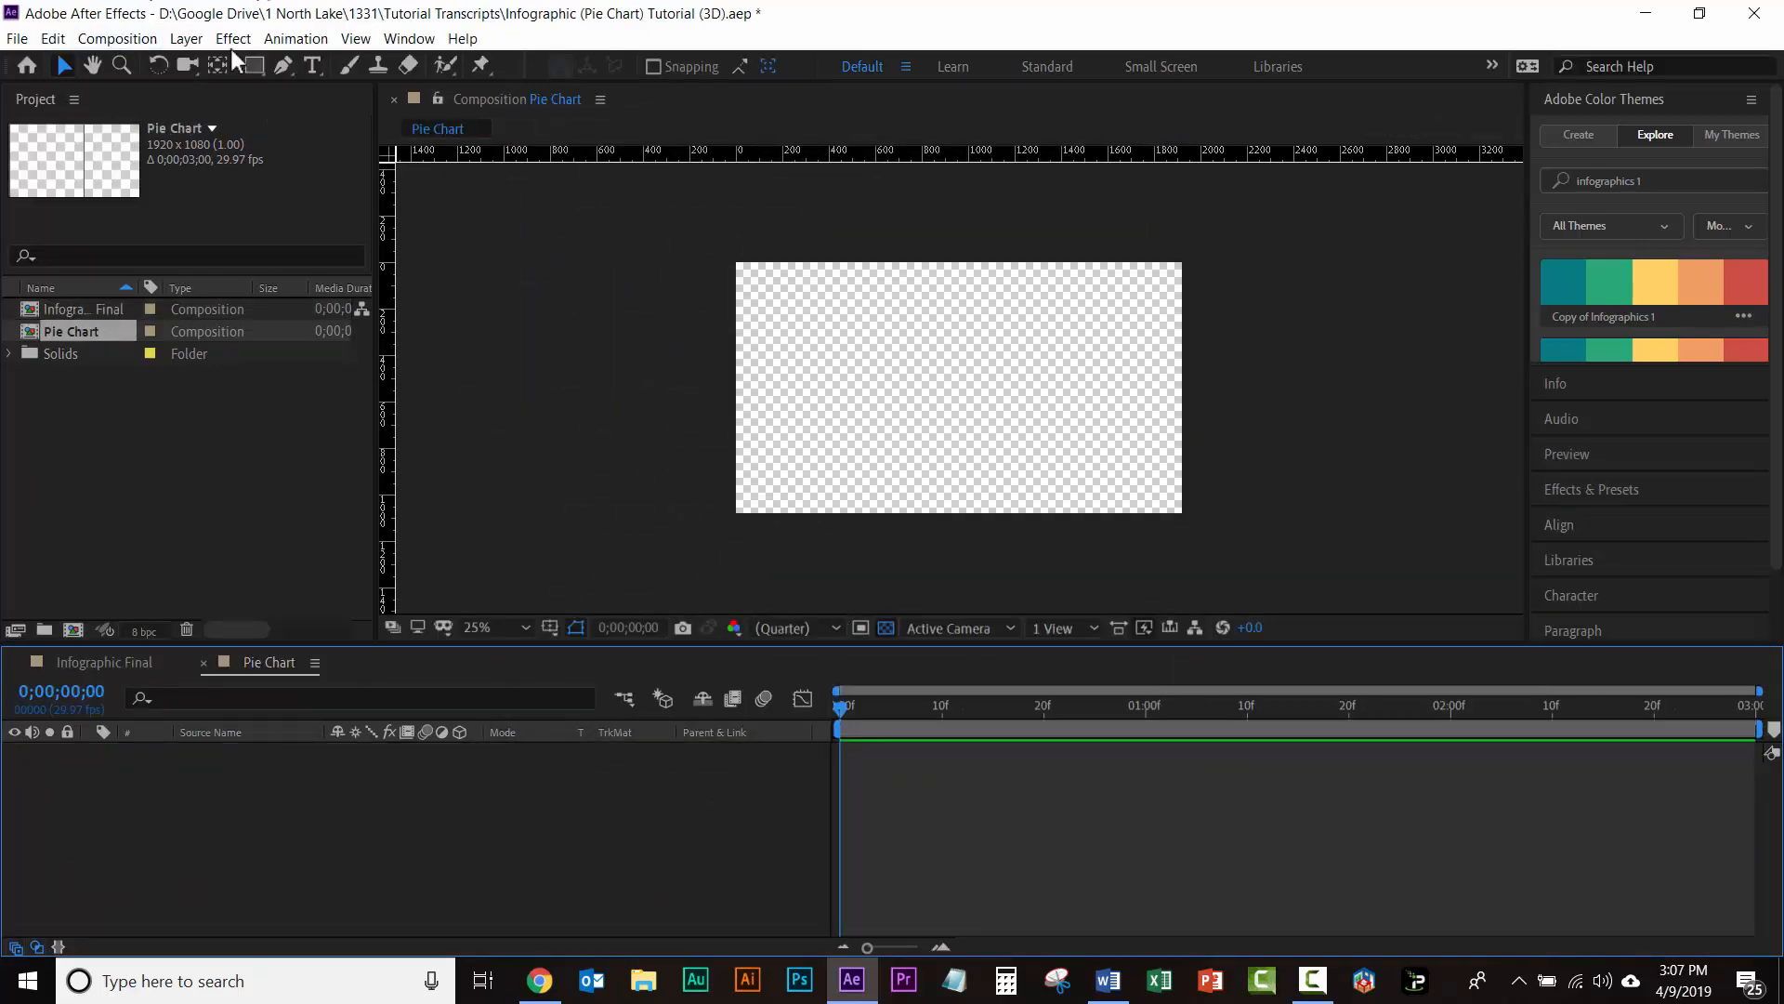
Step: Add a white 1920 x 1080 px solid named BG to the Pie Chart composition and lock its layer
click(187, 42)
mouse_move(390, 63)
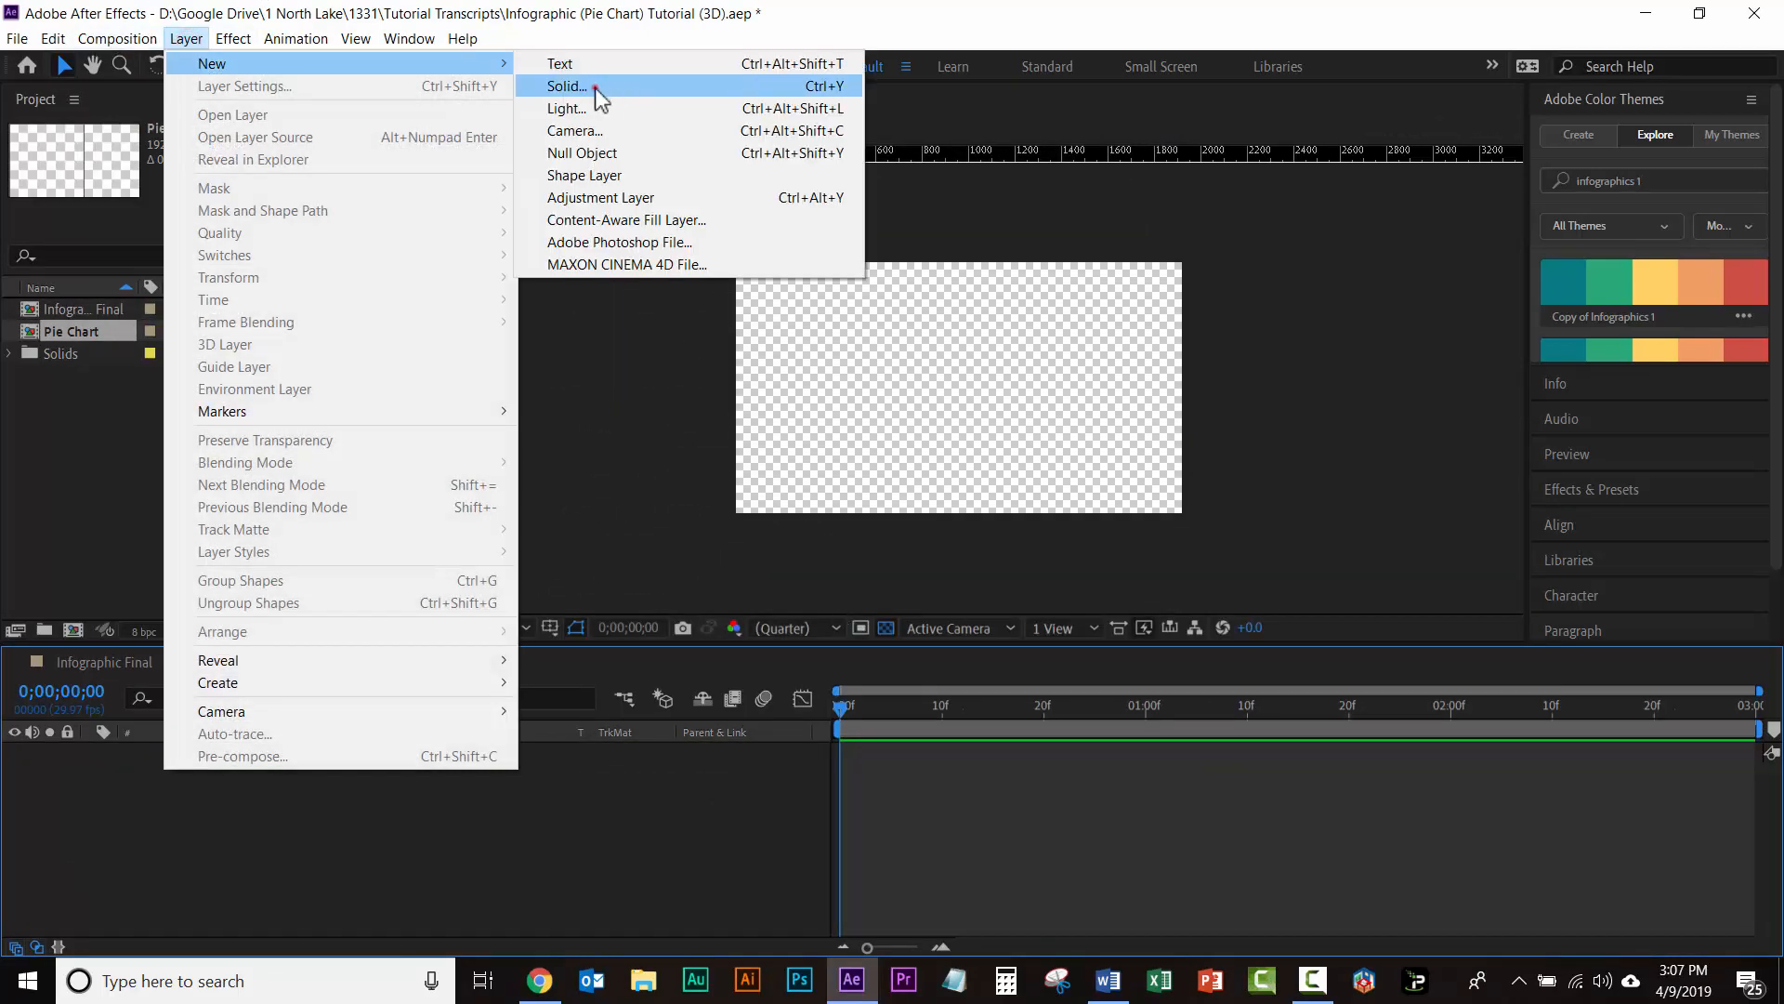
click(596, 88)
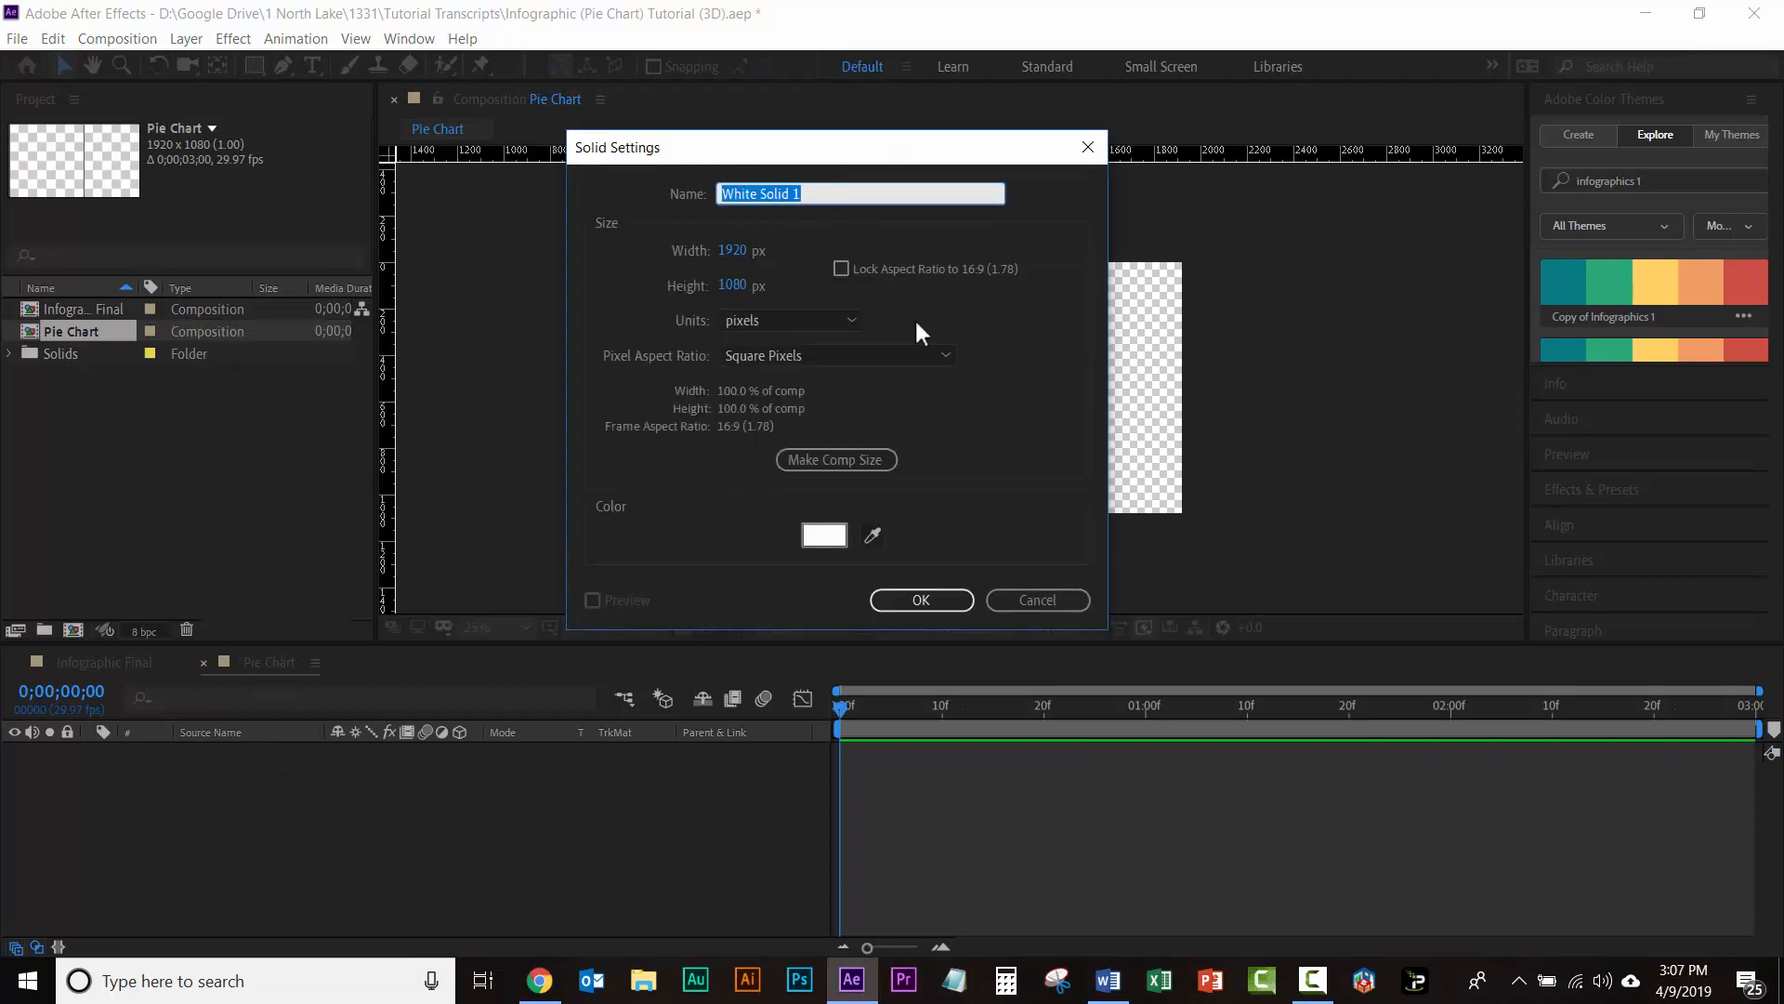
click(827, 536)
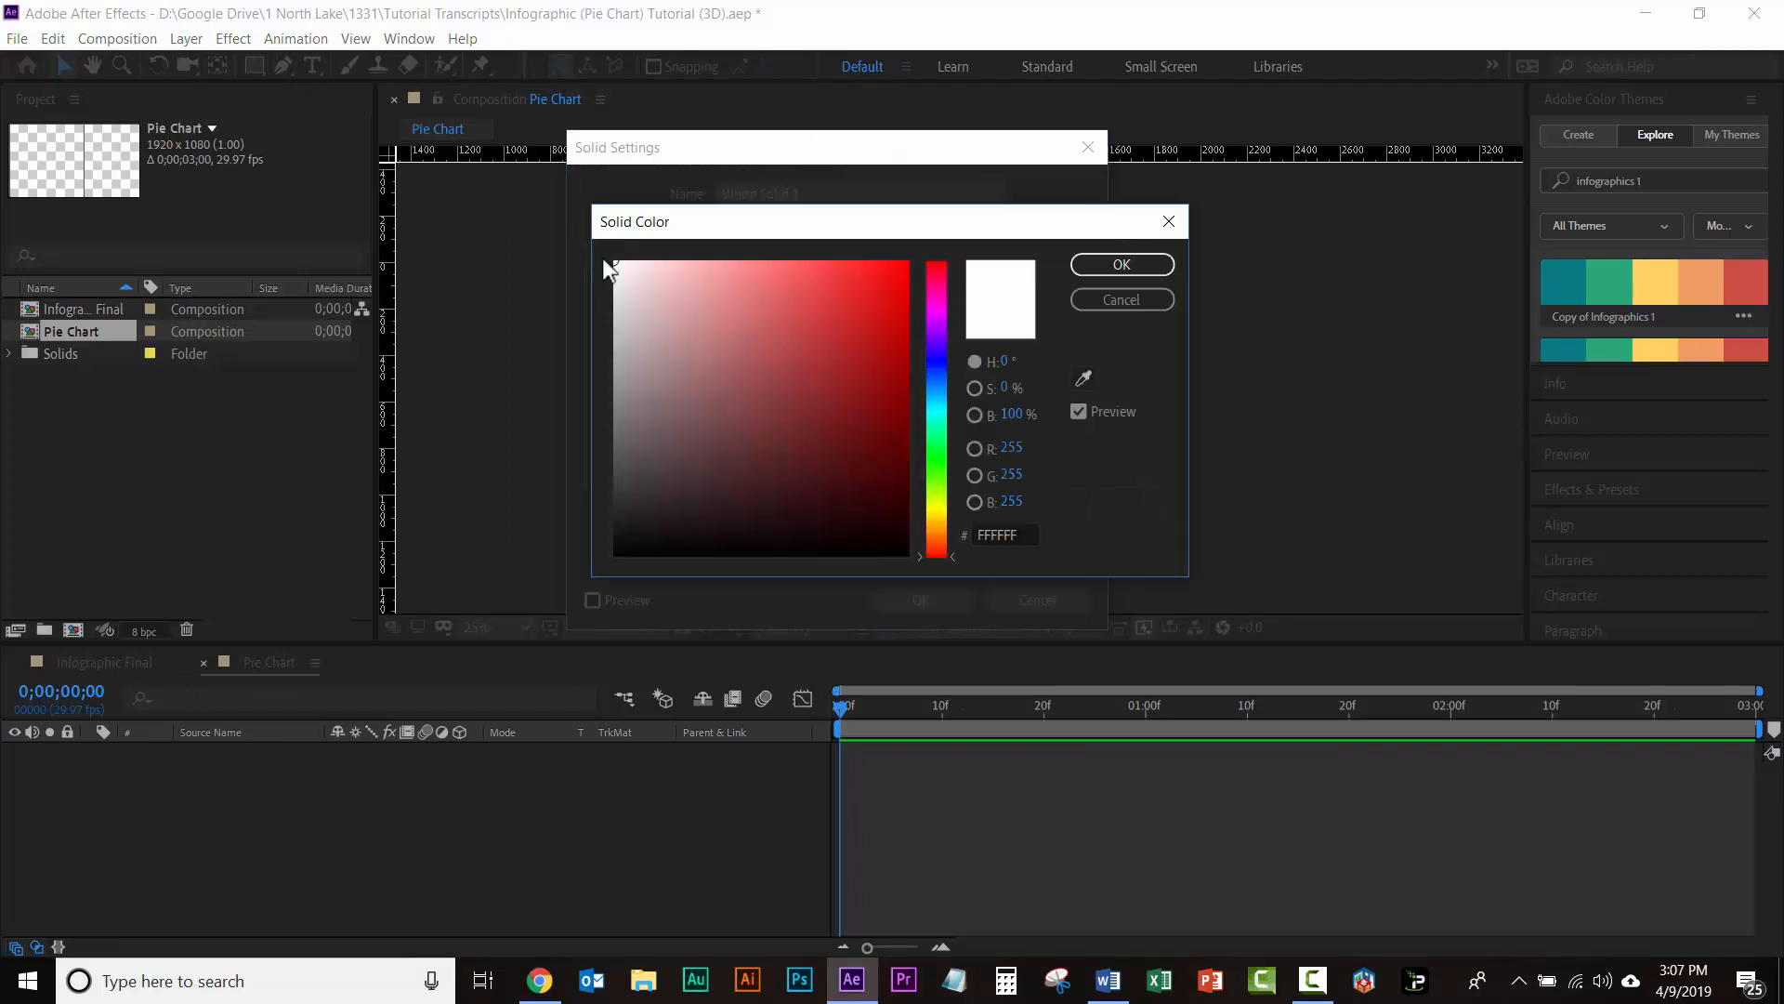
drag(683, 352, 592, 243)
click(1123, 265)
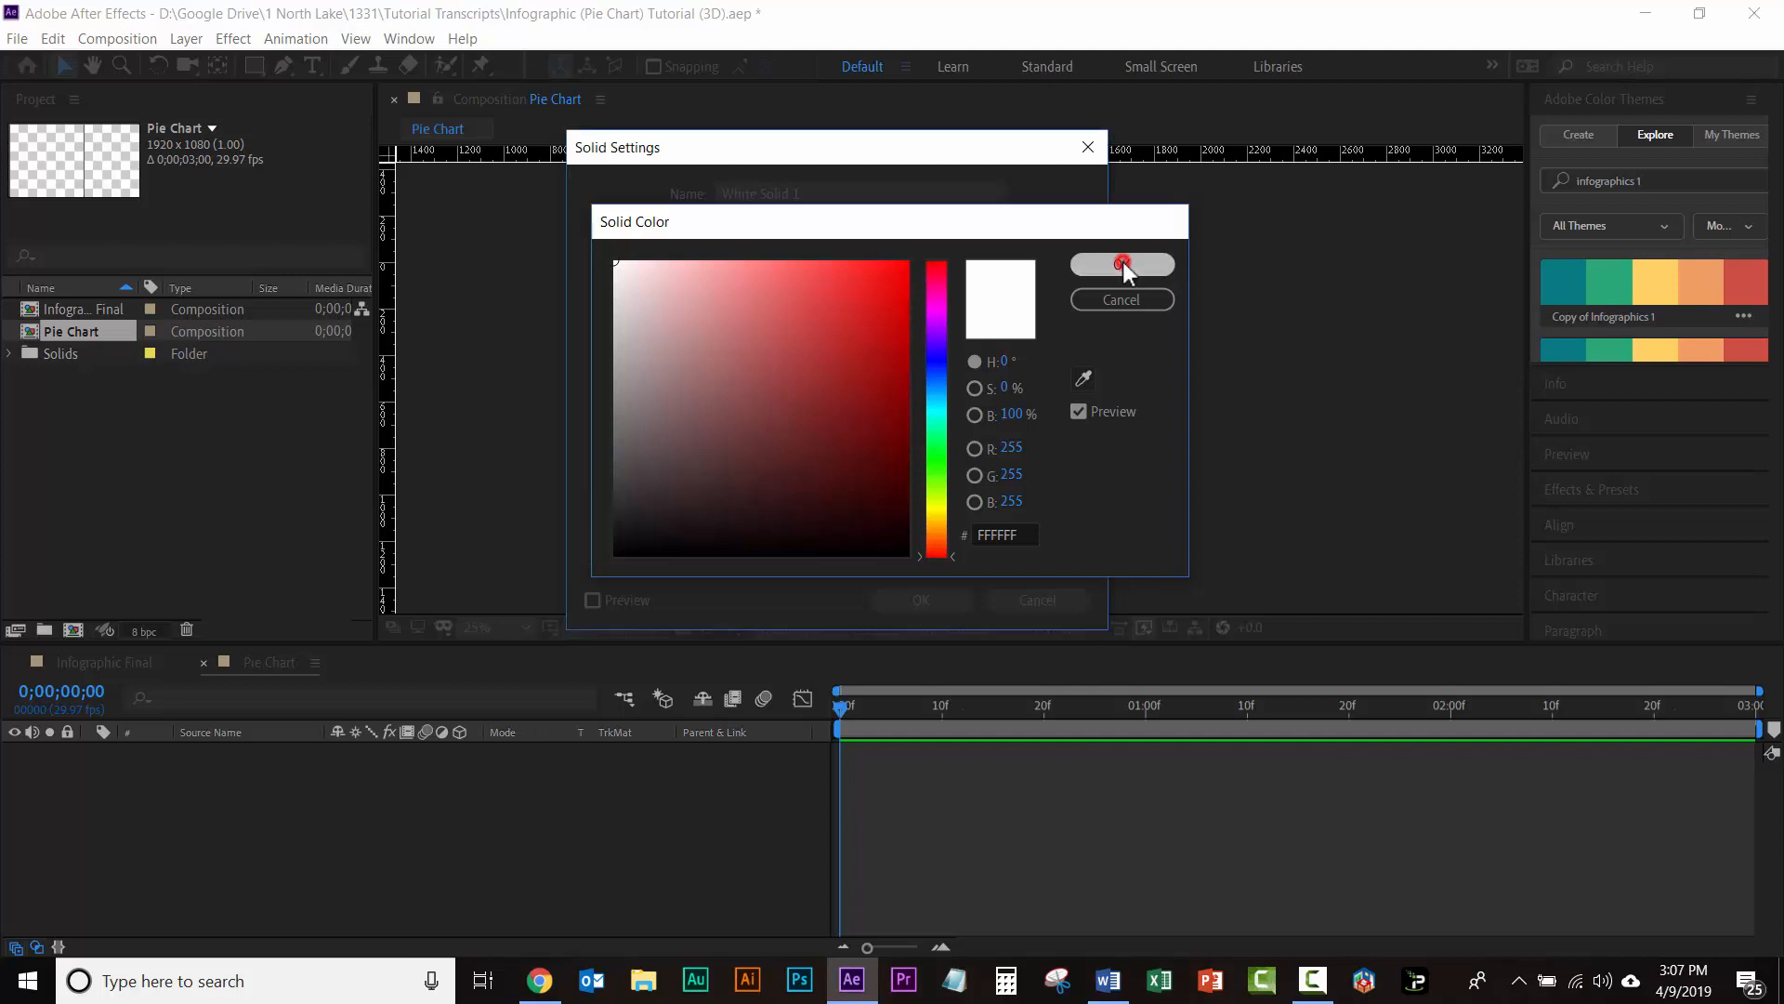
click(812, 193)
drag(812, 193, 612, 175)
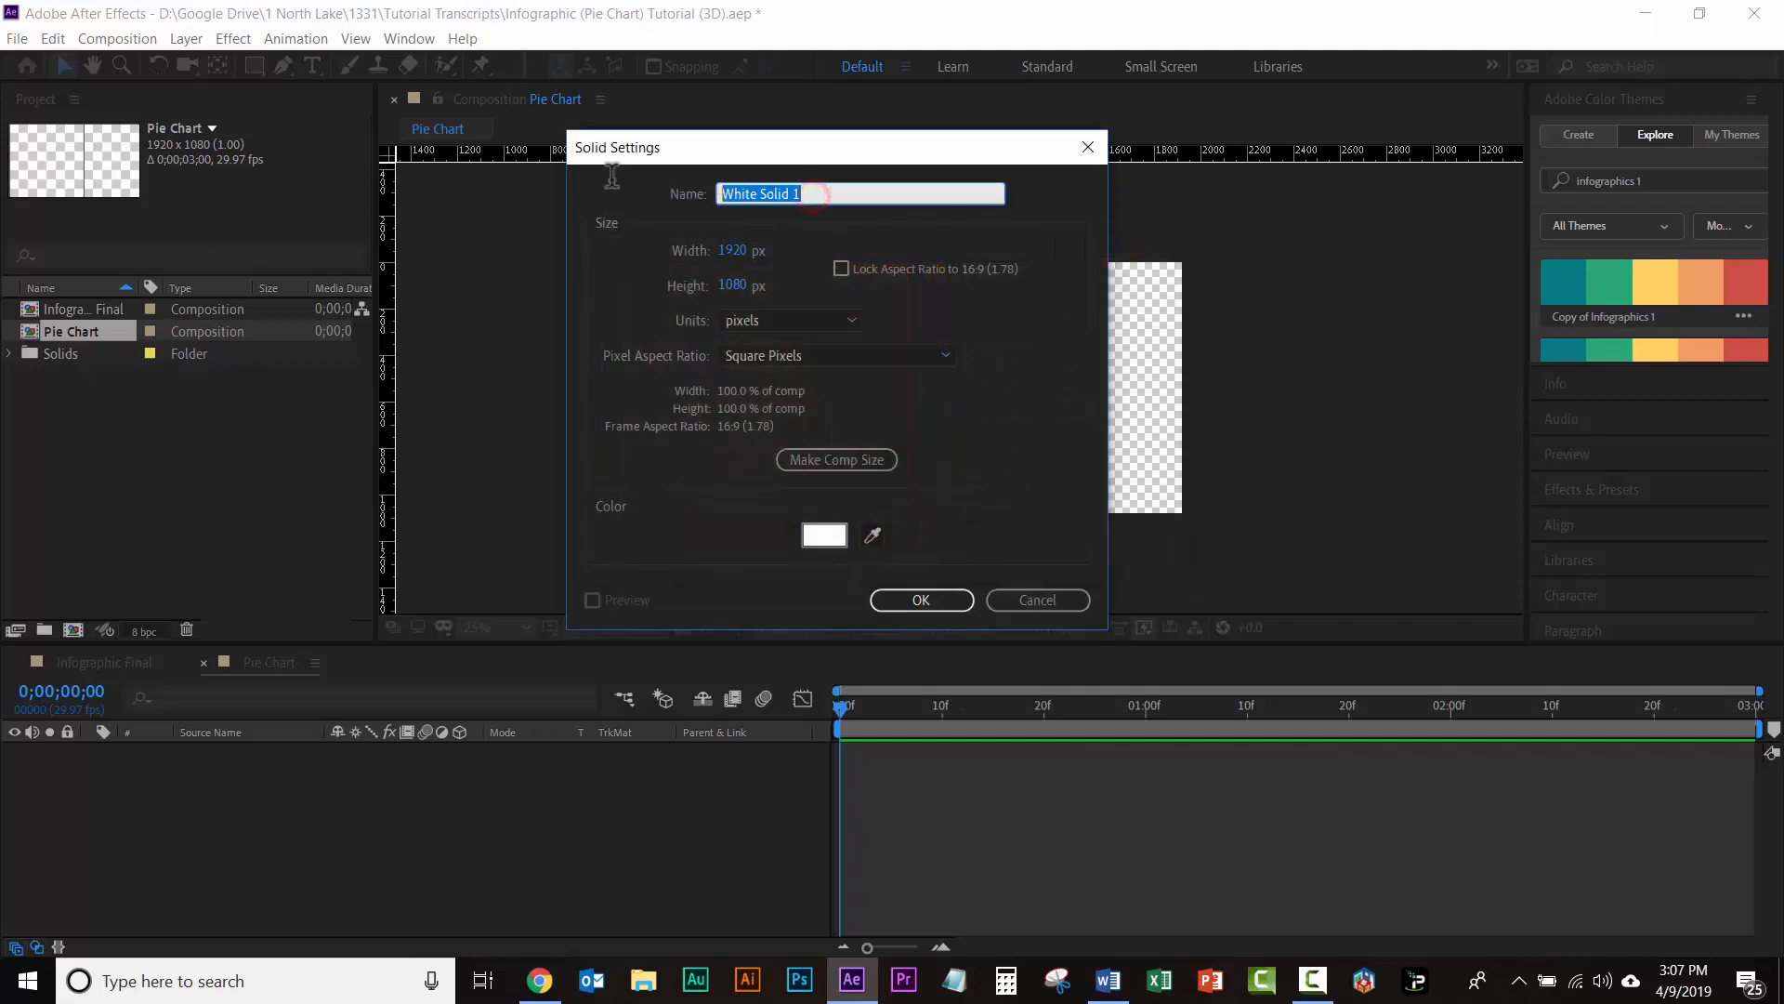
text(BG)
click(922, 596)
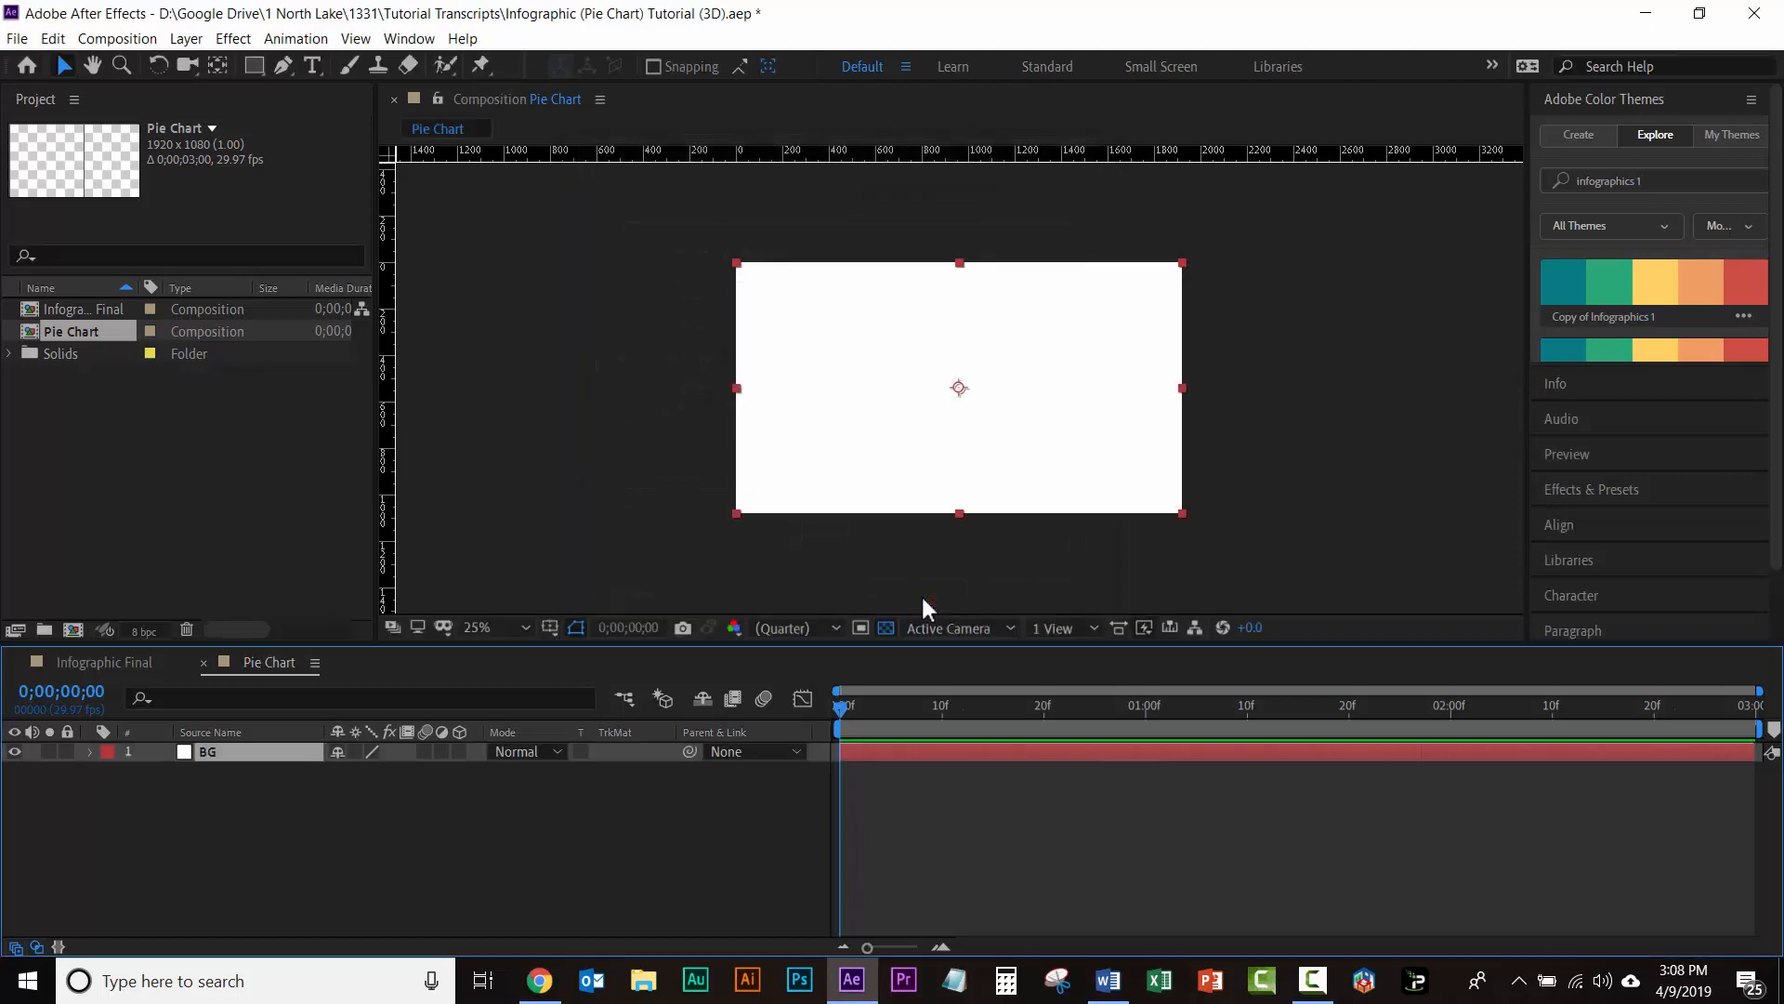
click(67, 750)
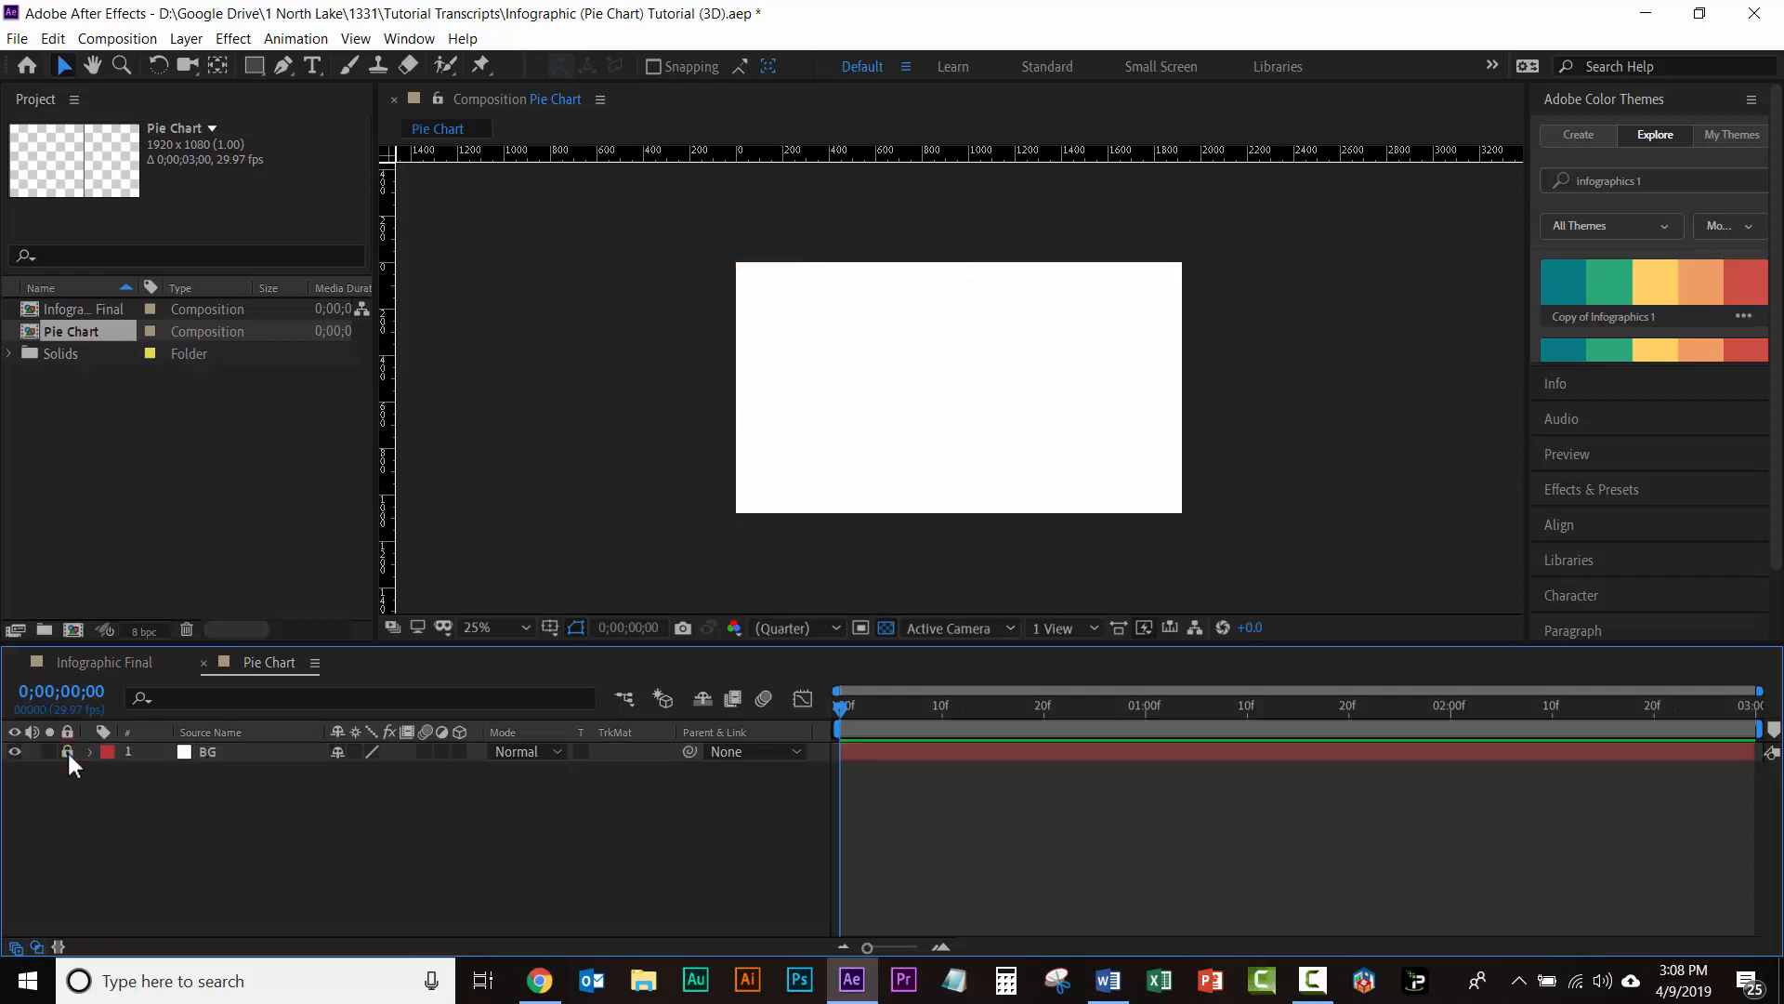
Step: Activate the Ellipse Tool and set the shape fill to None
click(257, 67)
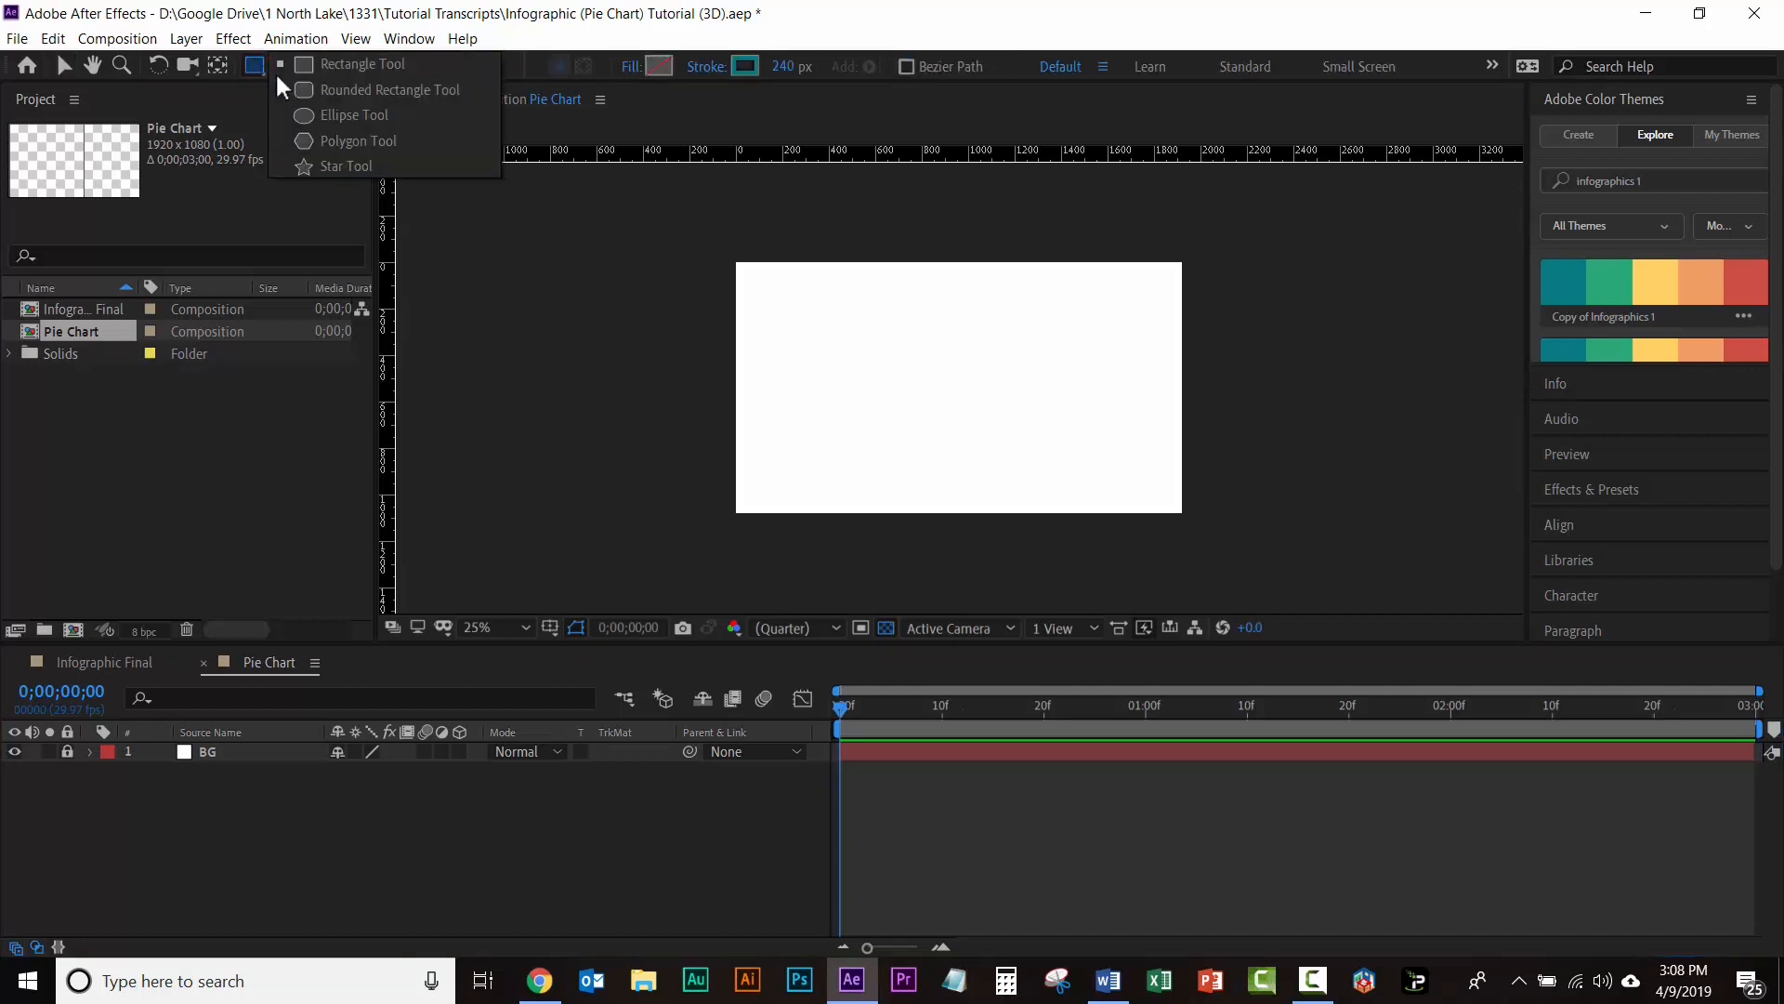
click(329, 118)
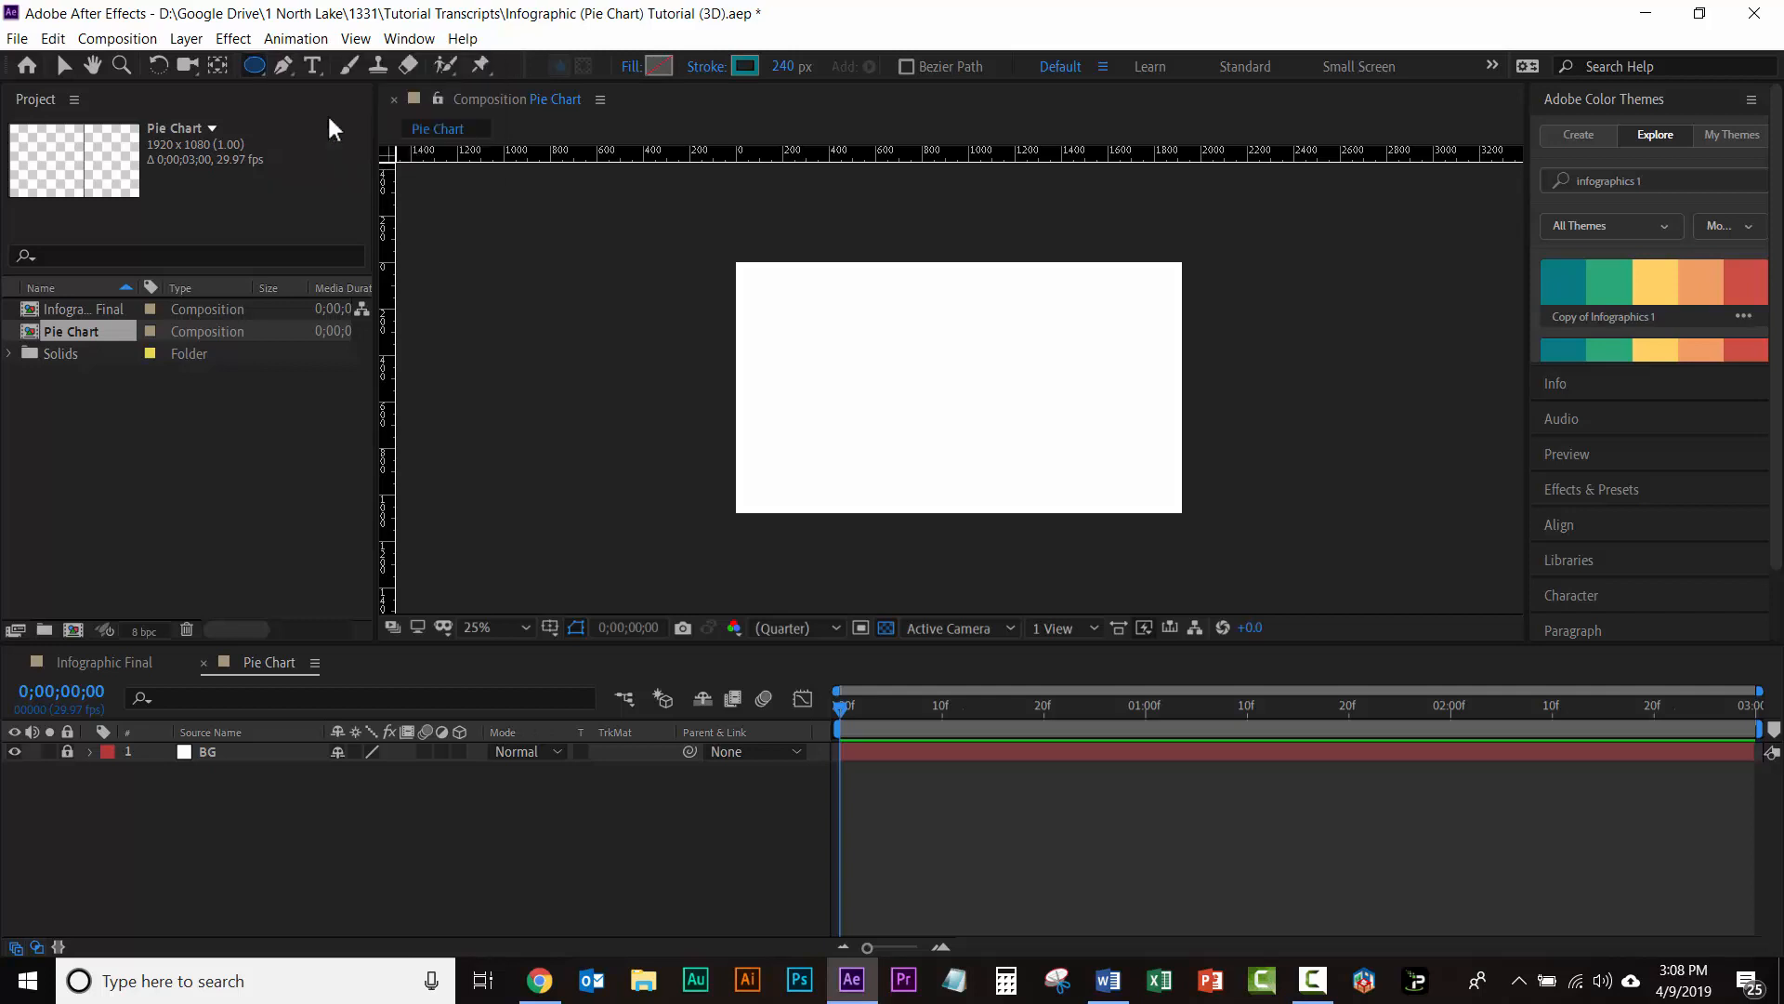
click(631, 81)
drag(390, 613, 824, 226)
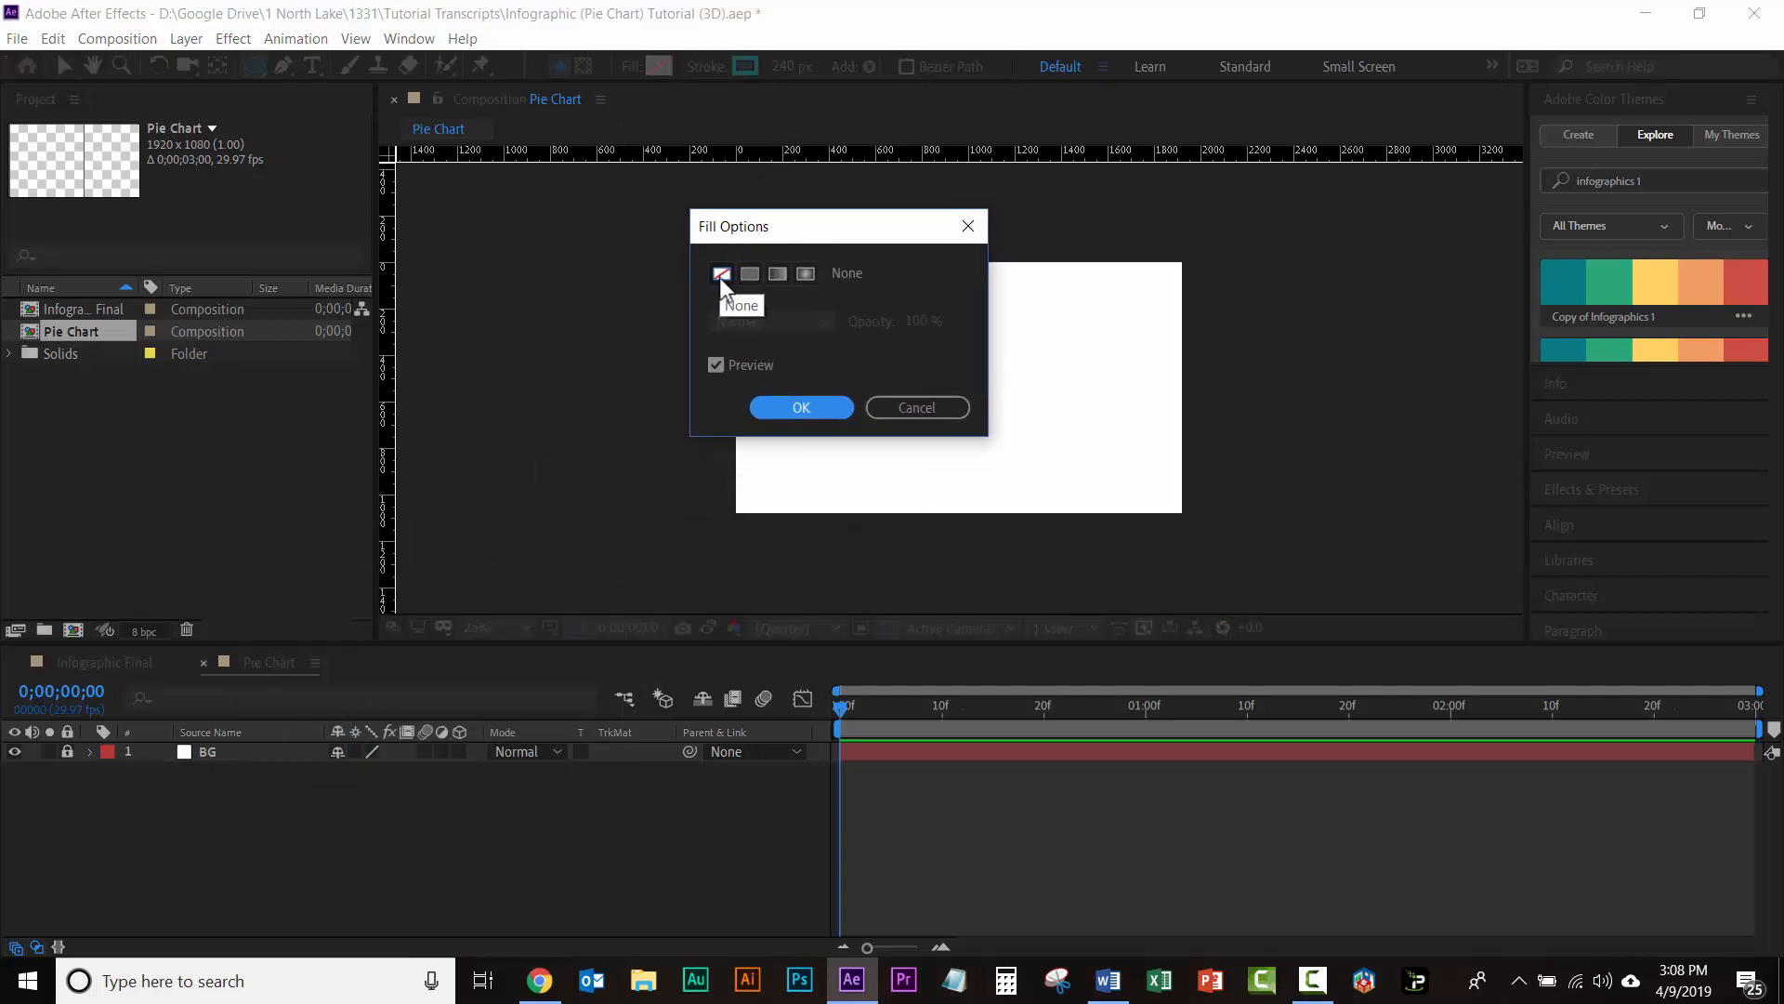
click(721, 275)
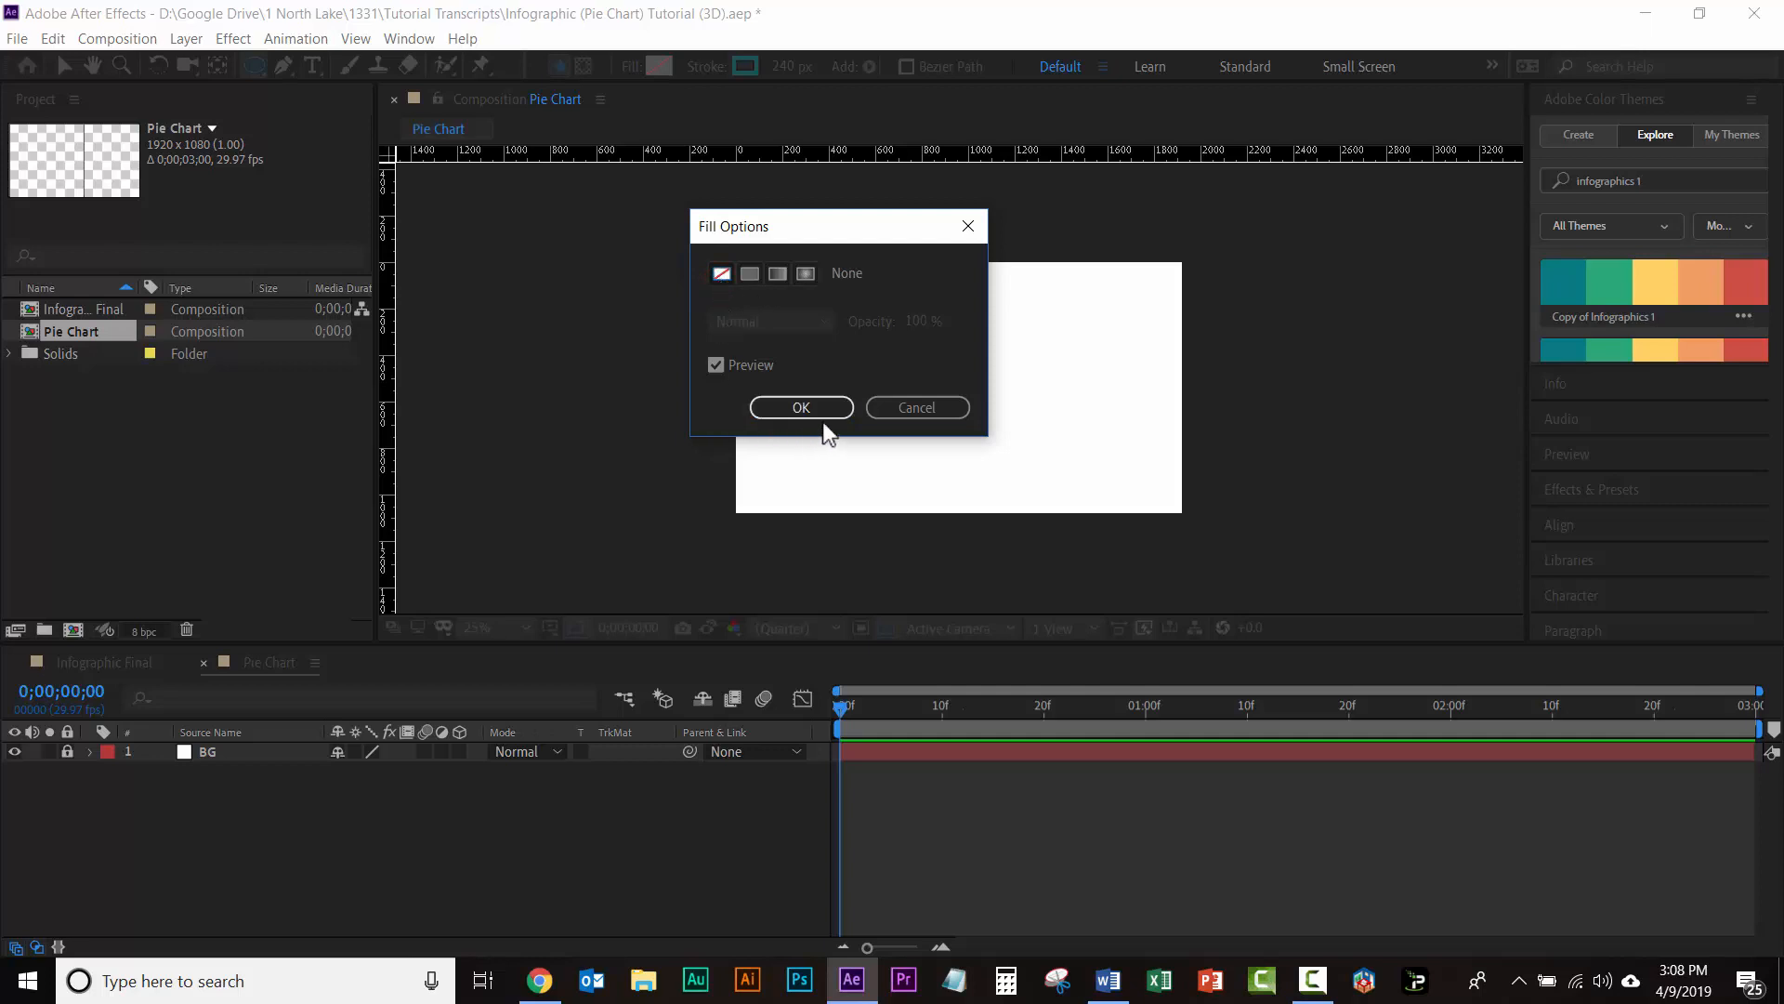
click(790, 409)
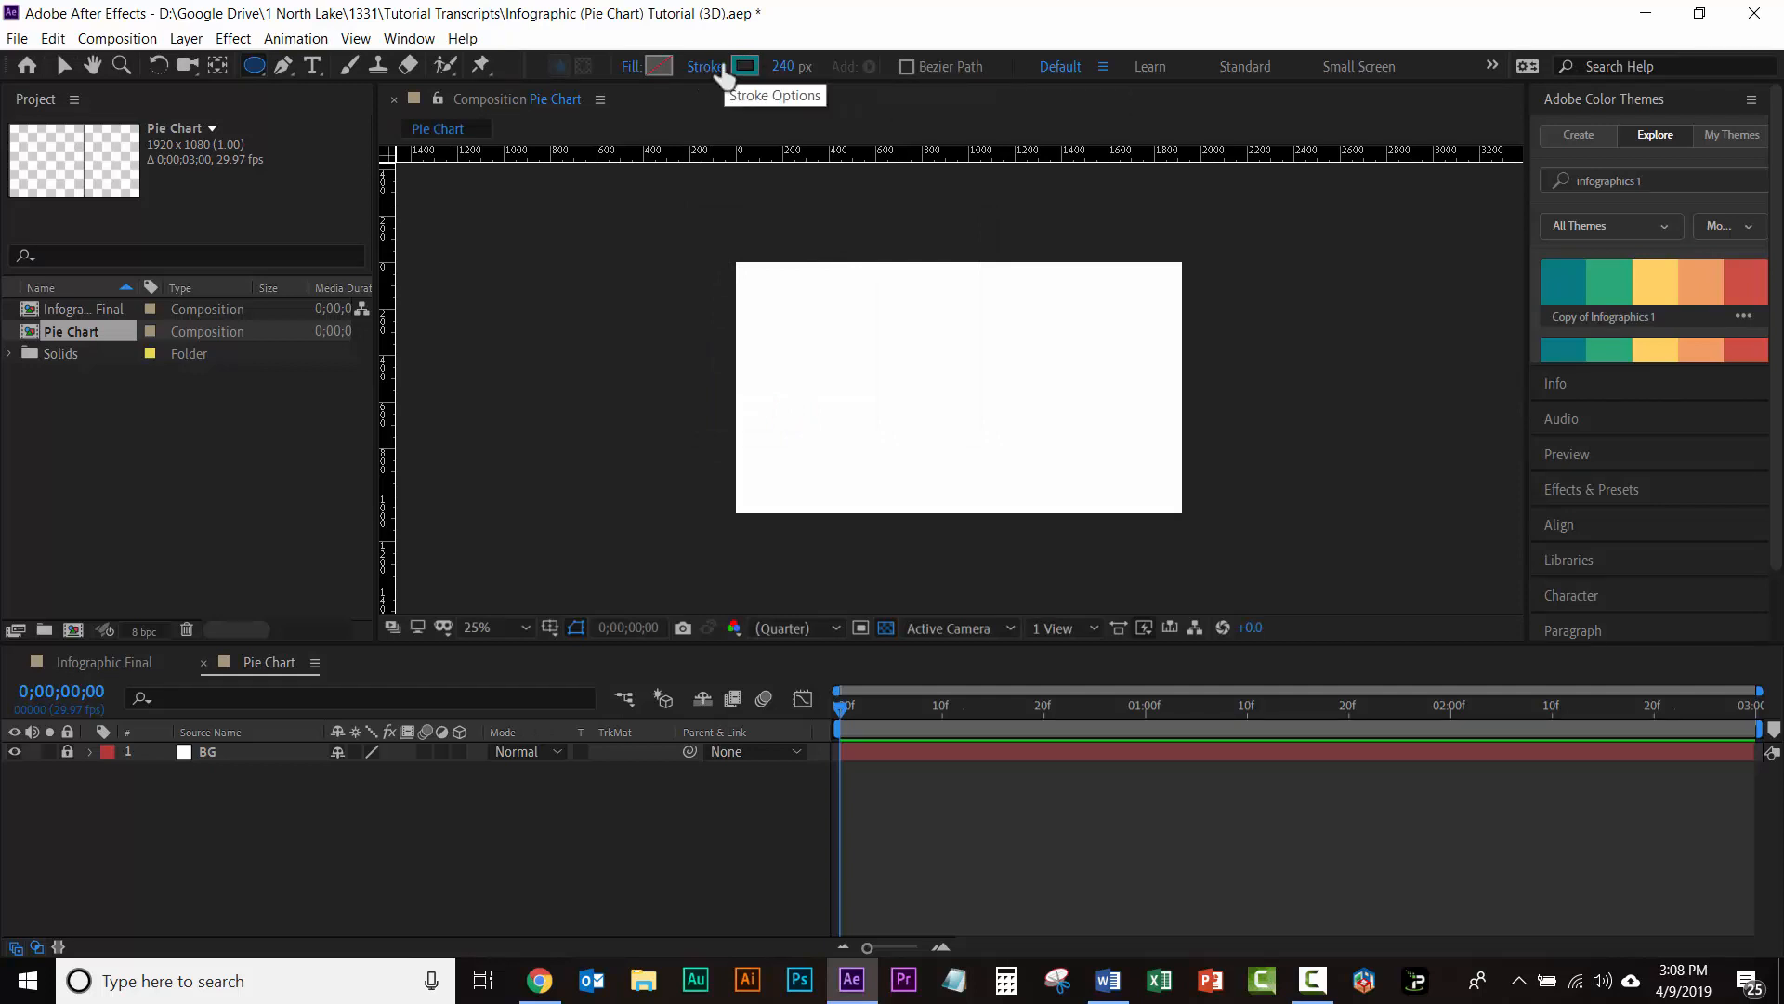
Step: Sample the teal swatch of the Copy of Infographics 1 theme as the stroke color and set the stroke width to 240 px
click(744, 66)
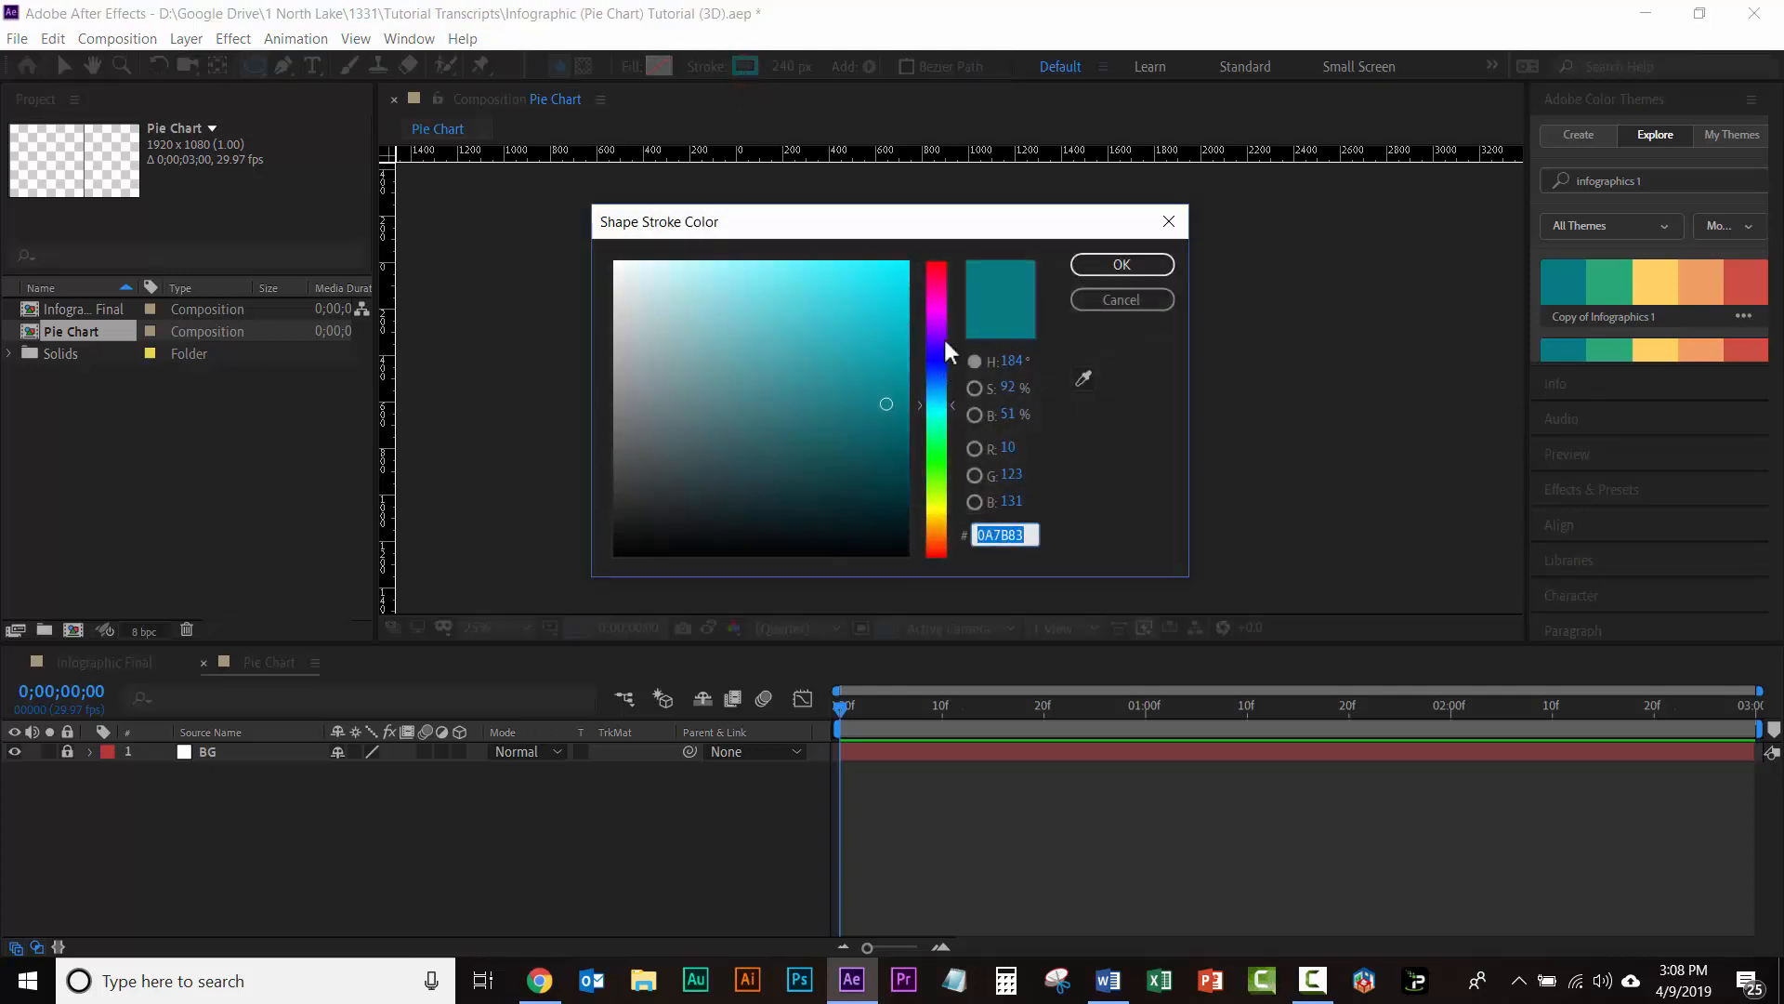
click(1083, 379)
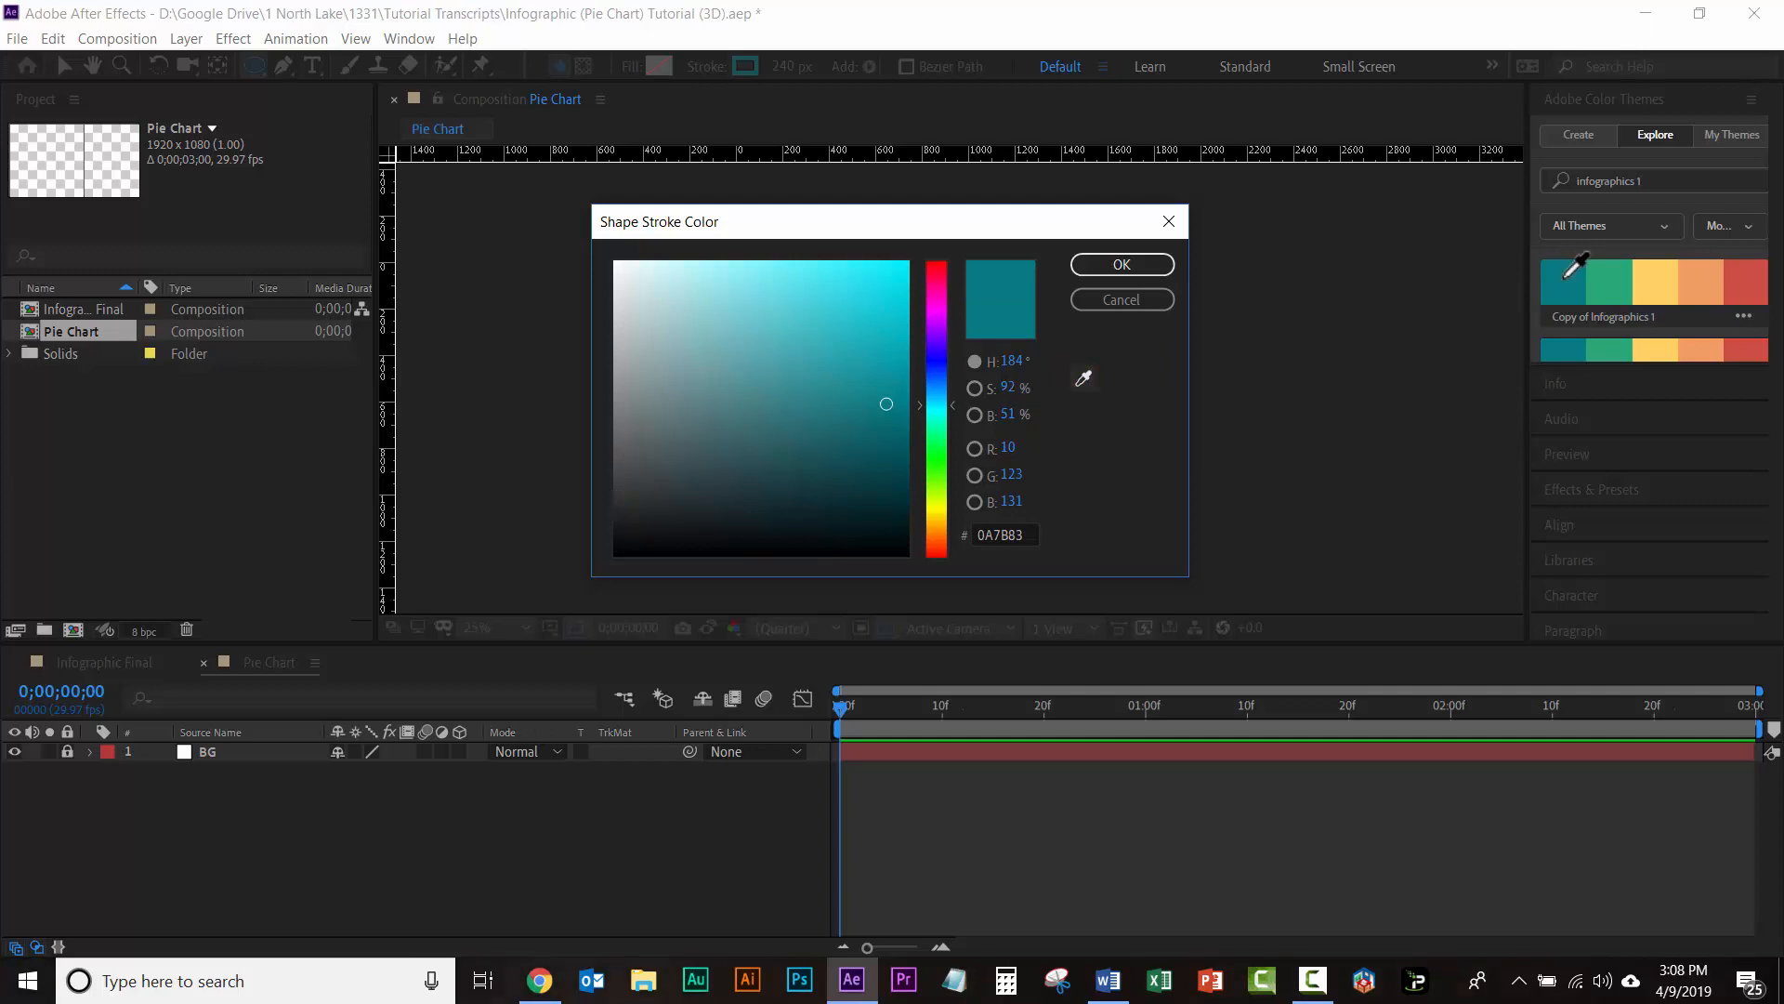
click(1565, 279)
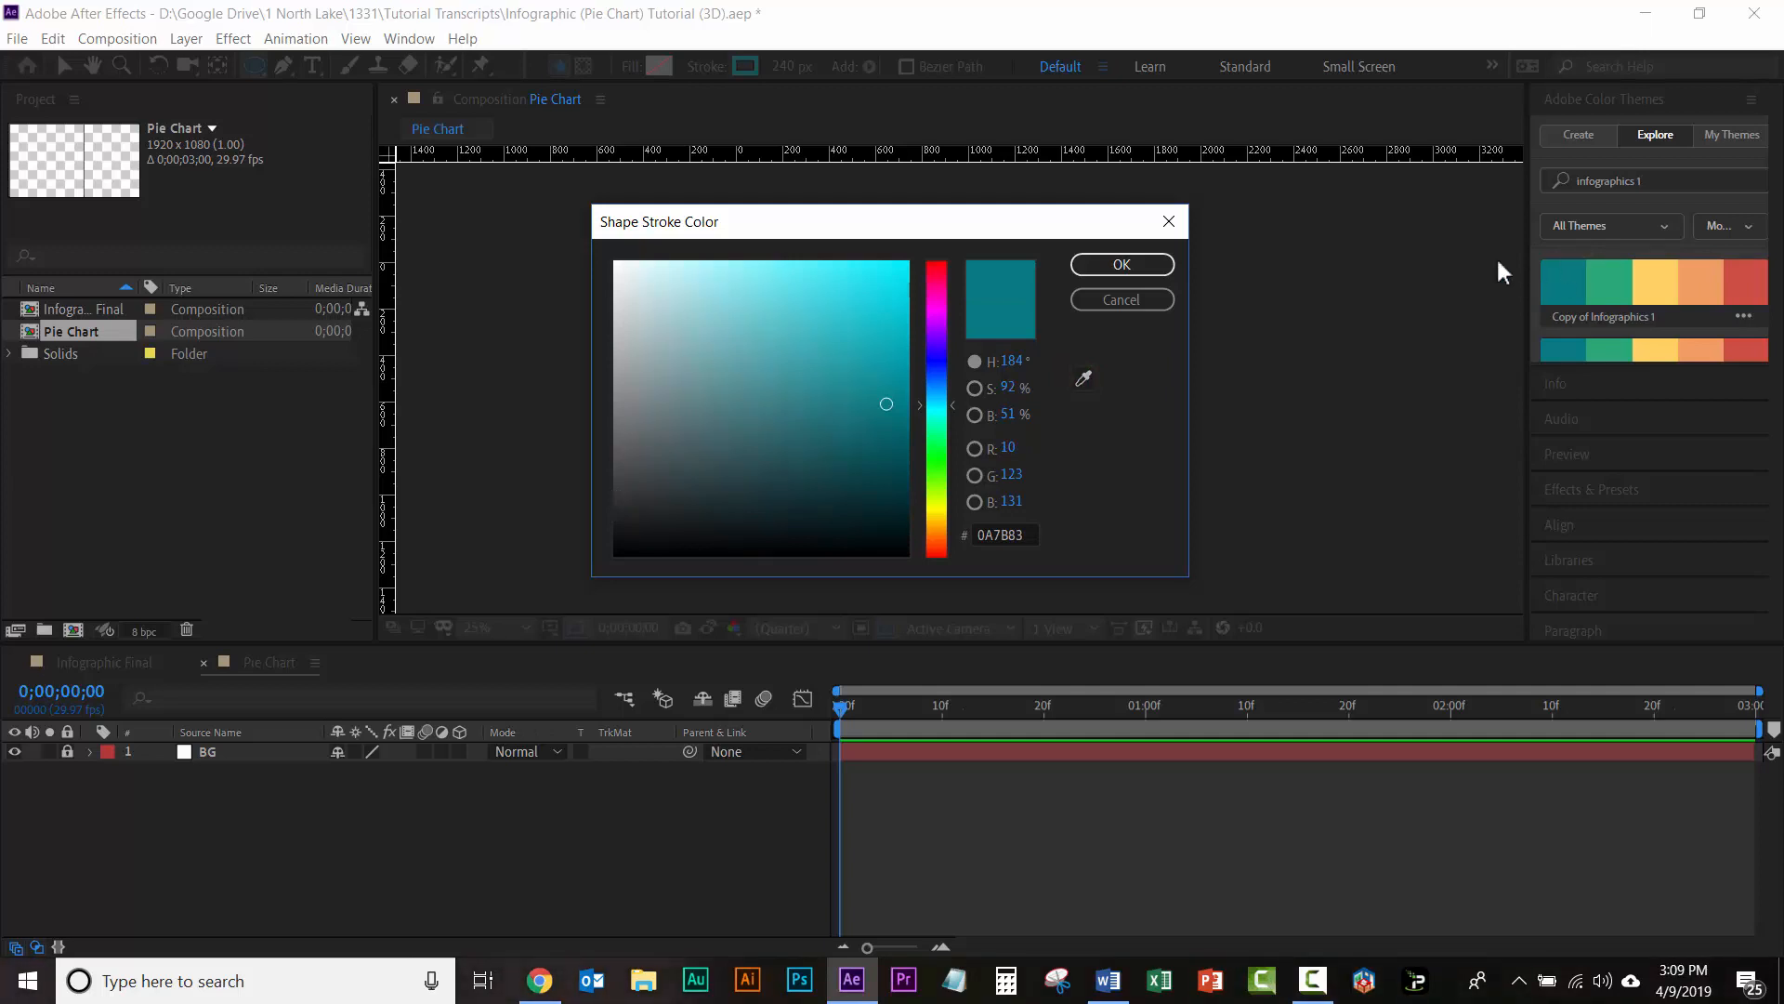
click(1121, 267)
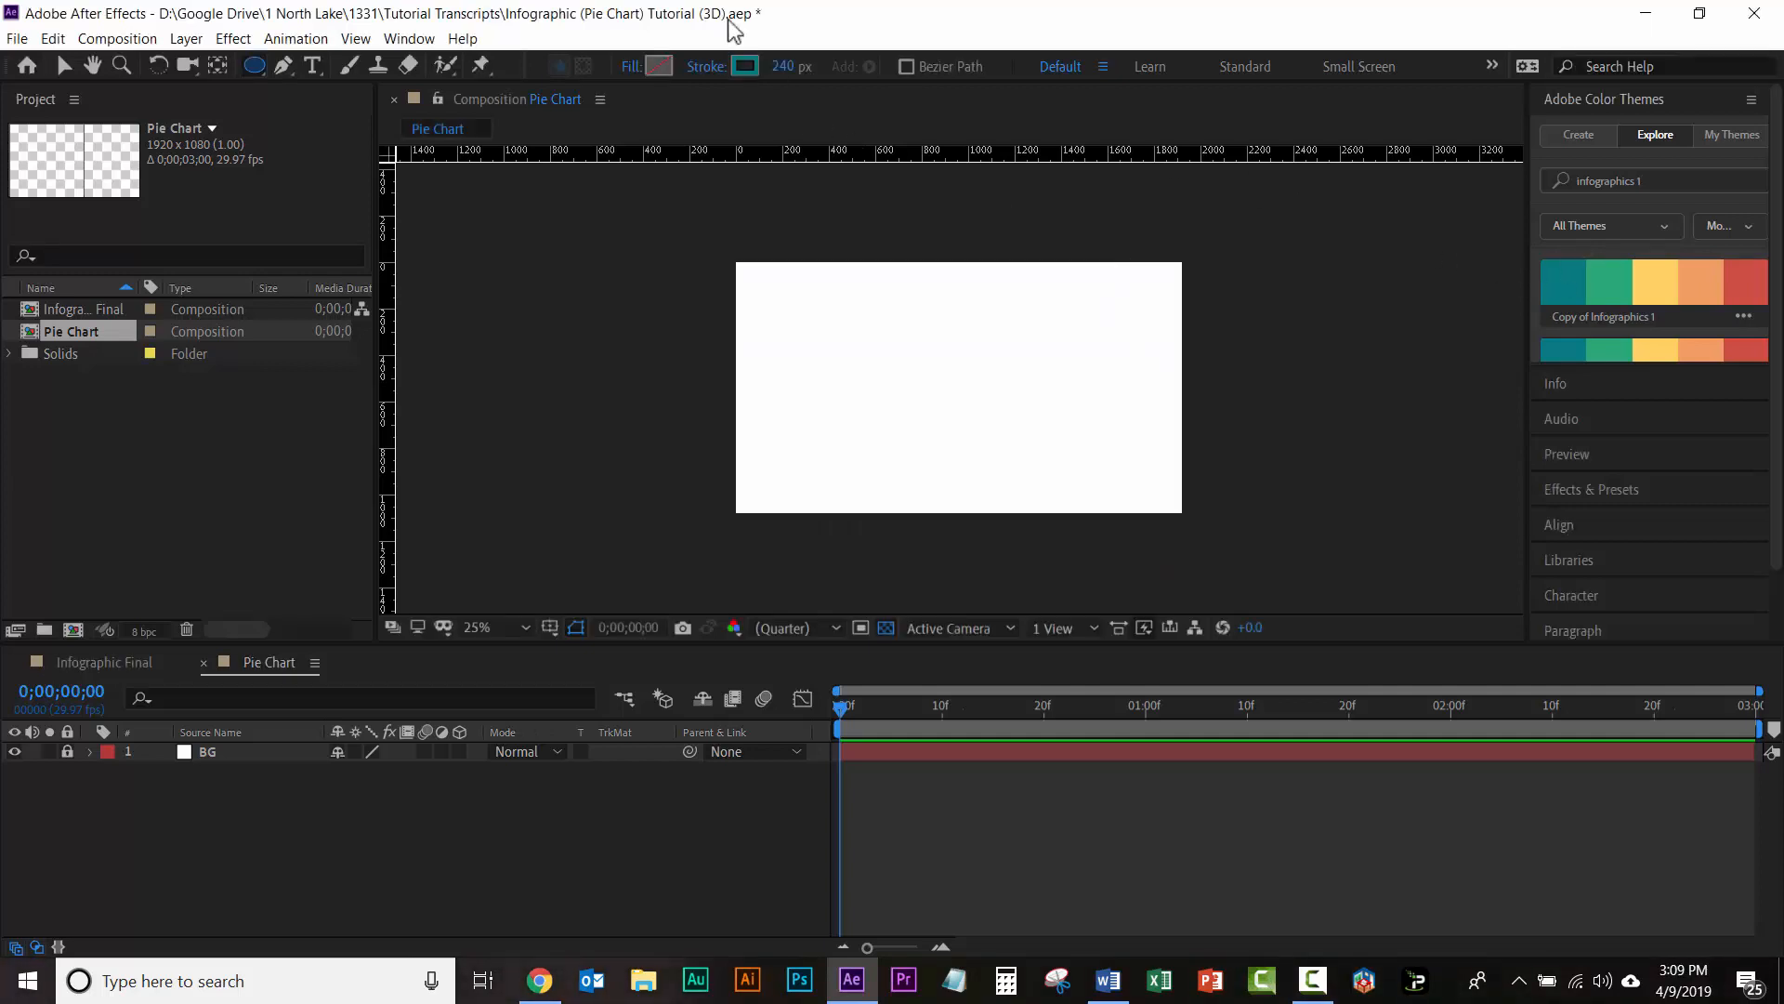
click(784, 67)
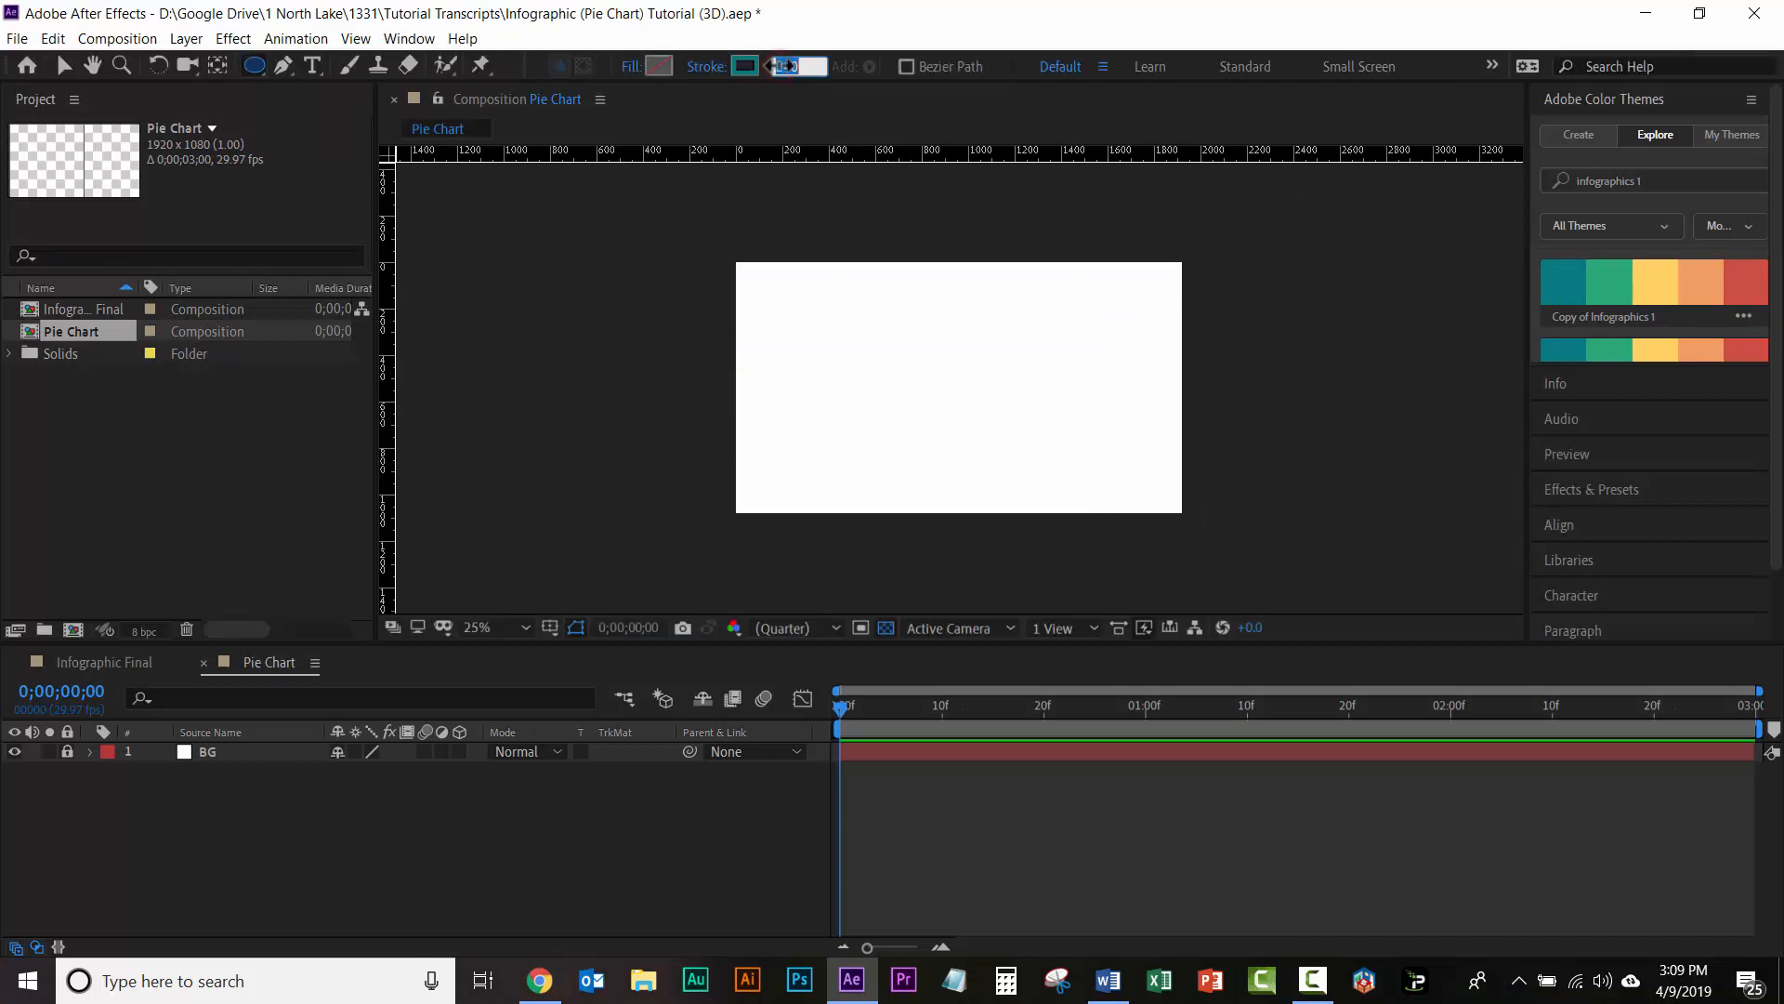
text(100)
key(Return)
Step: Draw a teal stroked circle with a path about 560 px across, outward from the center of the composition
drag(957, 391, 900, 341)
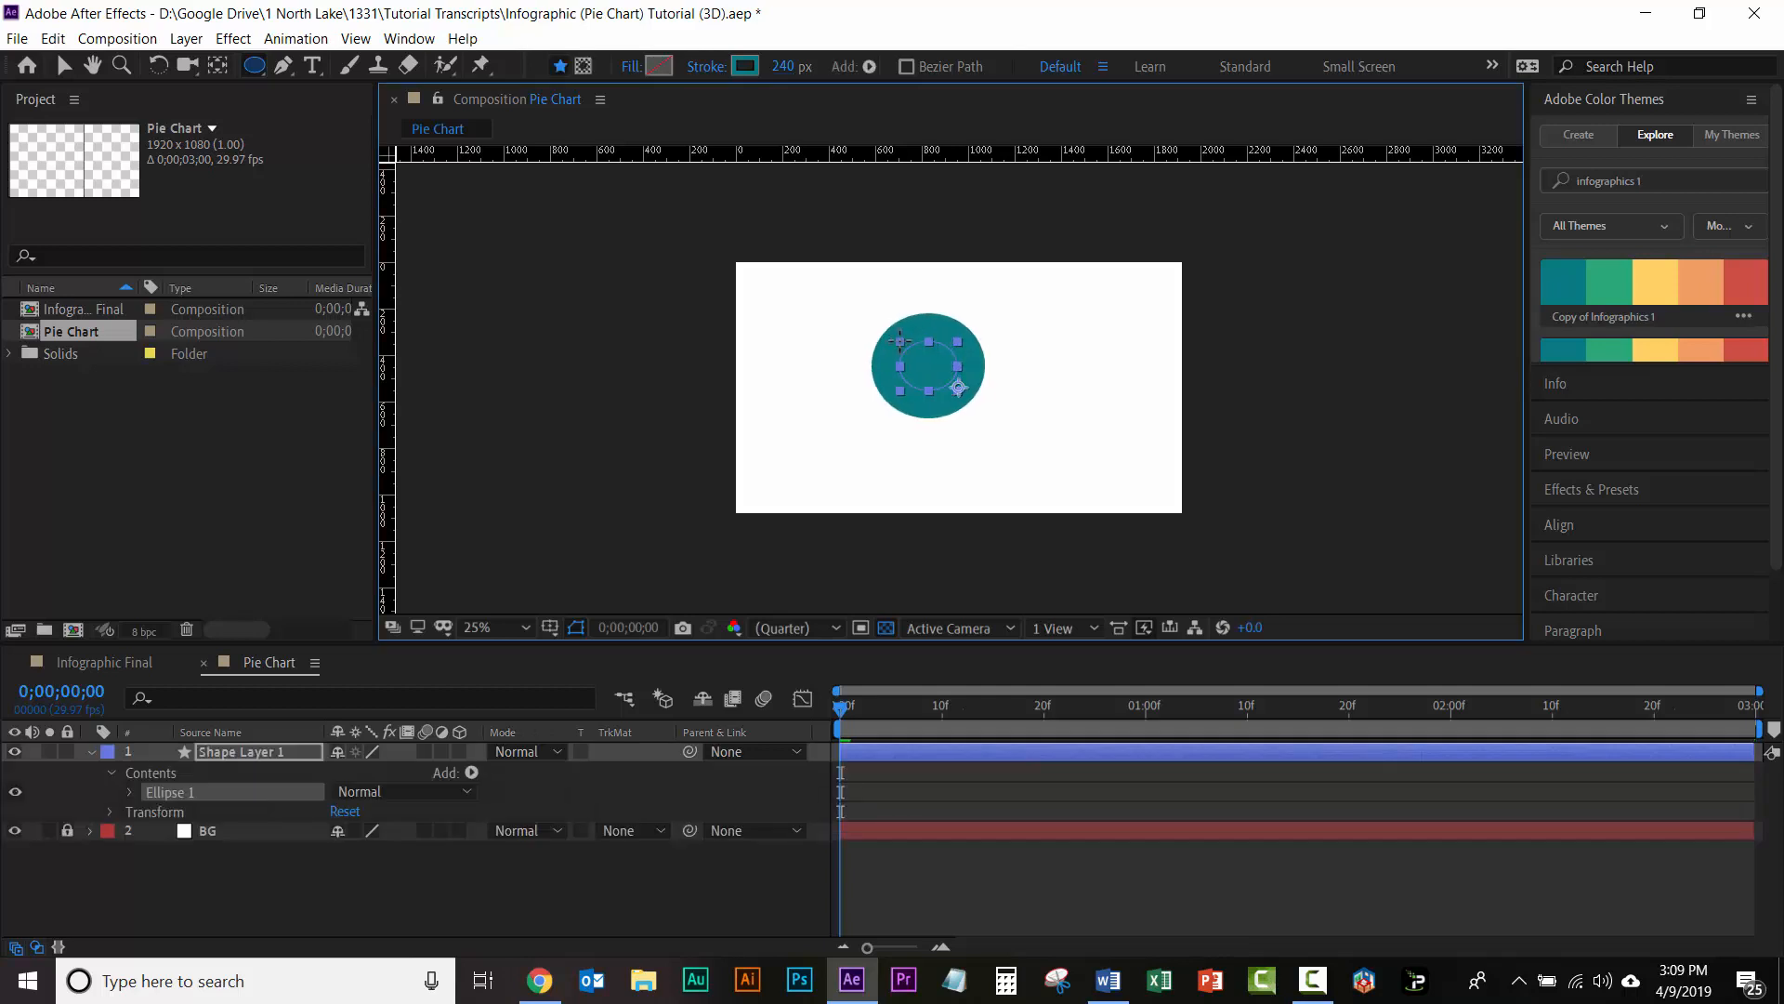
drag(900, 341, 899, 332)
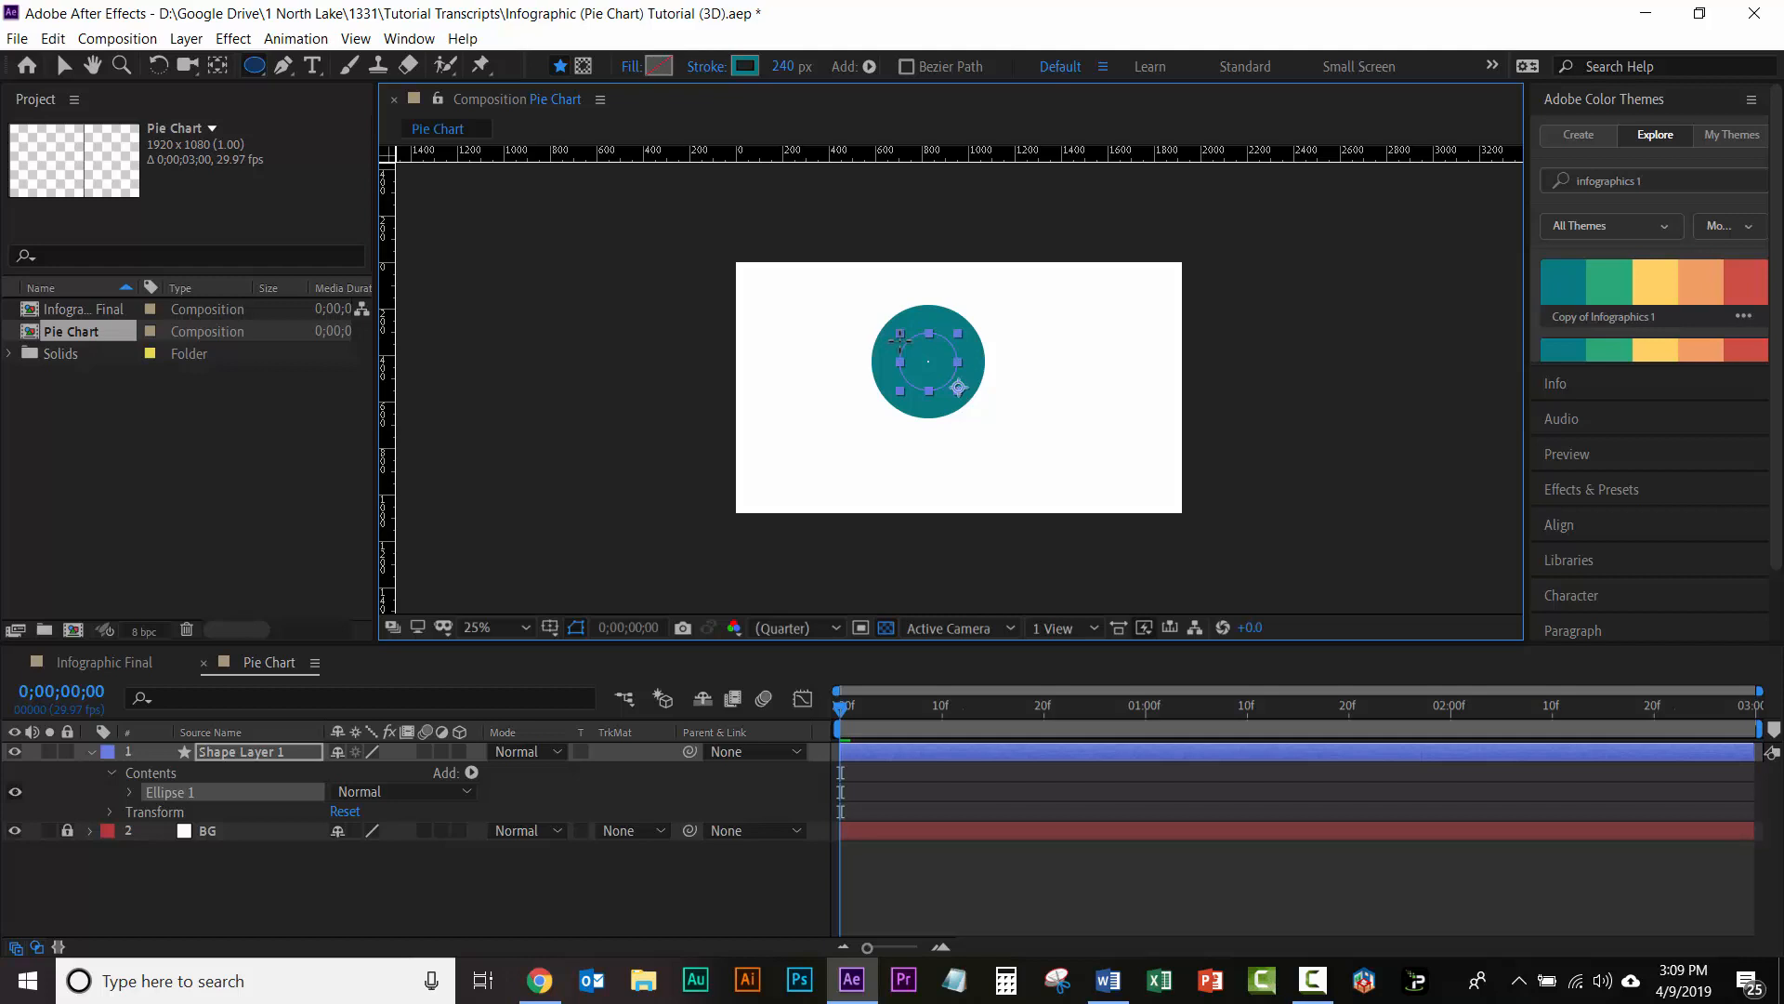
key(ctrl)
mouse_move(900, 336)
mouse_down()
mouse_move(873, 311)
mouse_move(899, 337)
mouse_move(876, 333)
mouse_move(907, 336)
mouse_move(876, 317)
mouse_move(892, 344)
mouse_up()
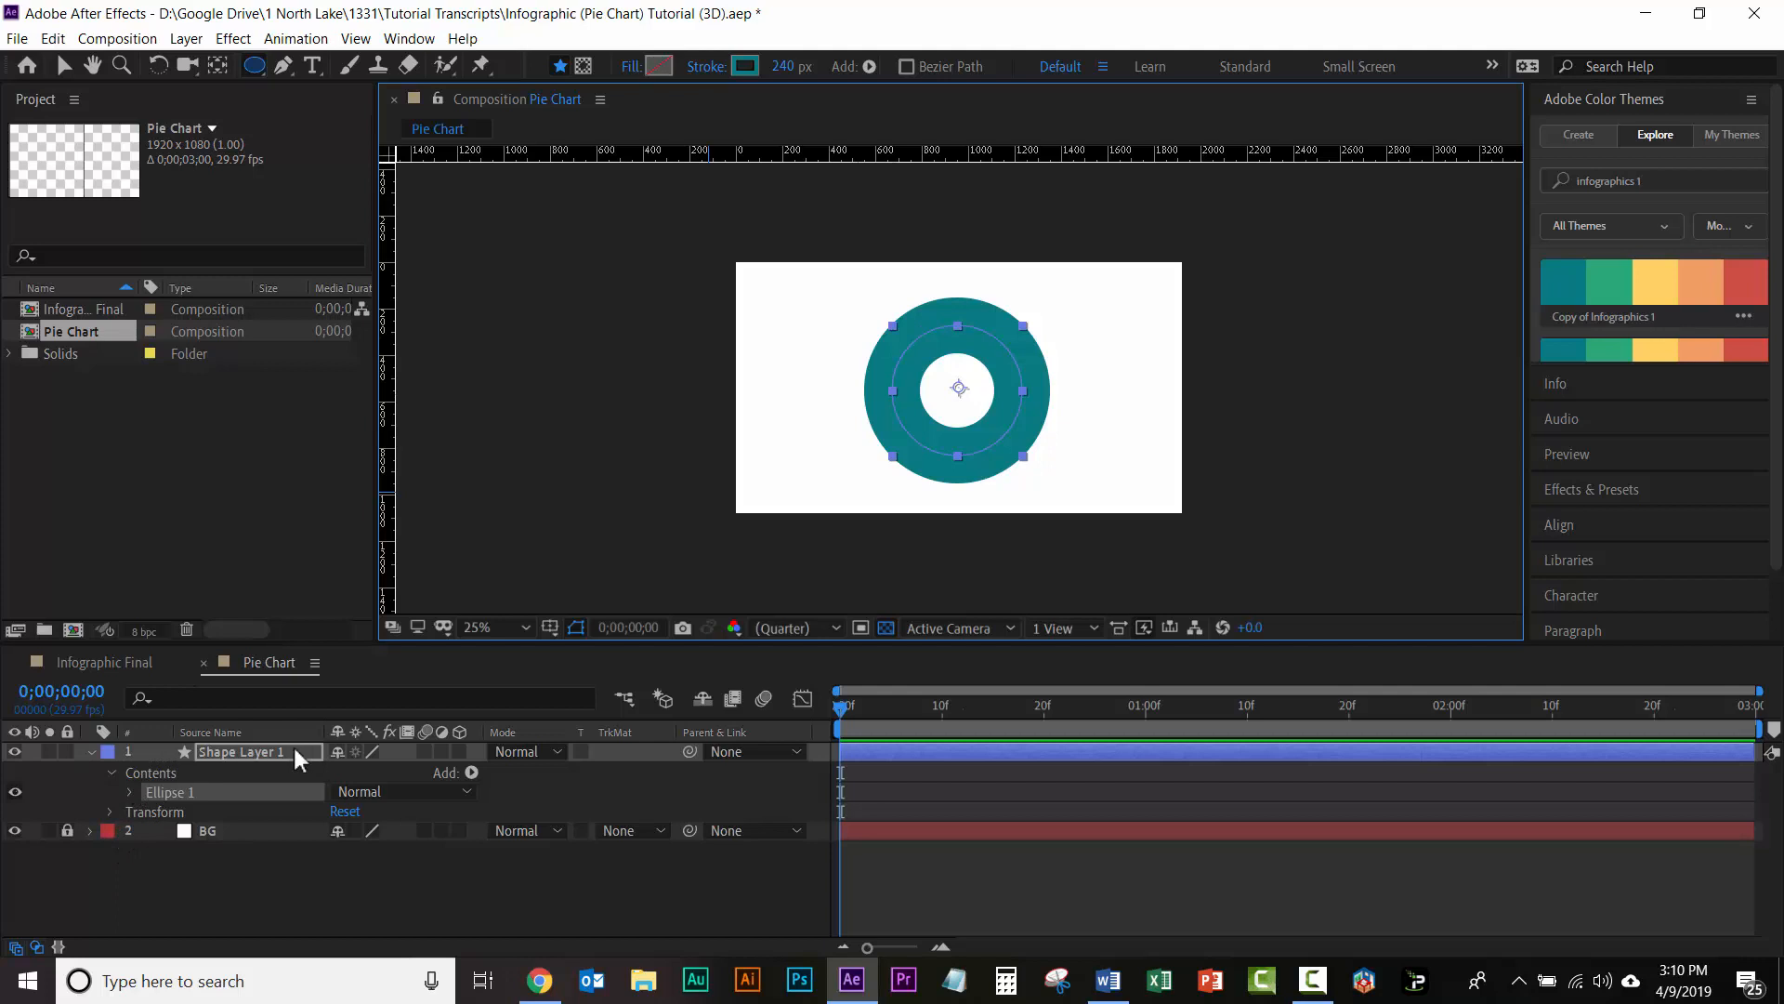
Step: Set the size of the circle's ellipse path to 400 by 400
click(129, 793)
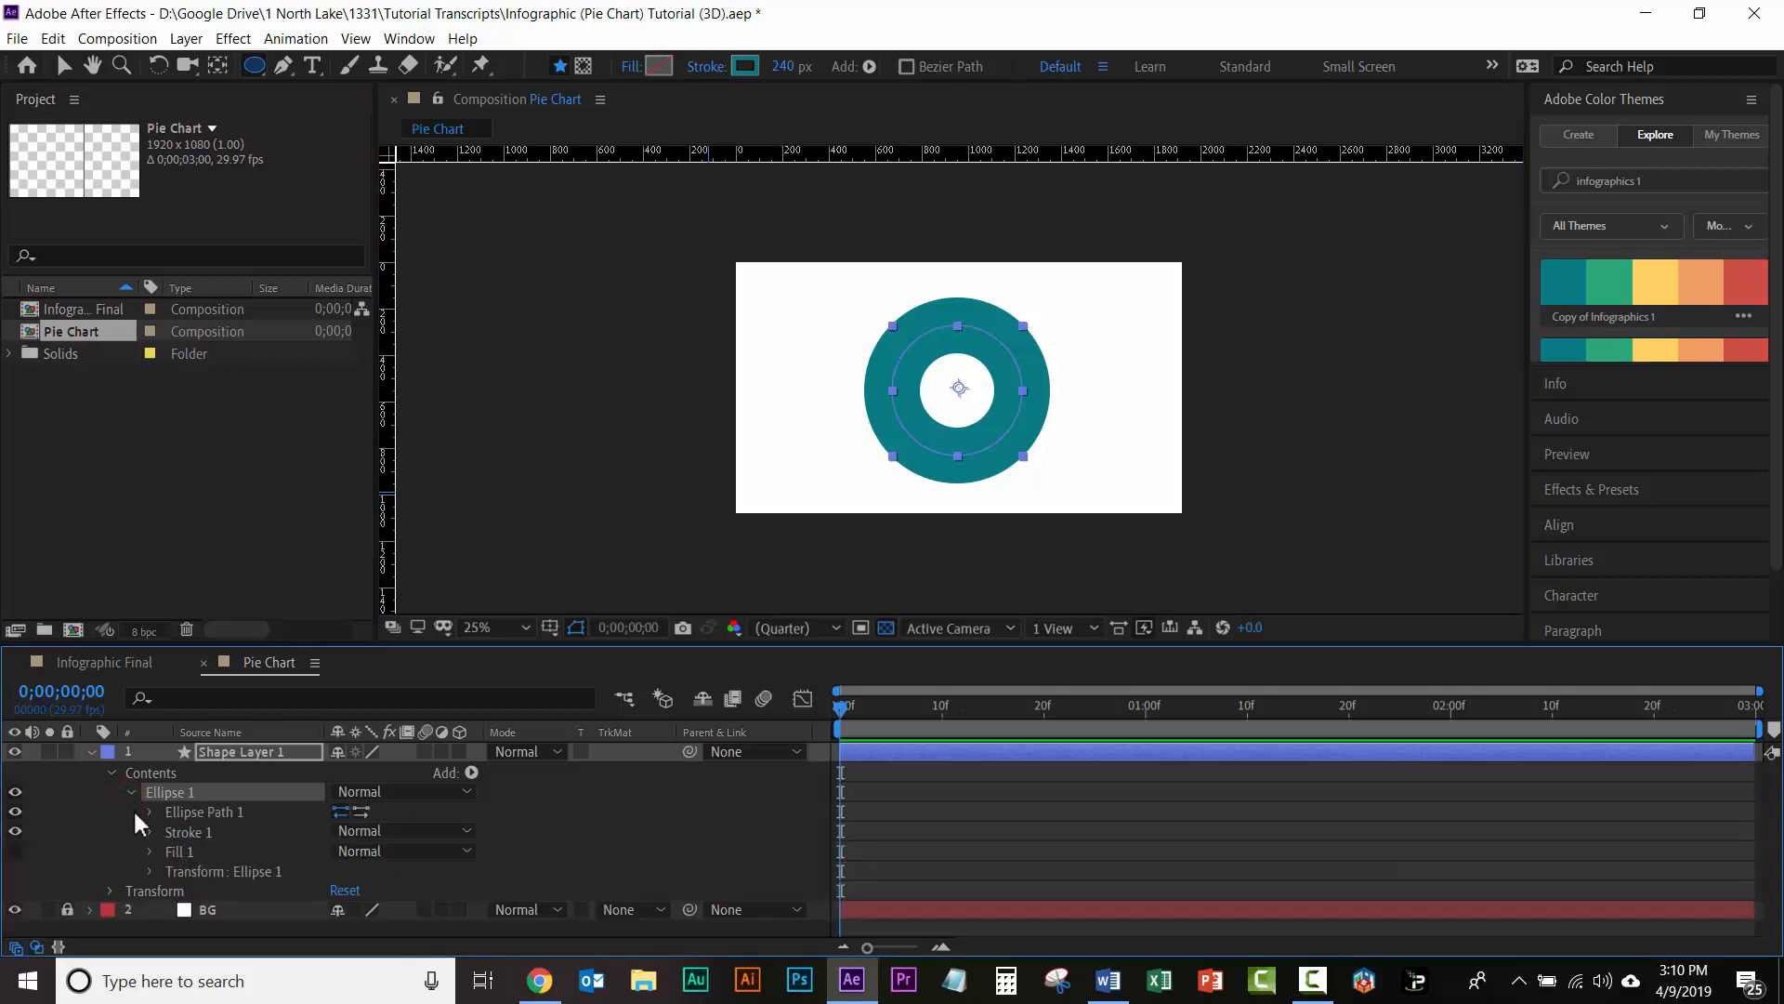
click(148, 810)
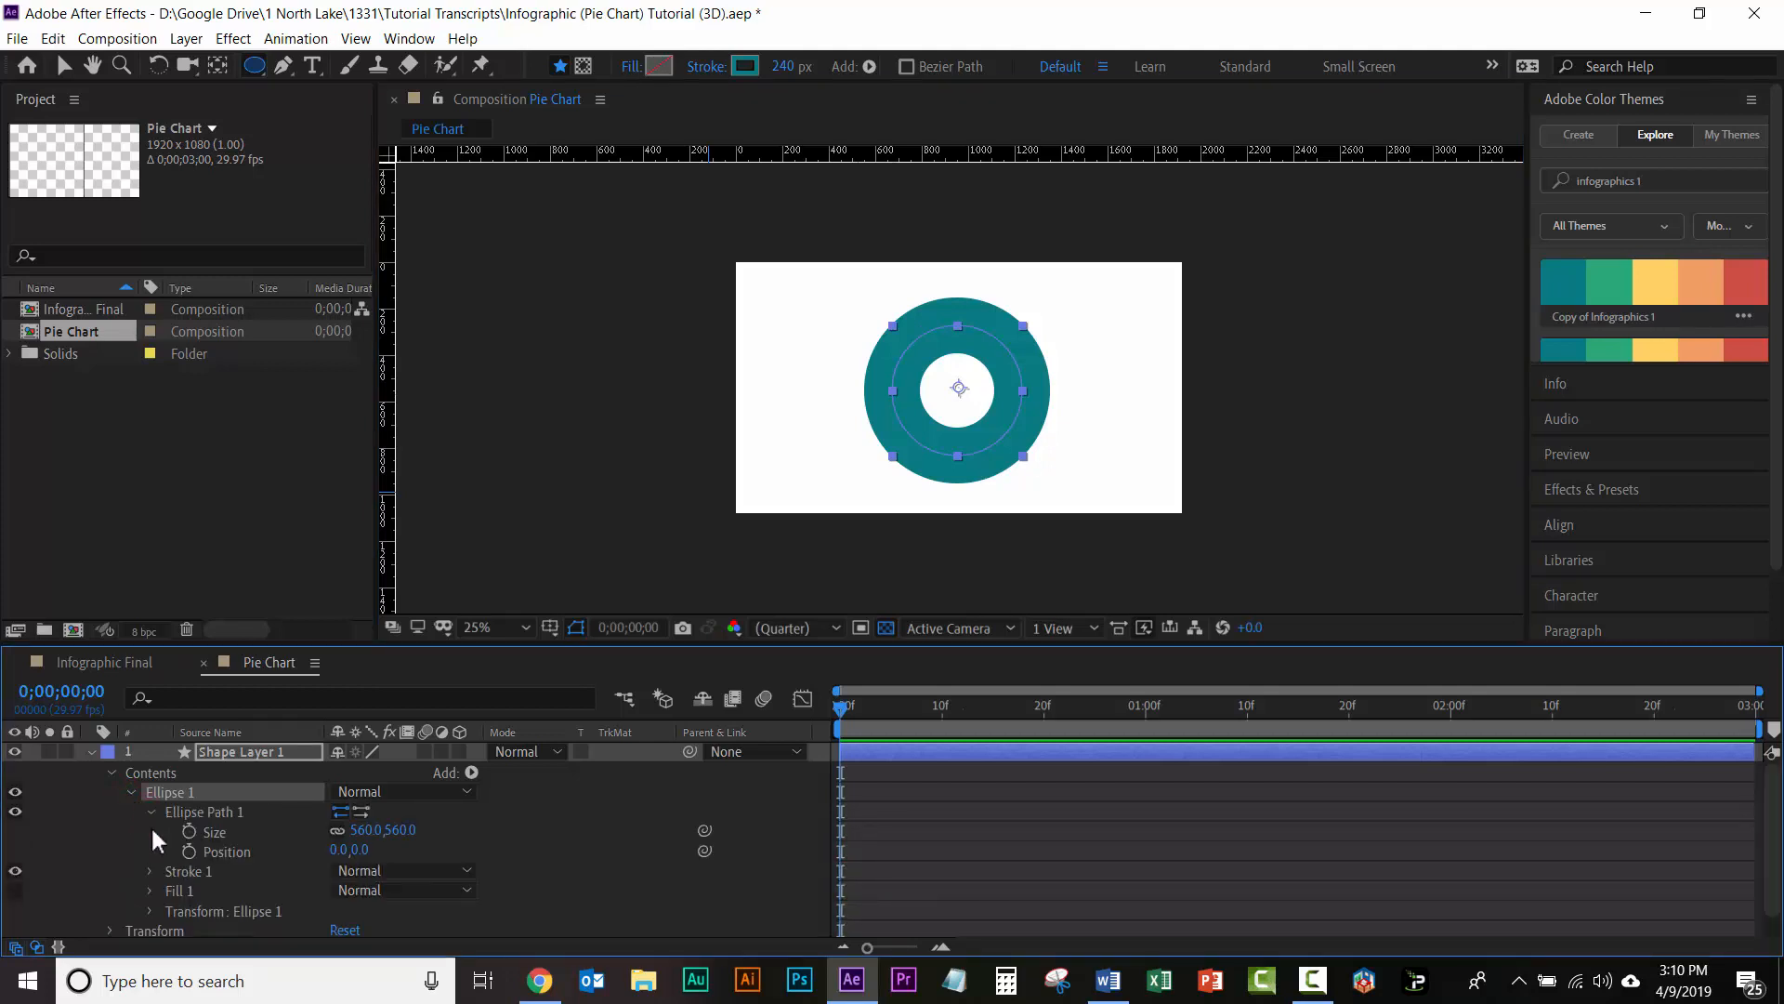
click(359, 829)
text(400)
key(Return)
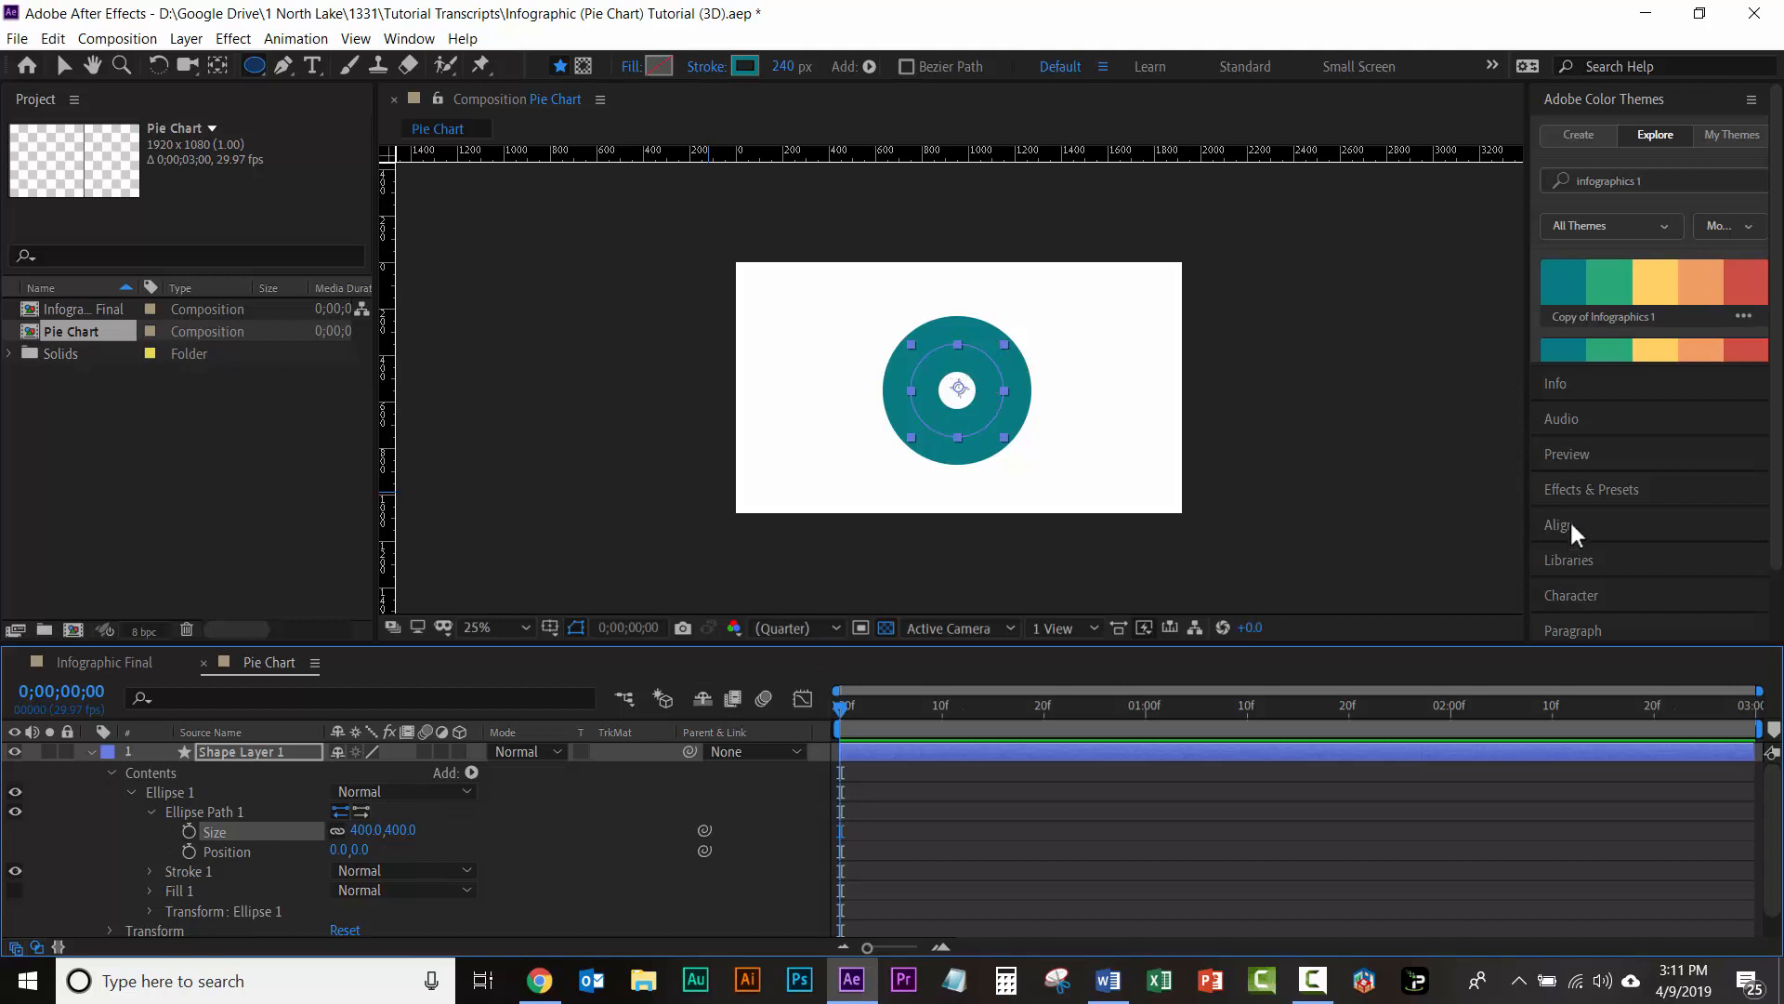
Step: Center the circle layer horizontally and vertically in the composition
click(1611, 526)
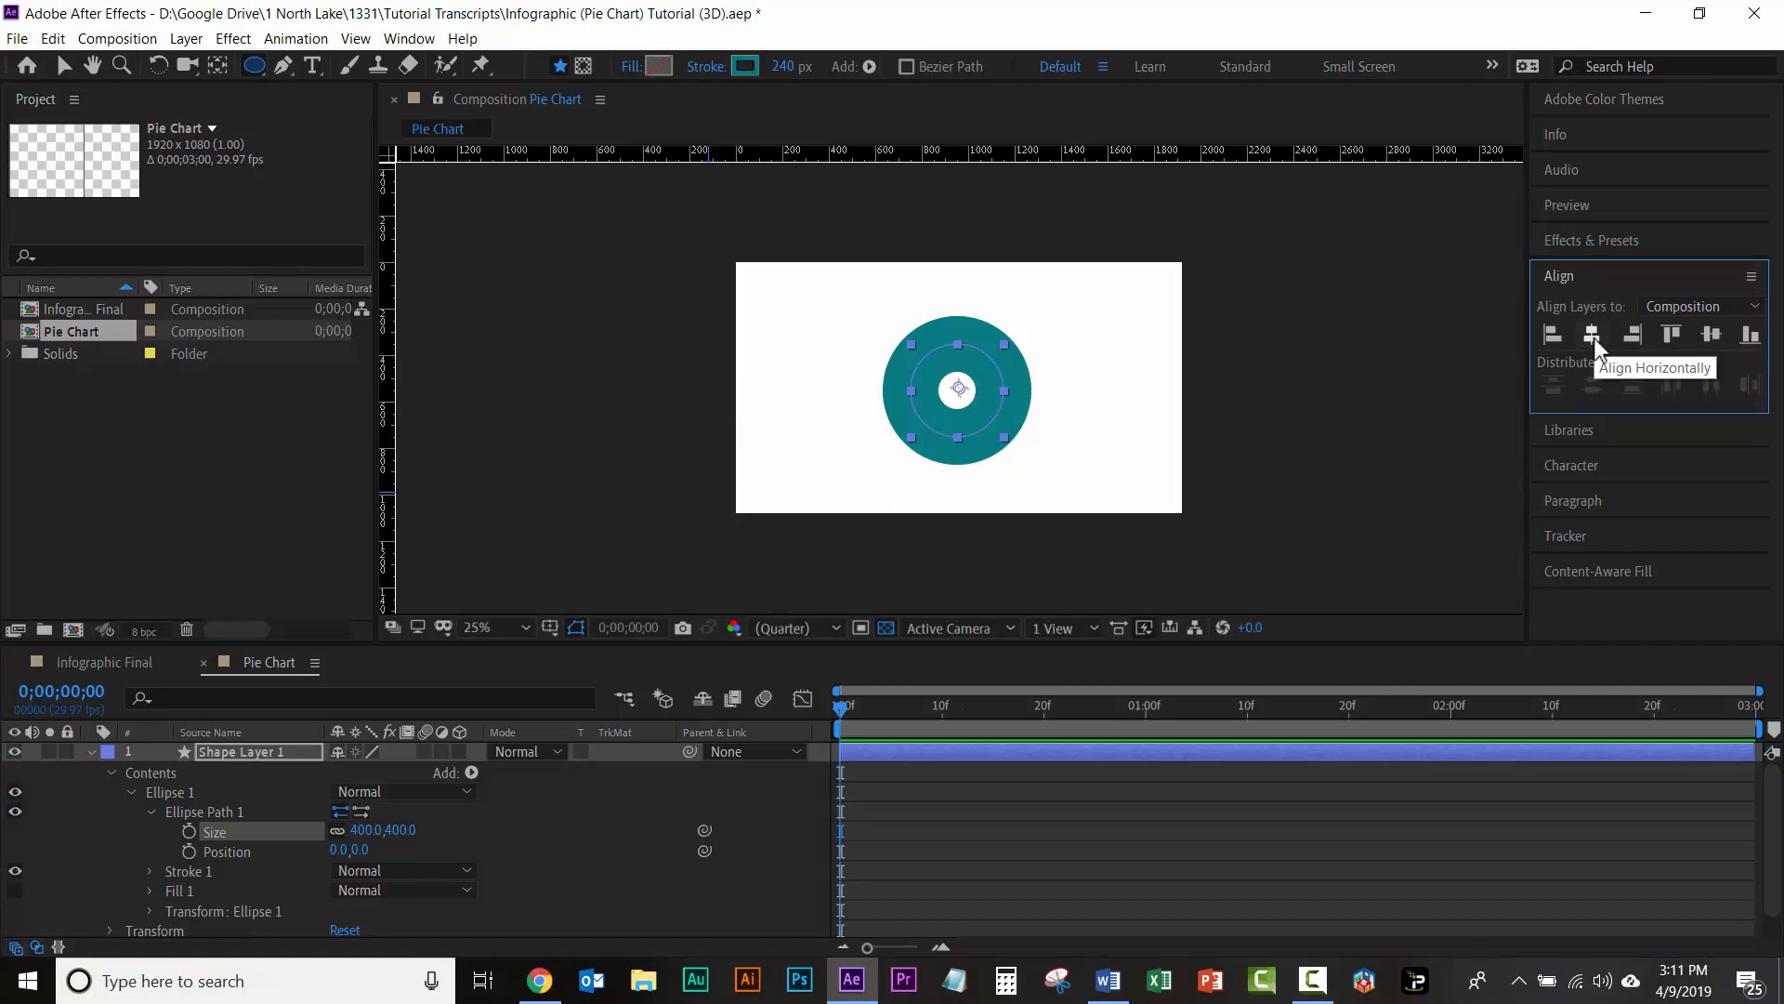
click(1593, 337)
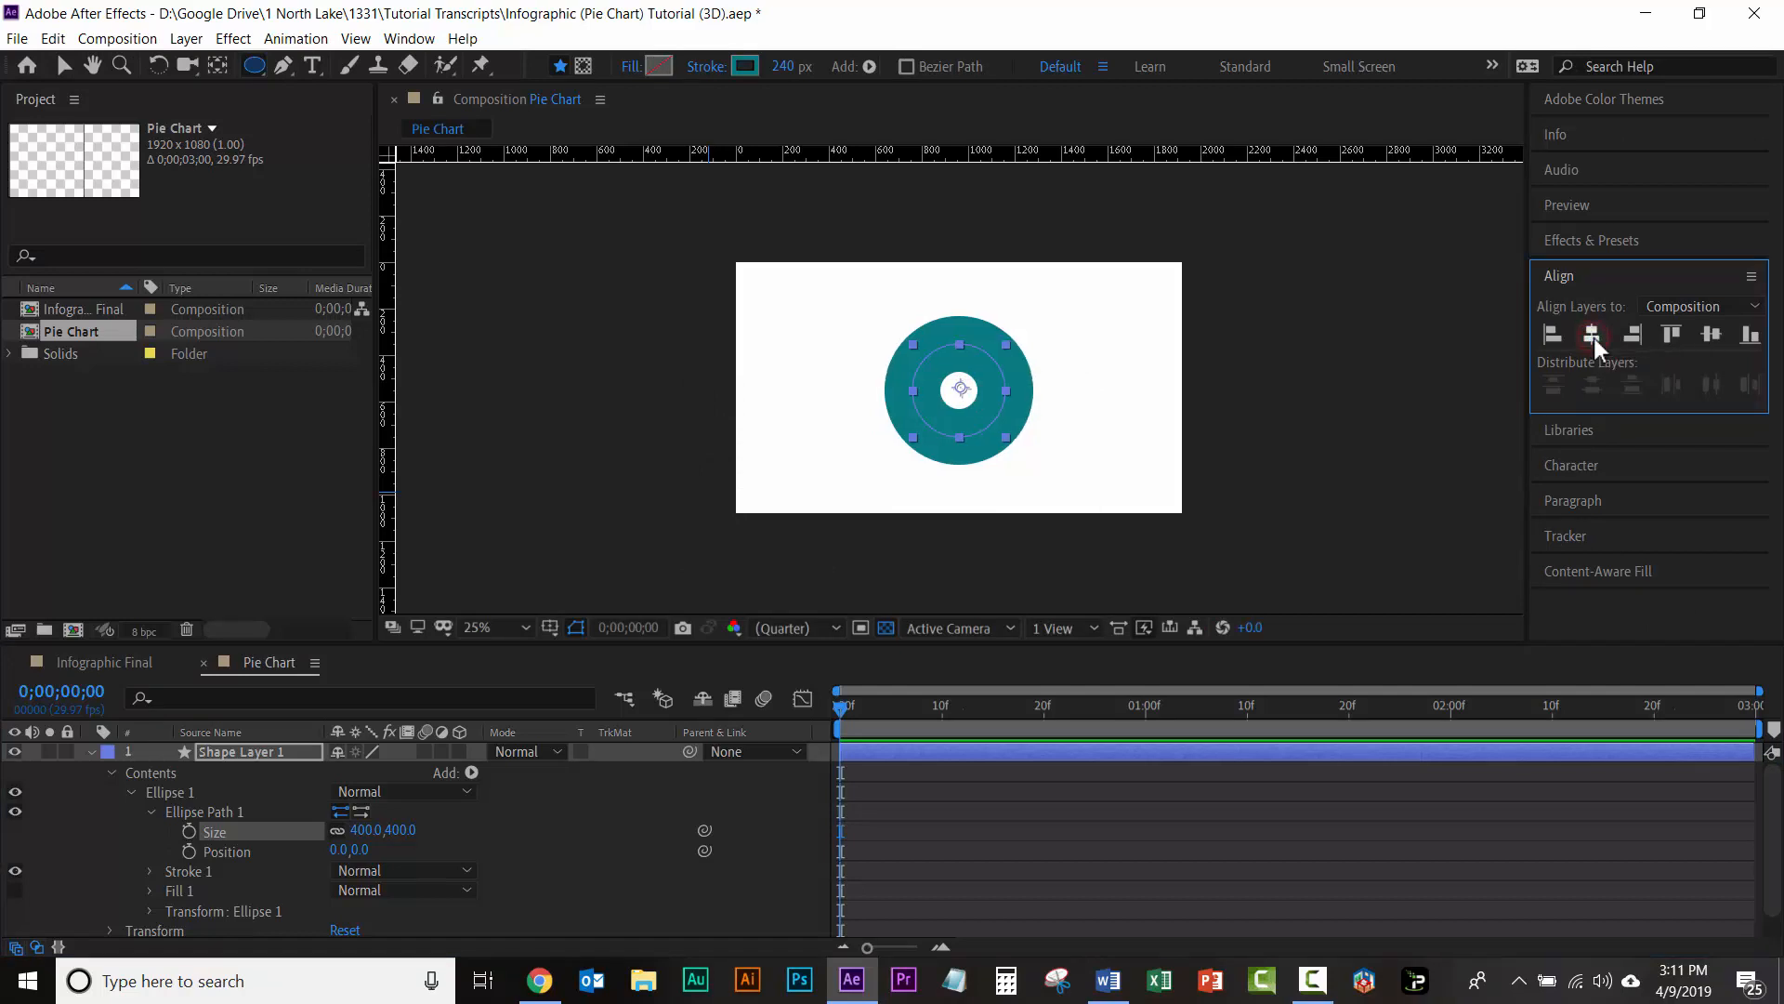
click(1711, 338)
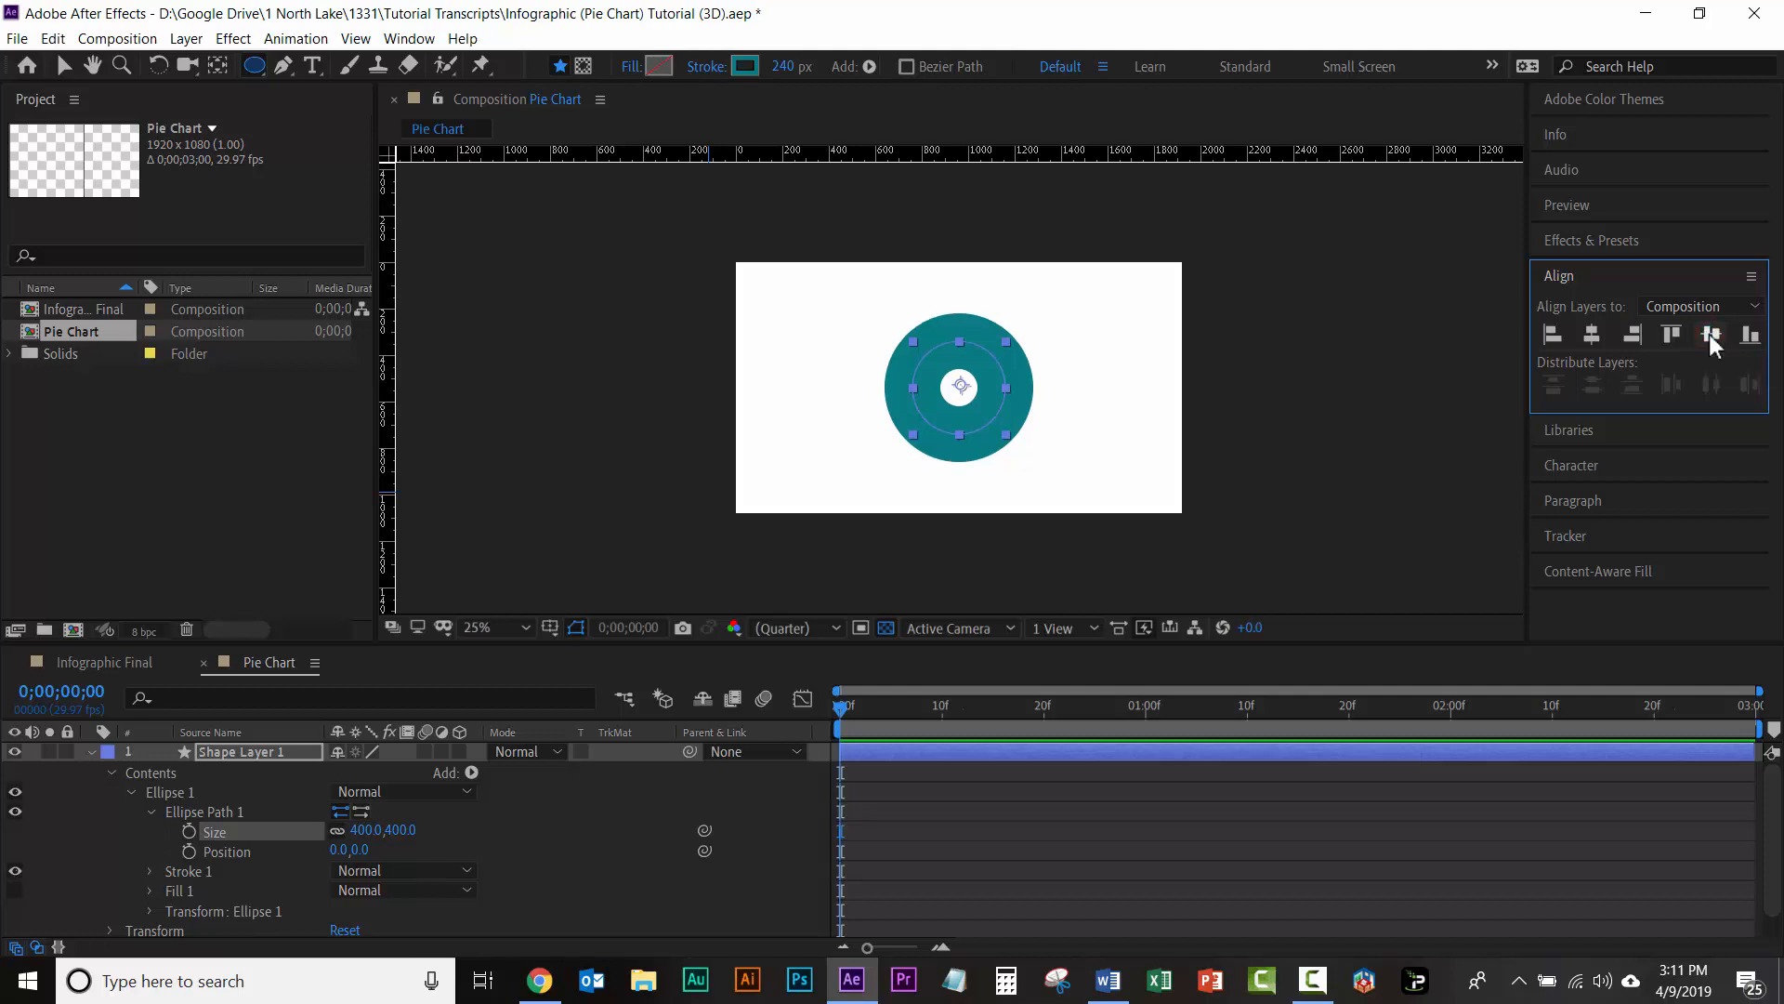
Step: Rename the circle's shape layer as Pie Chart
click(242, 750)
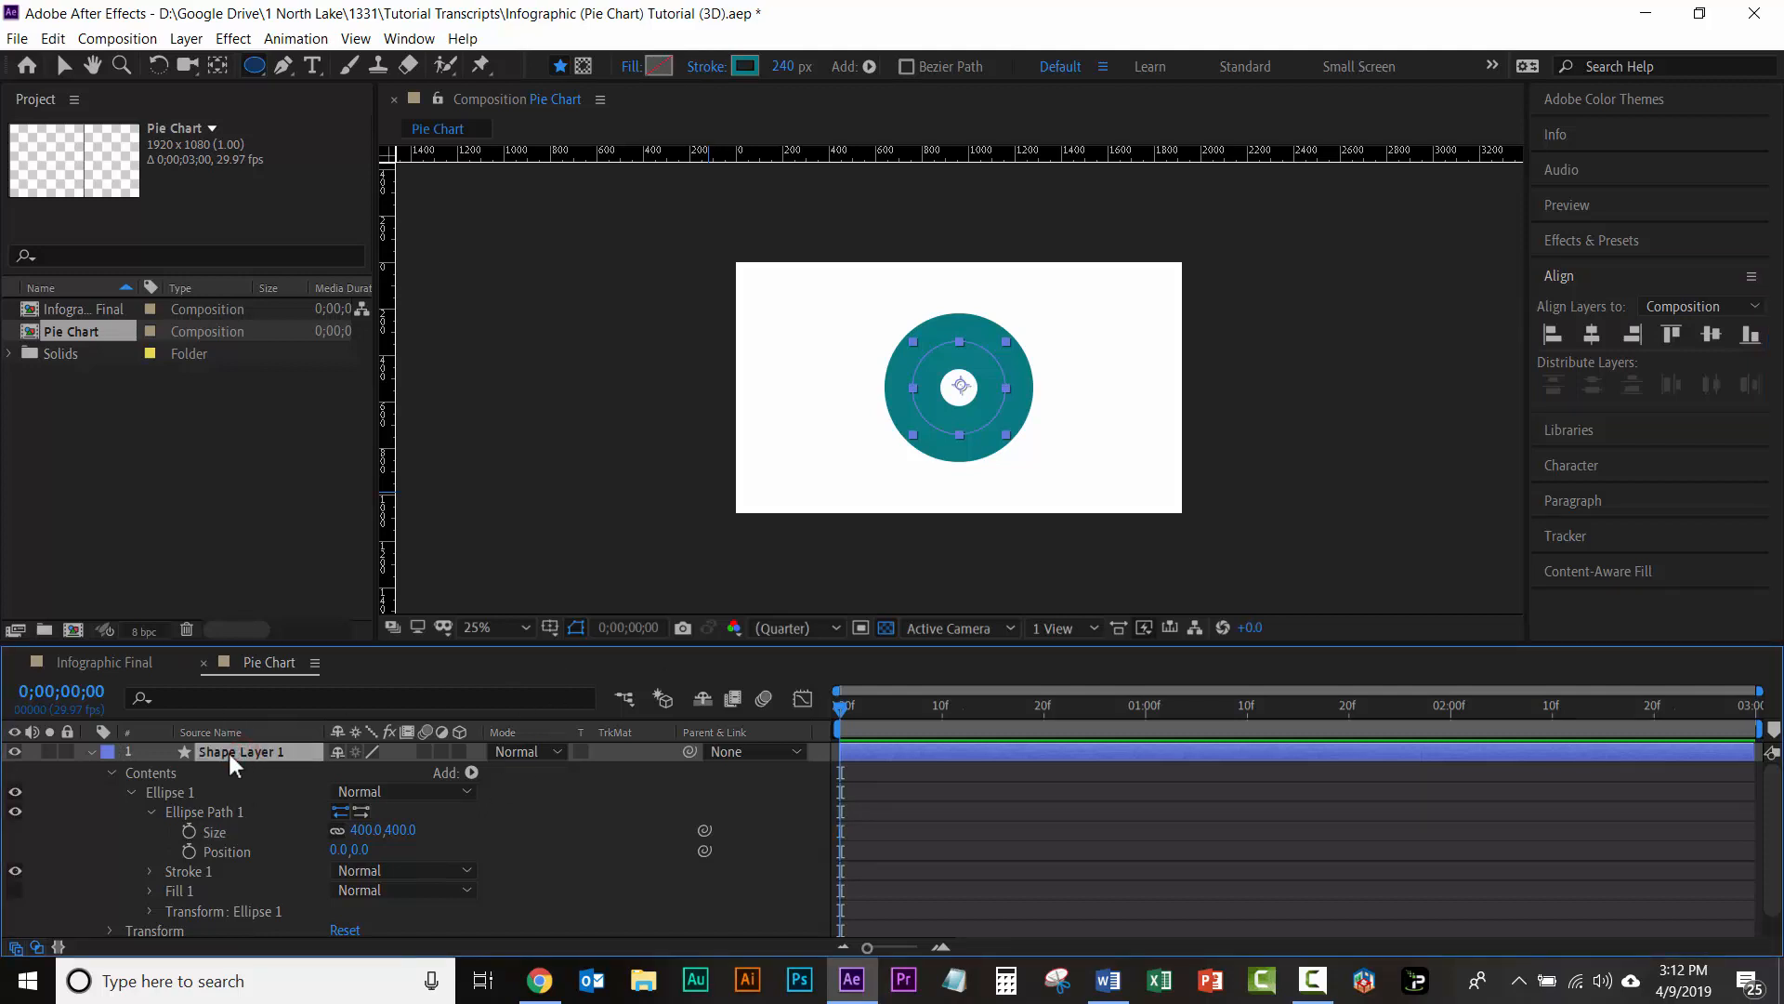
key(Return)
text(P)
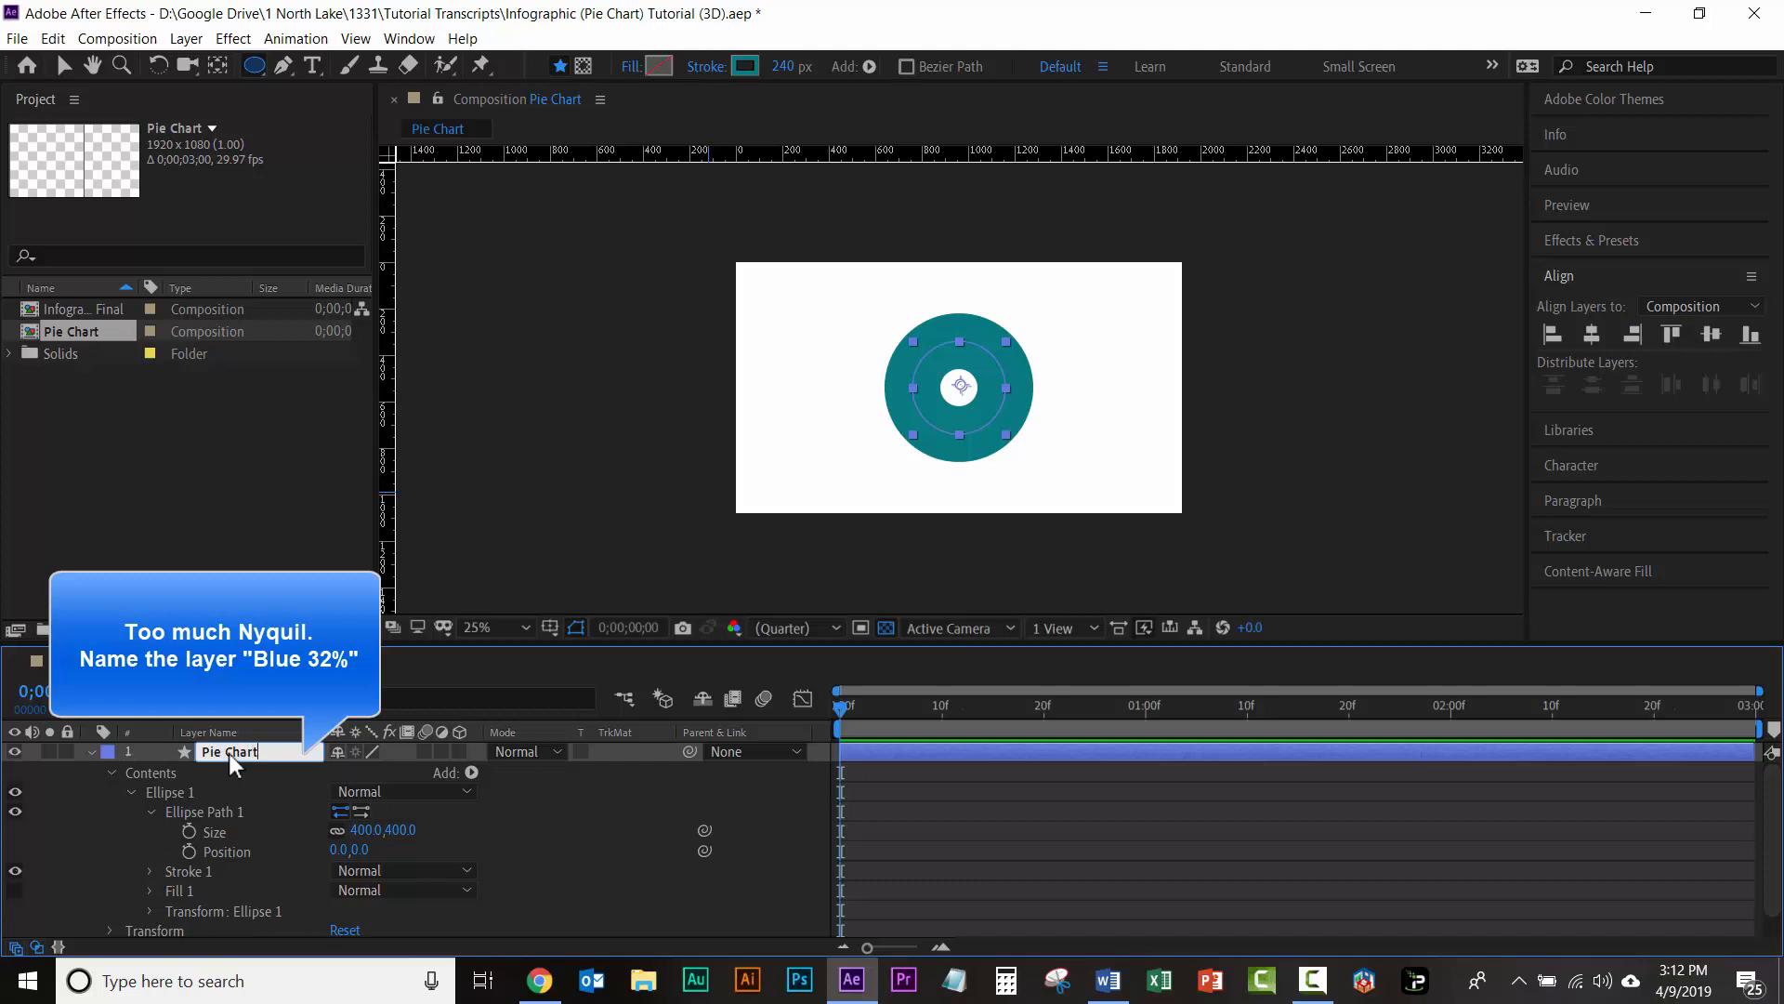
text(ie Chart)
key(Return)
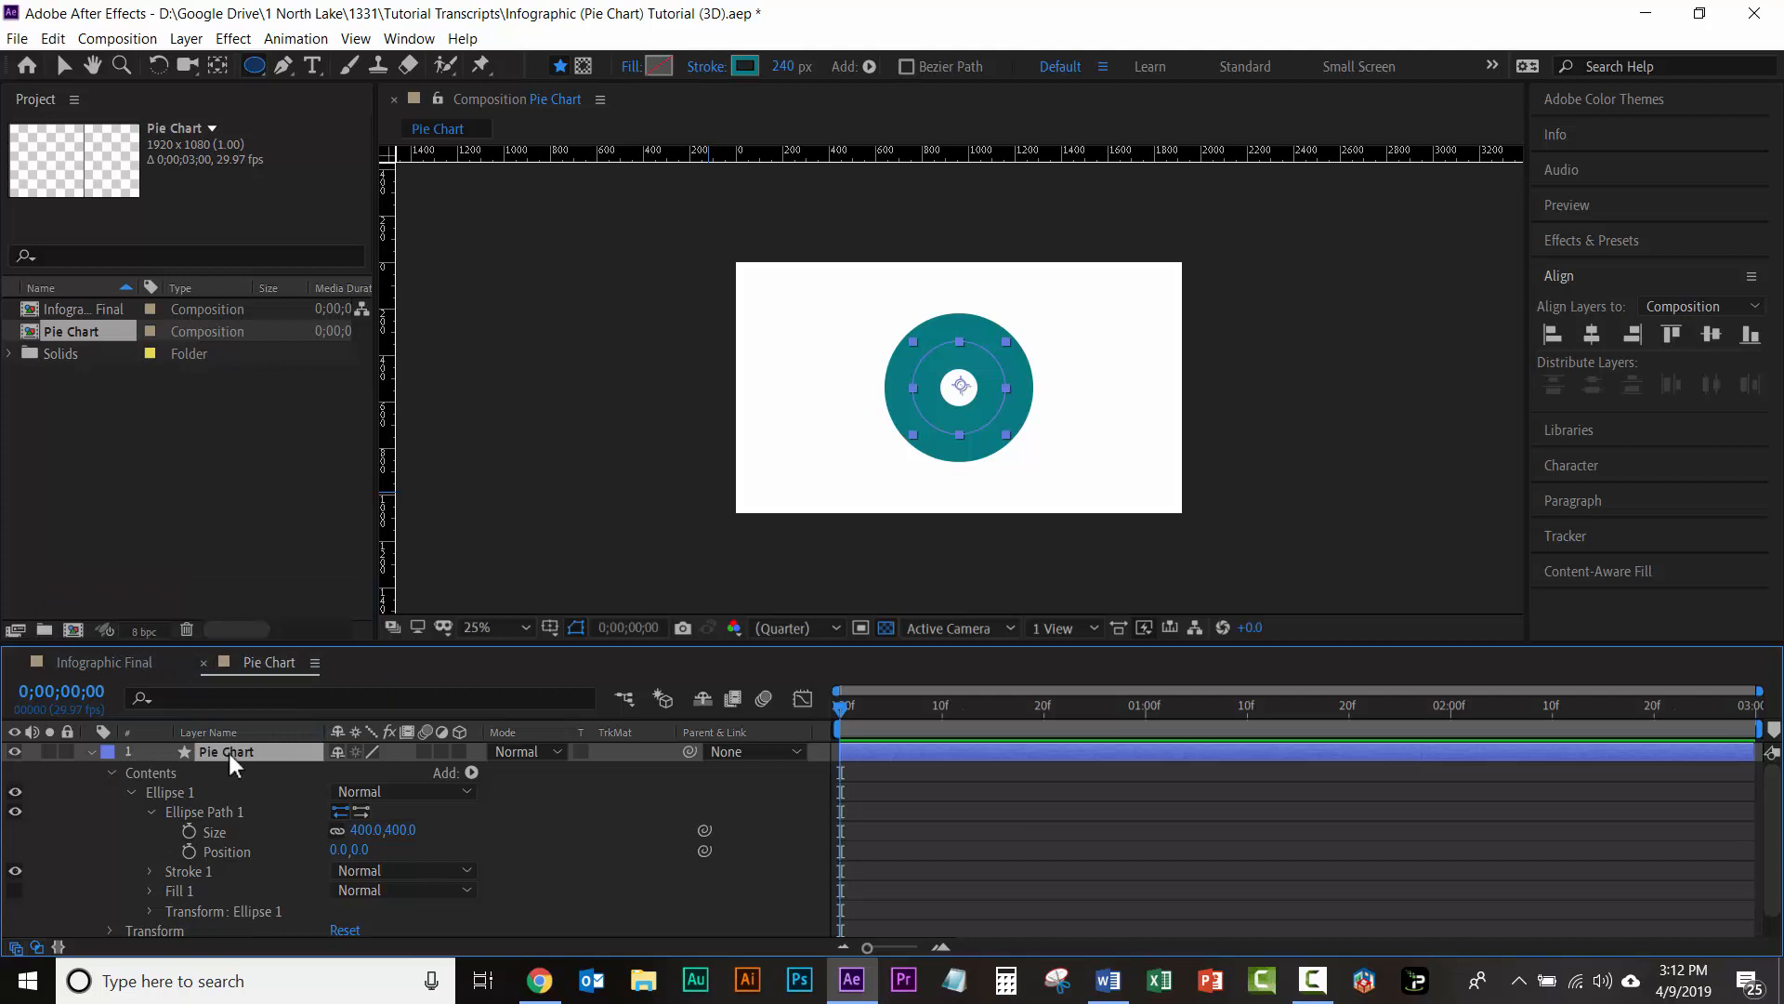
Step: Add Trim Paths to the Pie Chart layer and keyframe its Start at 68% at the beginning of the composition
click(472, 772)
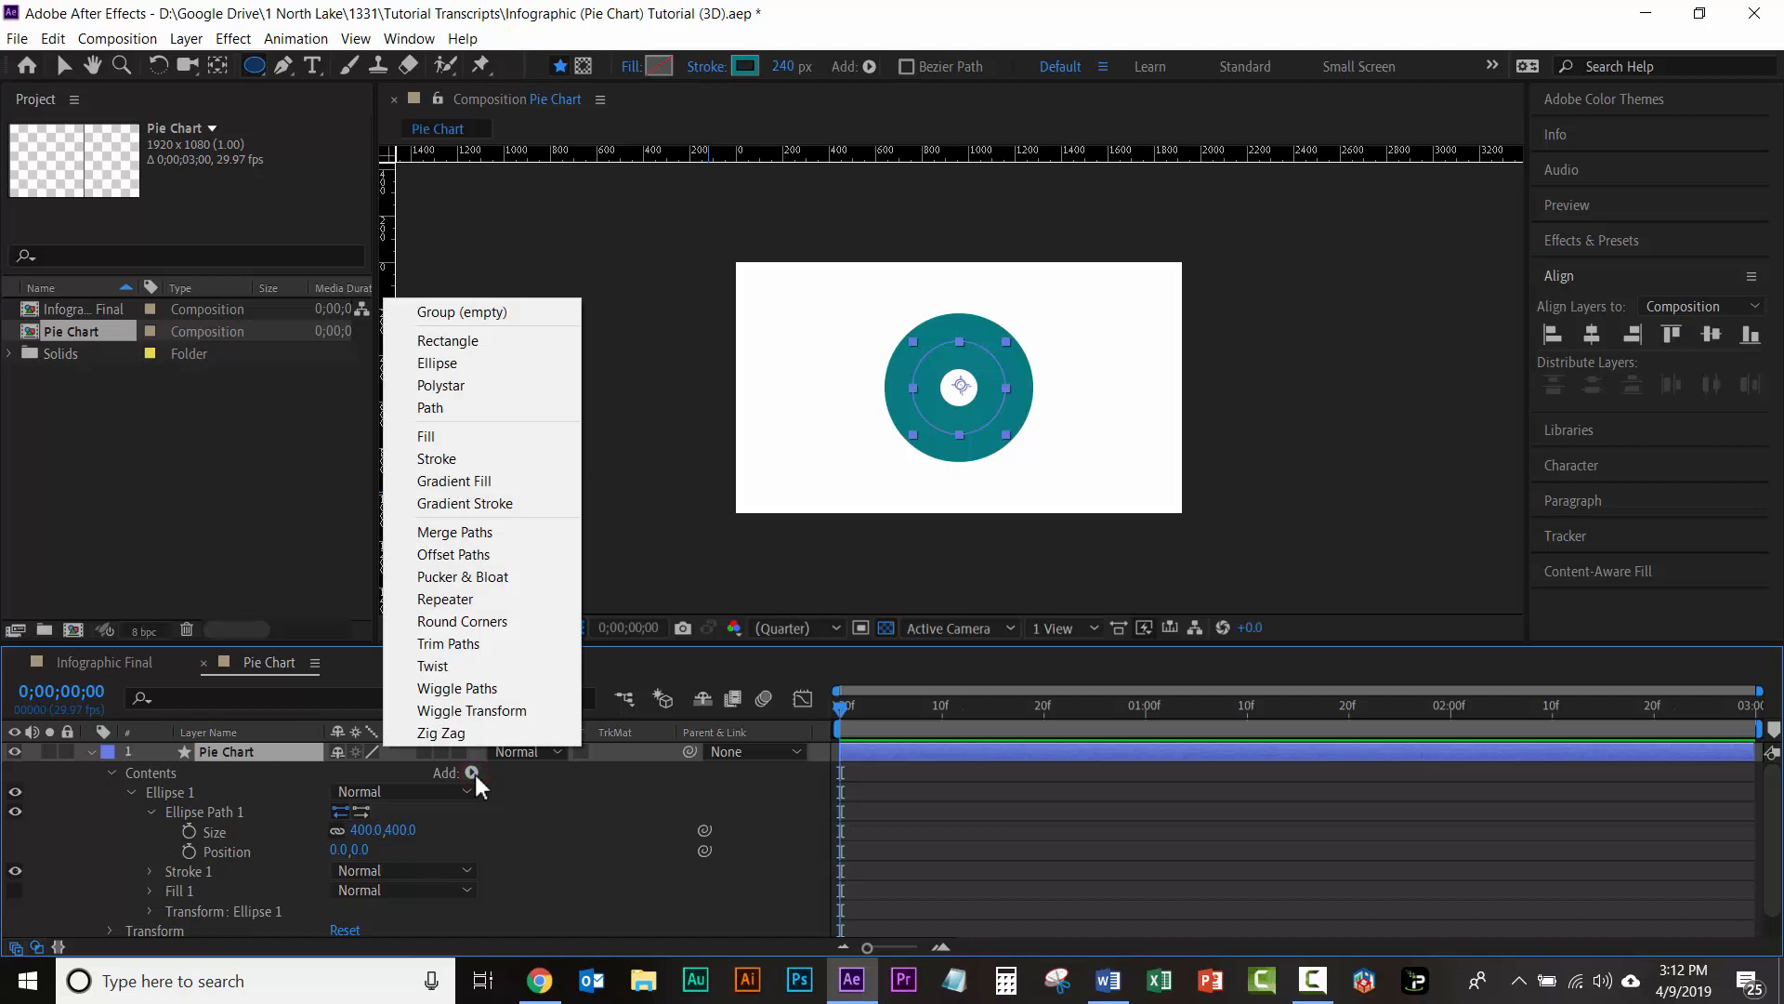
click(493, 643)
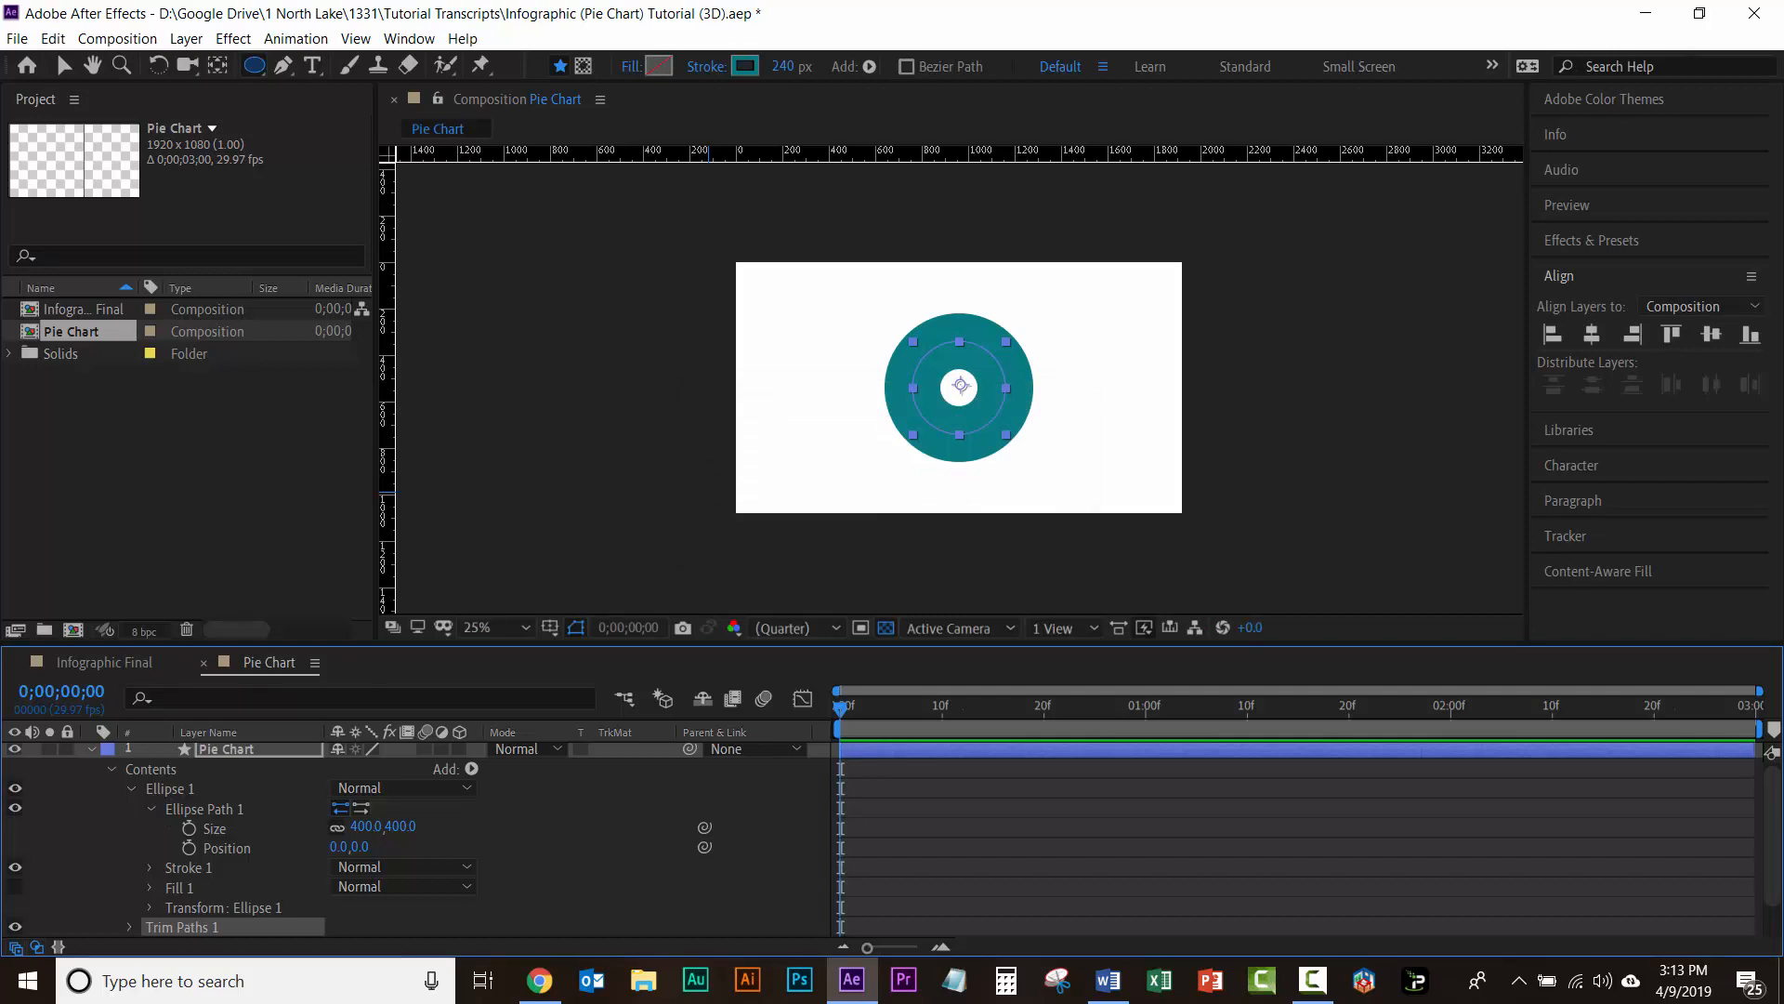
click(129, 927)
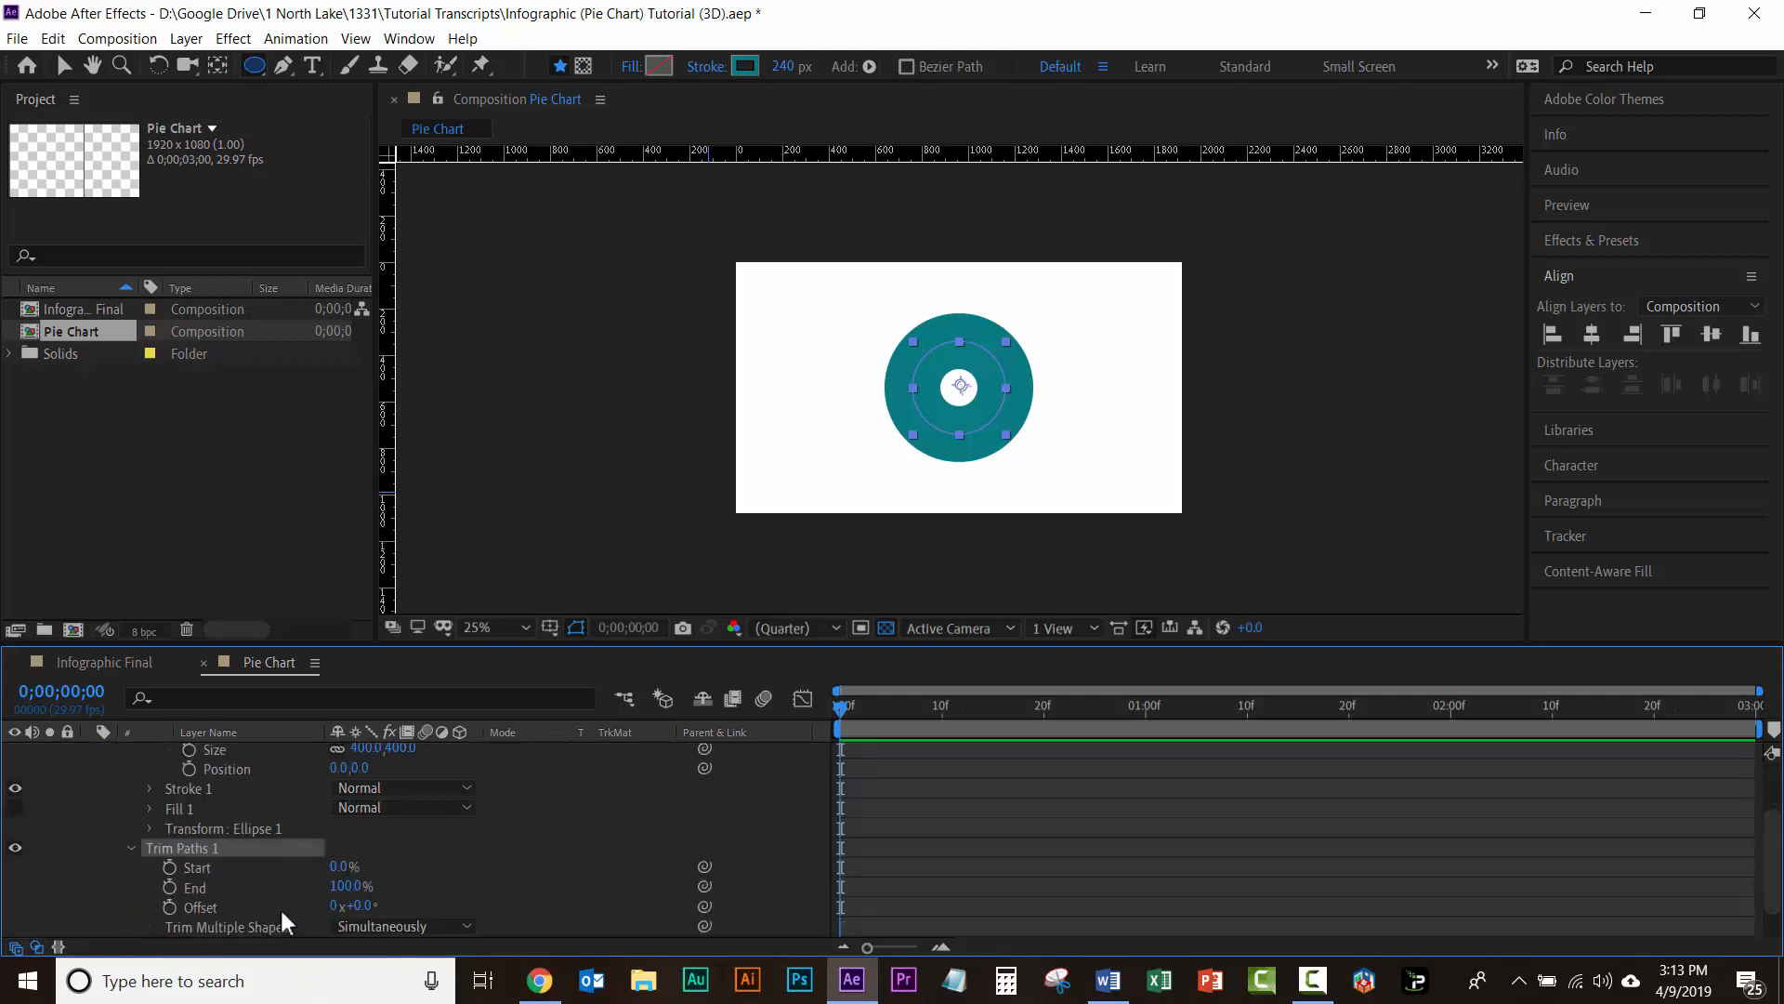
click(338, 867)
text(68)
key(Return)
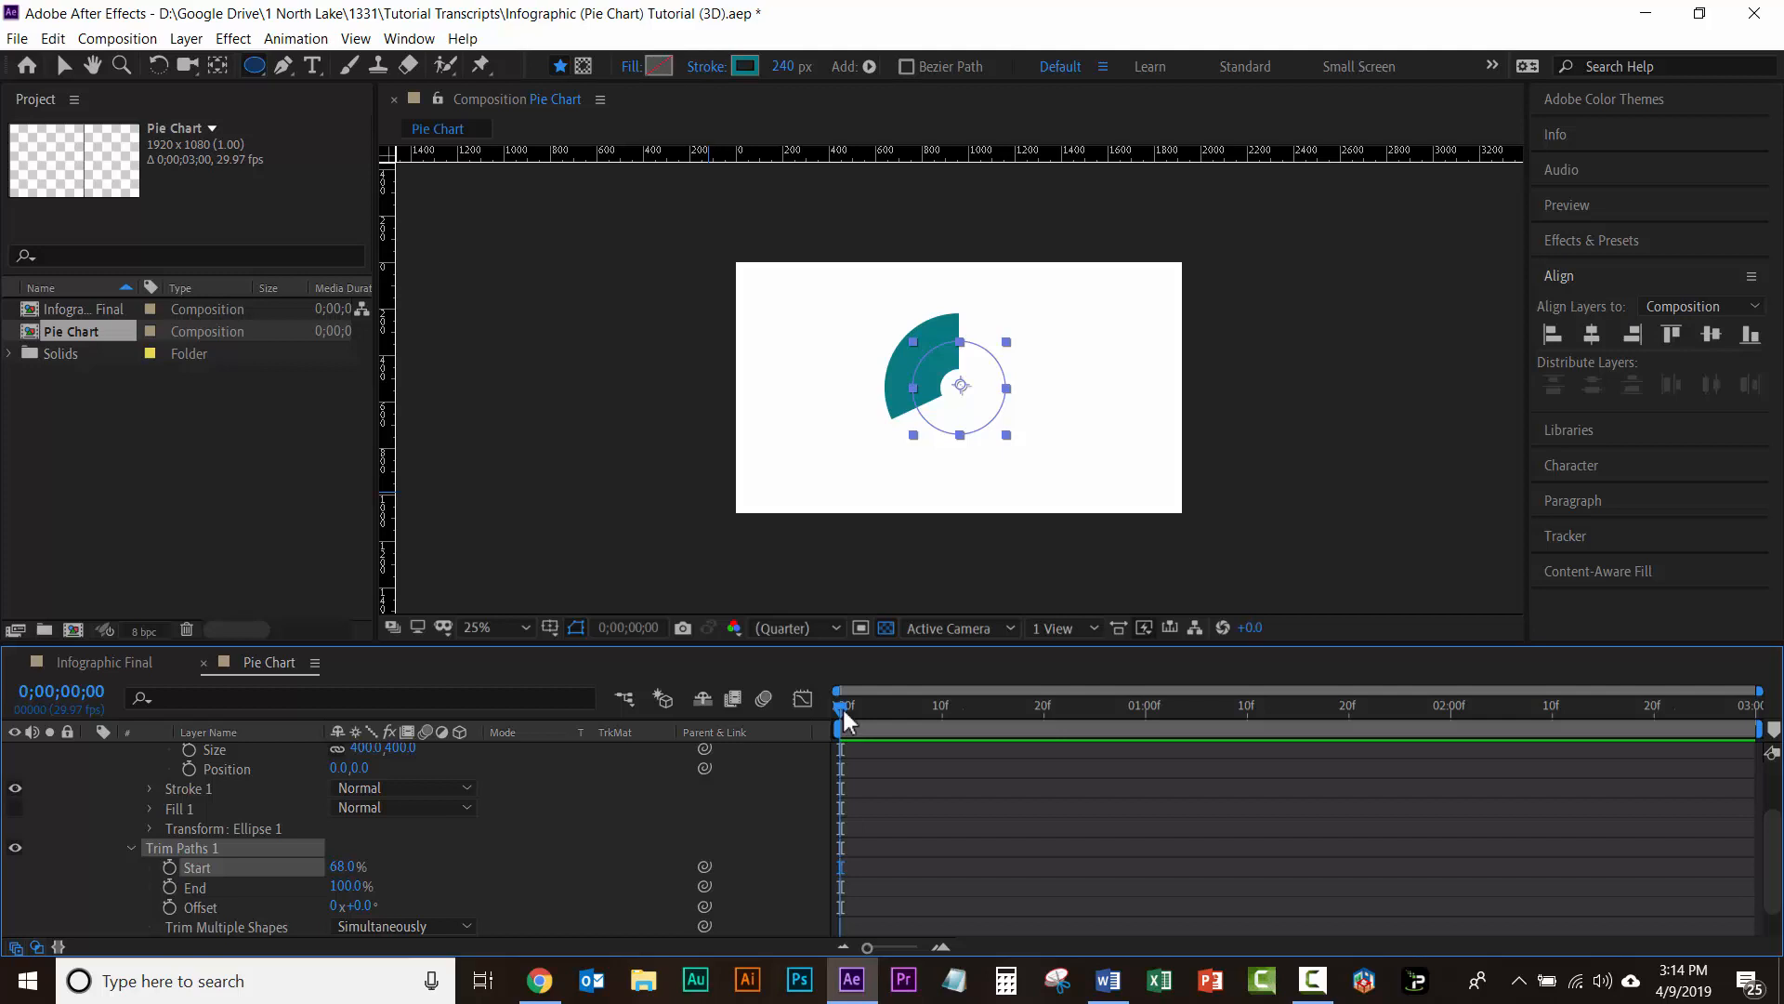
click(169, 867)
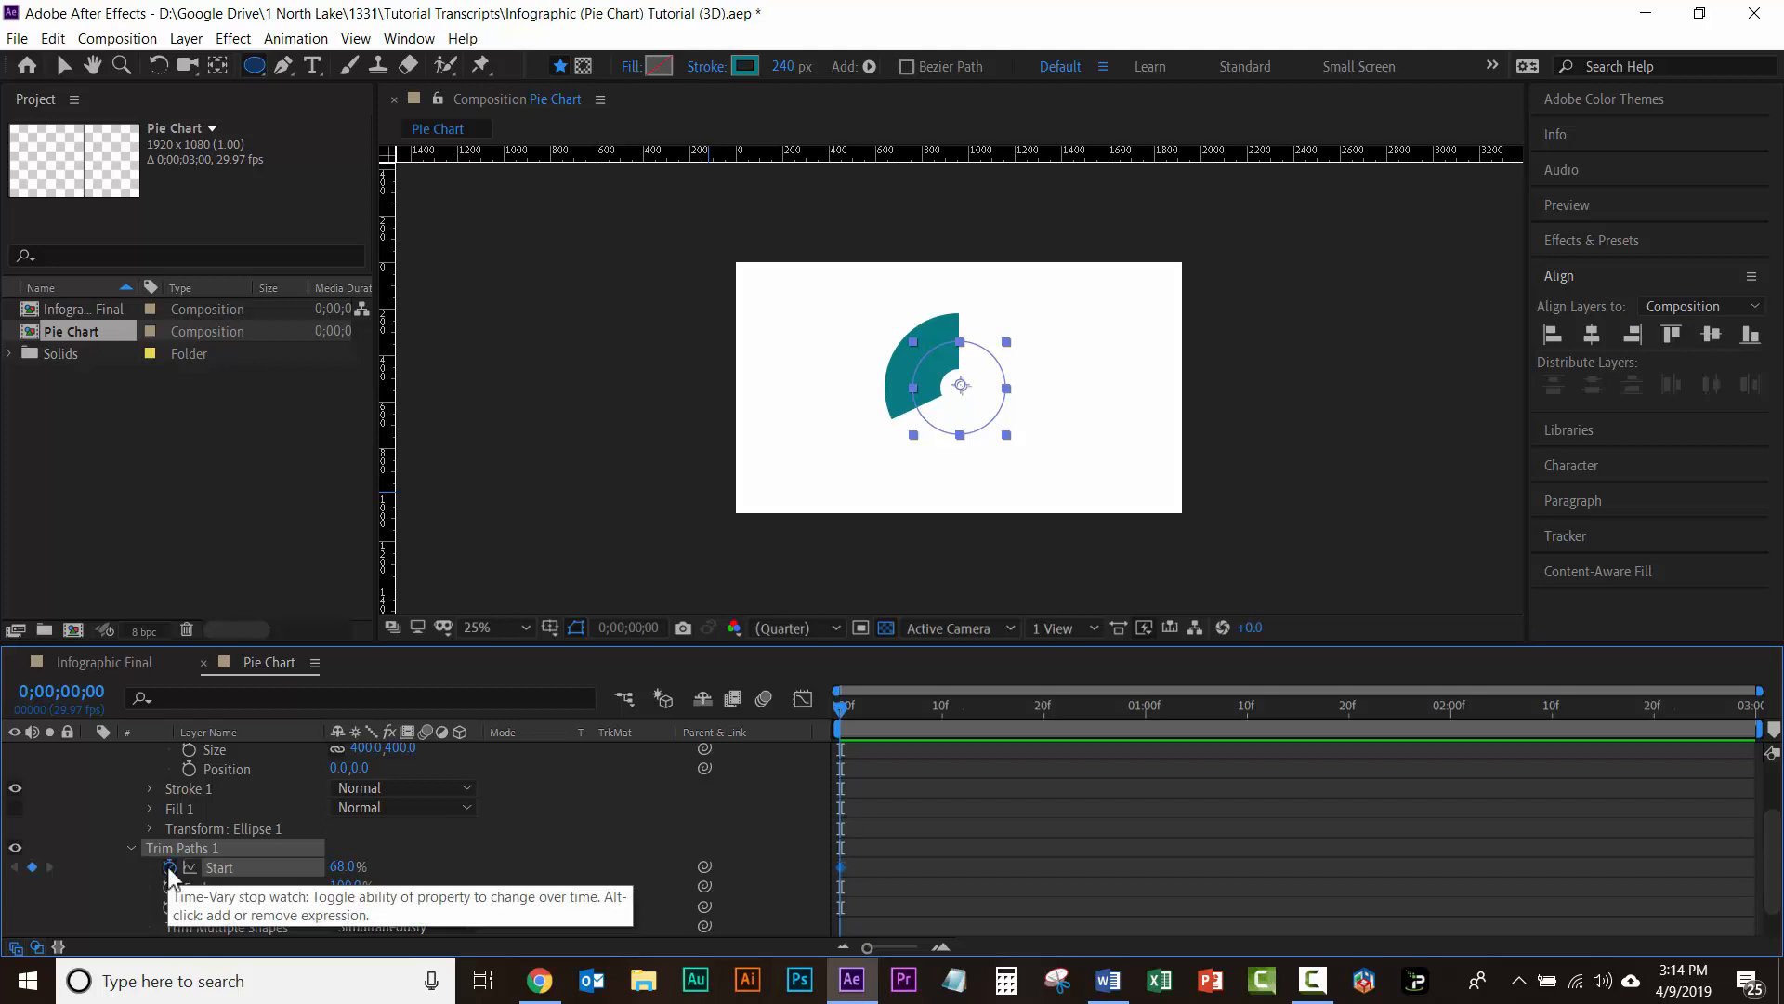
Step: Collapse the Pie Chart layer's properties and rename the layer as Blue 32%
scroll(167, 866, up, 5)
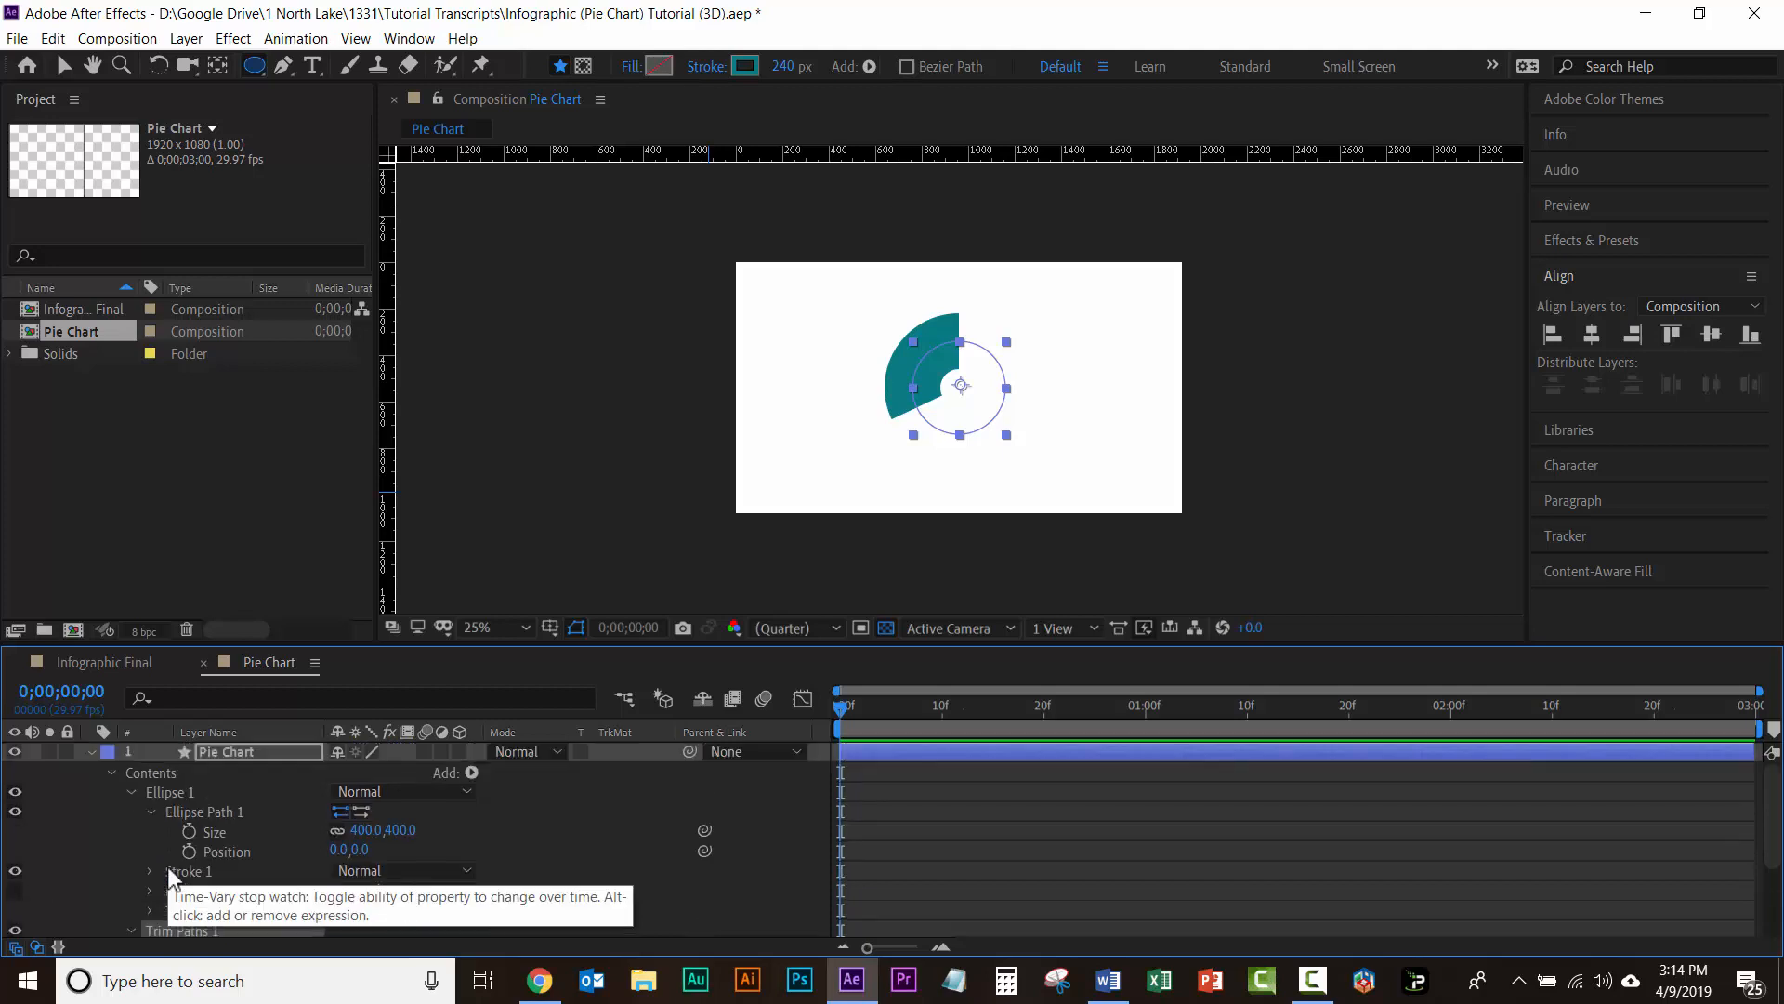
click(90, 751)
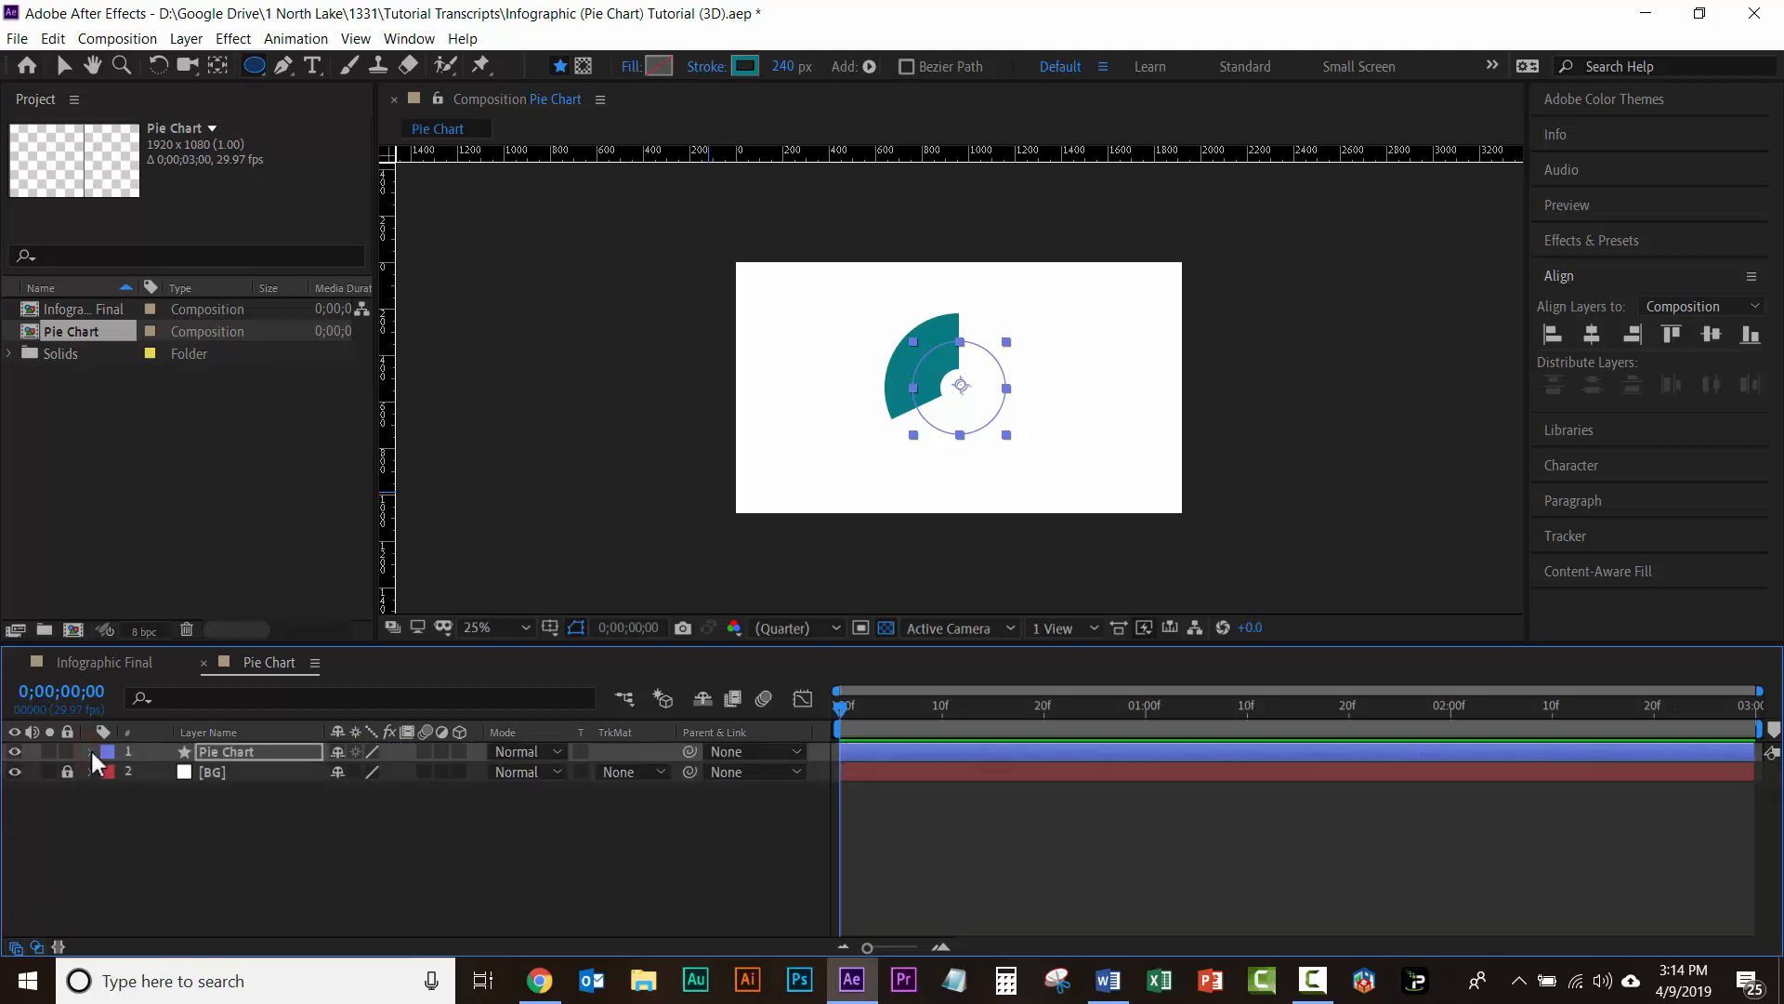
click(232, 751)
key(Return)
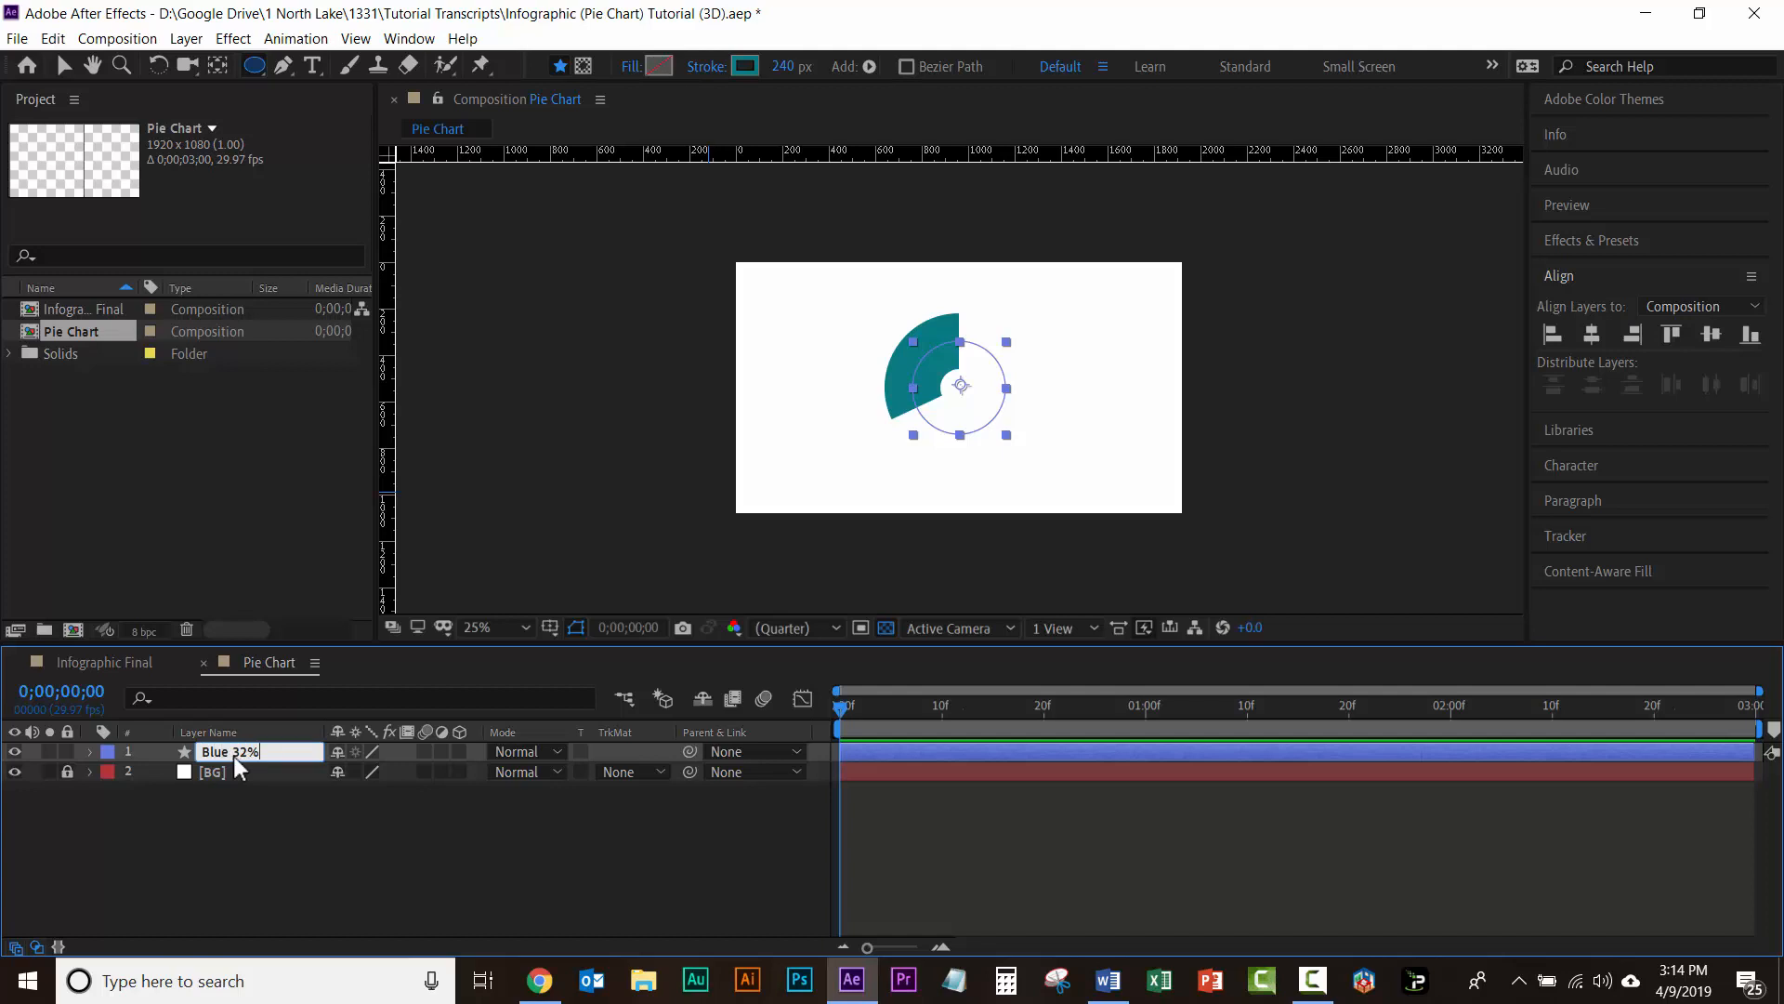
key(Return)
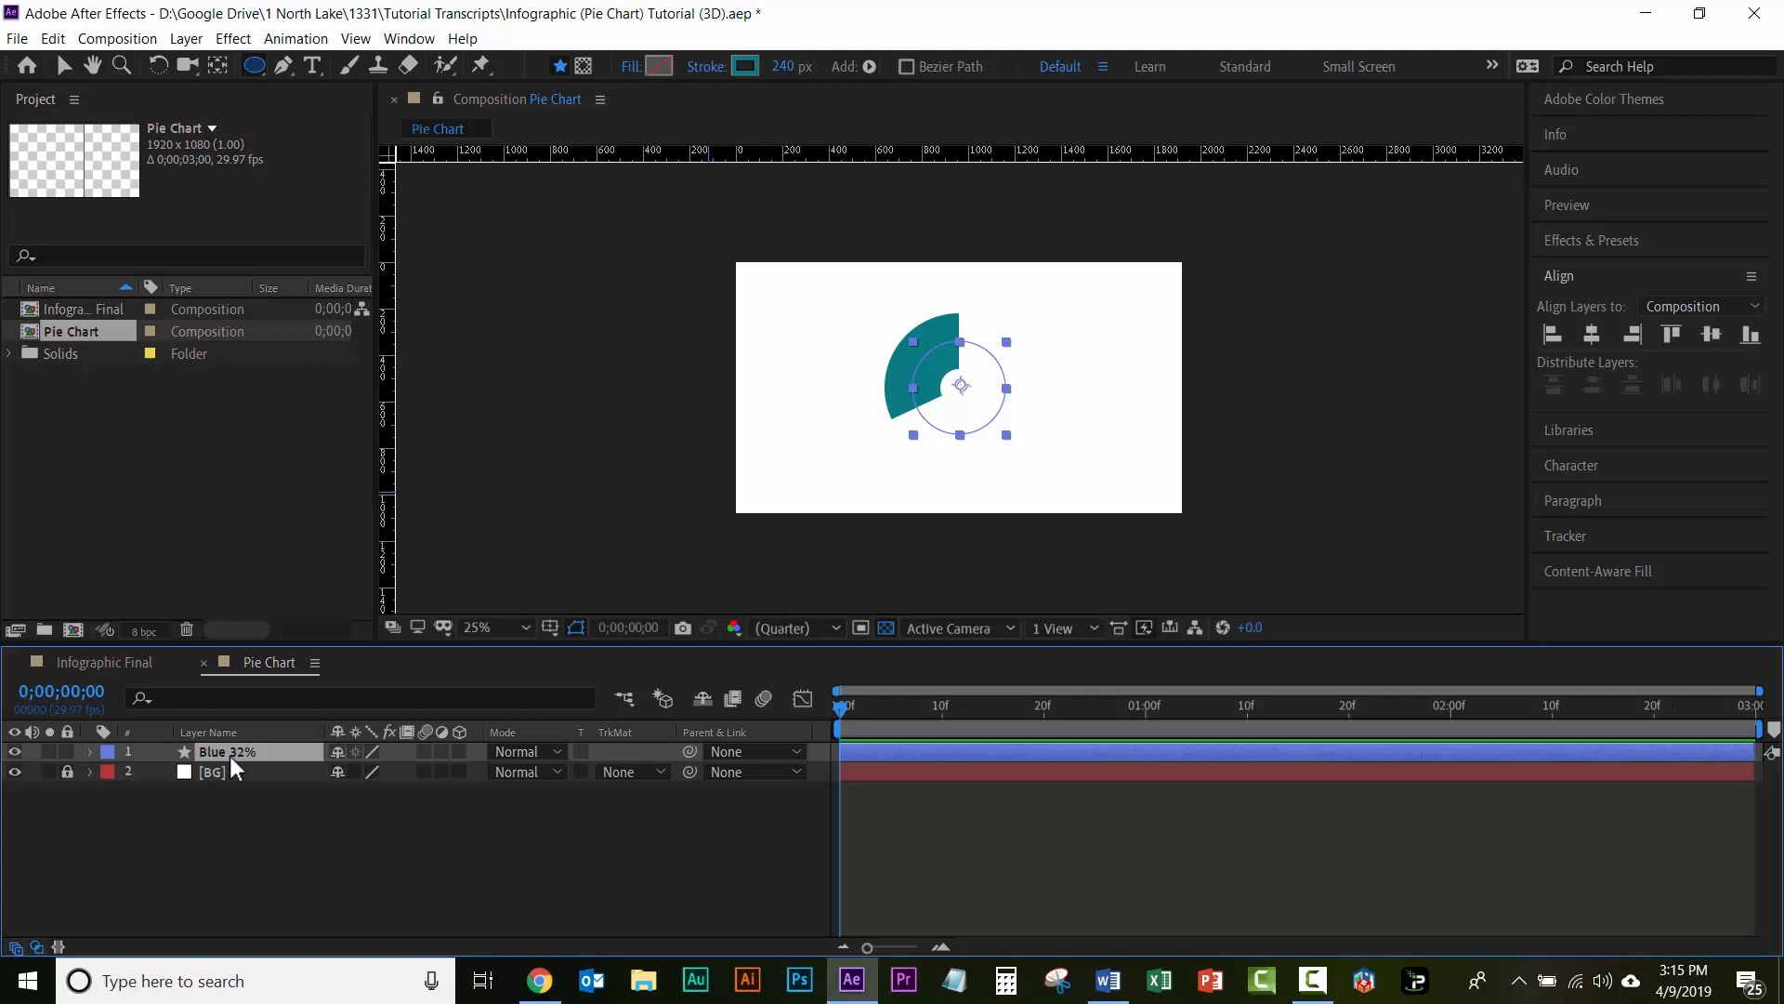
Step: Duplicate the Blue 32% layer and rename the copy as Yellow 54%
key(ctrl+d)
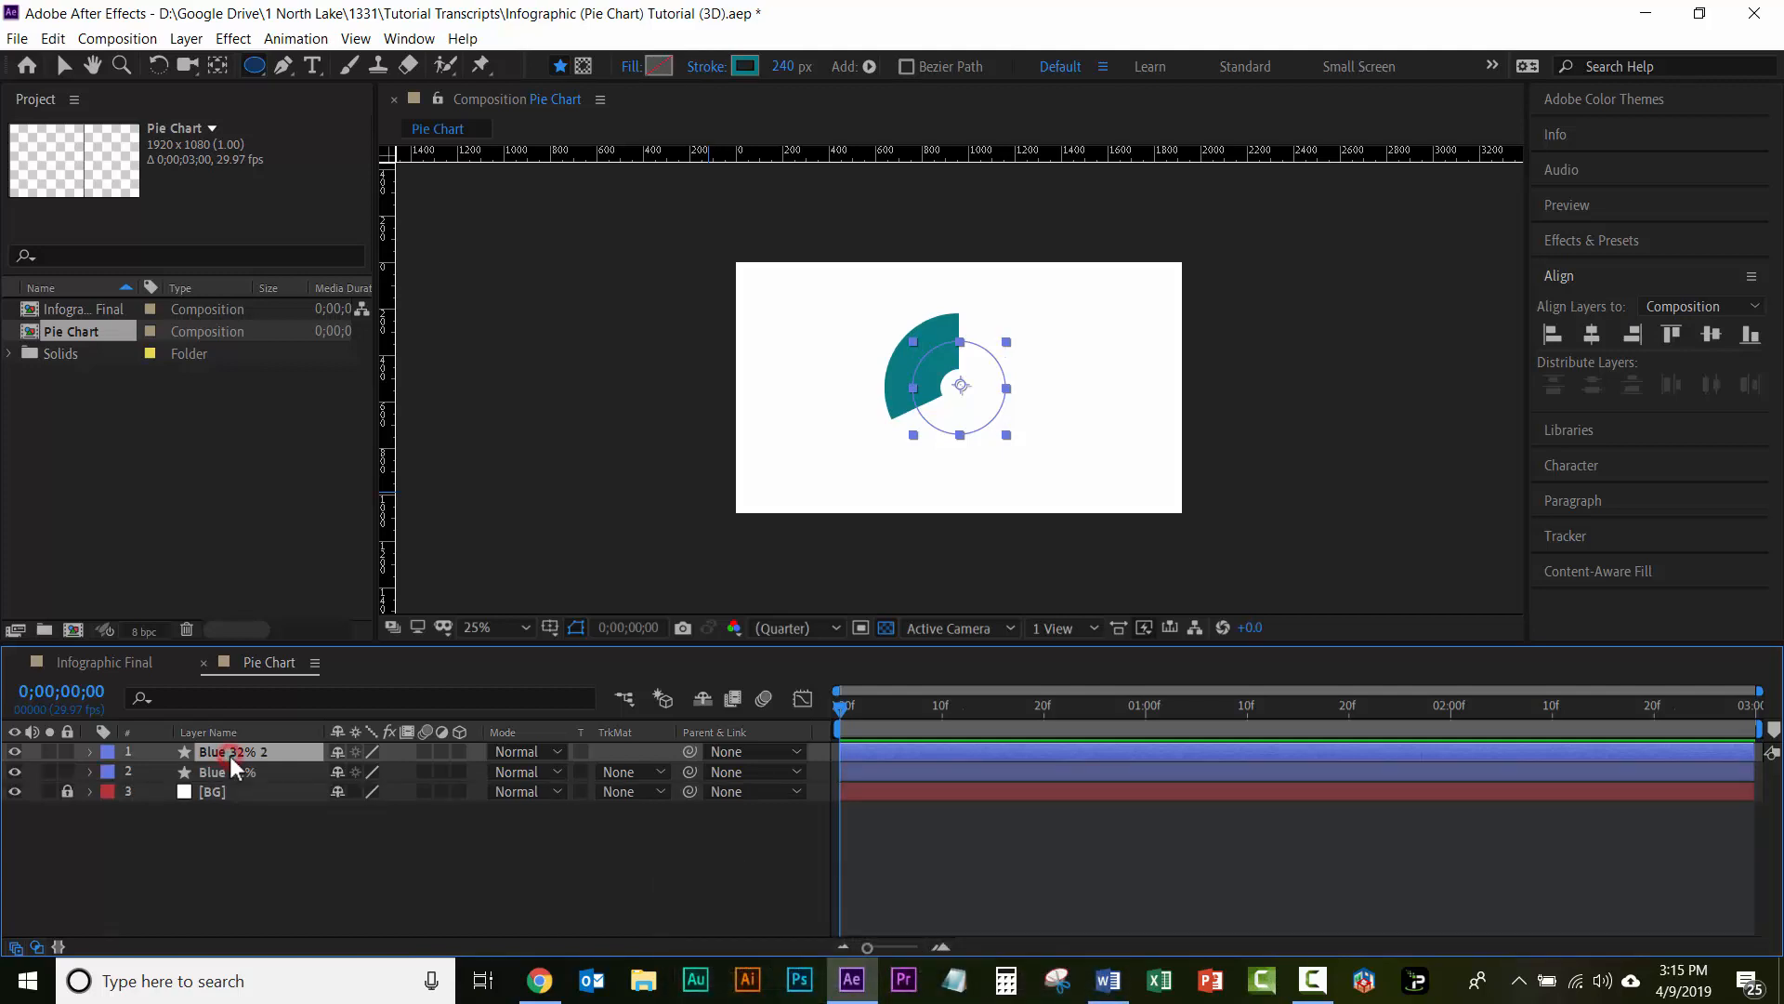
key(Return)
key(Return)
Step: Change the Yellow 54% layer's stroke color to the yellow FFD265 sampled from the Infographics 1 color theme
click(1591, 98)
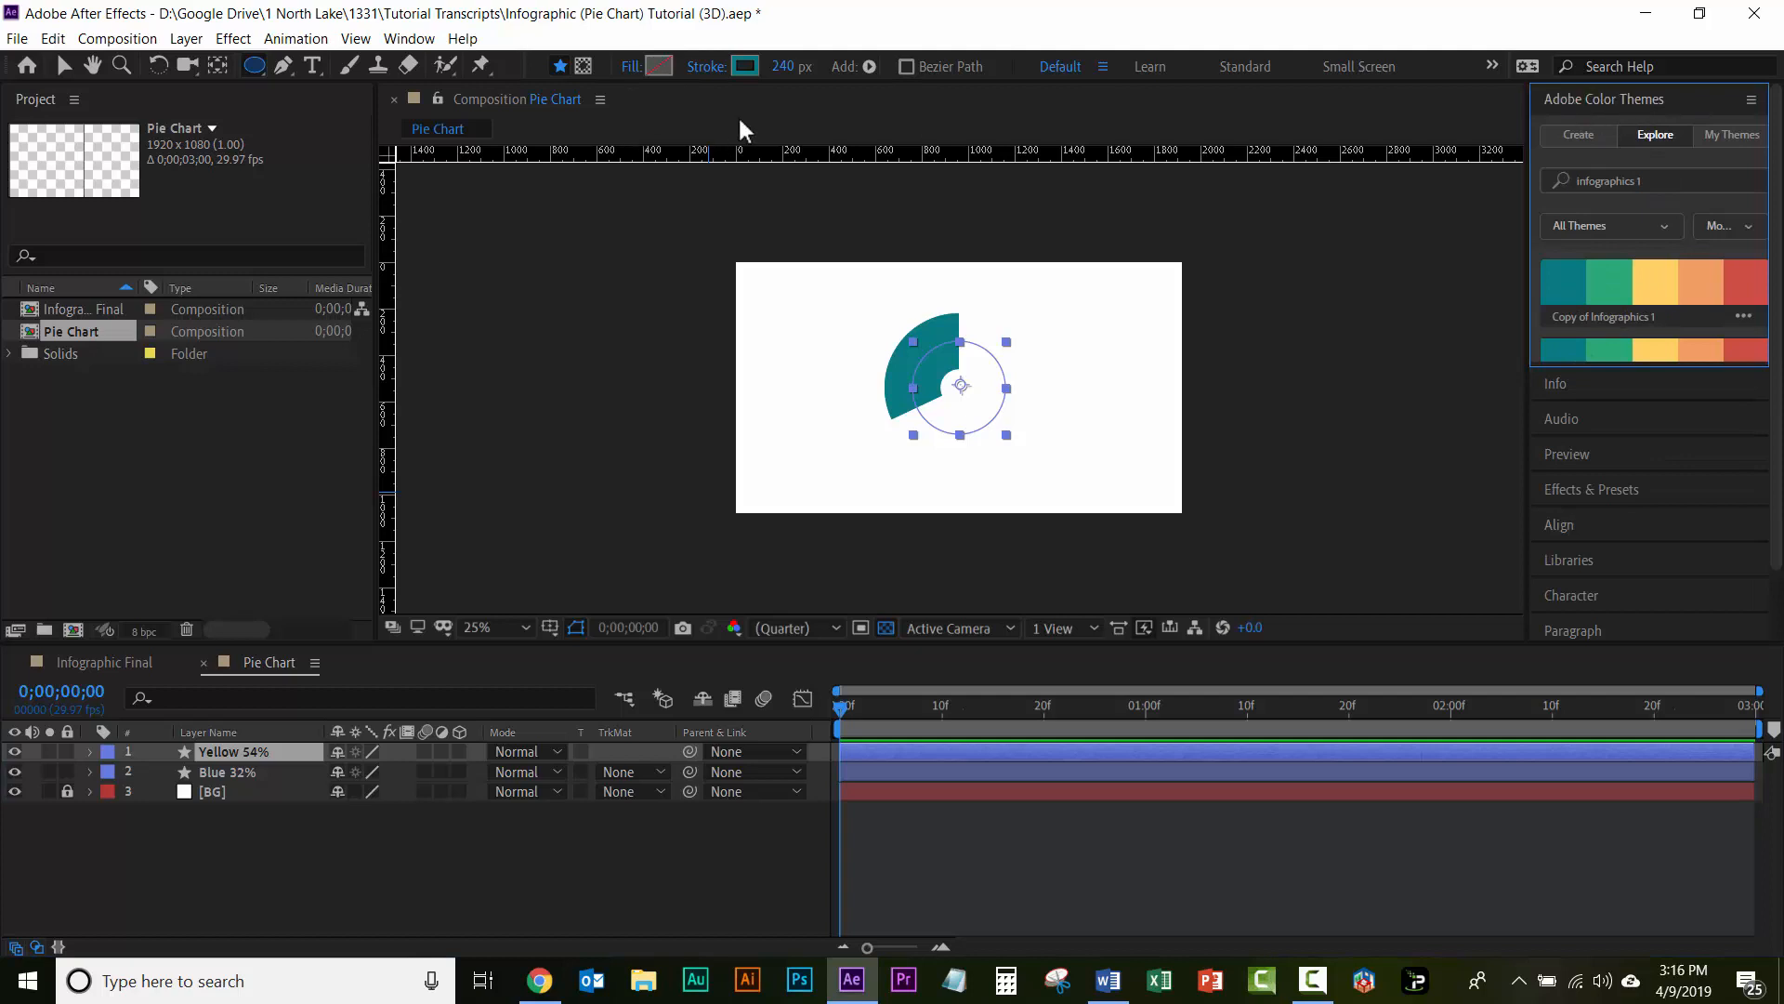
click(746, 64)
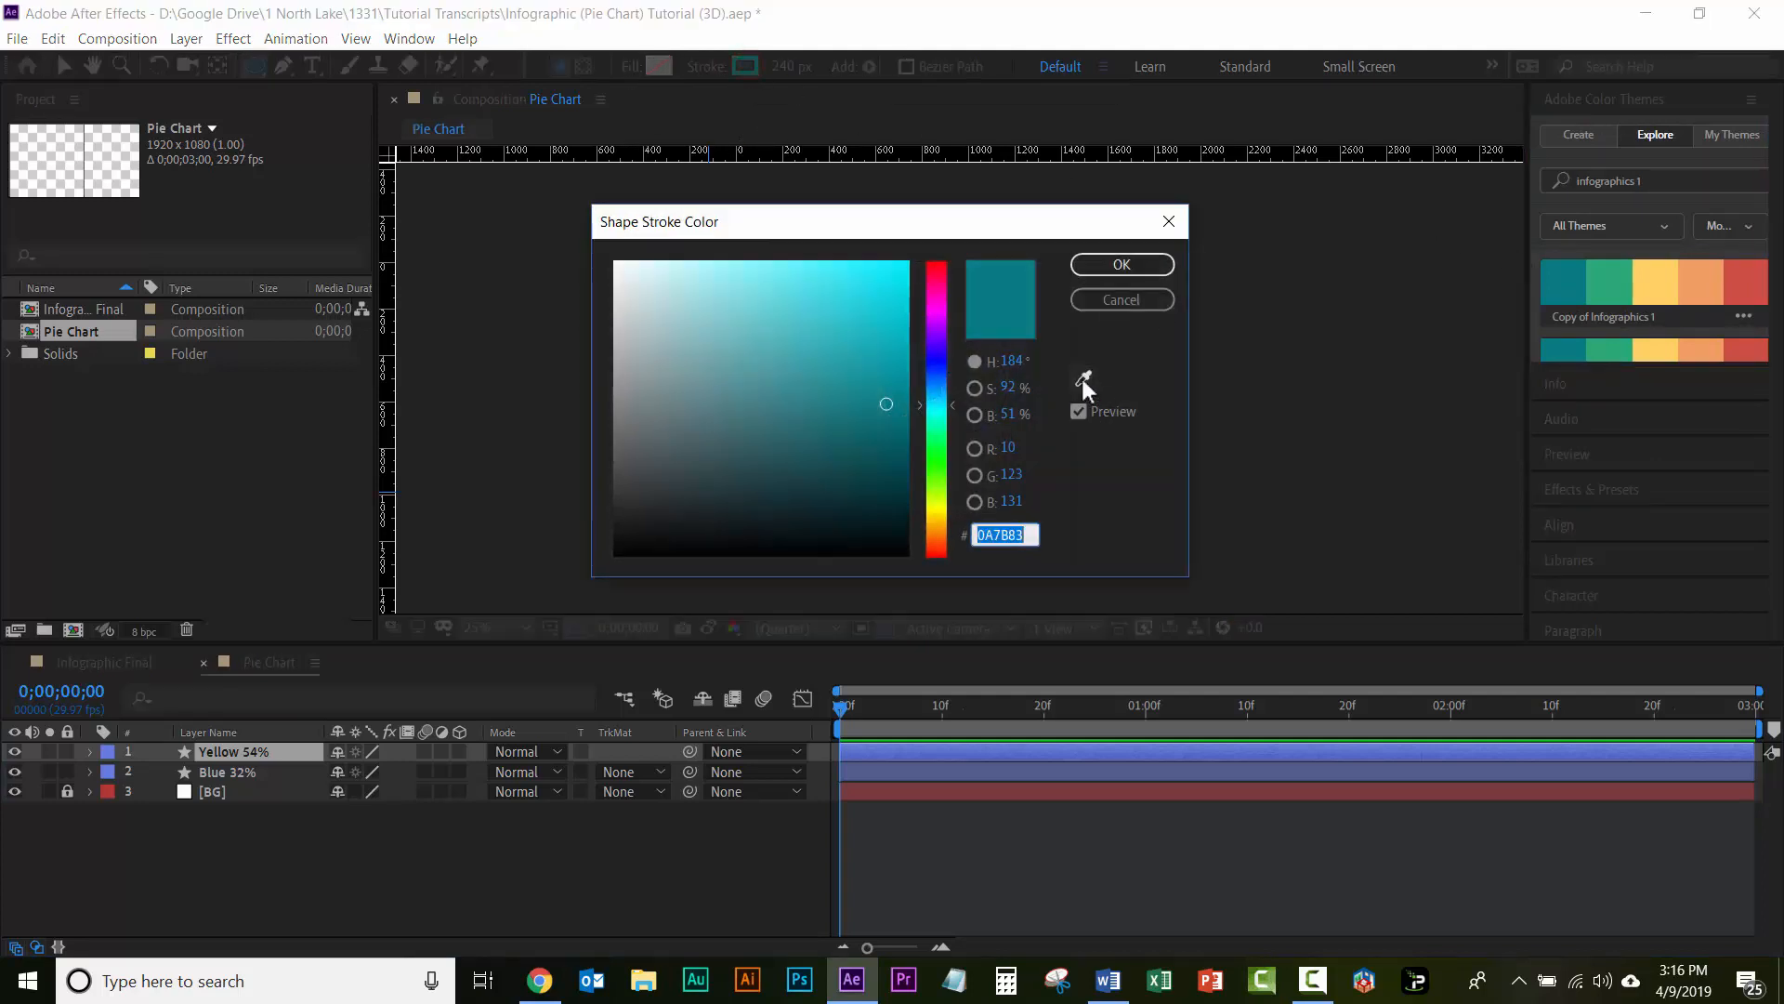
click(1082, 378)
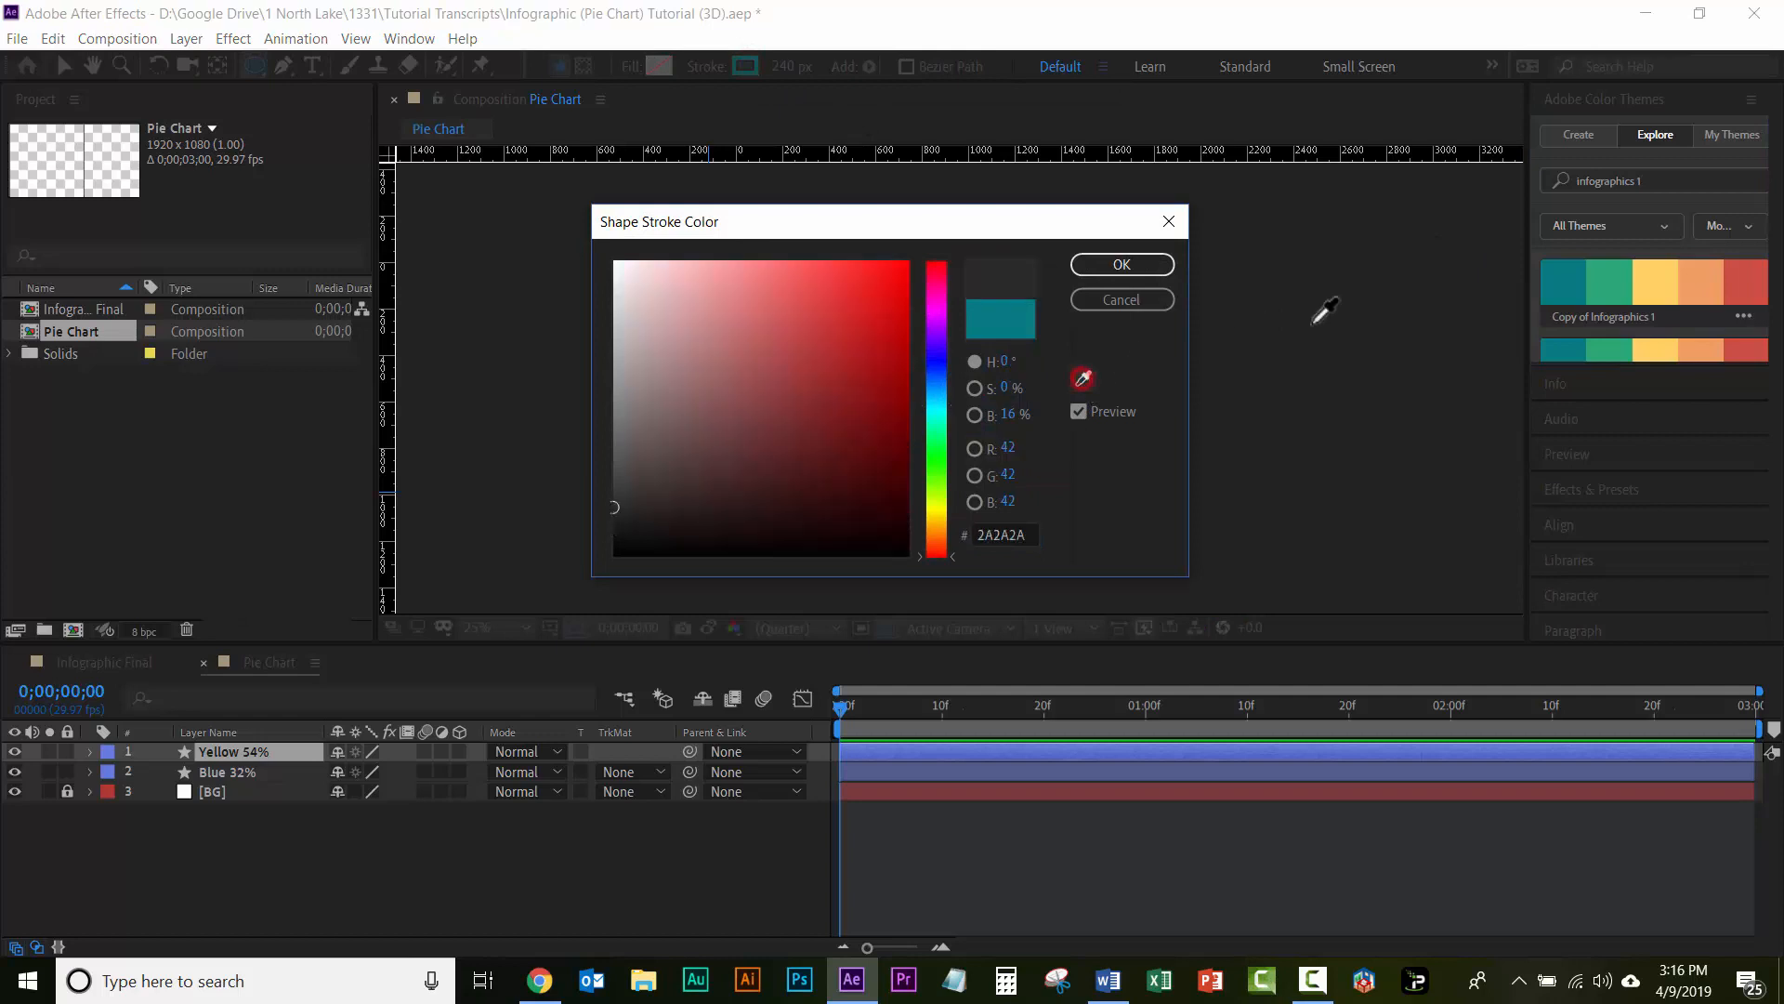
click(1655, 283)
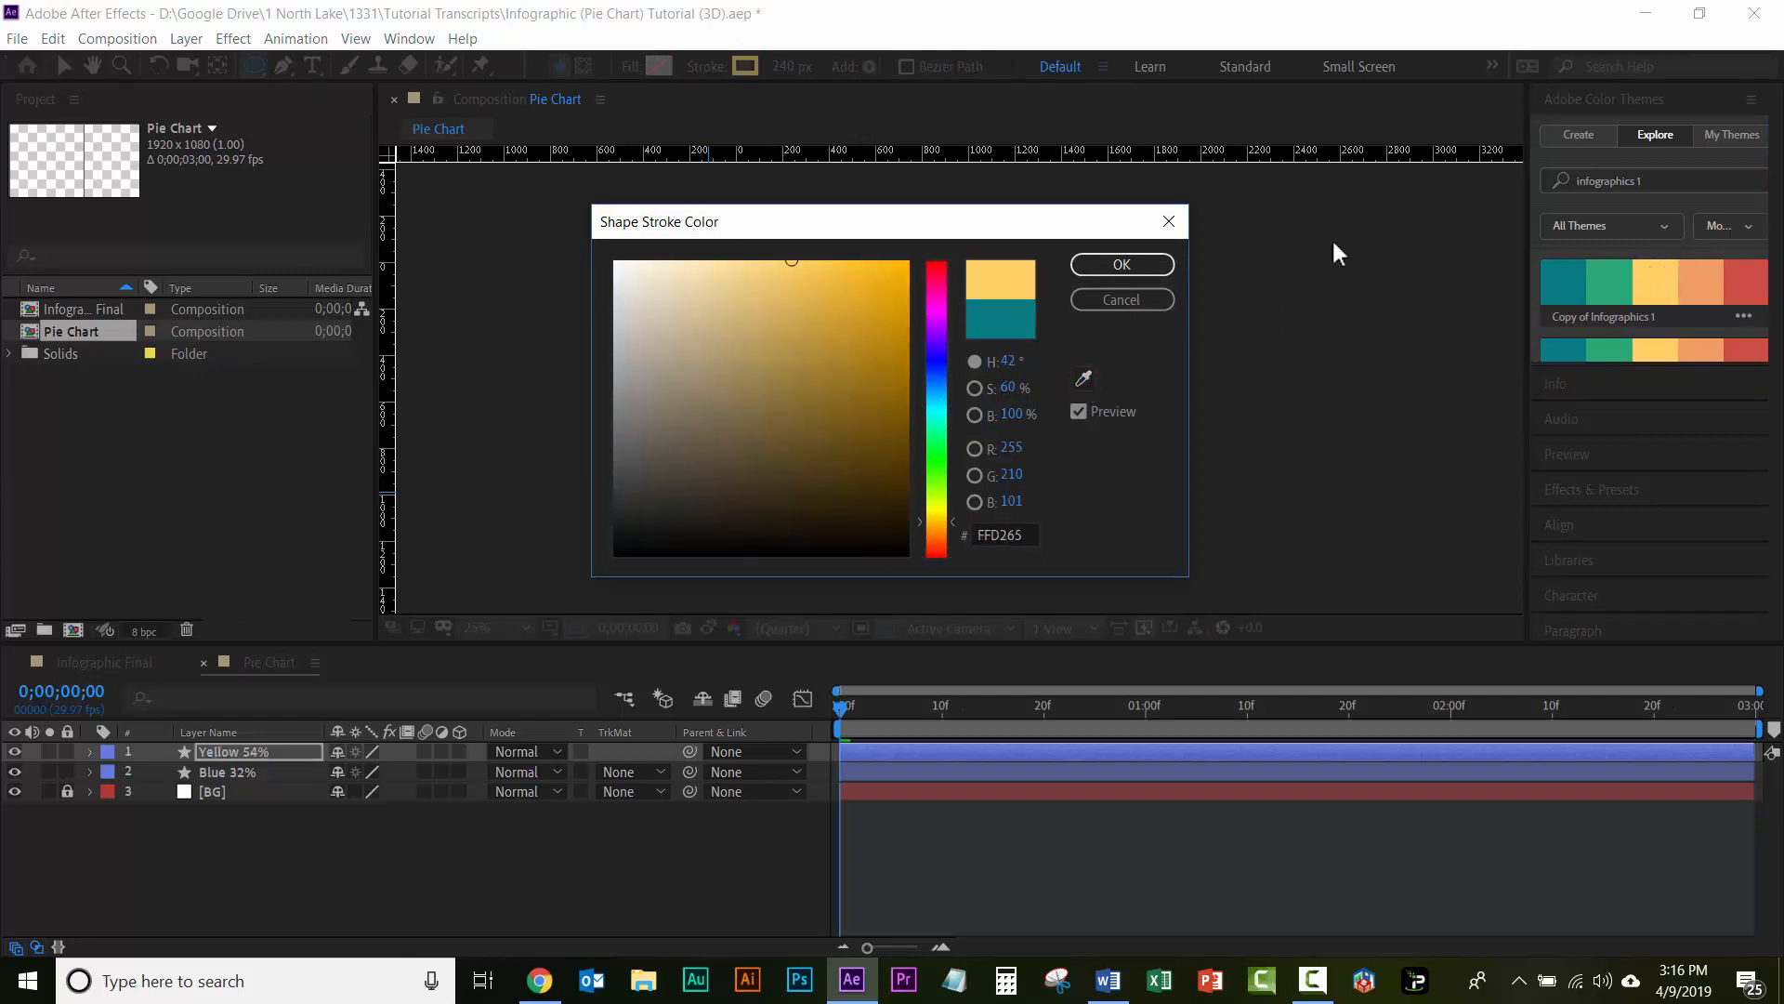
click(1125, 267)
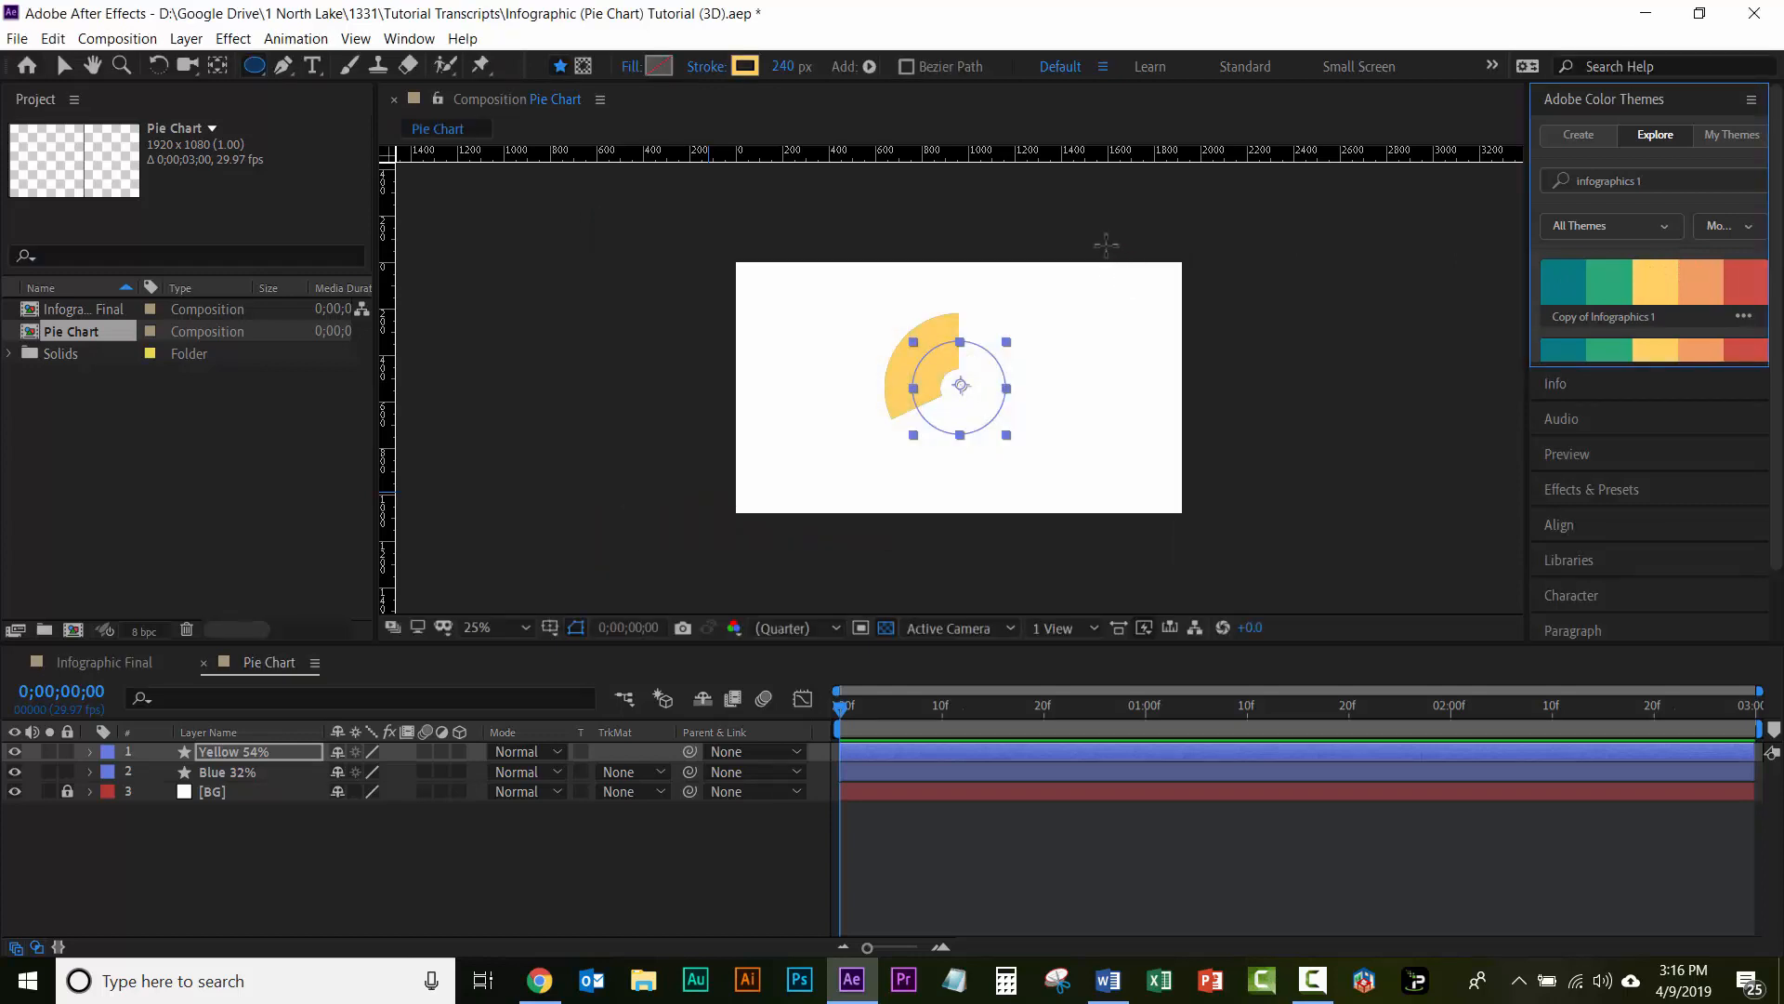
Step: Set the Trim Paths Start keyframe of the Yellow 54% layer to 46%
click(227, 753)
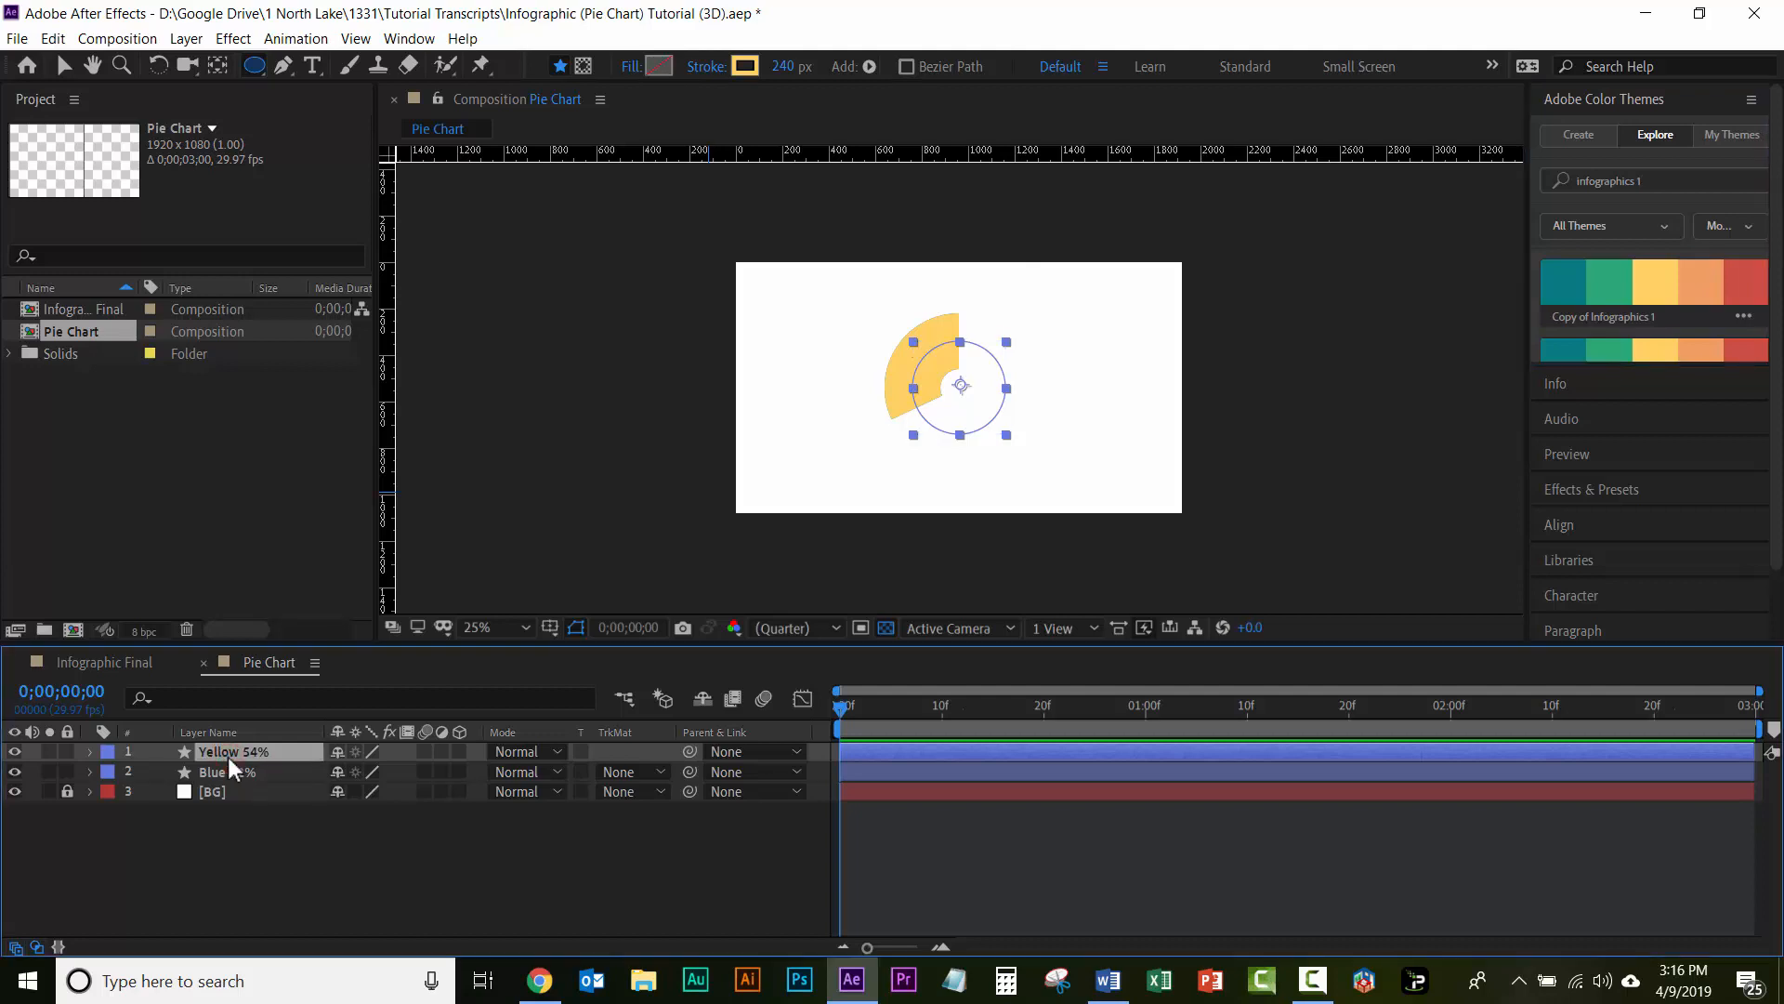
key(u)
key(u)
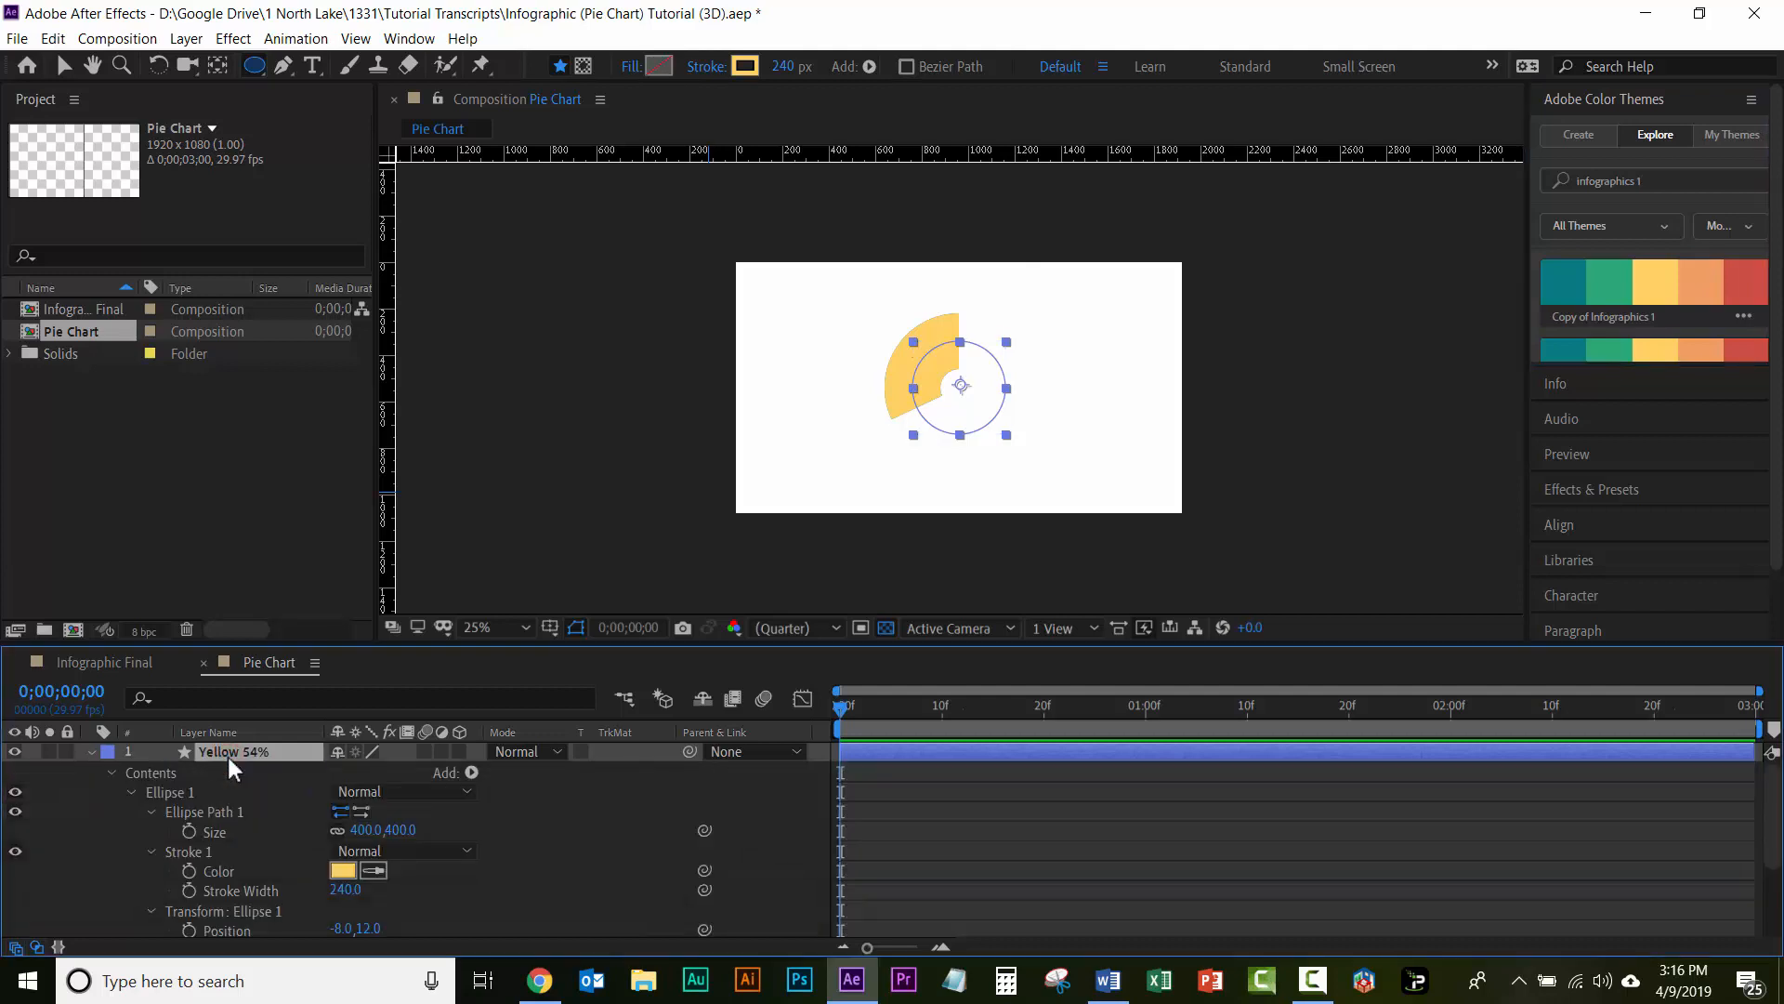
scroll(264, 792, down, 3)
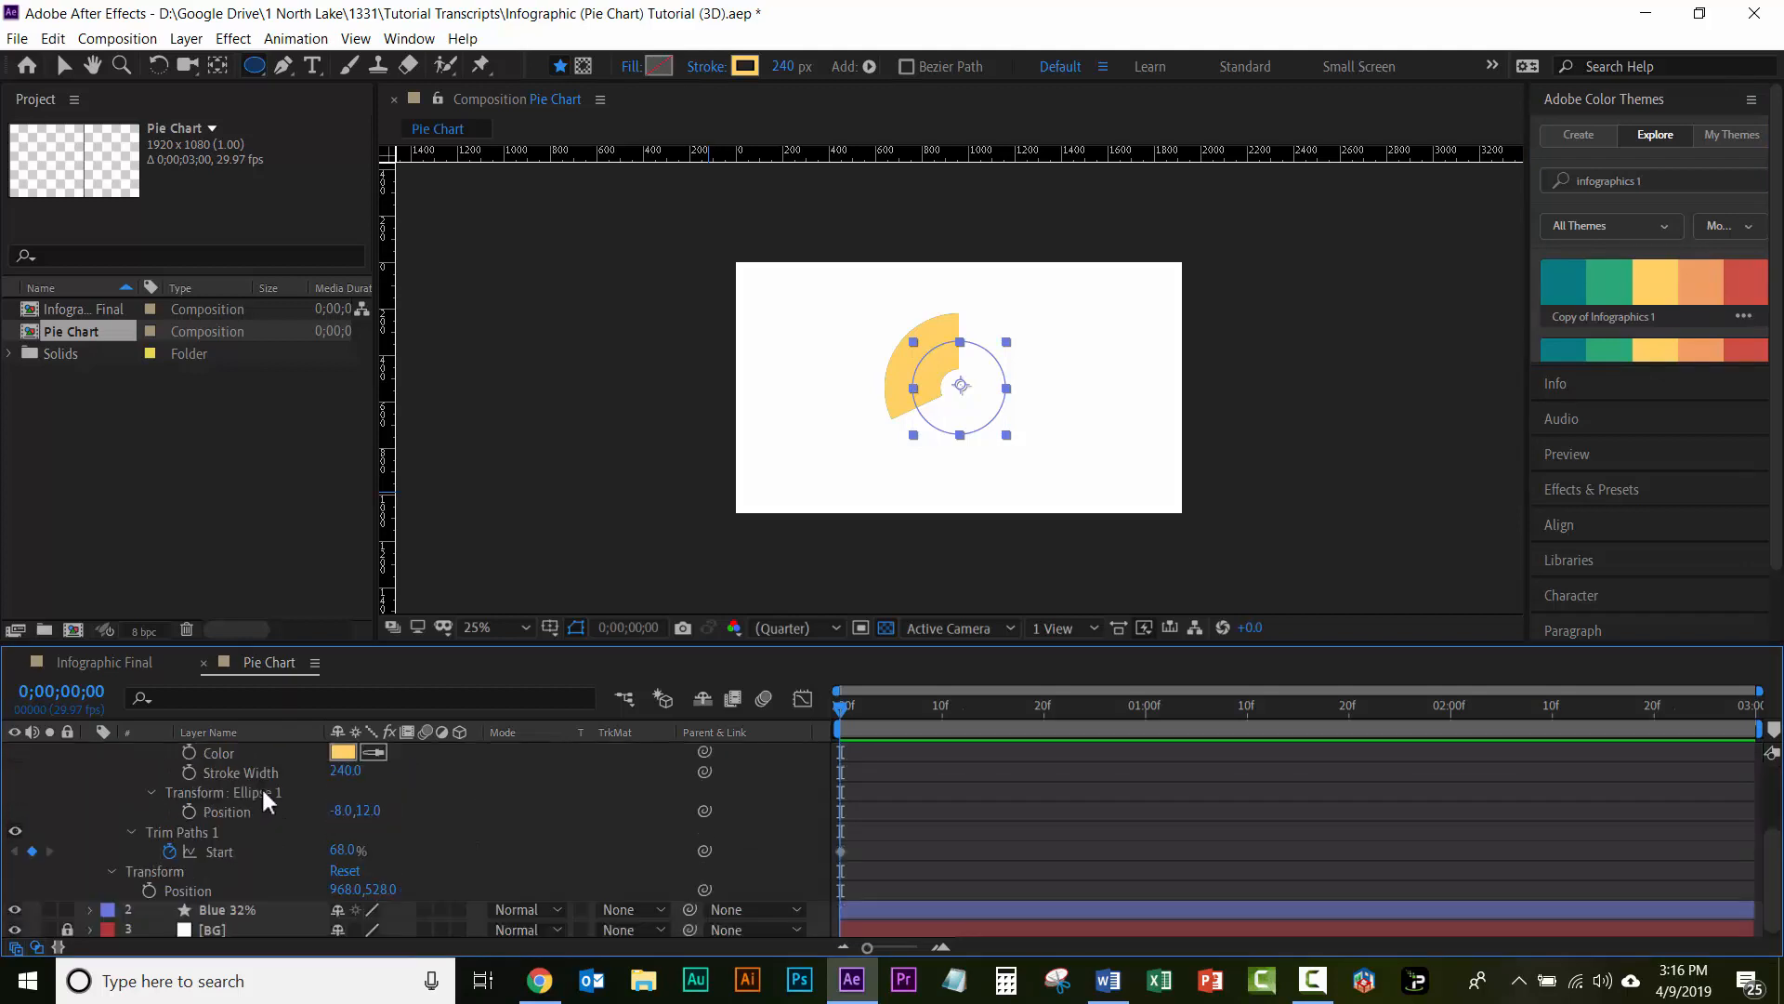
click(336, 850)
text(46)
key(Return)
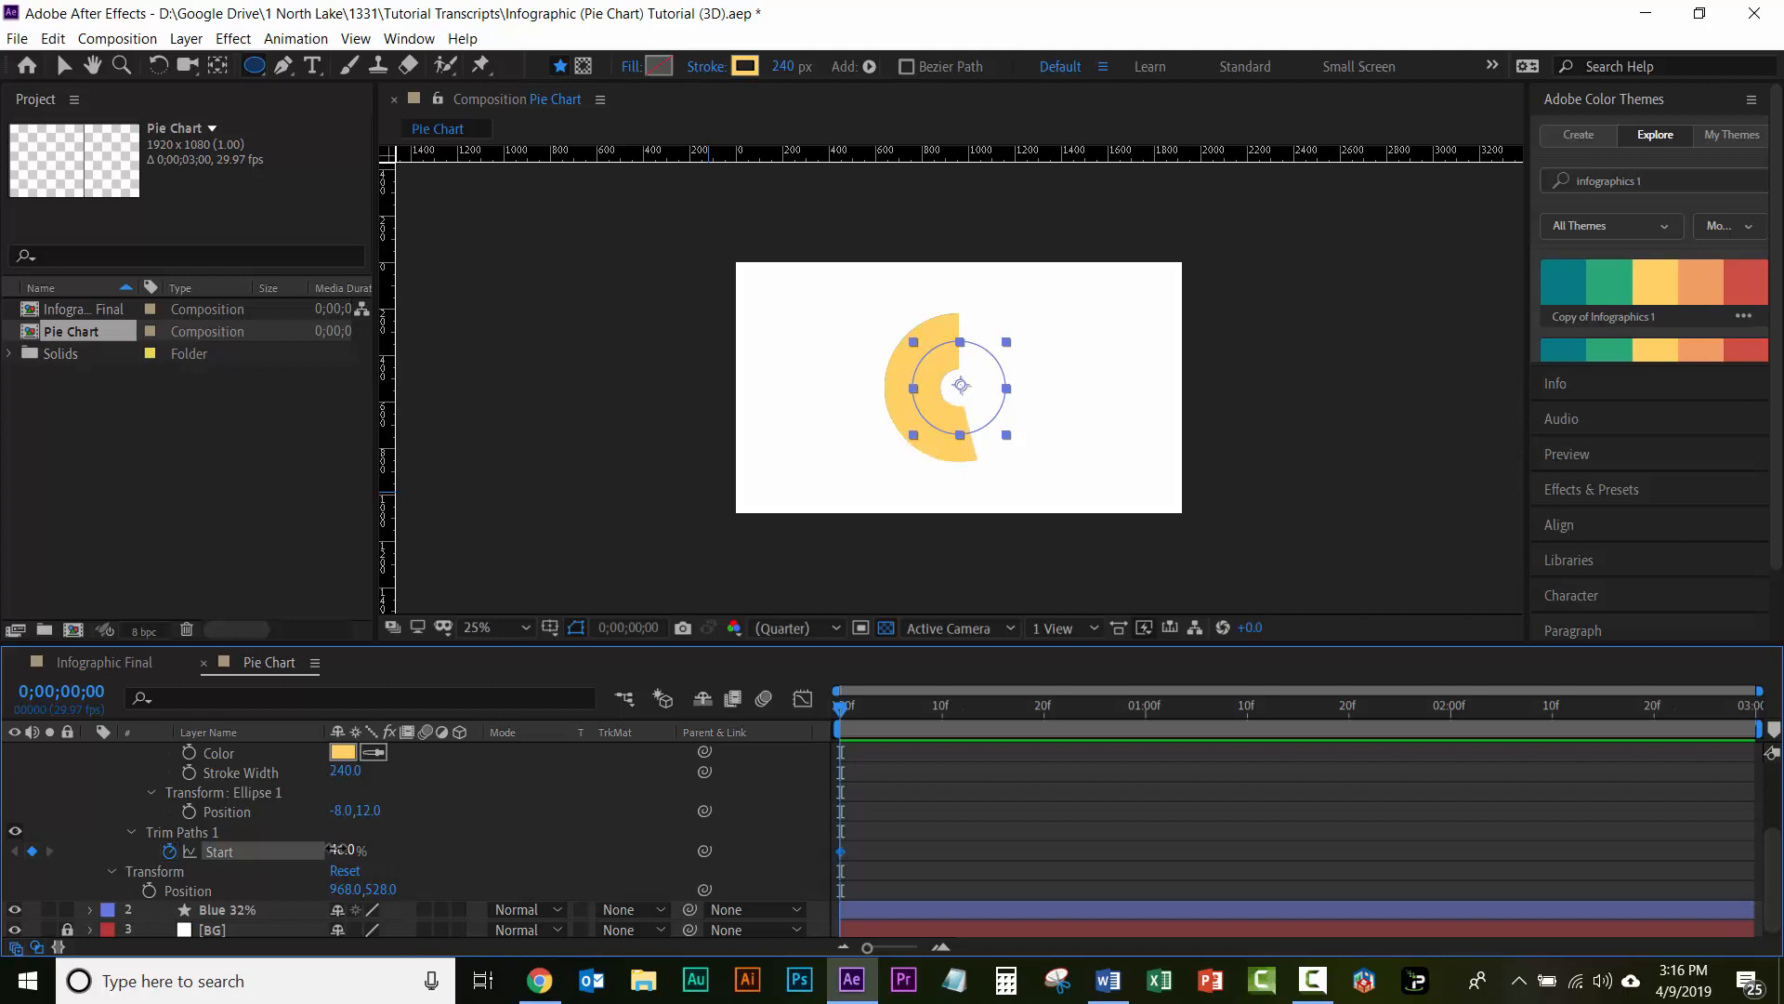
Step: Set the Yellow 54% layer's Trim Paths Offset to -115° and collapse the layer's properties
click(132, 831)
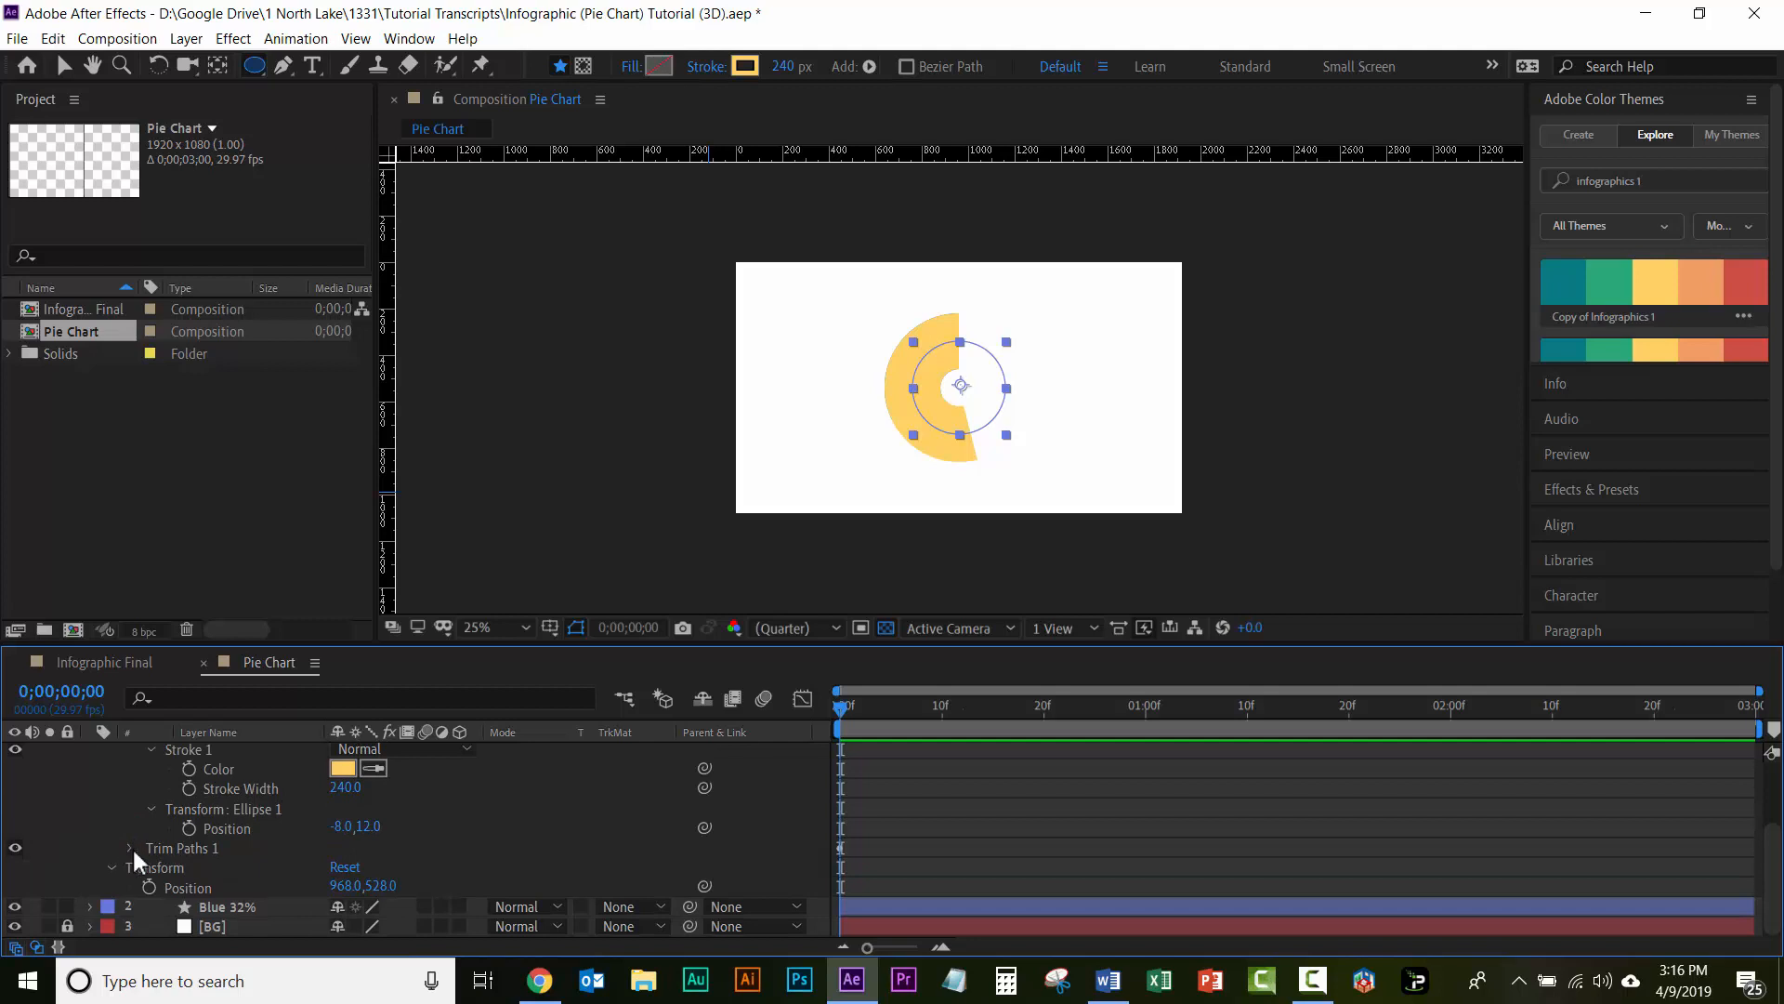
click(131, 847)
scroll(264, 849, down, 1)
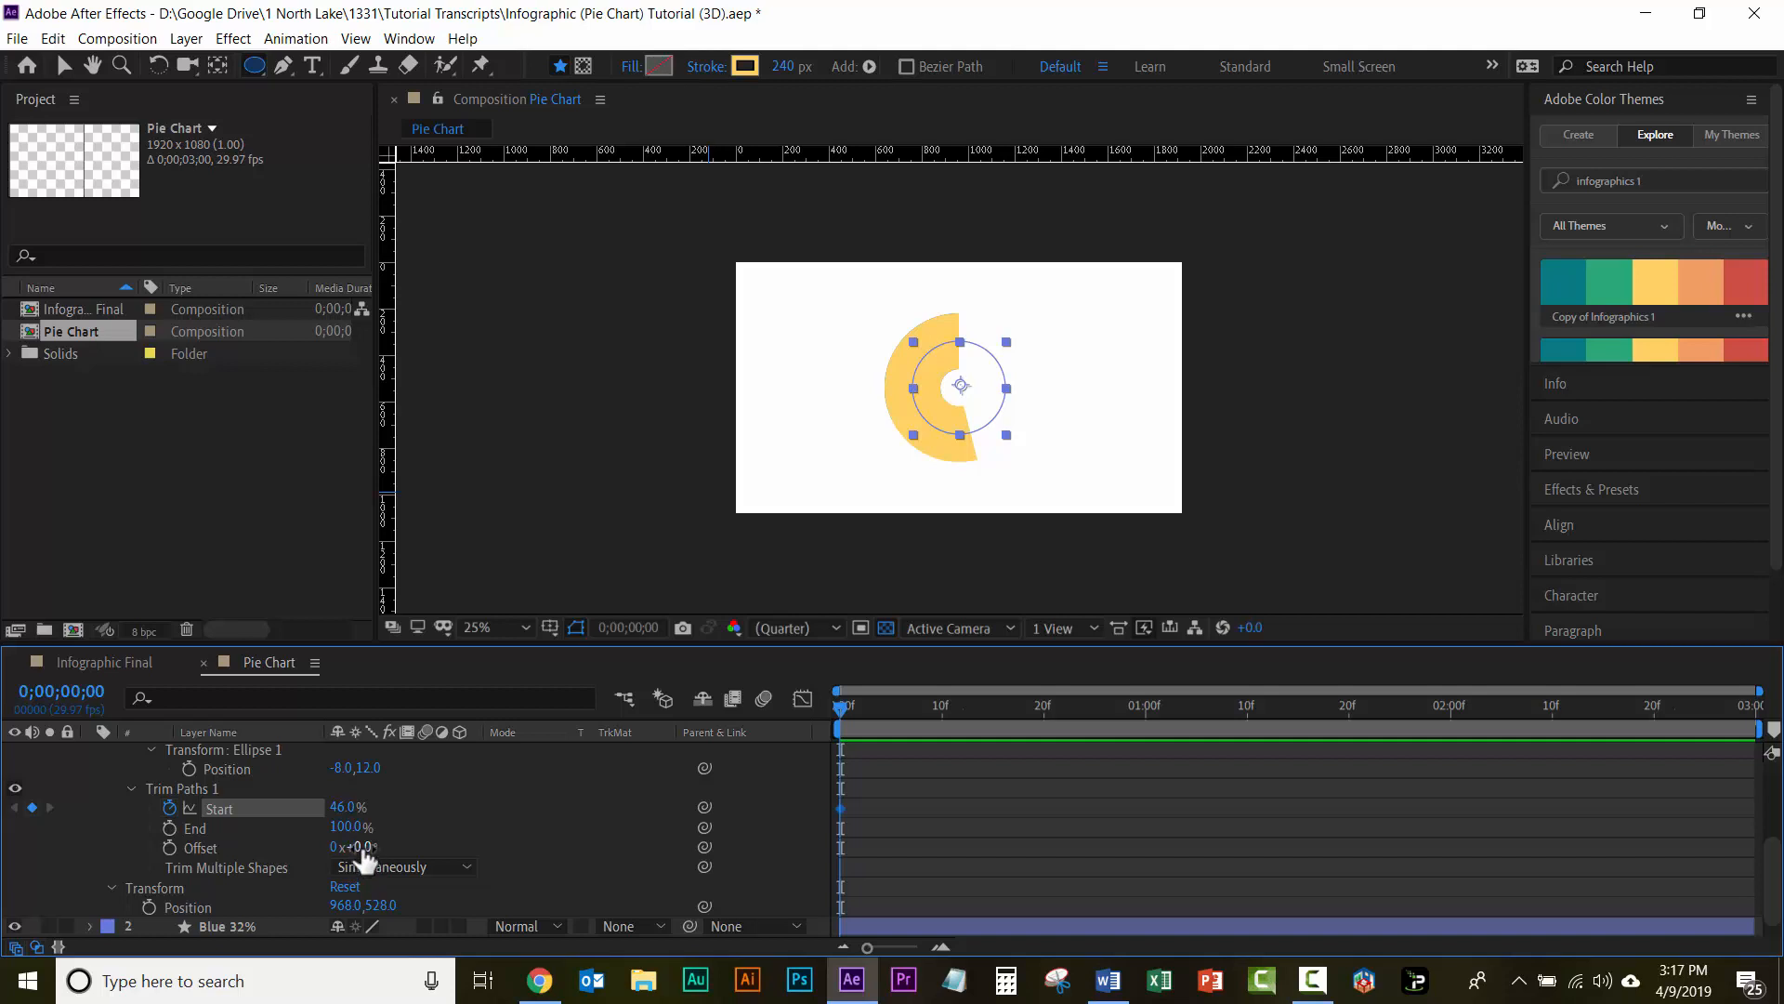
drag(363, 860, 238, 860)
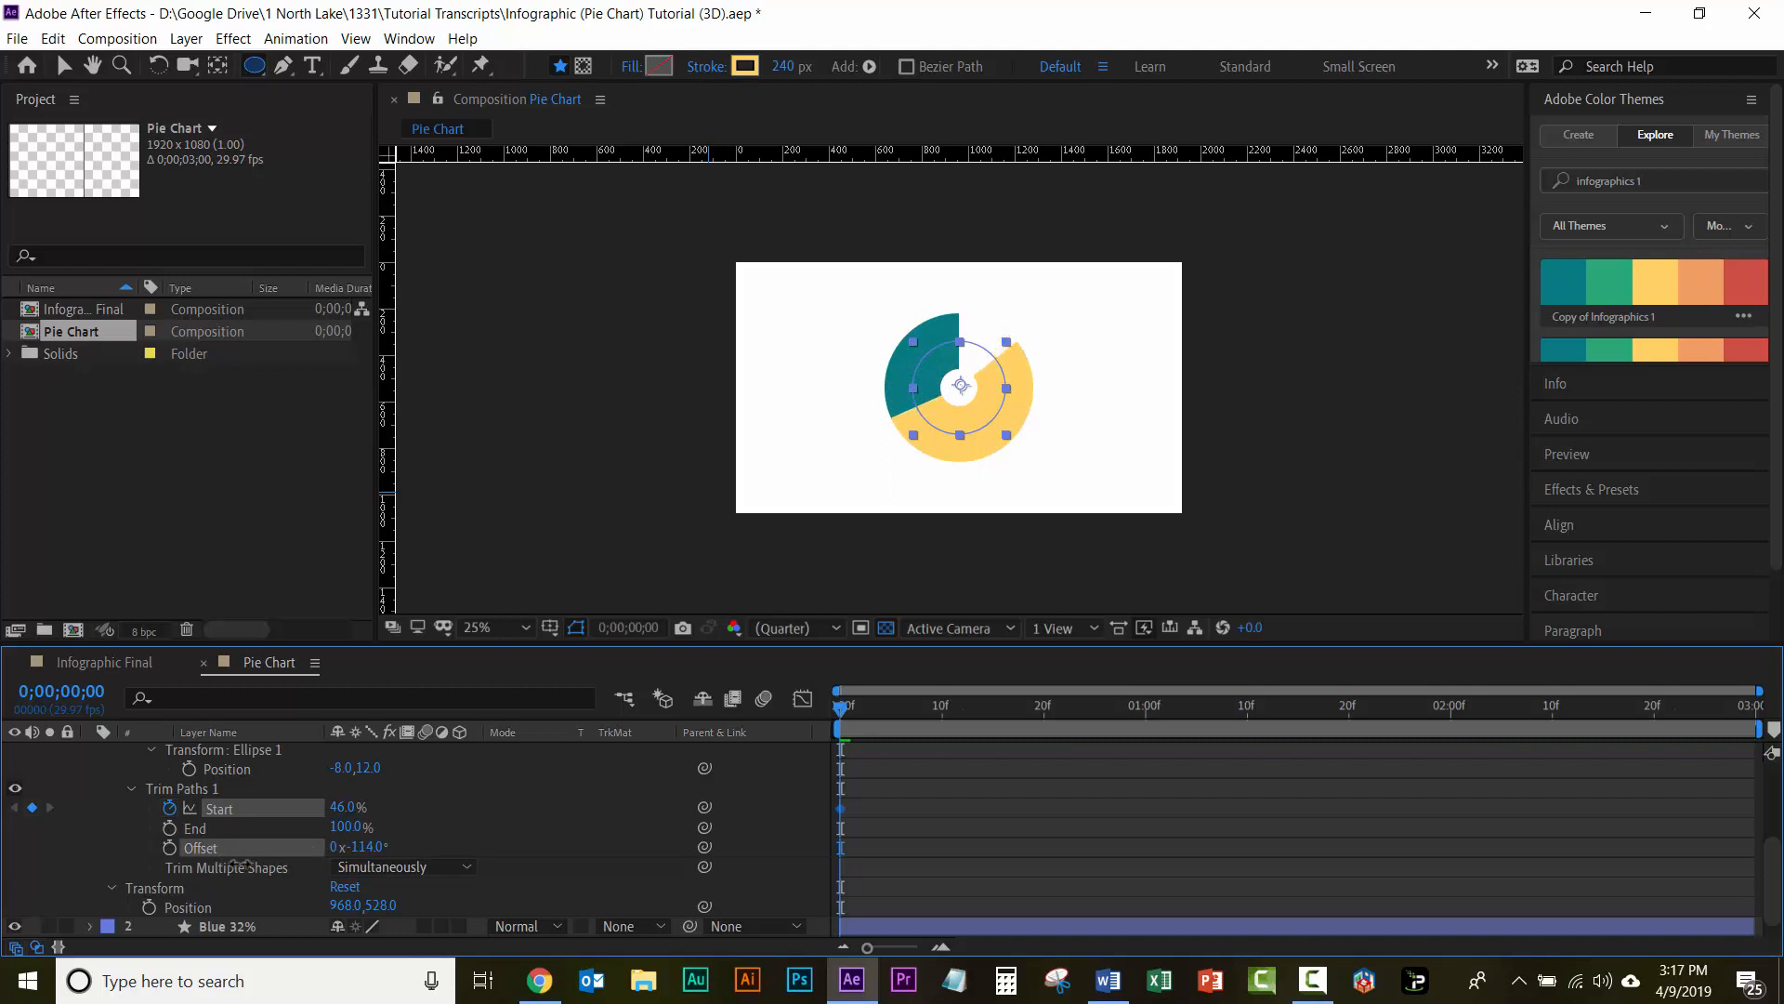
drag(240, 863, 239, 862)
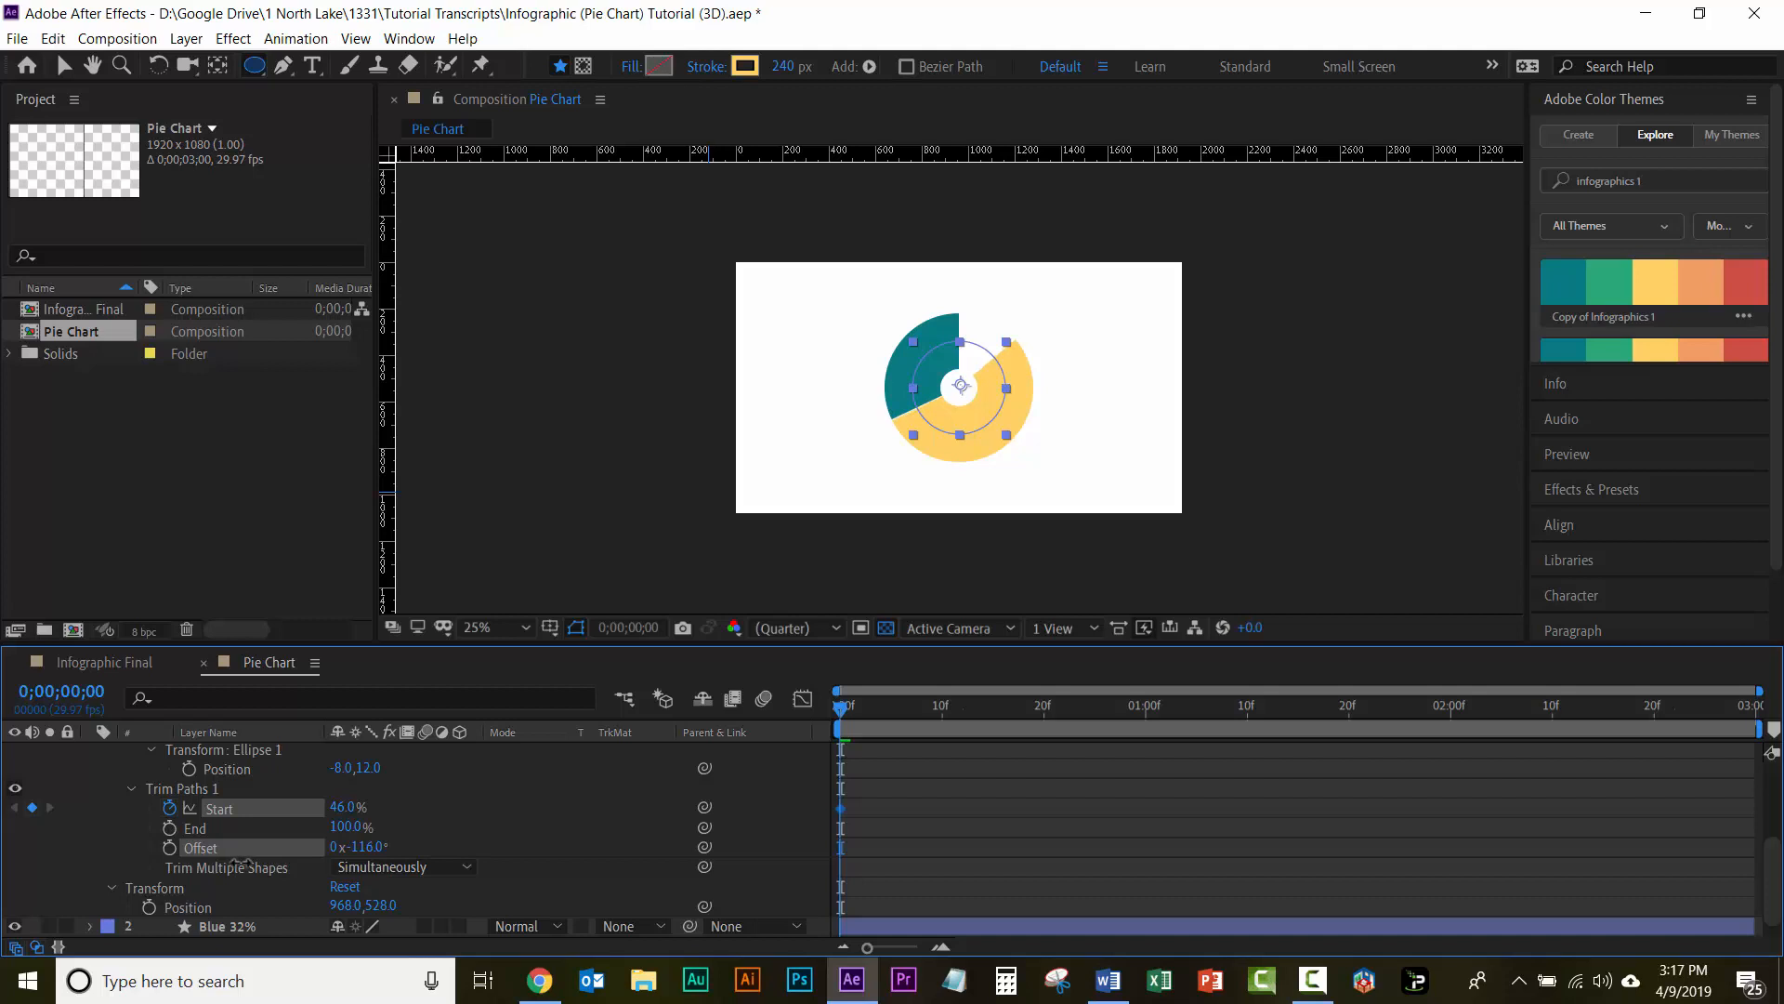
click(367, 847)
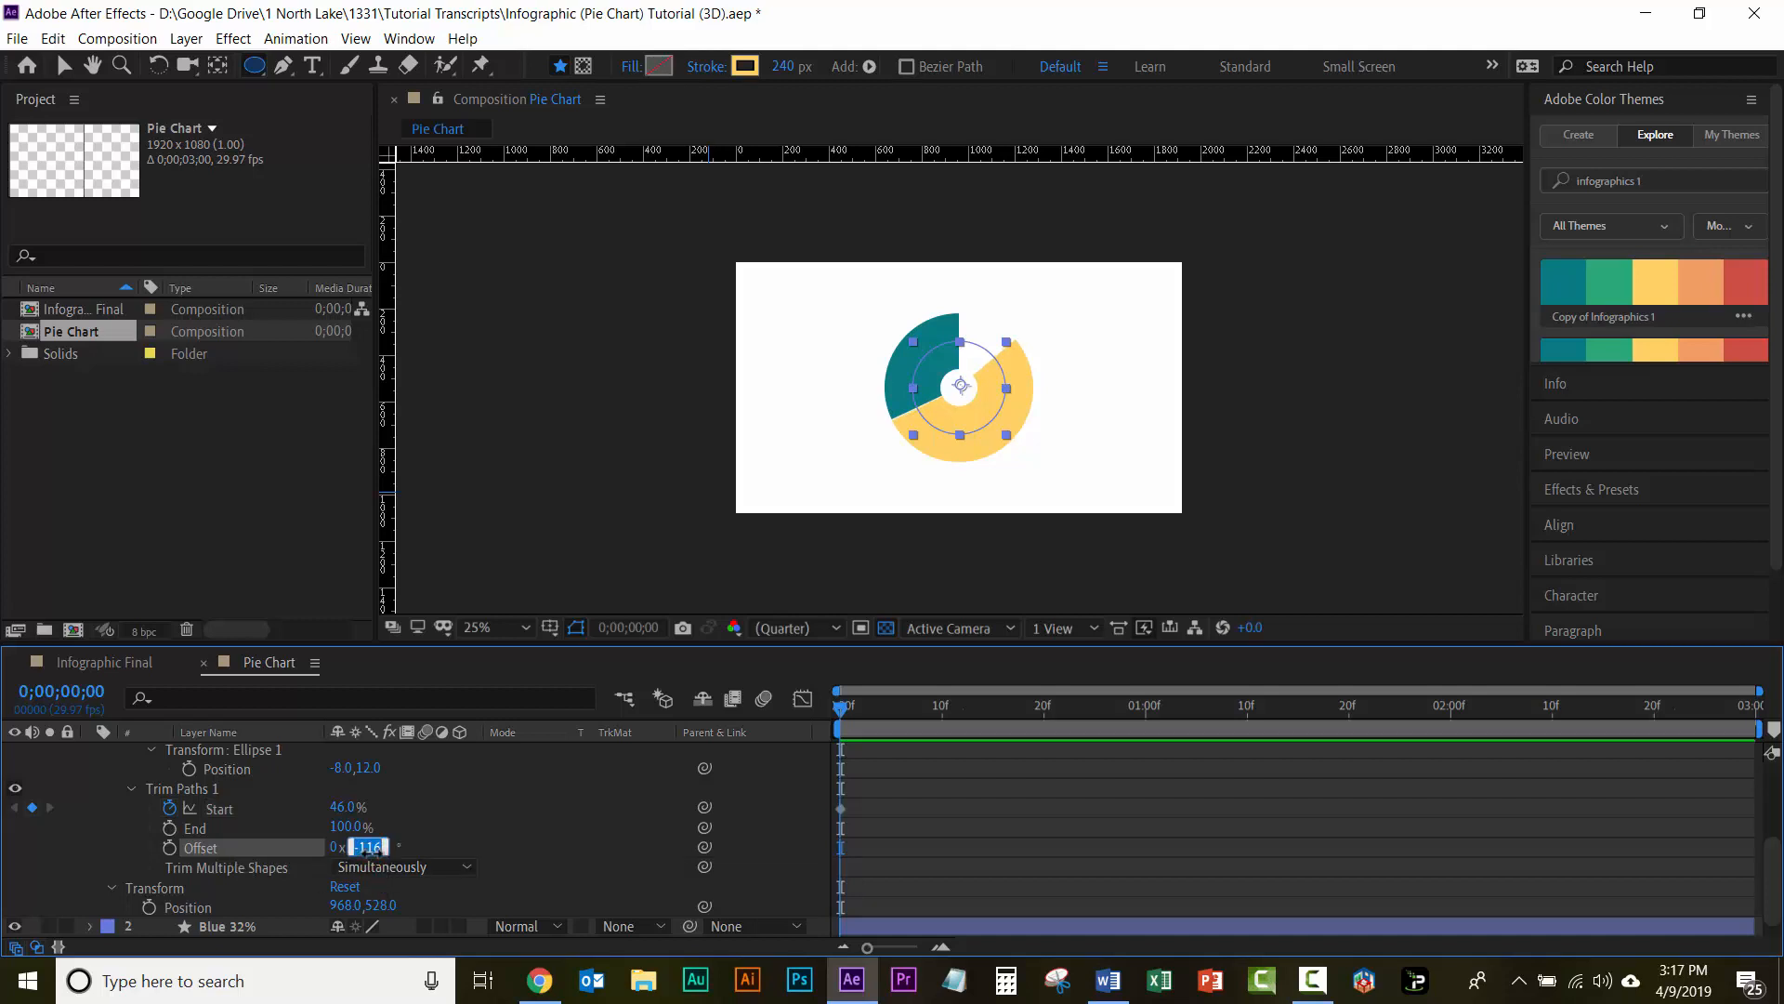
text(-115)
key(Return)
key(u)
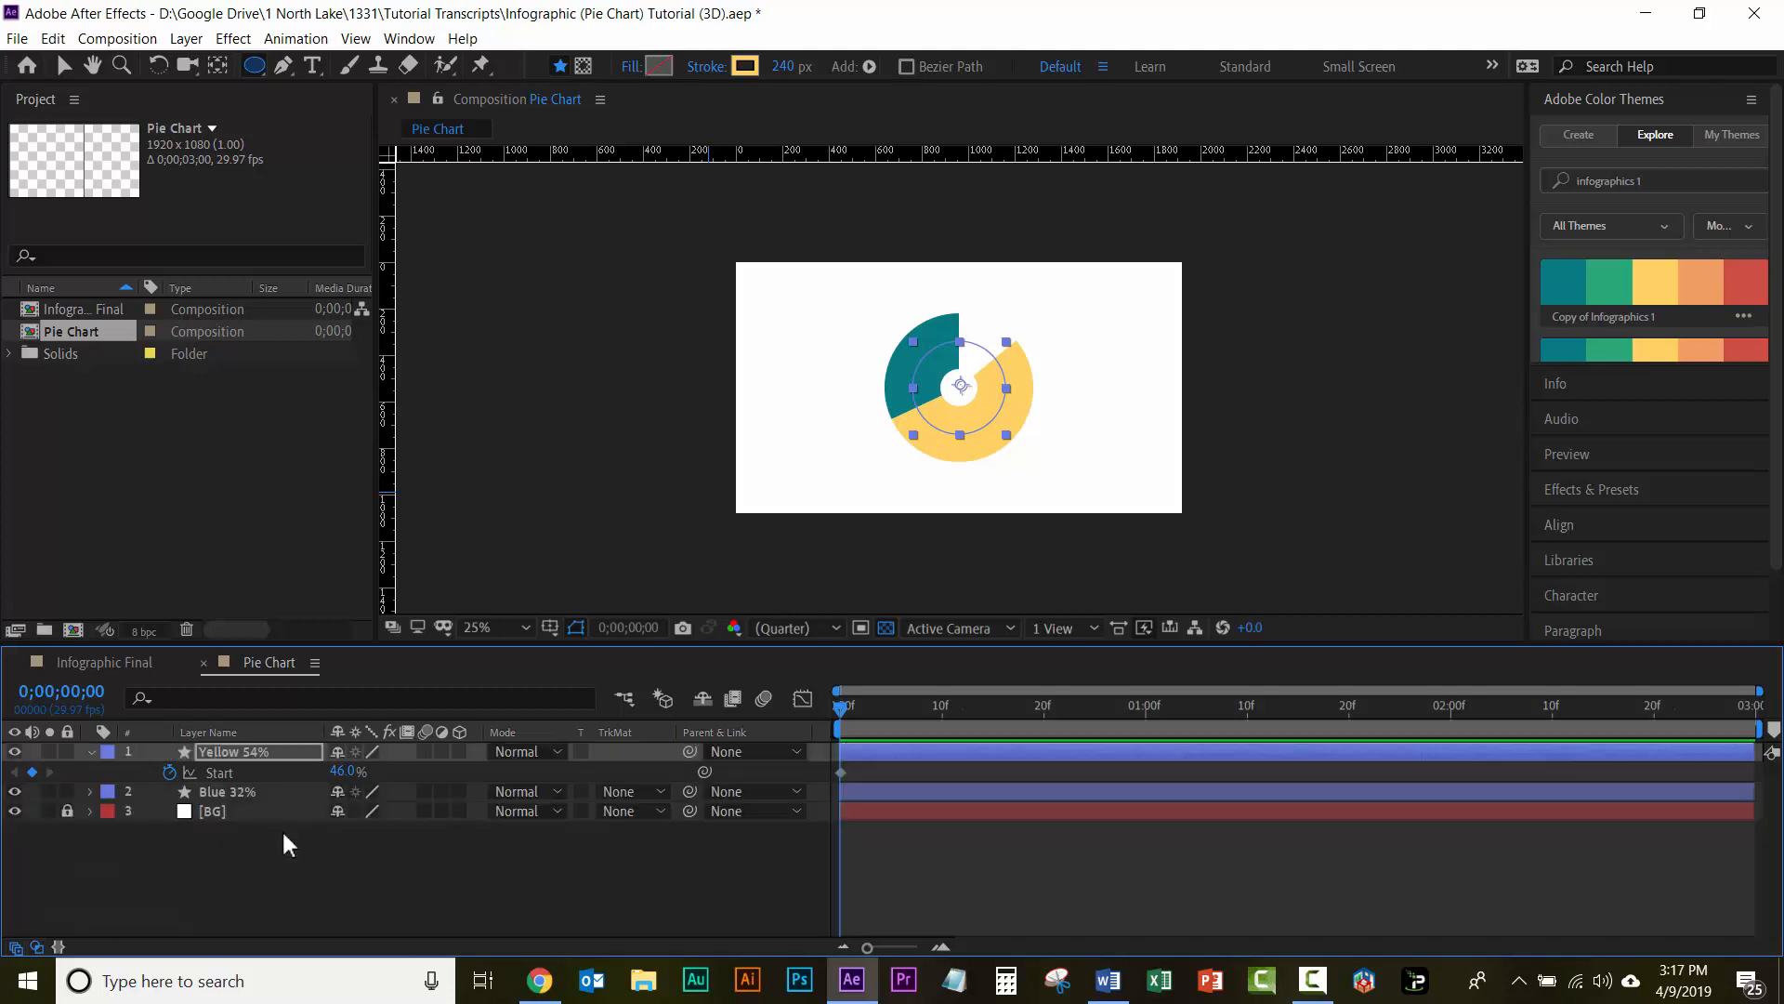
key(u)
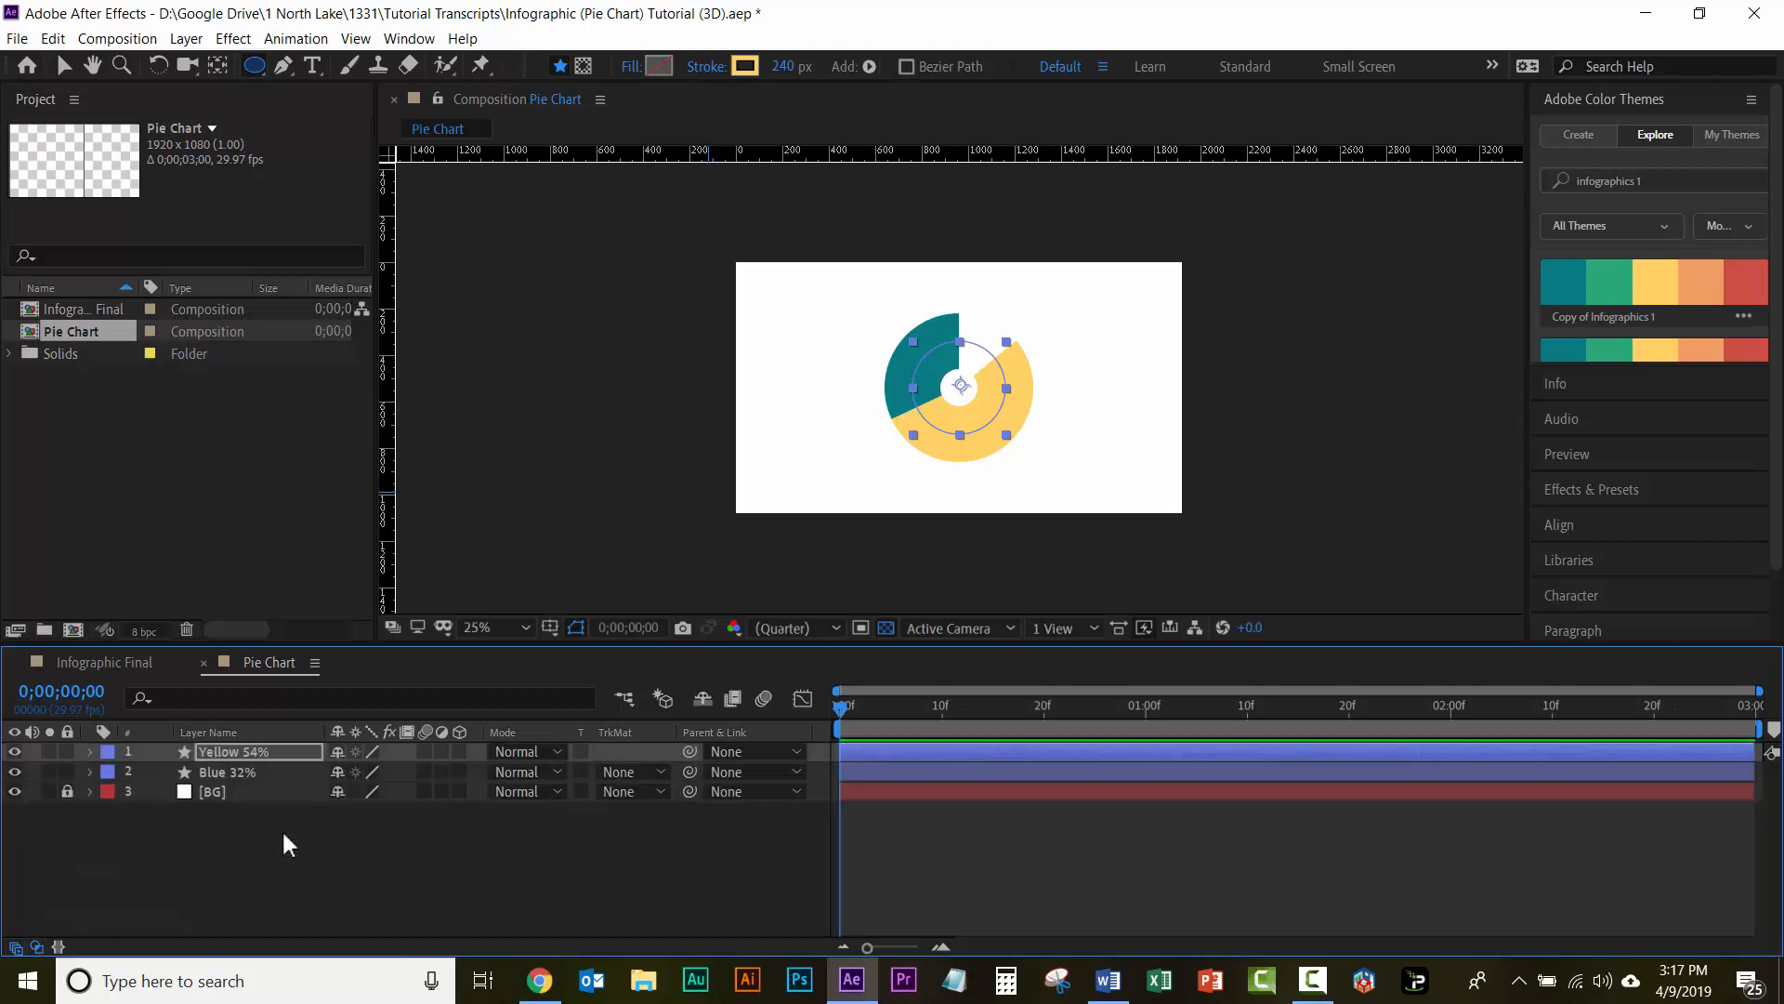
key(u)
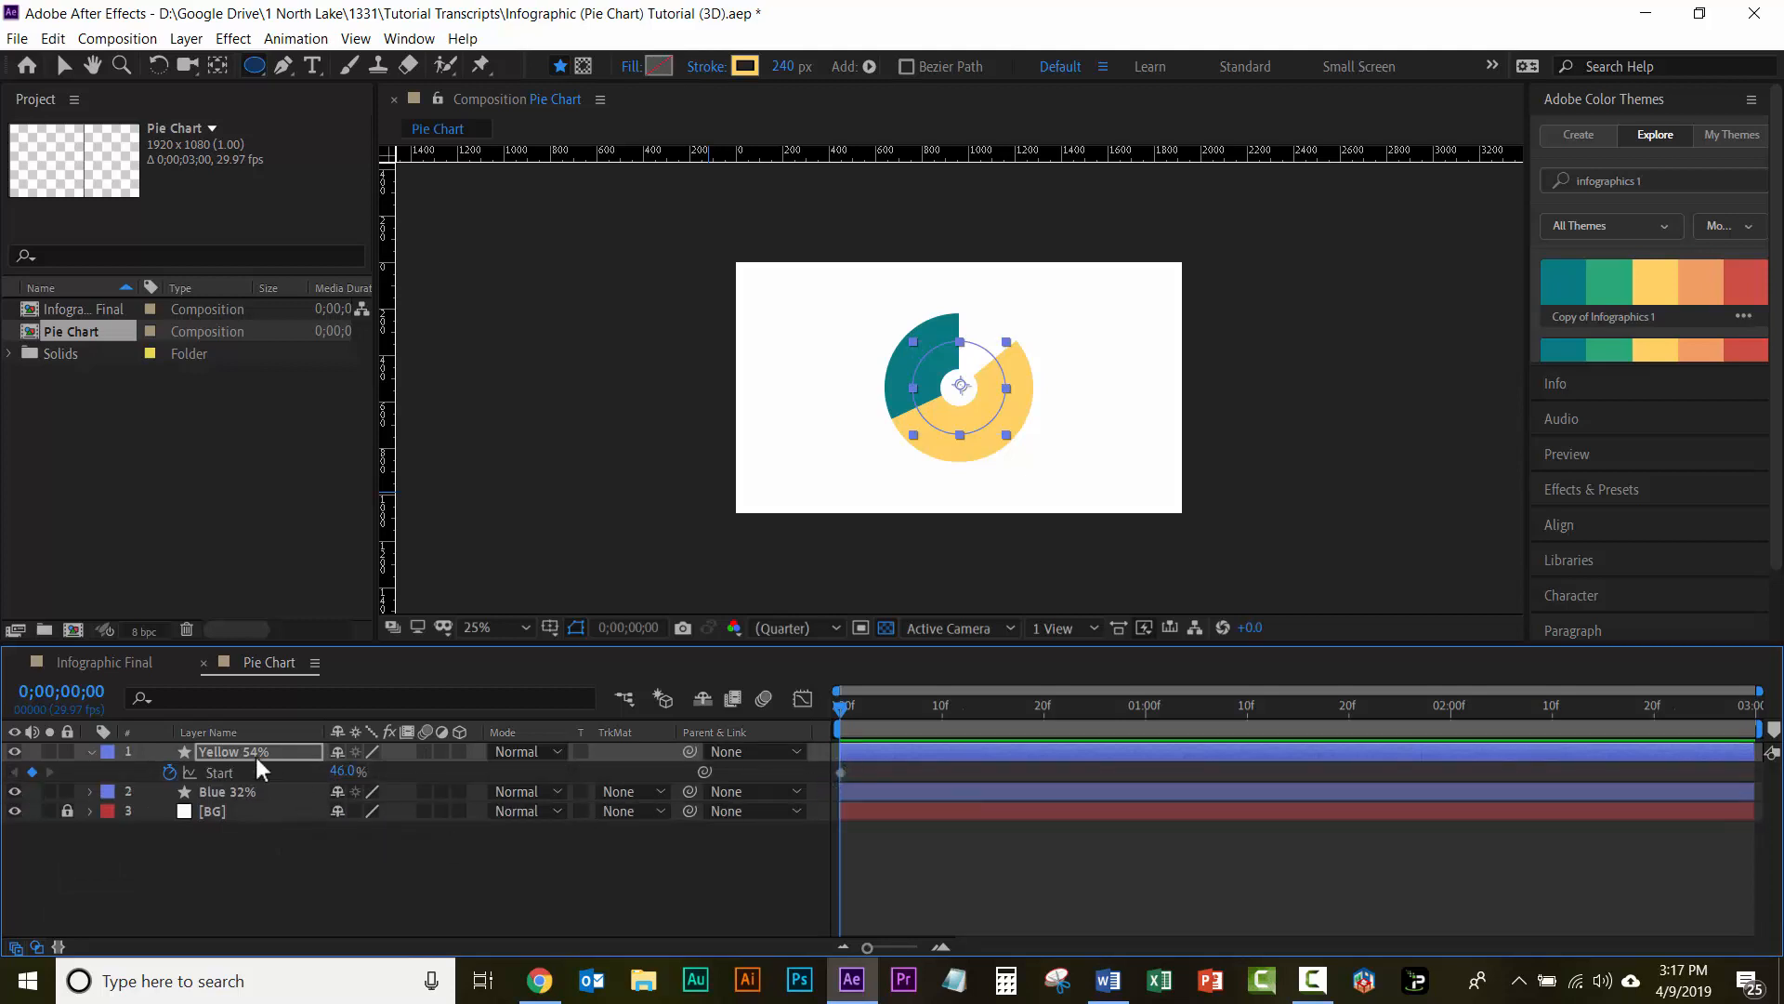
key(u)
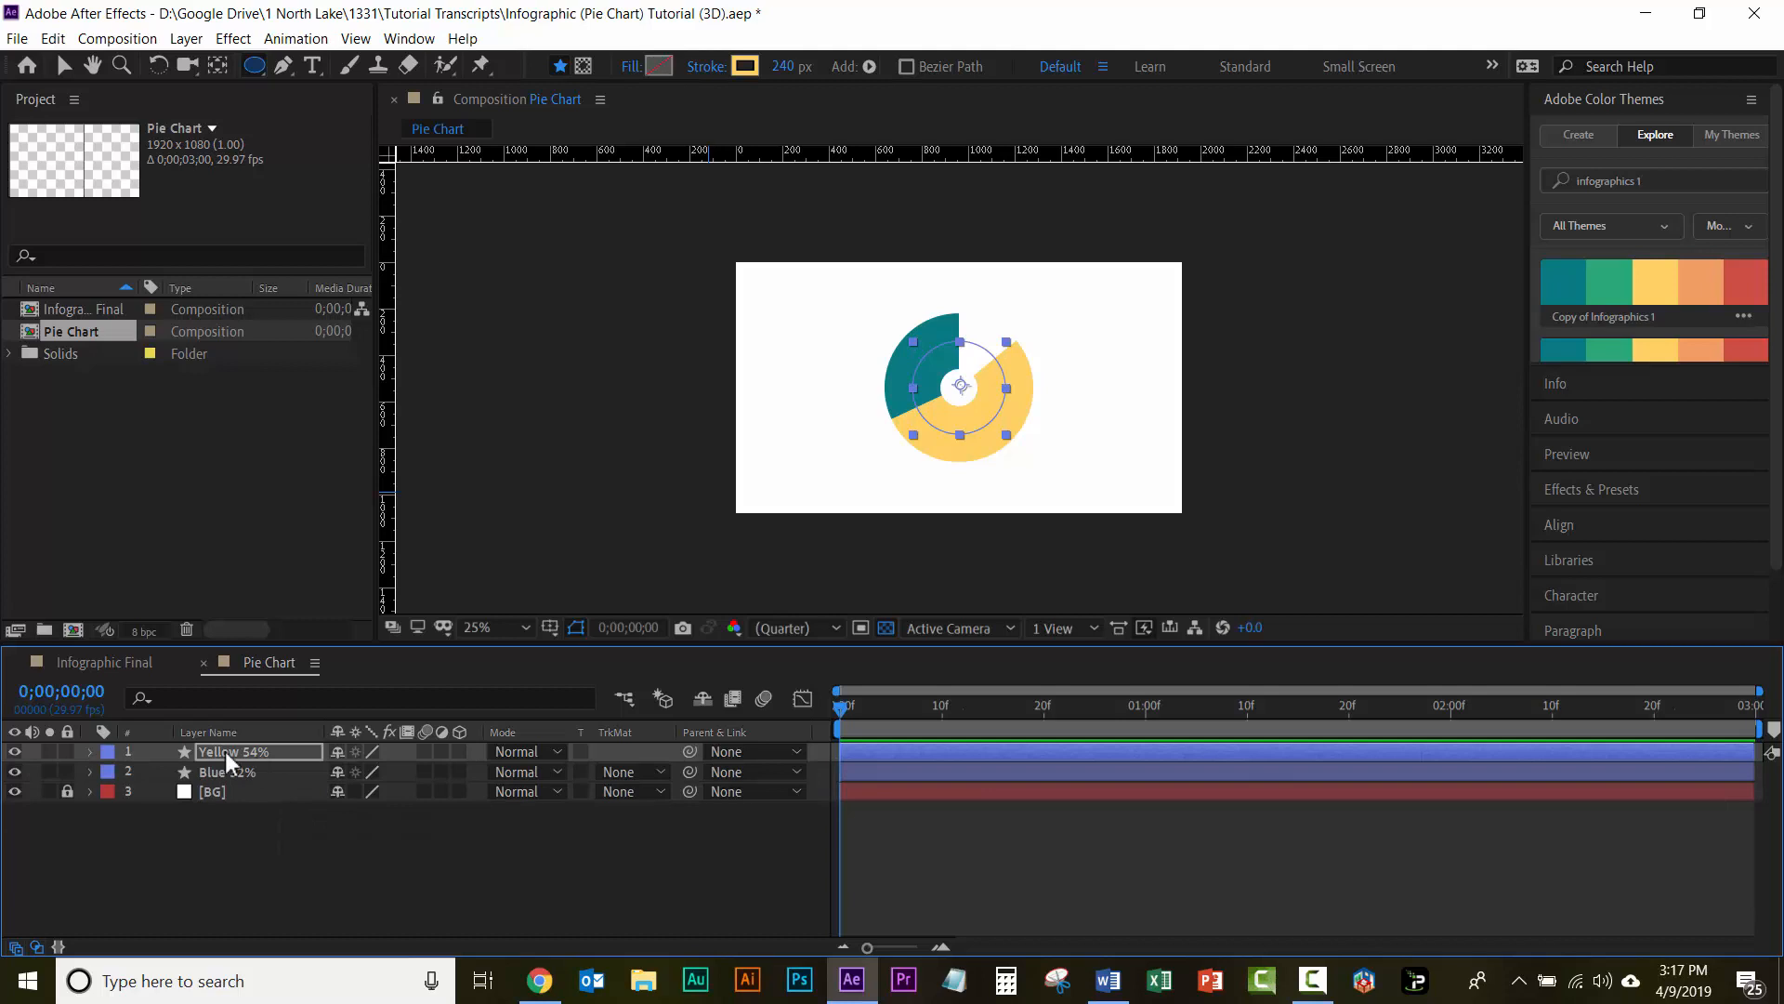
Step: Duplicate the Yellow 54% layer and rename the copy as Red 14%
click(225, 751)
key(ctrl+d)
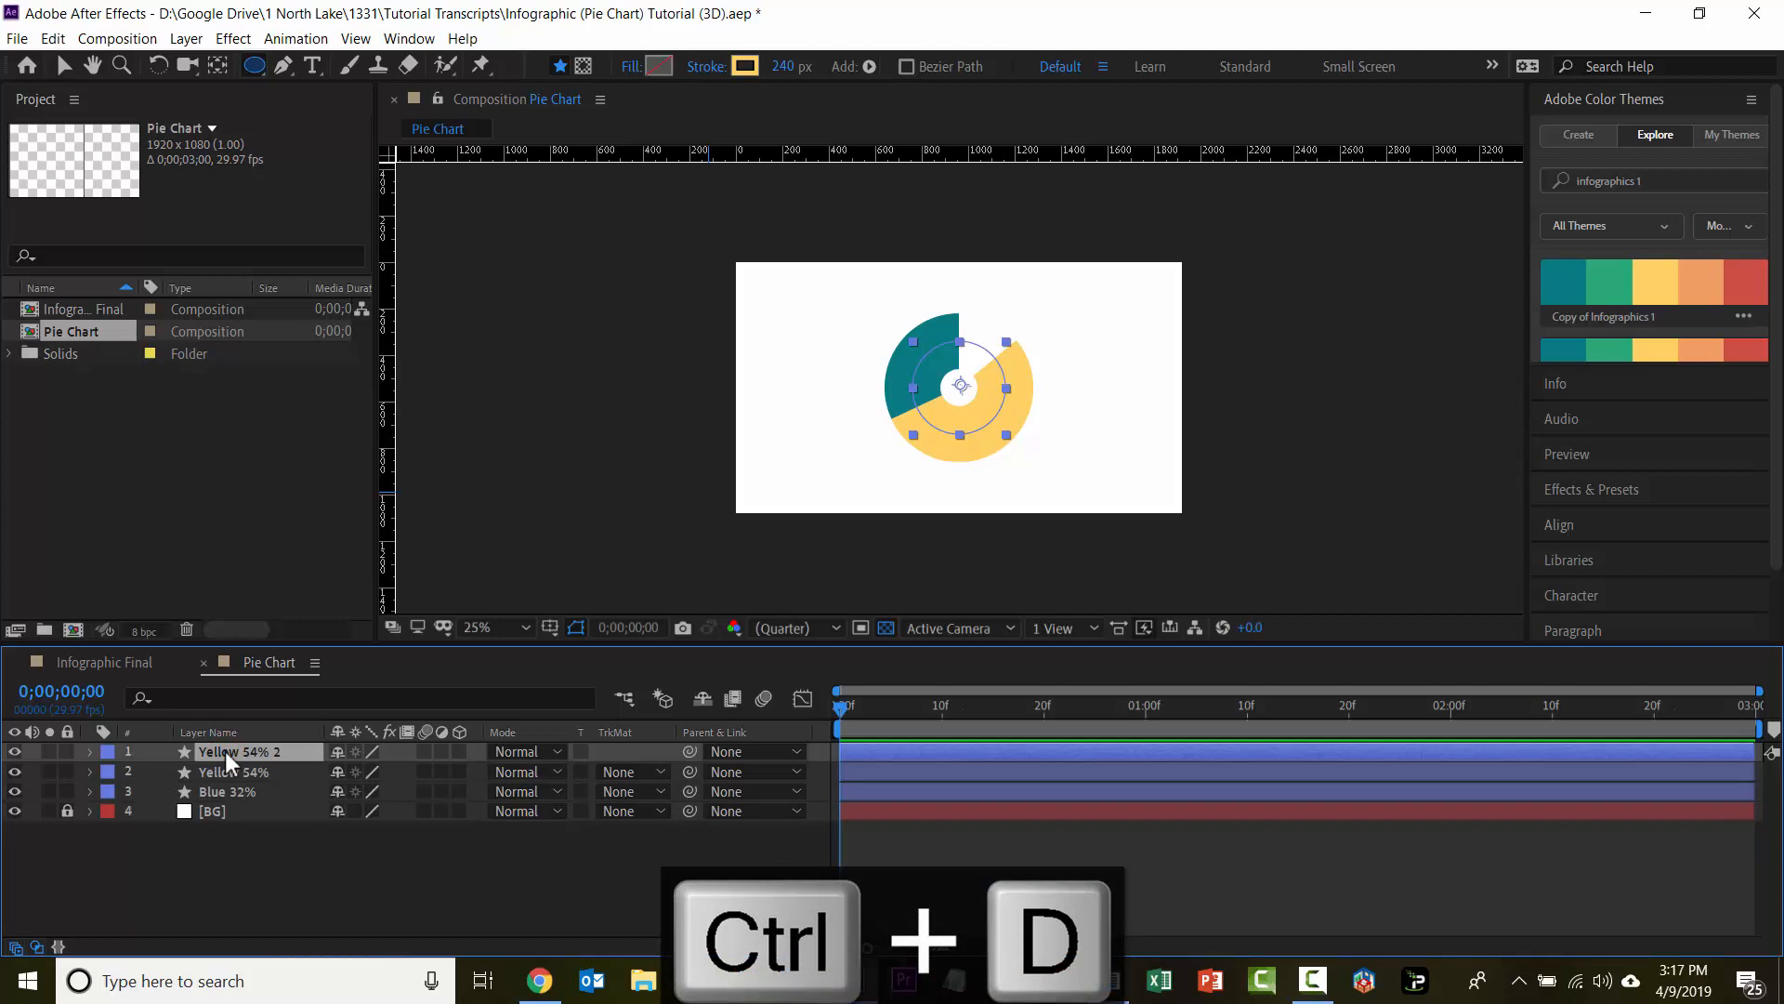
key(Return)
text(Red 14%)
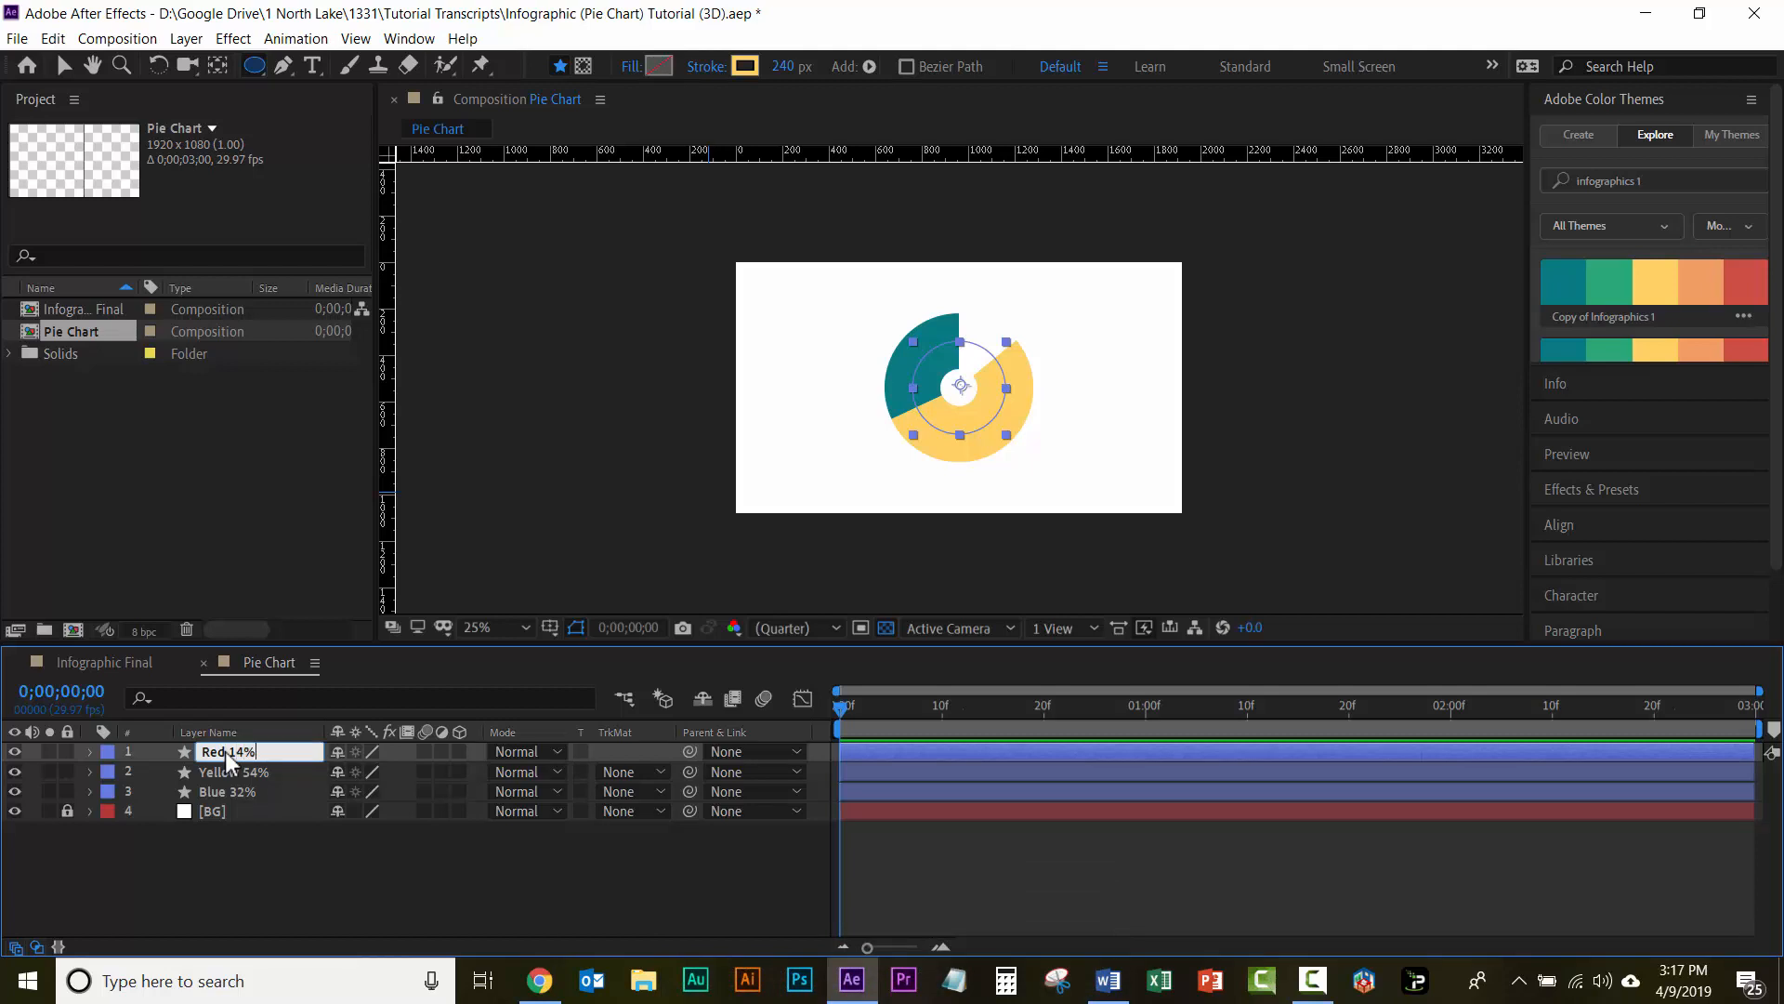
key(Return)
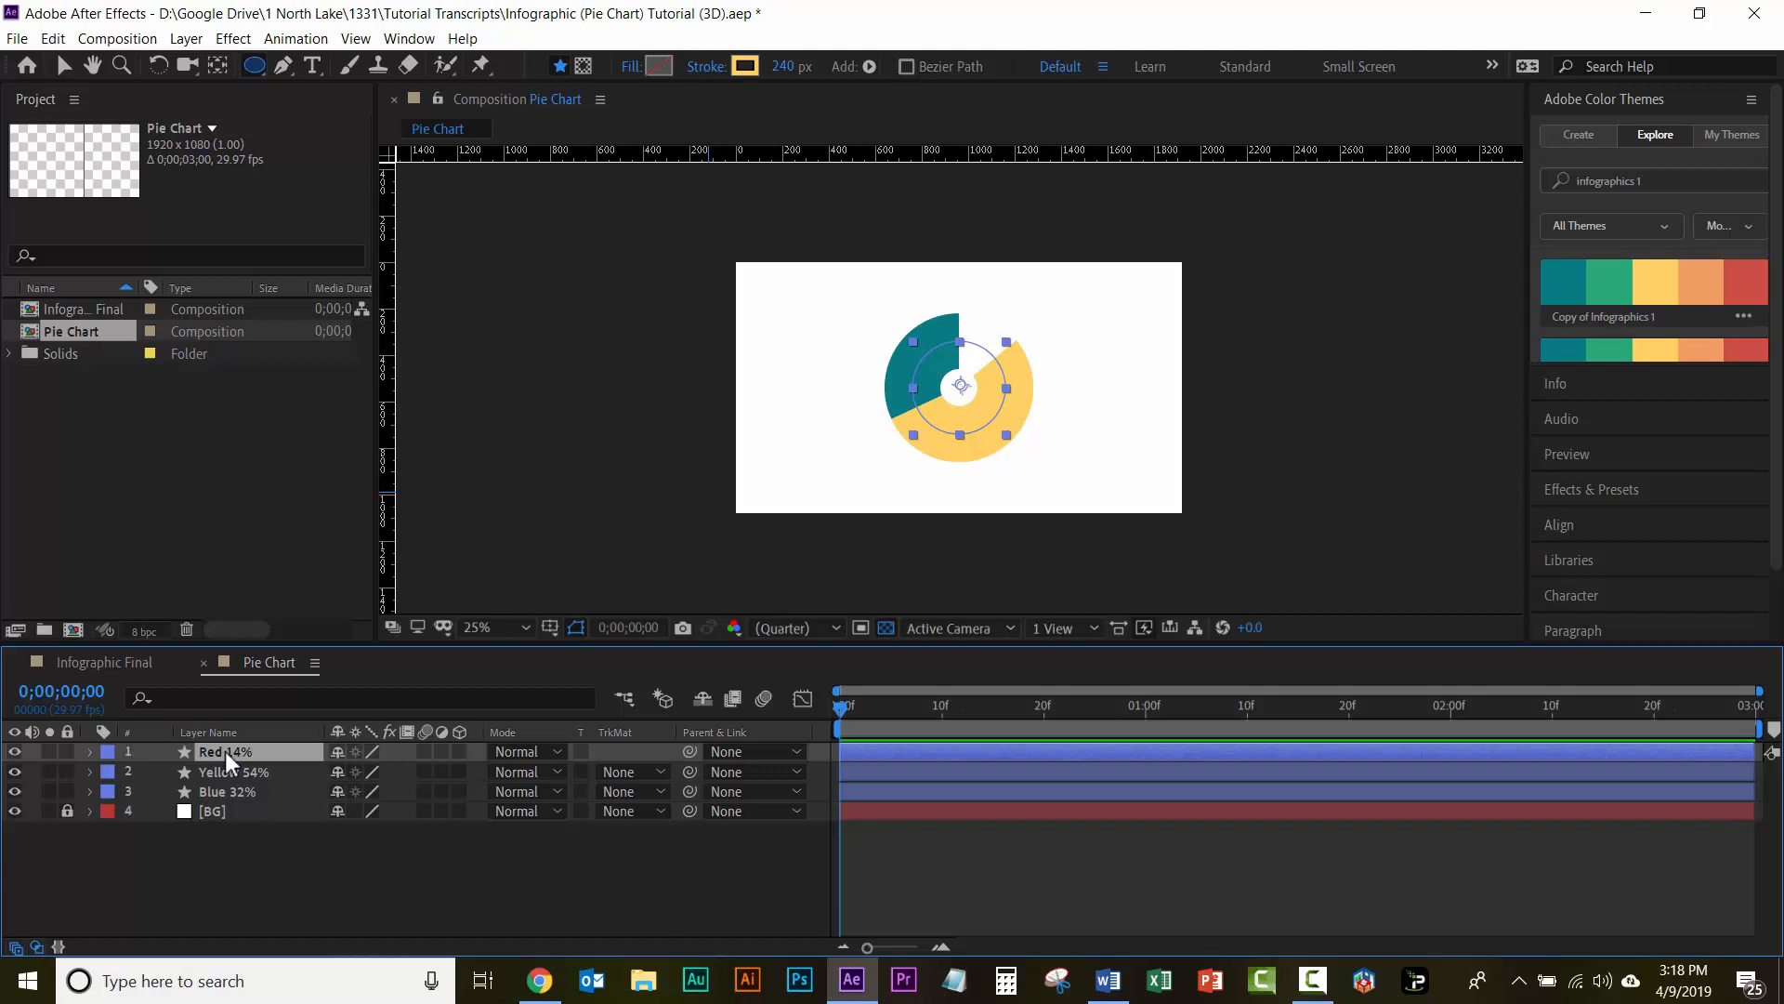
Step: Set the Red 14% layer's Trim Paths Start to 85.8% and its Offset to 50.4°
key(u)
key(u)
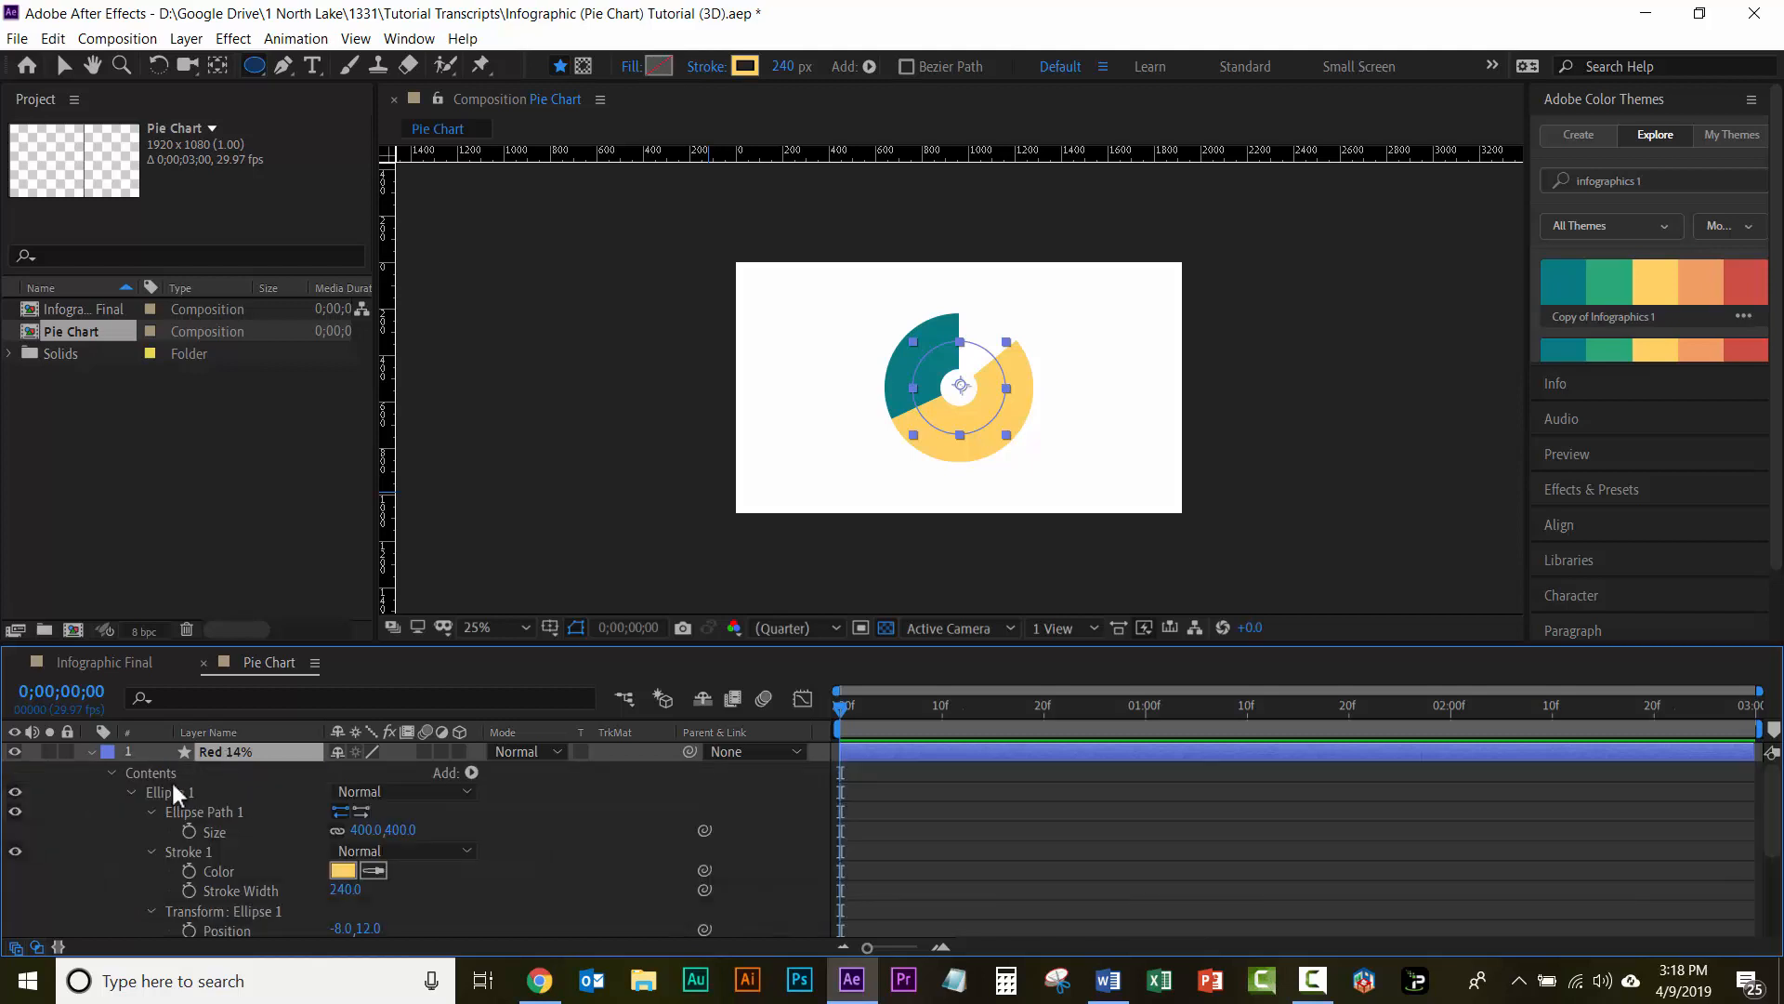
scroll(235, 805, down, 5)
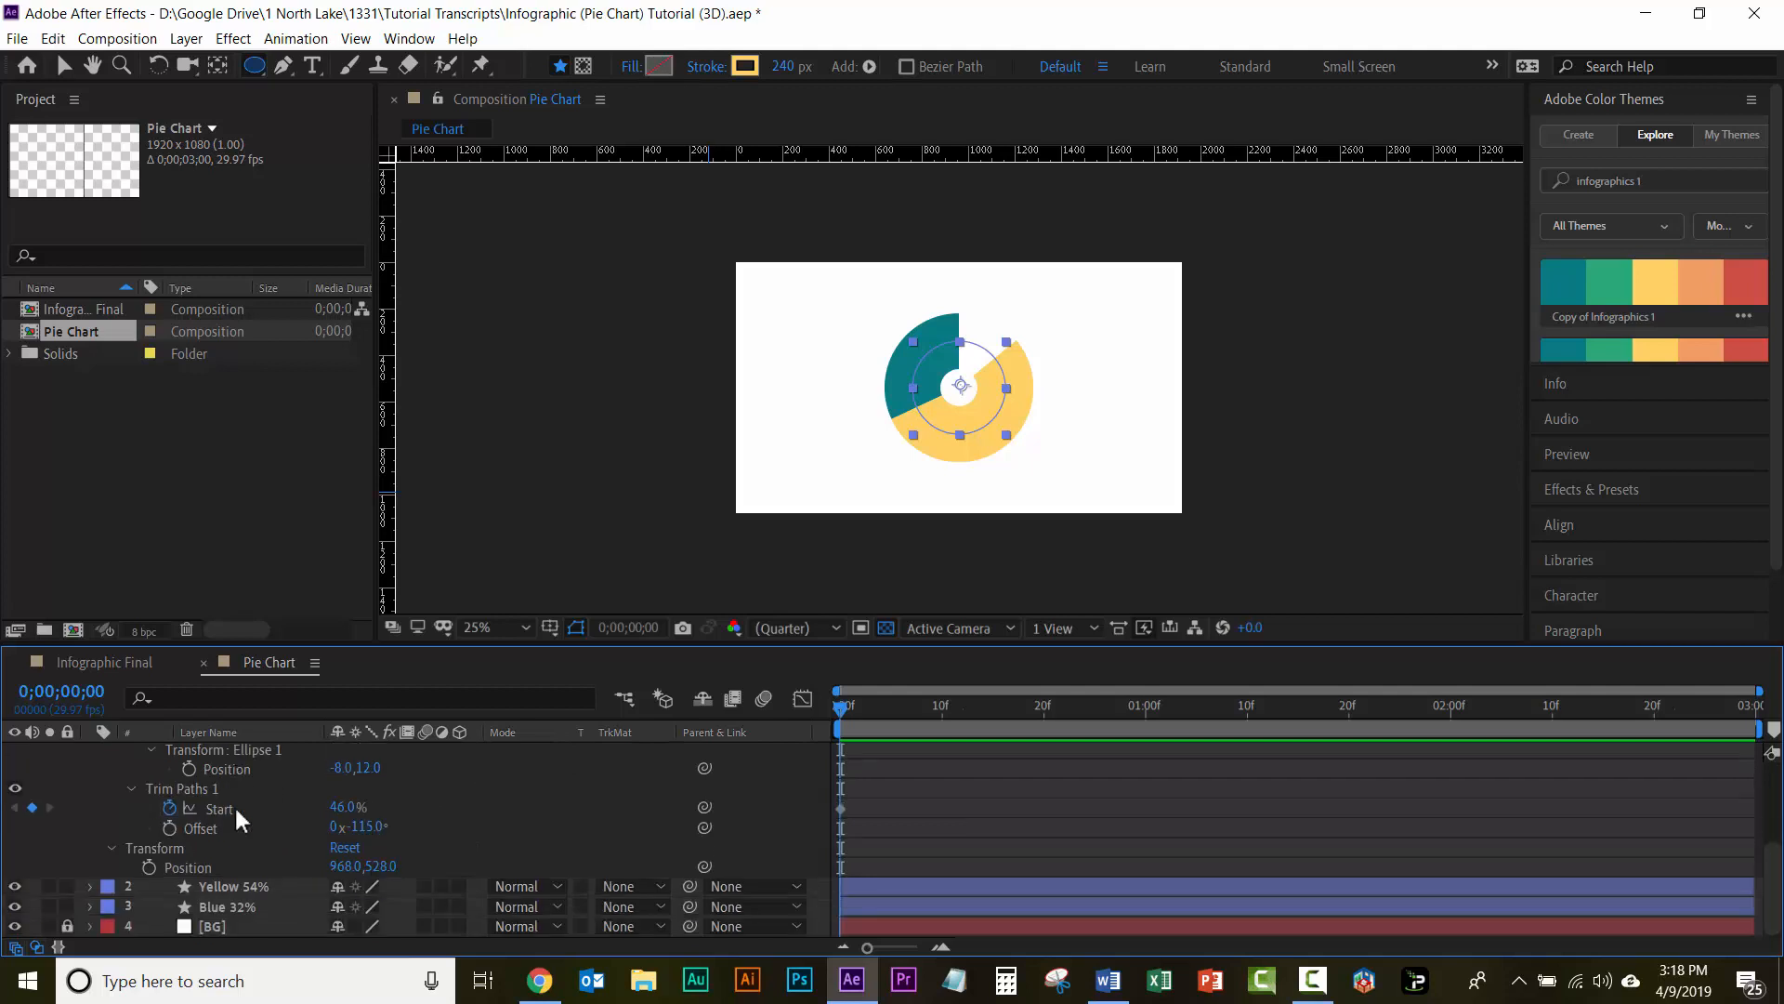
click(340, 808)
text(85.8)
click(370, 827)
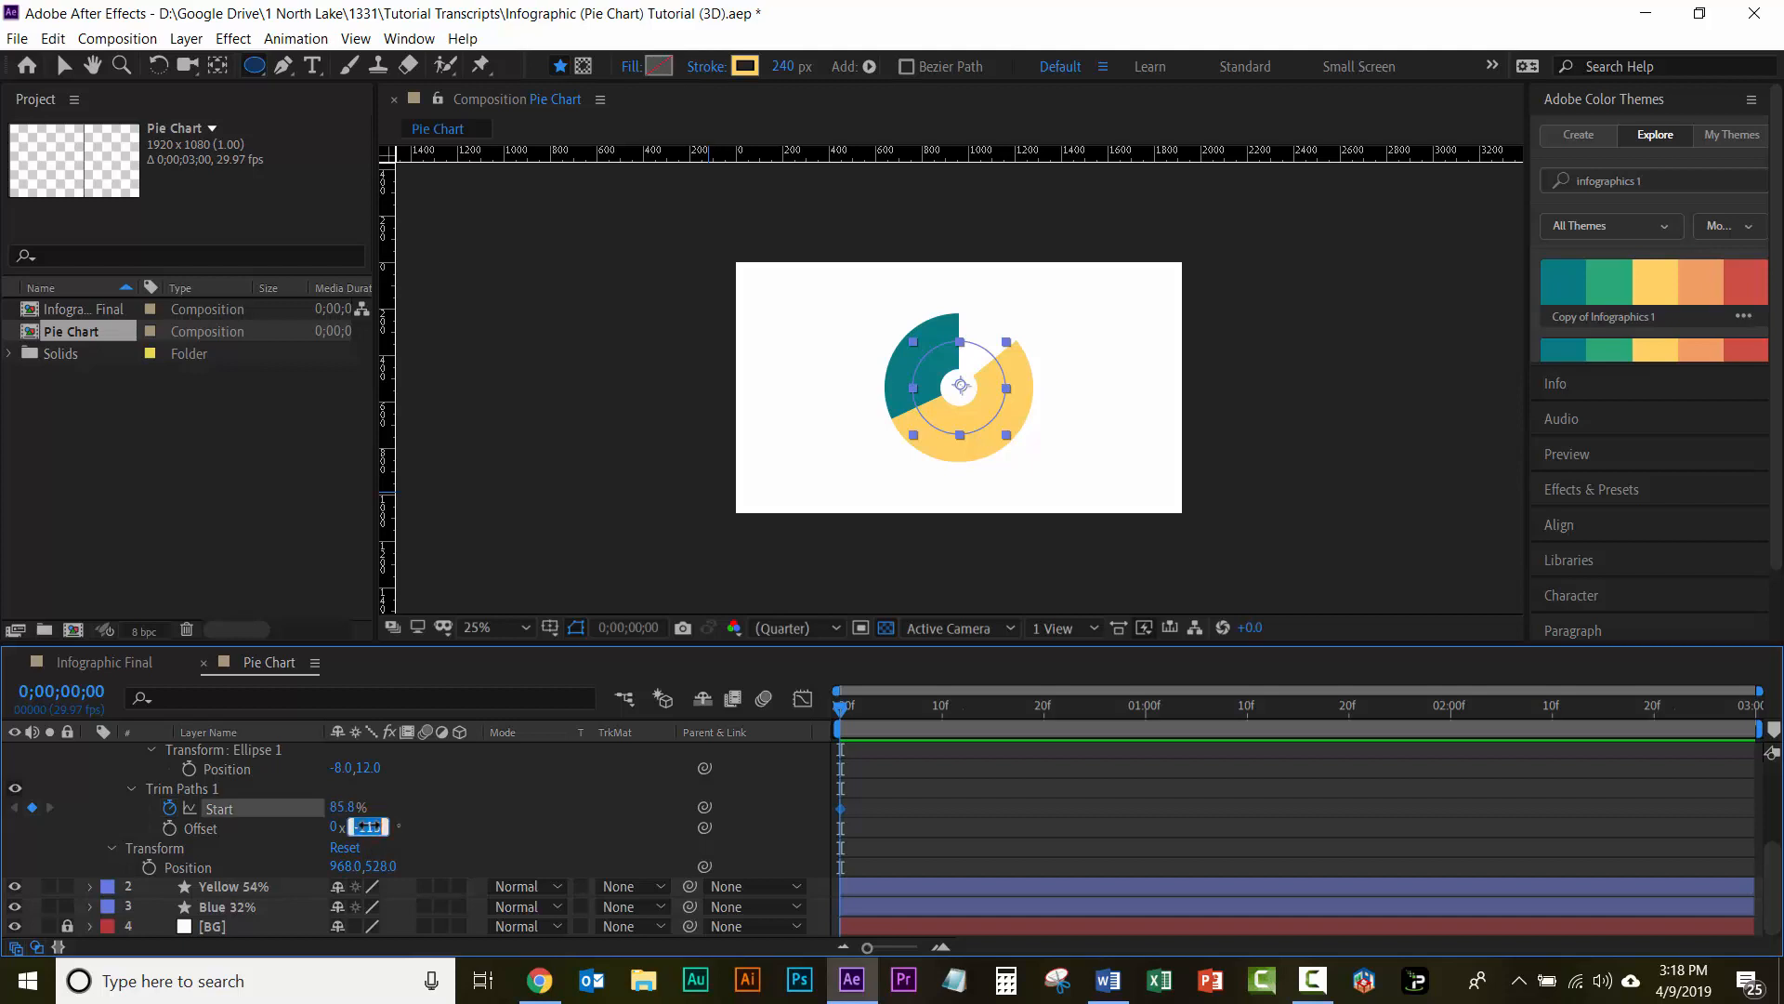
text(50.4)
key(Return)
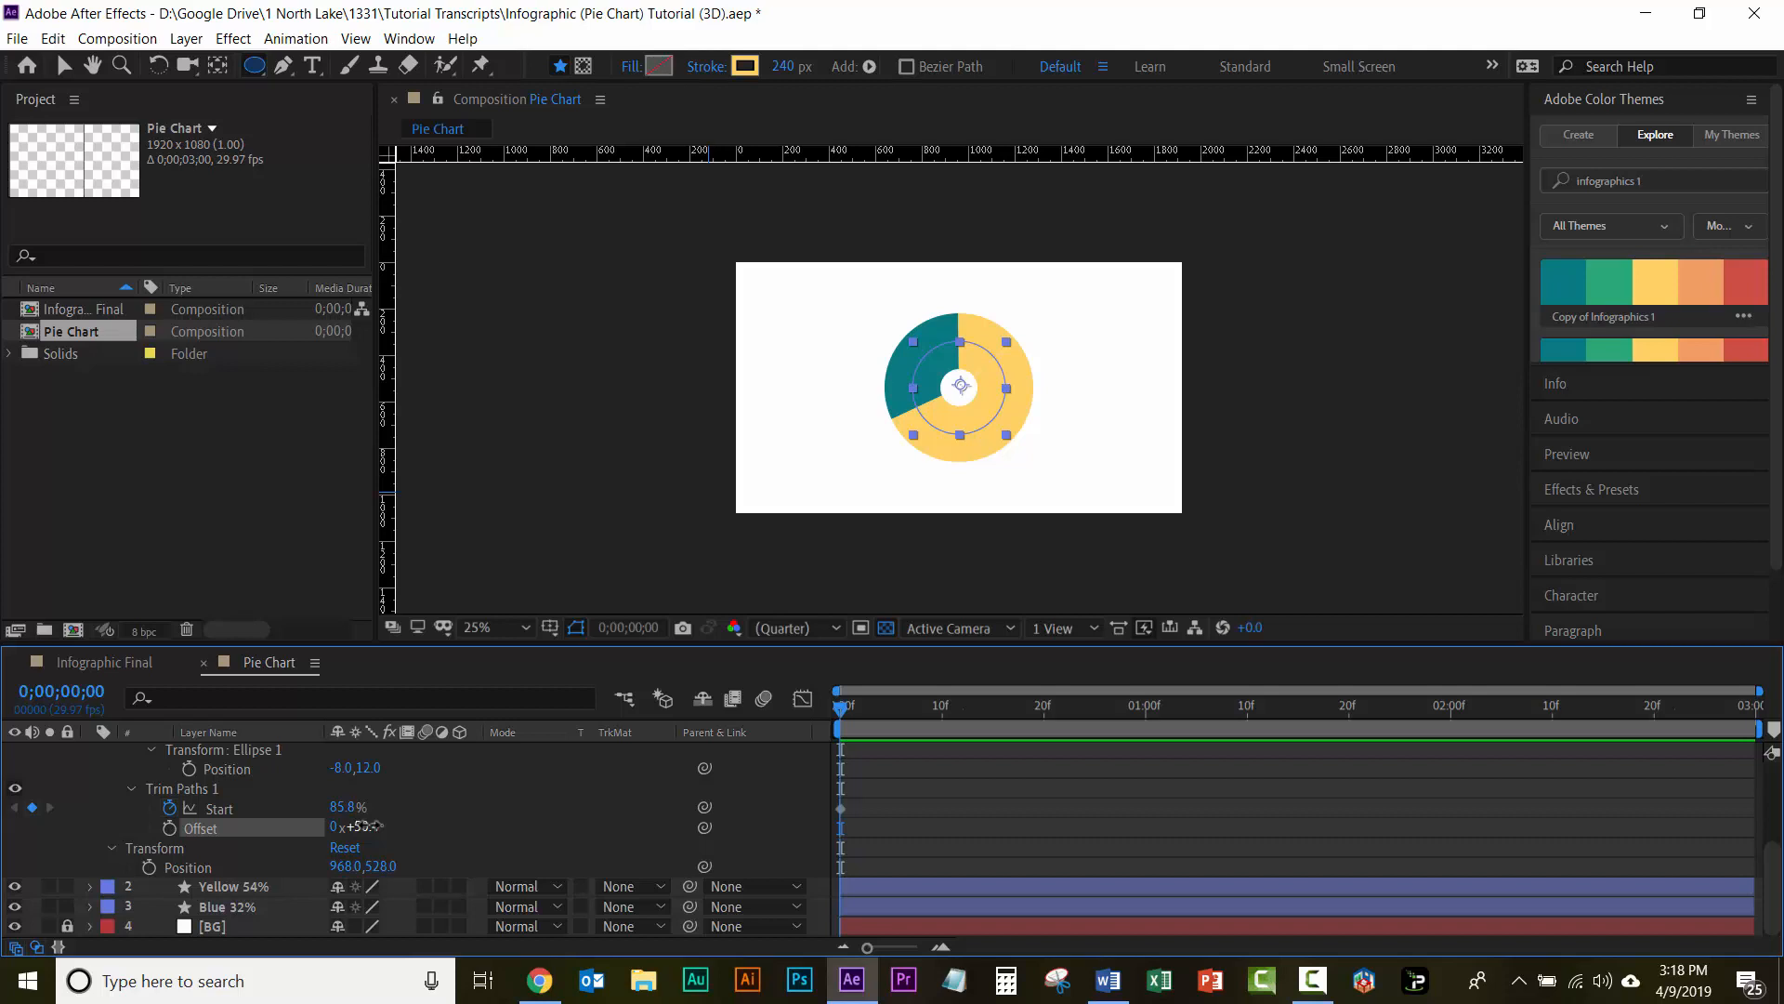
Step: Recolour the Red 14% layer's stroke with the red sampled from the Infographics 1 theme (CE4D45) and collapse the layer's properties
click(743, 67)
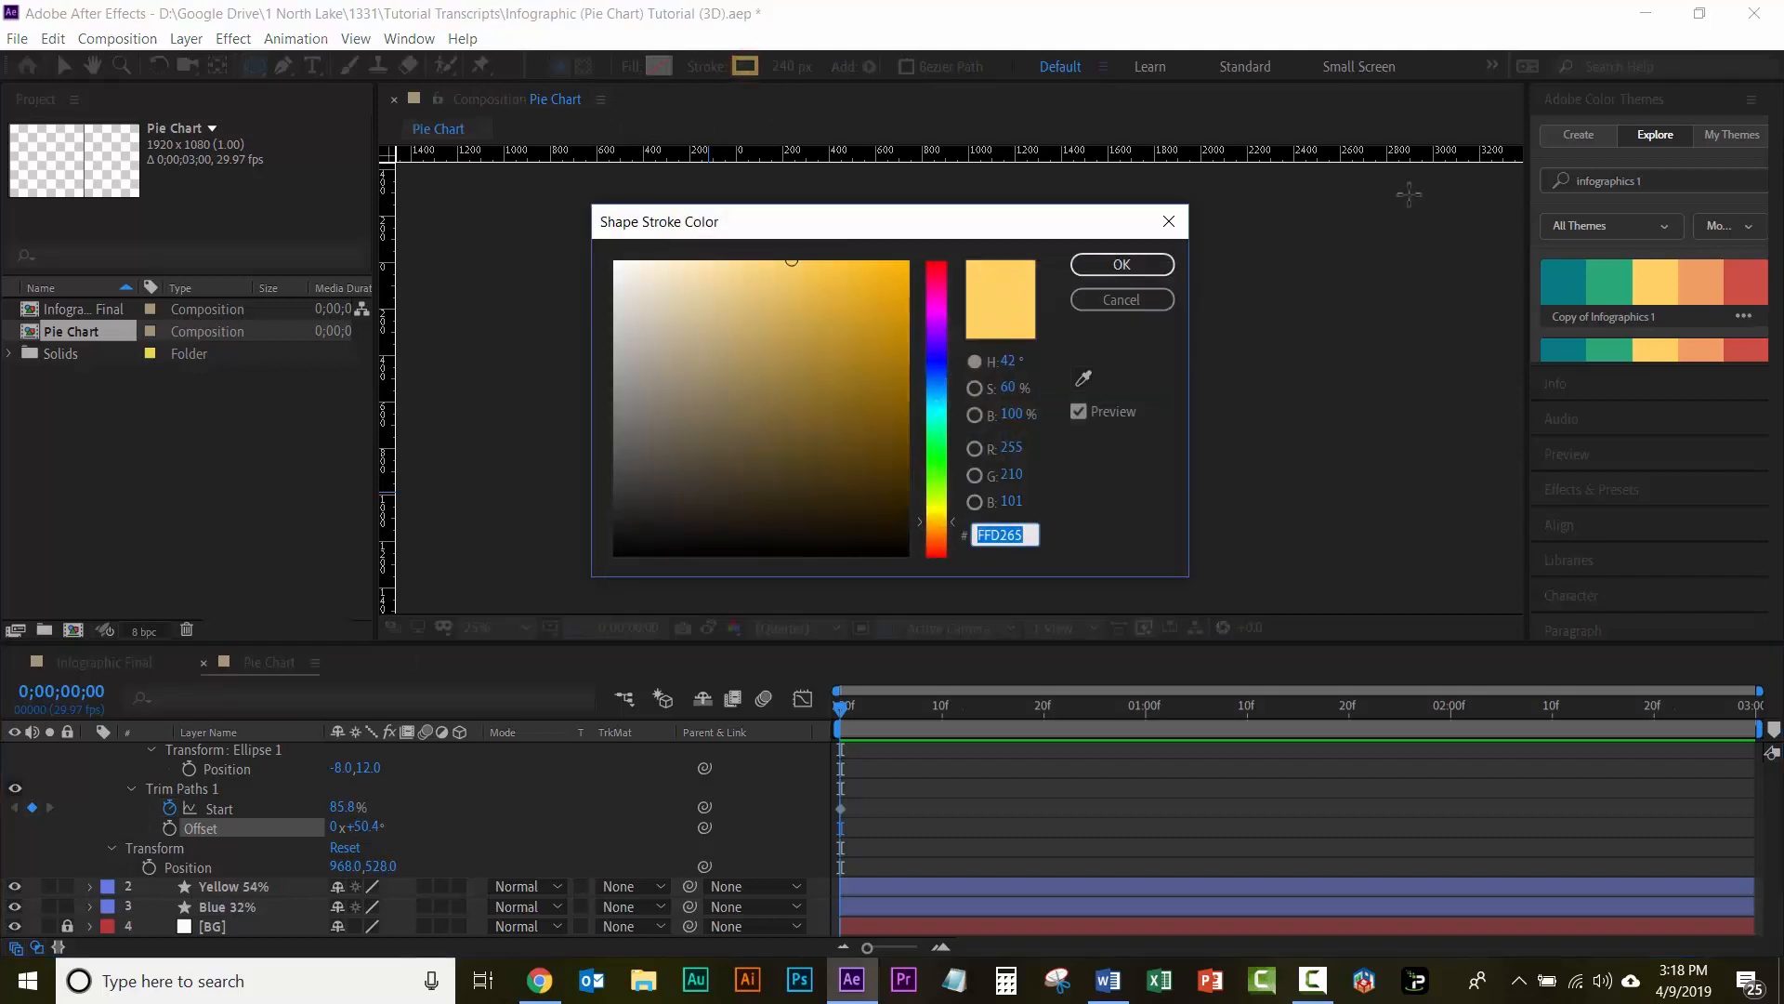
click(1083, 378)
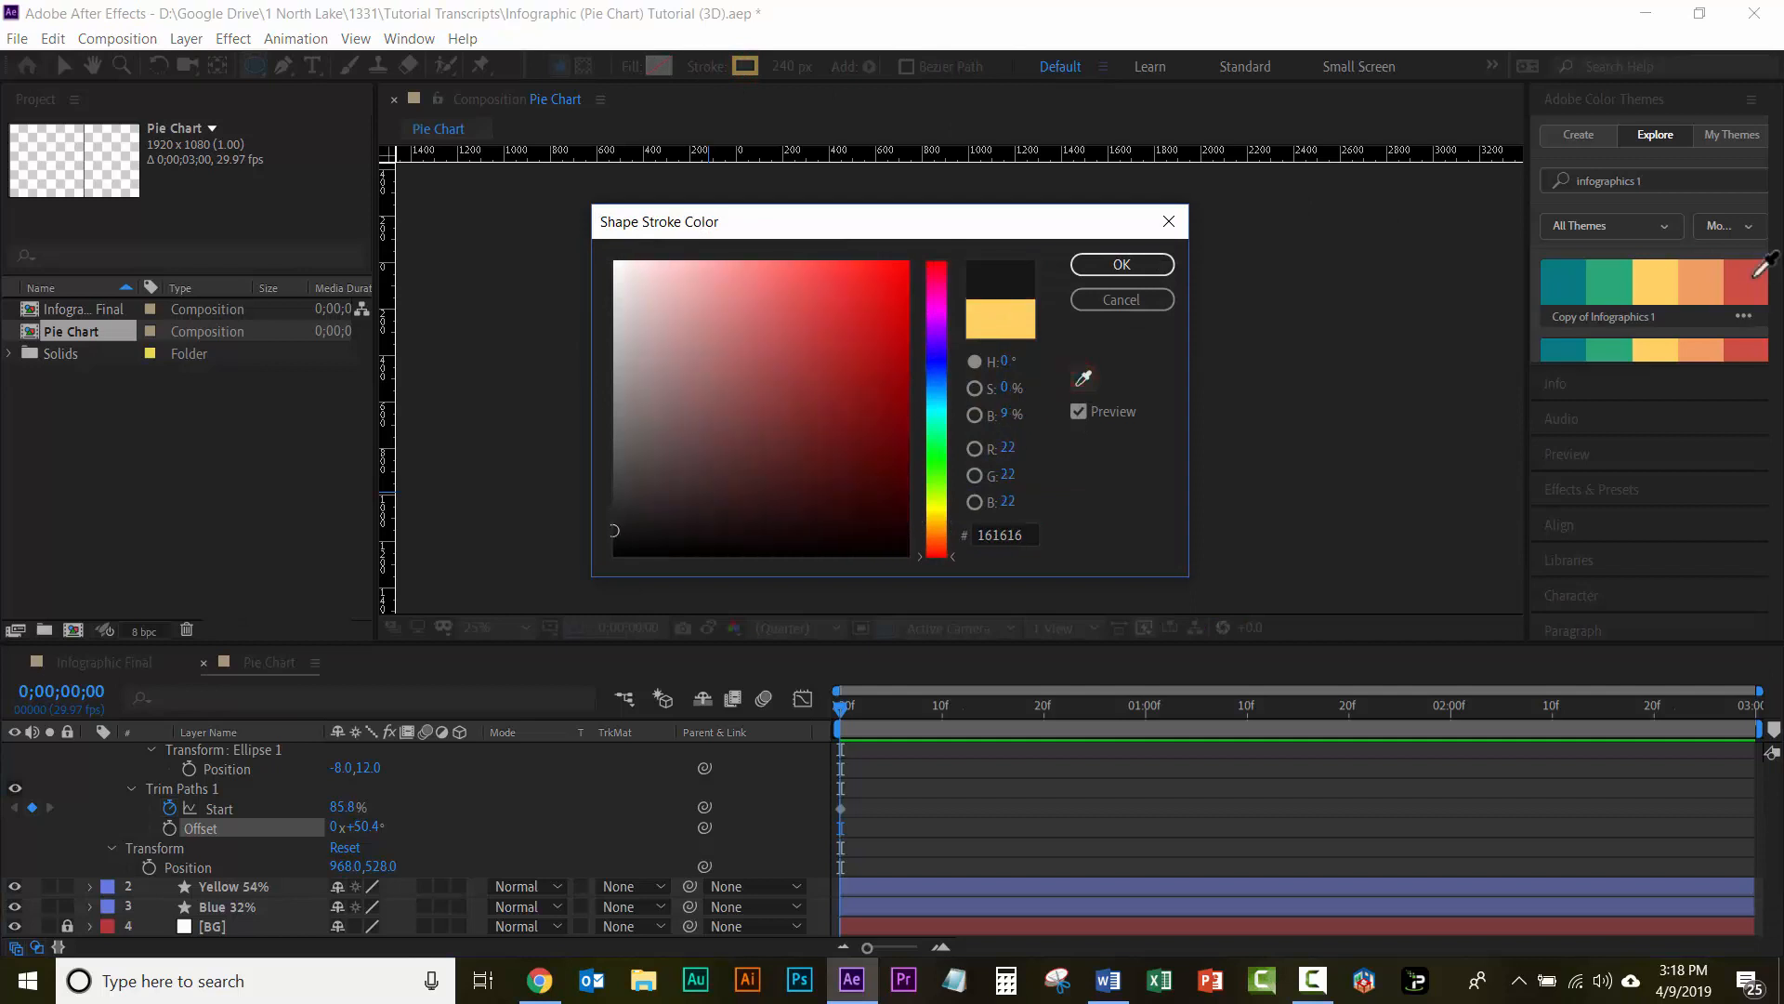
click(1749, 288)
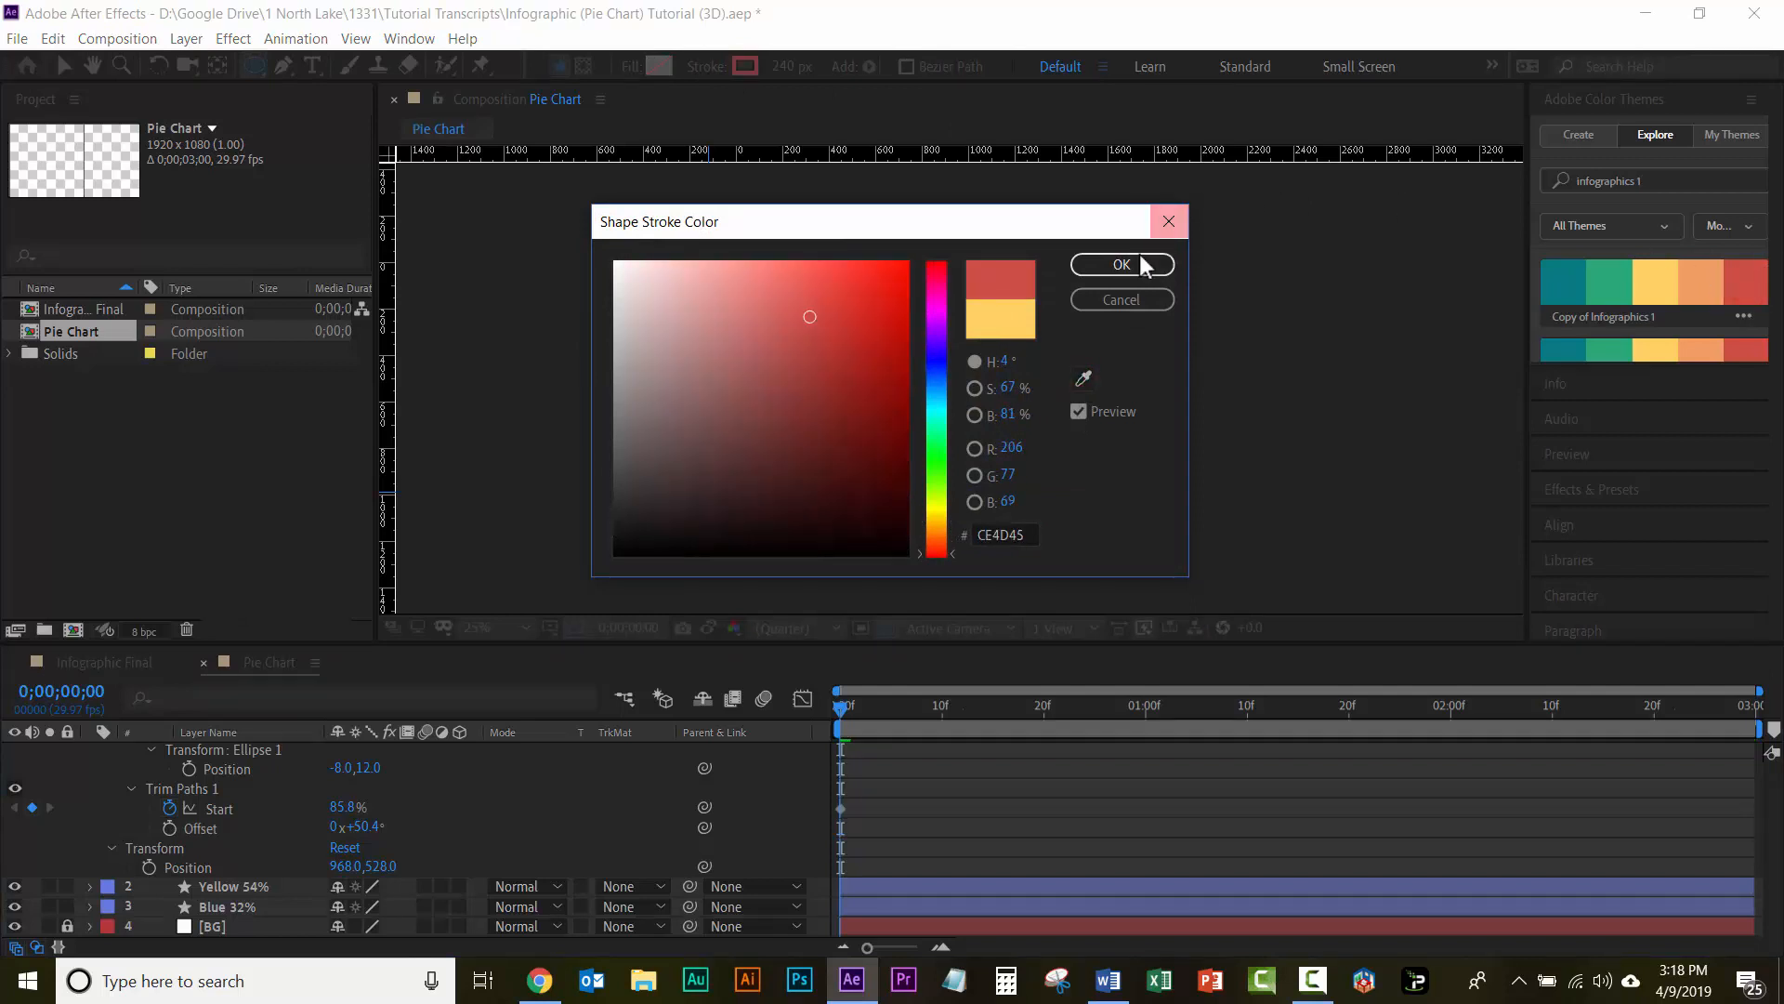
click(1120, 267)
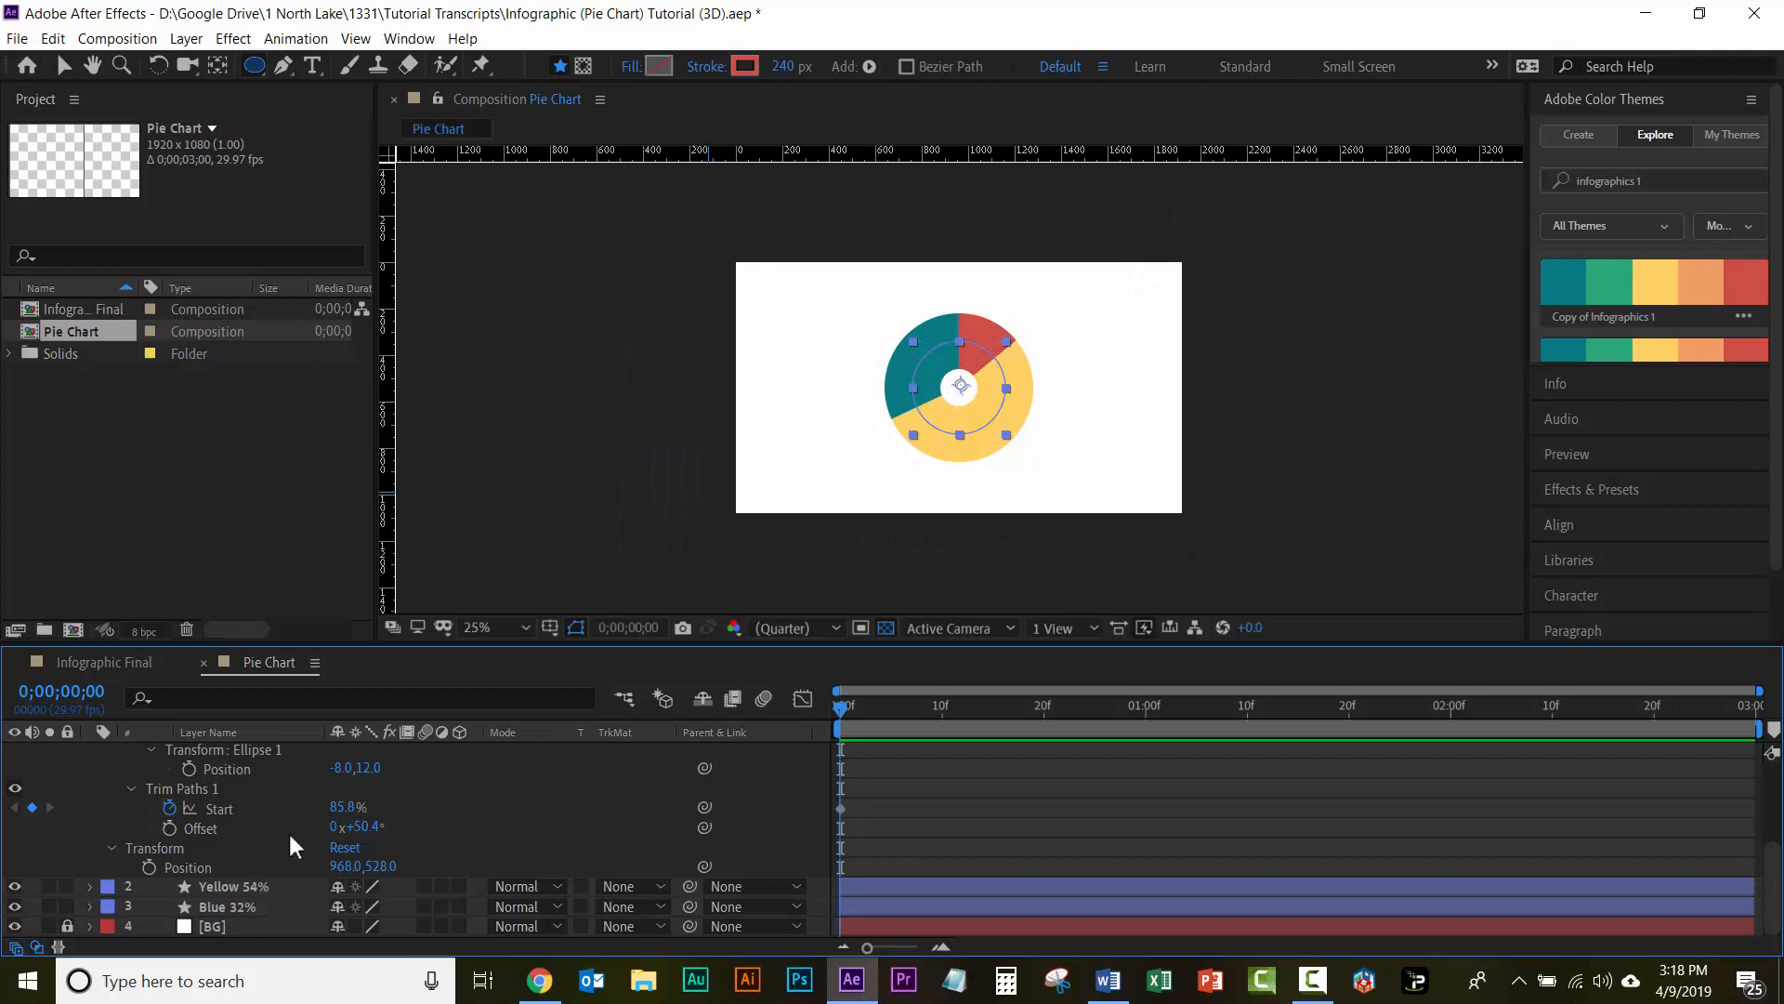
key(u)
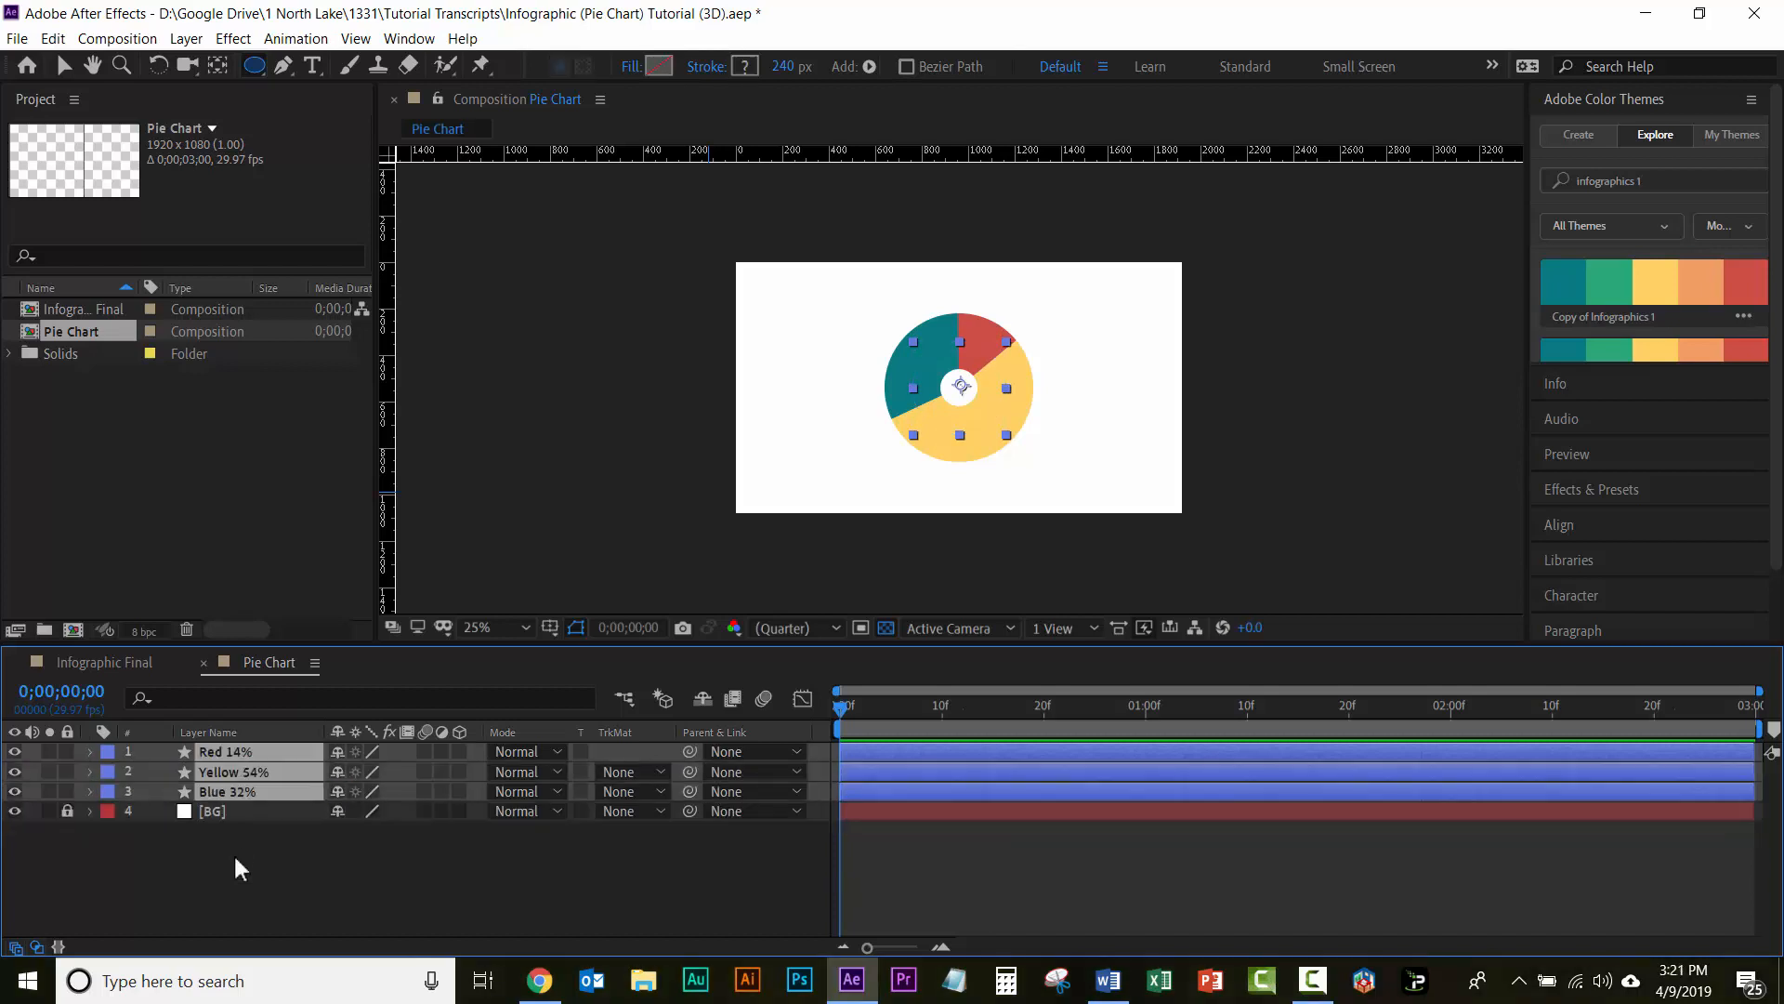
click(273, 875)
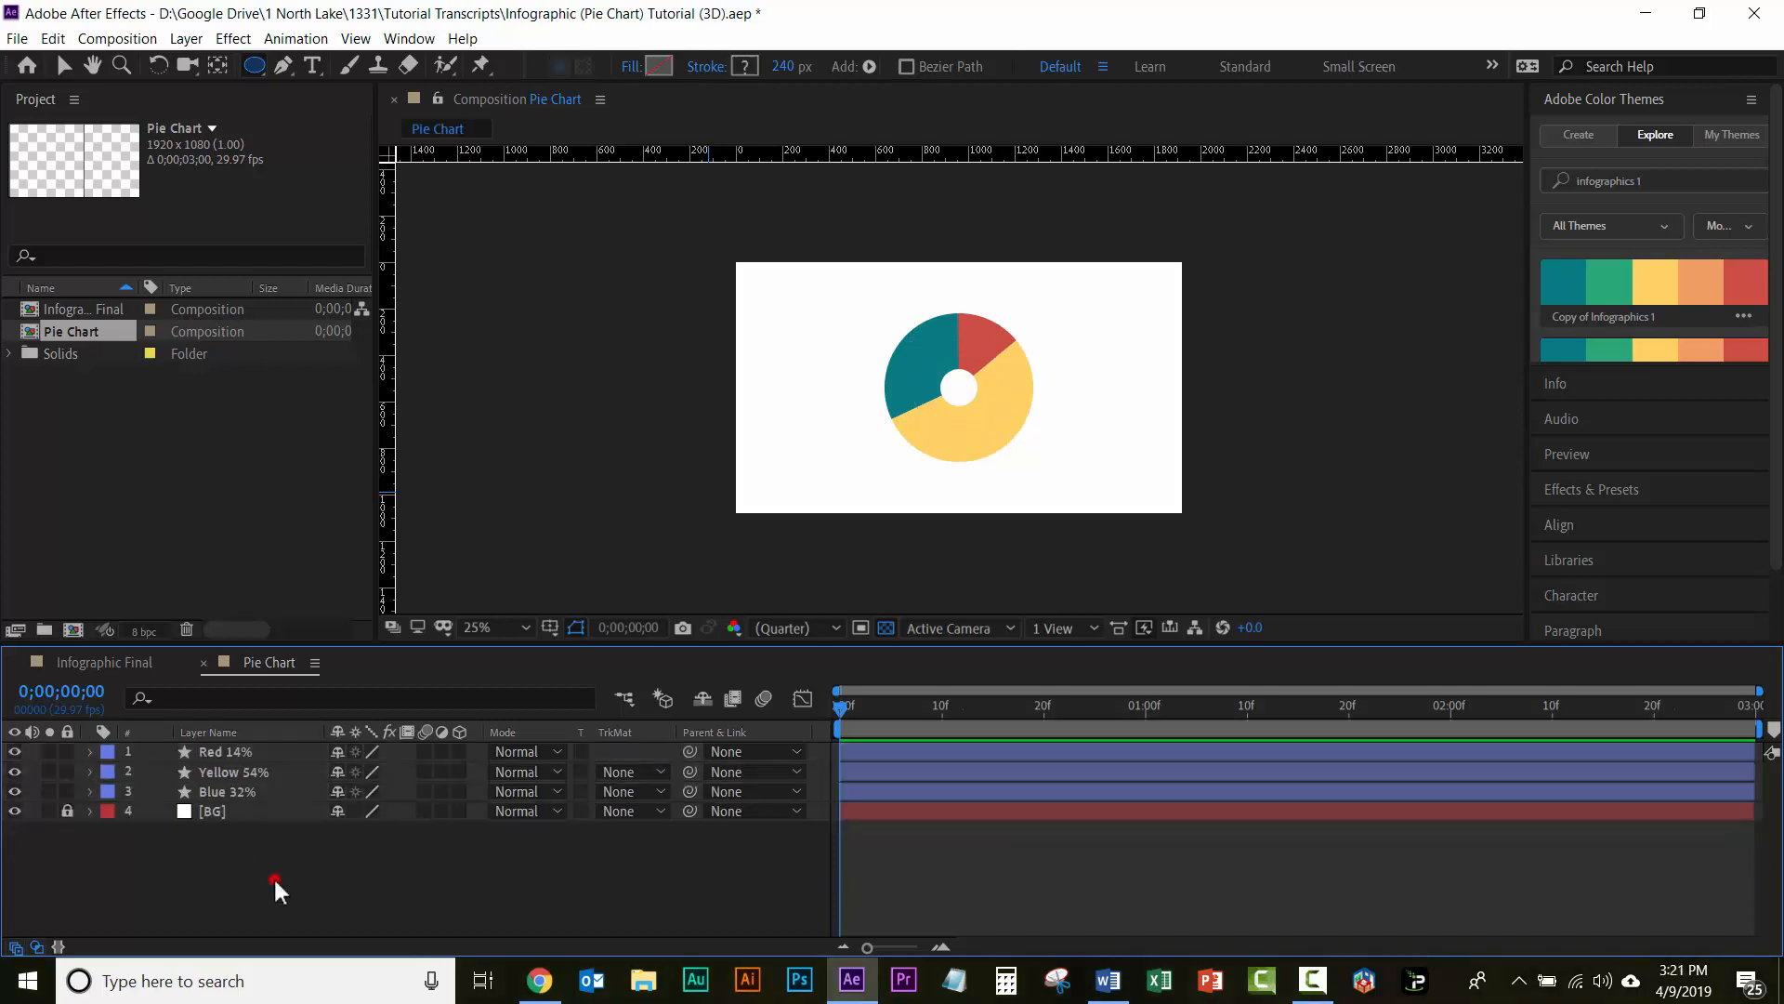
Step: Reveal the keyframes of the Red 14%, Yellow 54% and Blue 32% layers and move their Start keyframes to 0;00;00;20
click(227, 751)
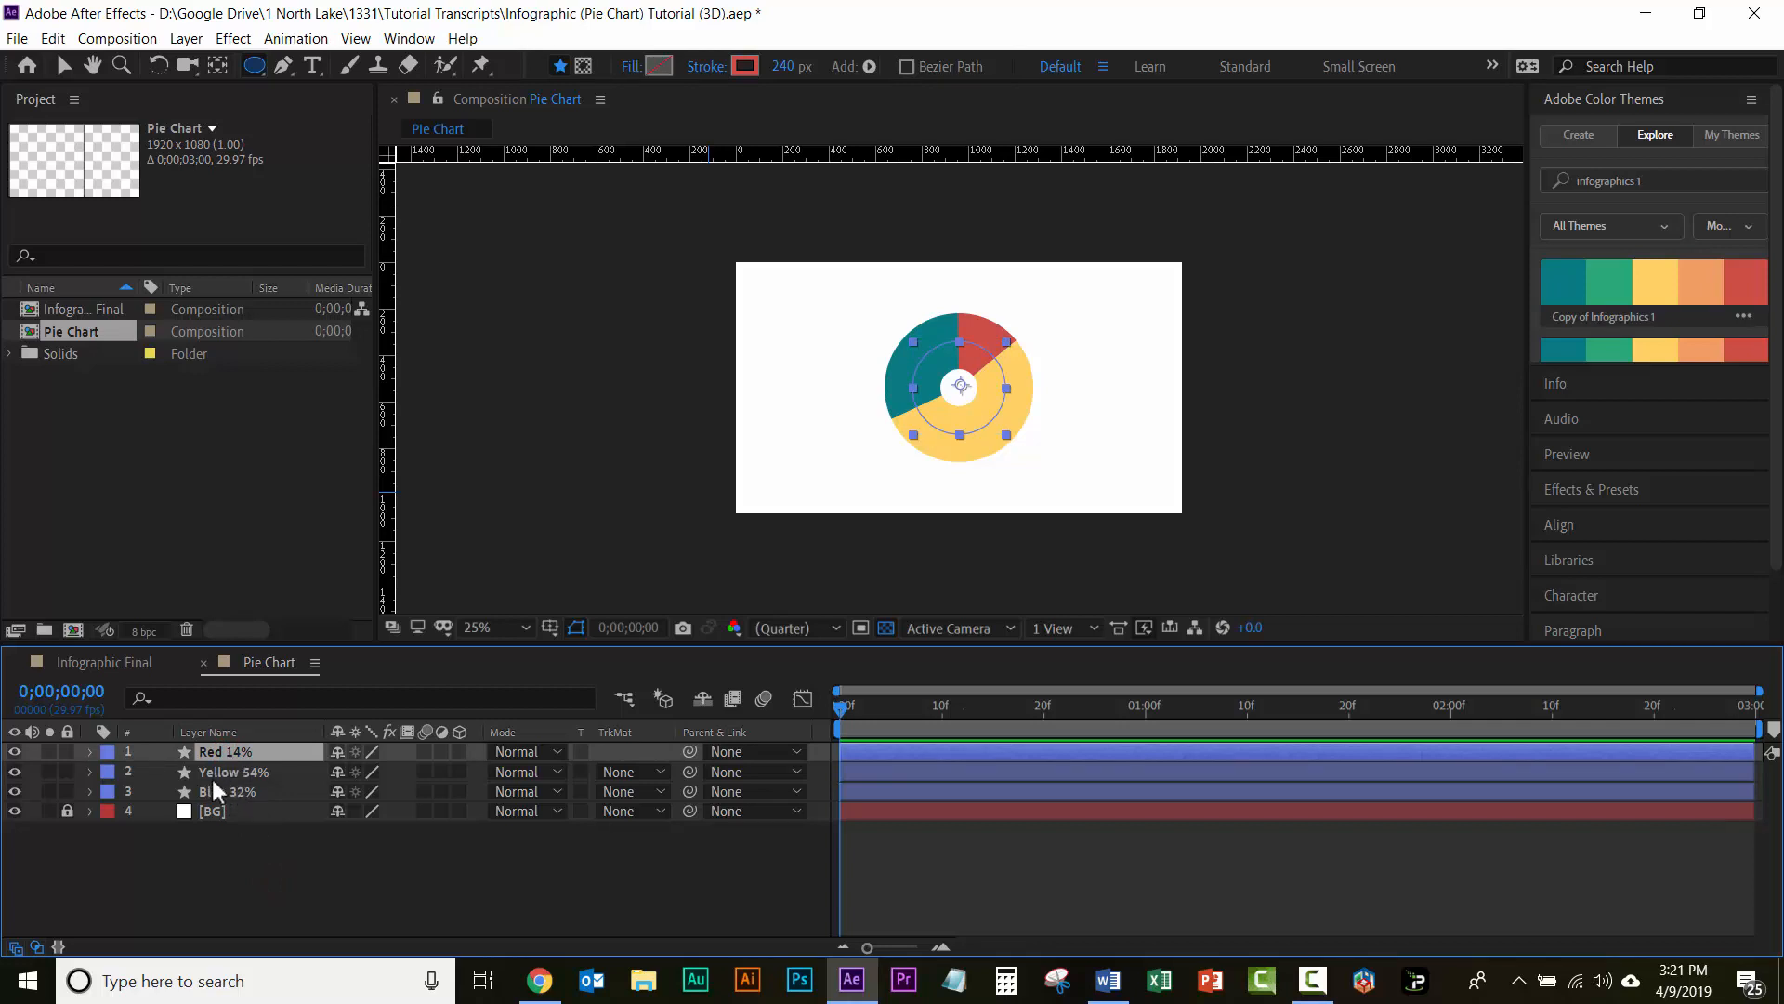
shift+click(226, 789)
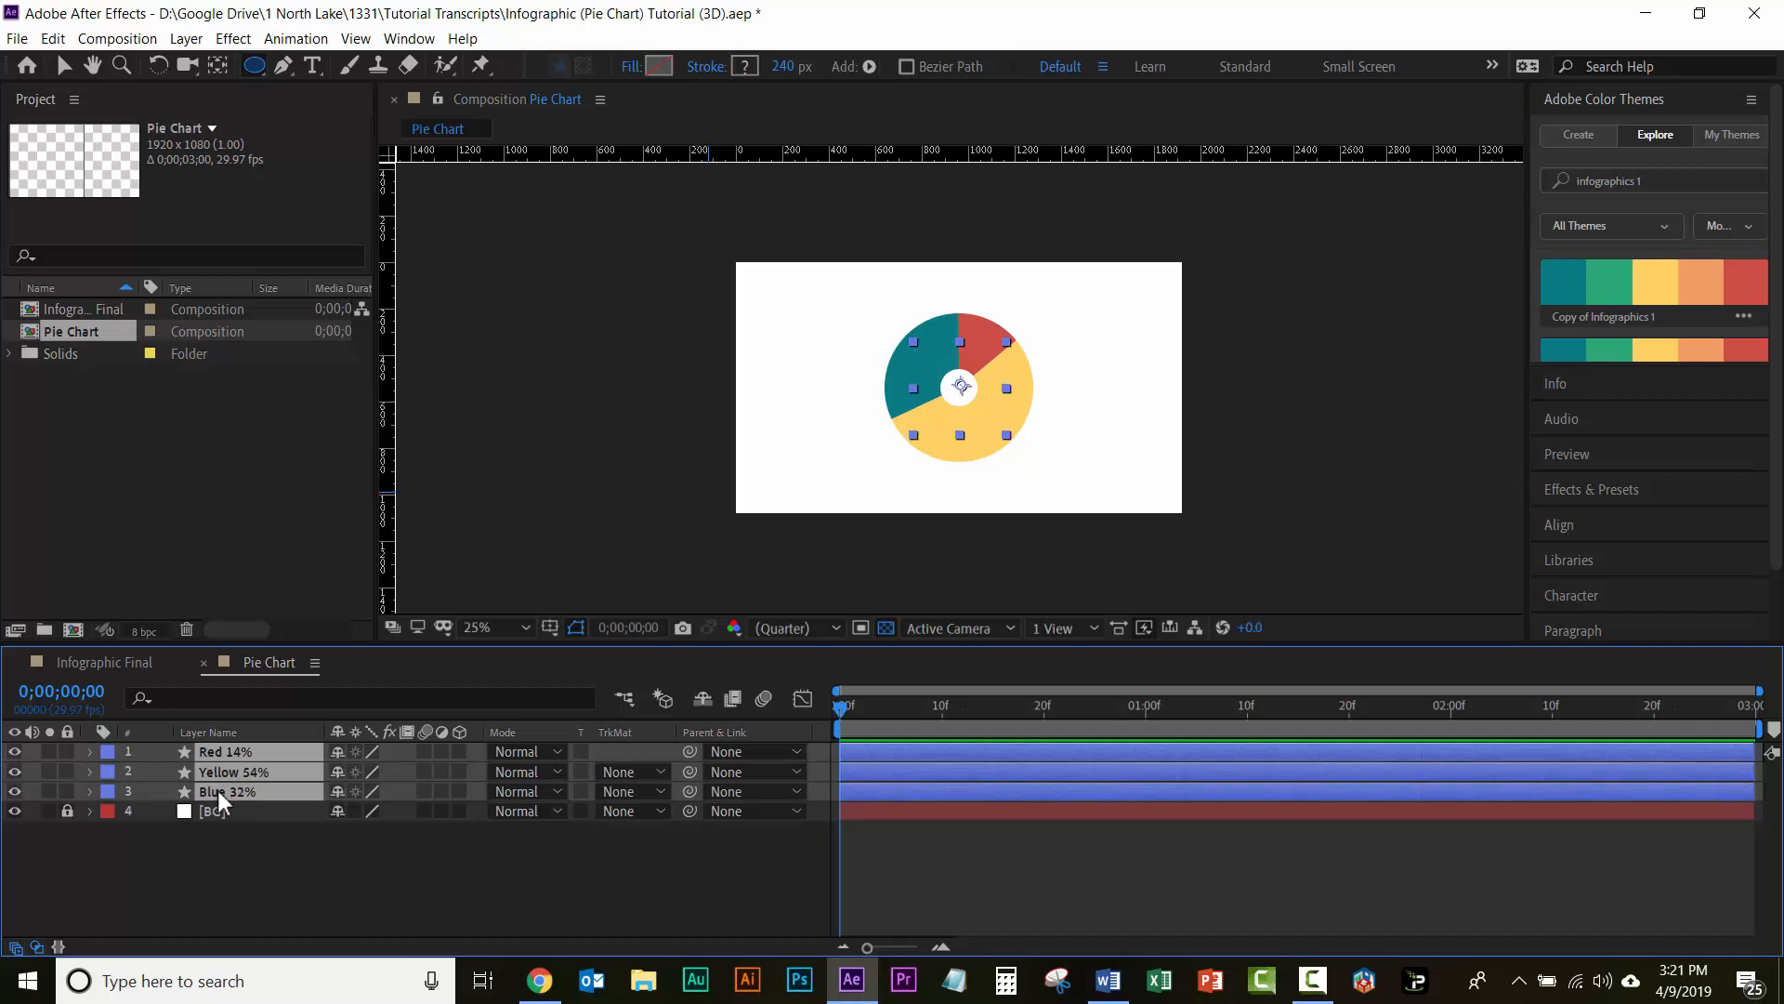
key(u)
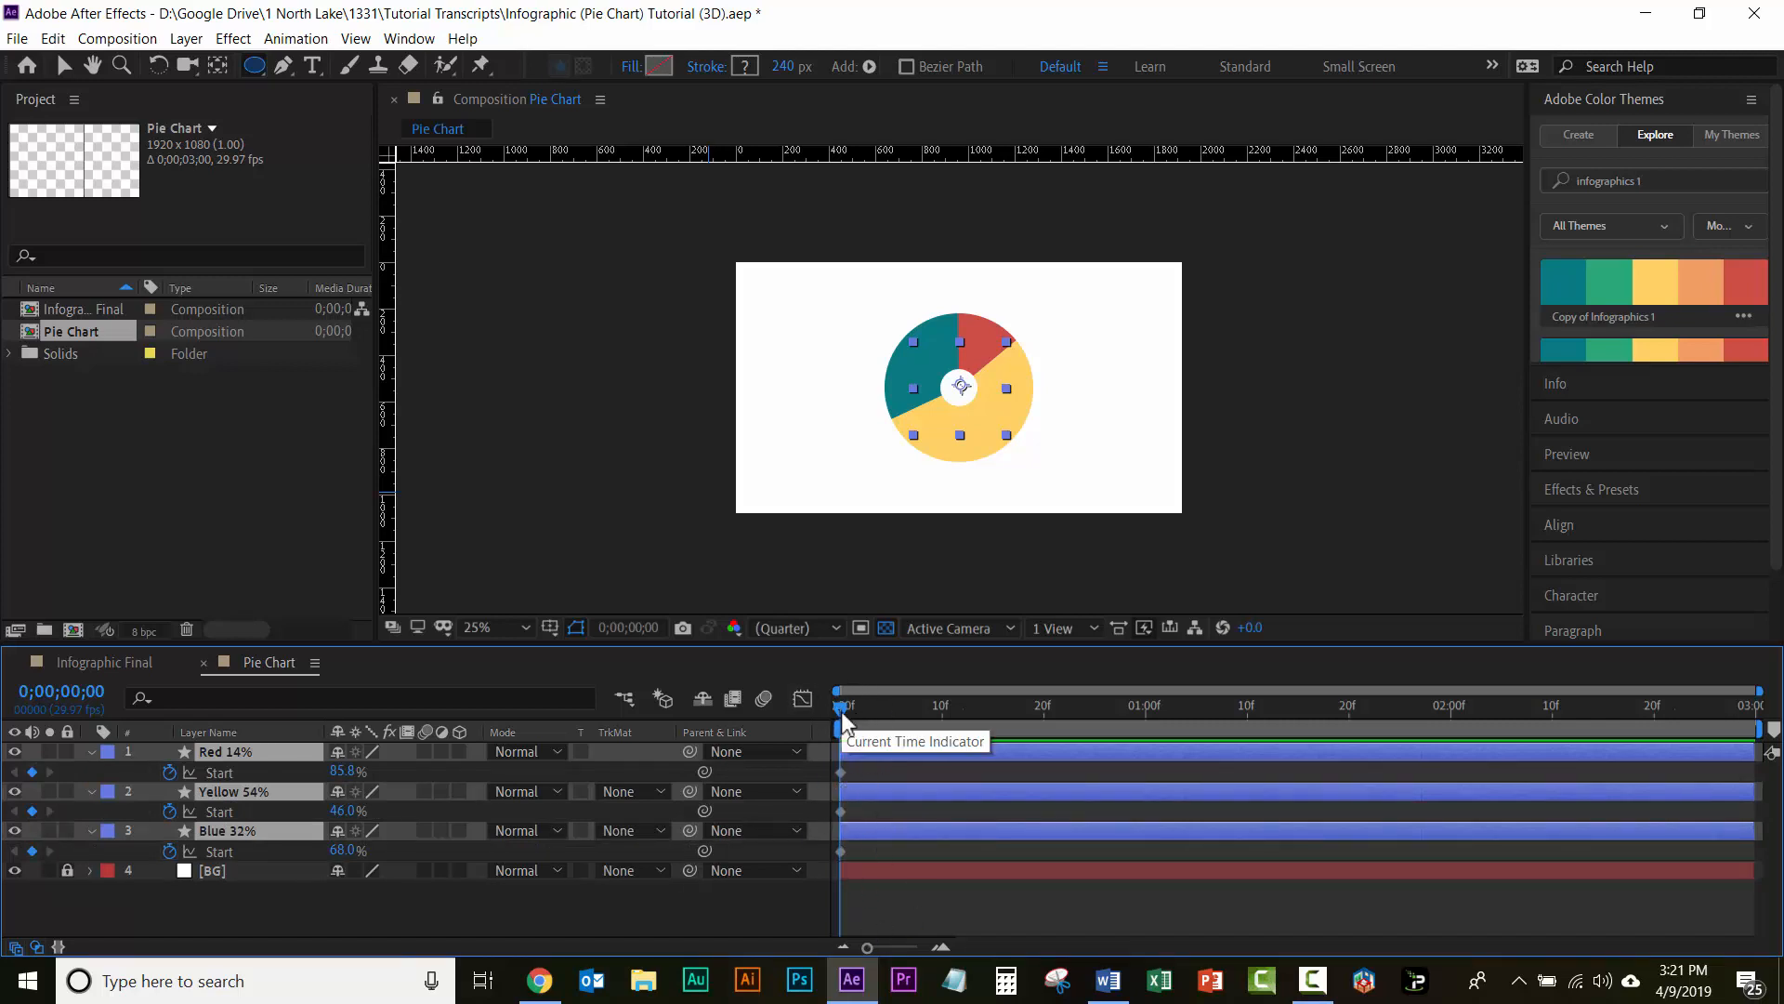
key(Caps_Lock)
drag(955, 728, 1047, 728)
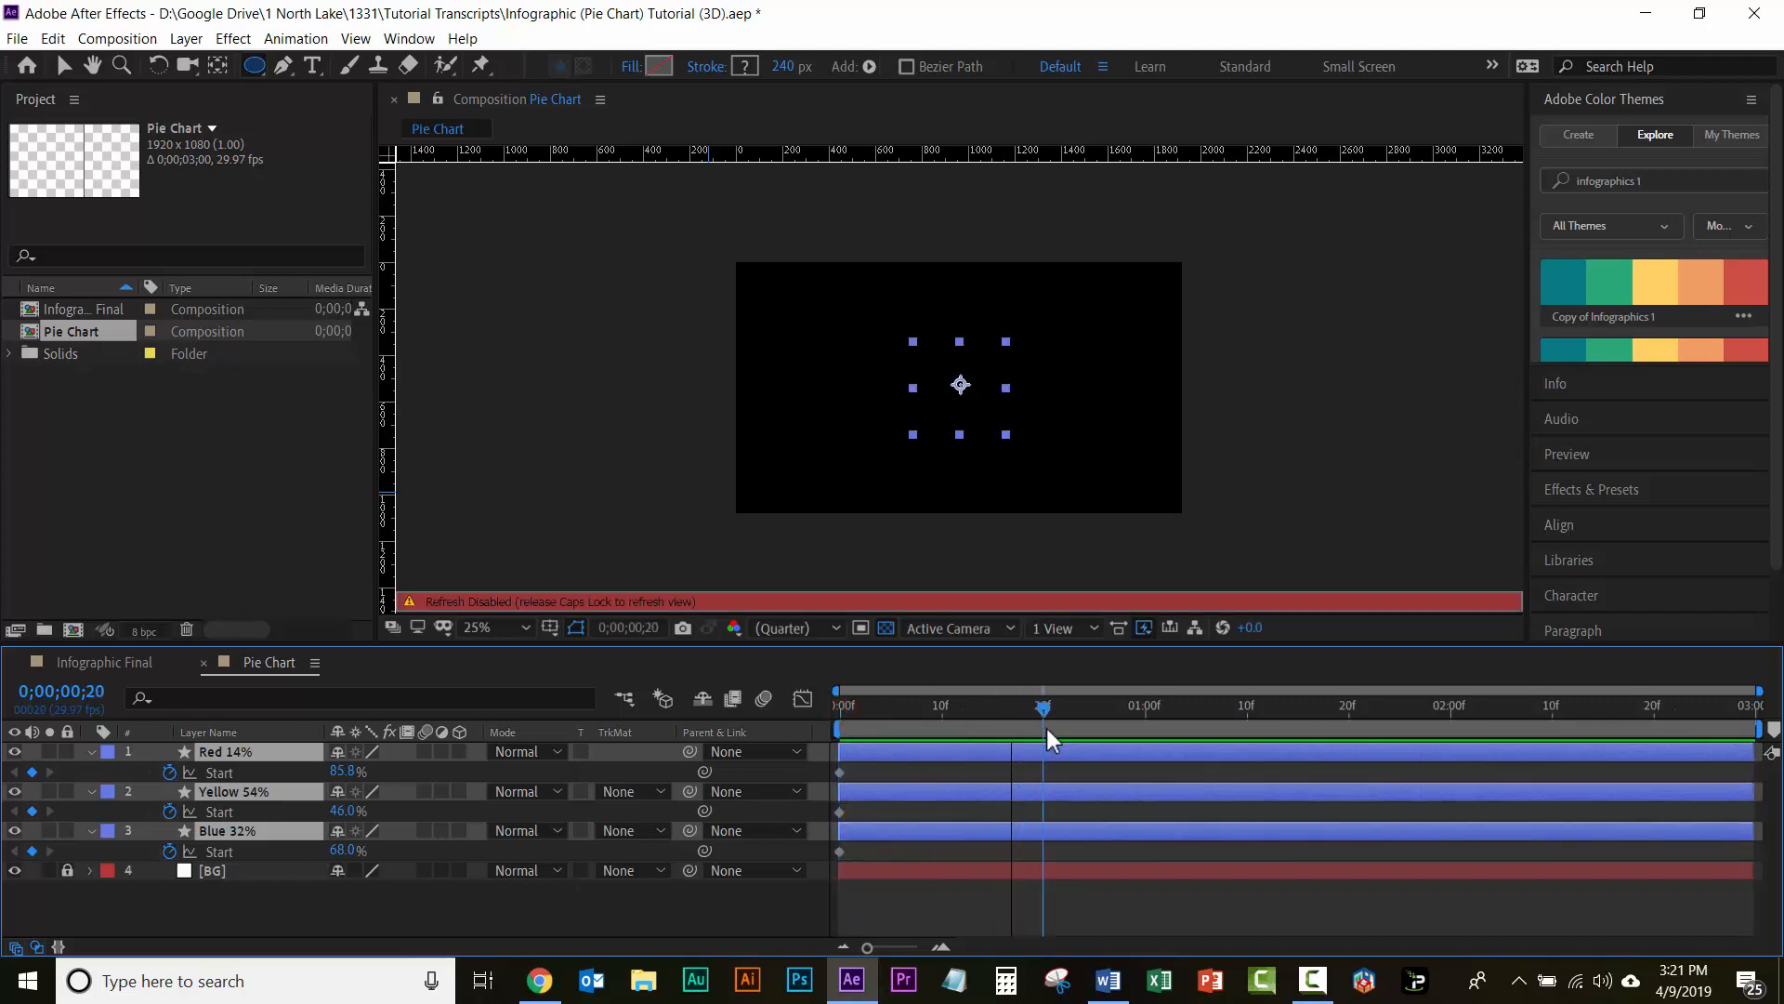
key(Caps_Lock)
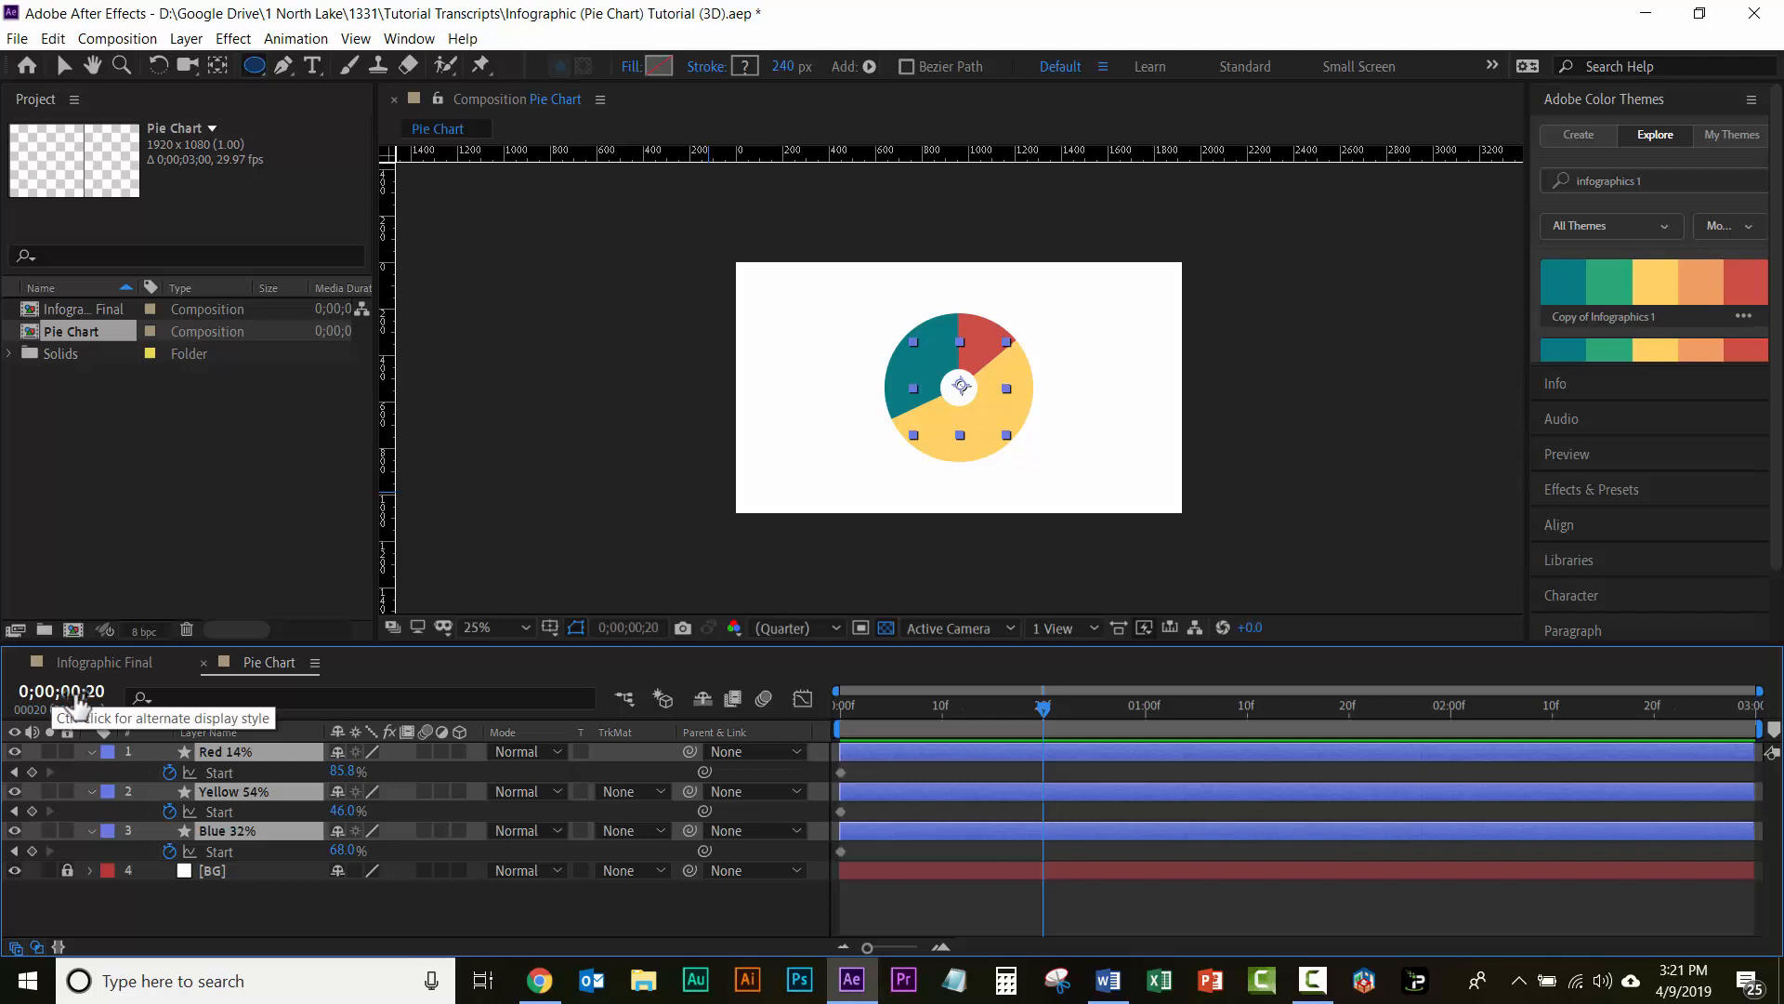
key(Home)
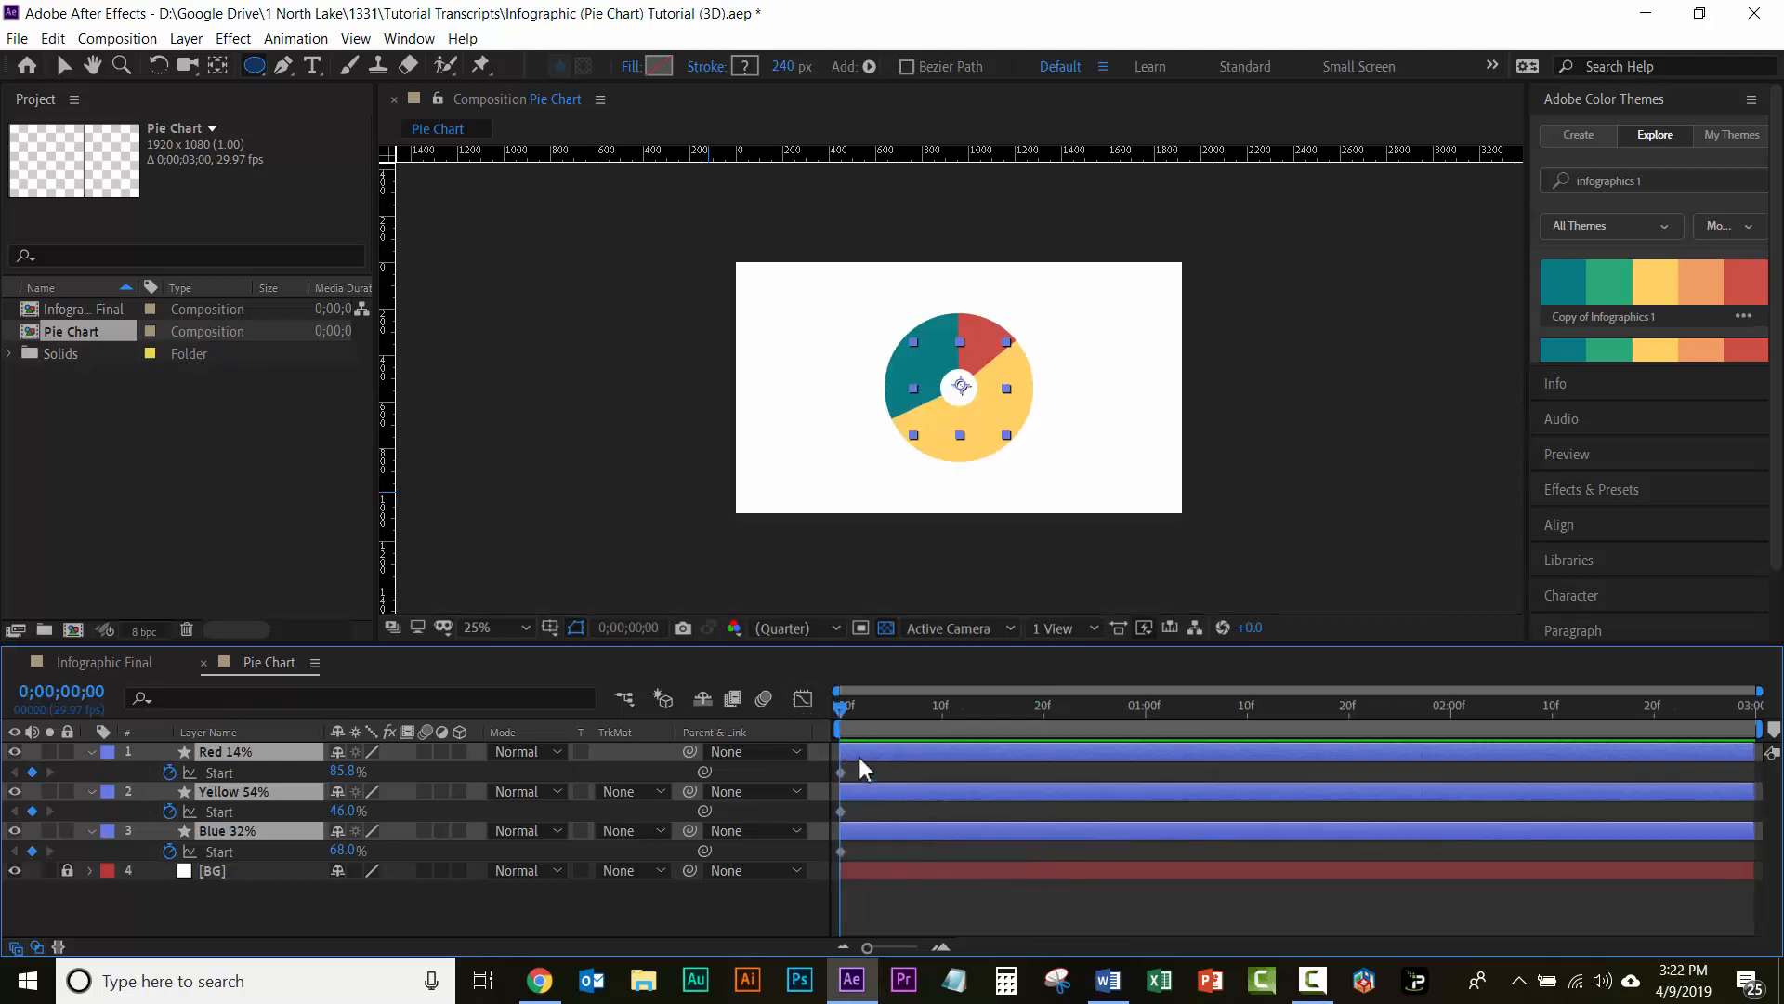
drag(864, 762, 1046, 855)
key(Caps_Lock)
key(Caps_Lock)
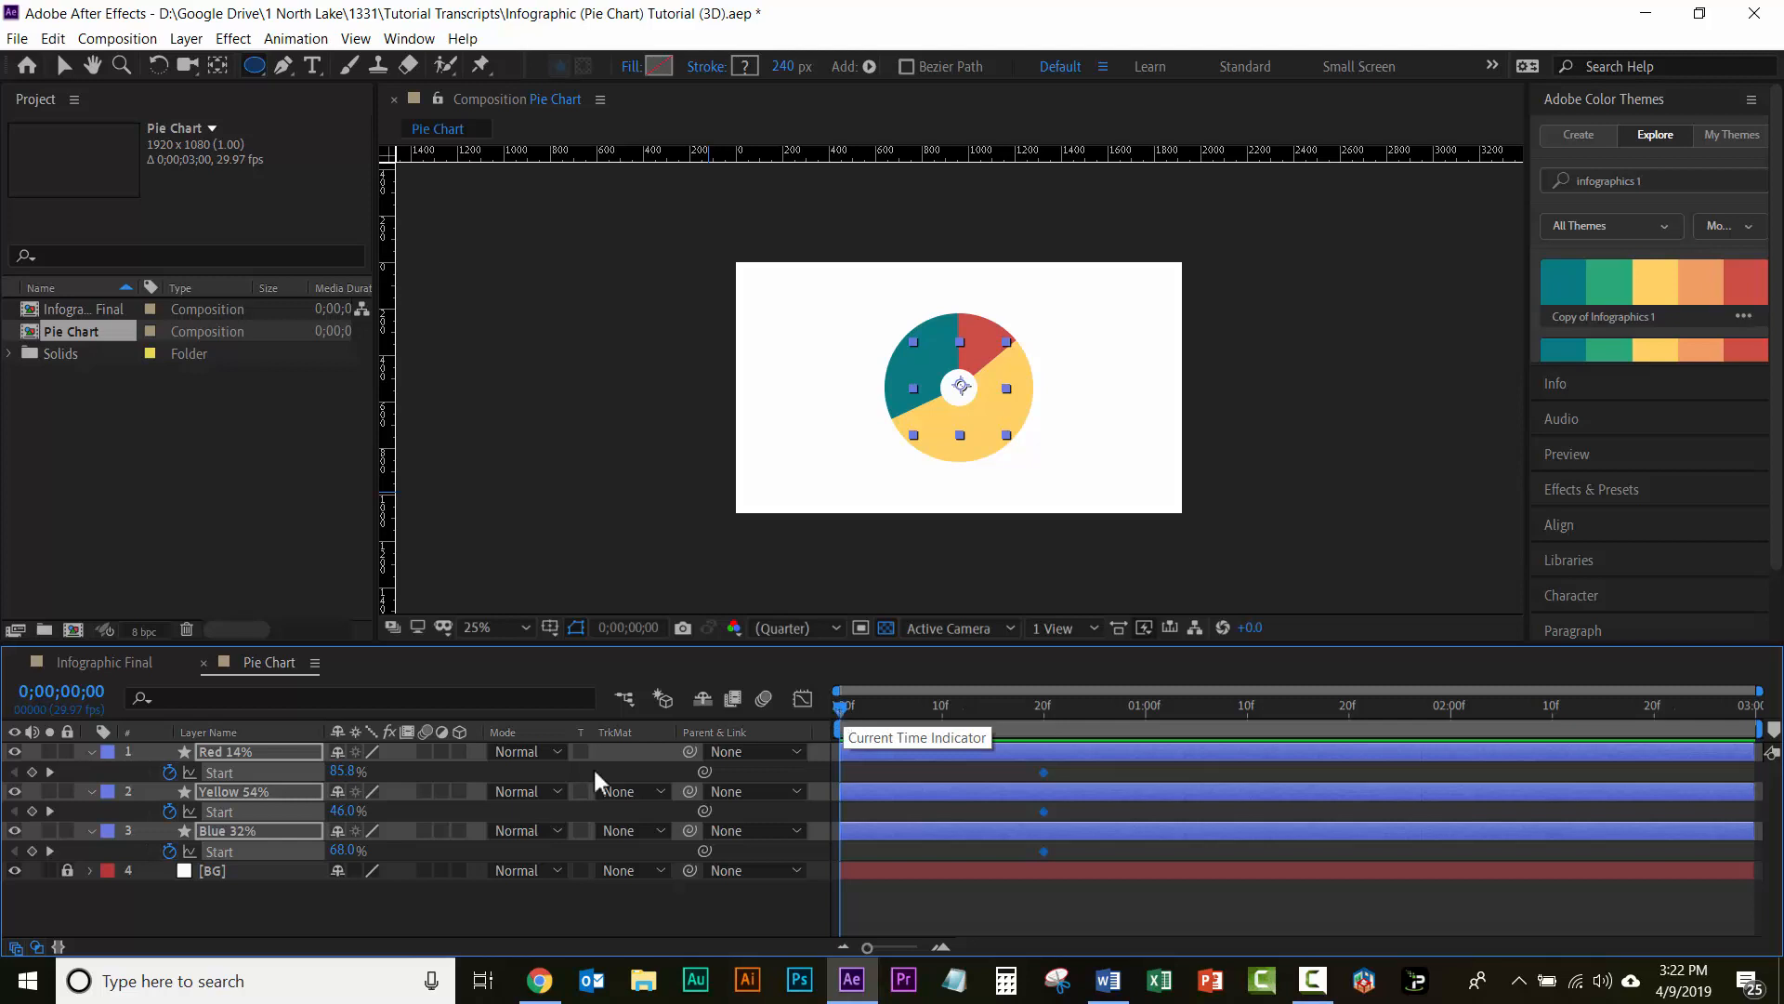
Step: At 0;00;00;00, set the Trim Paths Start of the Red 14%, Yellow 54% and Blue 32% layers to 100%
click(341, 772)
text(100)
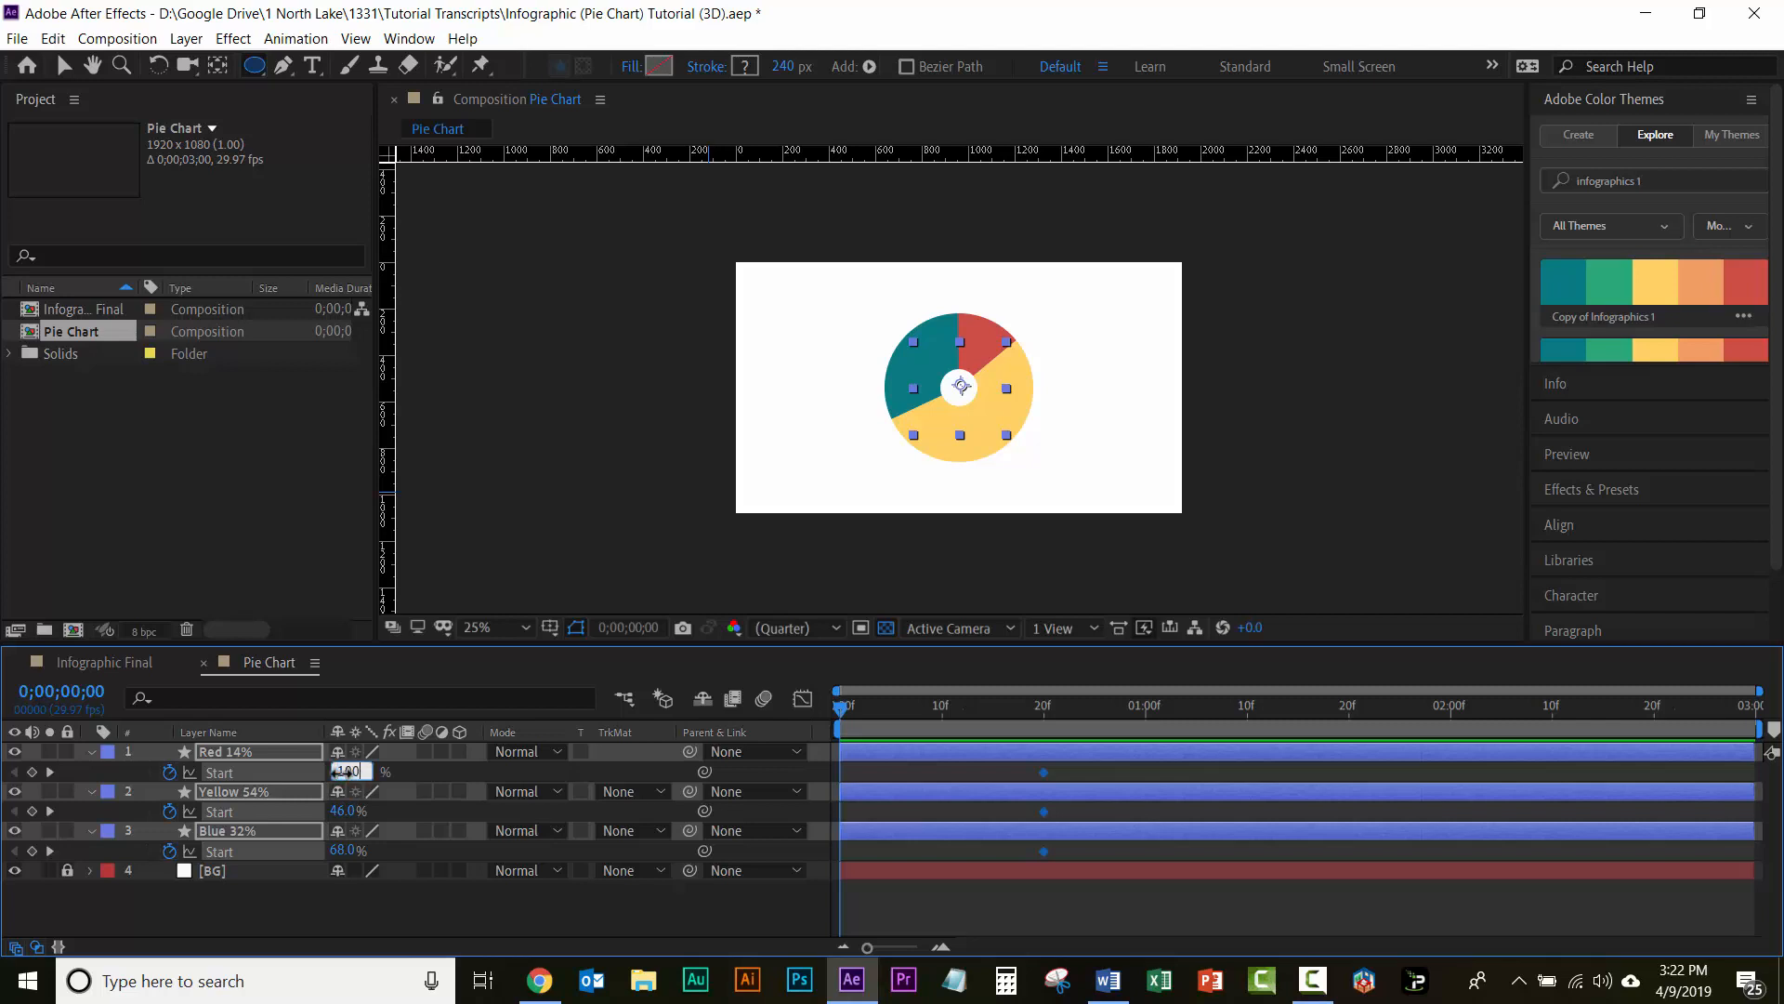
key(Return)
key(Caps_Lock)
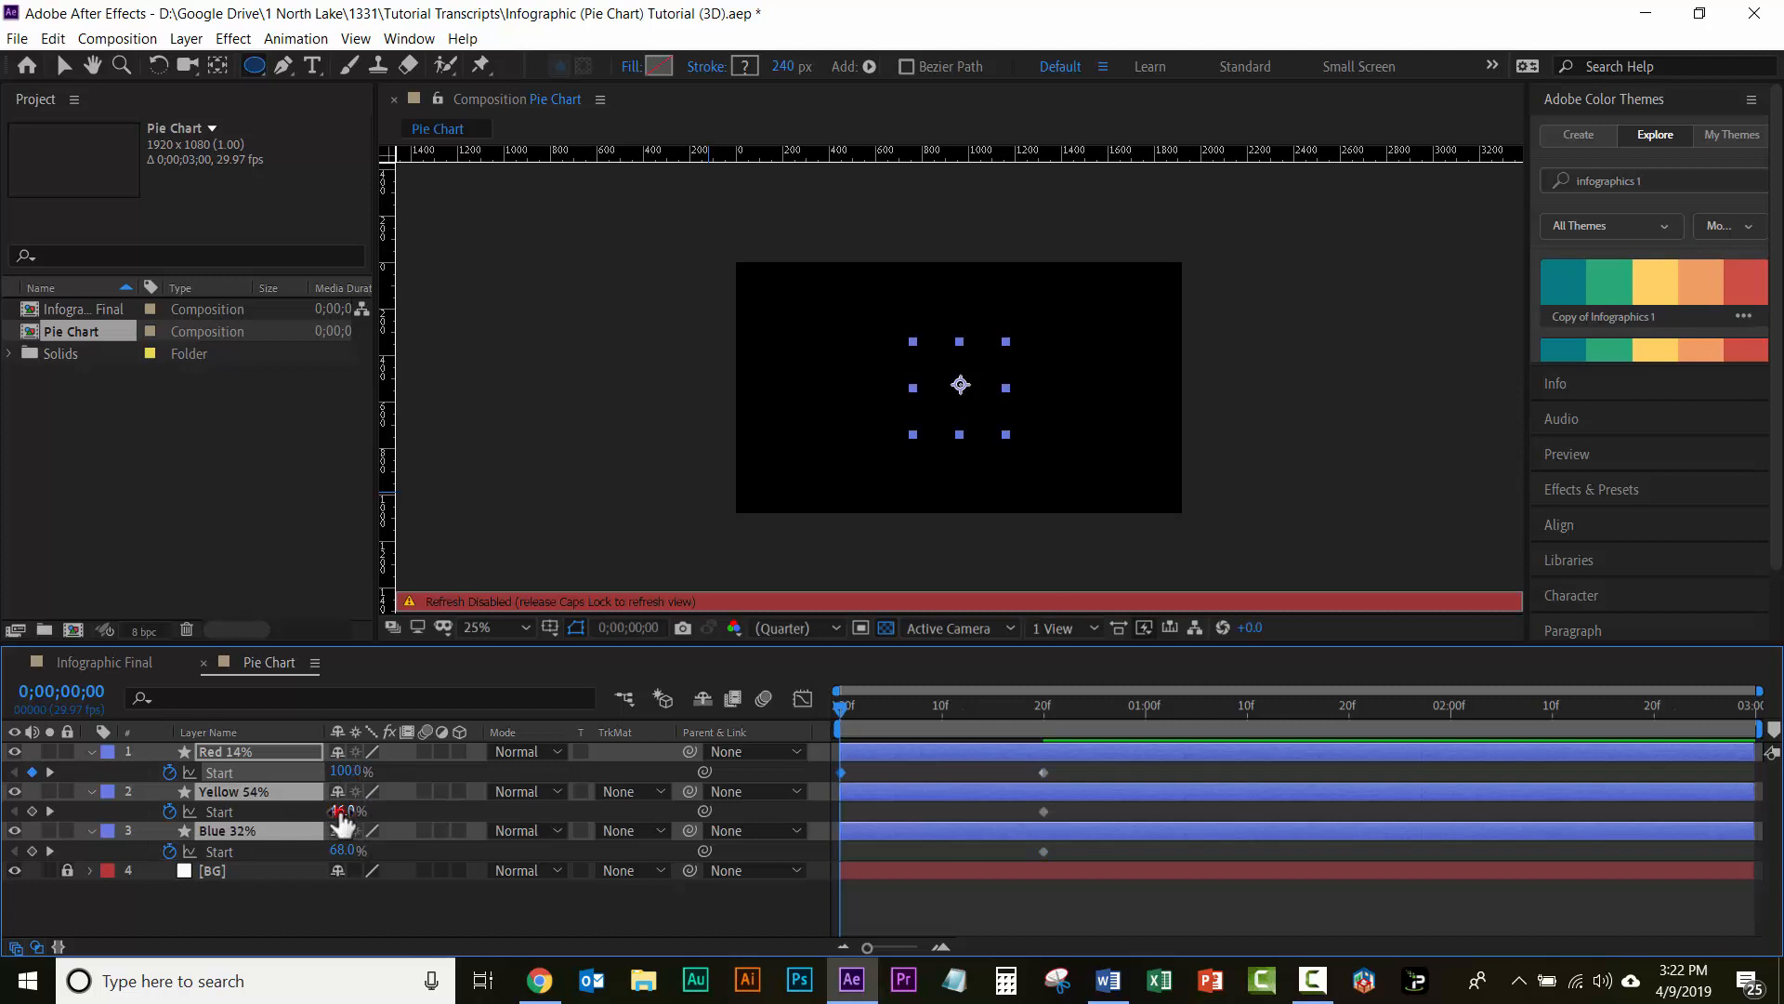
click(341, 811)
text(100)
key(Return)
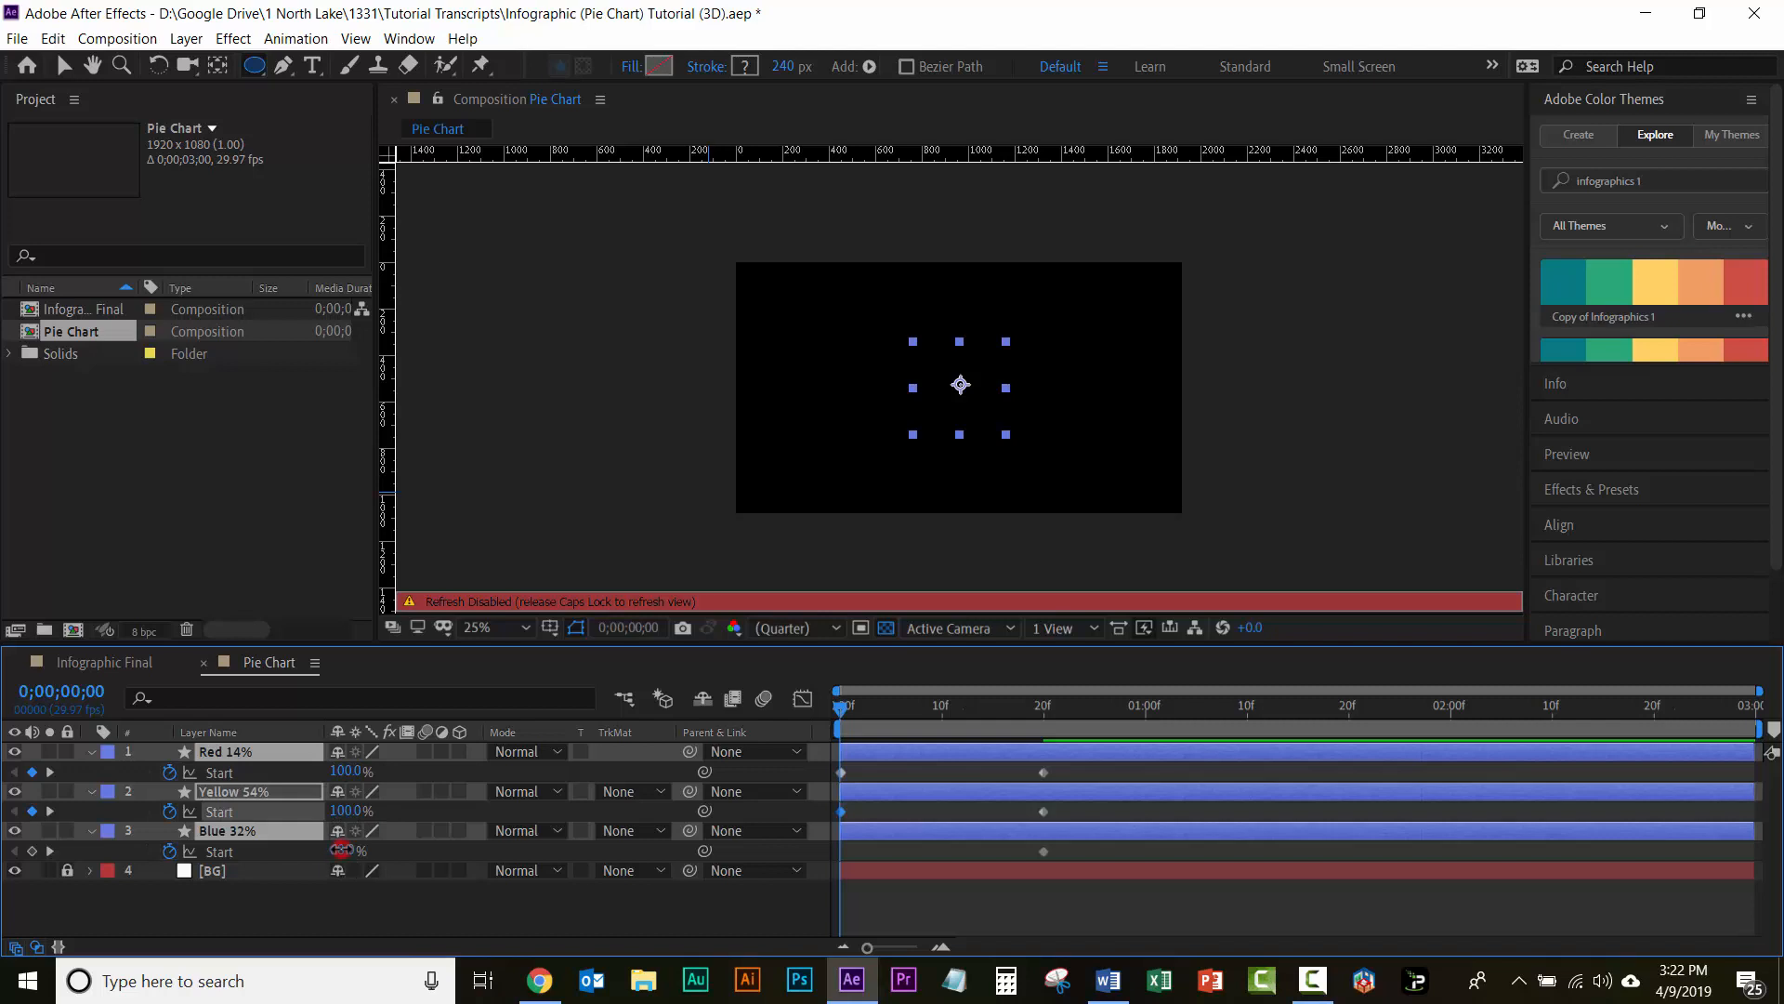
click(342, 850)
text(100)
key(Return)
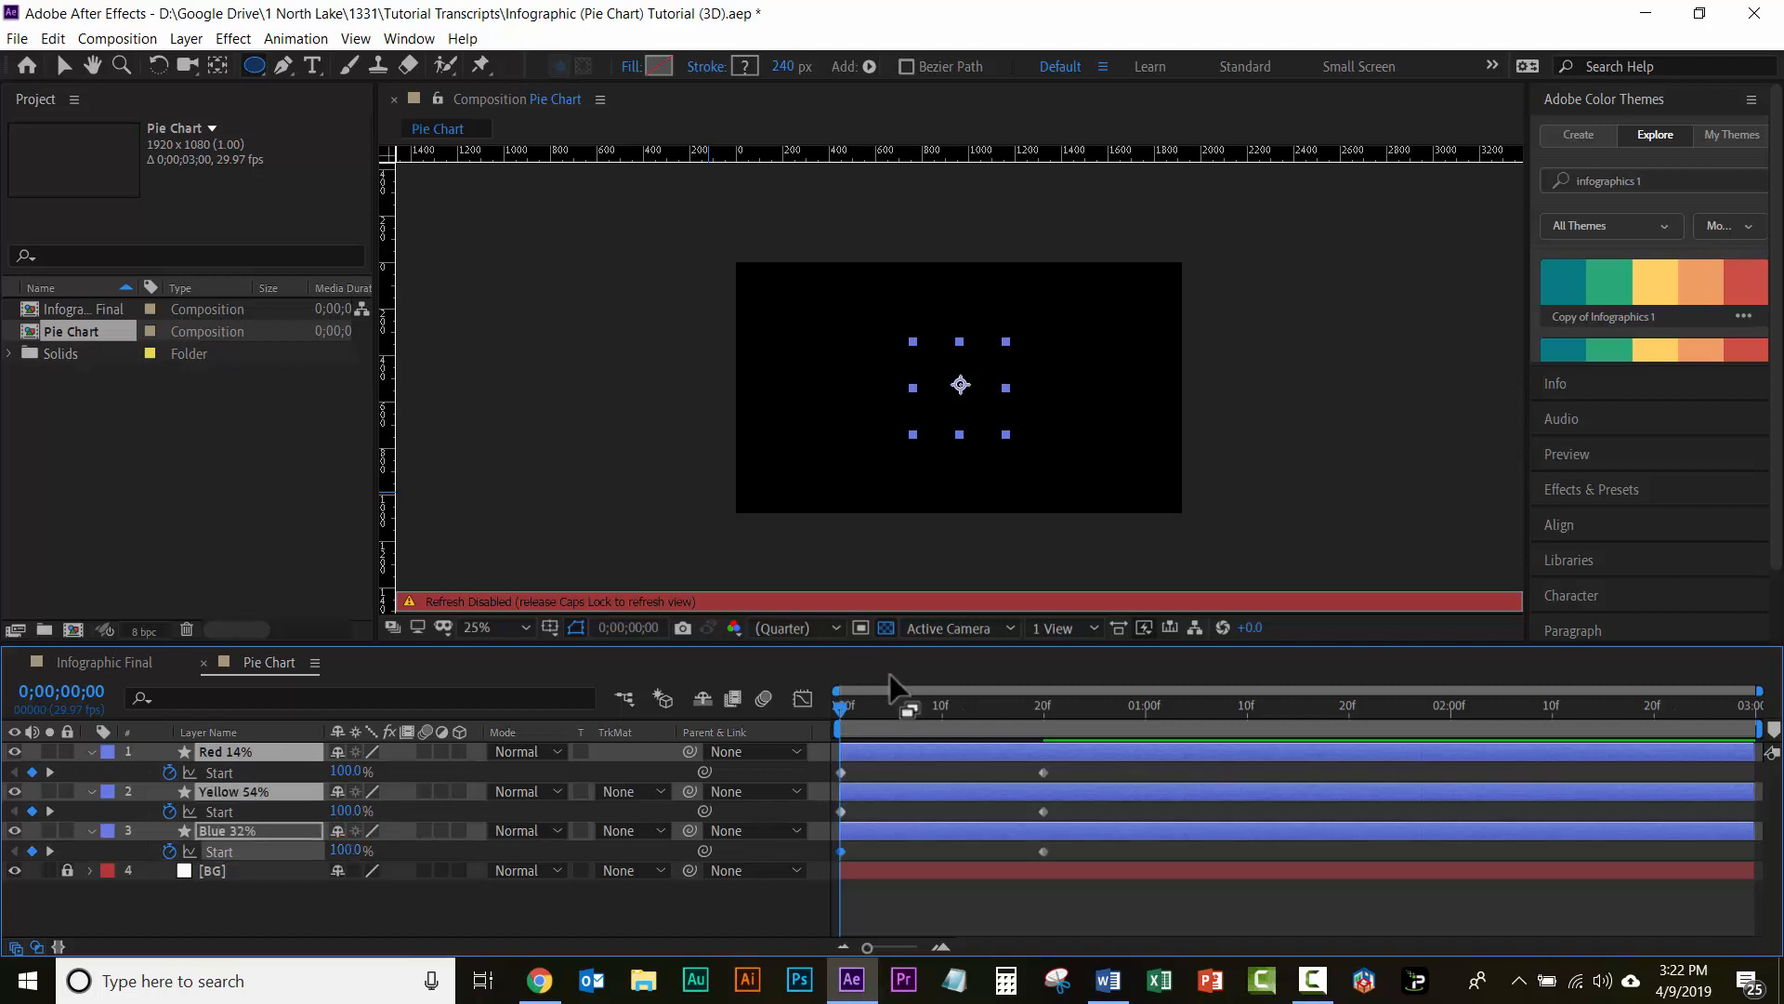
key(Caps_Lock)
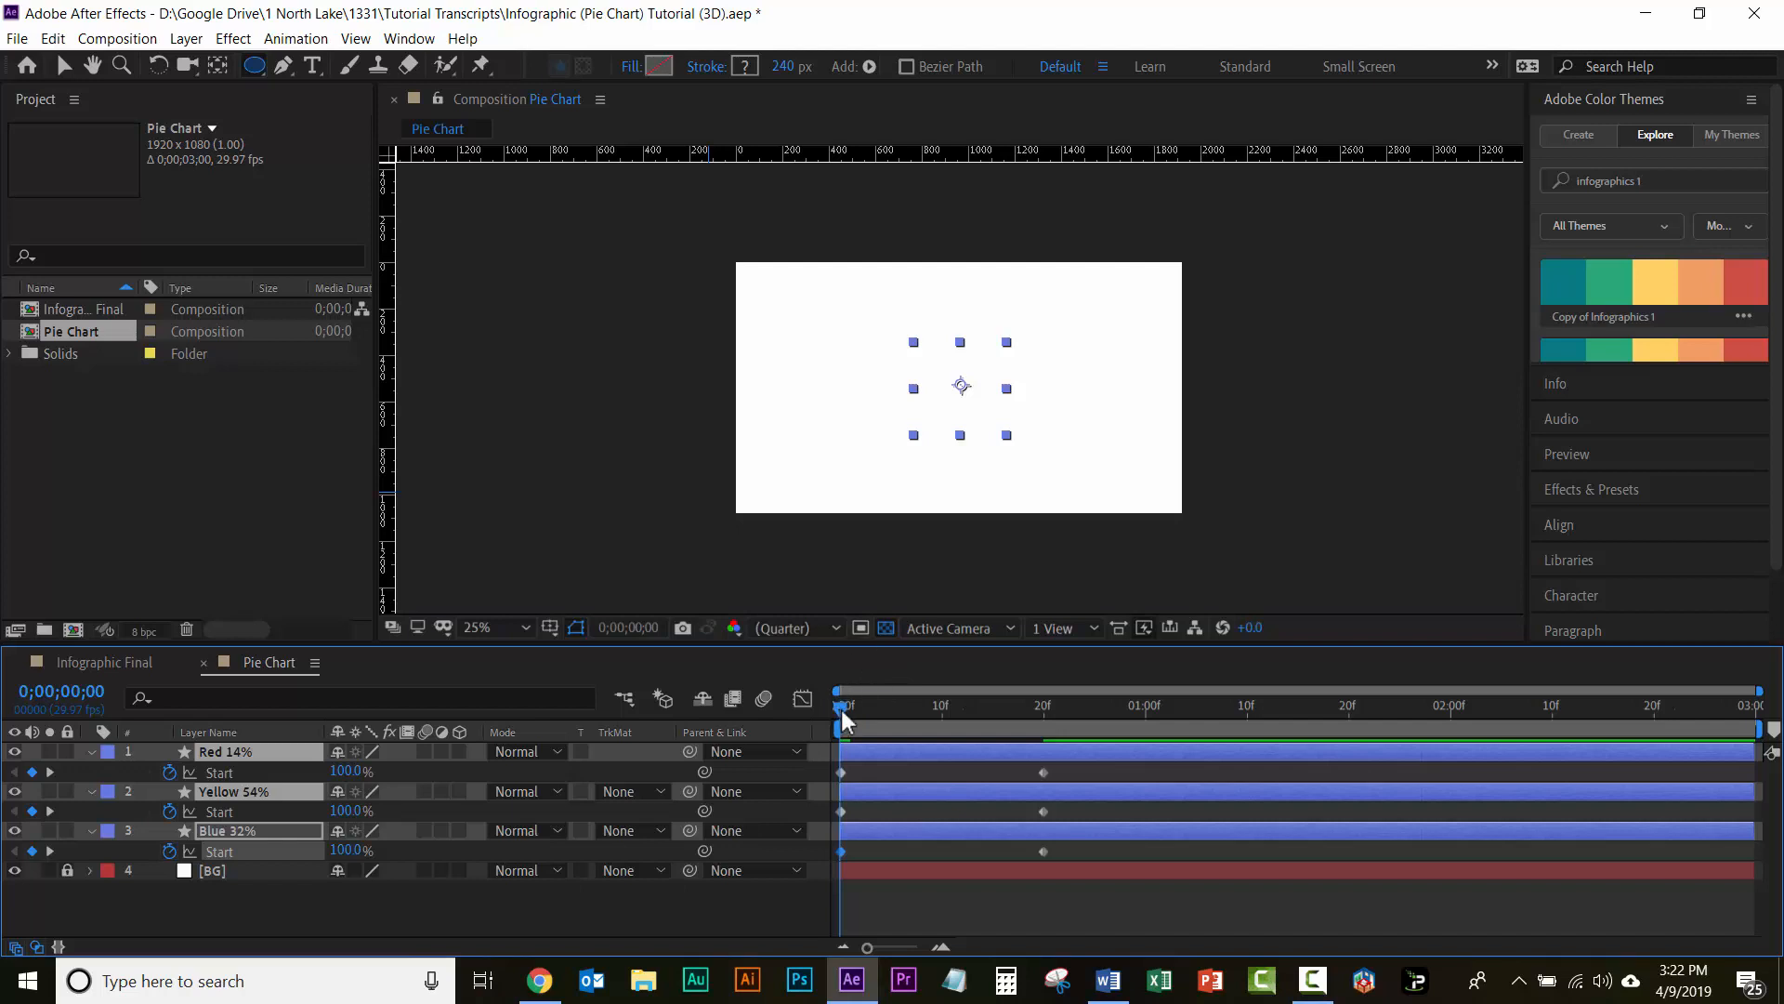
Step: Preview the growth animation of the three pie slices from the first frame
drag(840, 710, 1012, 707)
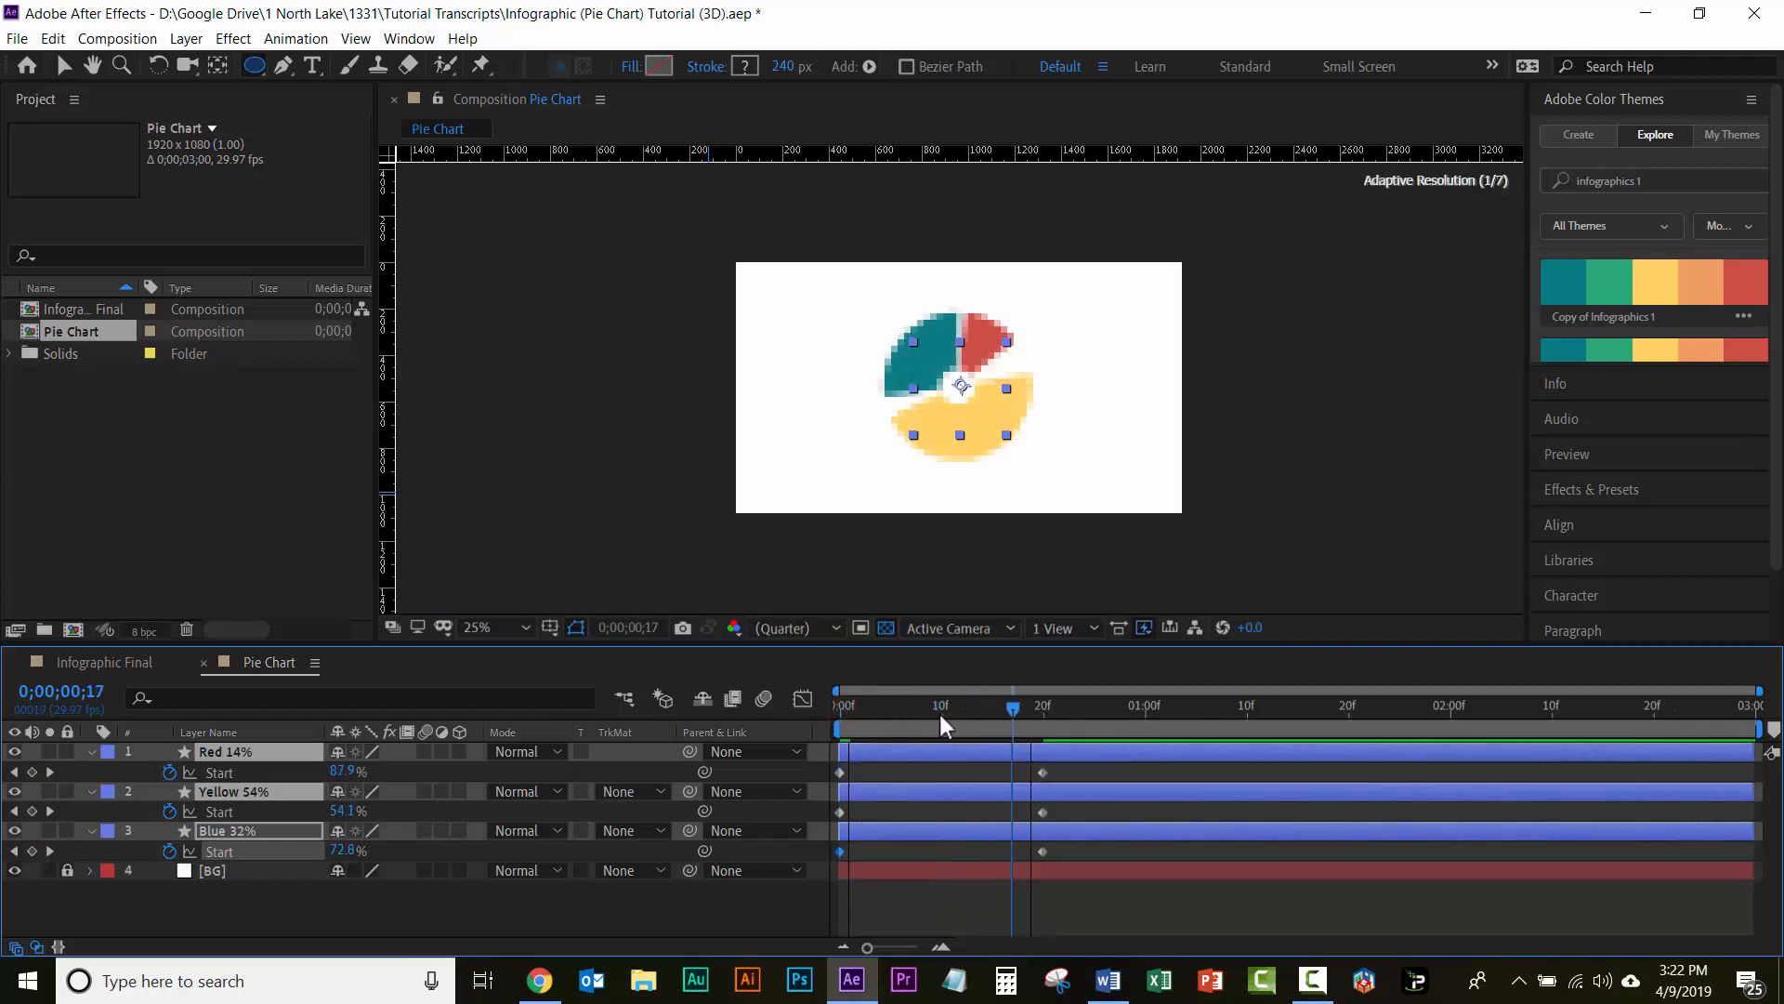
key(Home)
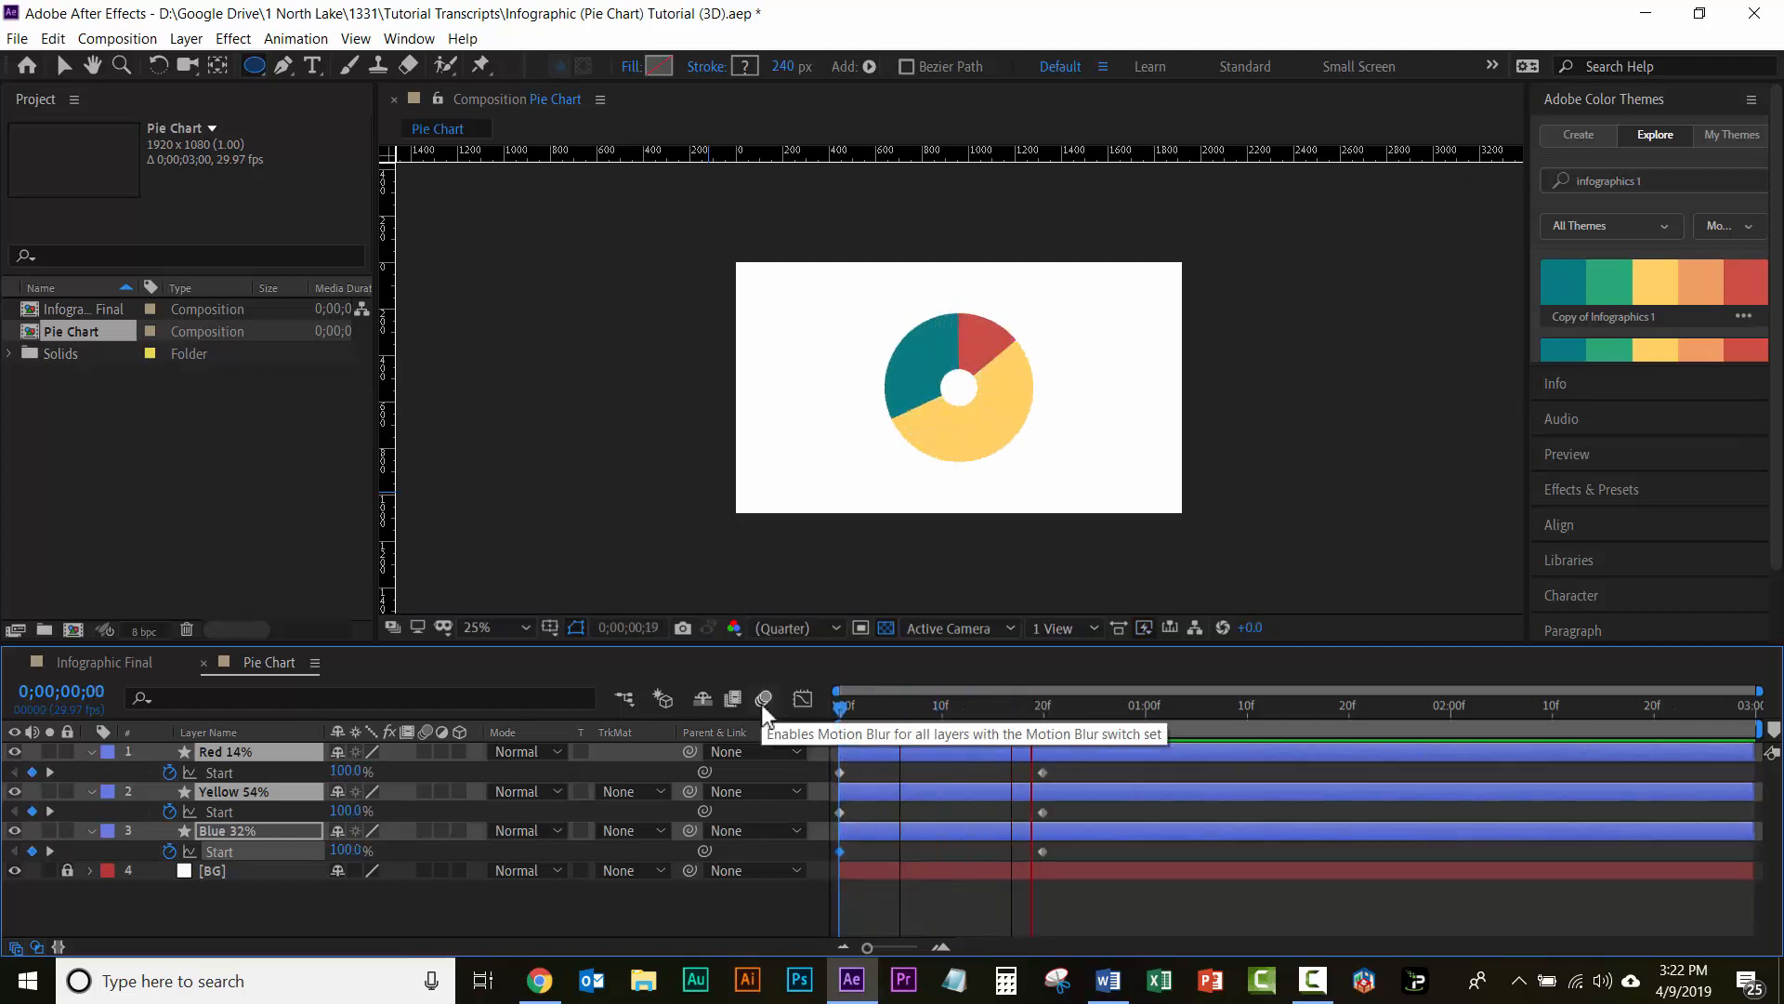
key(space)
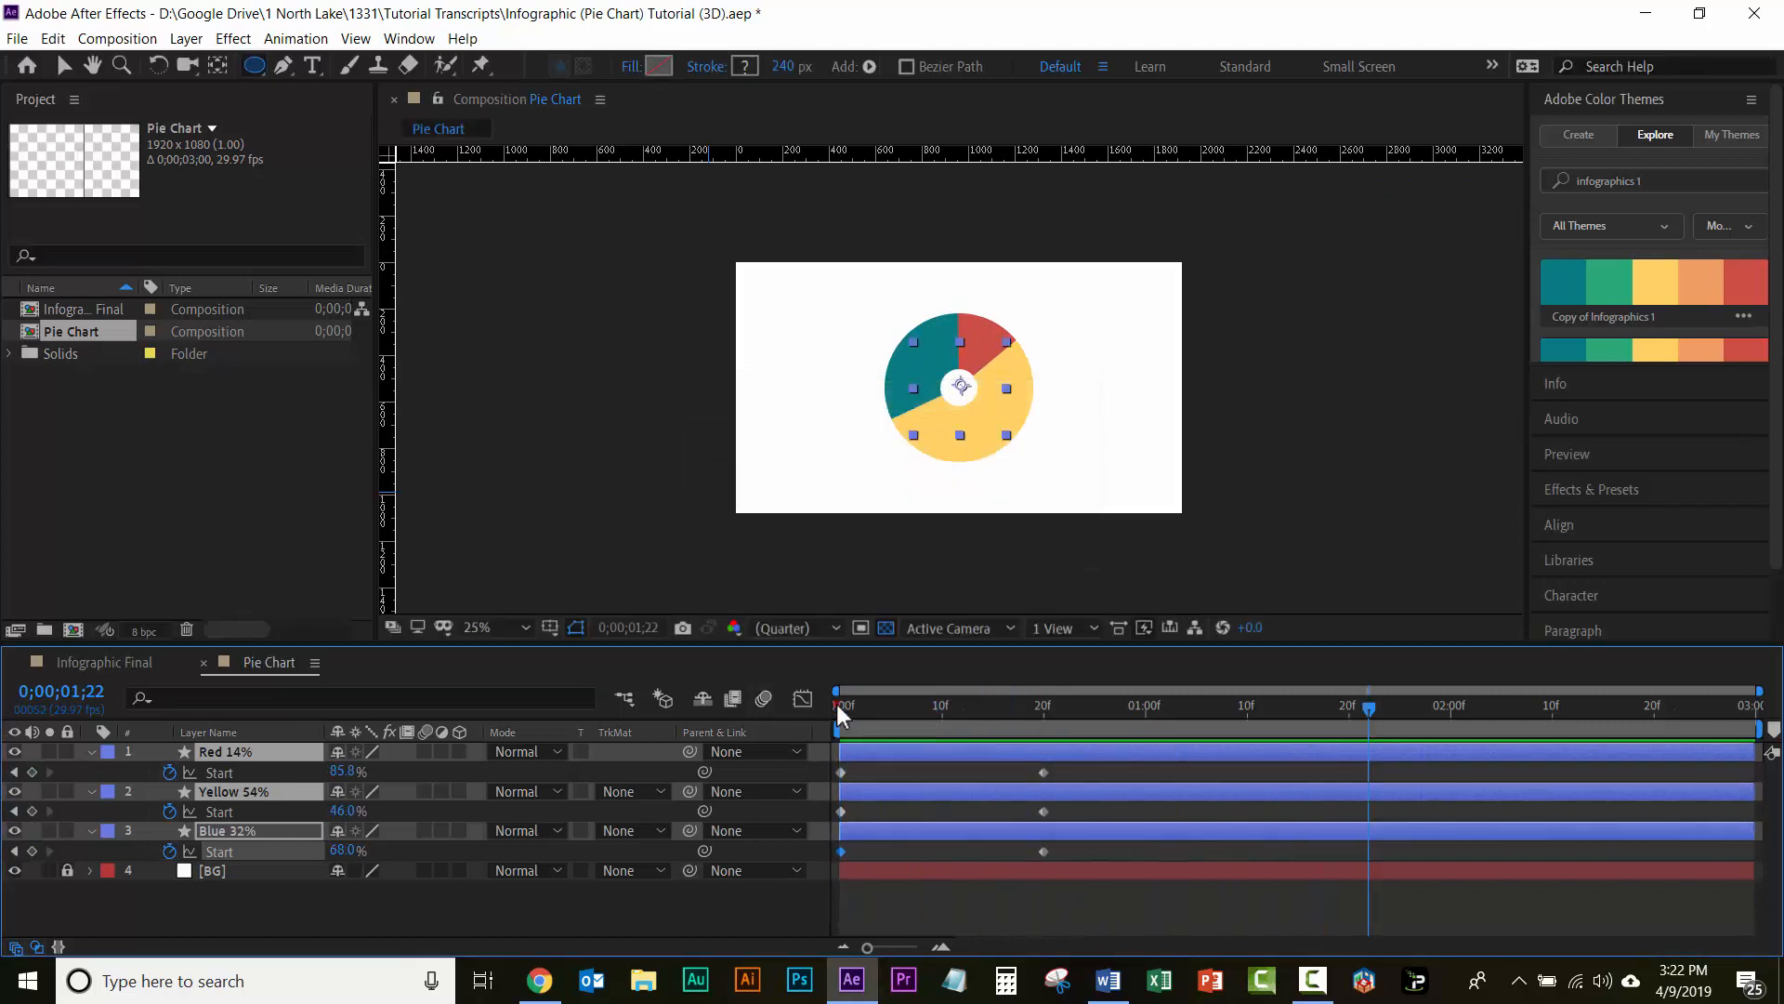
click(838, 705)
key(space)
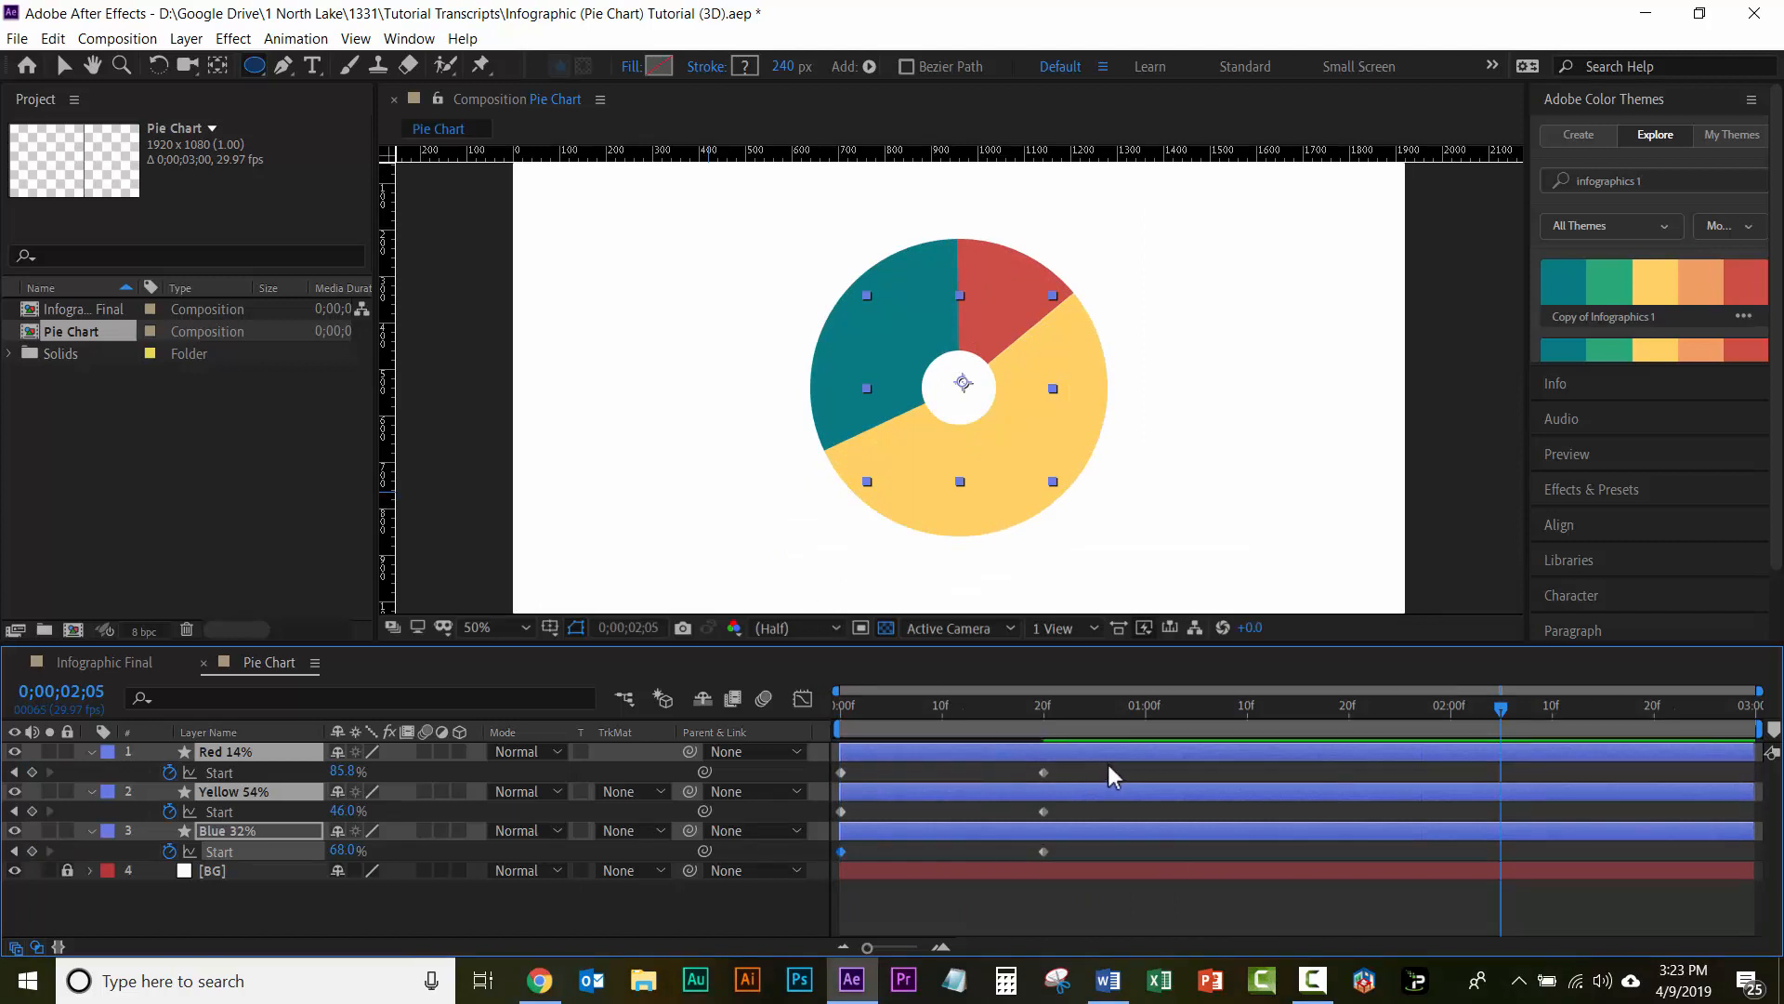
drag(1111, 767, 812, 857)
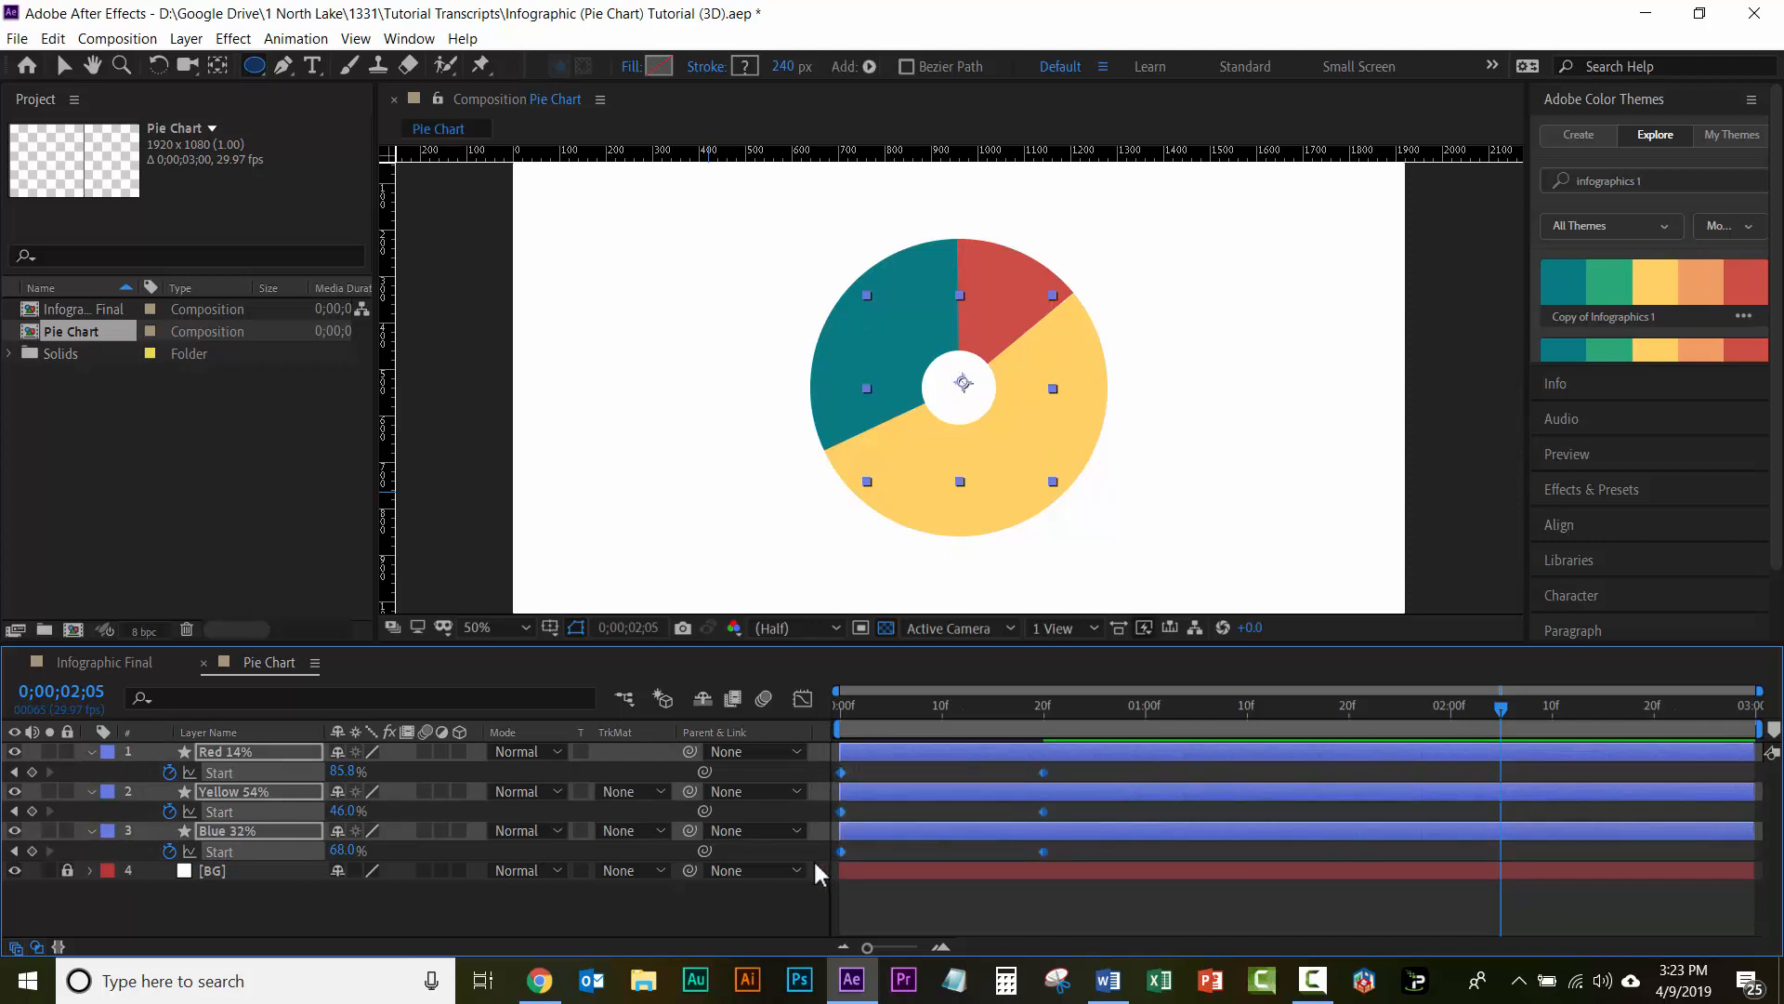
right_click(1045, 773)
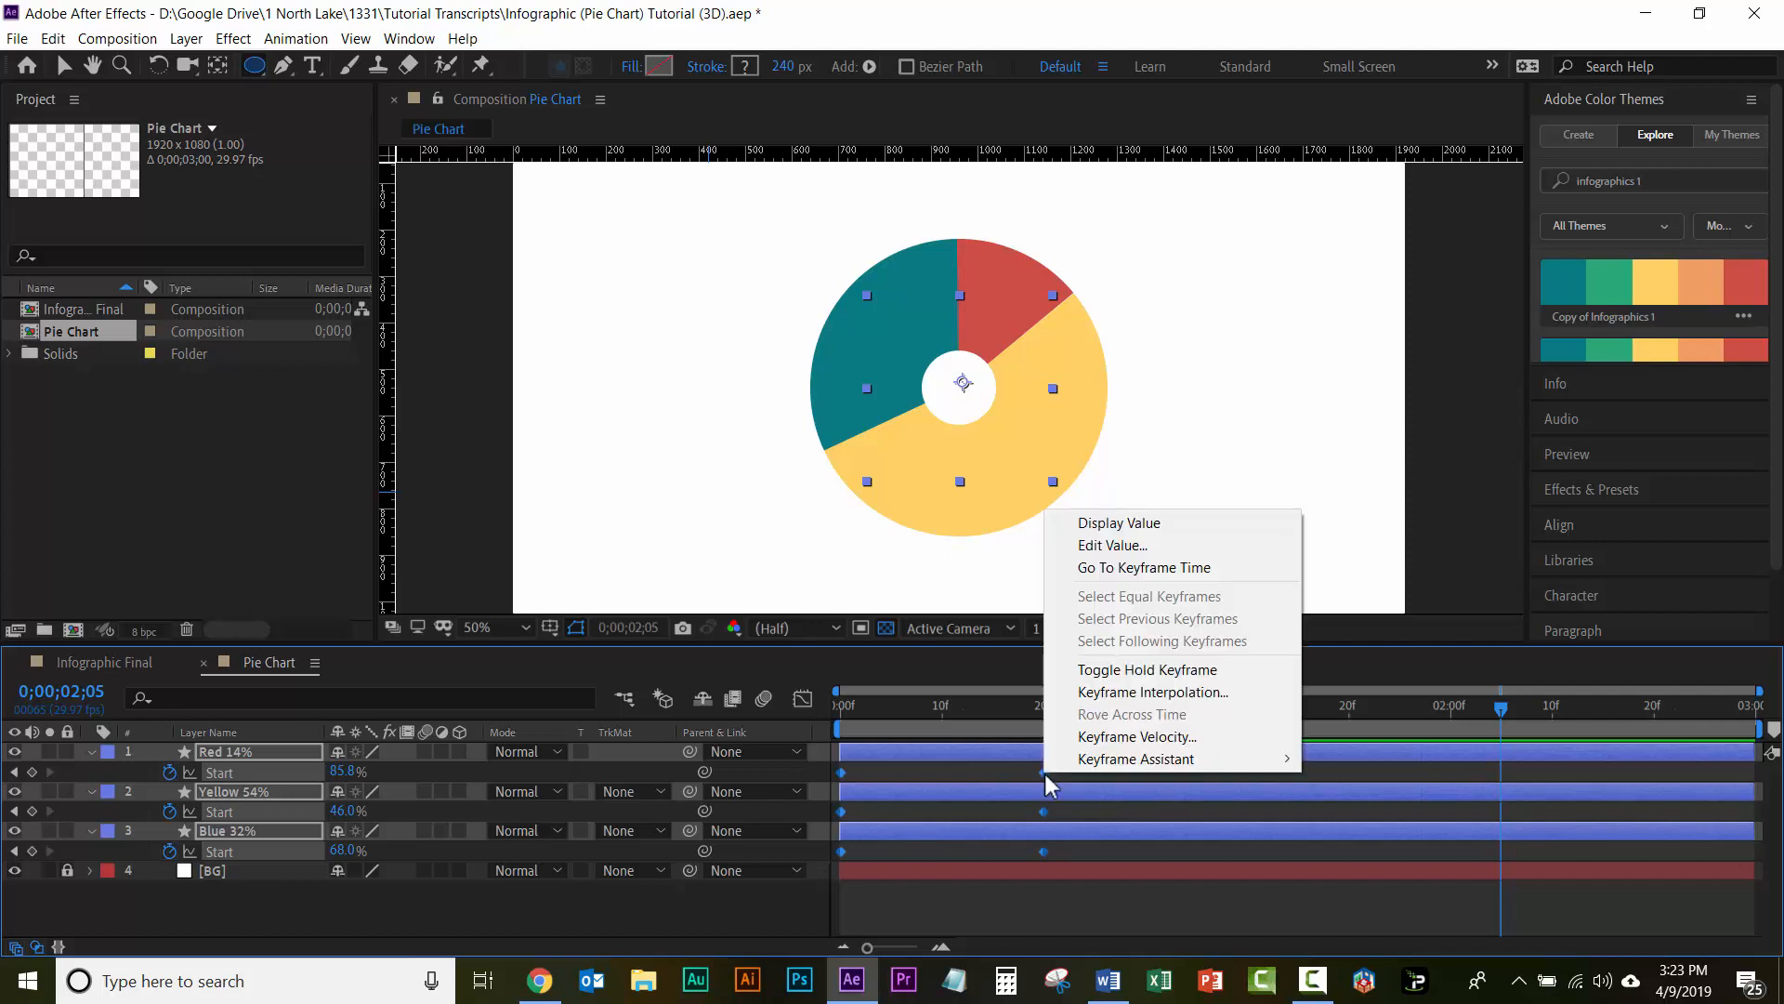
mouse_move(1090, 758)
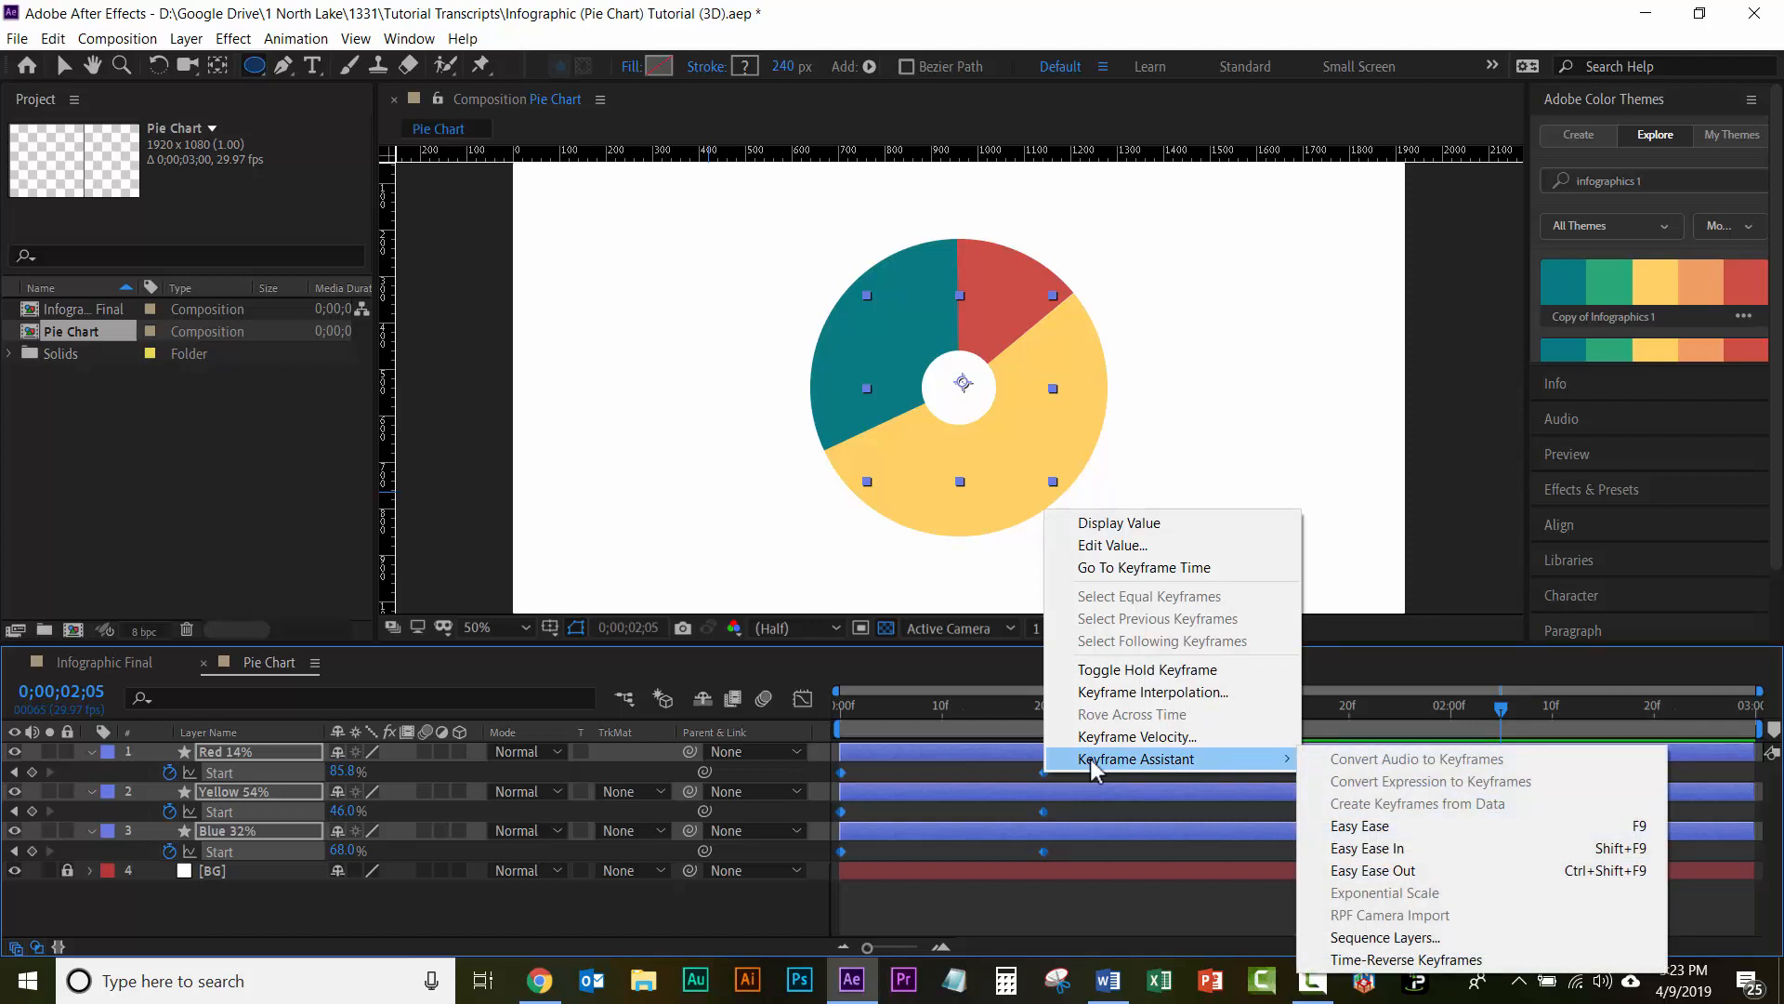
click(994, 772)
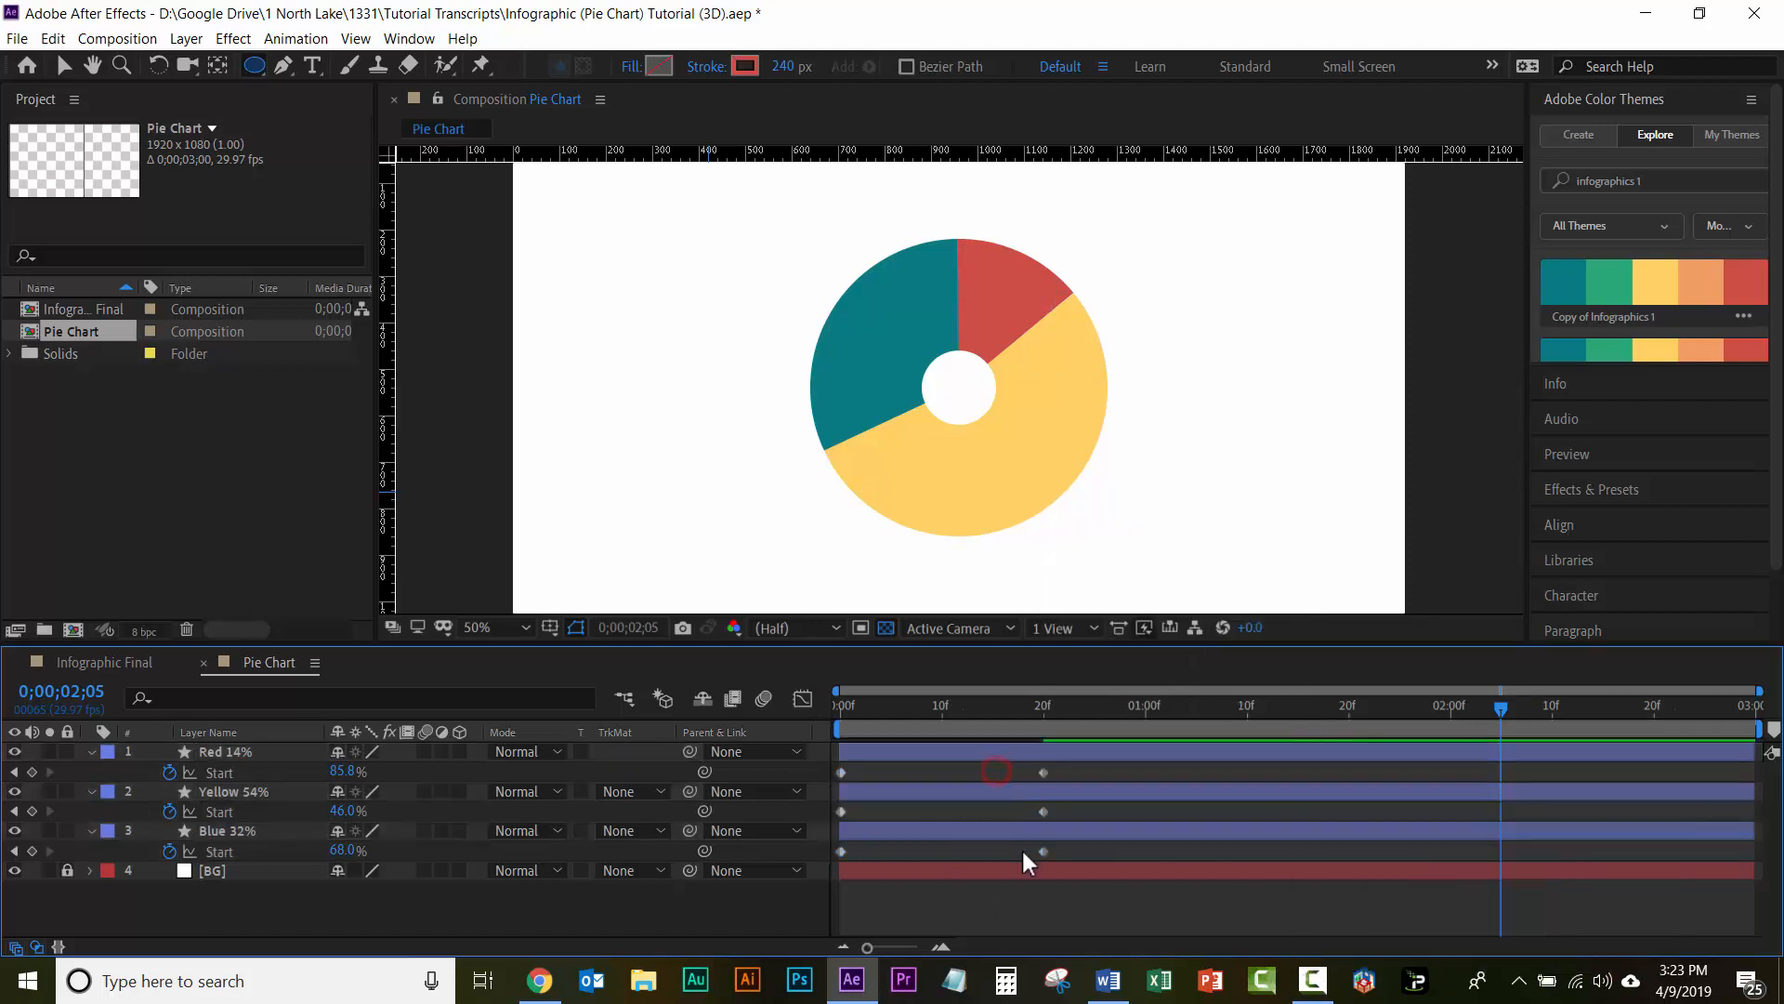
Step: Apply Easy Ease to all the Start keyframes of the Red 14%, Yellow 54% and Blue 32% layers
drag(1083, 851, 813, 751)
right_click(1041, 771)
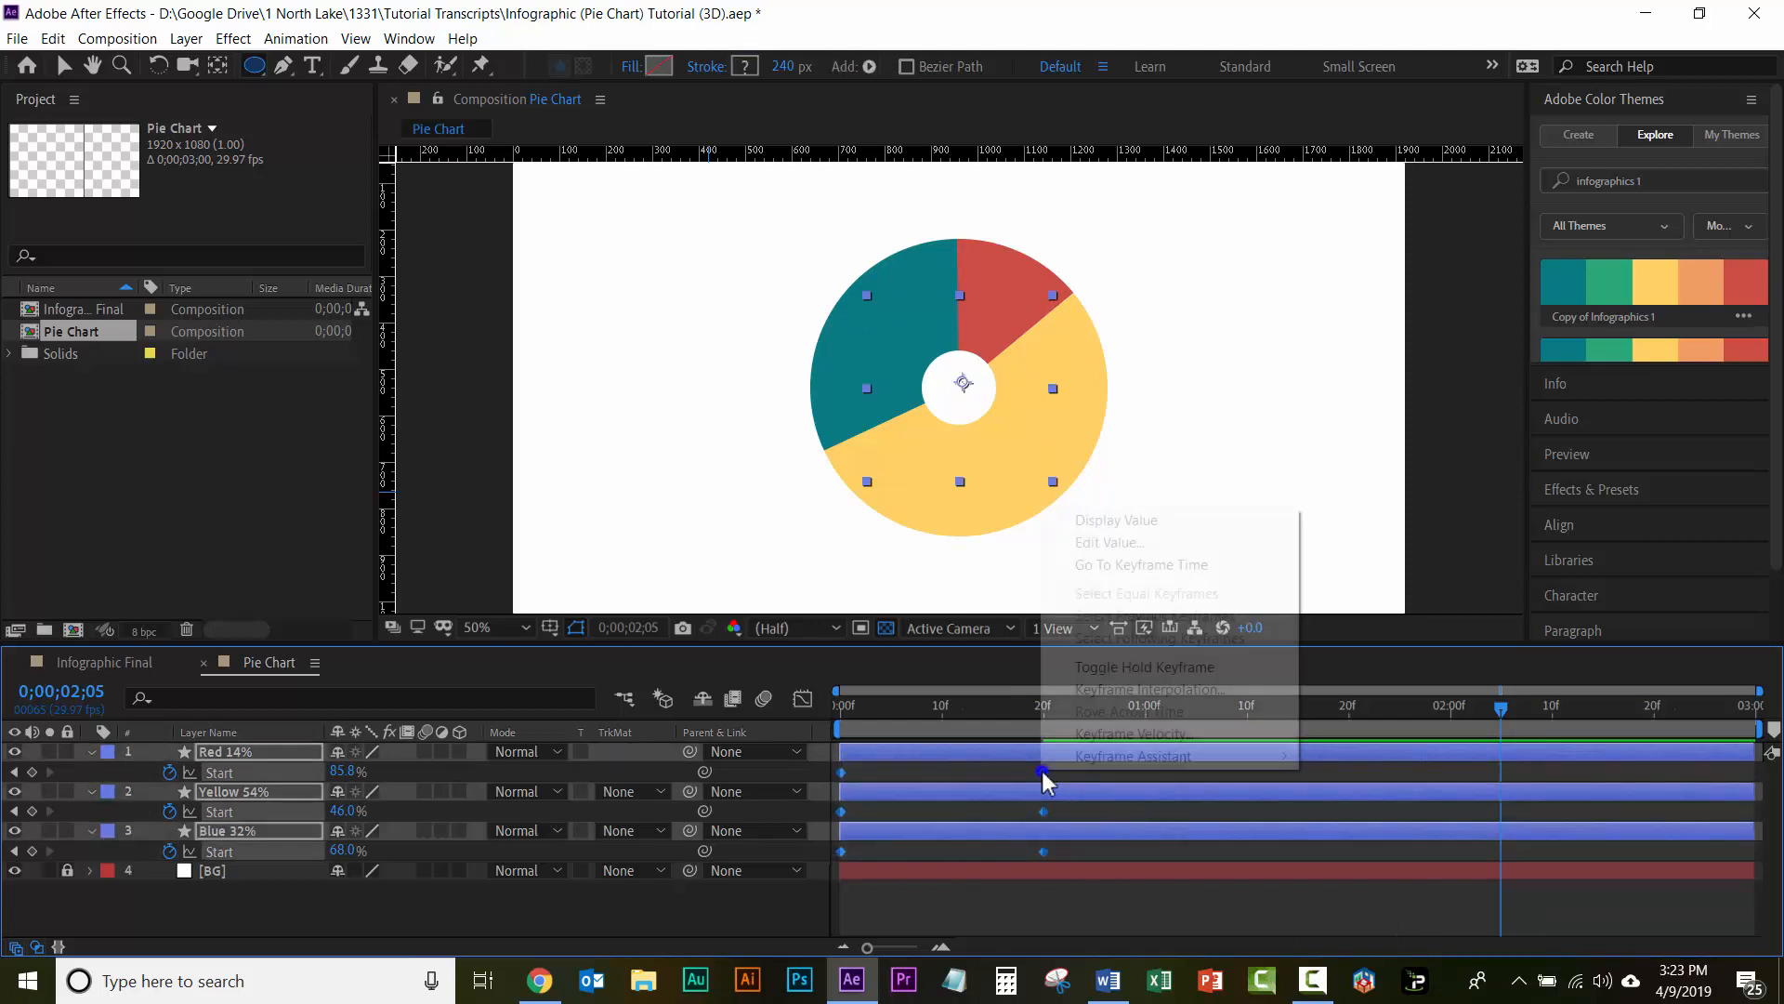
mouse_move(1102, 750)
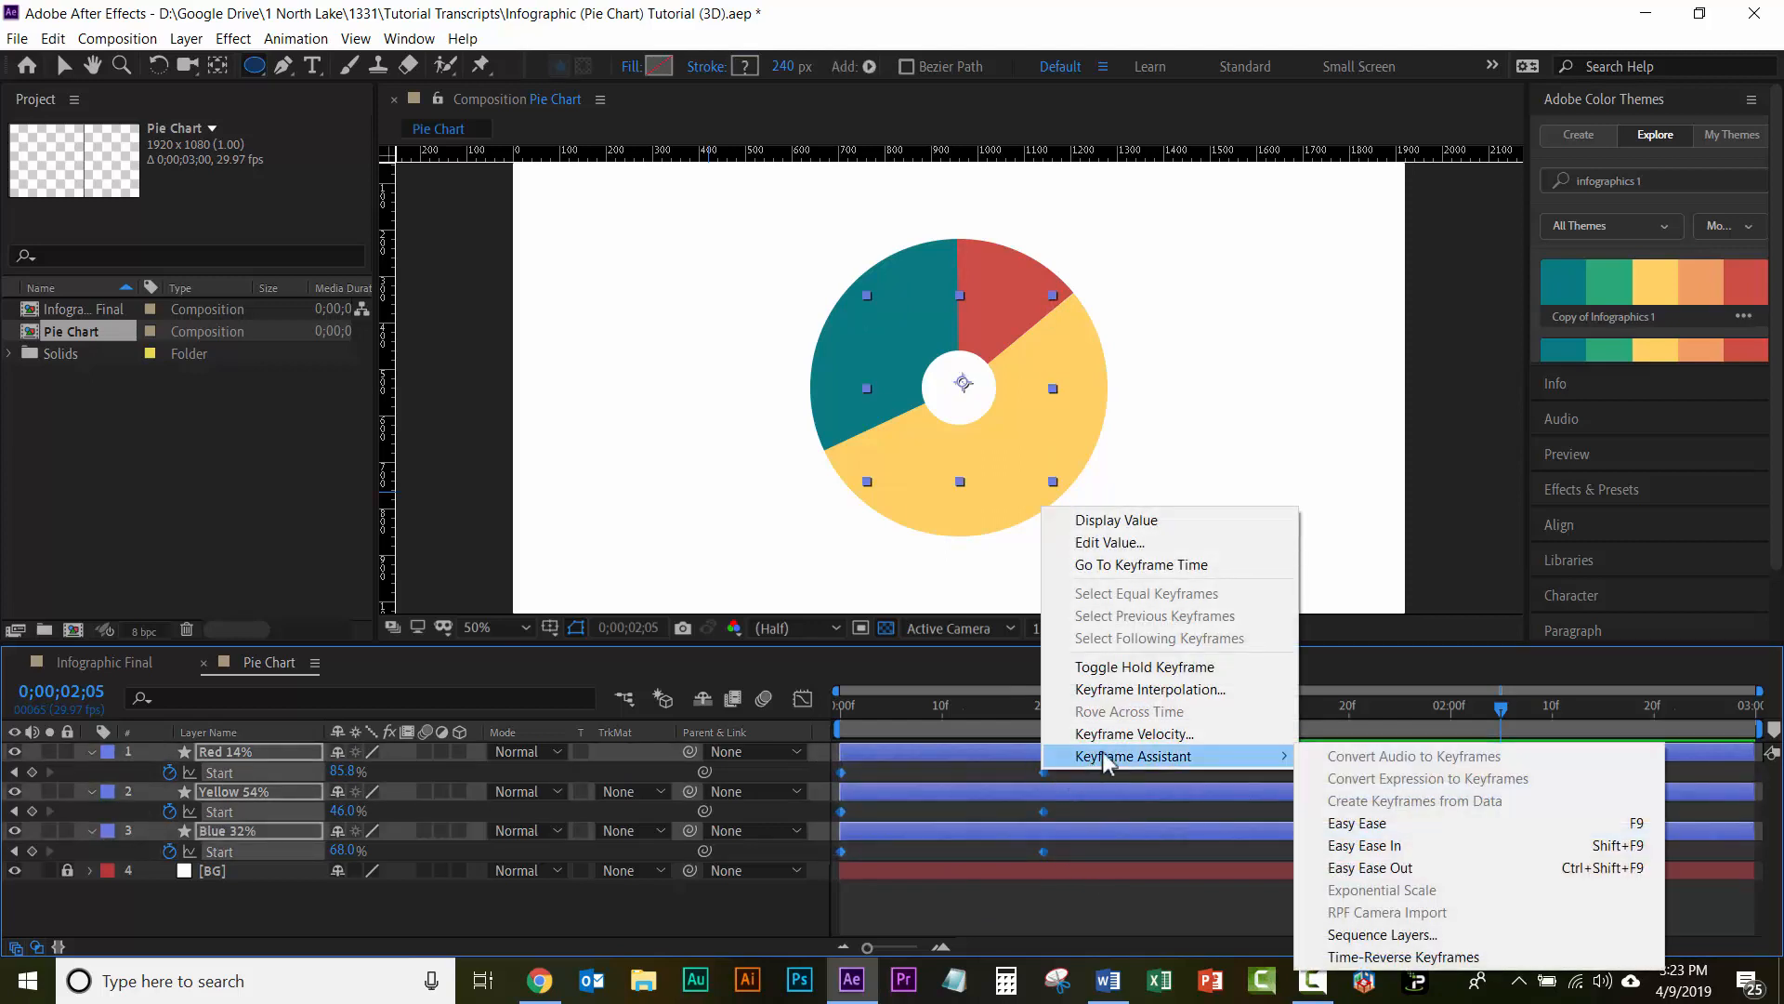
click(1368, 823)
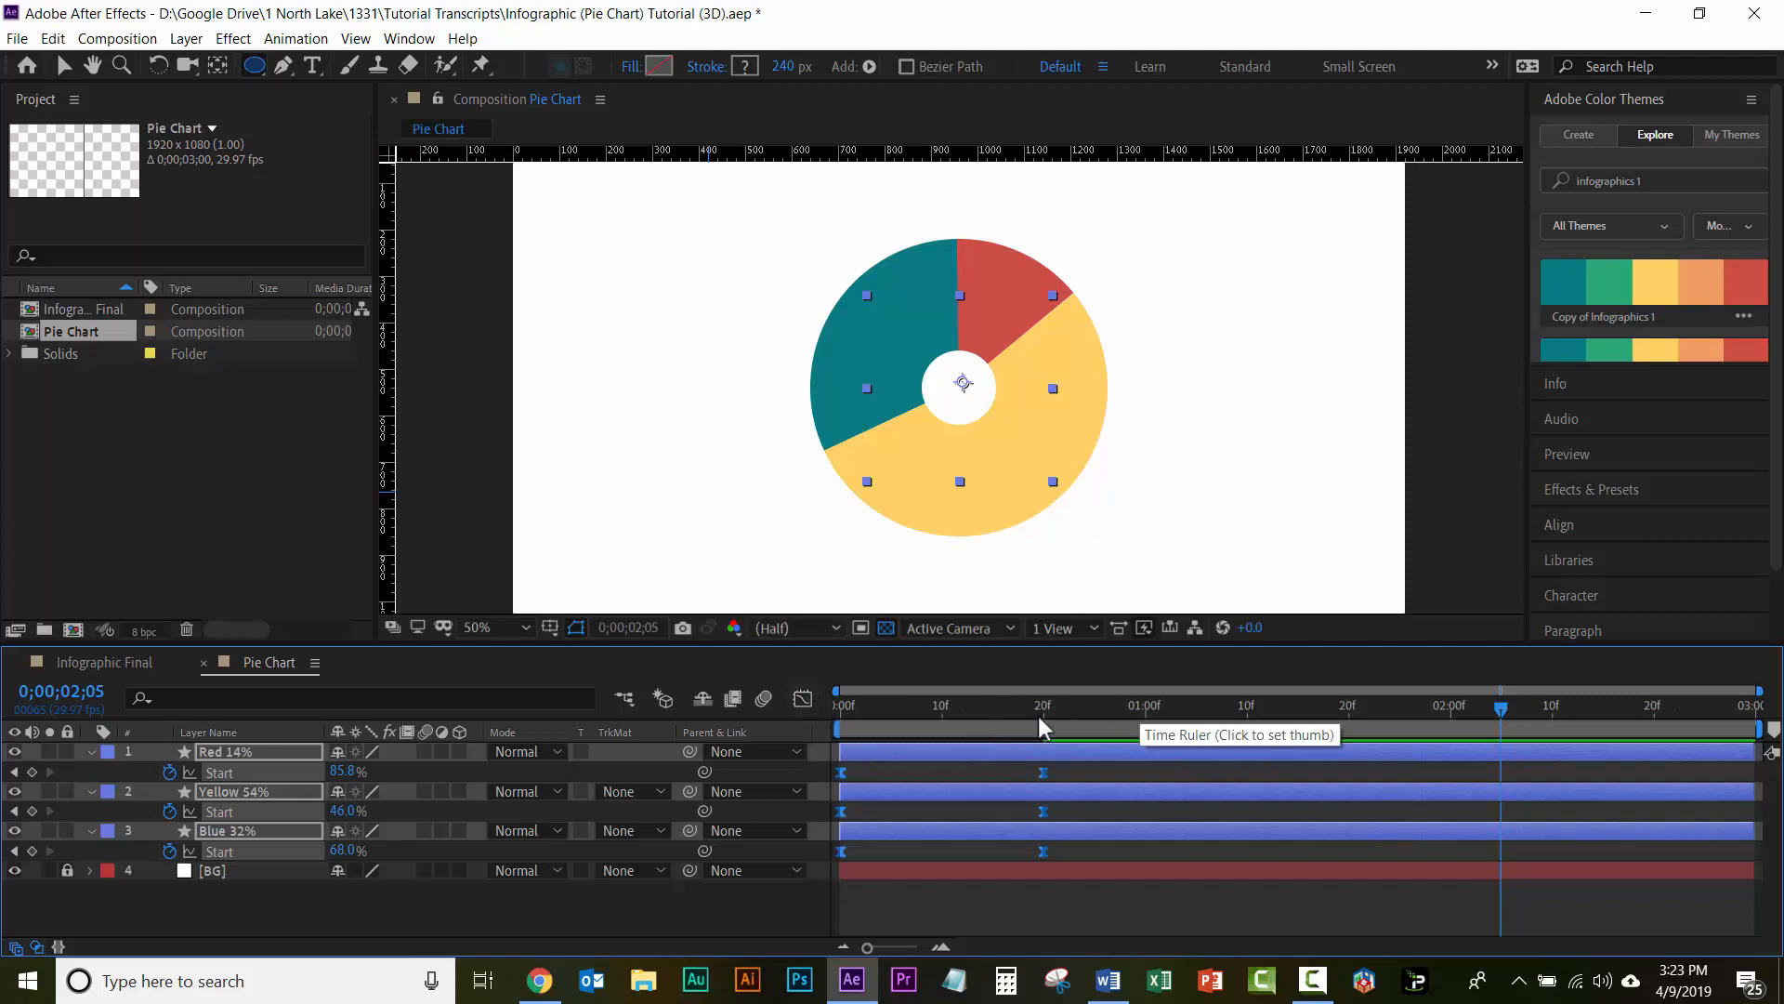
Step: Play back the eased pie slice animation from the beginning to check its motion
drag(1037, 712, 761, 689)
key(space)
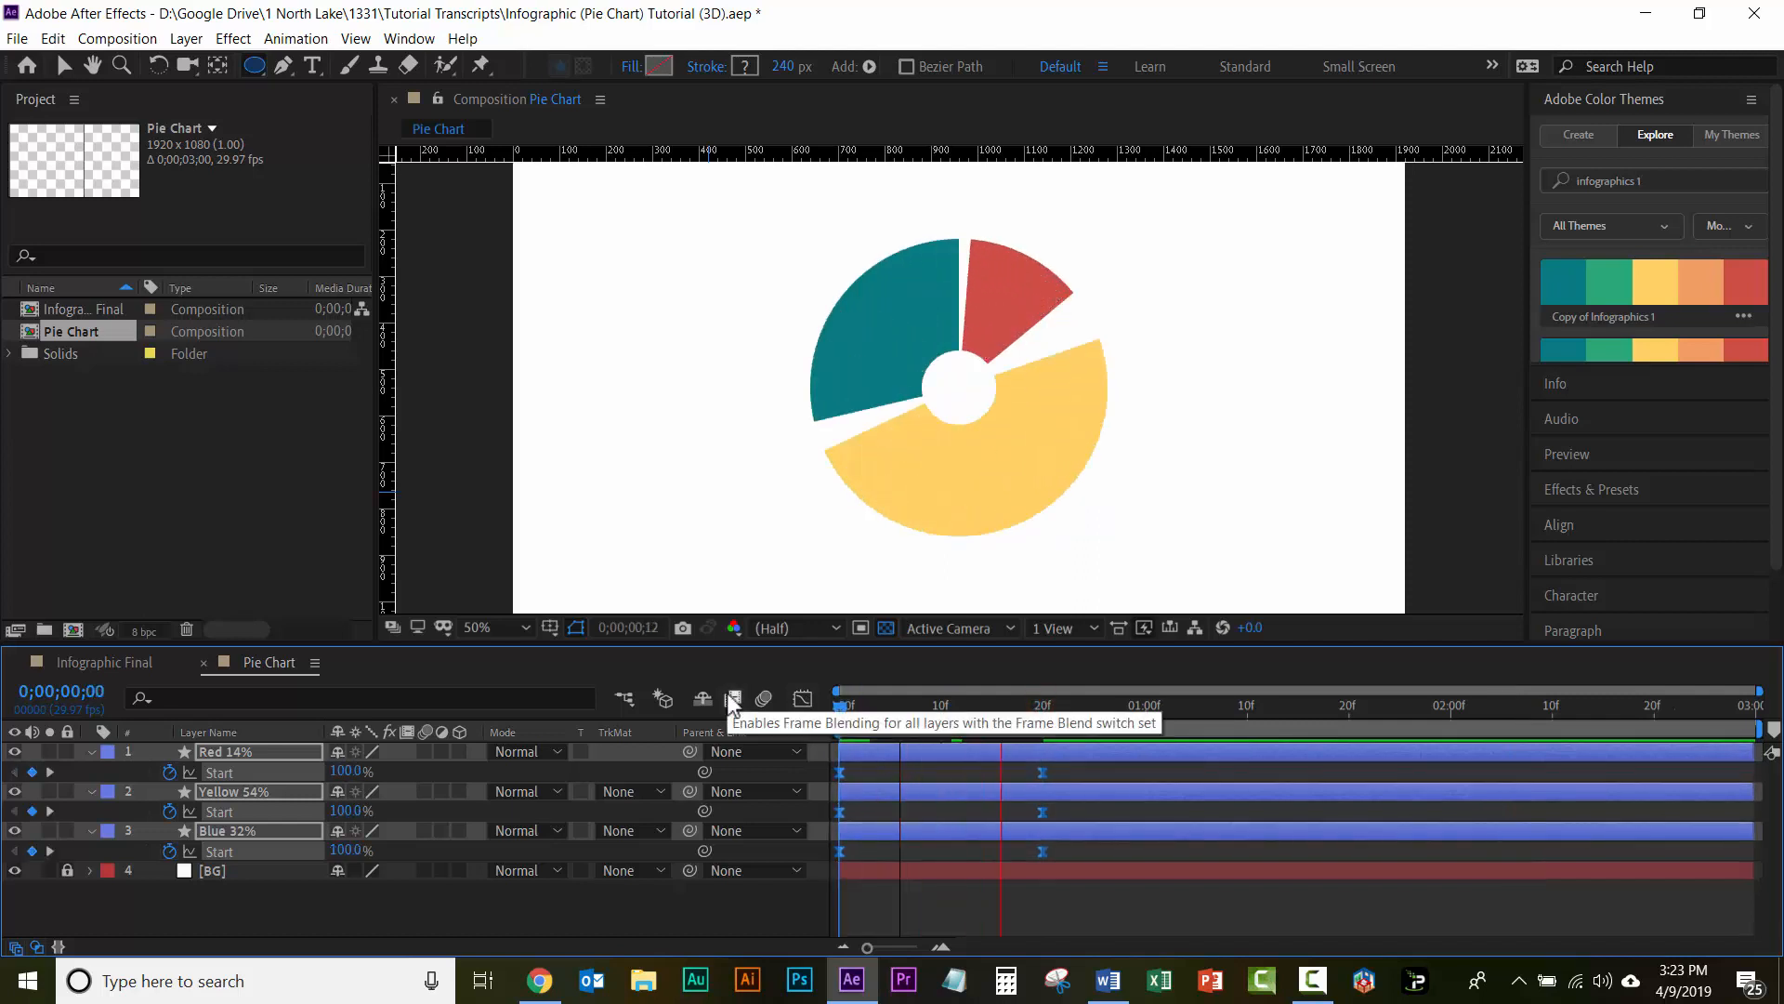
key(space)
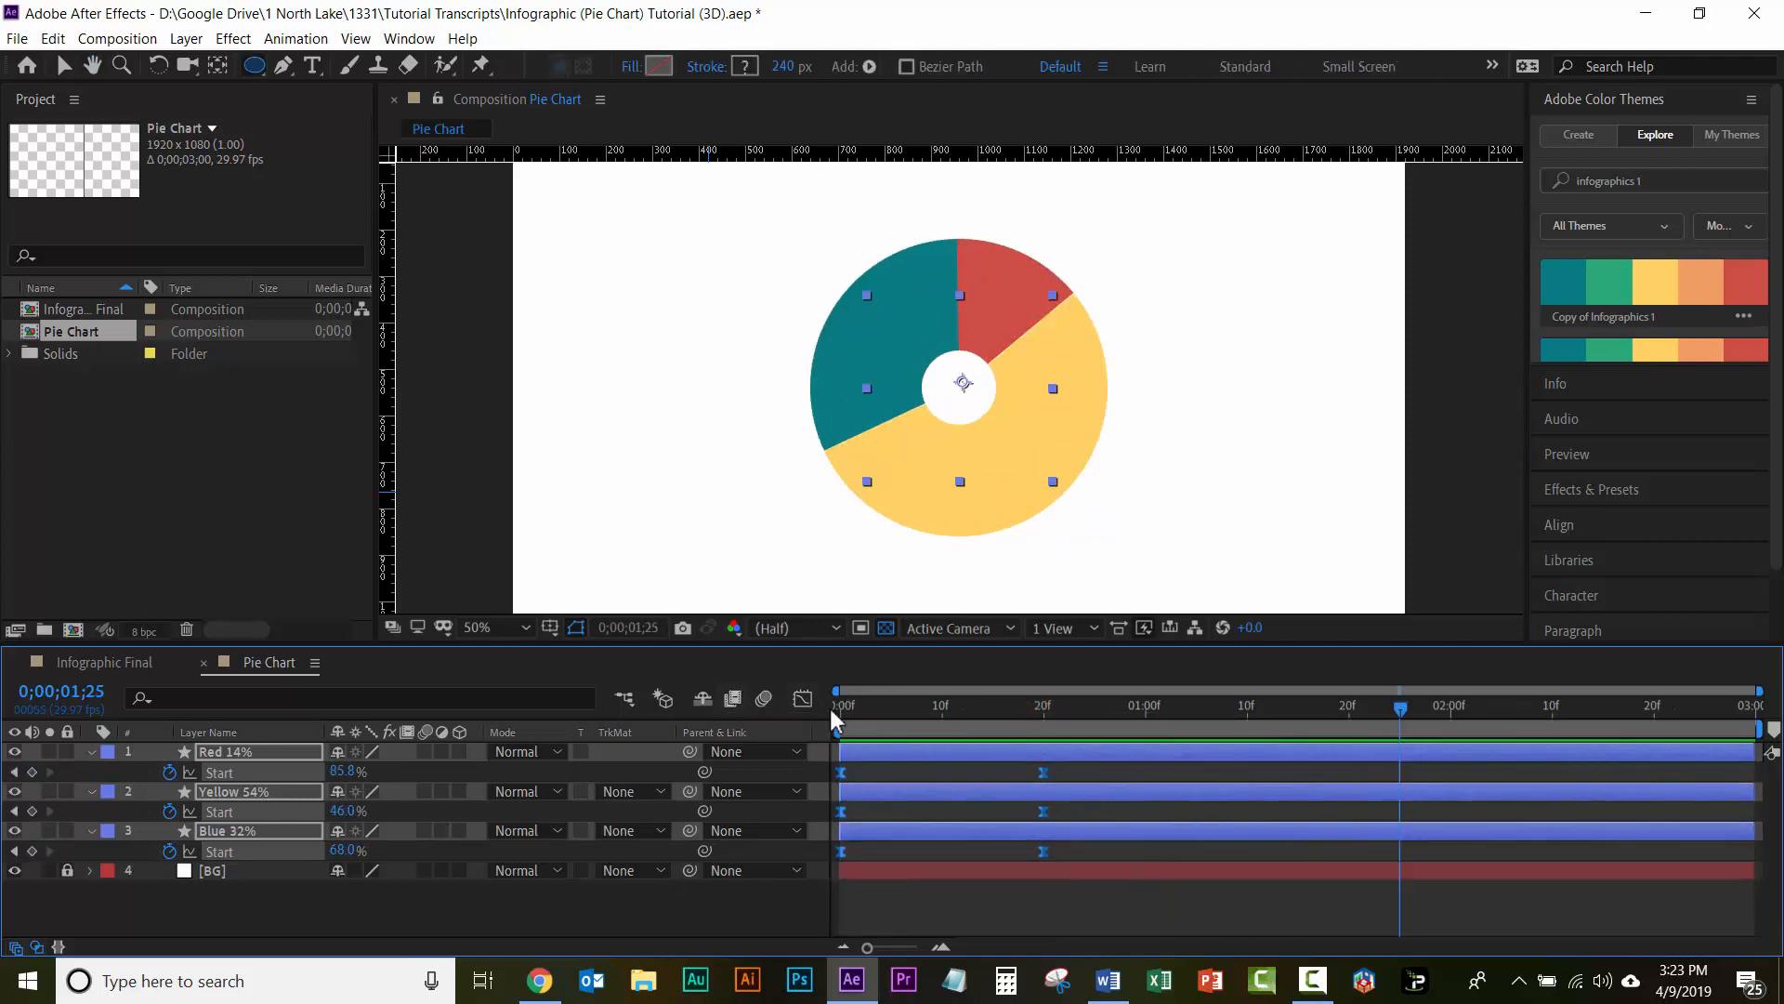
click(844, 714)
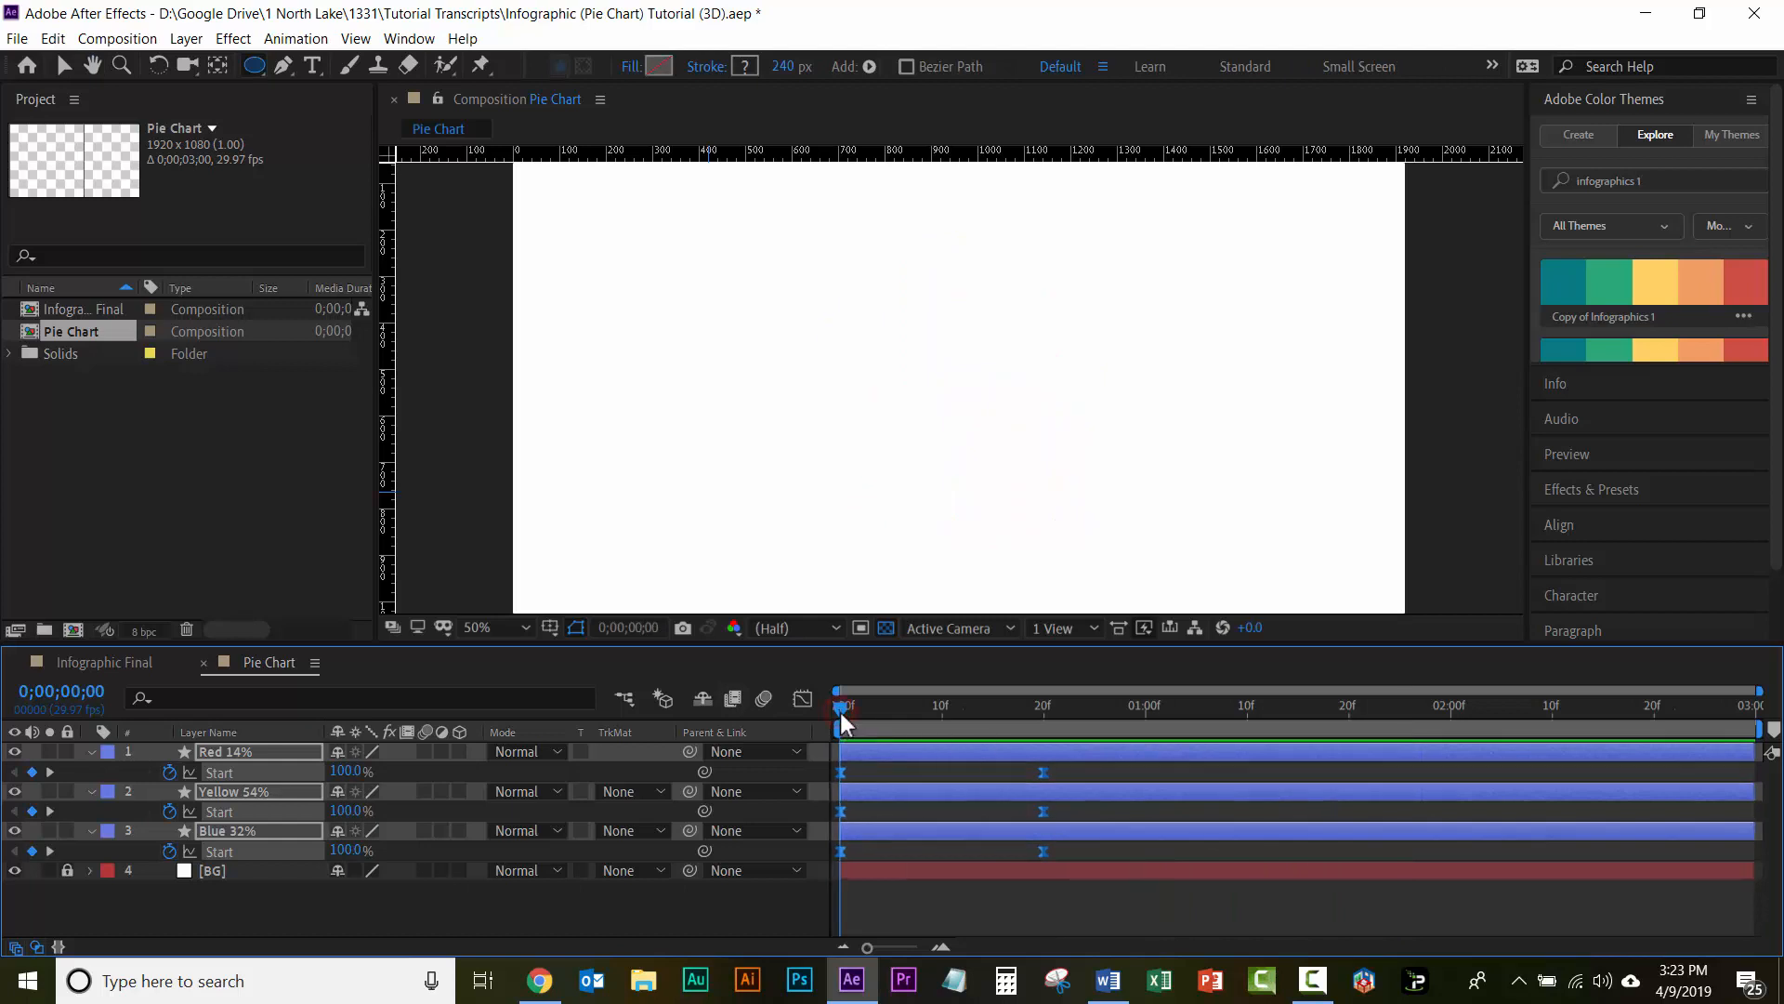
key(space)
key(space)
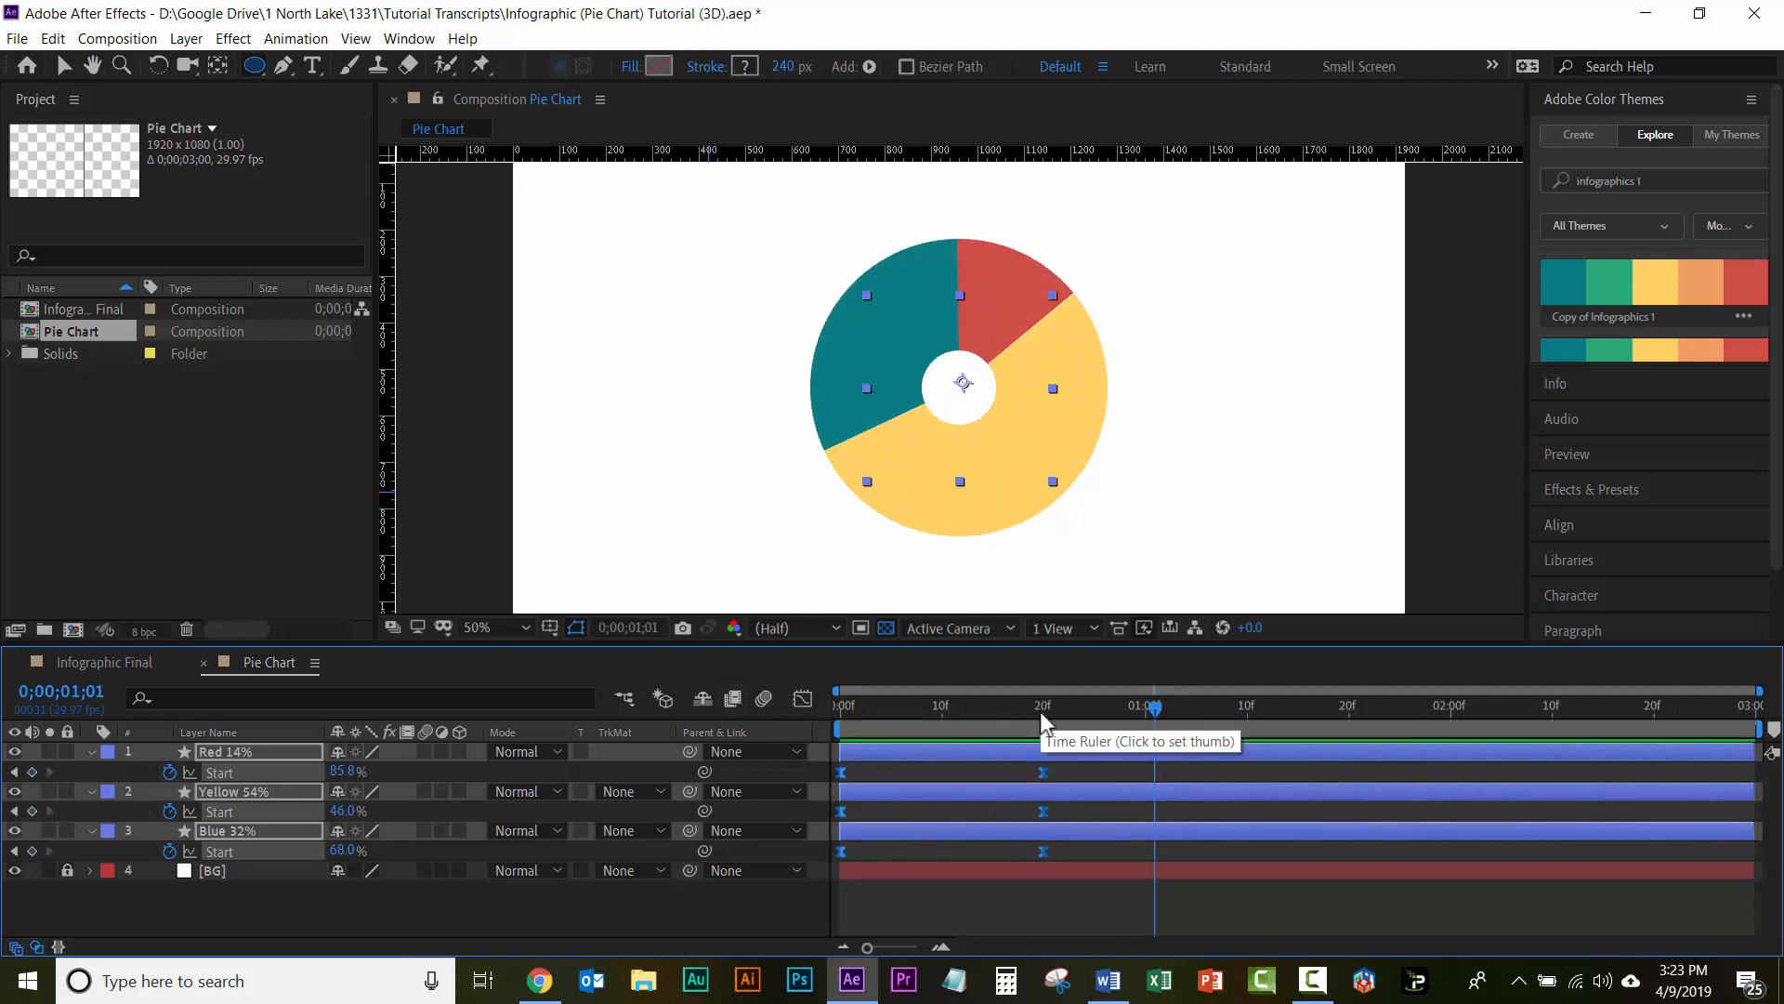
Step: In the speed graph, stretch the ease influence of all three slices' ending Start keyframes at frame 20 toward the beginning for a fast start
click(1048, 712)
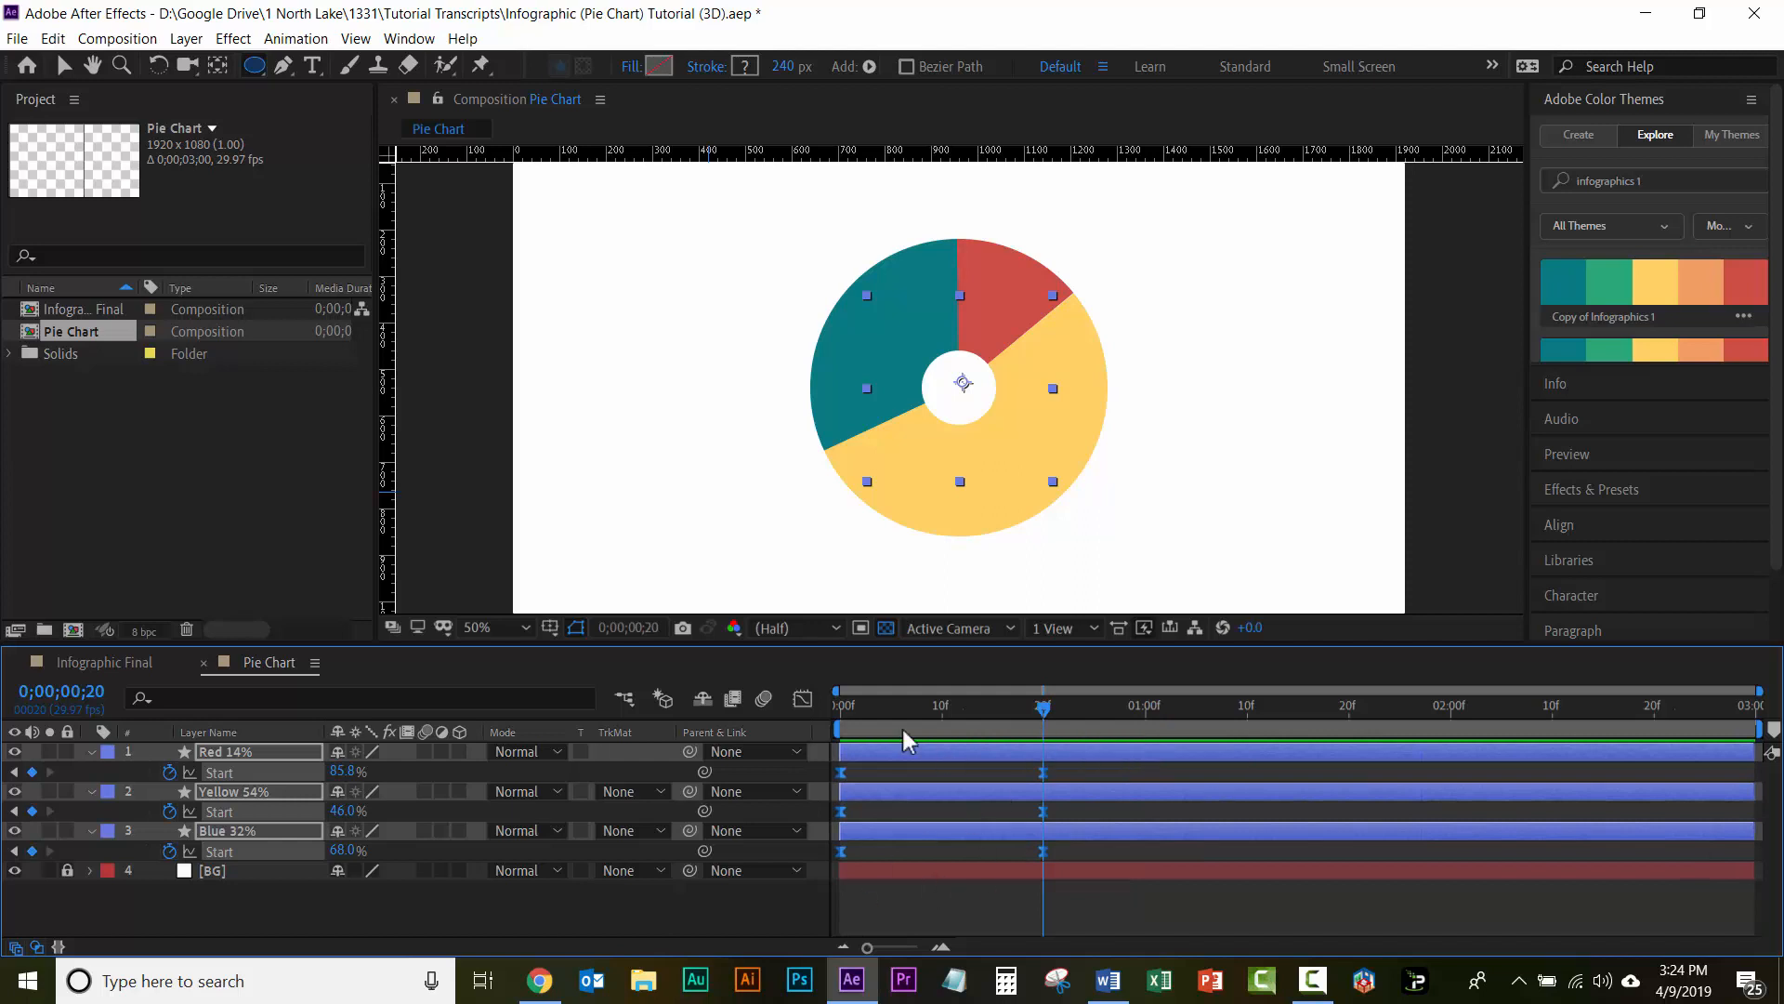
click(801, 702)
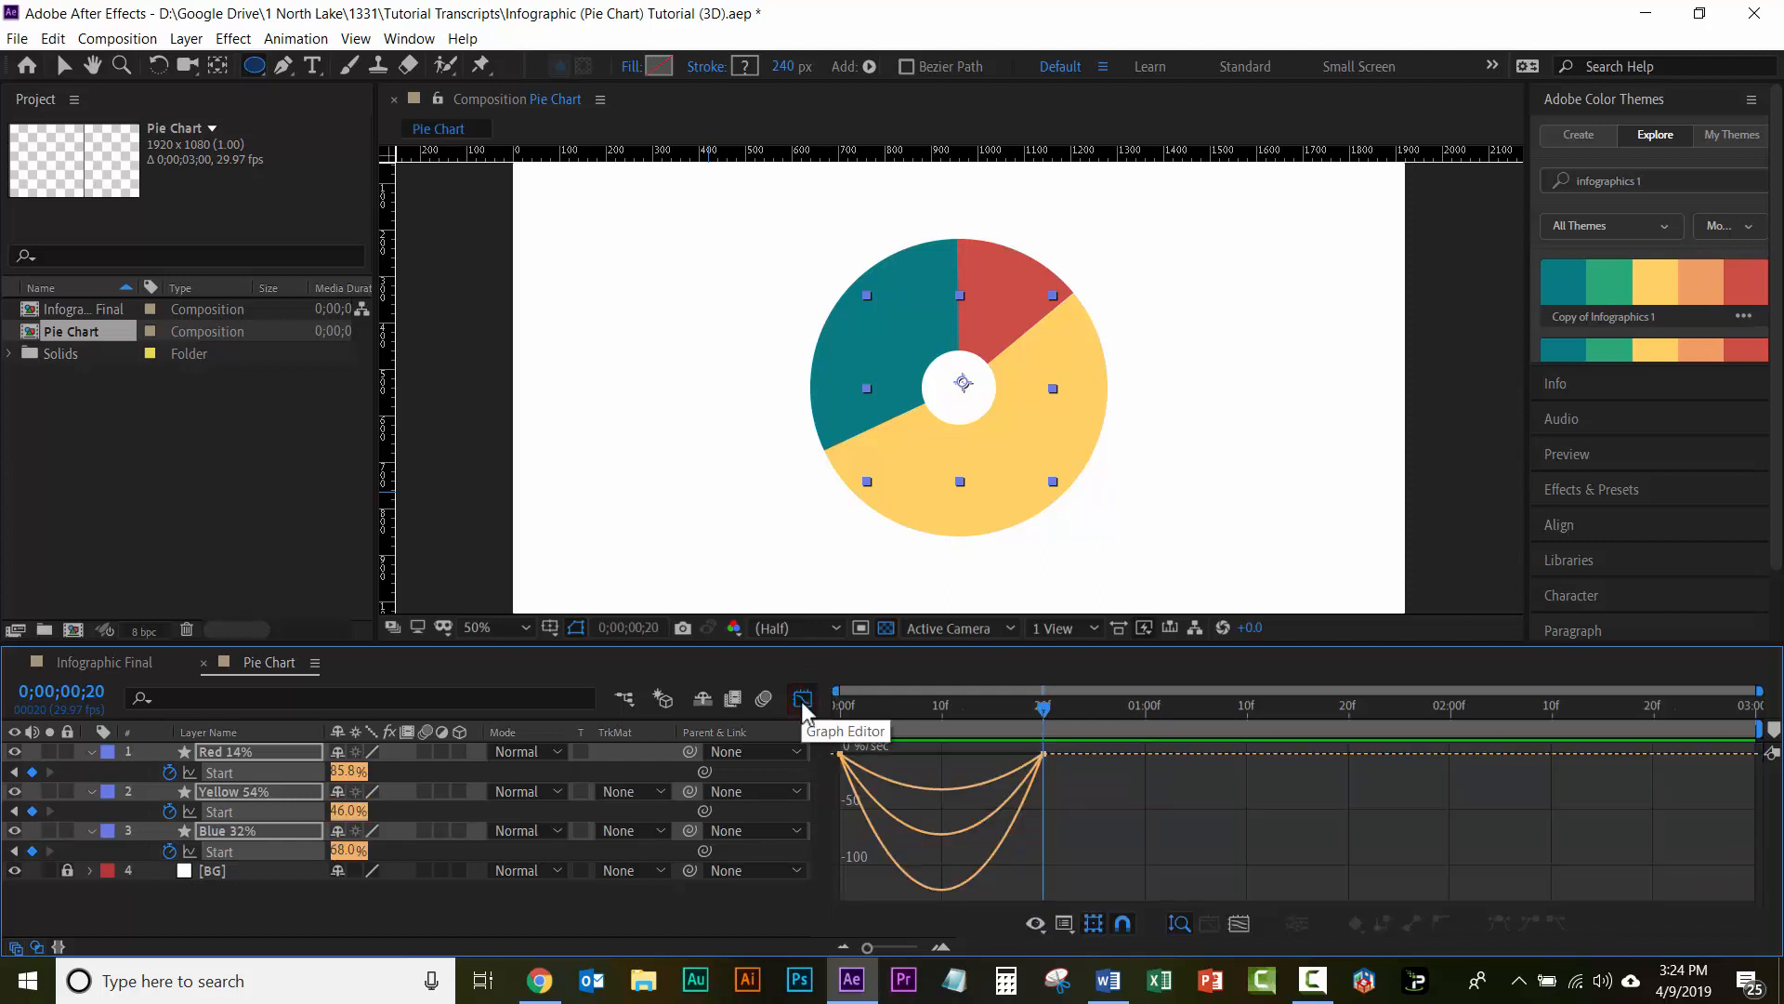
click(1064, 922)
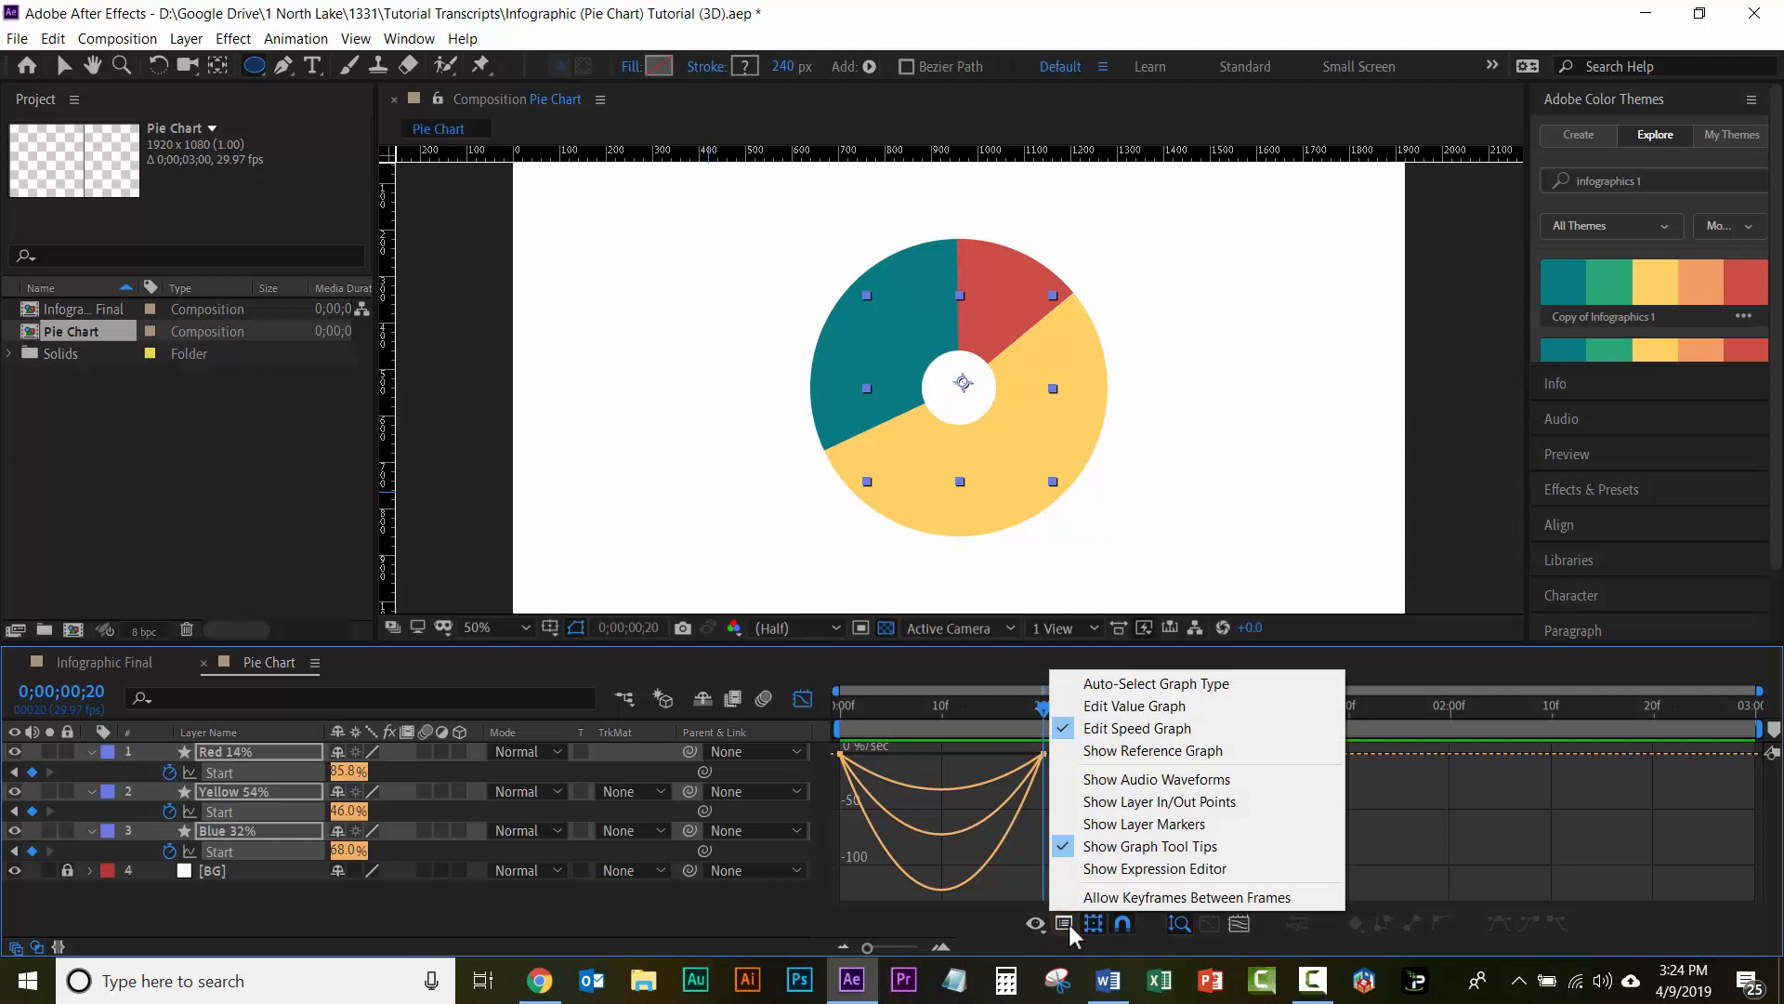
click(1145, 733)
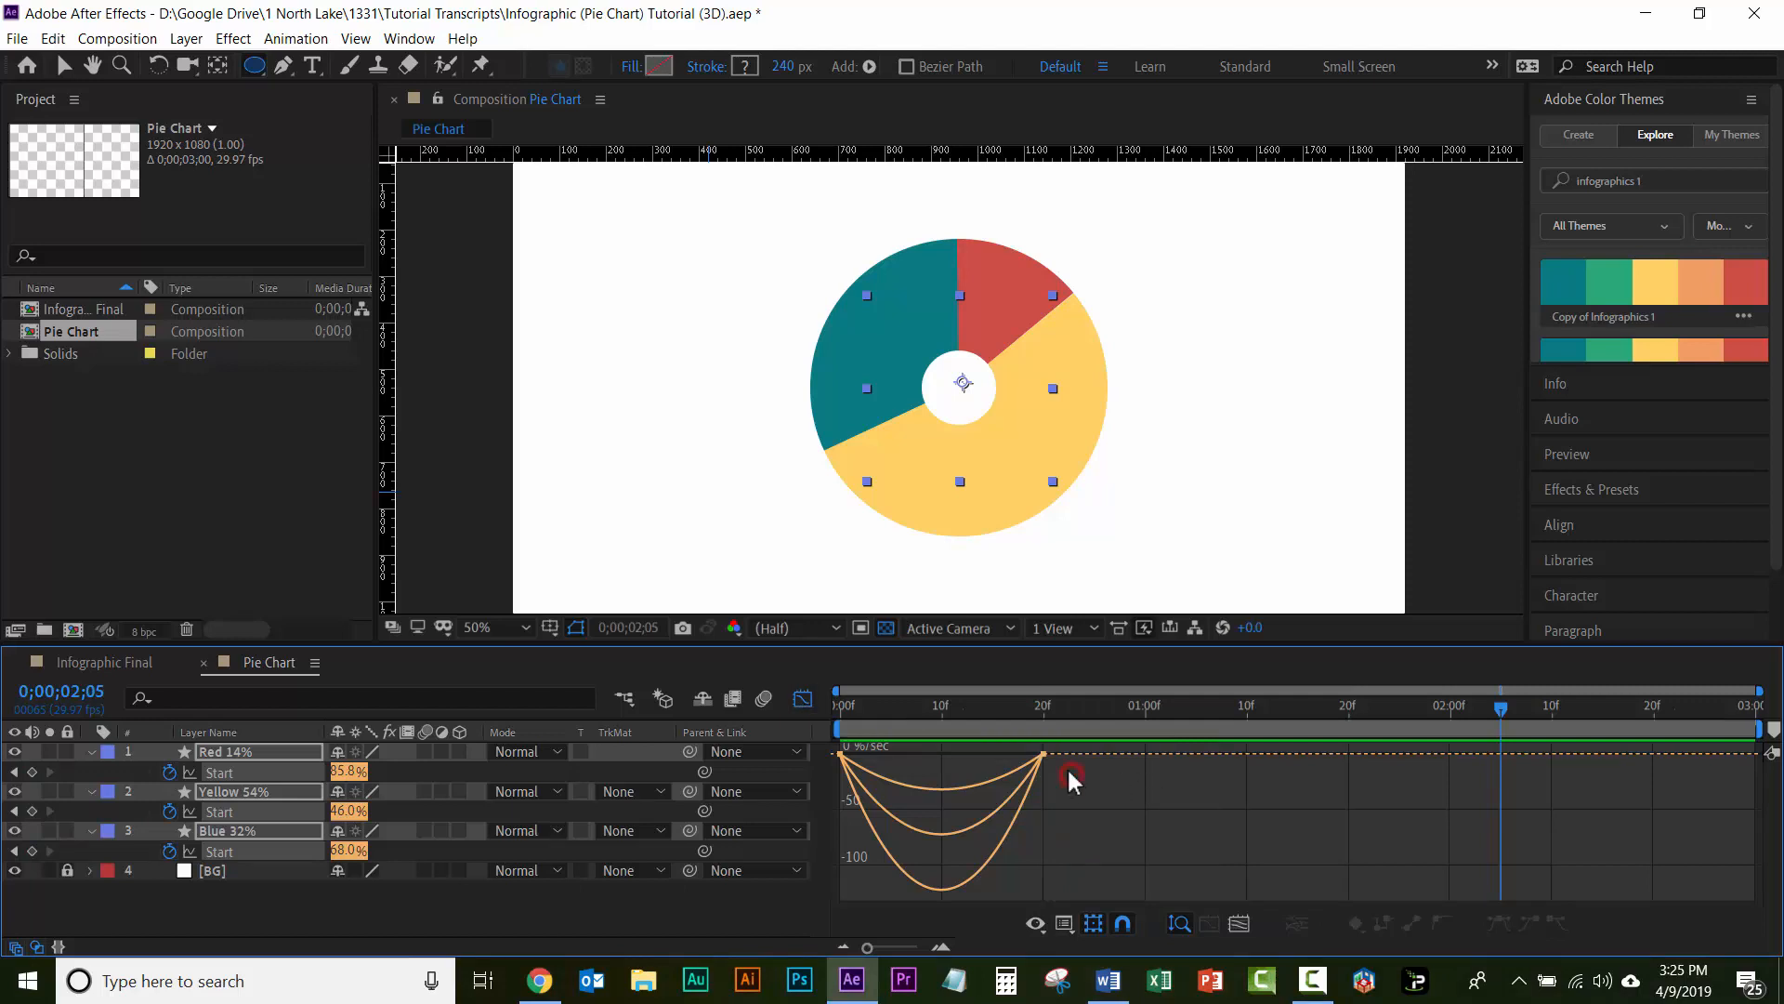
drag(1026, 758, 804, 776)
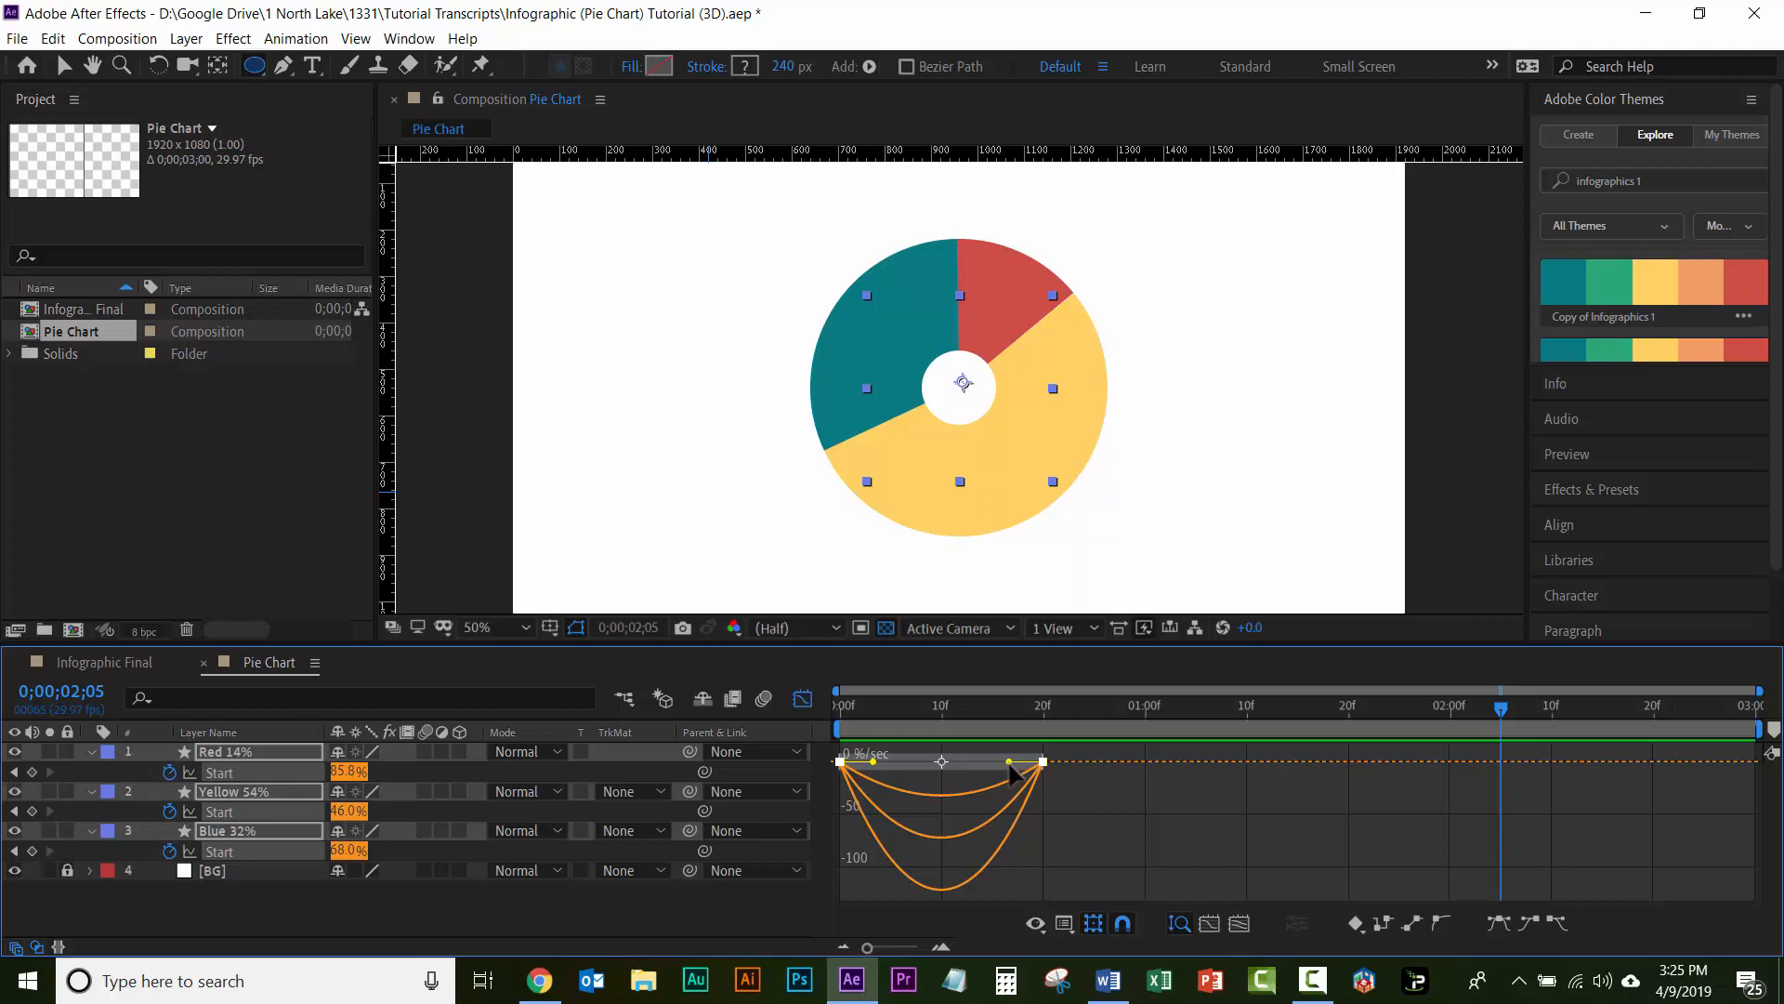
drag(1009, 762, 920, 756)
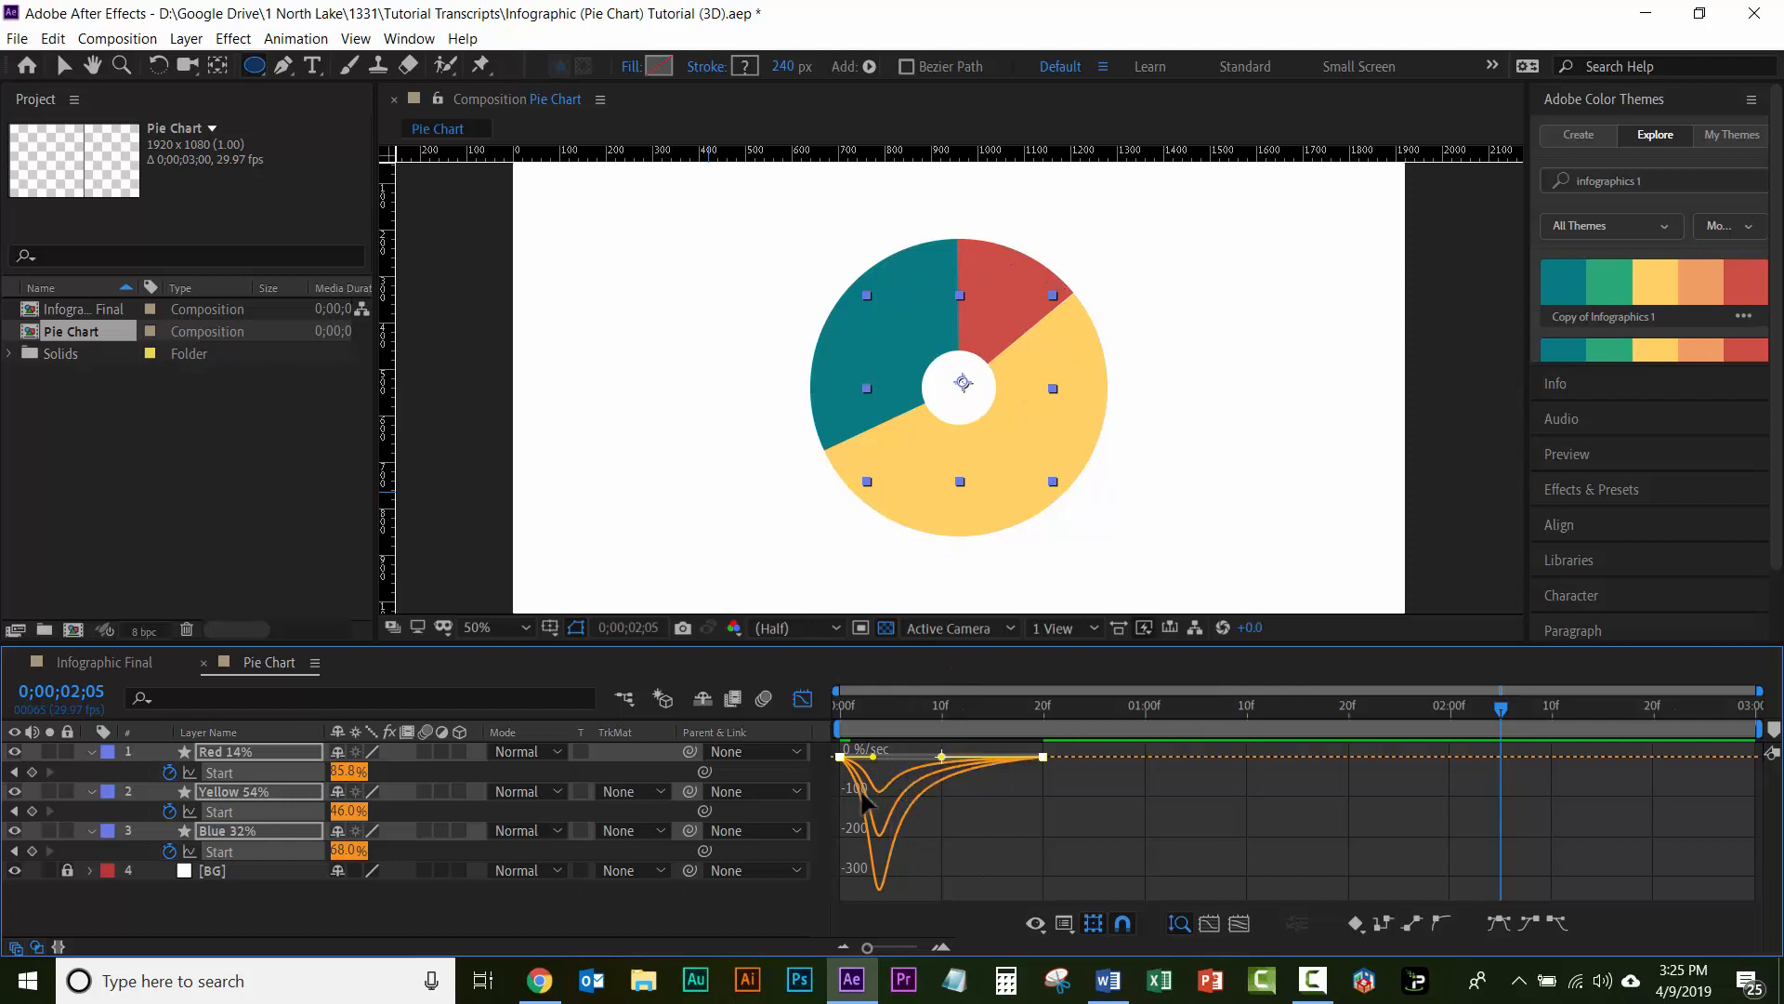
click(802, 698)
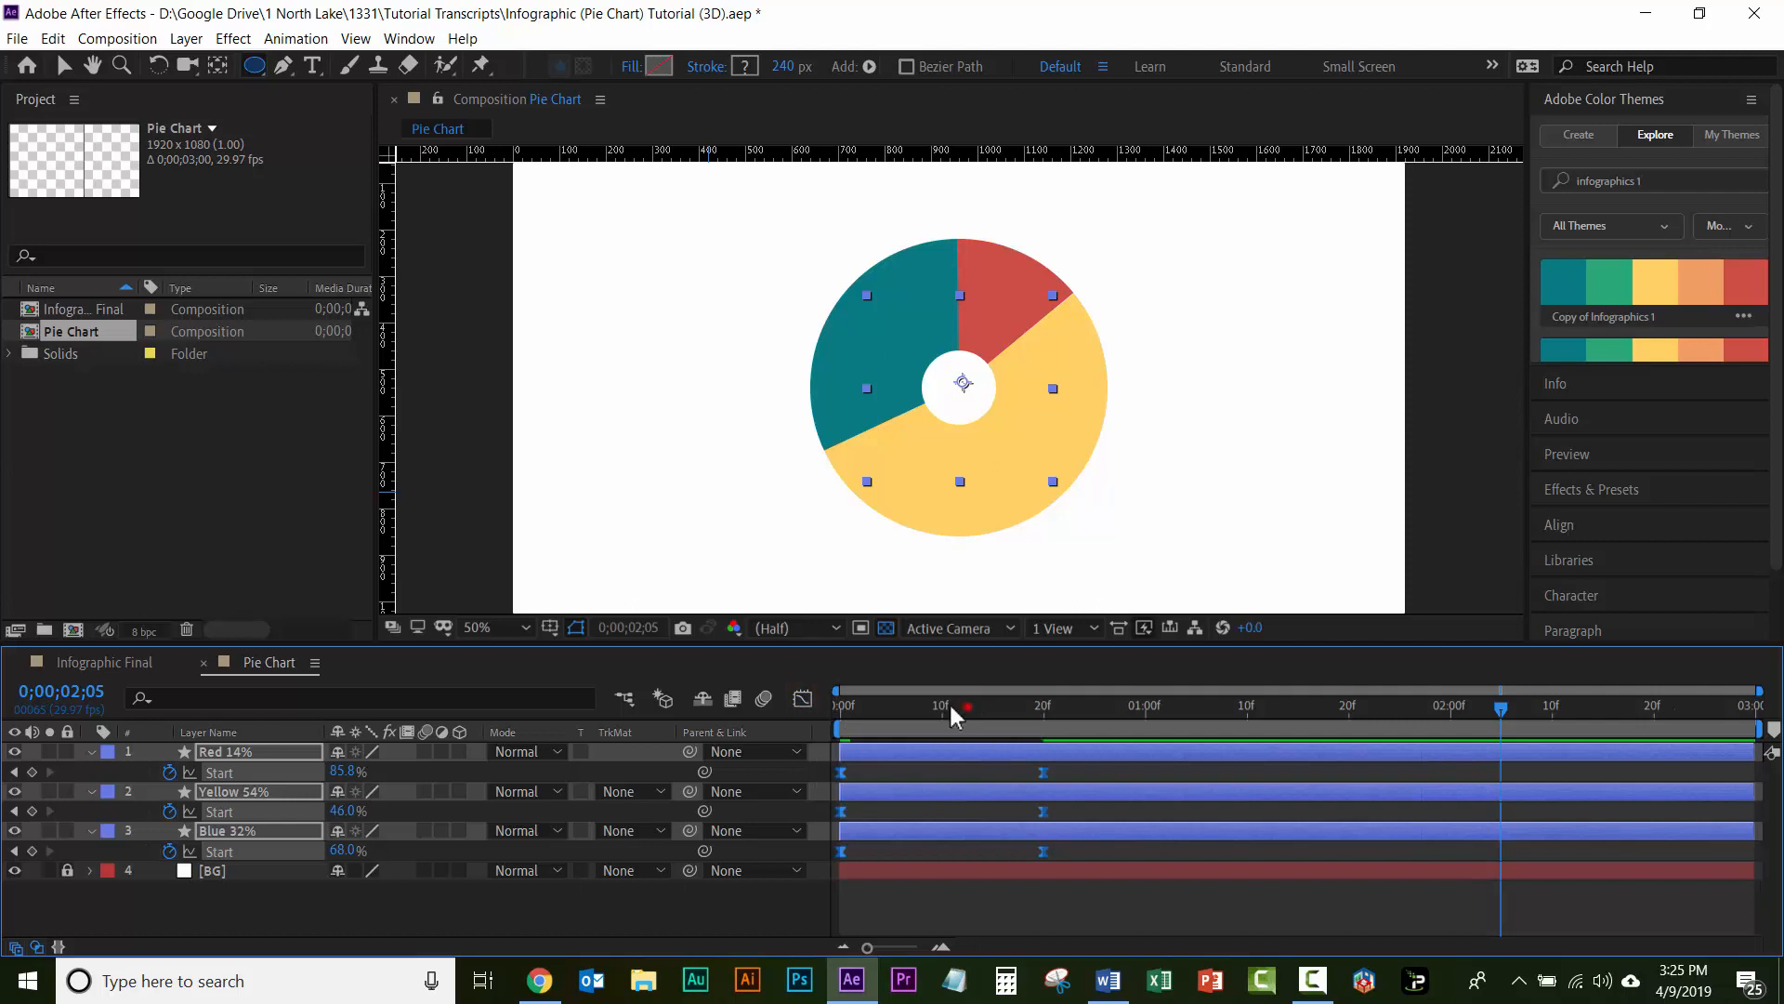
Step: Preview the pie slice animation from the first frame with the adjusted speed curves
drag(953, 706, 785, 705)
key(space)
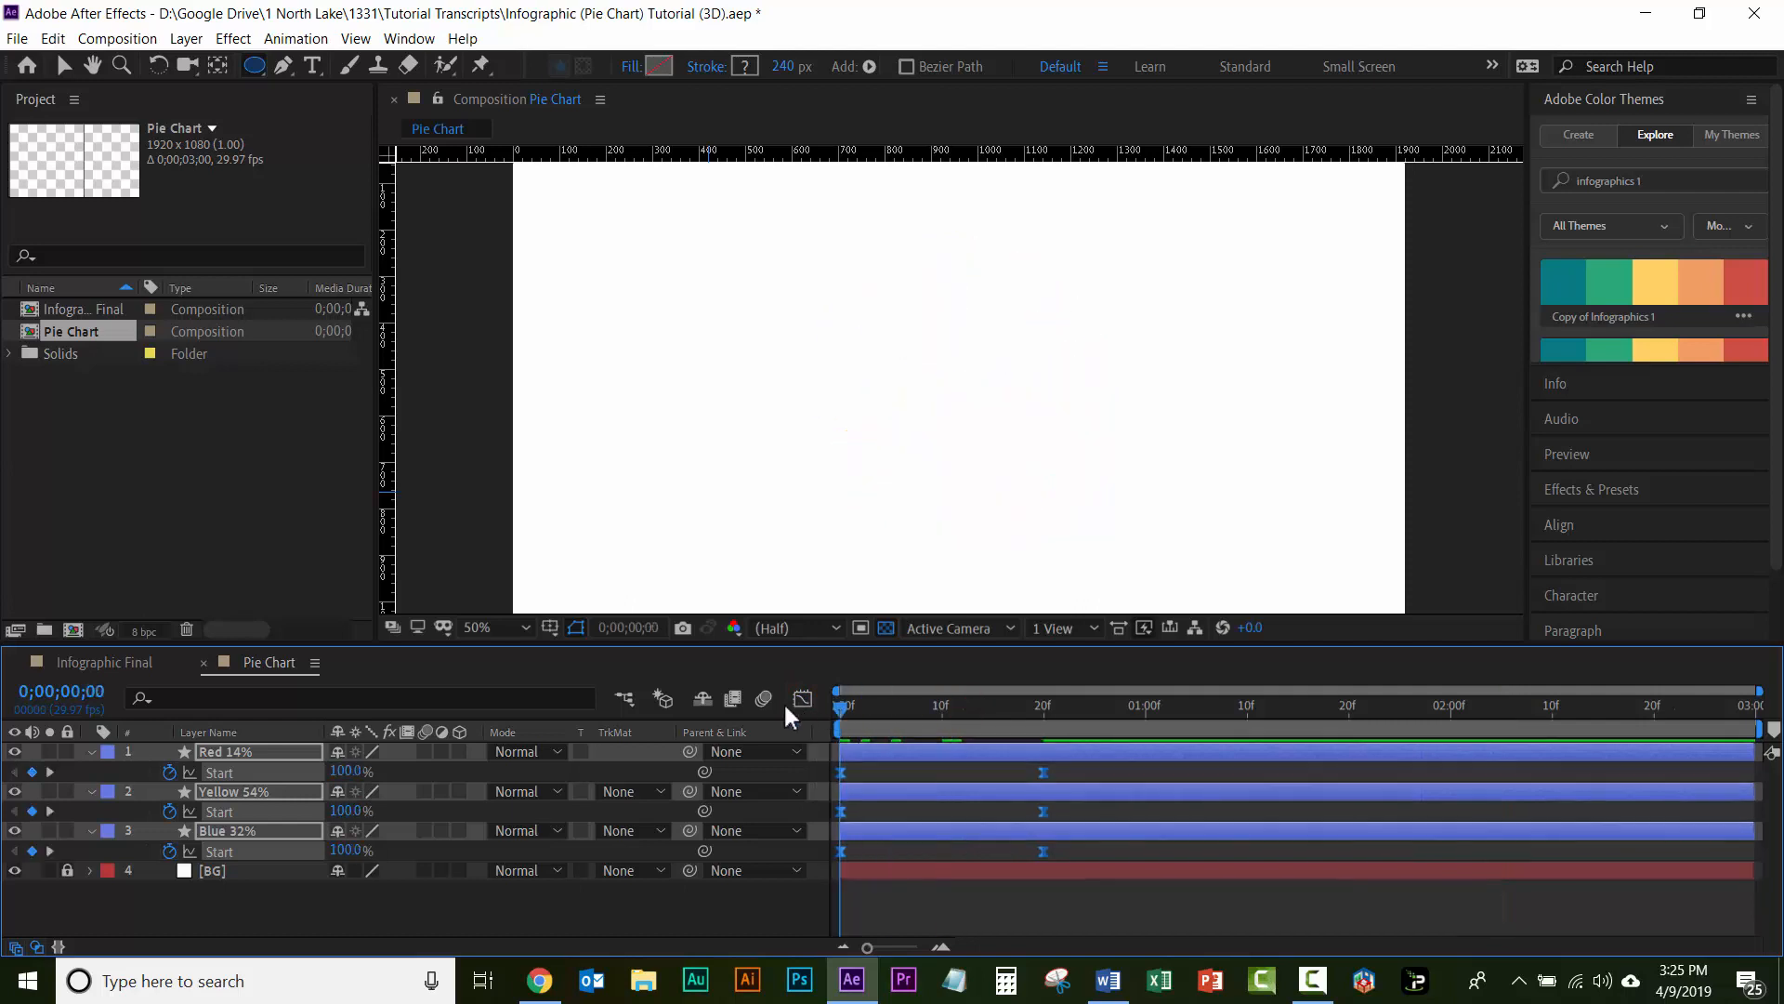
click(840, 708)
key(space)
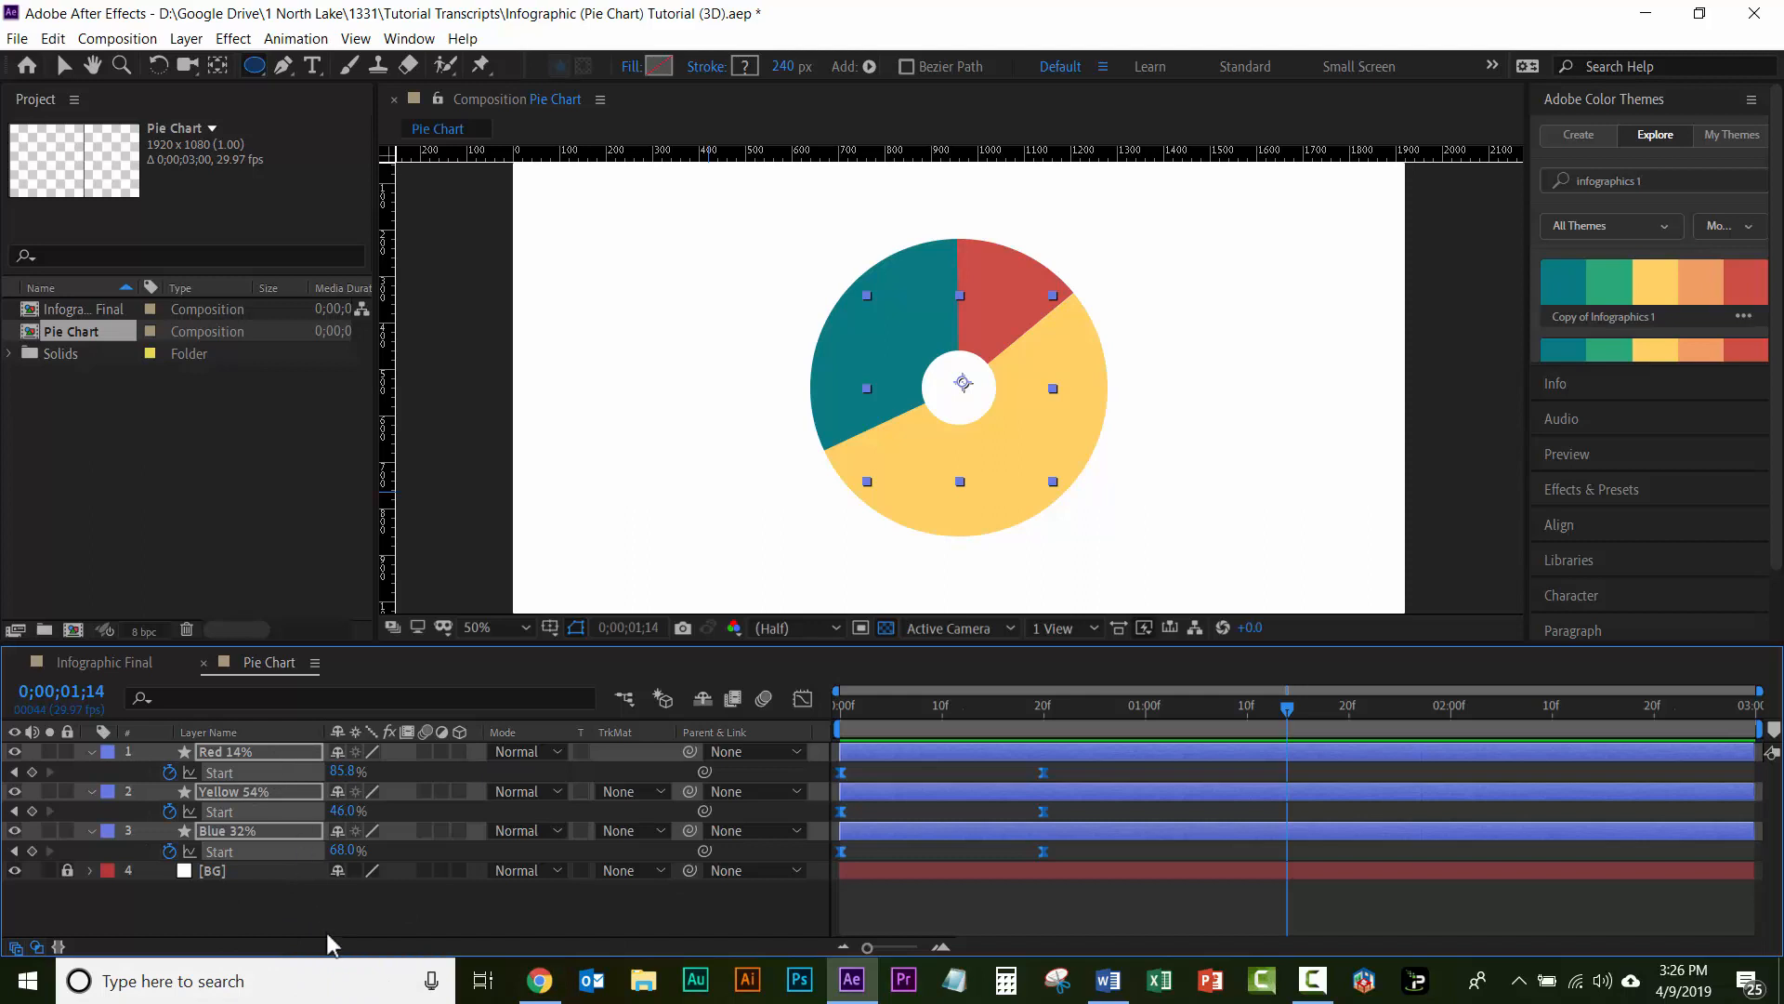
Step: Deselect all layers and shift the Yellow 54% layer in time so it starts at 0;00;00;20
click(281, 911)
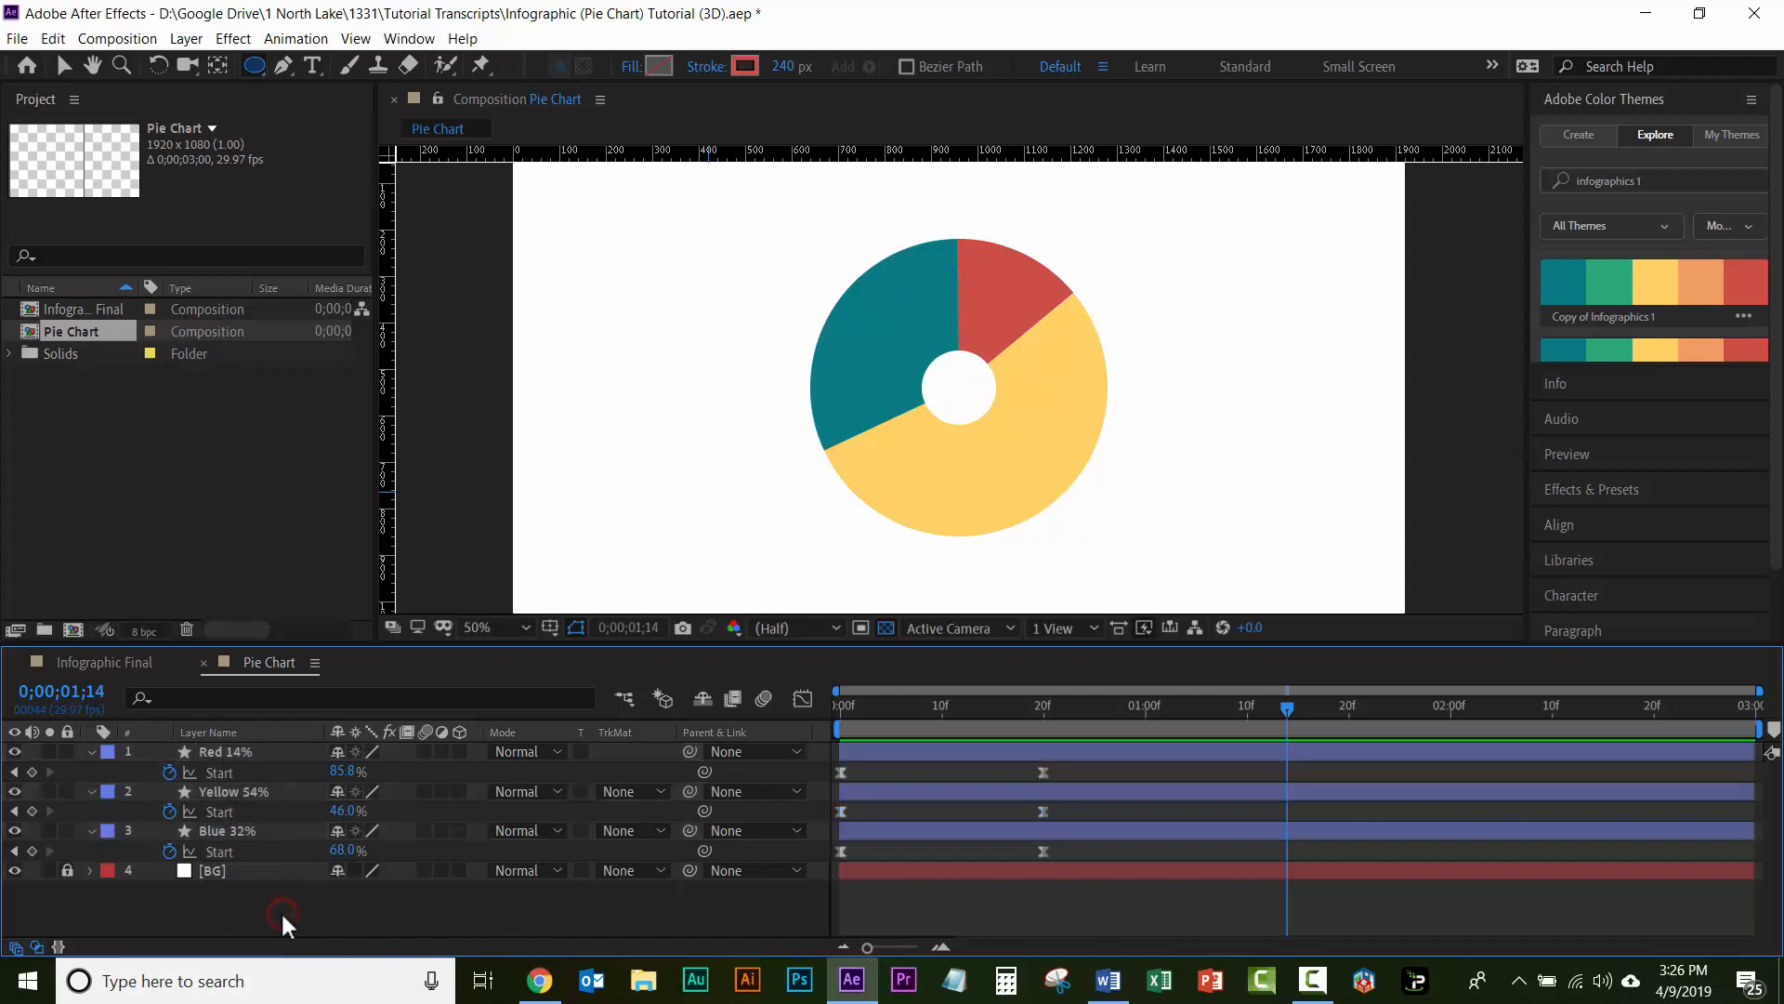
click(58, 45)
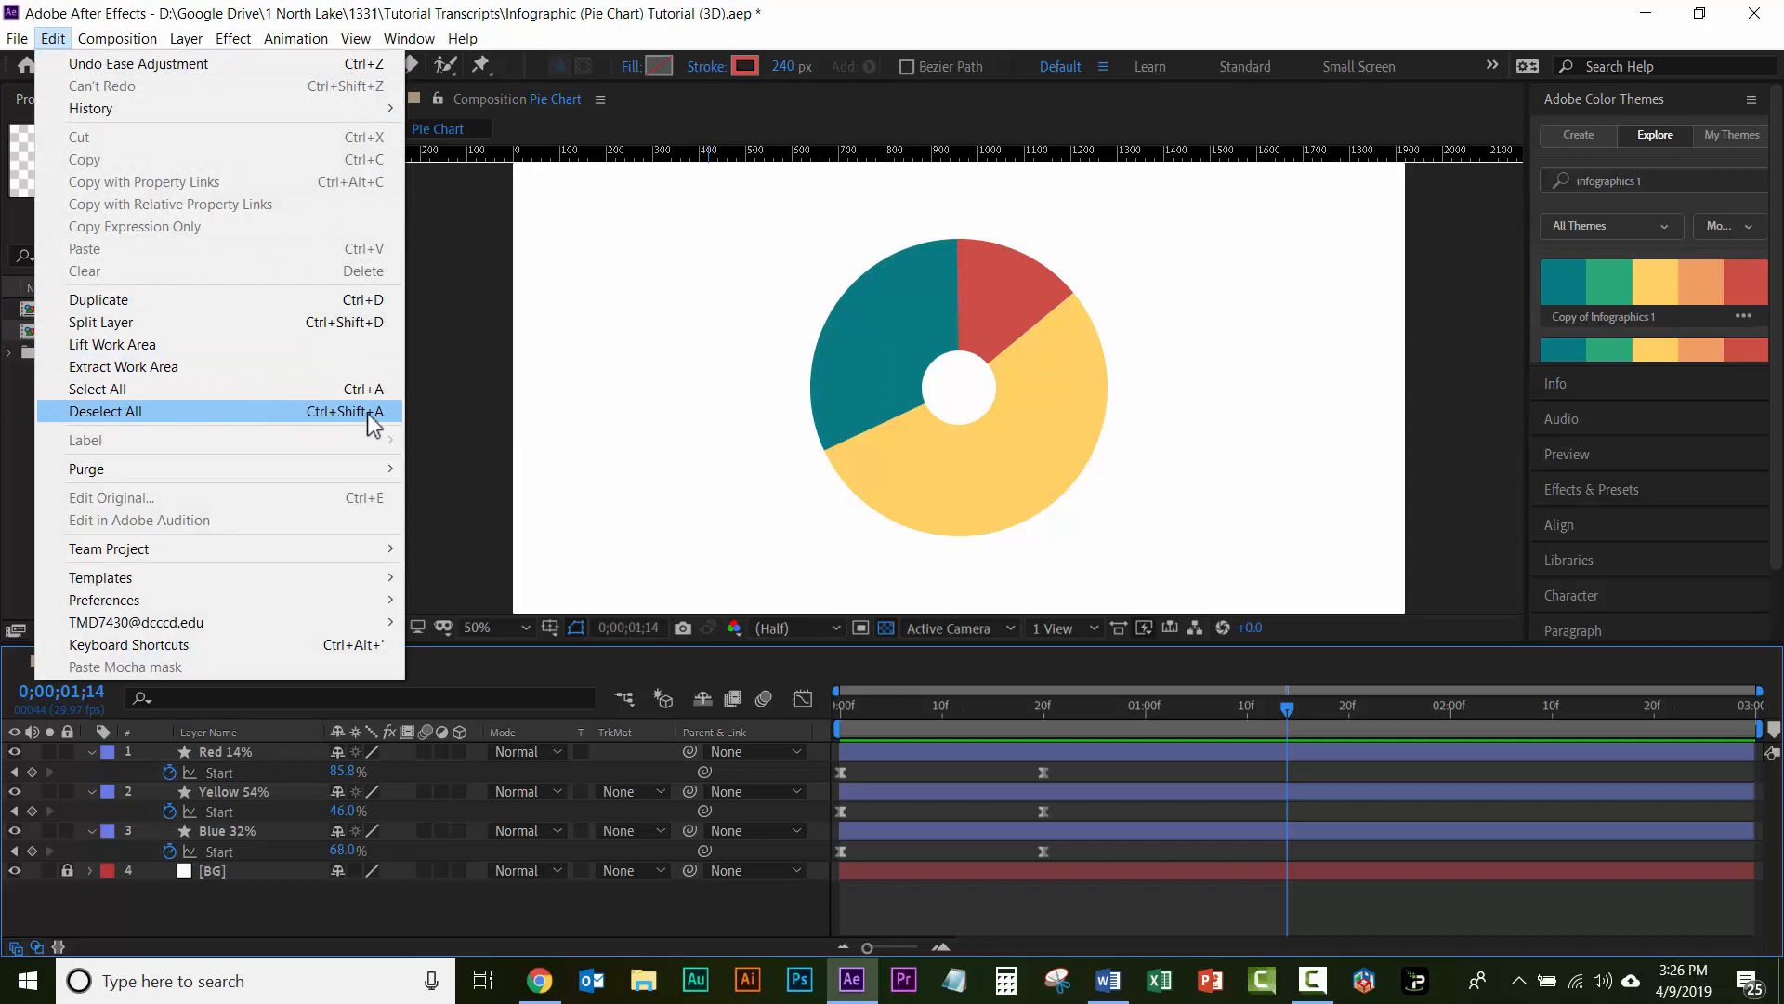
click(303, 913)
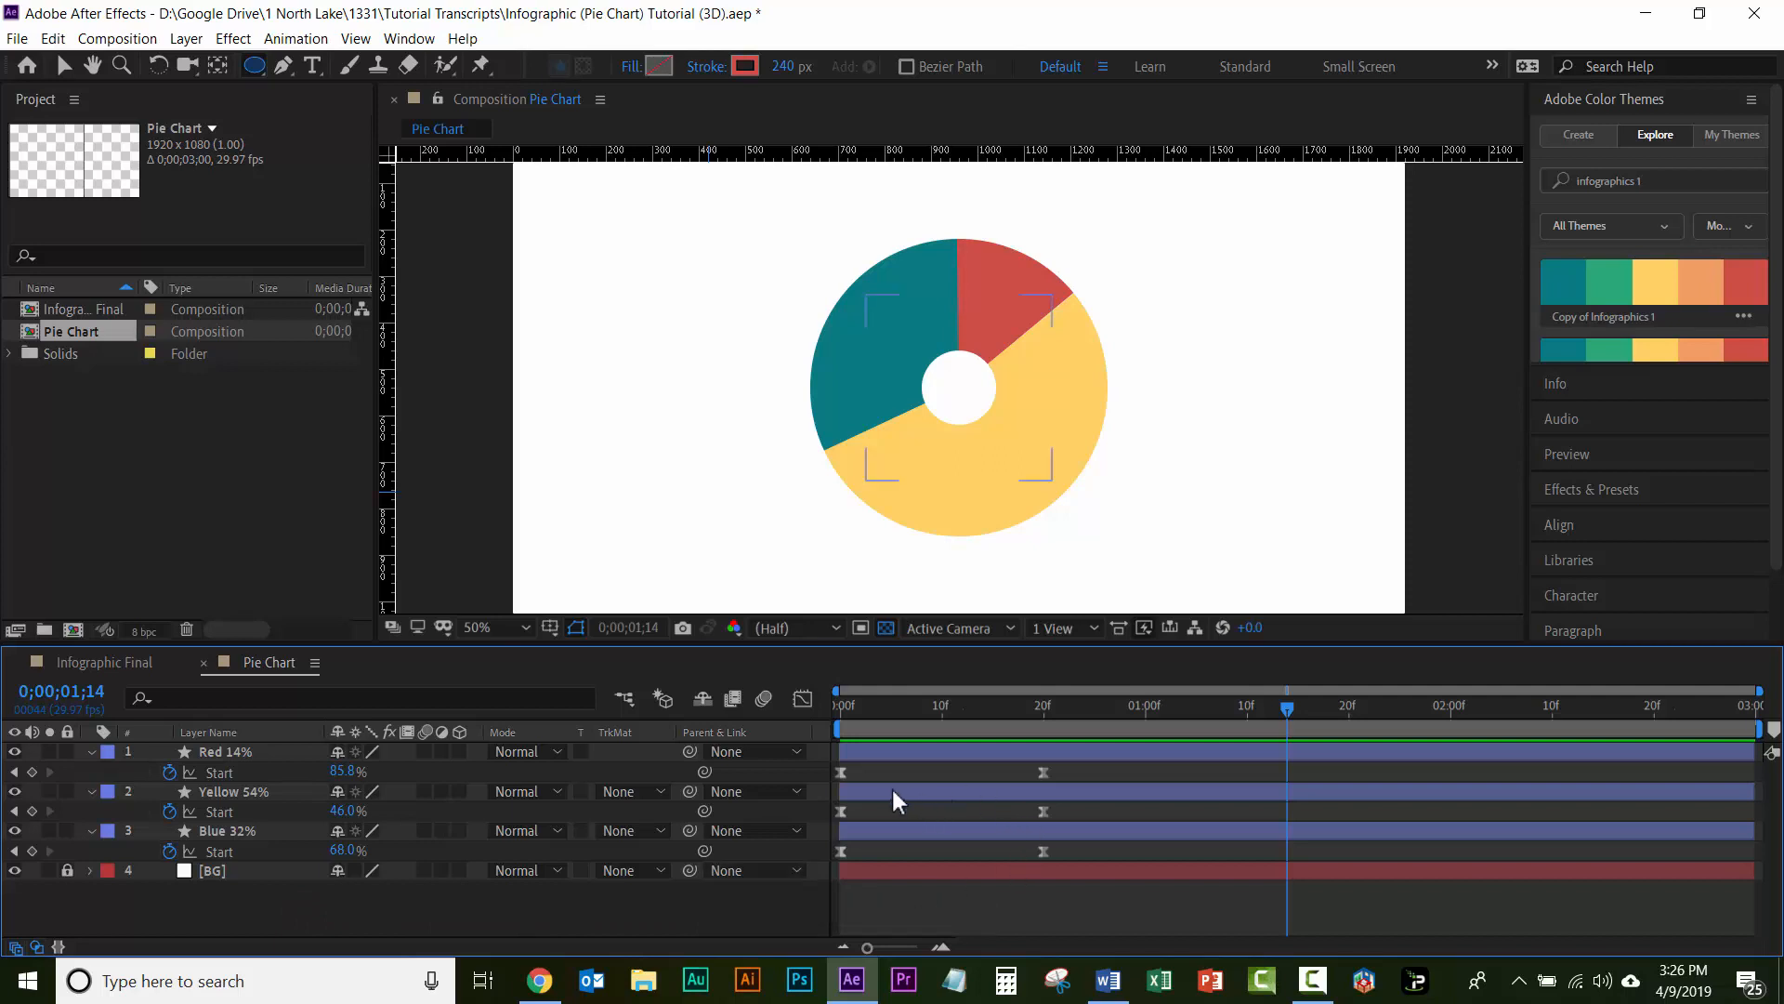
drag(892, 786, 1096, 797)
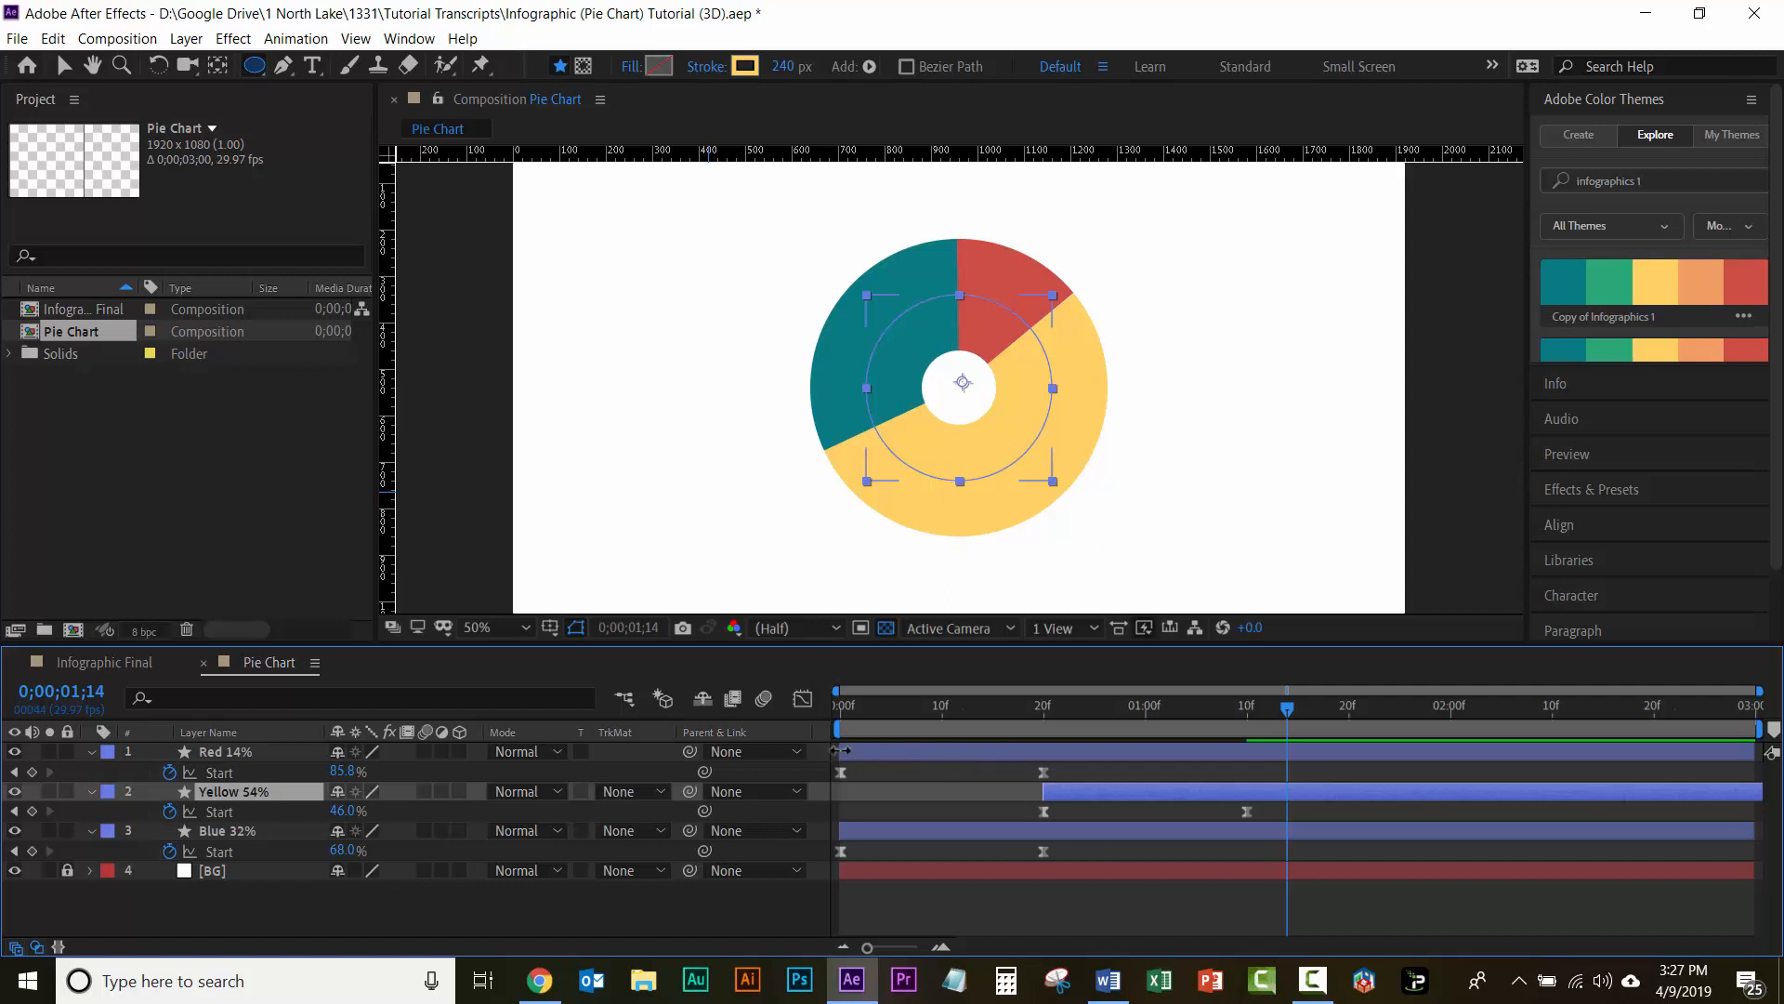
Step: Undo the trim of the Red 14% layer's in point and shift the whole layer to start at 0;00;01;10
drag(839, 749, 976, 748)
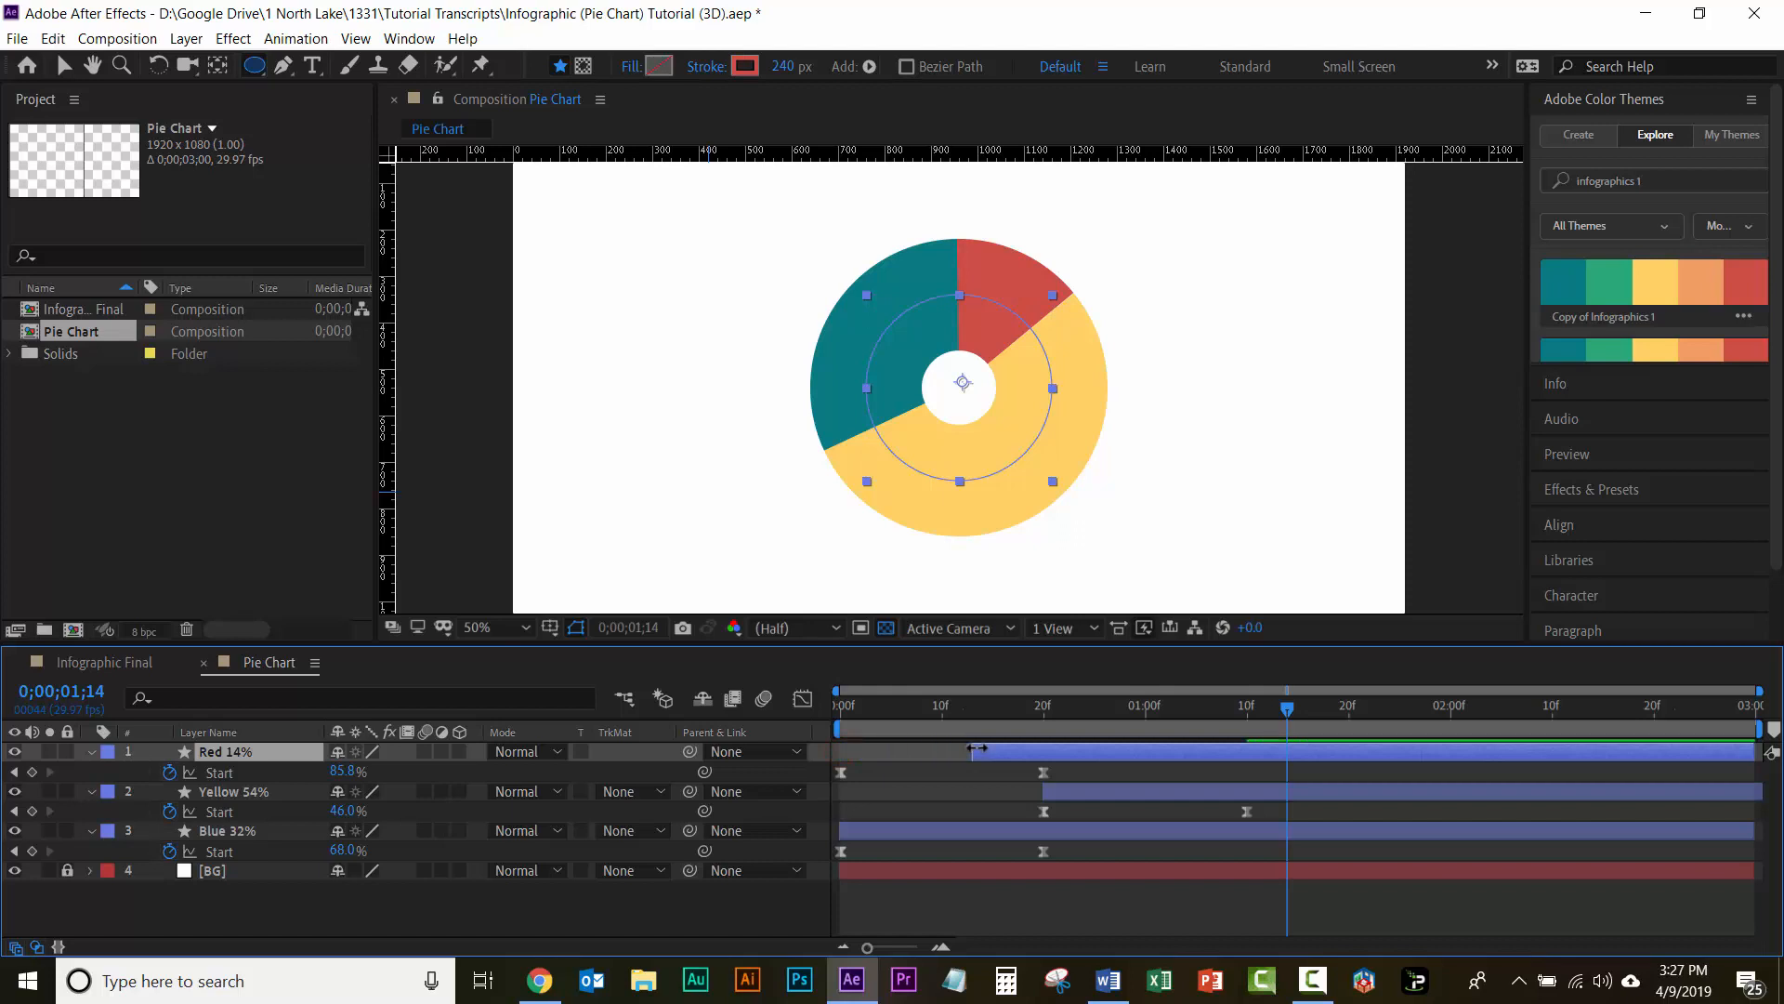
key(ctrl+z)
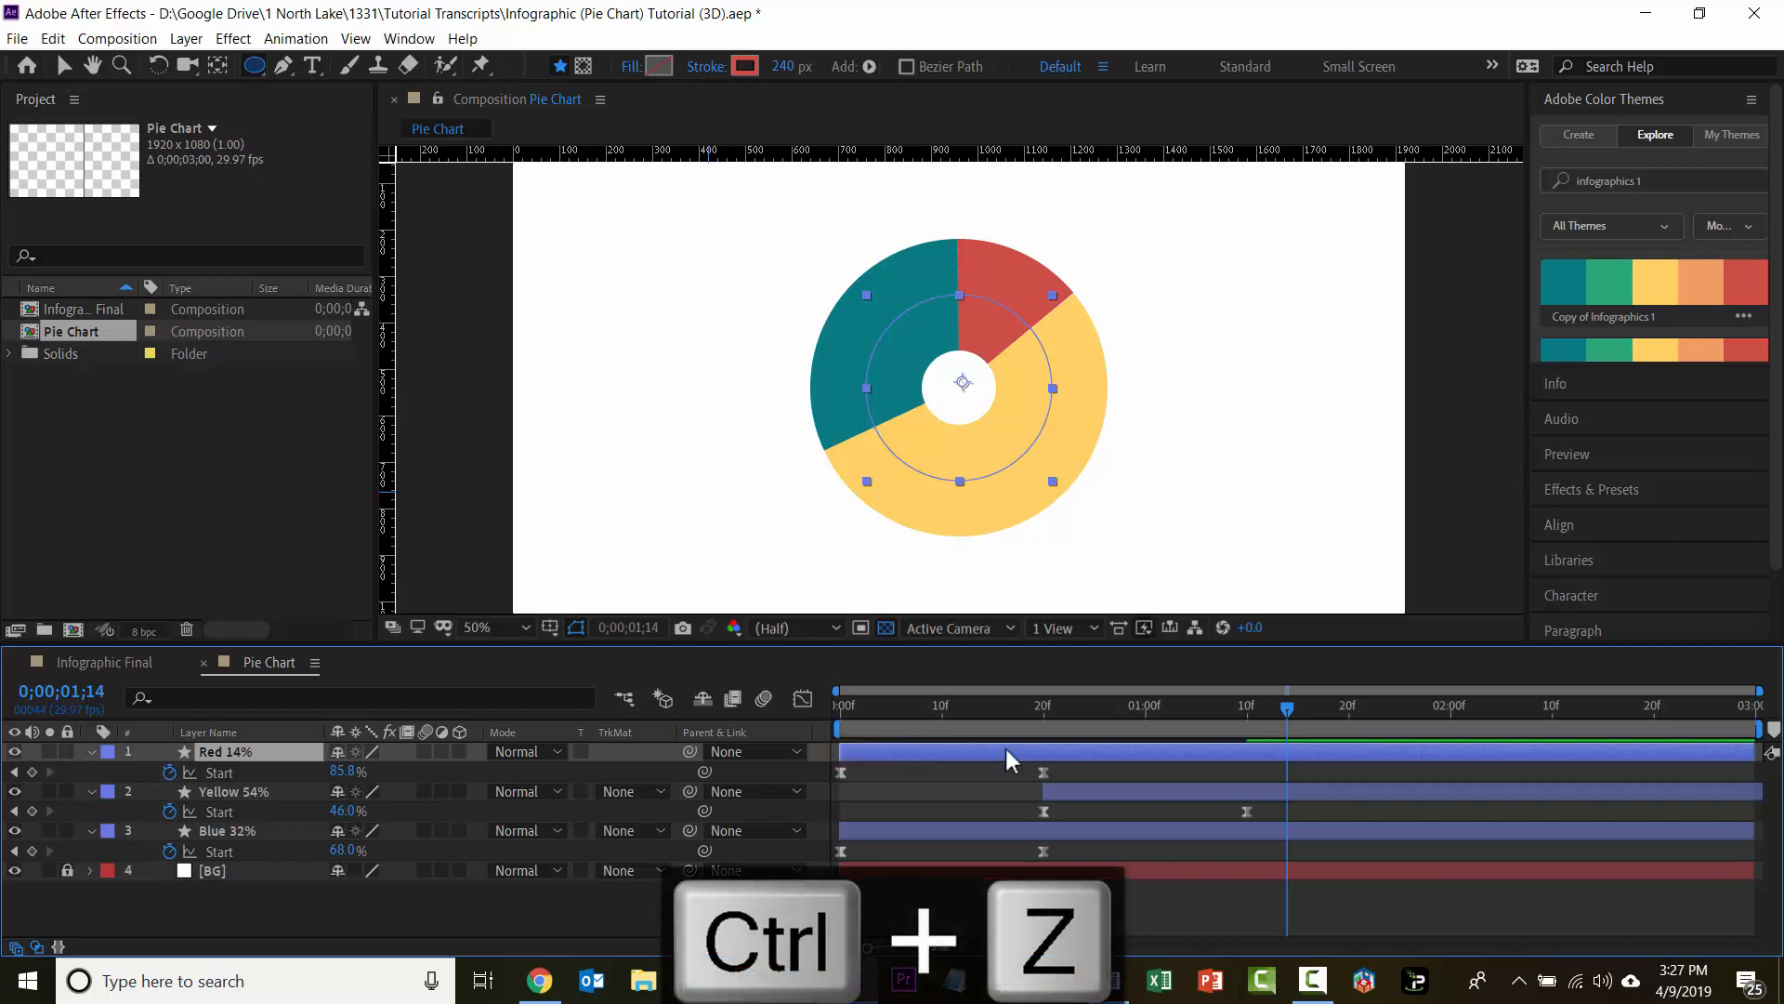
drag(936, 747, 1342, 749)
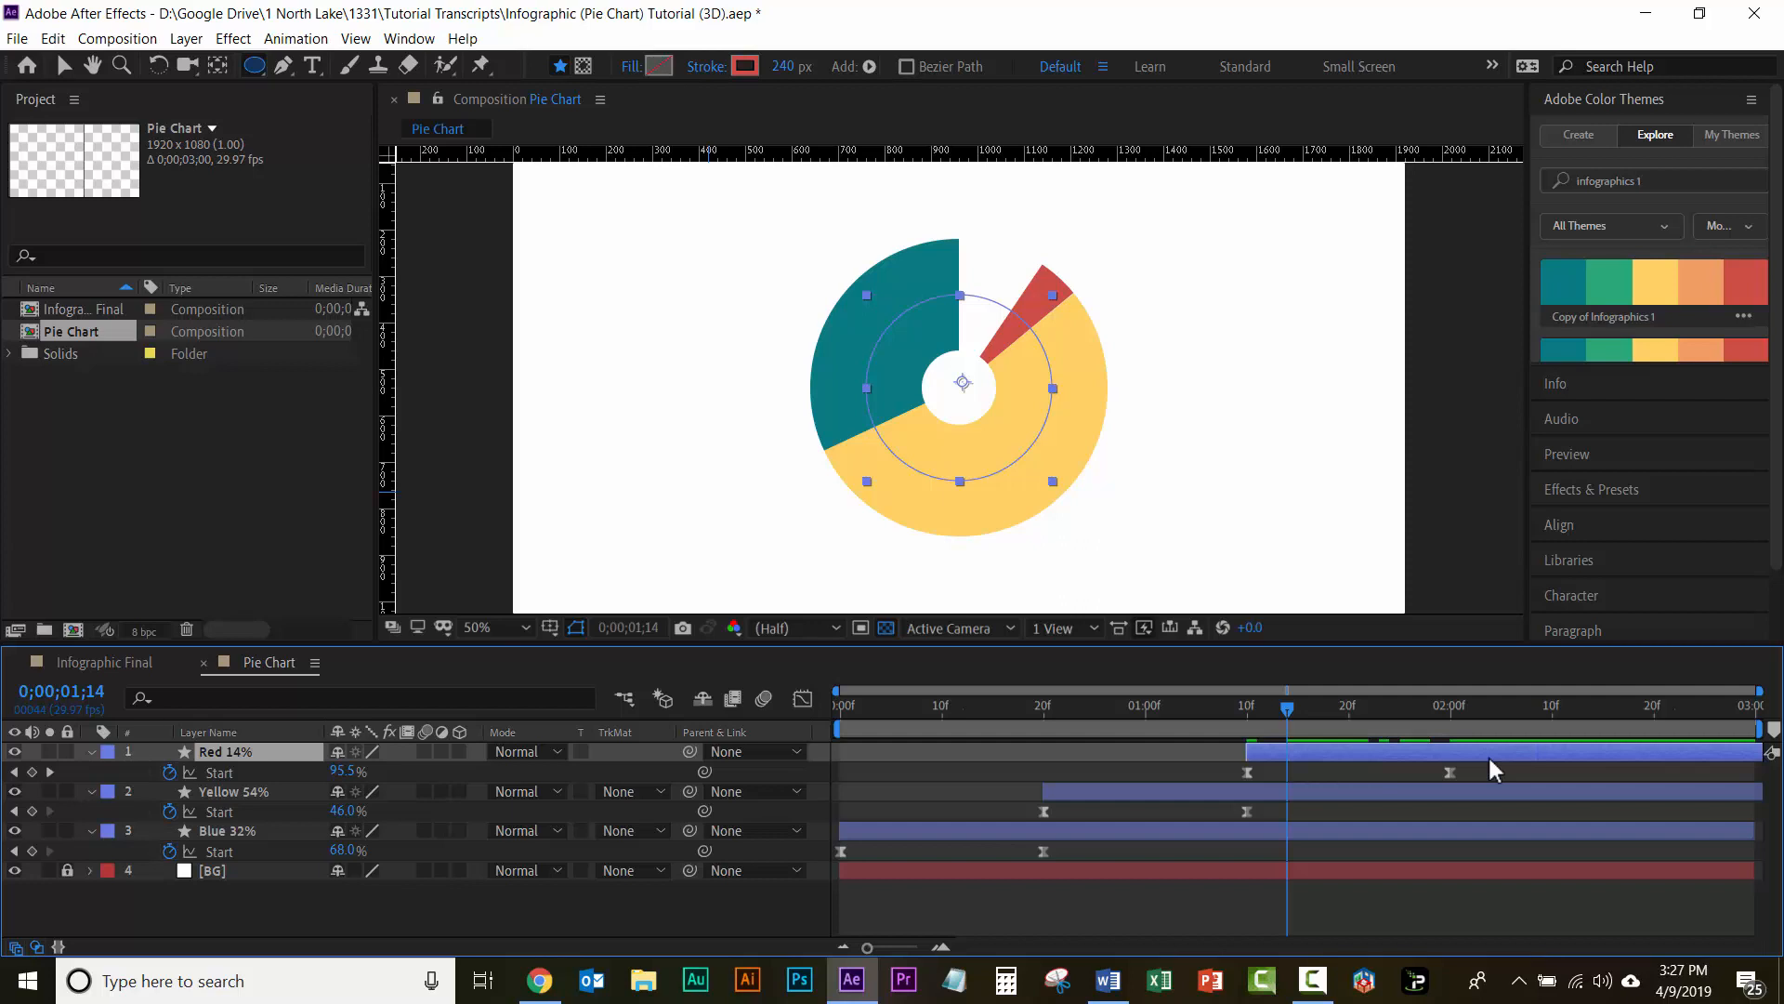
Step: Play back the staggered blue, yellow and red slice animation from the beginning
click(842, 713)
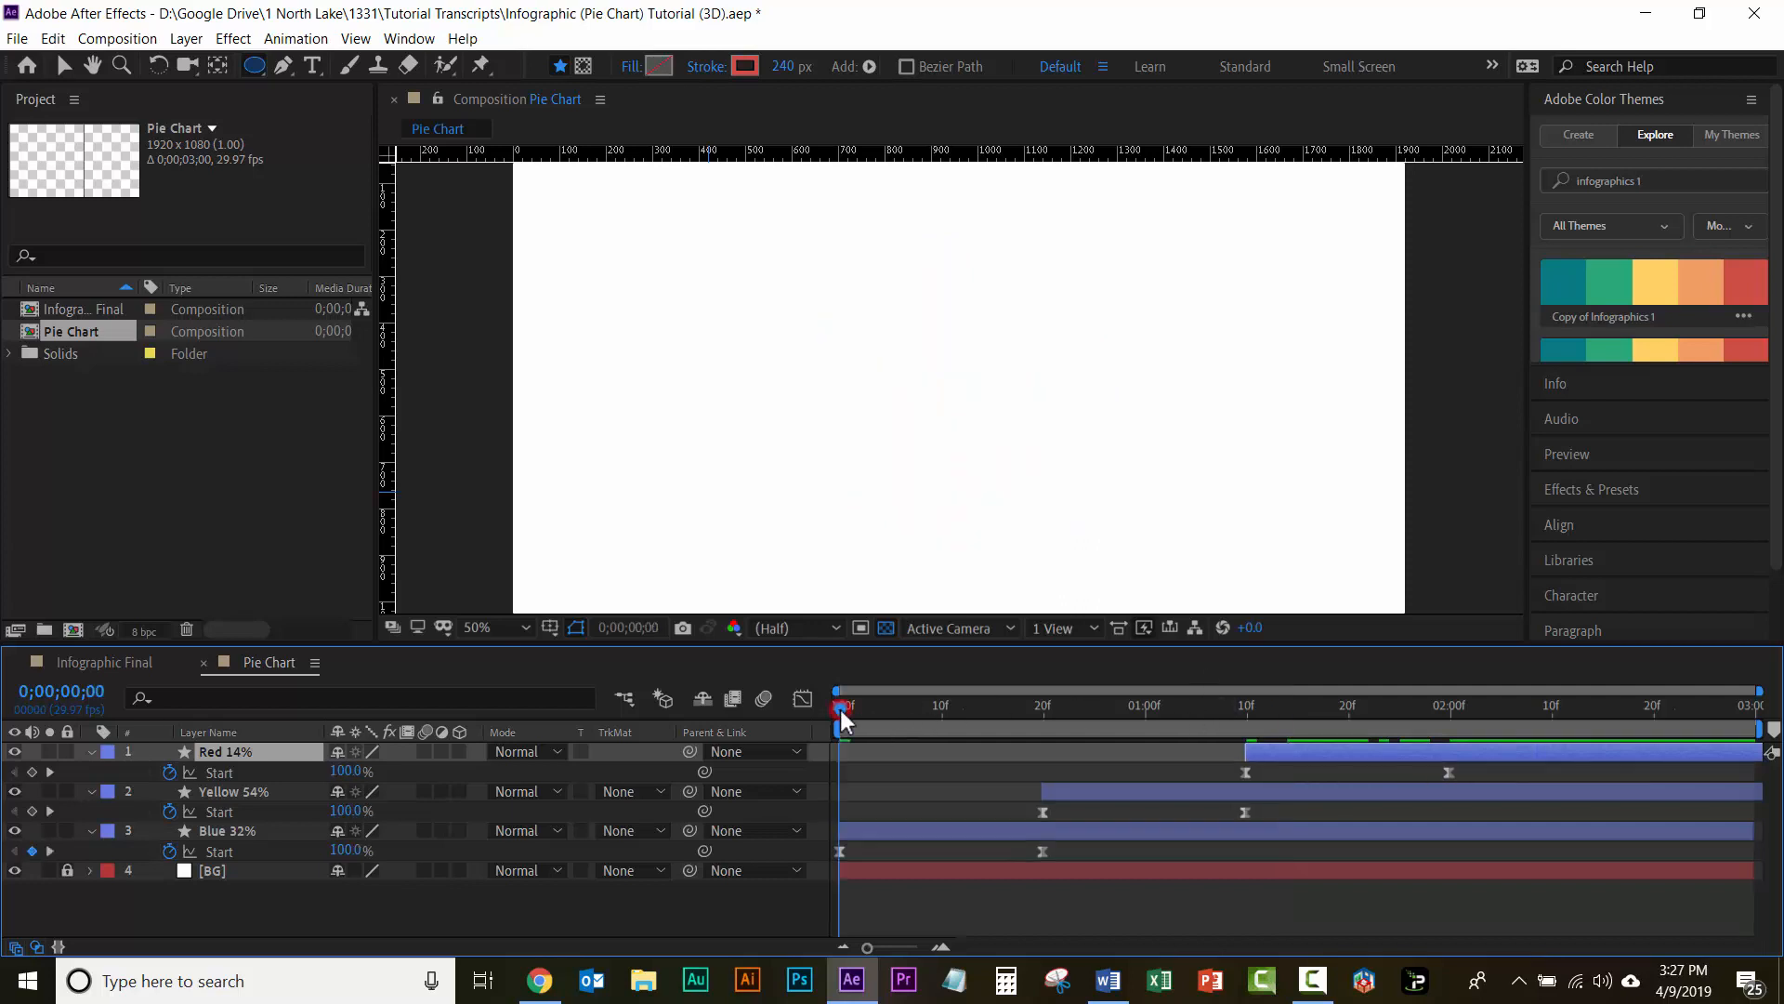
key(space)
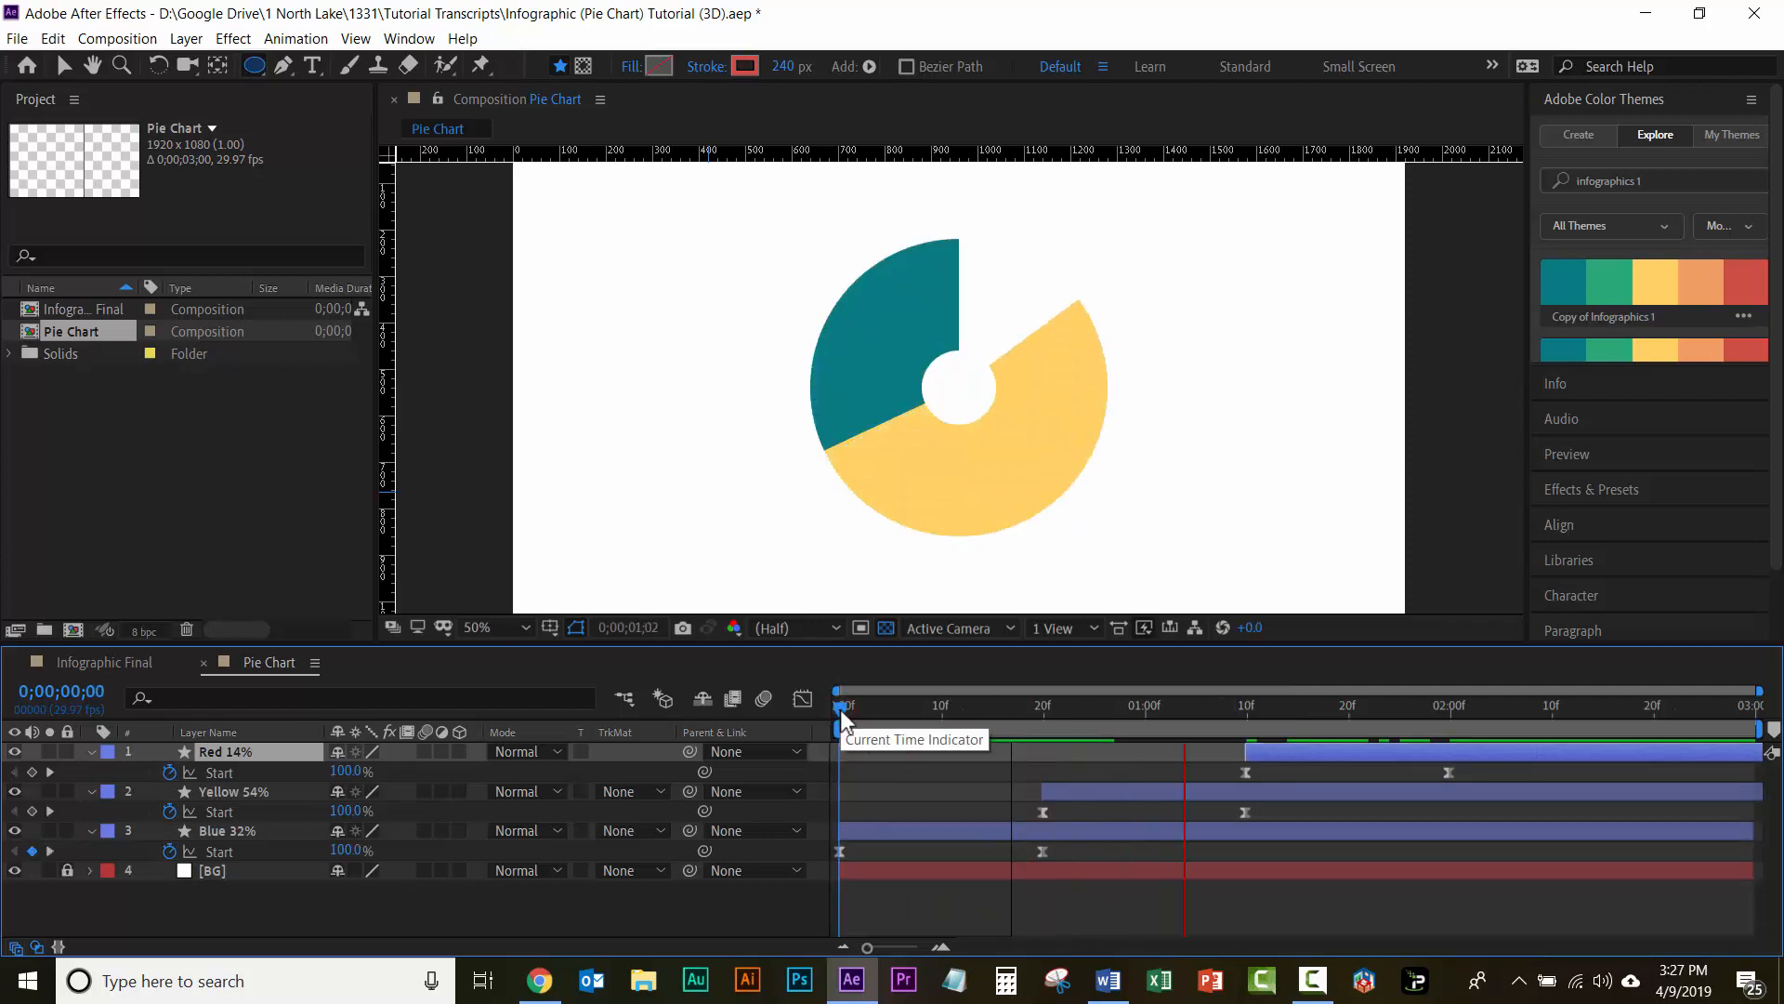
key(space)
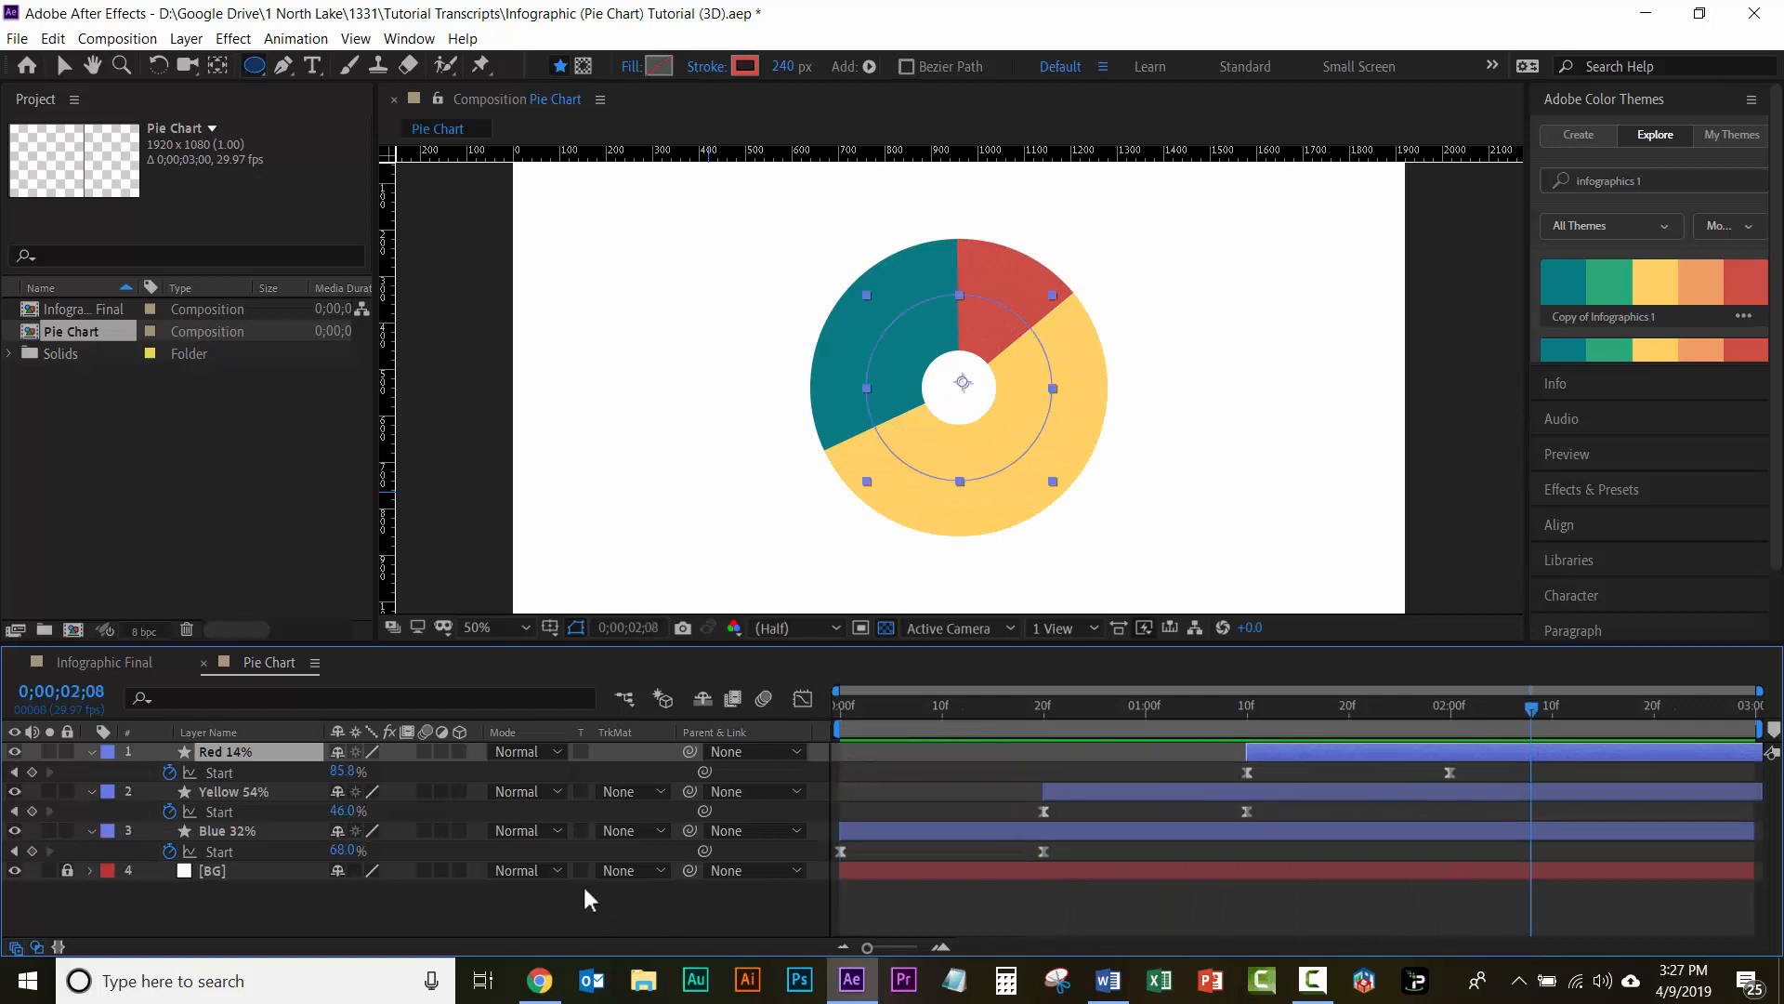
Step: Collapse the Red 14%, Yellow 54% and Blue 32% layers' keyframes and move the three slices together straight down toward the frame's lower edge
shift+click(237, 830)
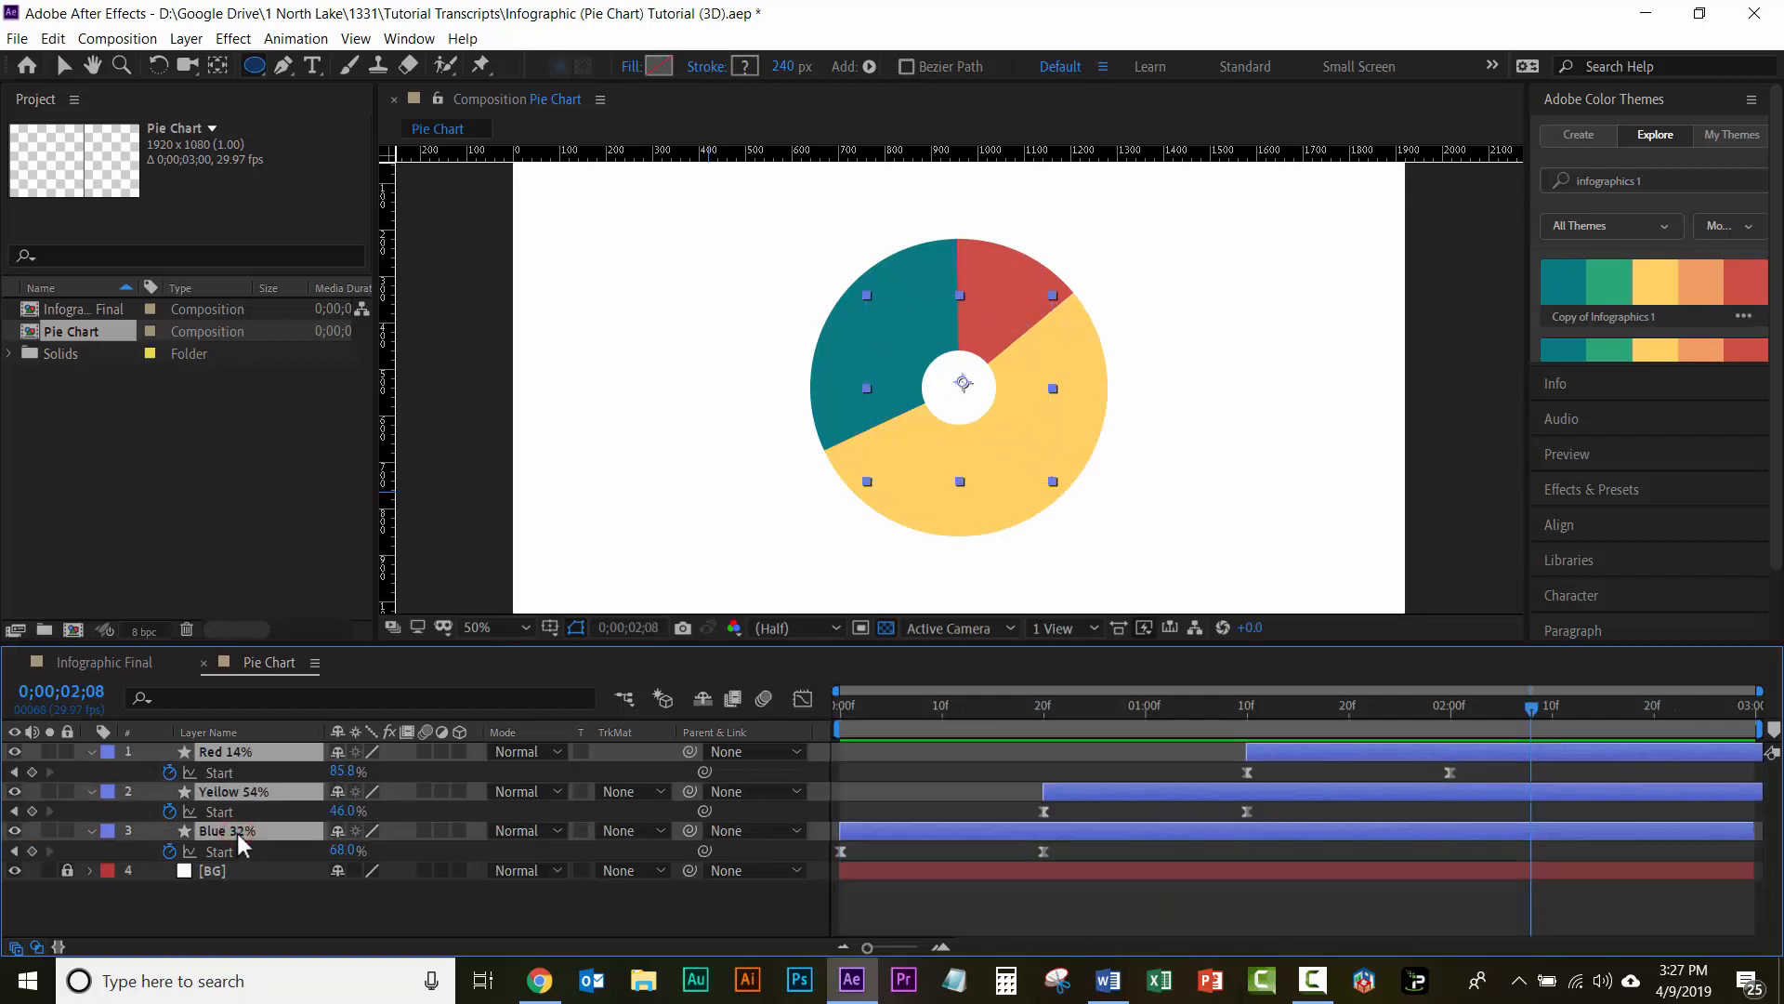
key(u)
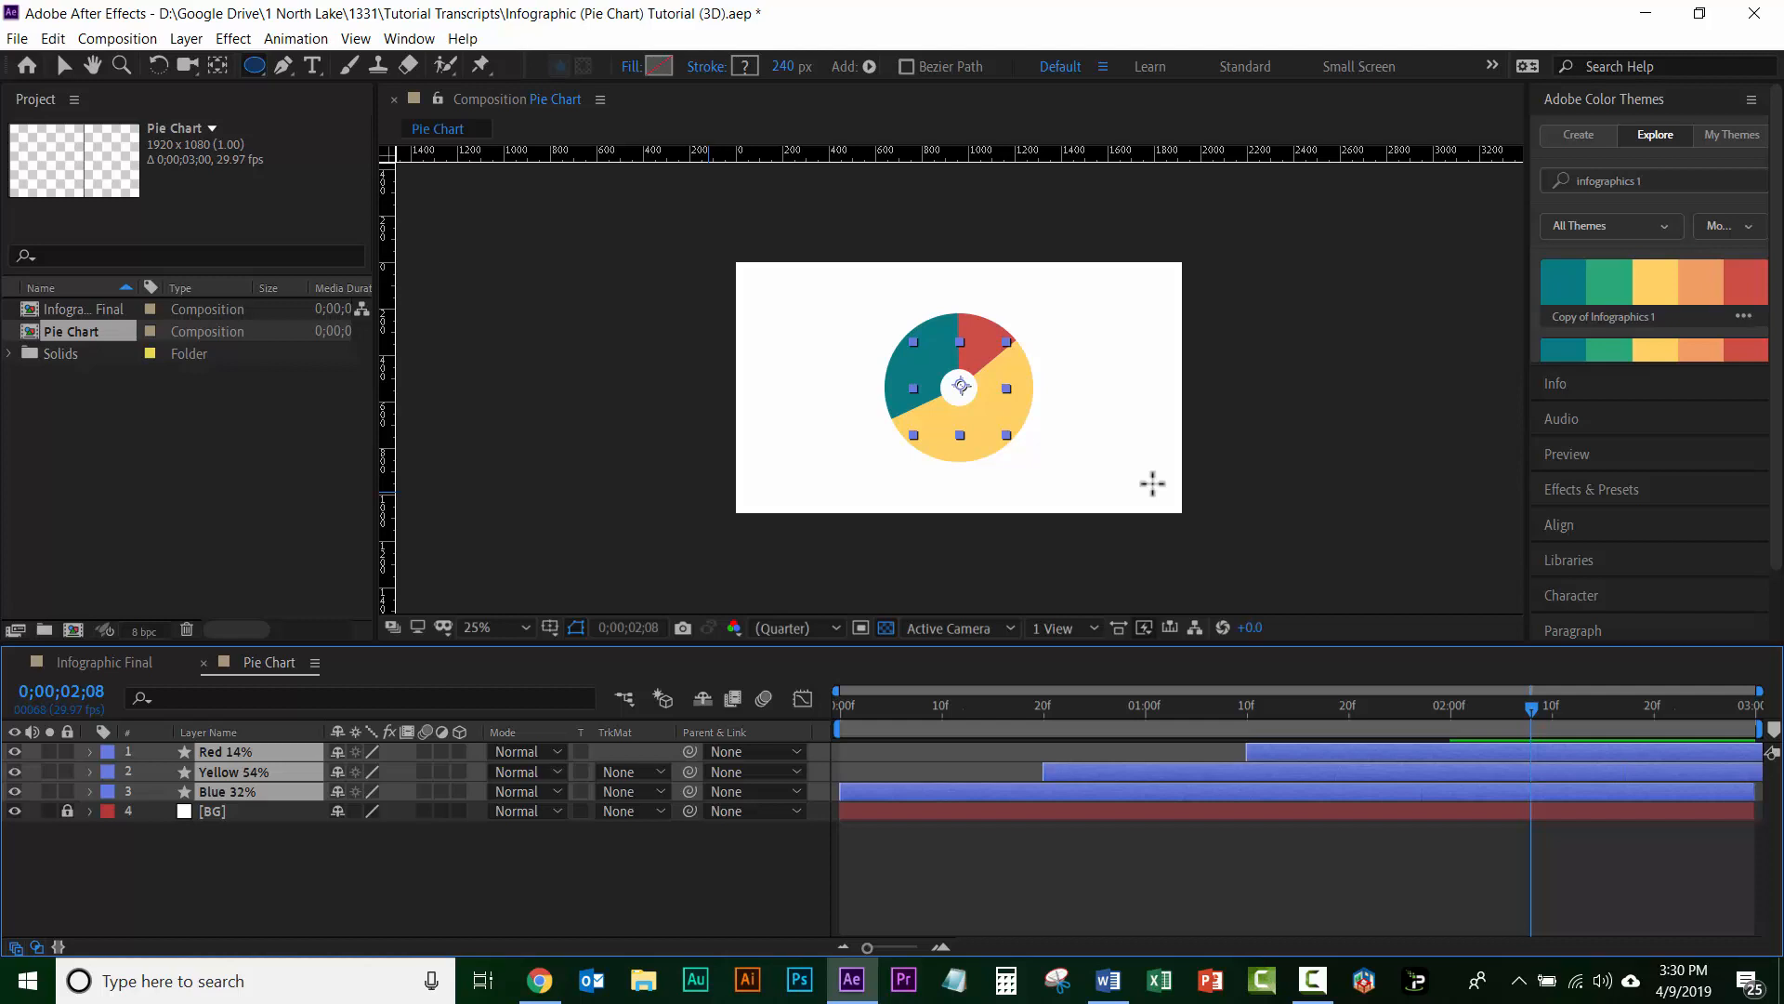
key(shift+Down)
key(shift+Down)
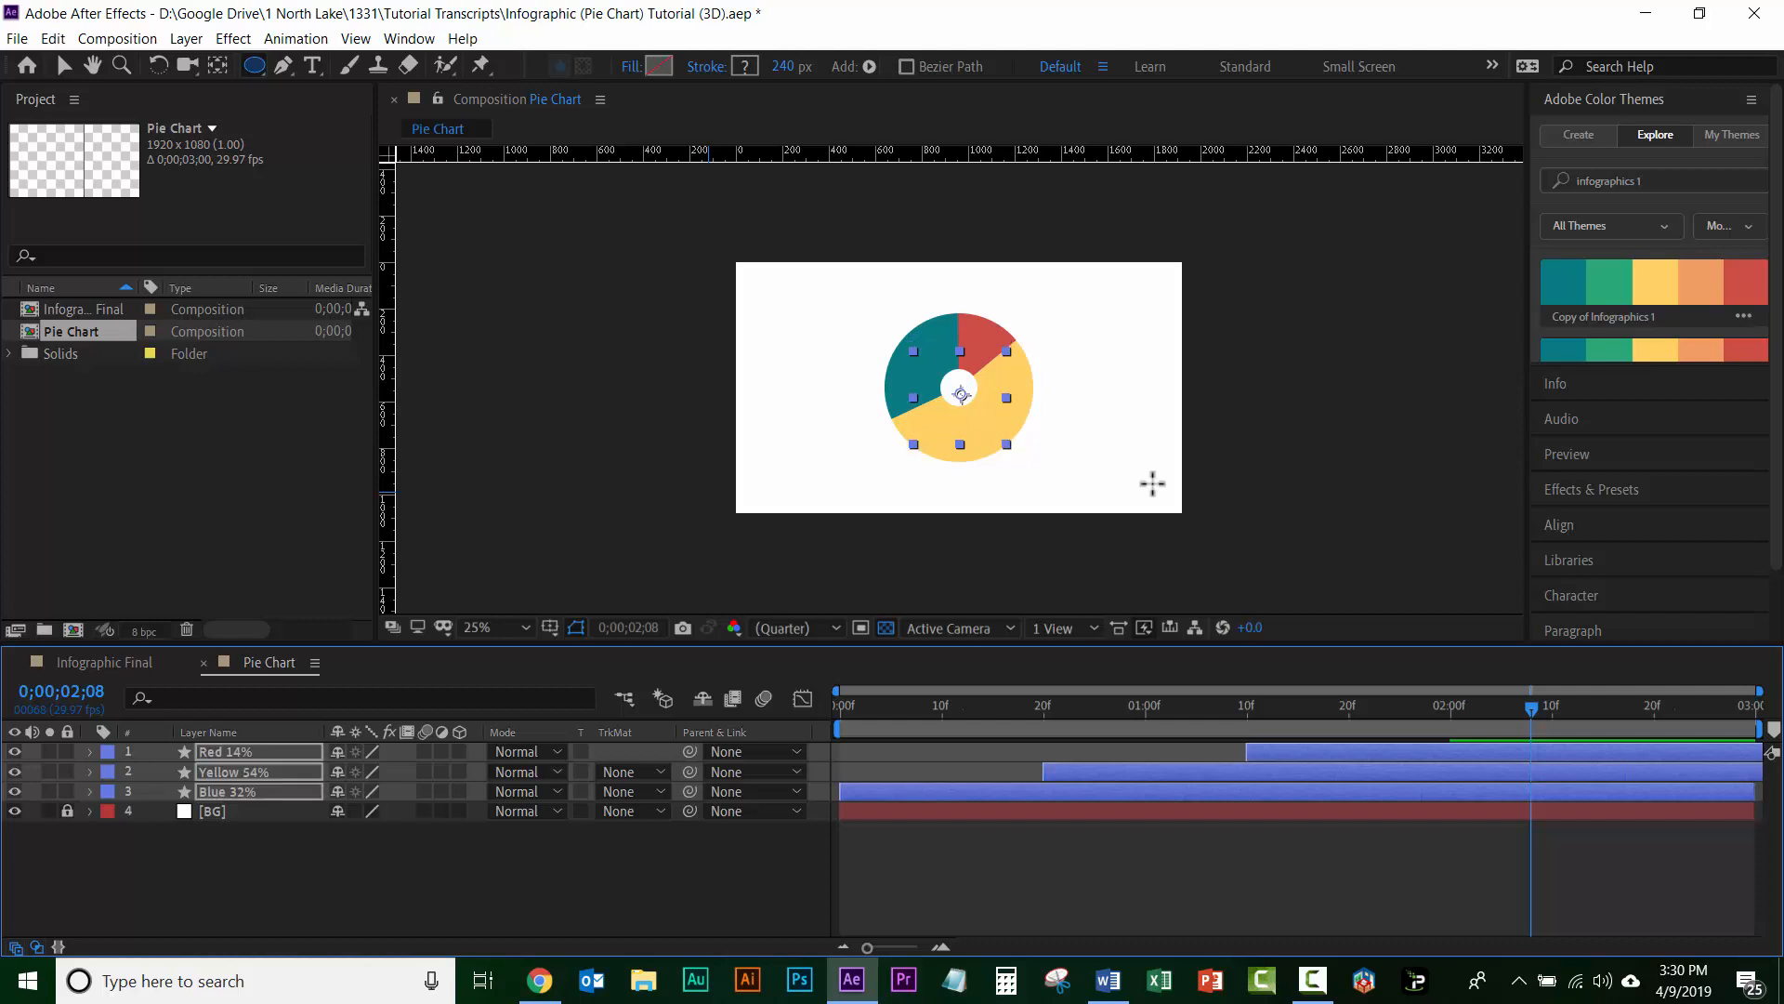
key(shift+Down)
key(shift+Down)
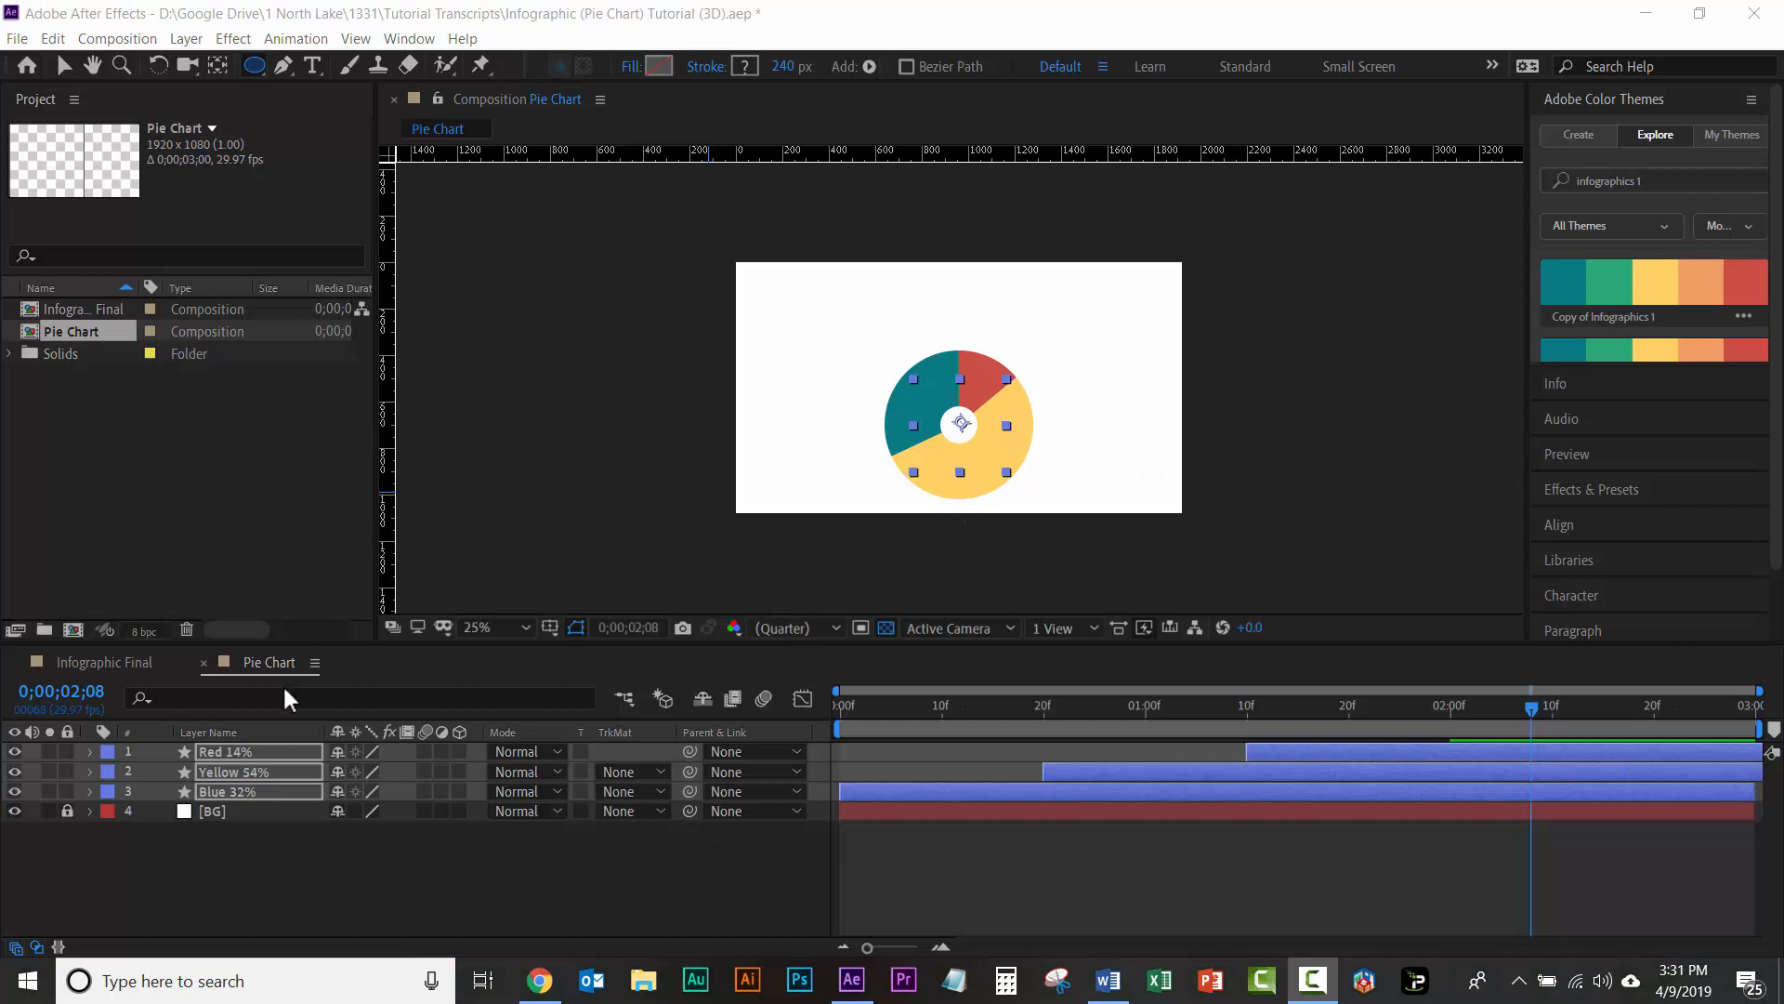
click(273, 859)
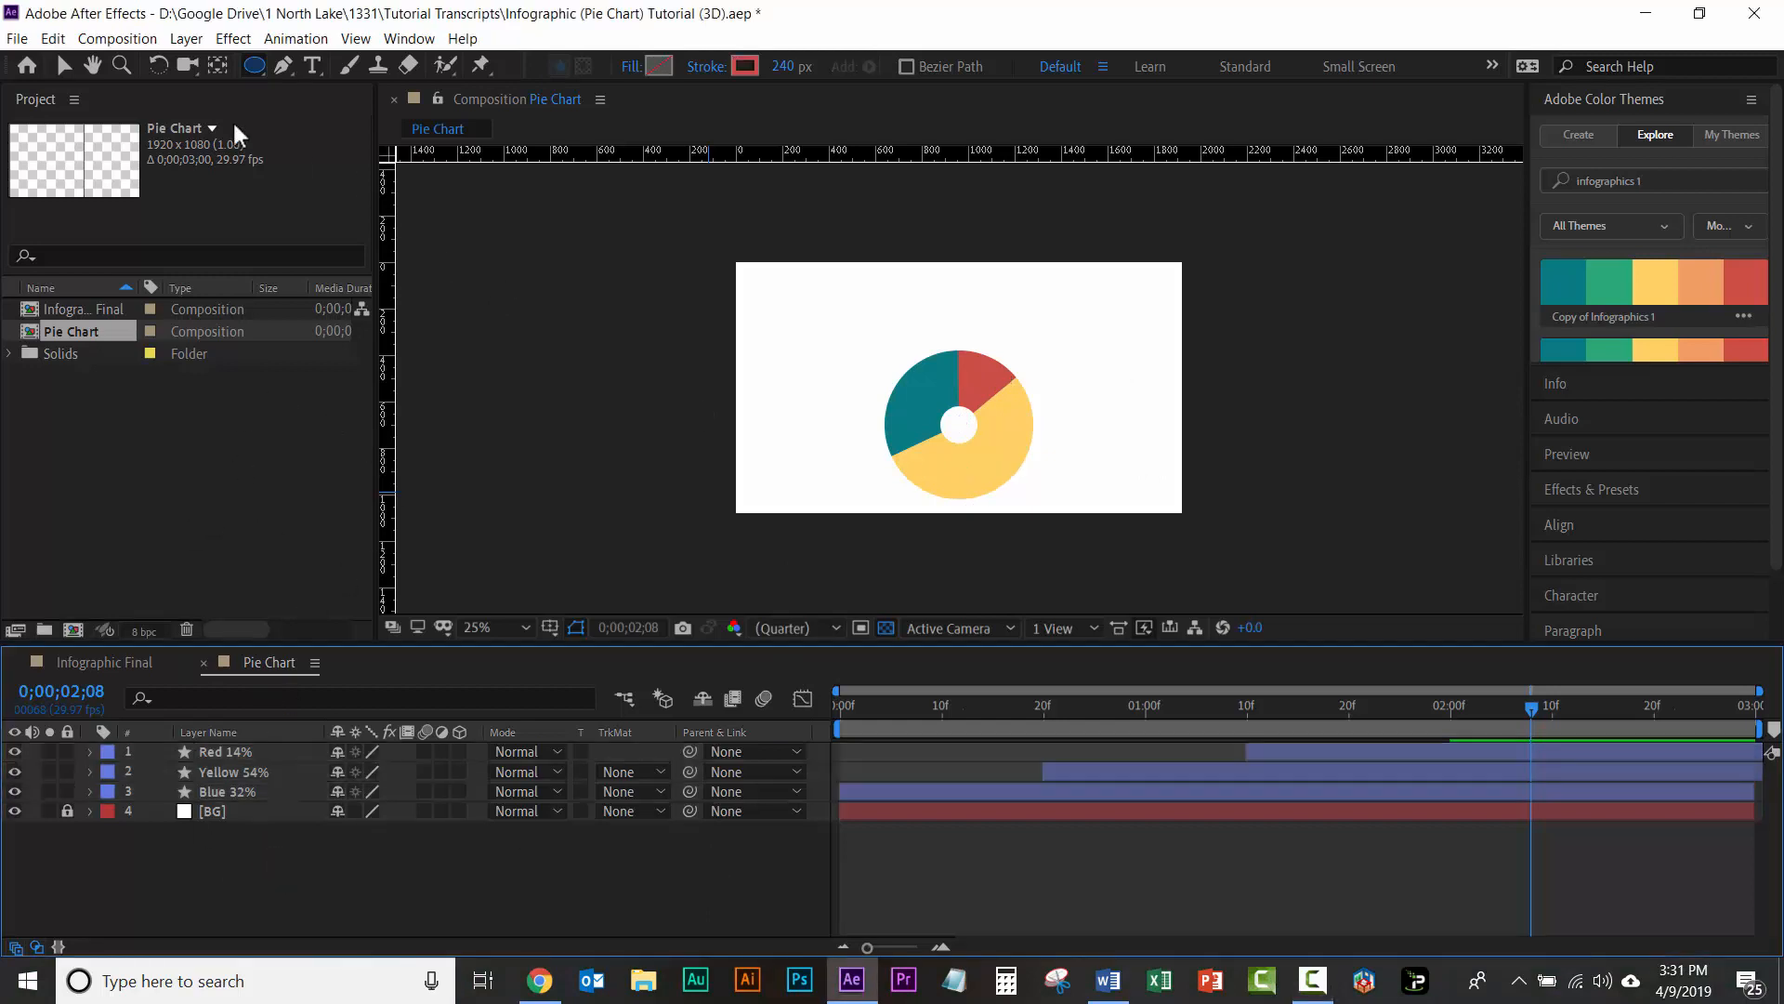
Step: Set up the Type tool with the Myriad Pro font and a black (000000) fill color
click(314, 66)
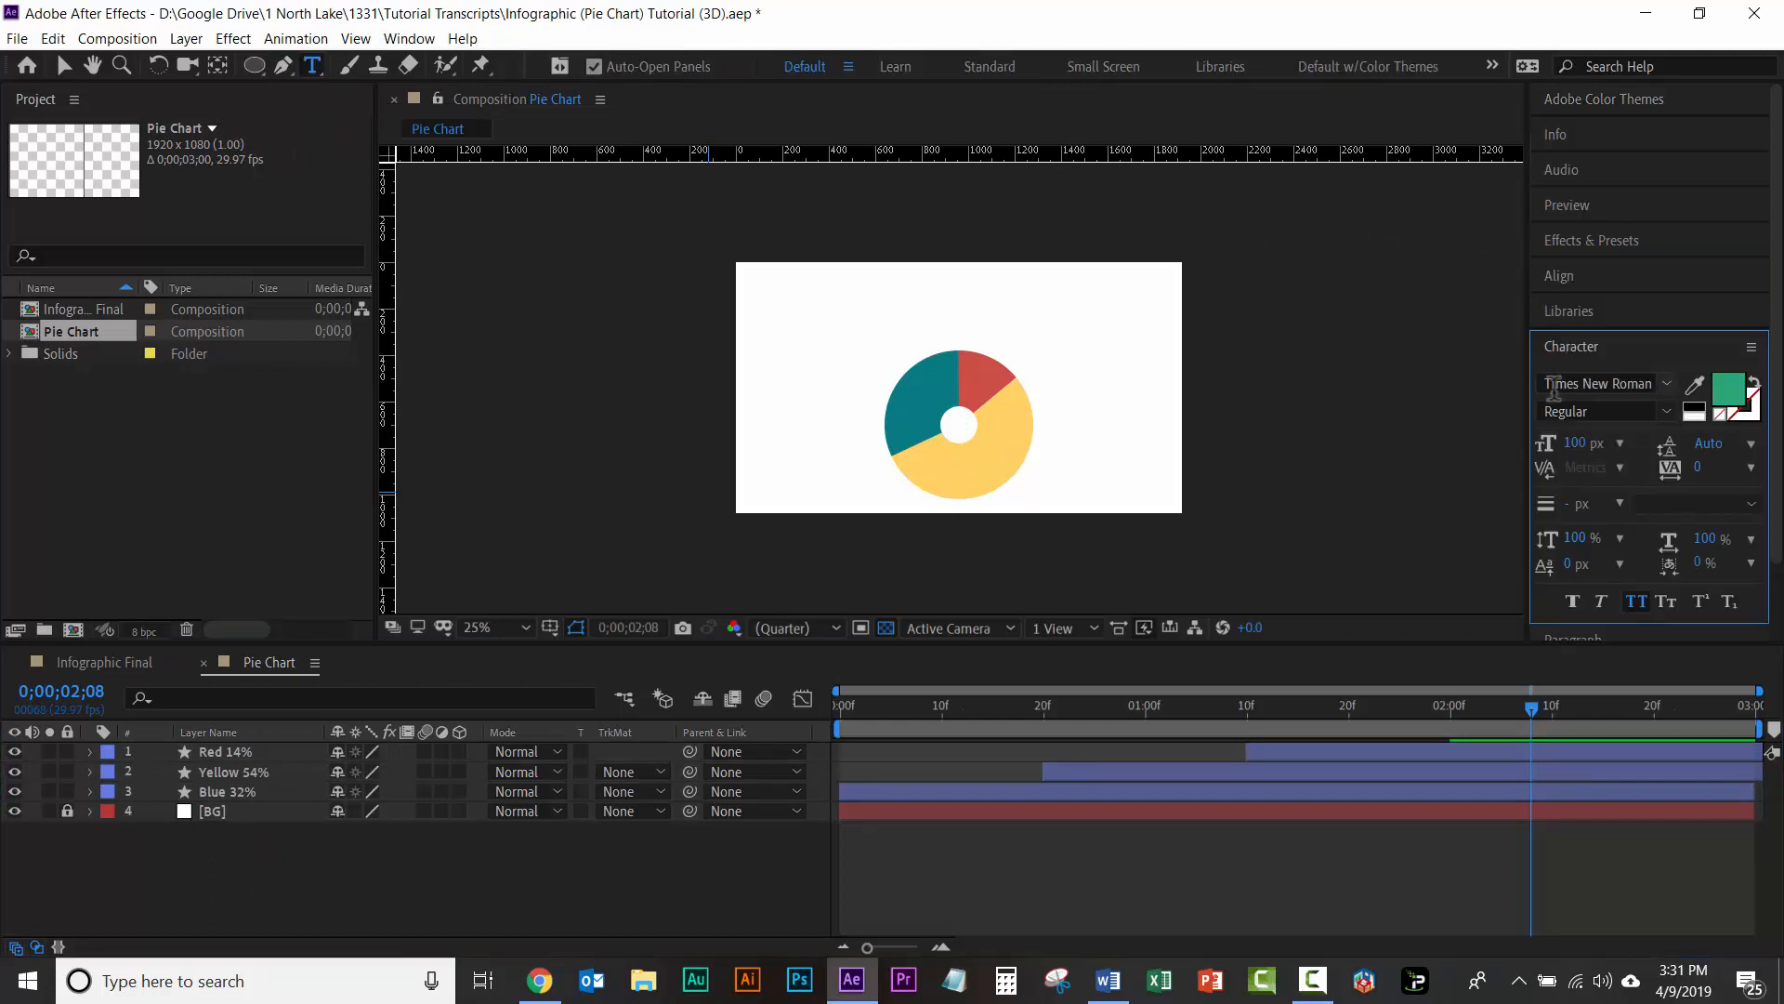
click(1584, 384)
text(myriad)
click(1413, 524)
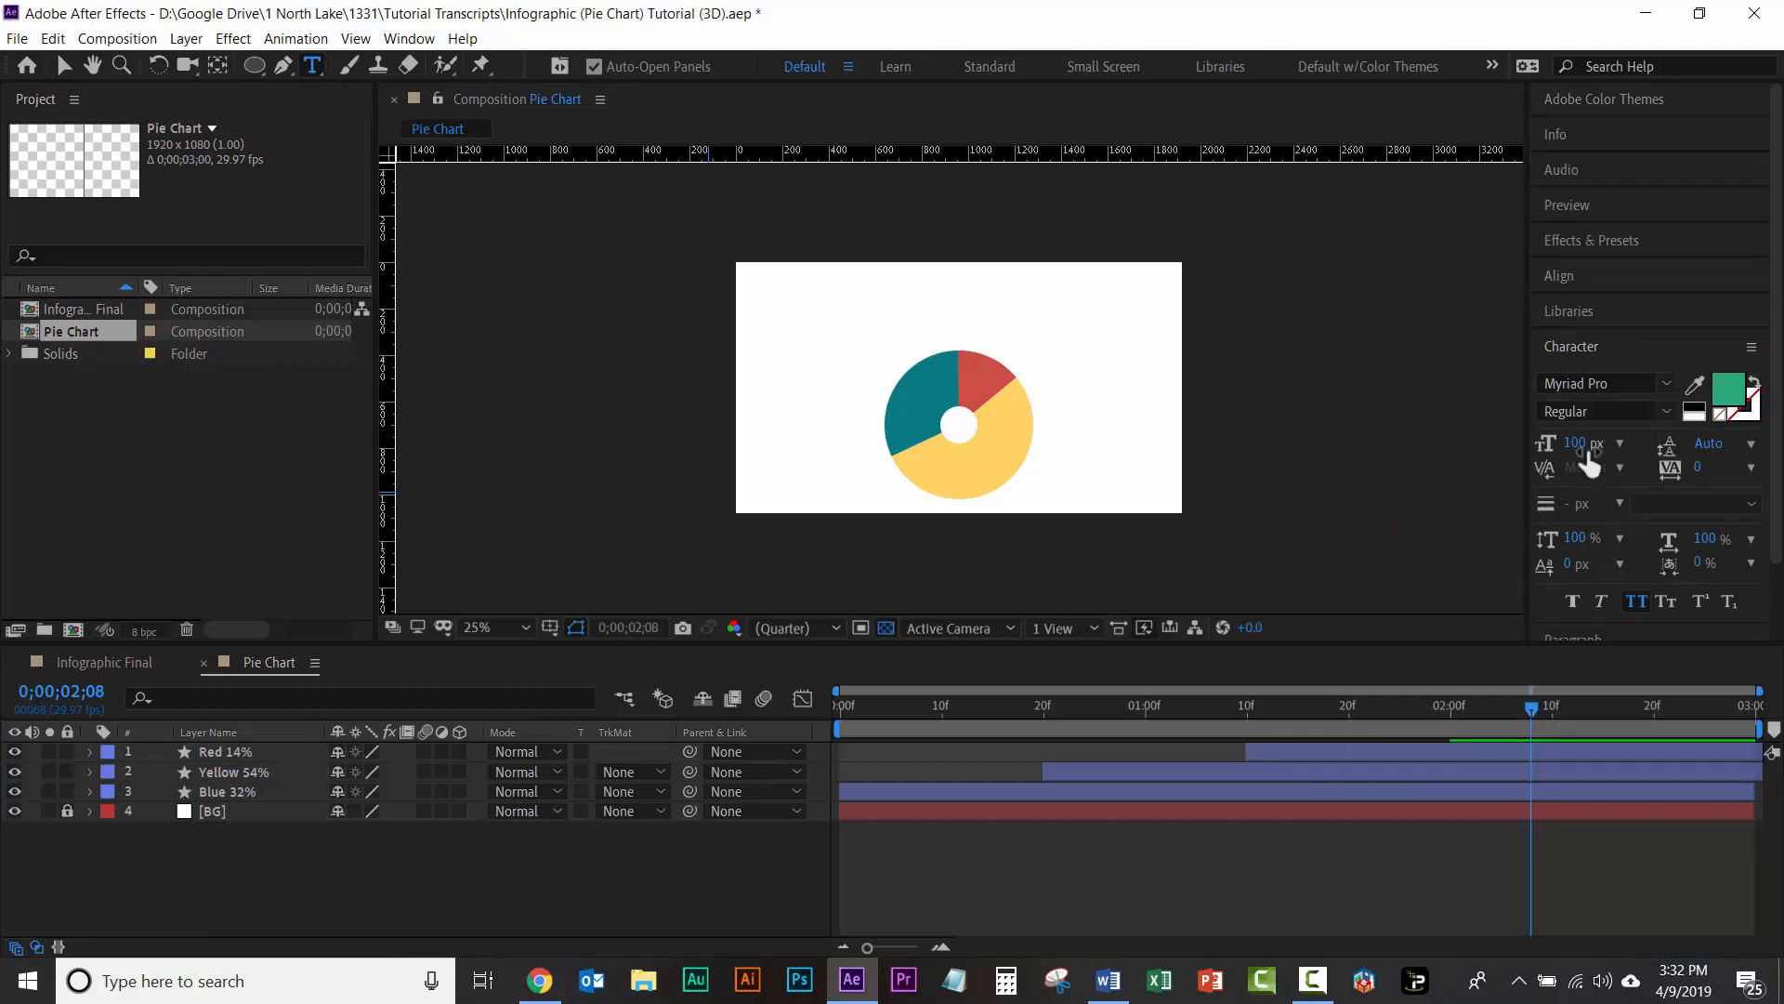
click(1730, 389)
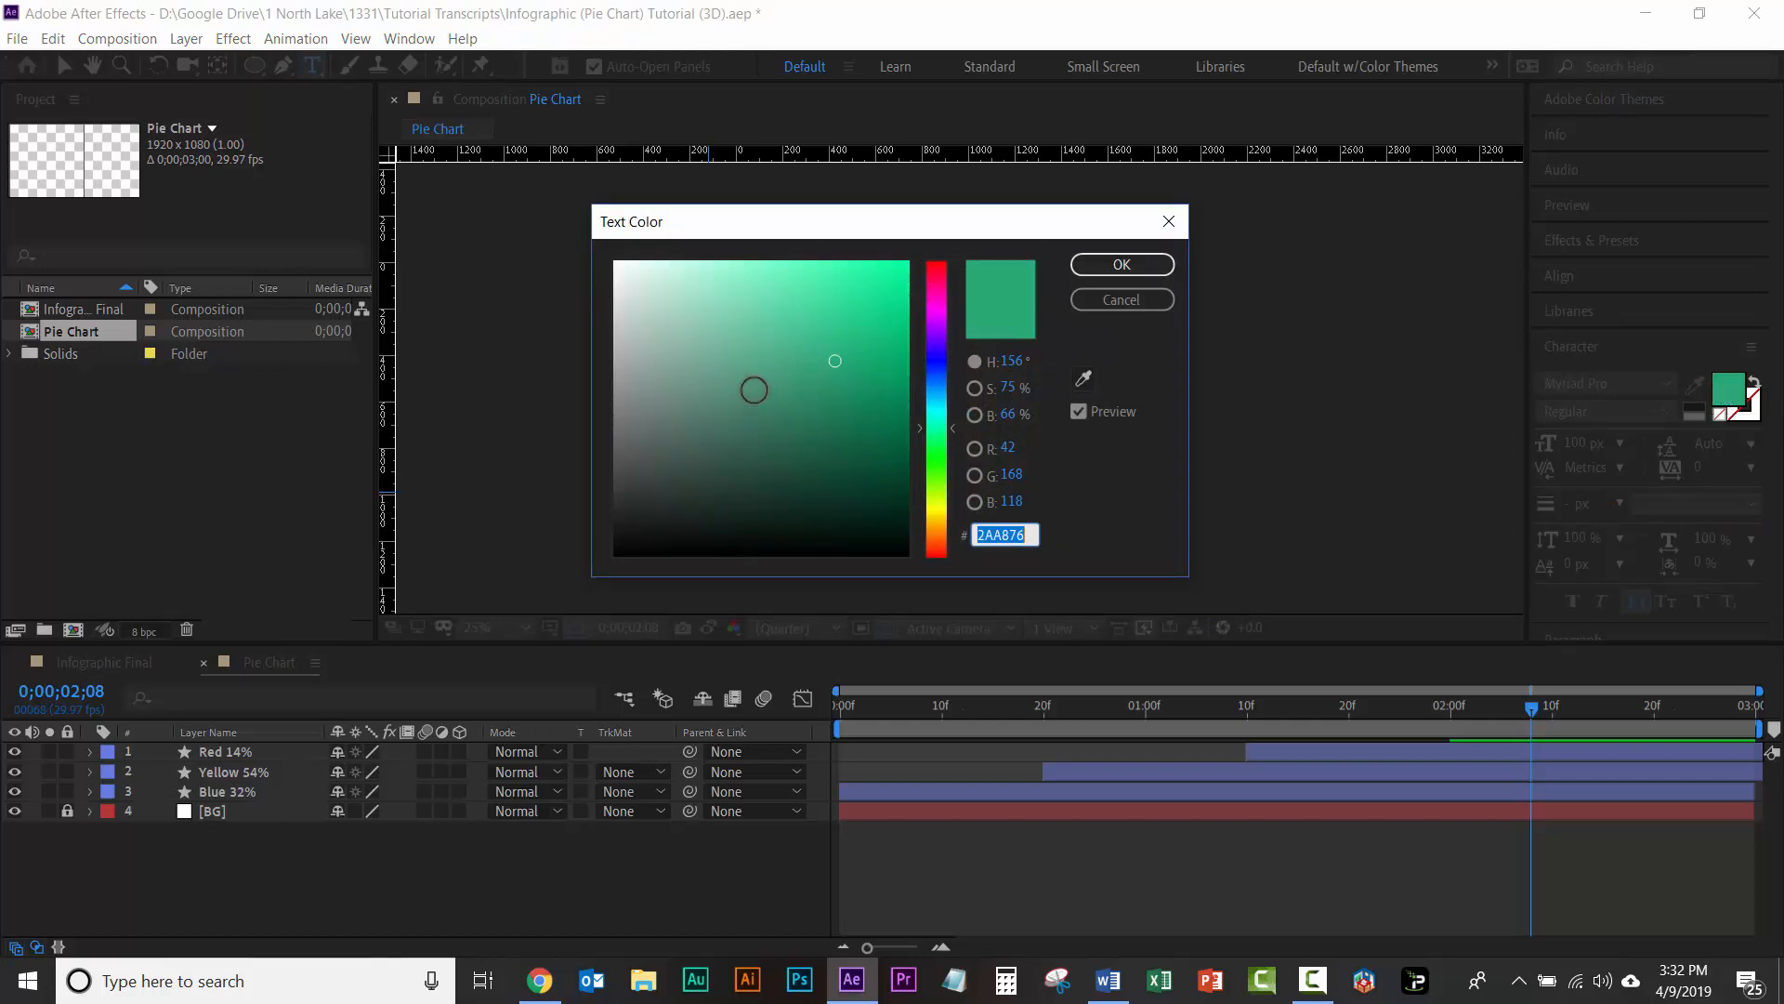
drag(782, 365, 440, 621)
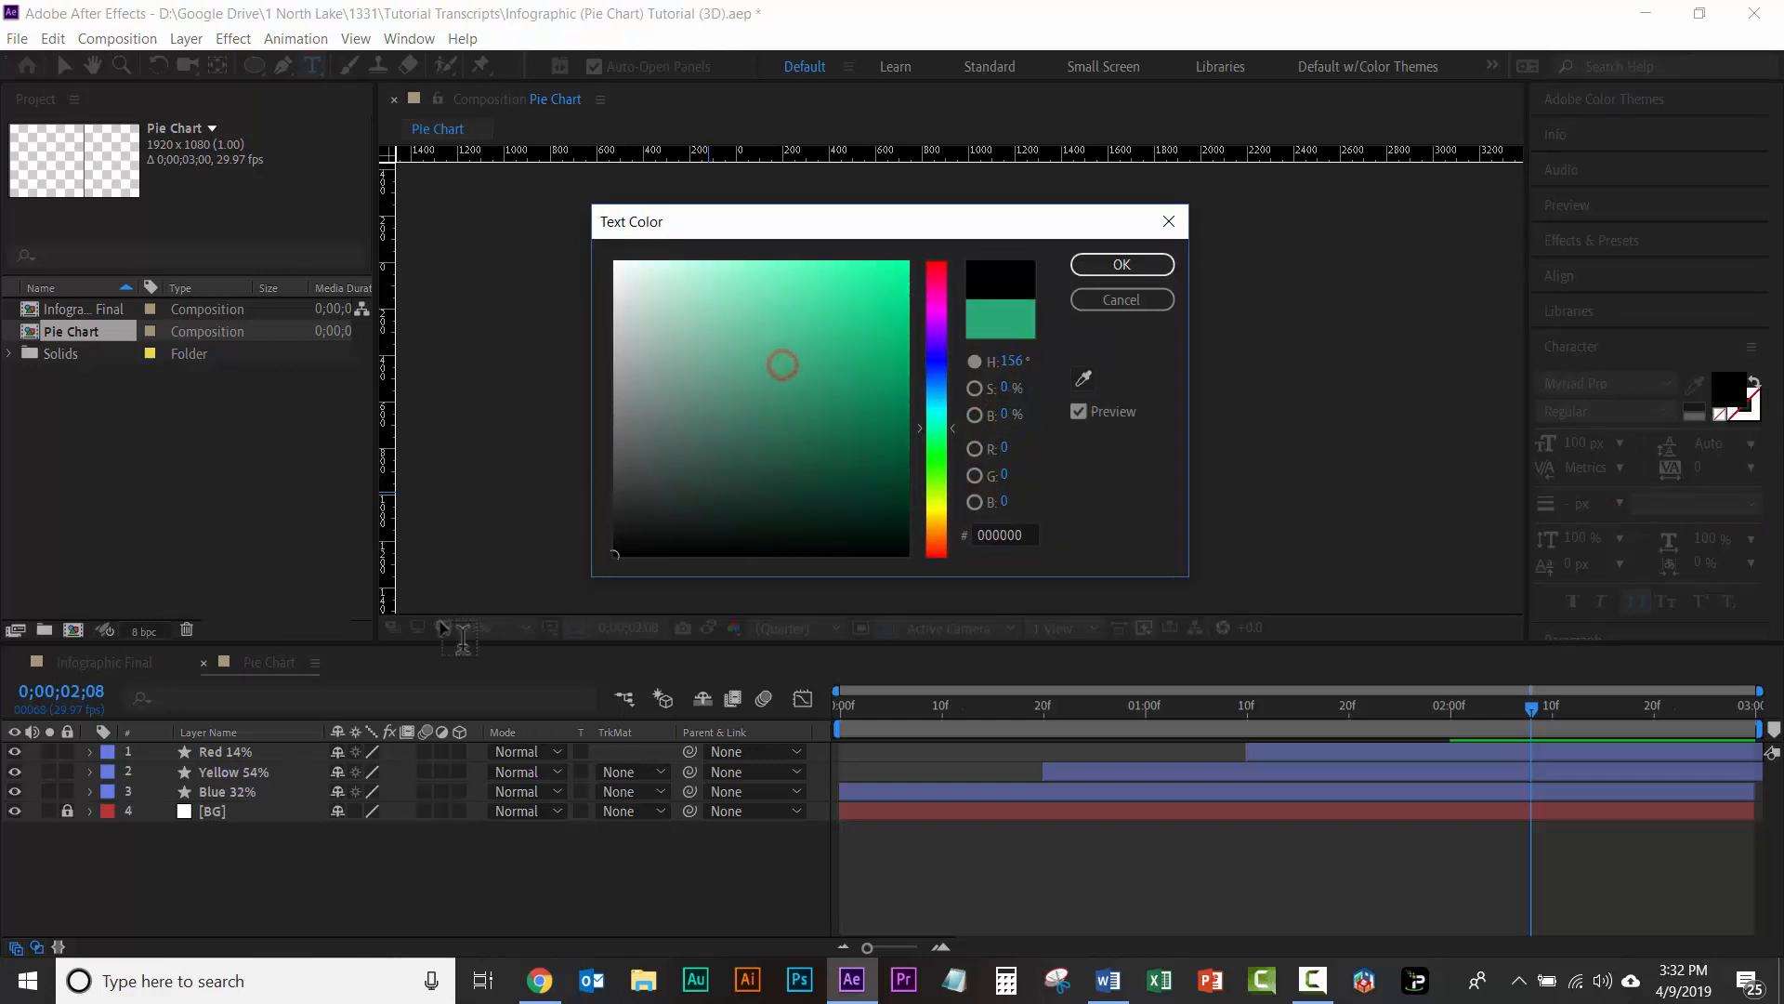
click(1121, 265)
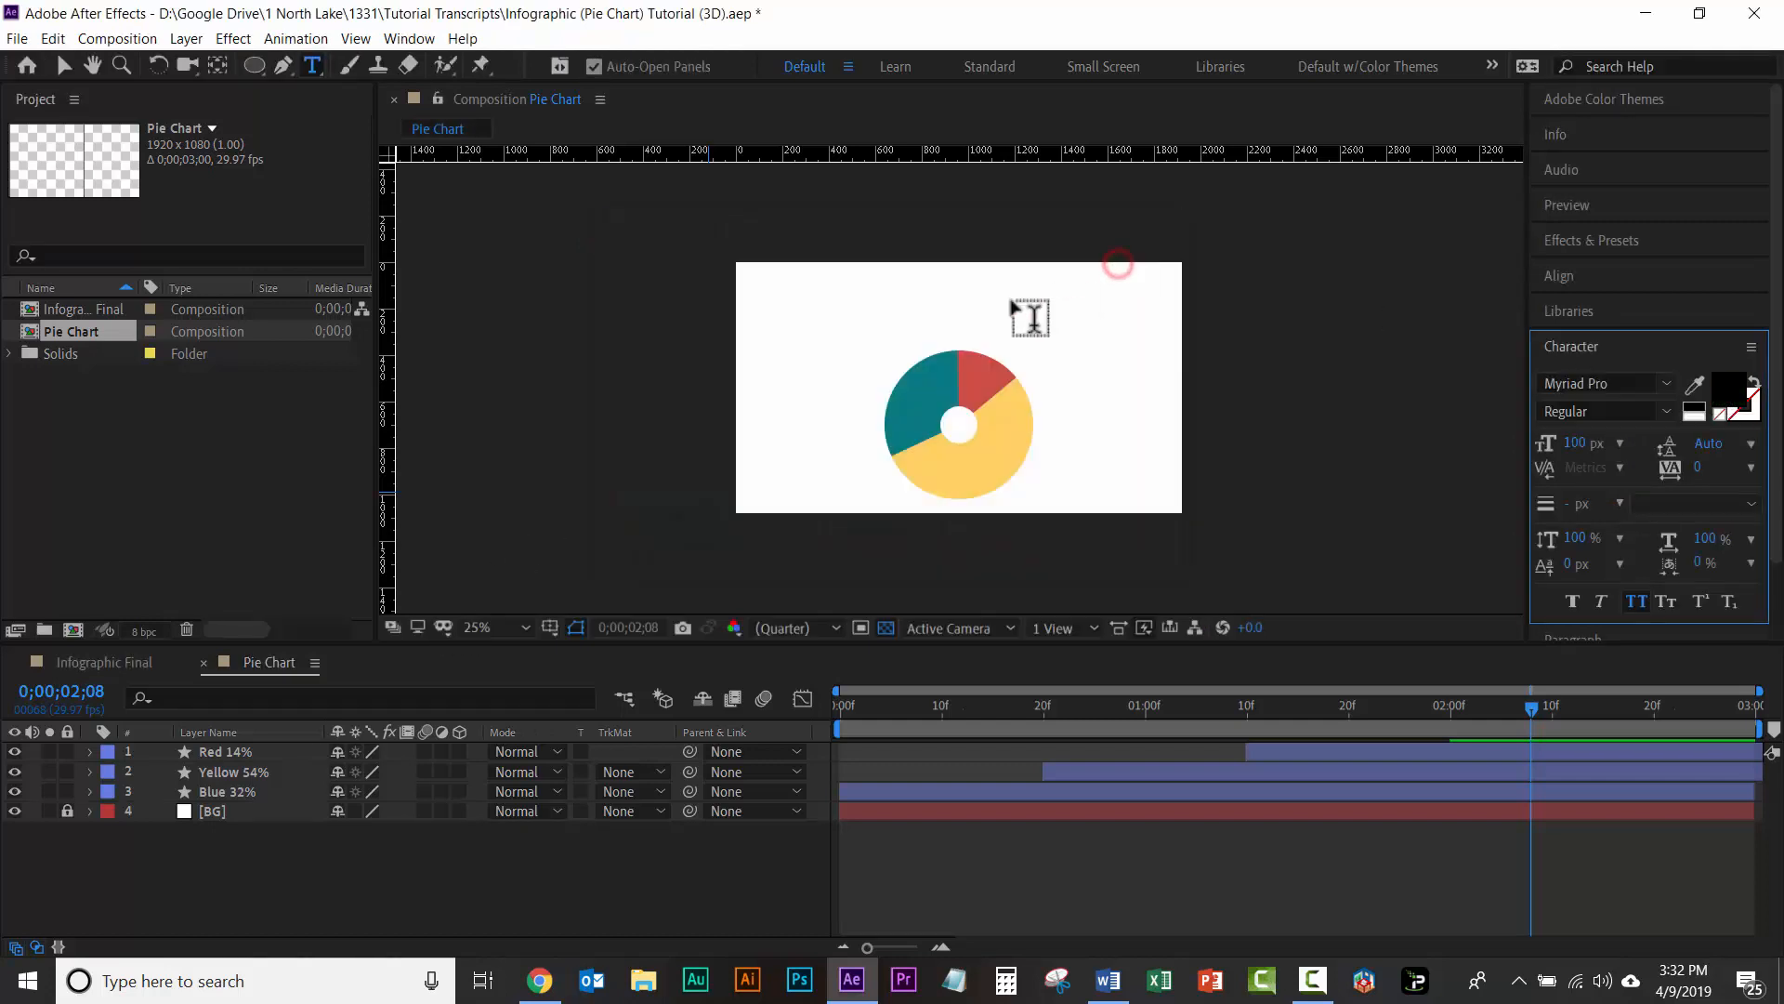
Step: Add a text label reading 32% to the upper left of the blue slice
click(835, 365)
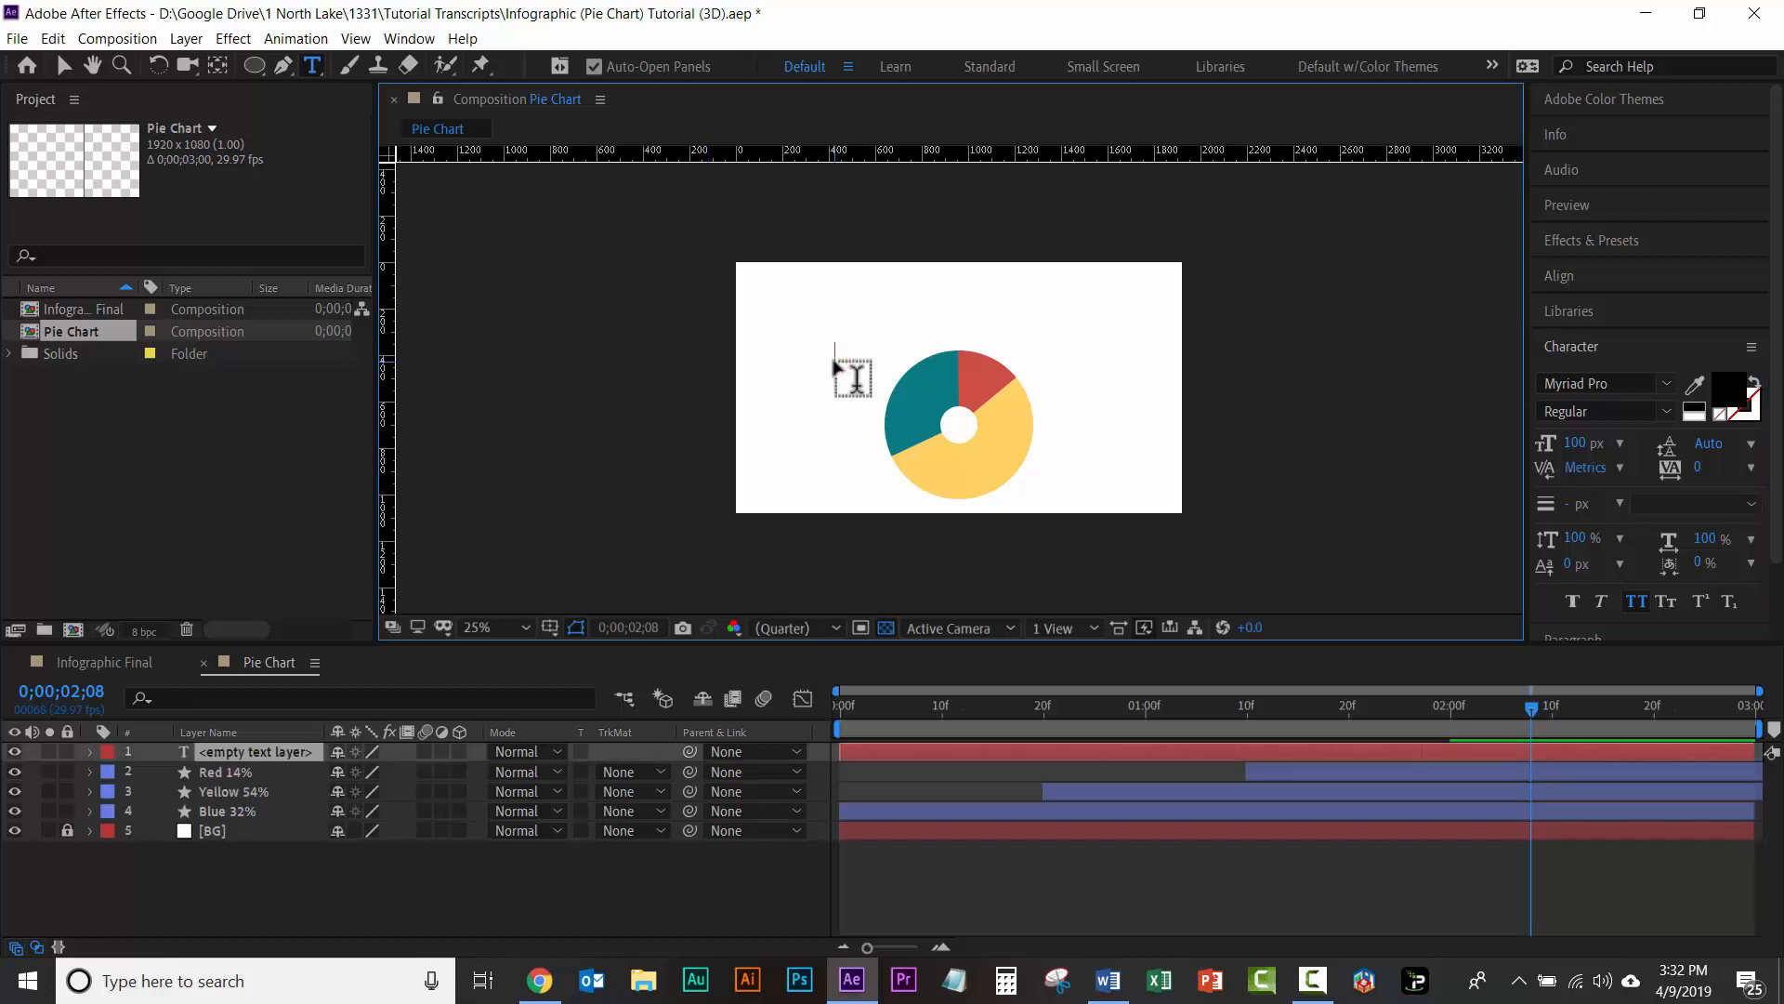
text(32)
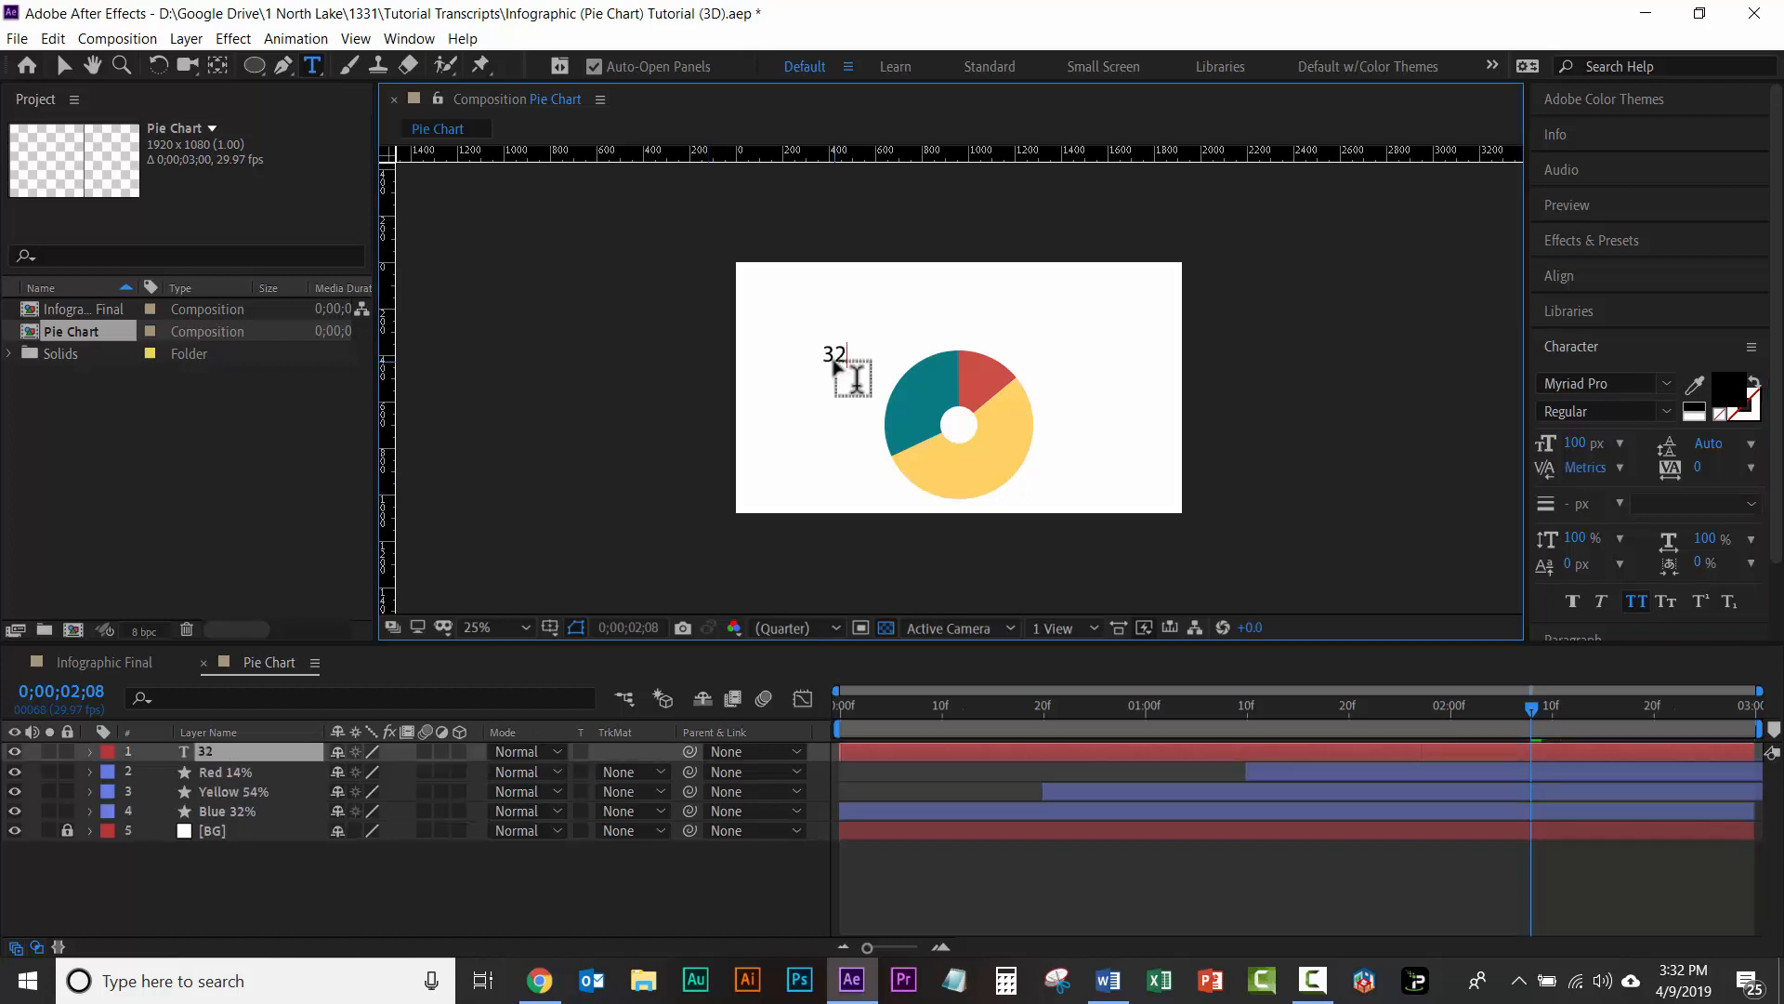
text(%)
Step: Nudge the 32% label right and slightly down so it sits beside the blue slice's upper-left edge
click(63, 66)
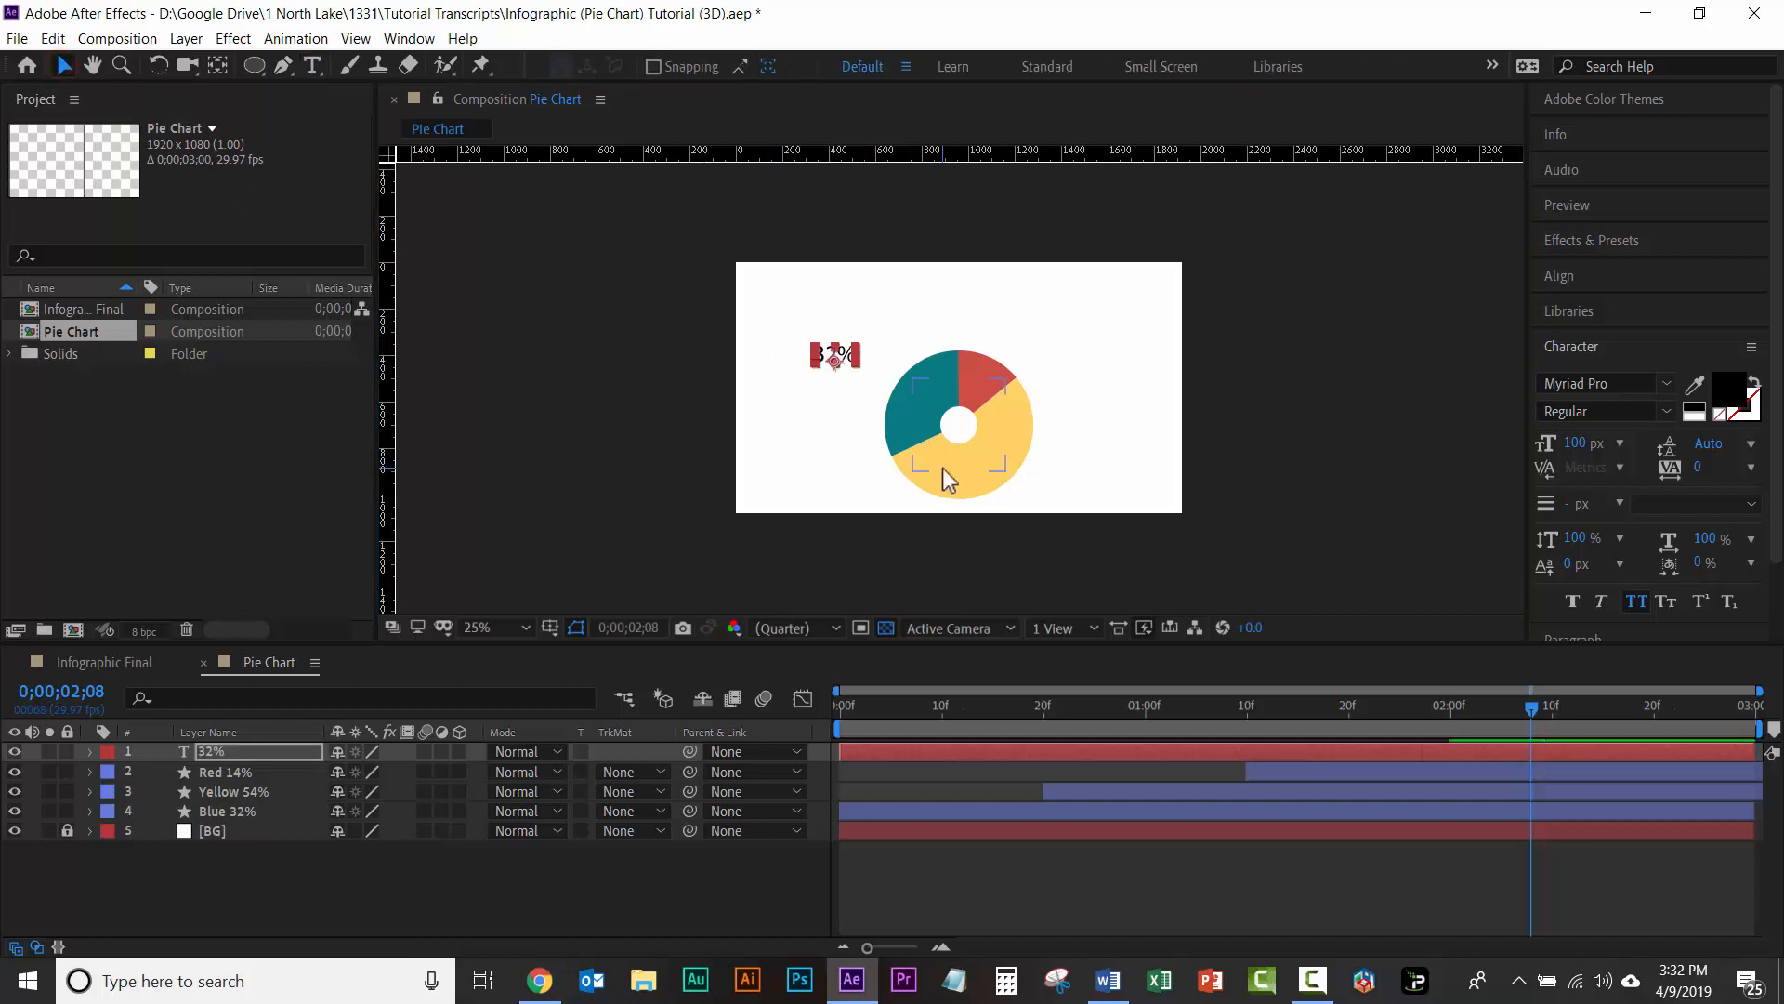
key(Right)
key(Right)
key(Right)
key(Right)
key(Right)
key(Right)
key(Right)
key(Right)
key(Right)
key(Right)
key(Right)
key(Right)
key(Right)
key(Right)
key(Right)
key(Right)
key(Right)
key(Right)
key(Right)
key(Right)
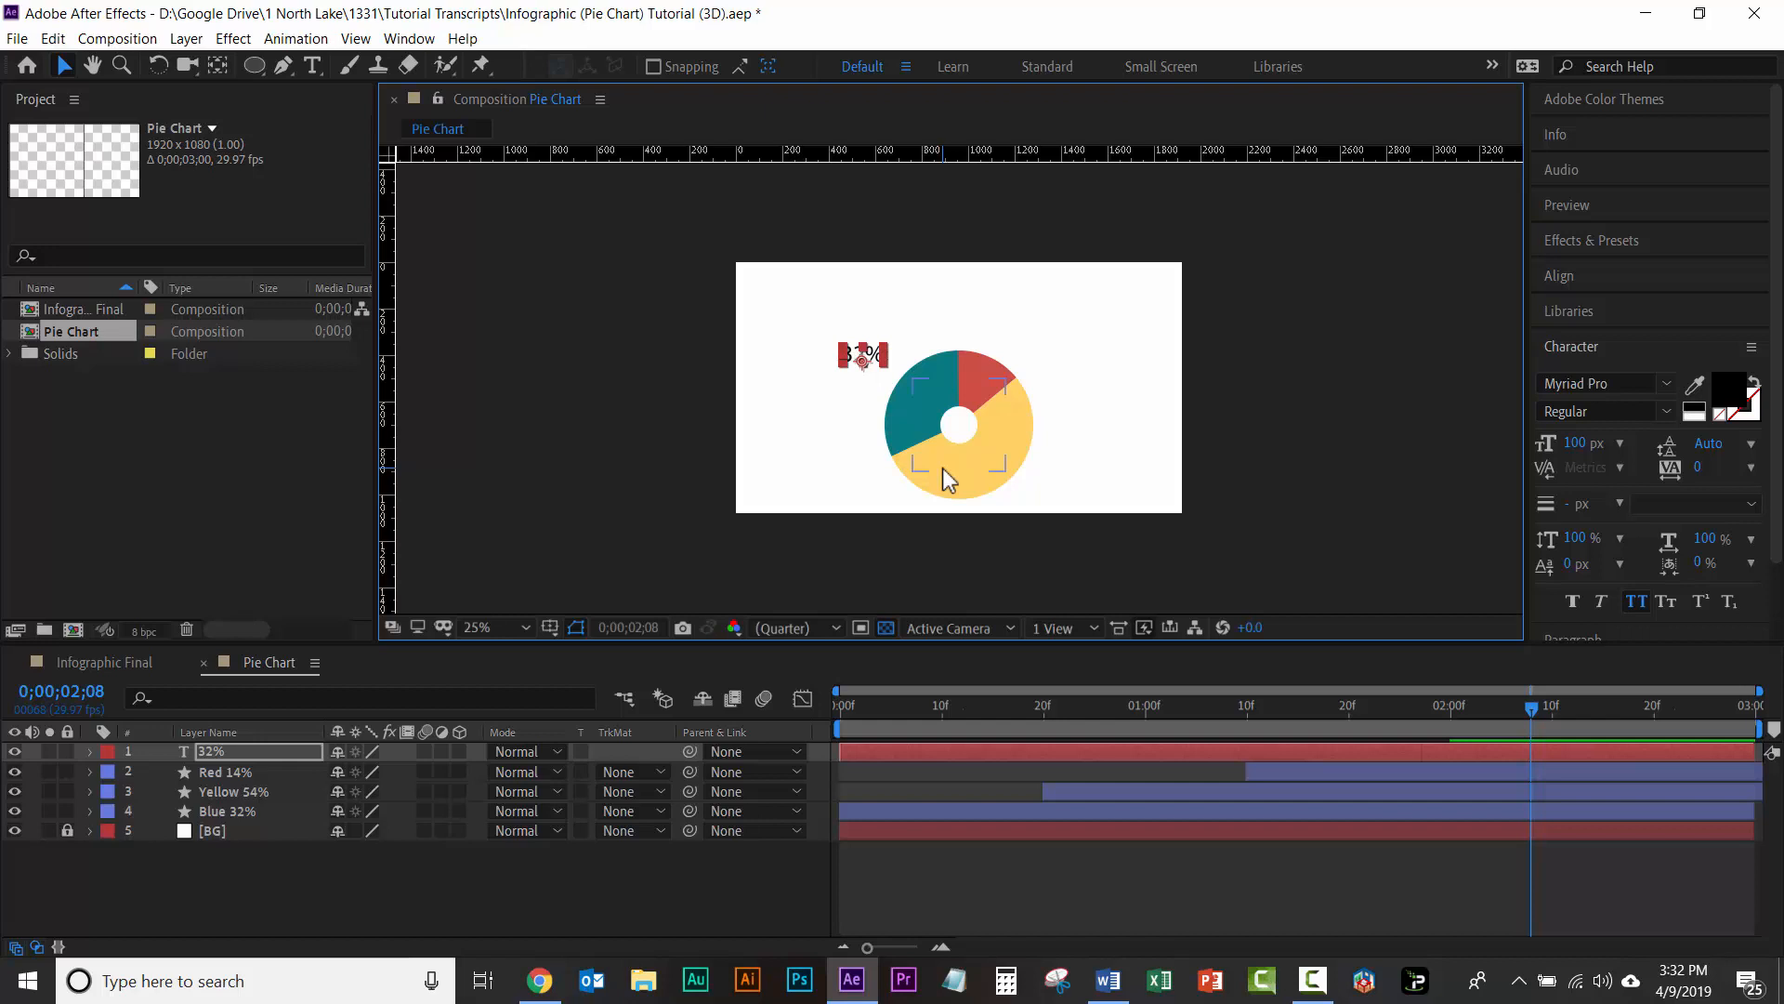
key(Right)
key(Right)
key(Right)
key(Right)
key(Right)
key(Right)
key(Right)
key(Right)
key(Right)
key(Right)
key(Right)
key(Right)
key(Right)
key(Right)
key(Right)
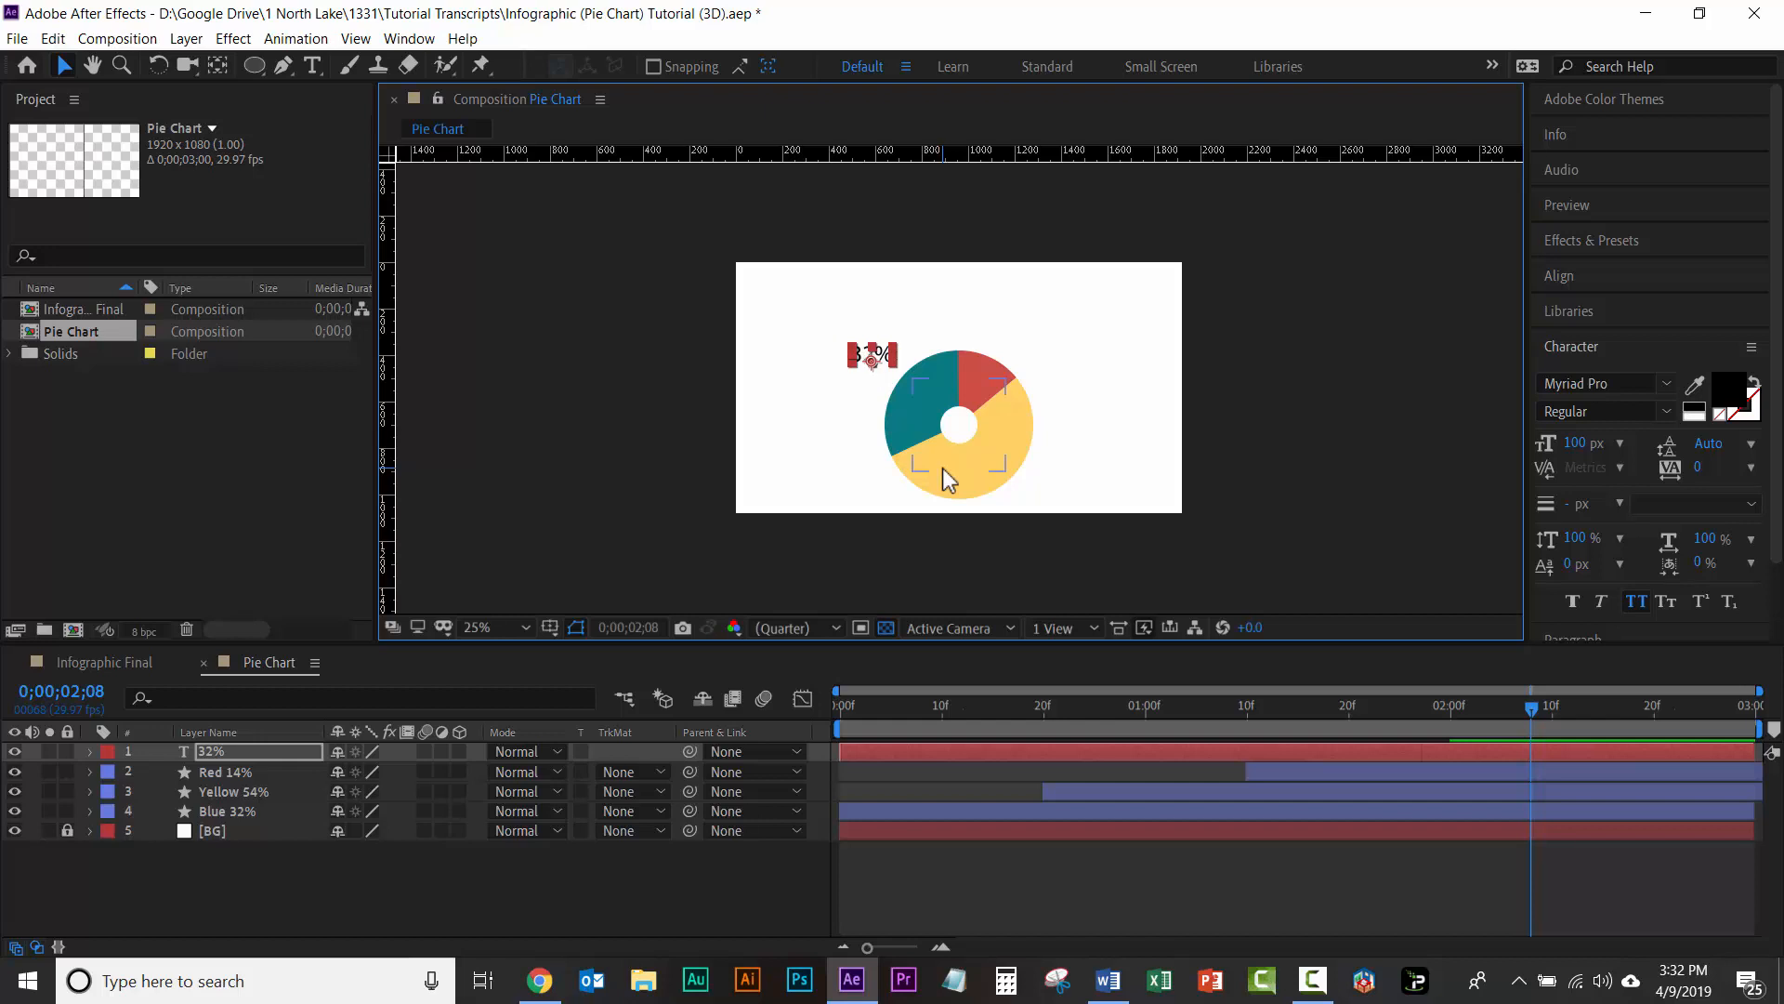
key(Down)
key(Down)
key(Down)
key(Down)
key(Down)
key(Down)
key(Down)
key(Down)
key(Down)
key(Down)
key(Down)
key(Down)
key(Down)
key(Down)
key(Down)
key(Down)
key(Down)
key(Down)
key(Down)
key(Down)
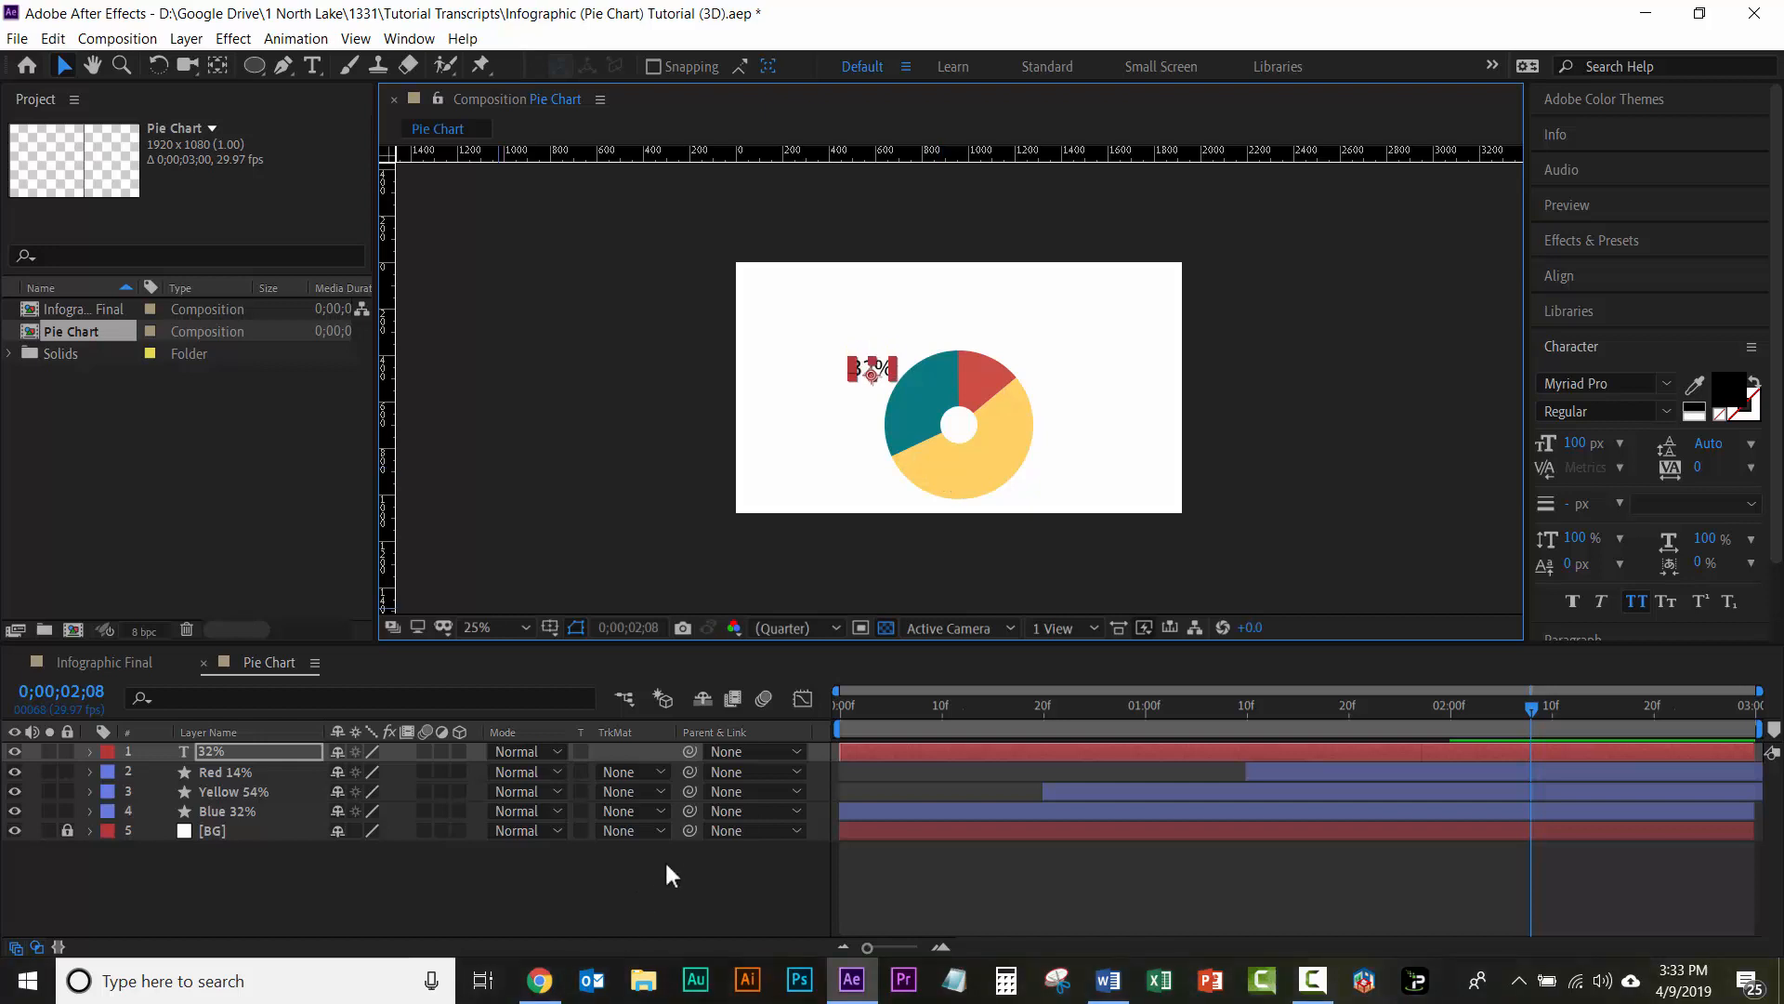
Step: Add a text label reading 54% over the lower-right edge of the yellow slice
click(677, 889)
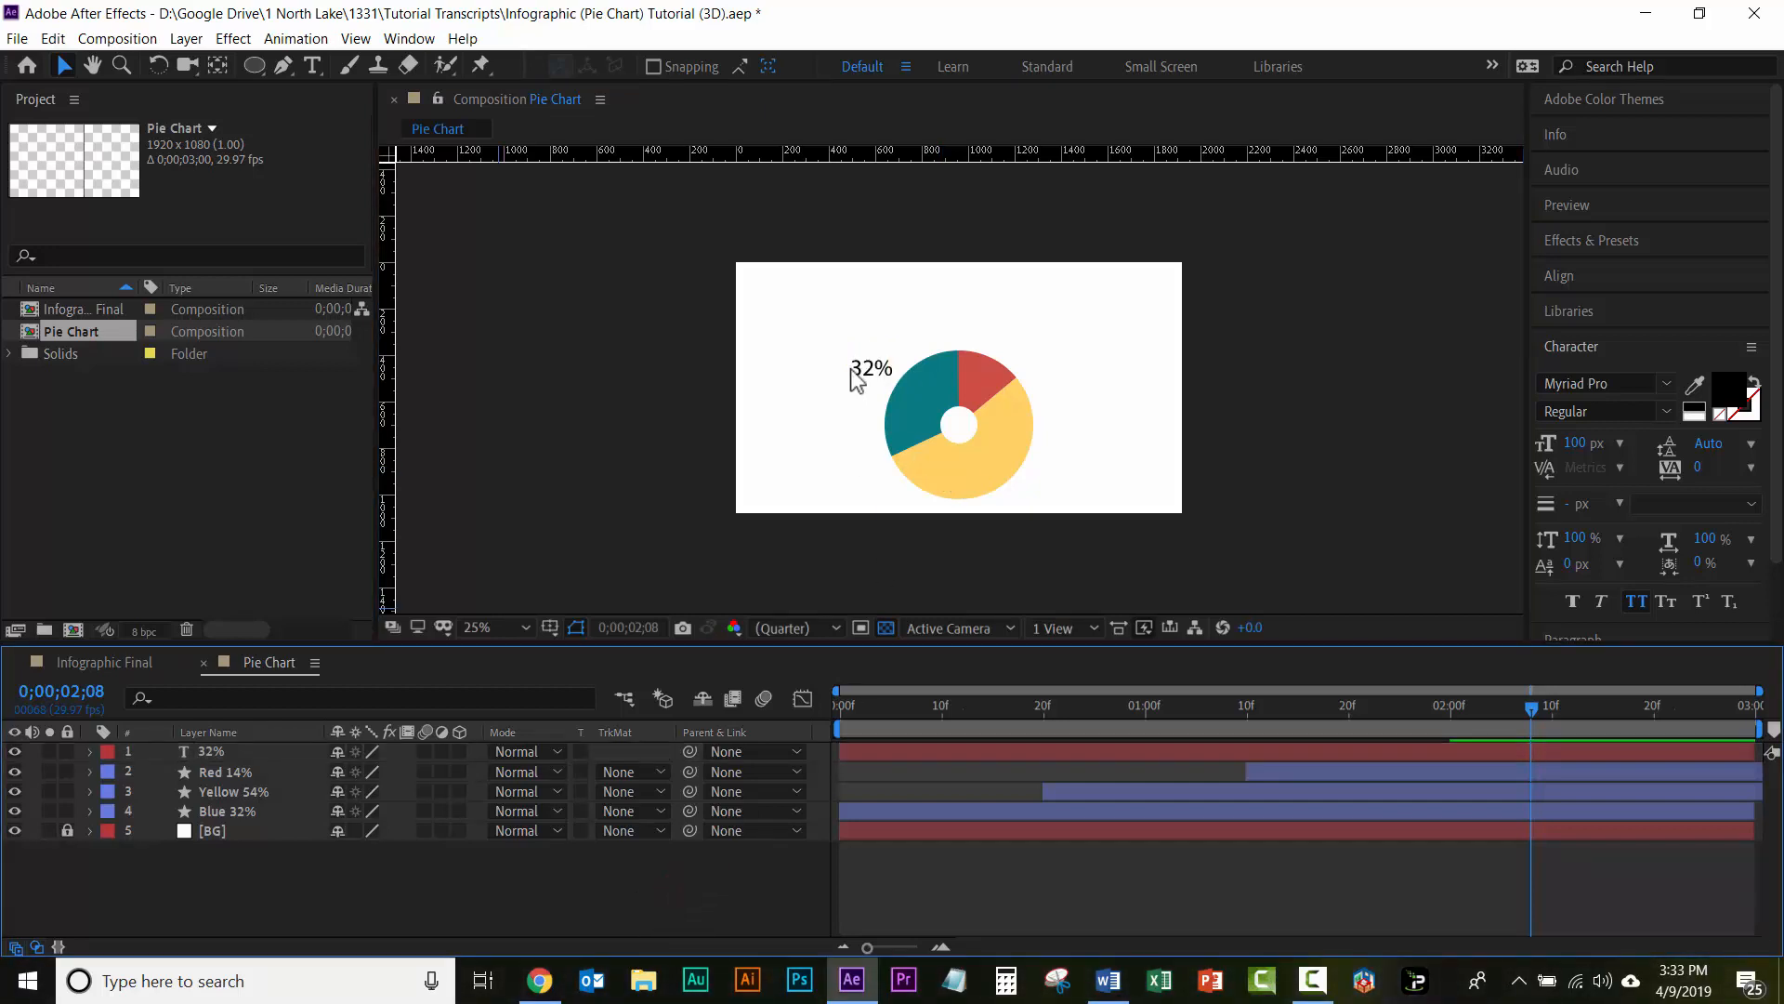
click(313, 64)
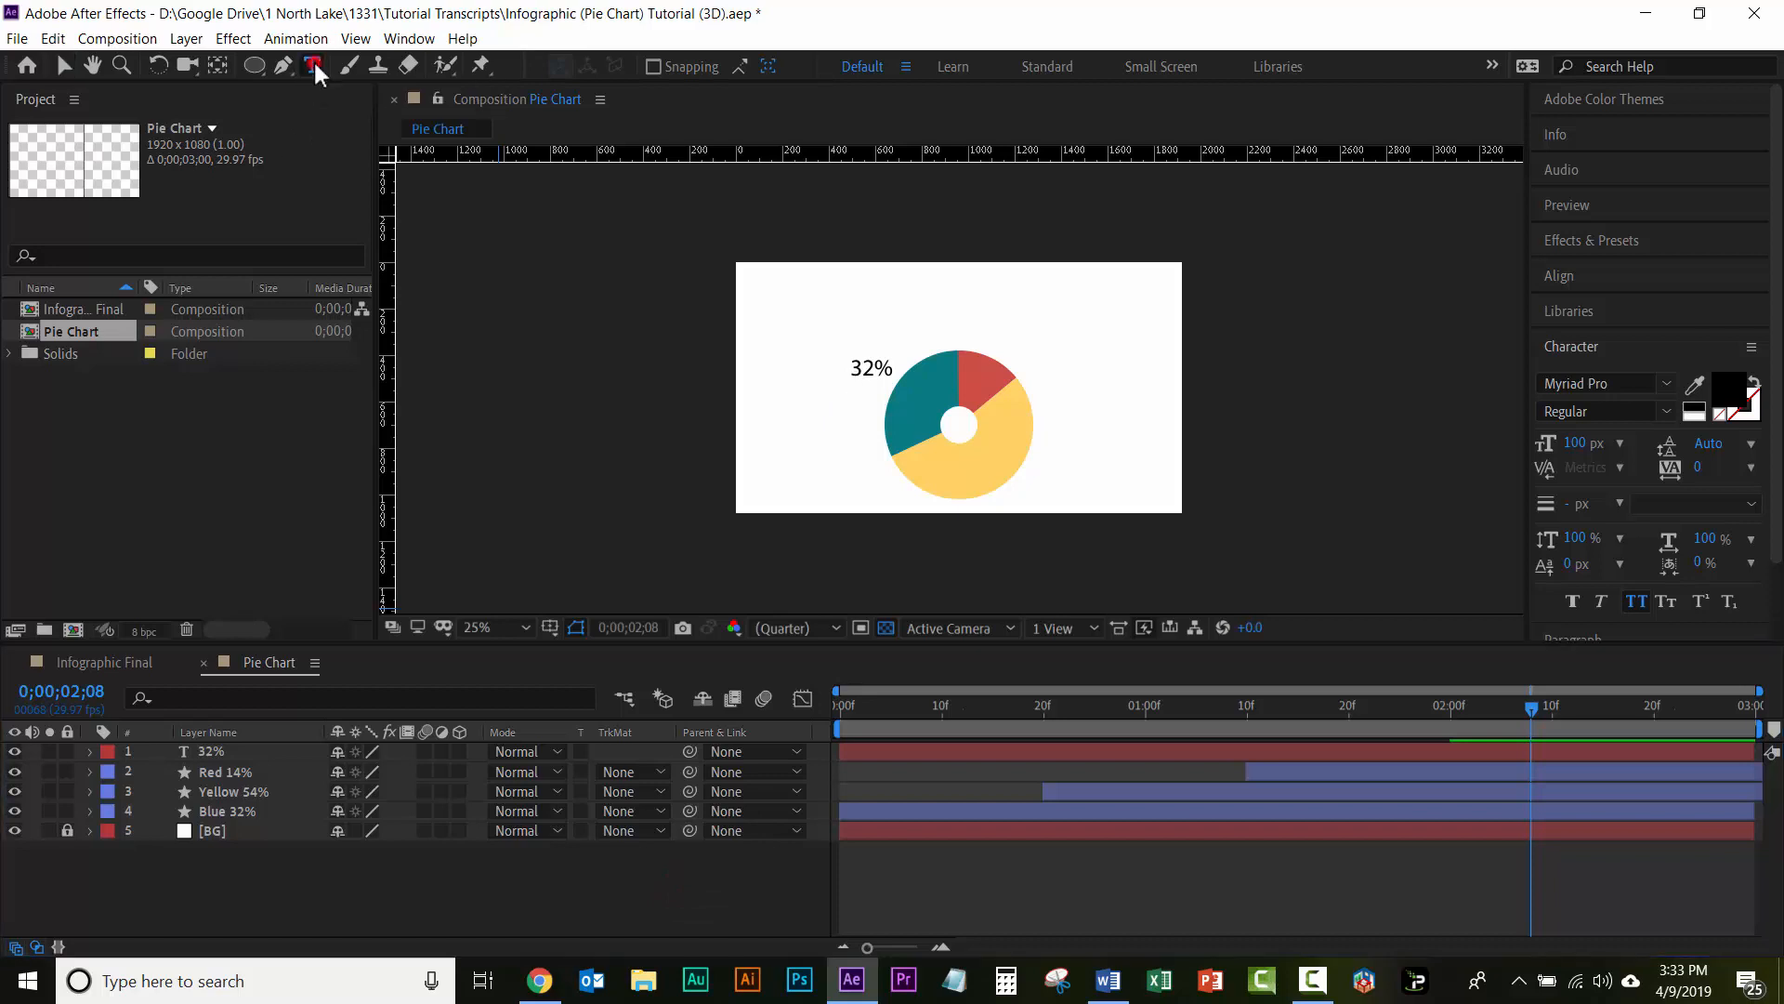
click(1038, 459)
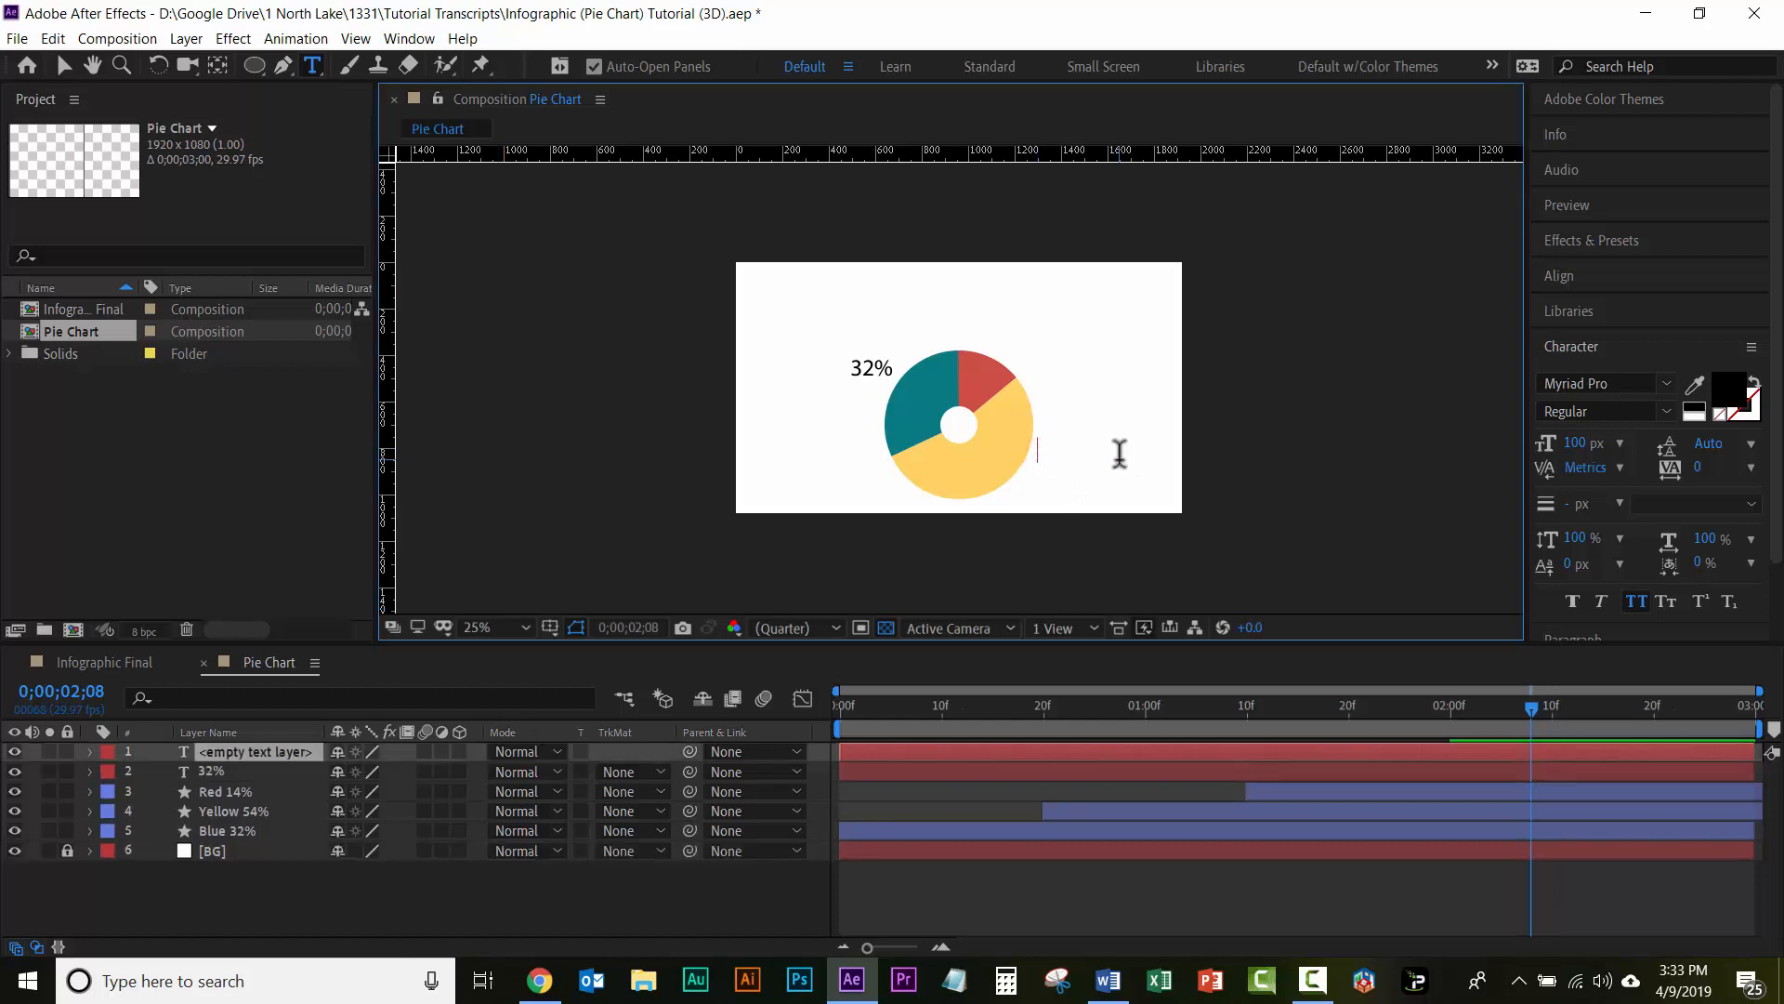
text(54)
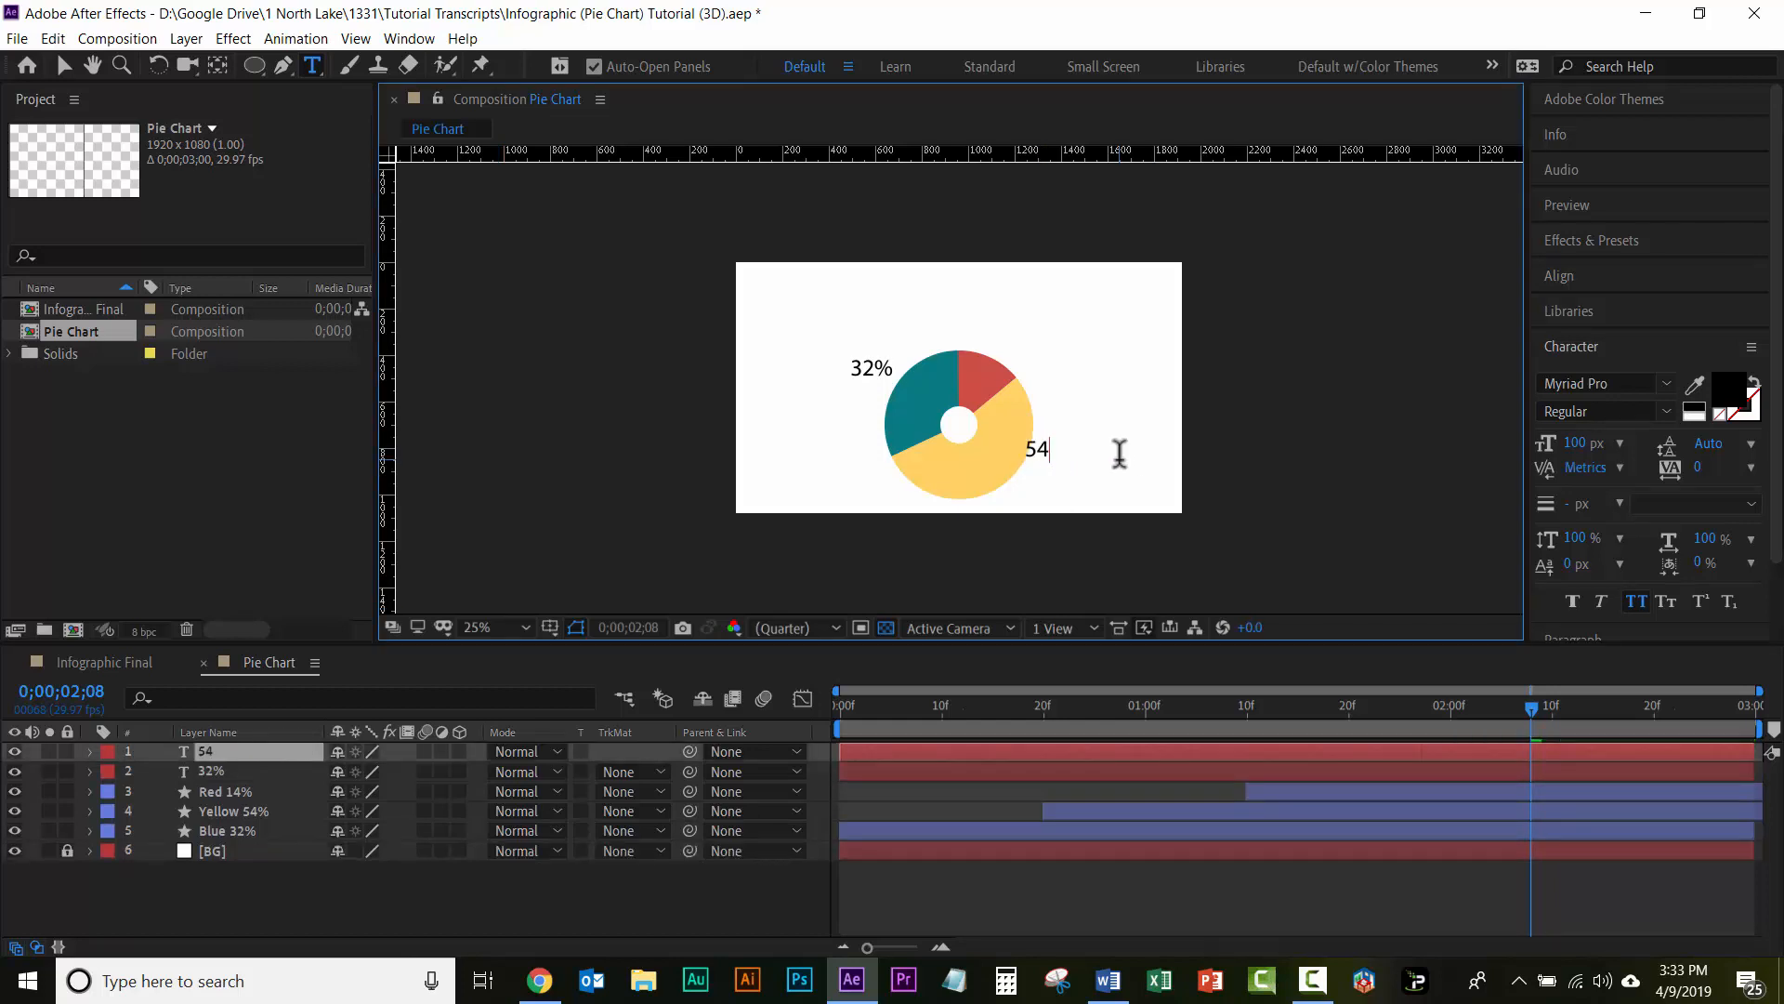
text(%)
click(64, 66)
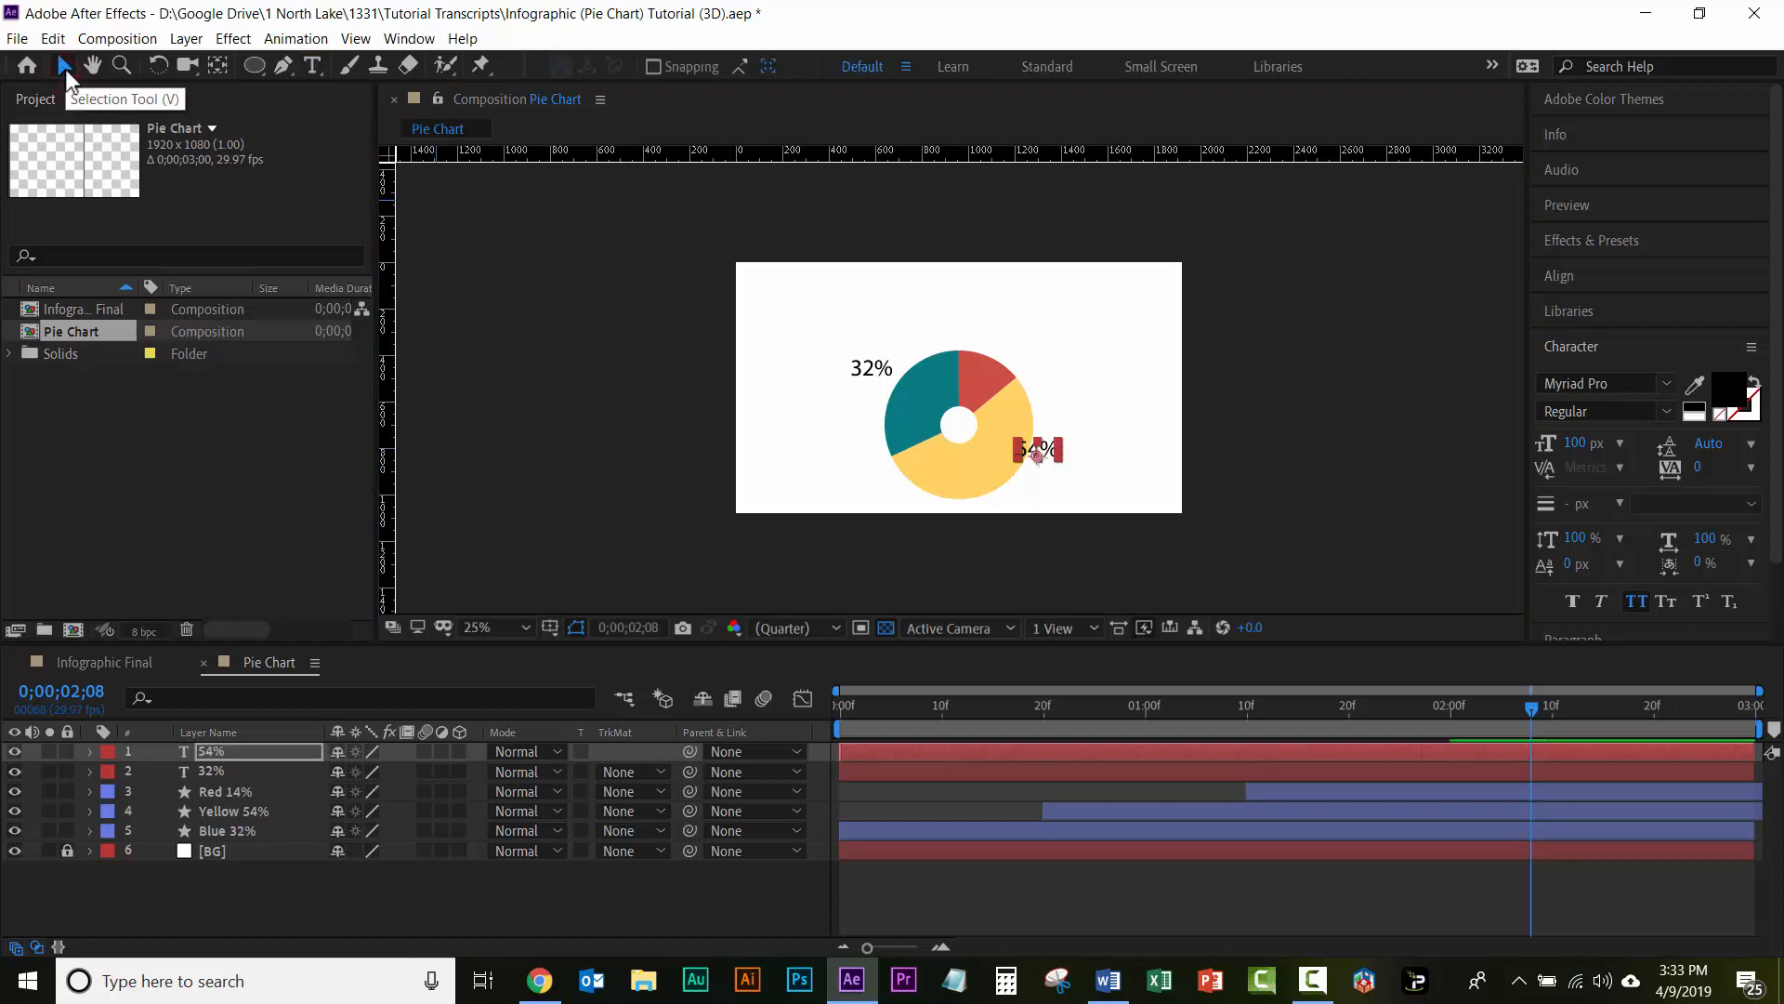
Step: Nudge the 54% label right and slightly down so it sits just outside the yellow slice, and deselect it
key(shift+Right)
key(shift+Right)
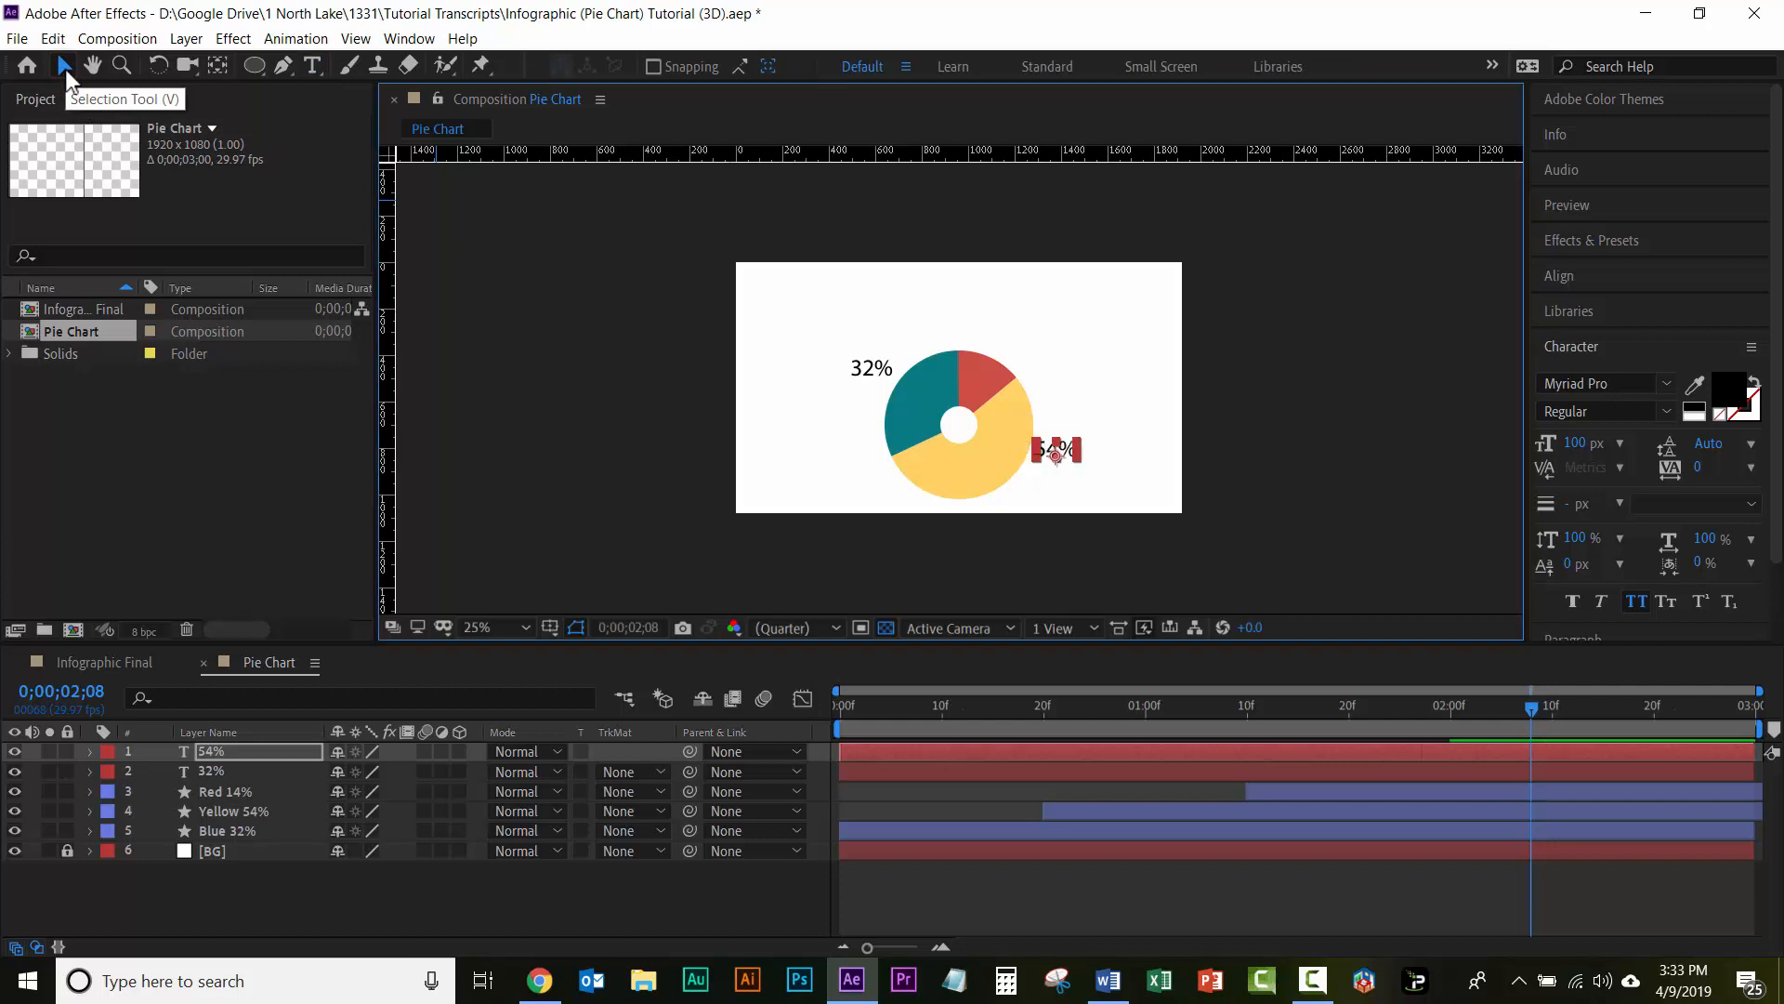
key(shift+Right)
key(shift+Right)
key(shift+Down)
key(shift+Down)
key(shift+Down)
key(shift+Down)
key(shift+Down)
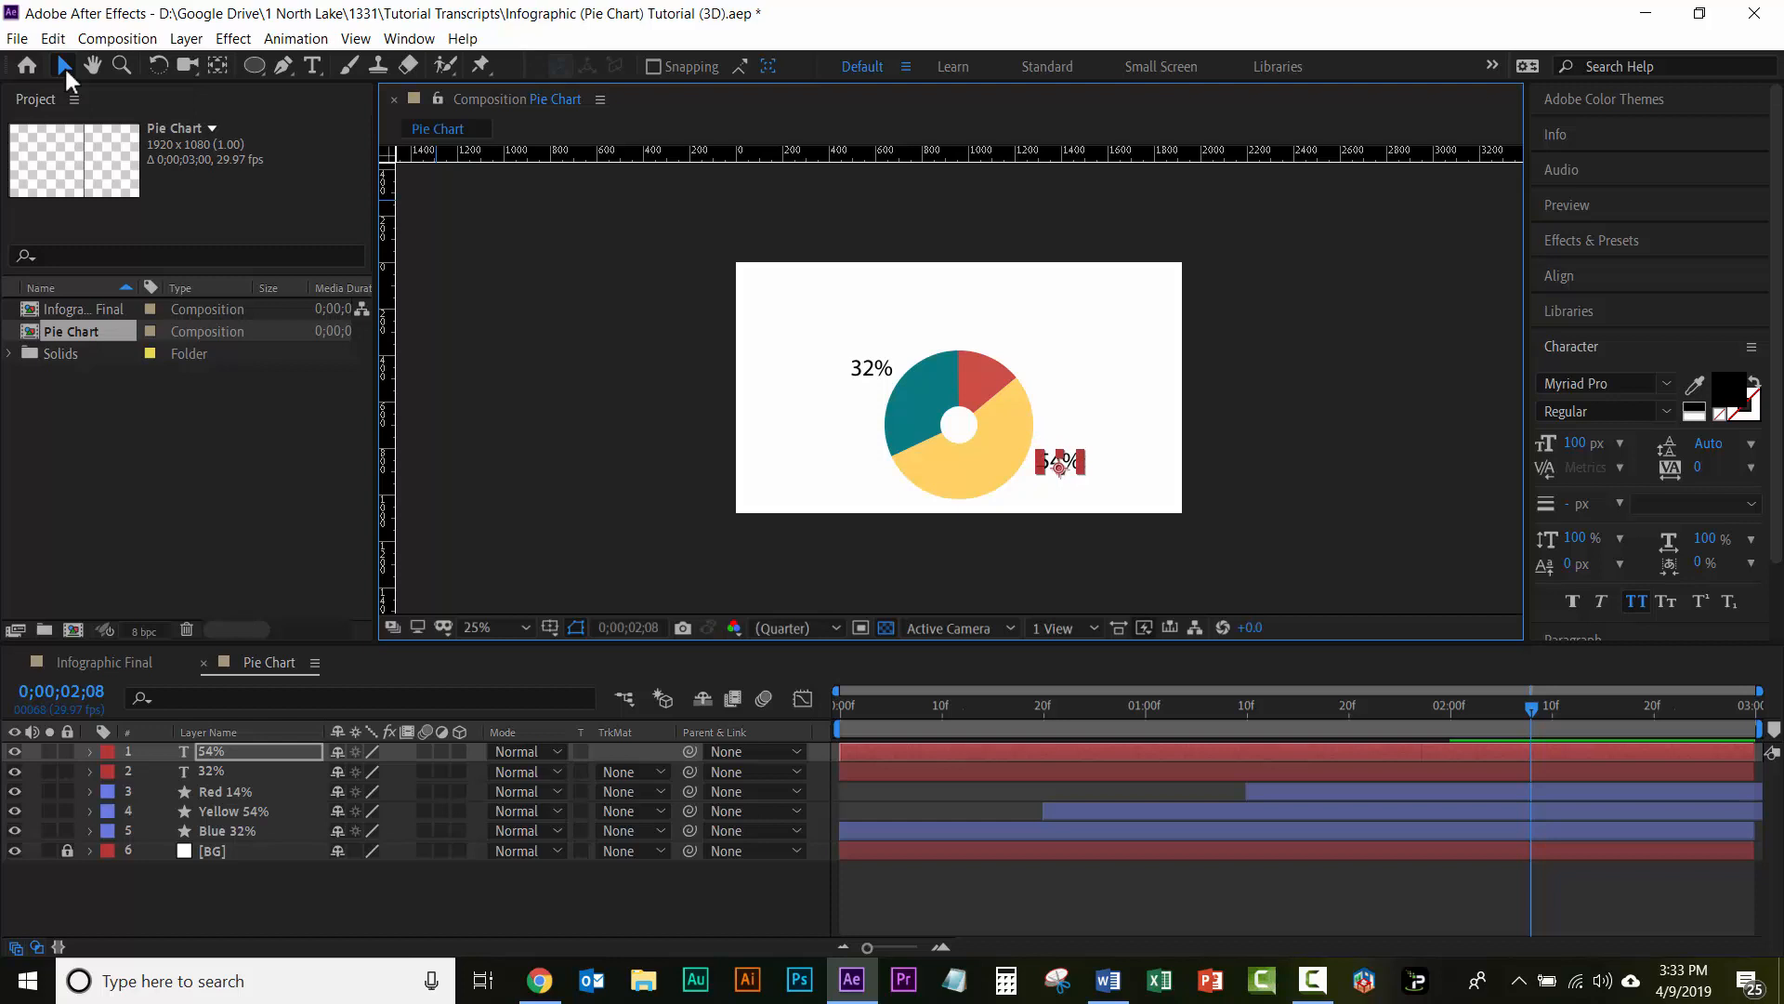
click(794, 474)
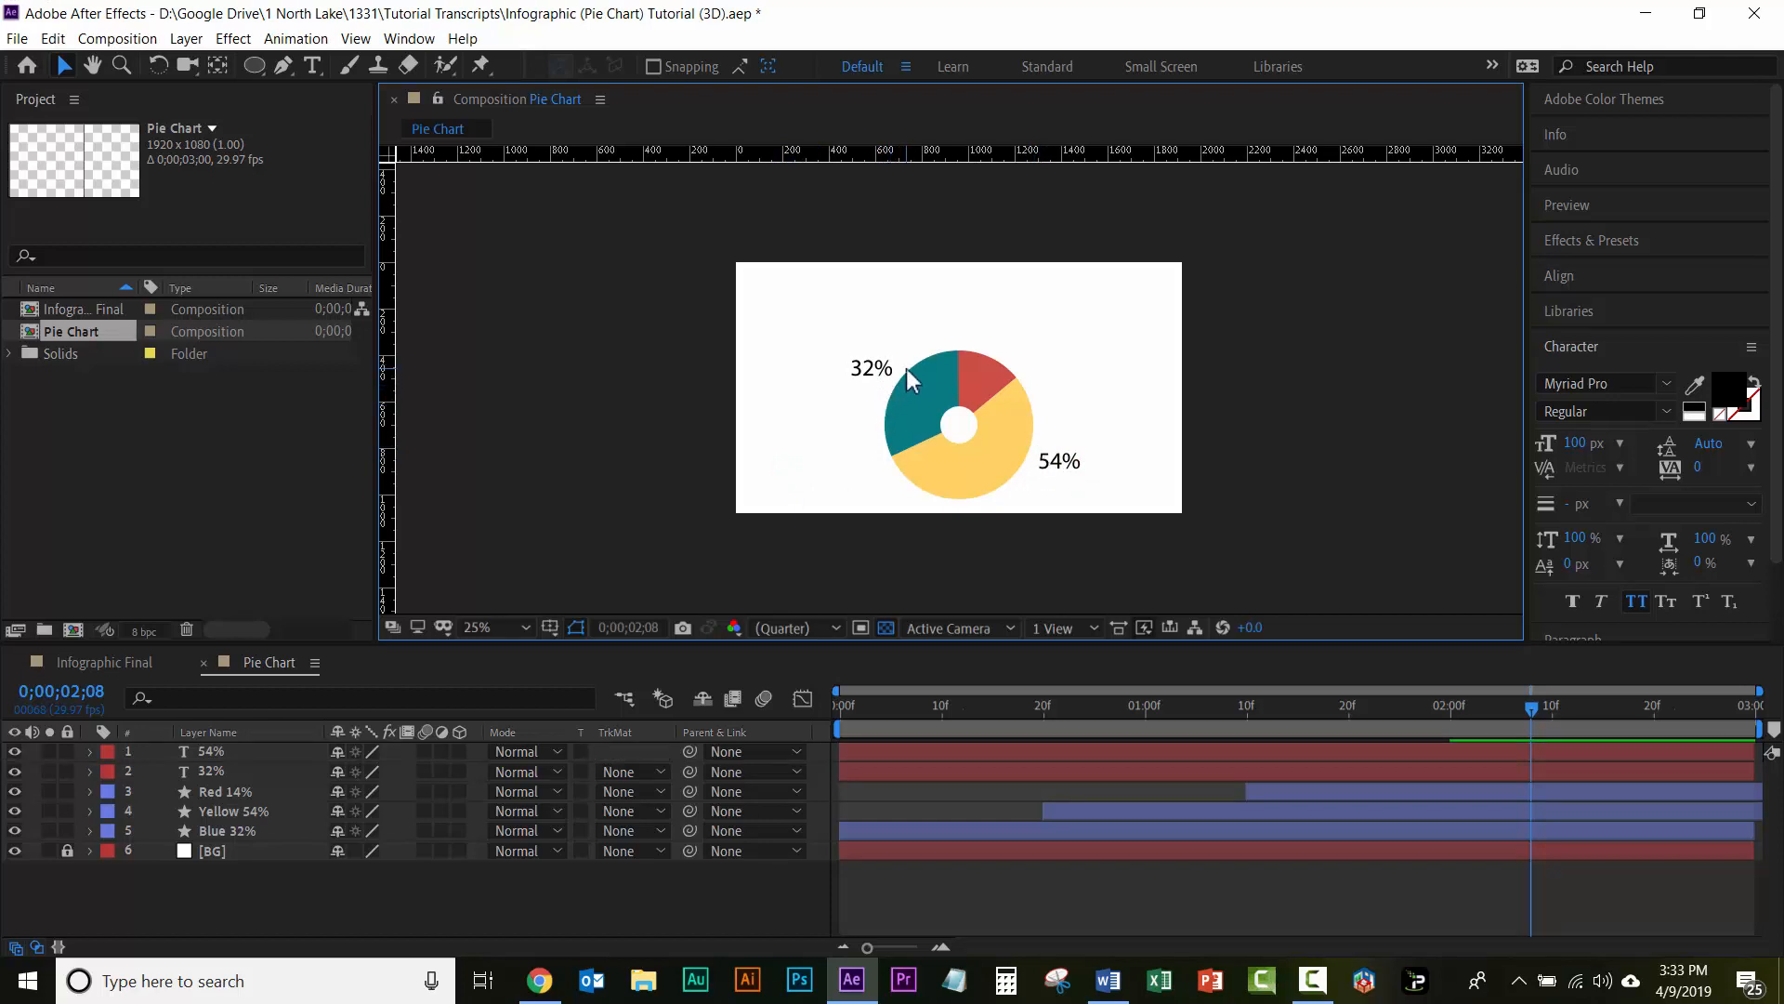
Step: Add a text label reading 14% above the red slice
click(314, 65)
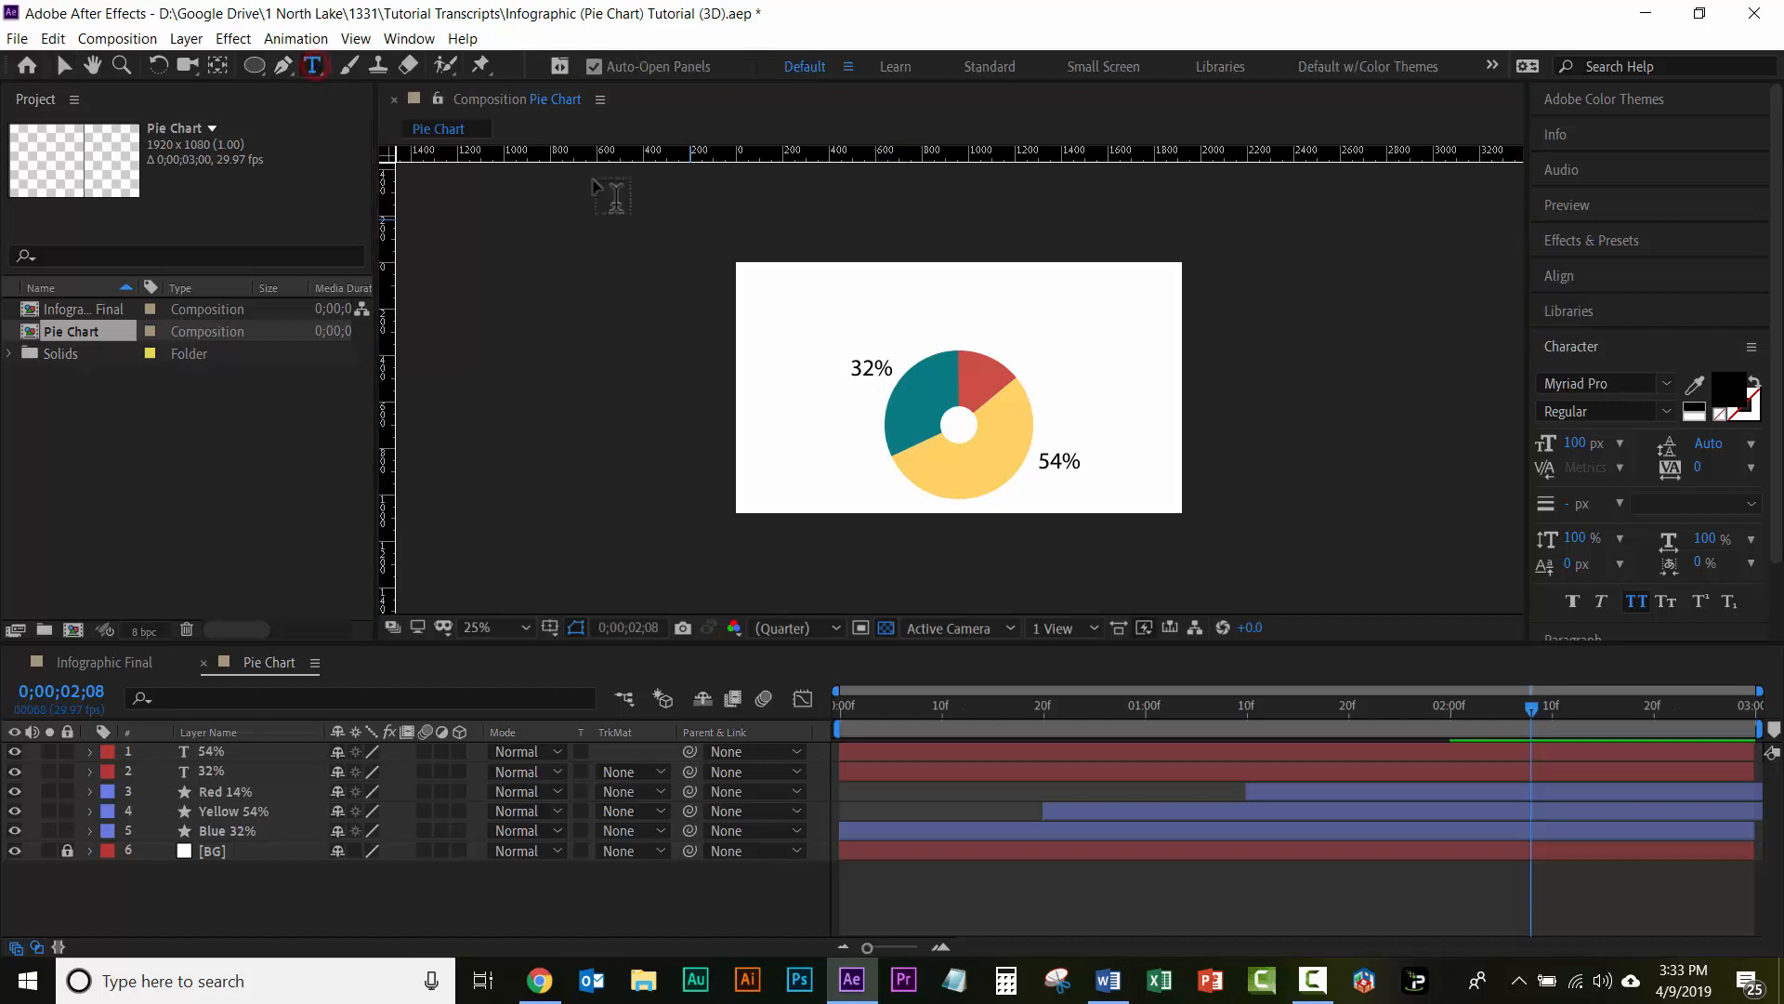
click(991, 326)
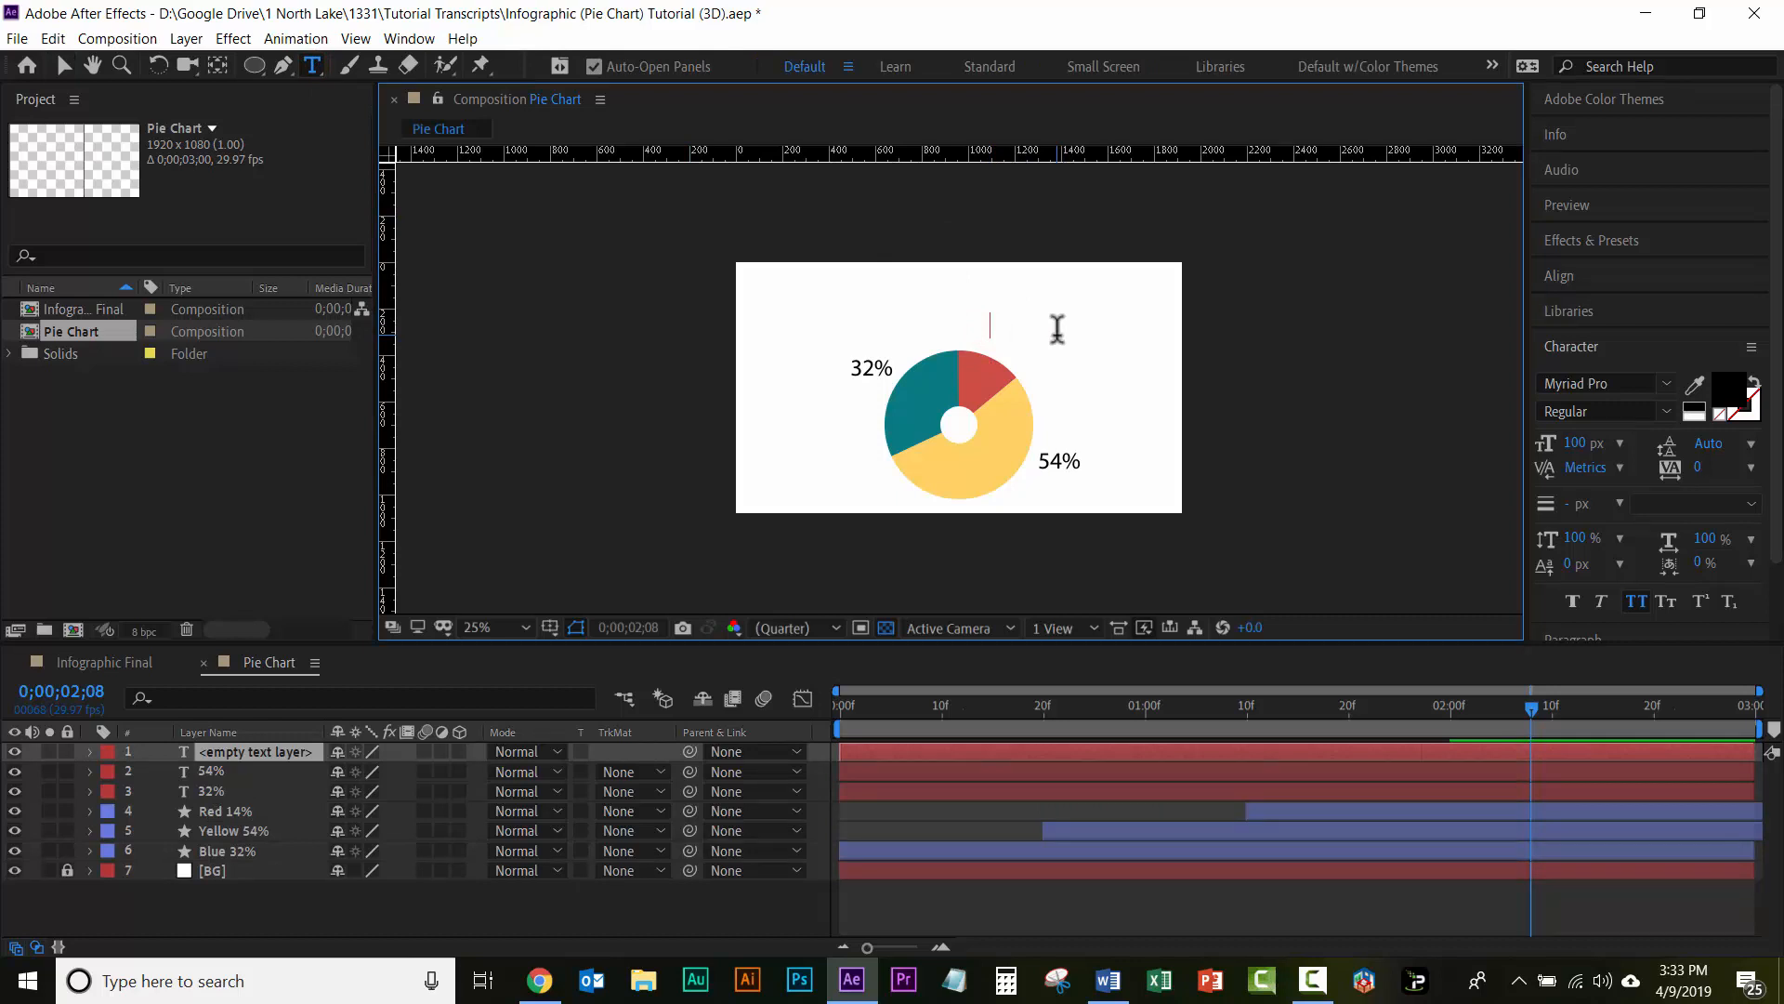
text(14)
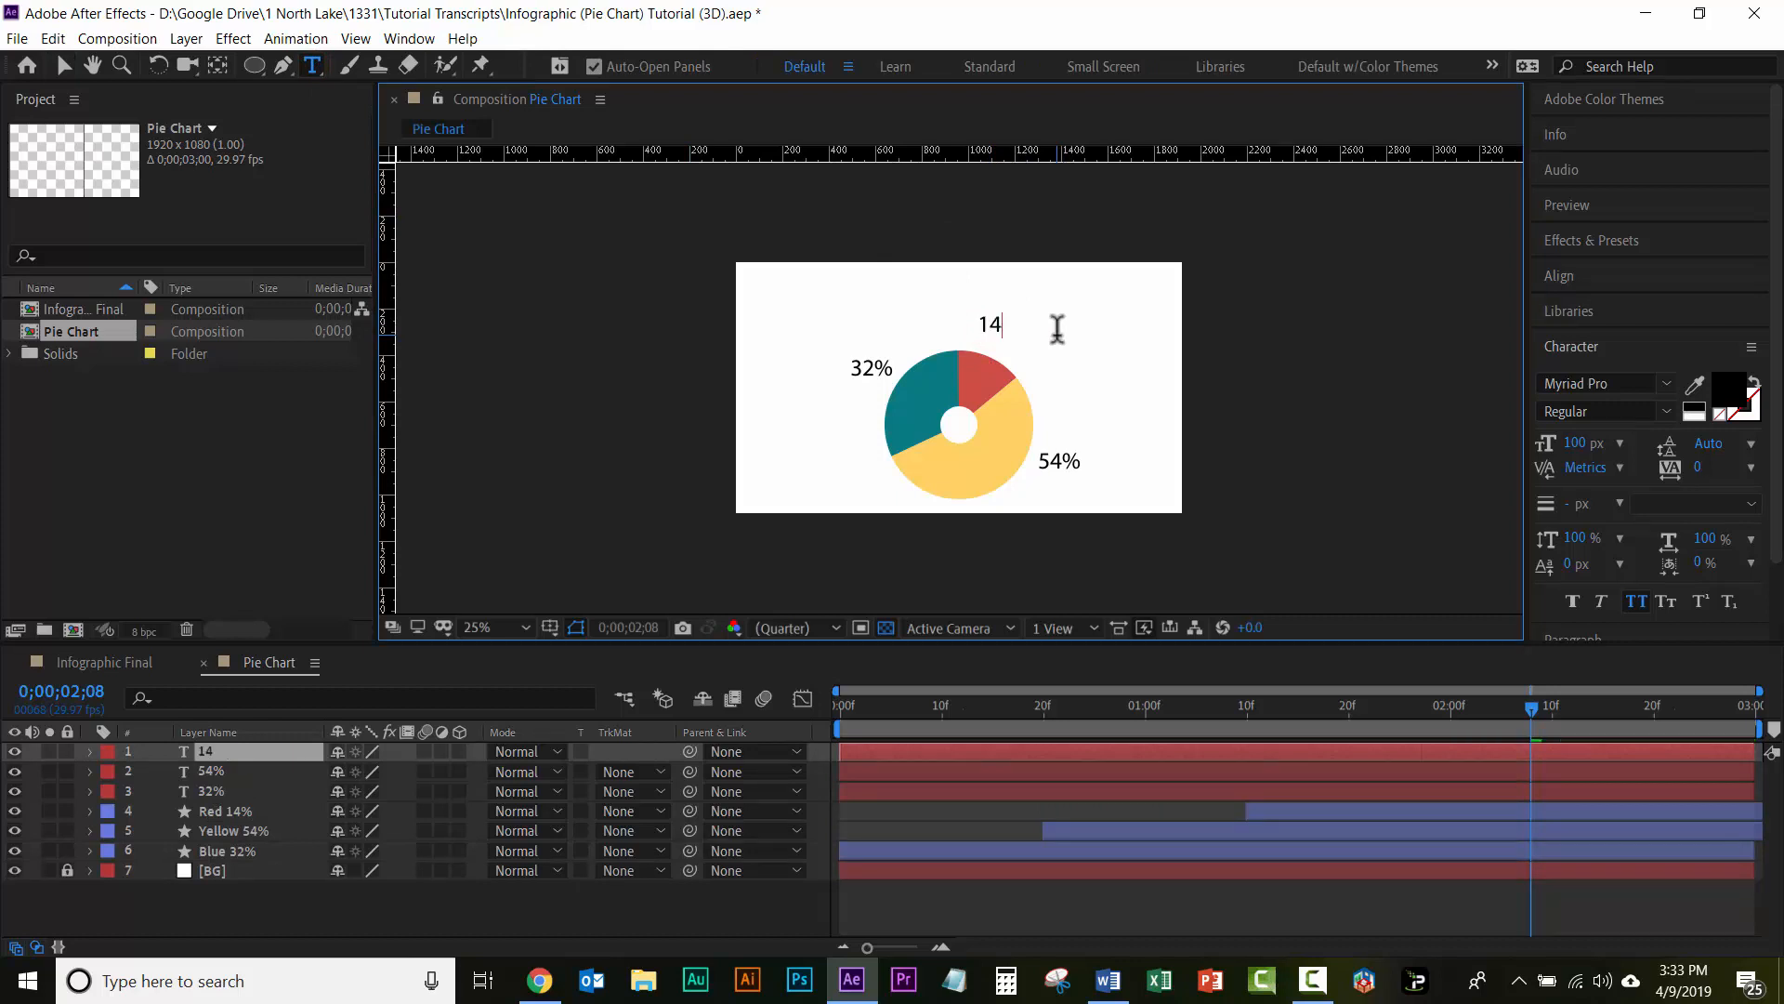
text(%)
click(63, 67)
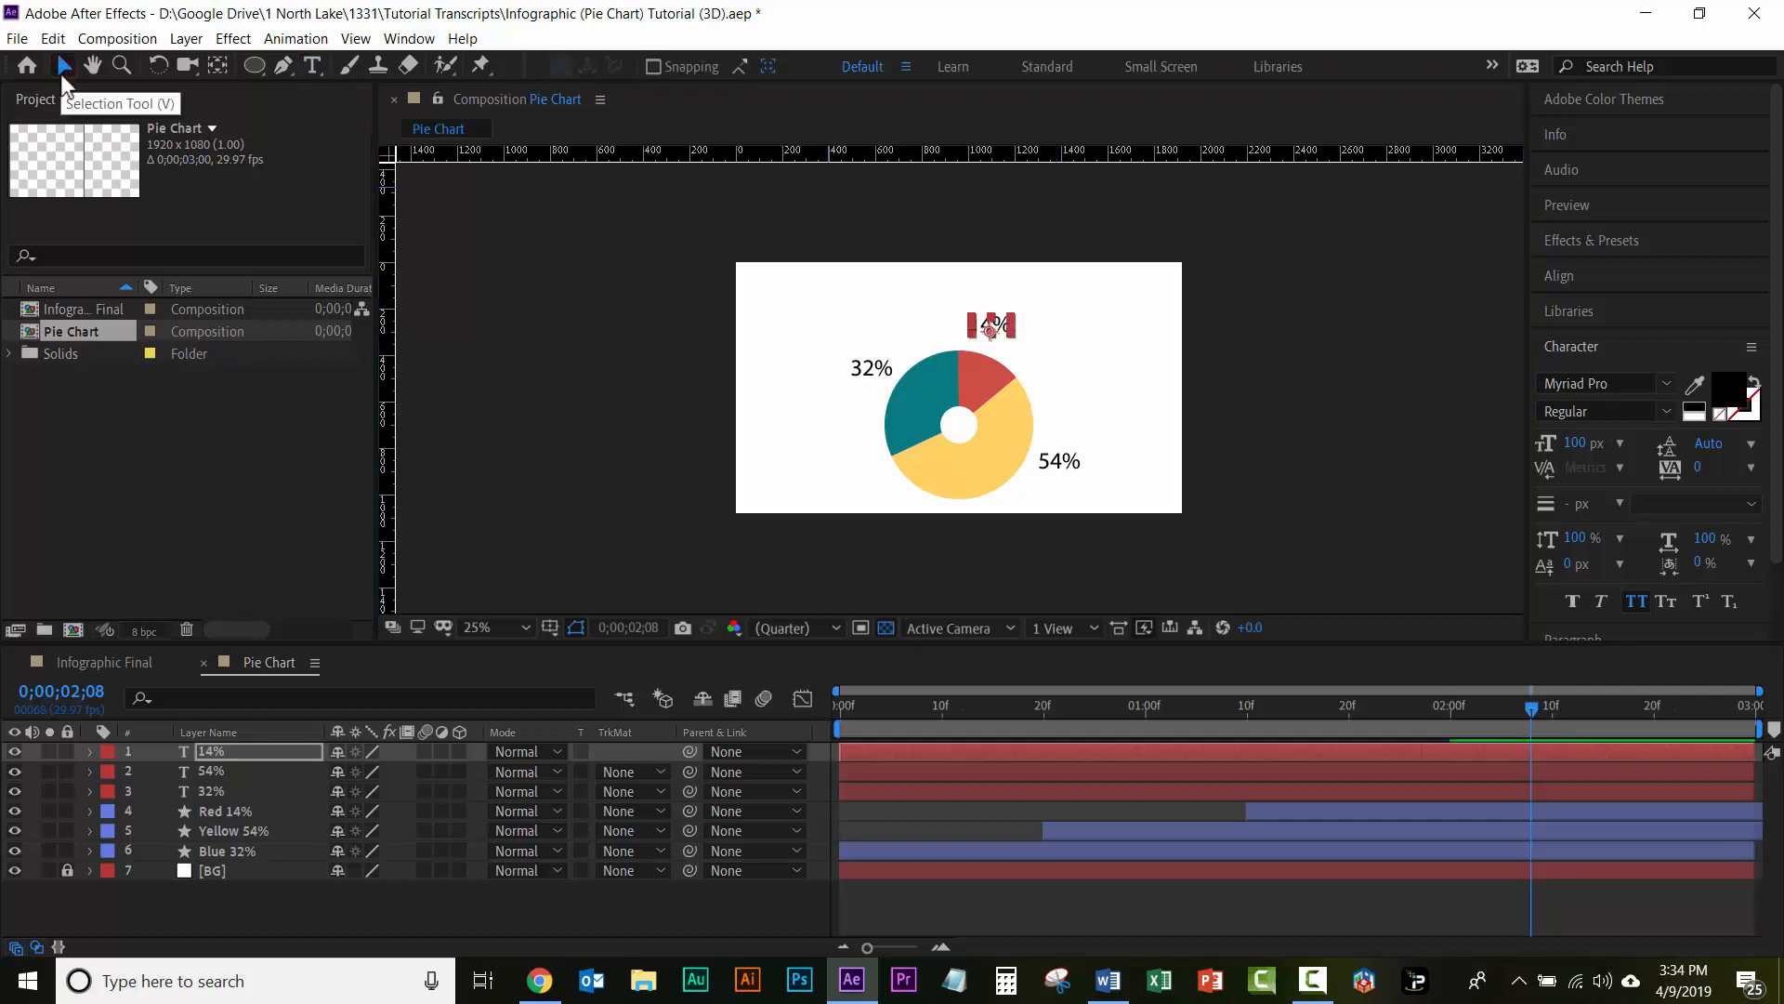
Step: Nudge the 14% label right and down so it sits close to the red slice's upper-right edge, and deselect it
key(shift+Right)
key(shift+Right)
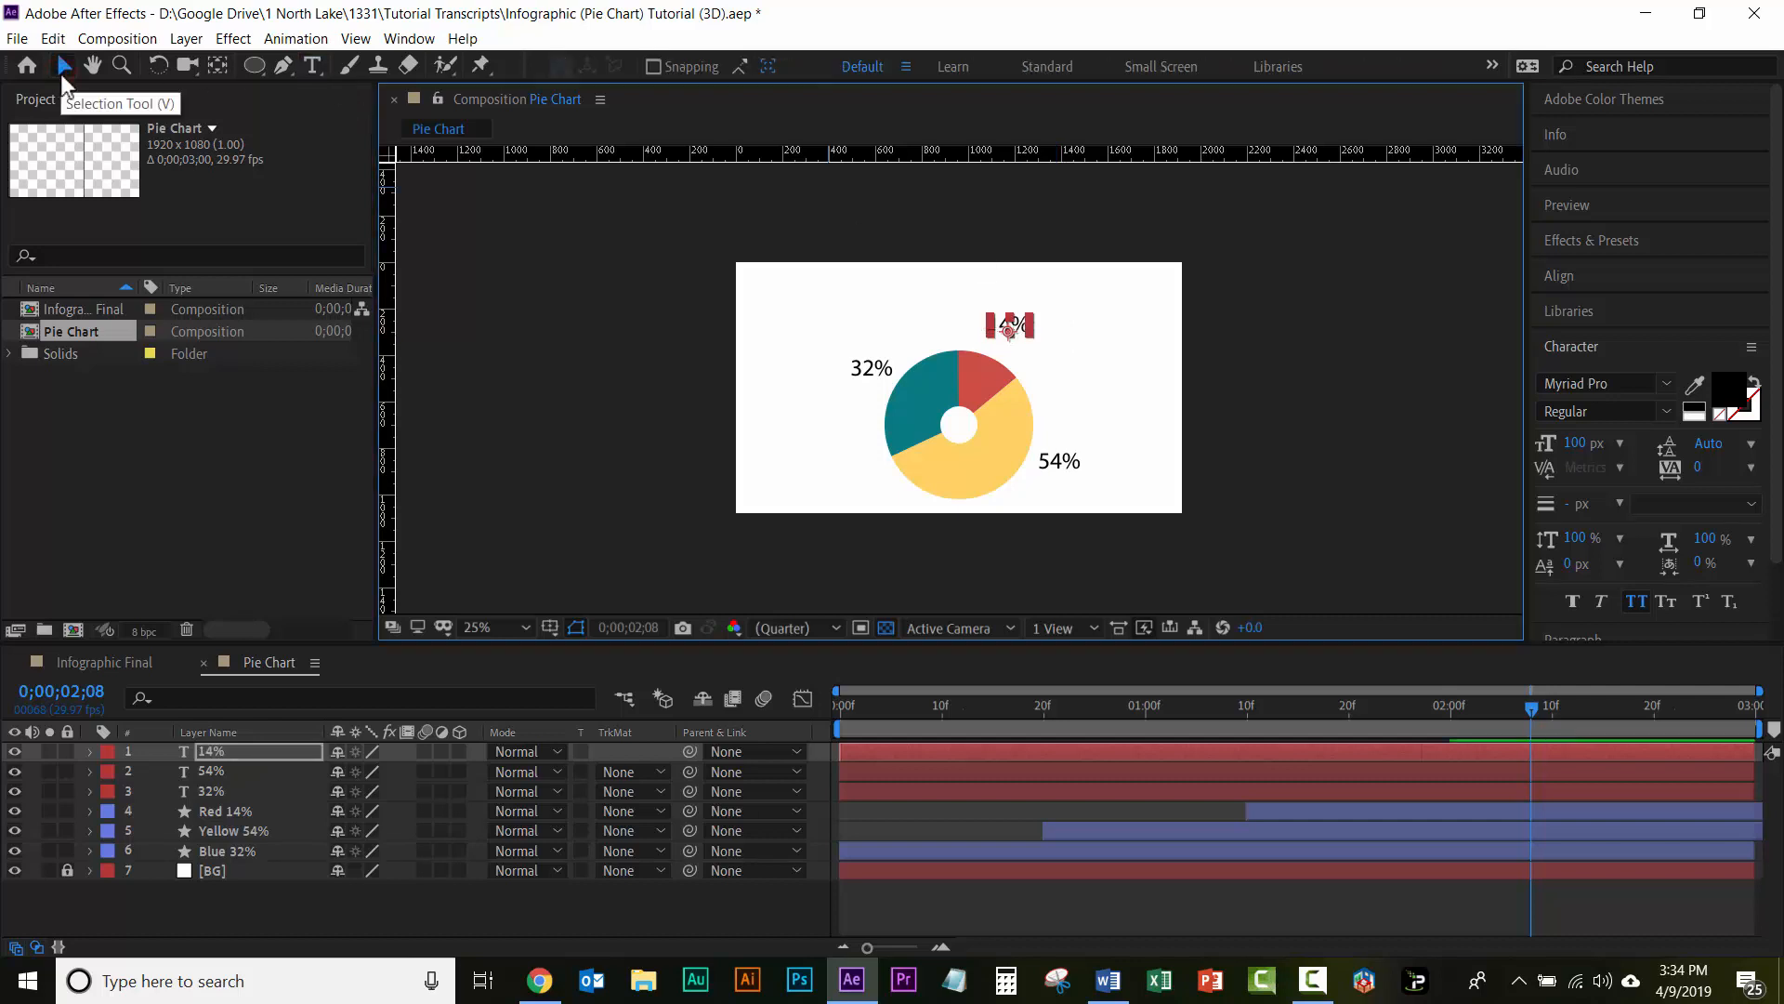
key(shift+Down)
key(Down)
key(Down)
key(Down)
key(Down)
key(shift+Right)
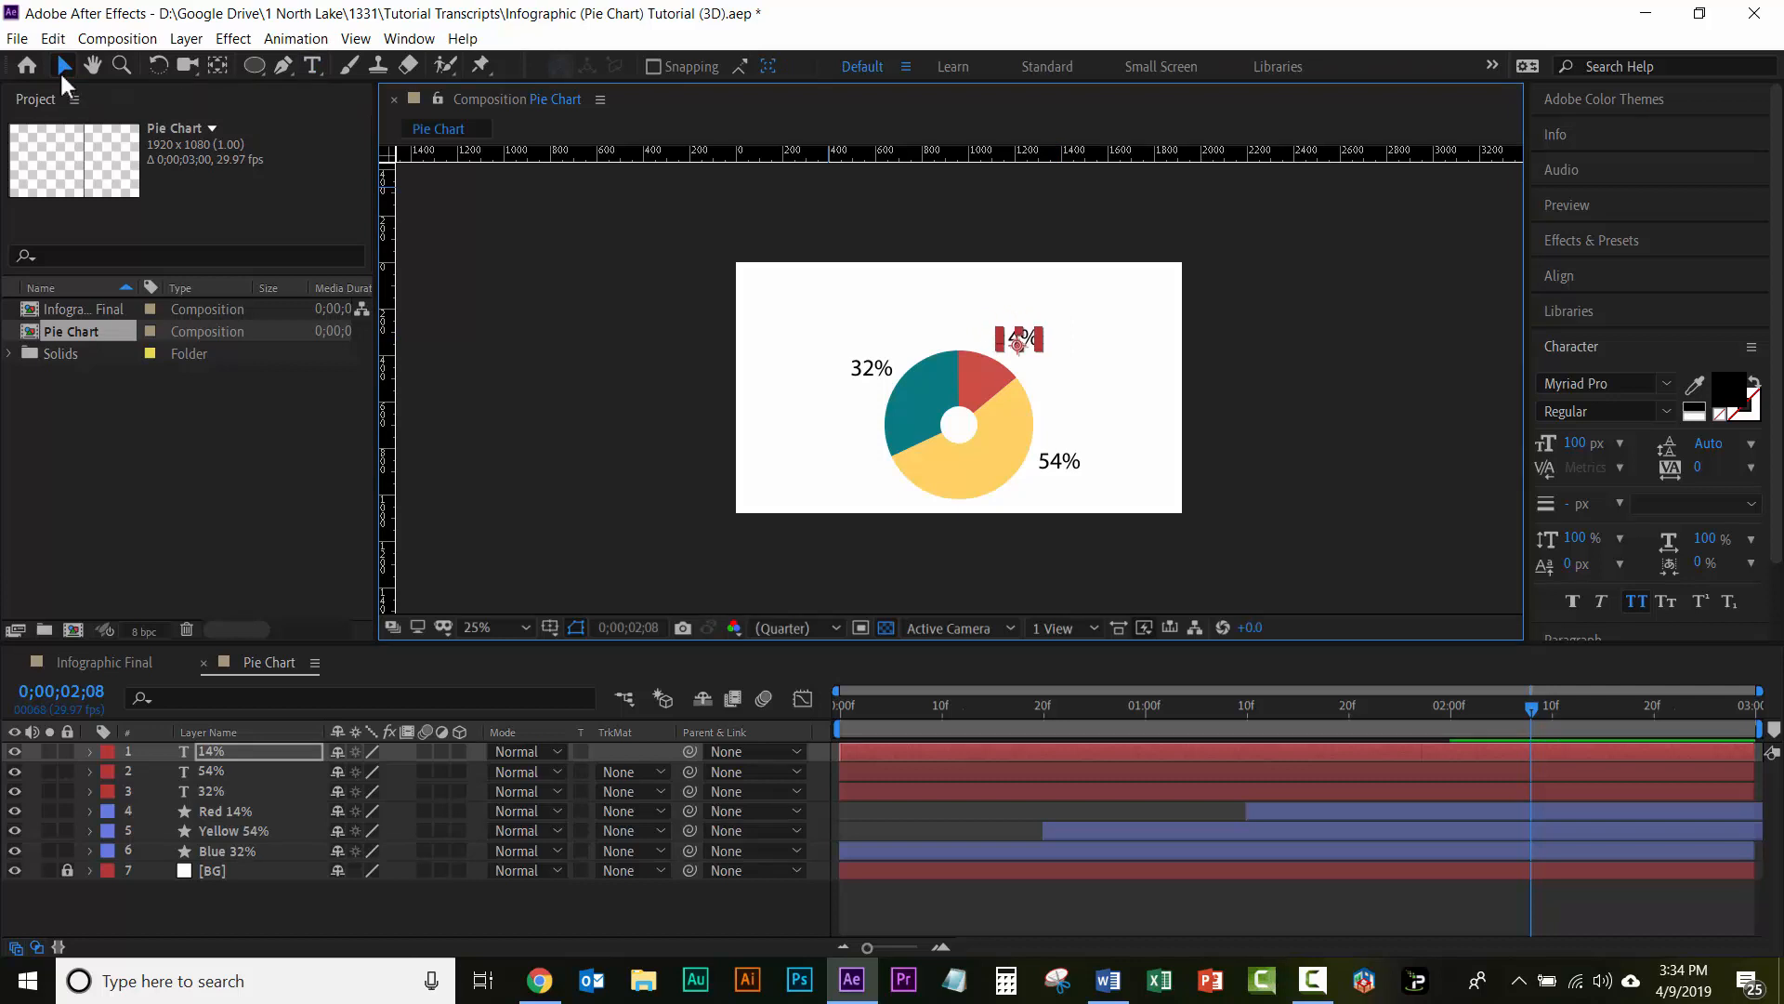
key(Down)
key(Down)
key(Down)
key(Down)
click(1264, 348)
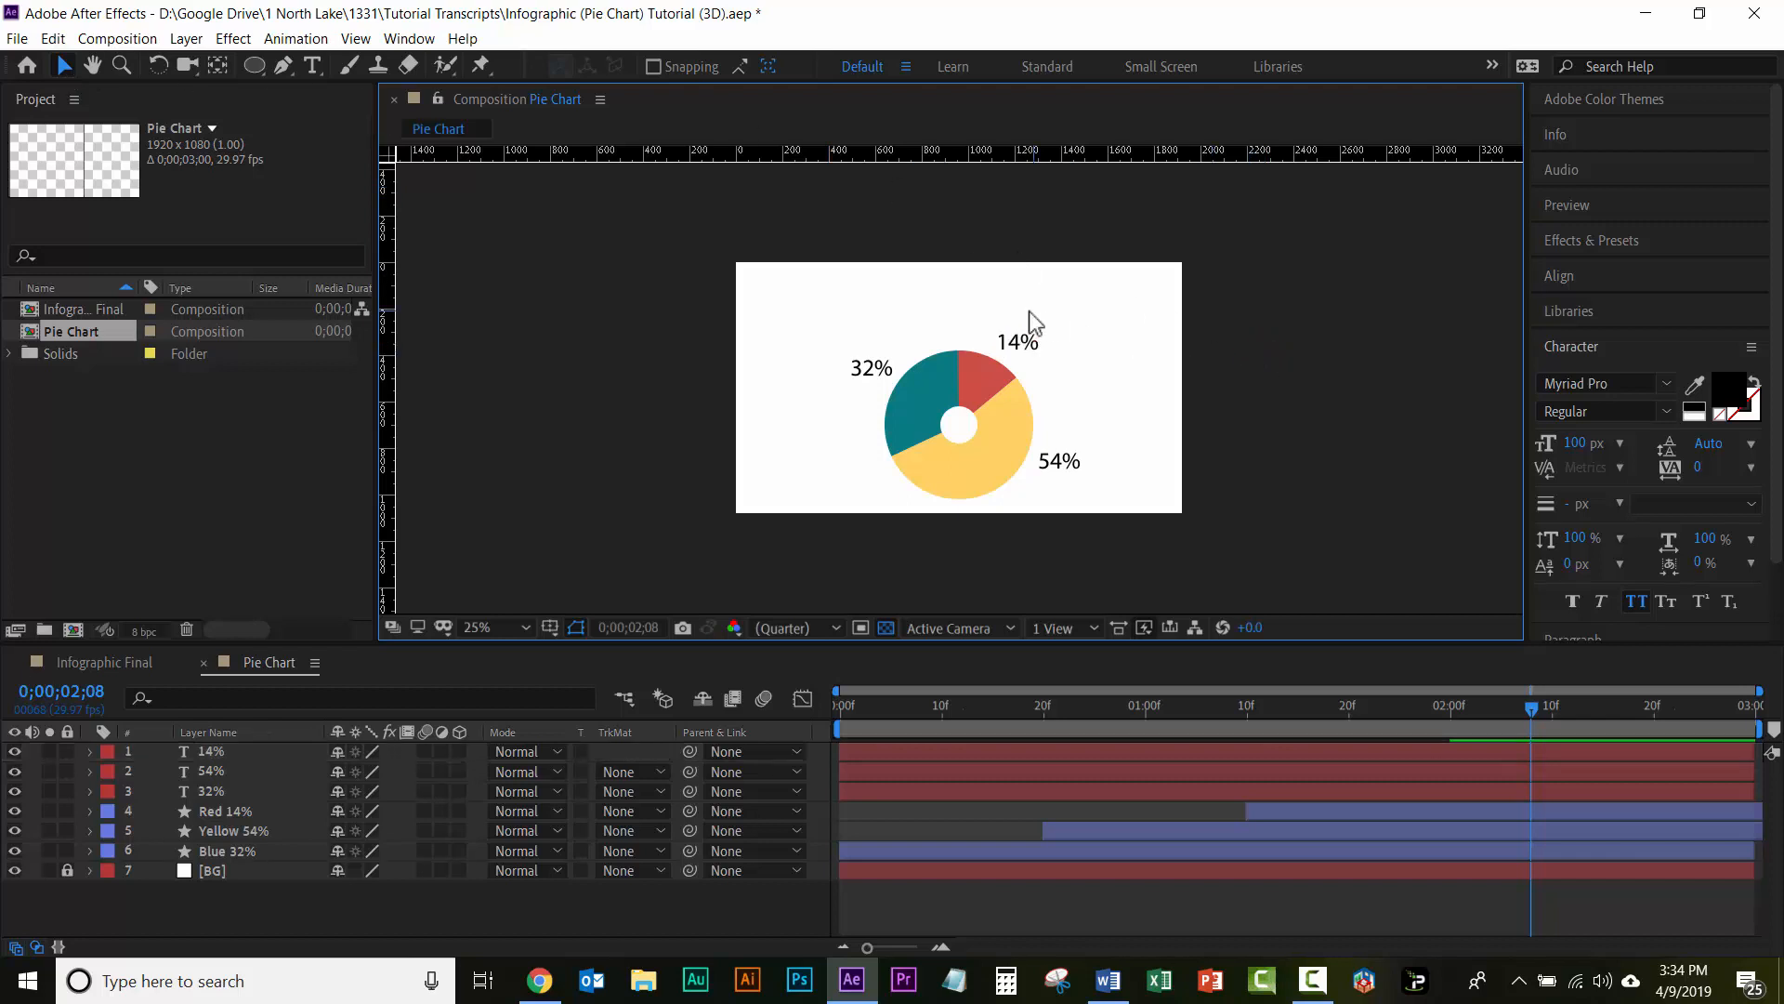
click(1019, 342)
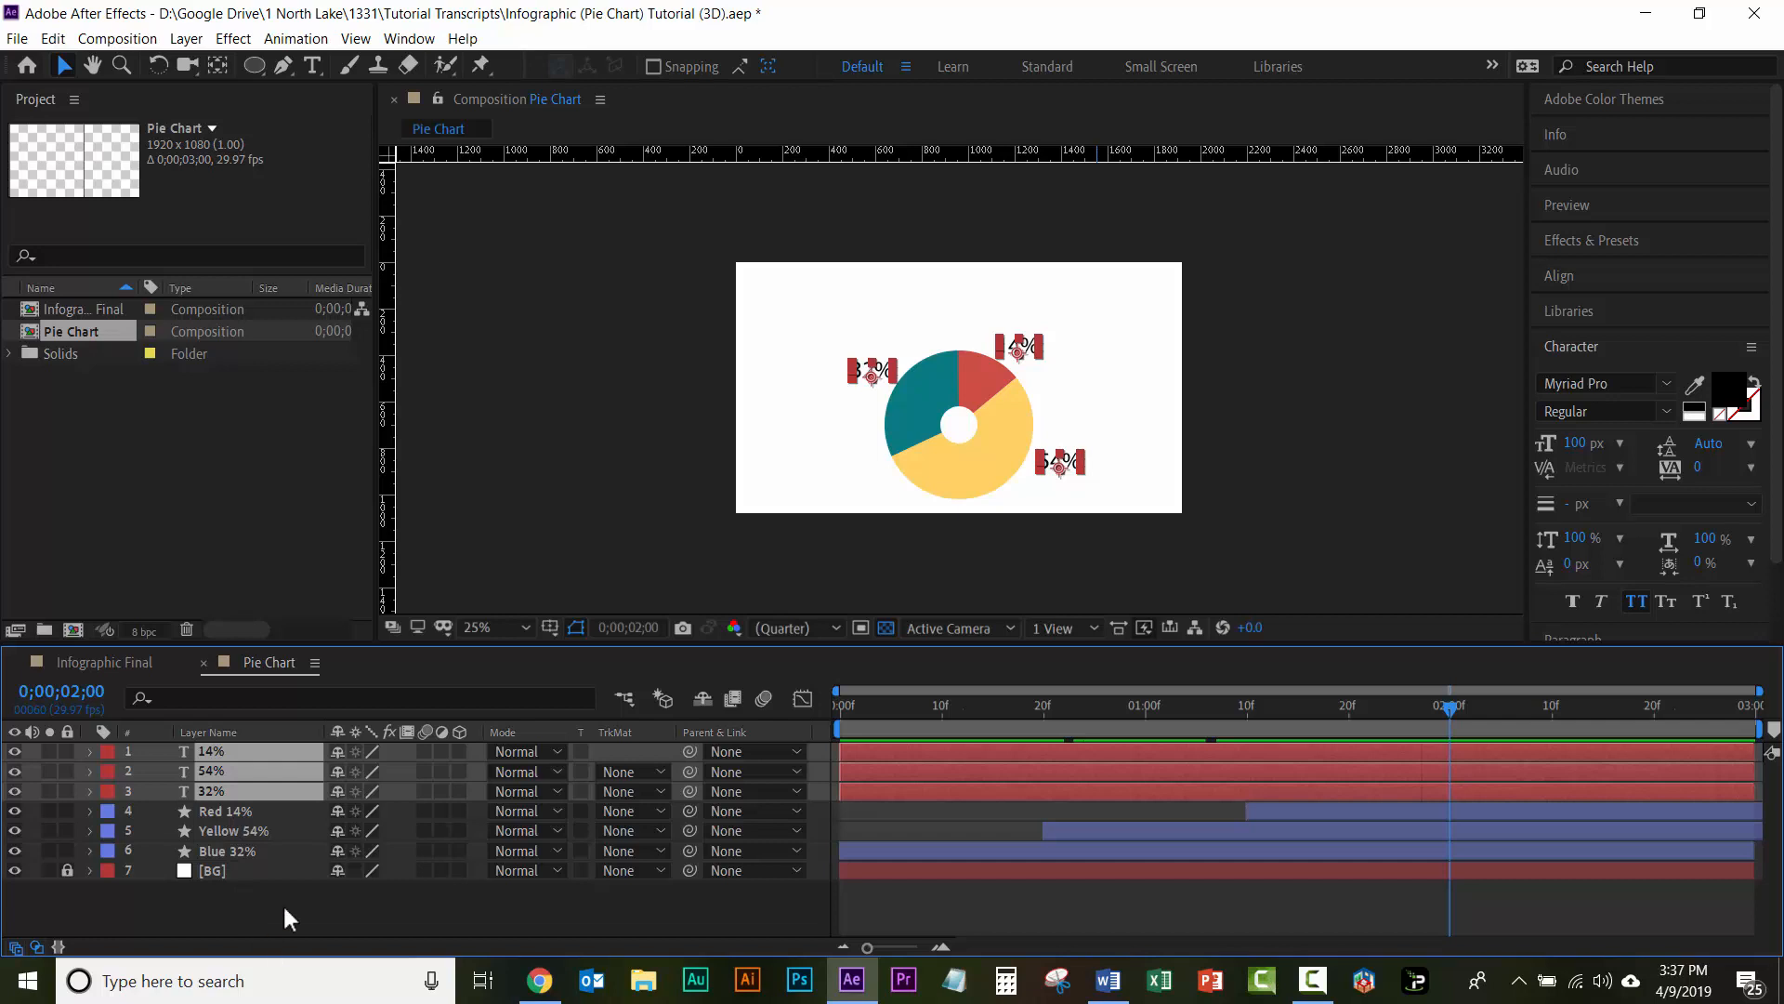
click(285, 927)
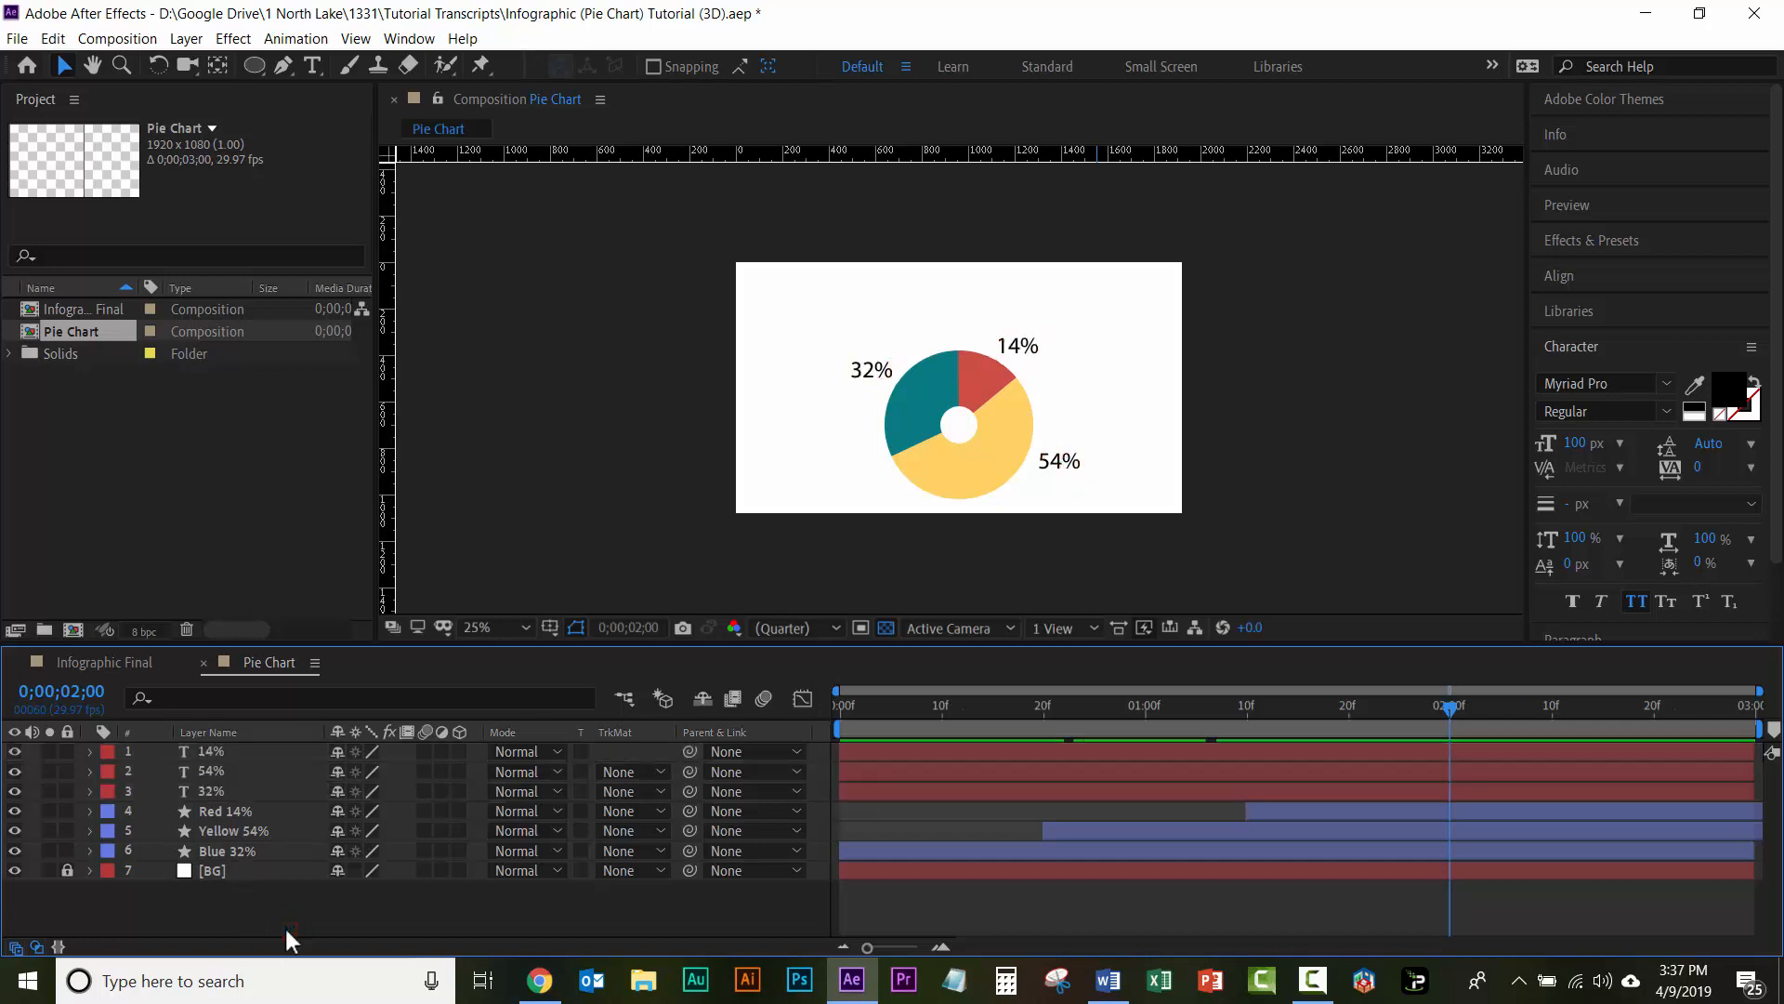
Step: Set 100% Opacity keyframes on the 14%, 54% and 32% text layers together at 0;00;00;20
click(230, 748)
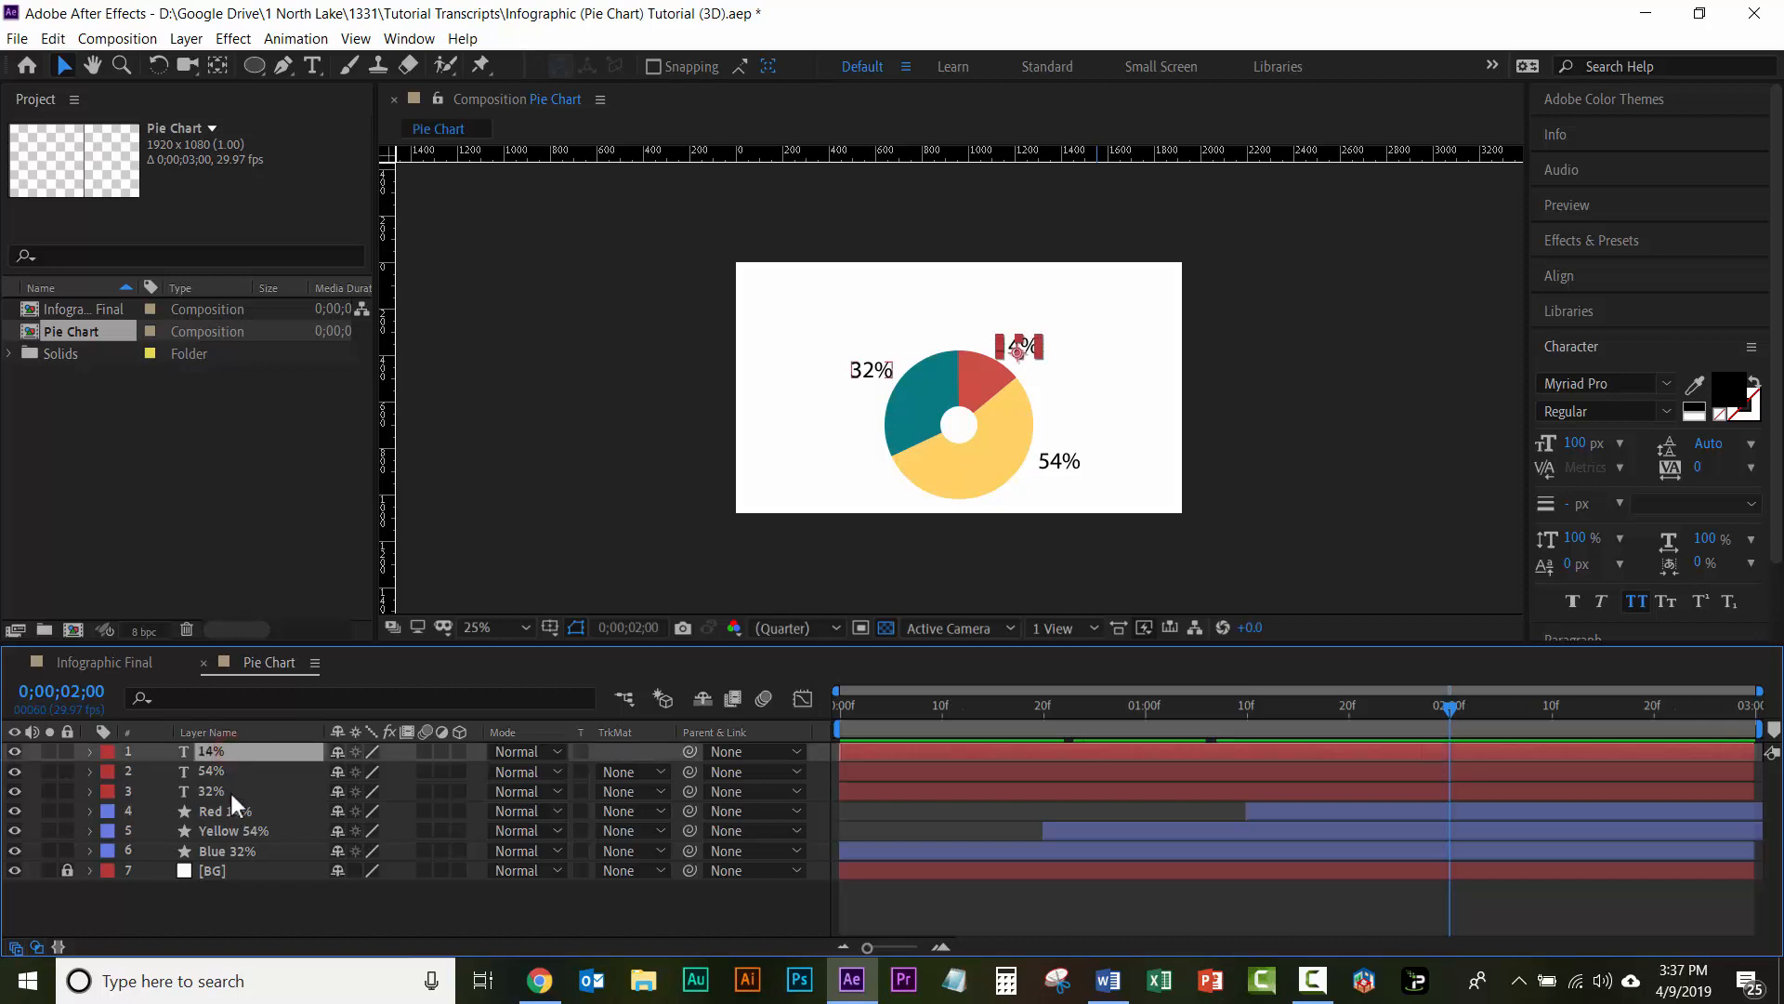
shift+click(221, 790)
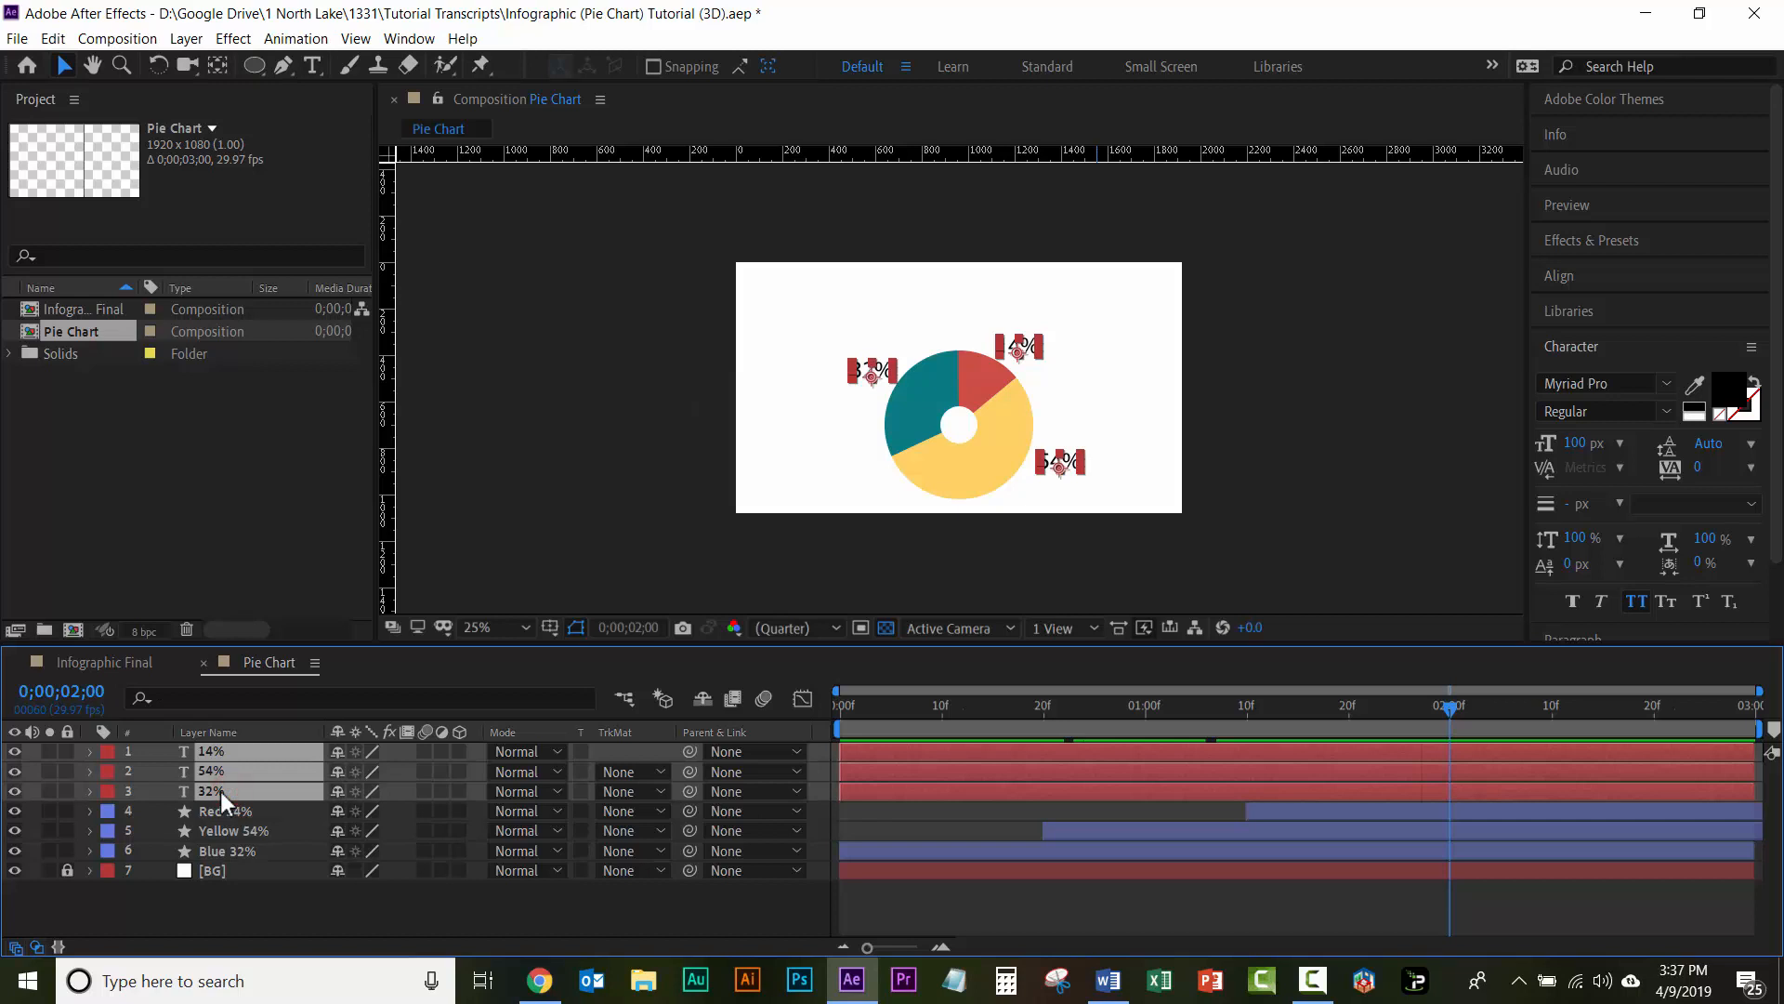
key(t)
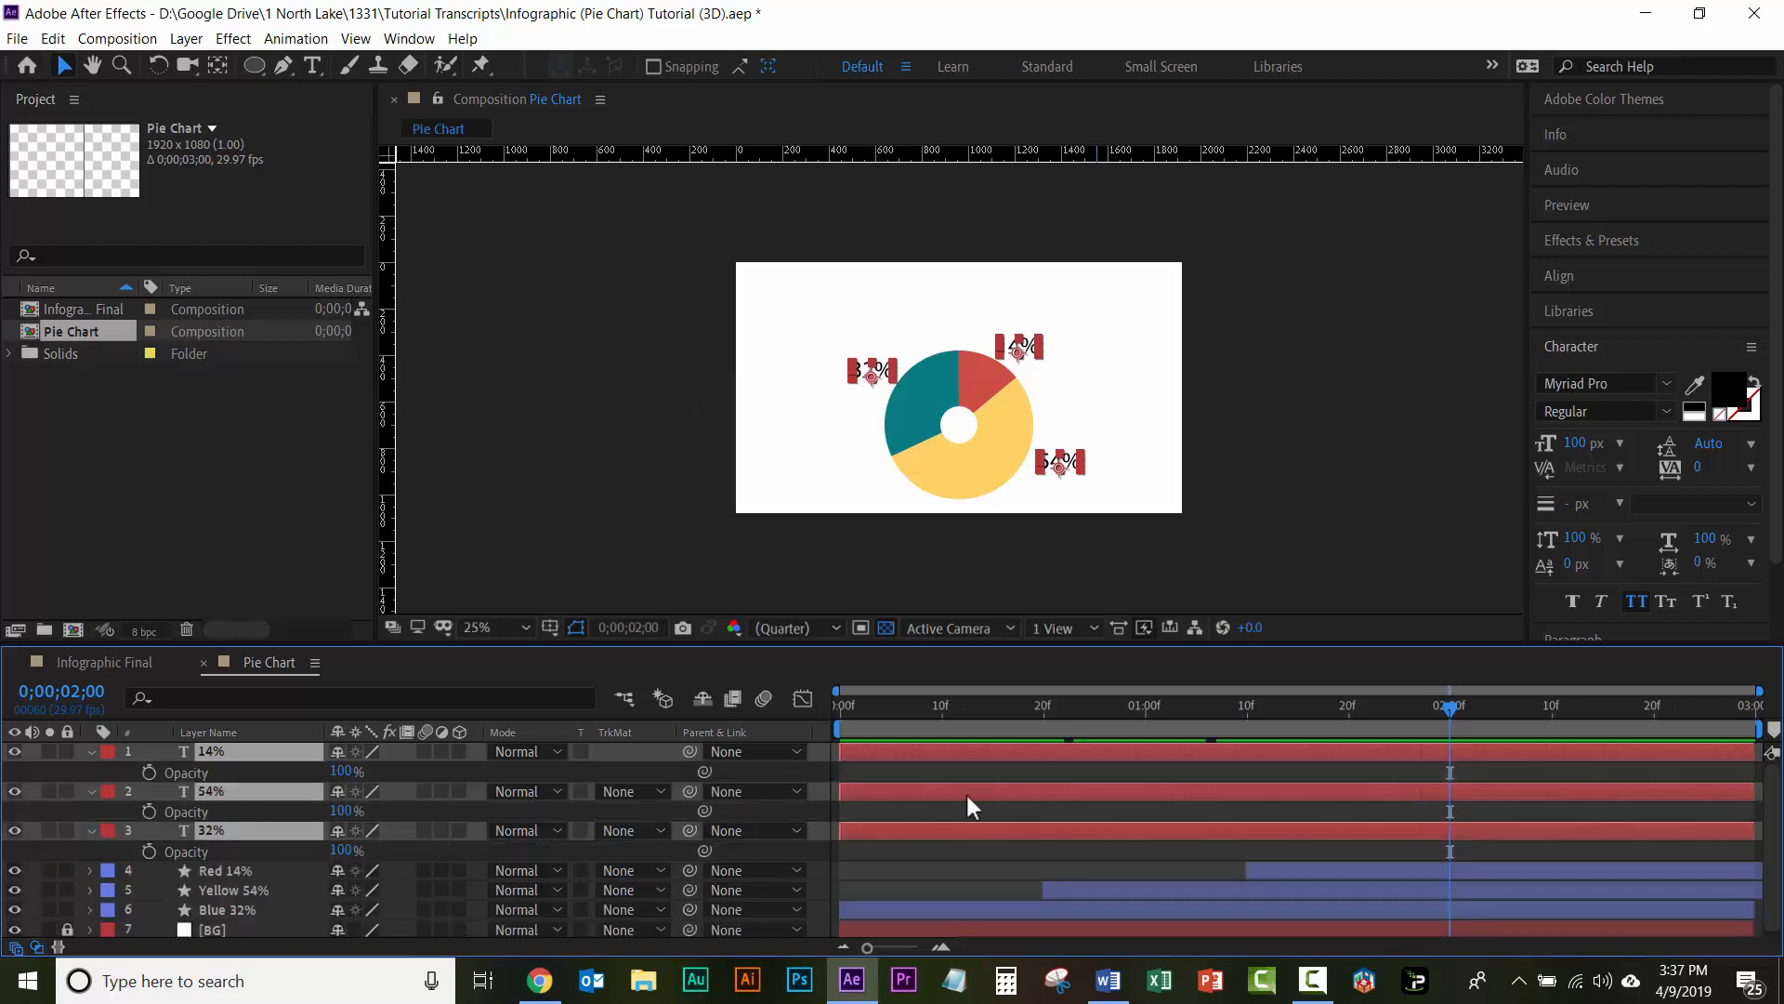
drag(1451, 708, 1040, 697)
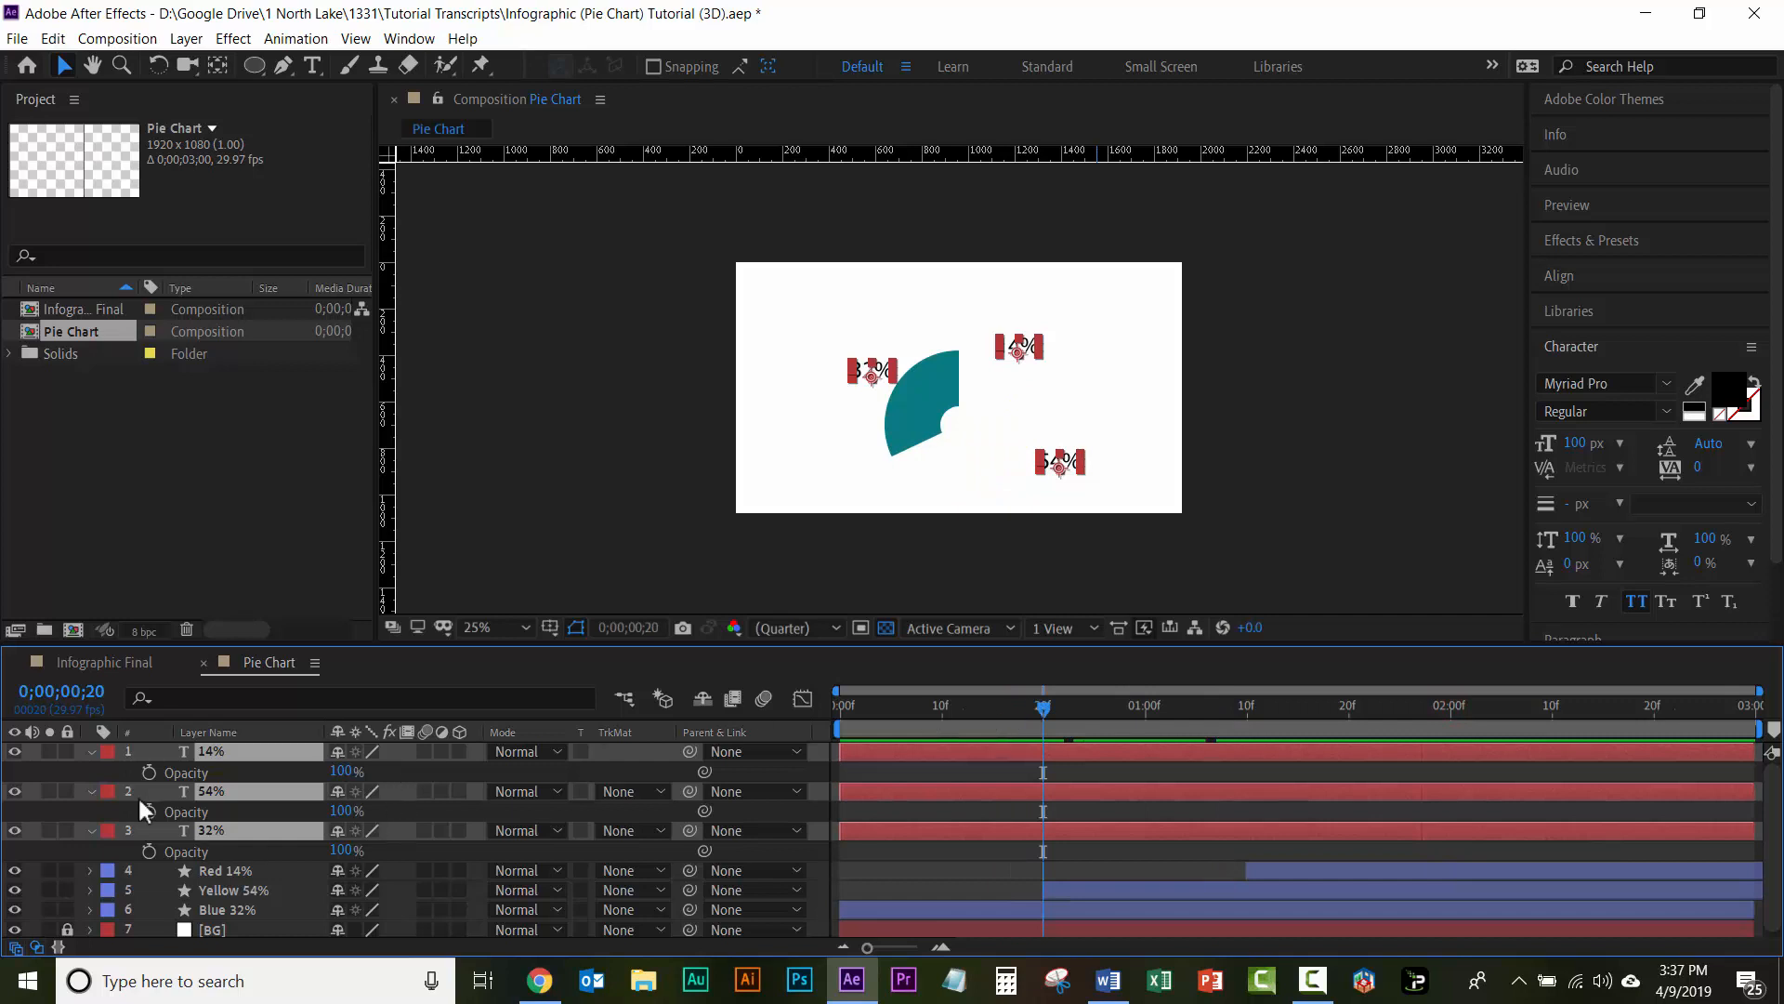
click(149, 772)
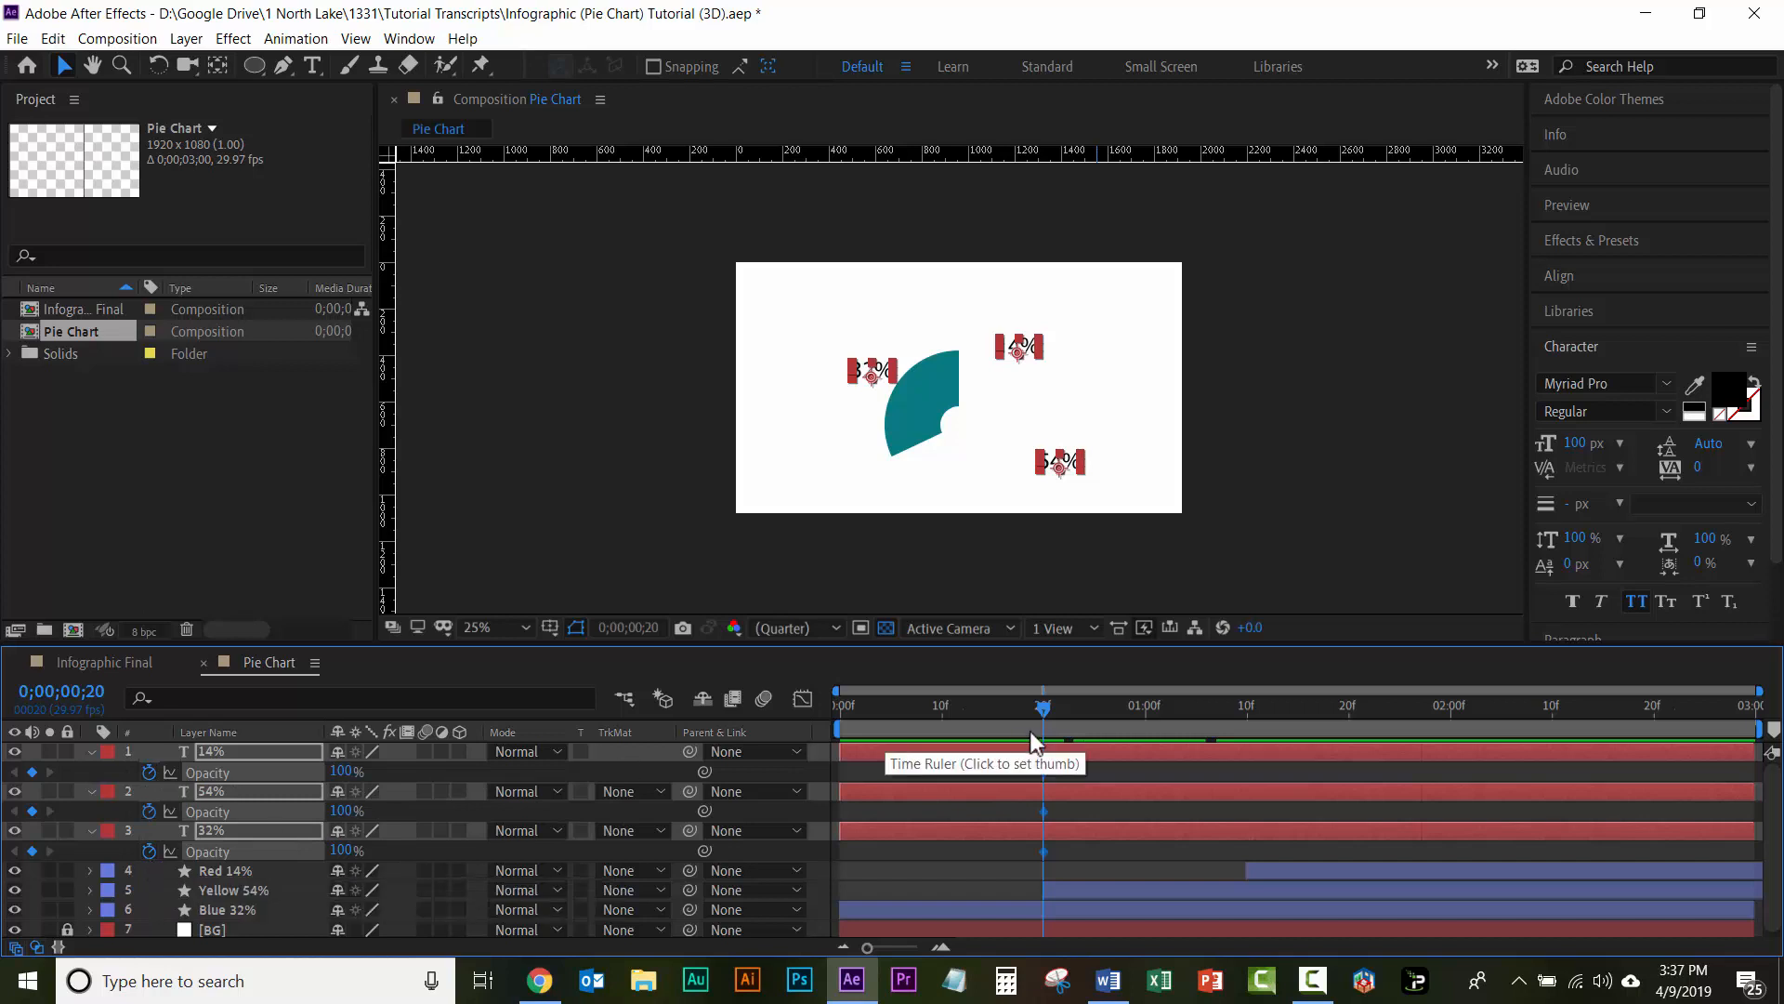
Step: Set the Opacity of the three text labels to 0% at 0;00;00;10 so they fade in, and deselect them
drag(1039, 710, 939, 717)
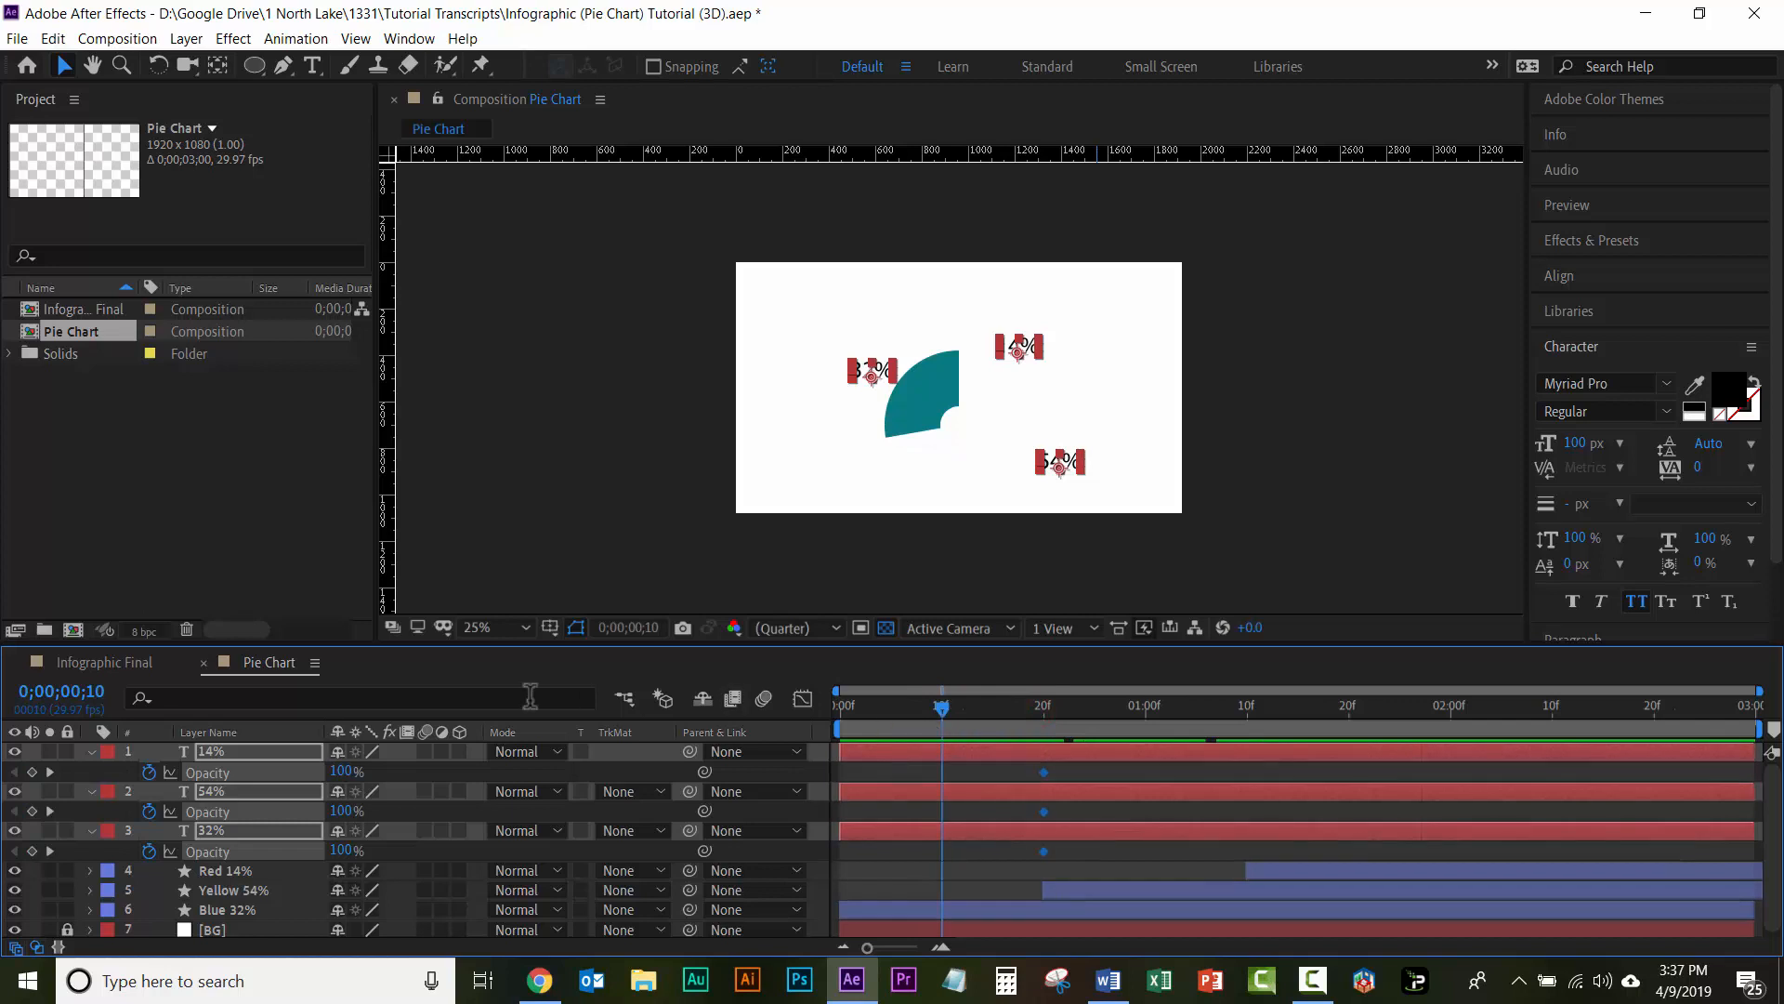
mouse_move(340, 771)
mouse_down()
mouse_move(320, 772)
mouse_move(341, 771)
mouse_up()
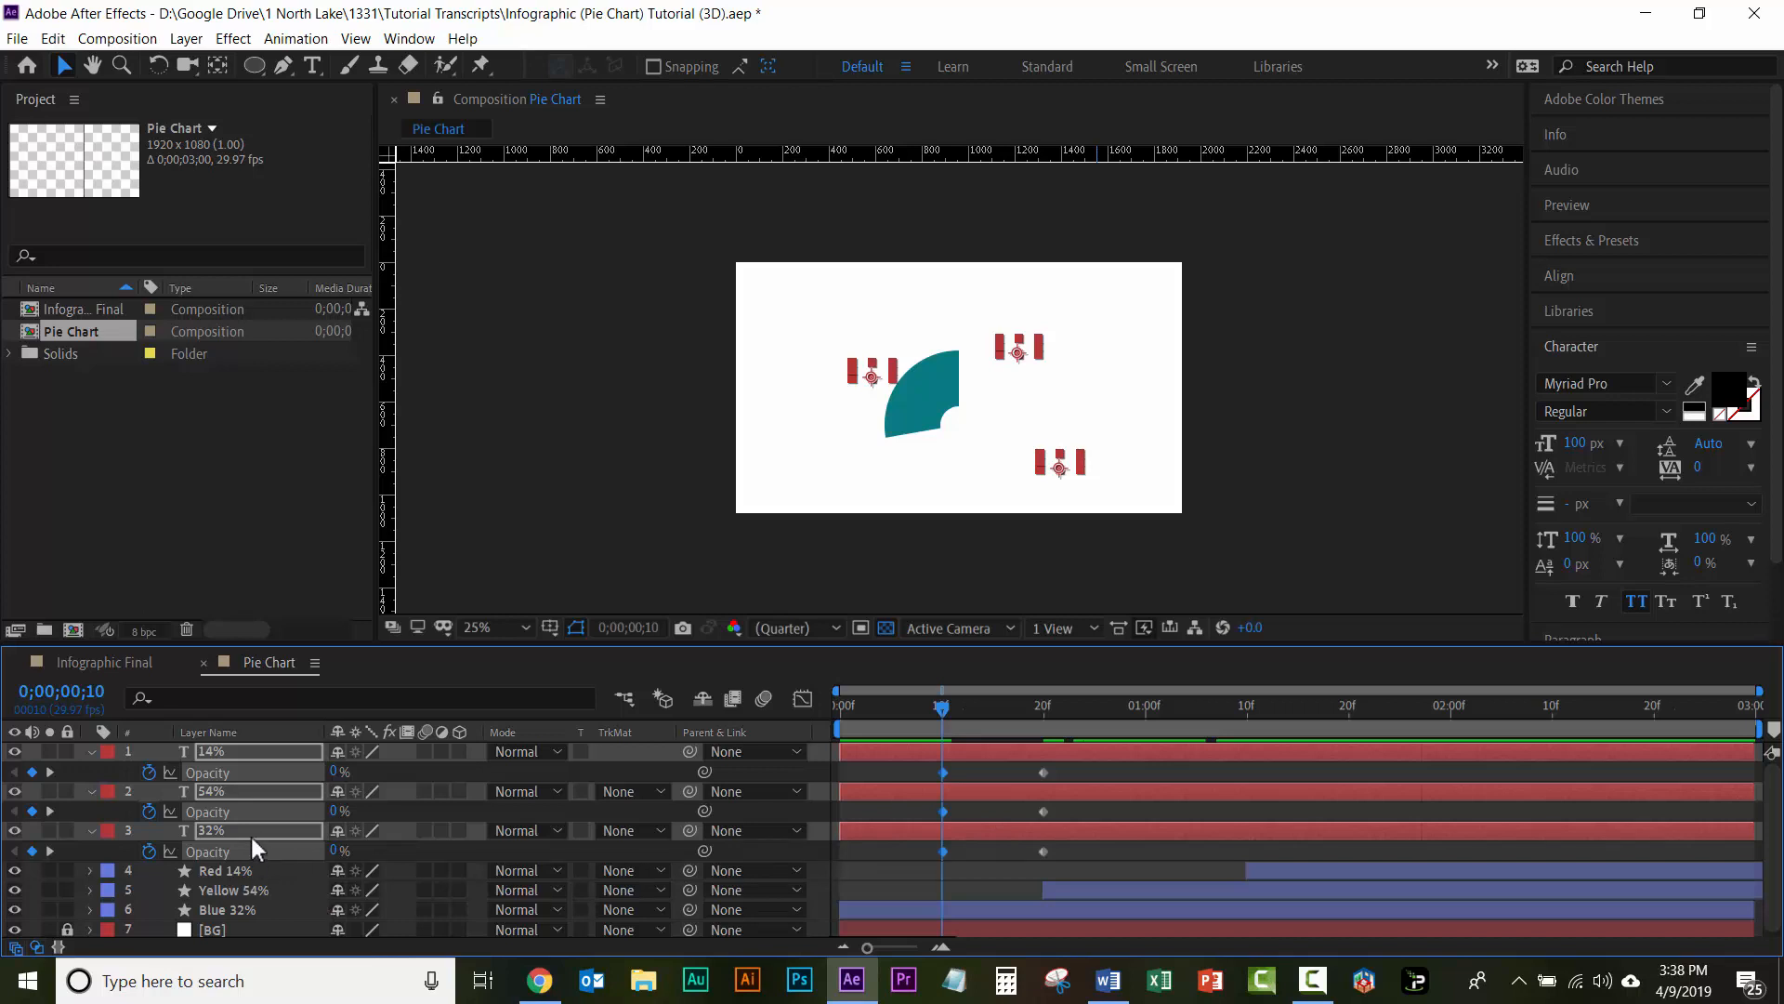
key(ctrl+shift+a)
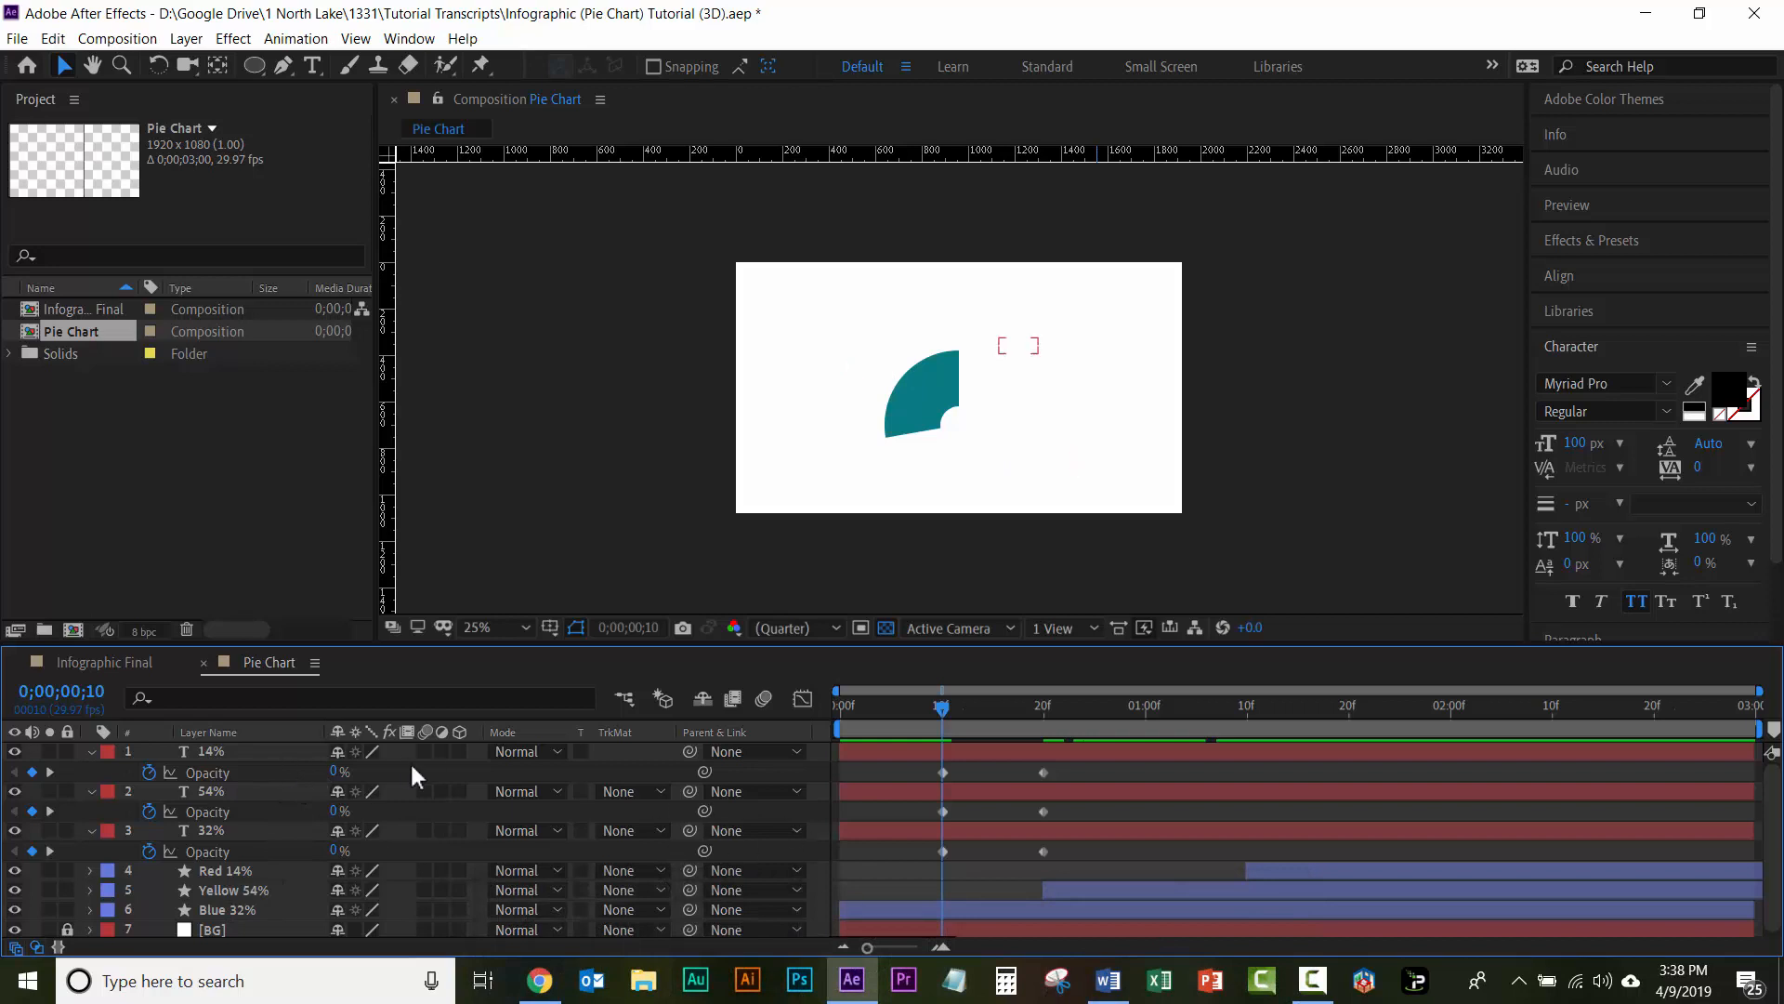
Step: Collapse the Opacity properties of the 14%, 54% and 32% text layers and deselect them
click(234, 750)
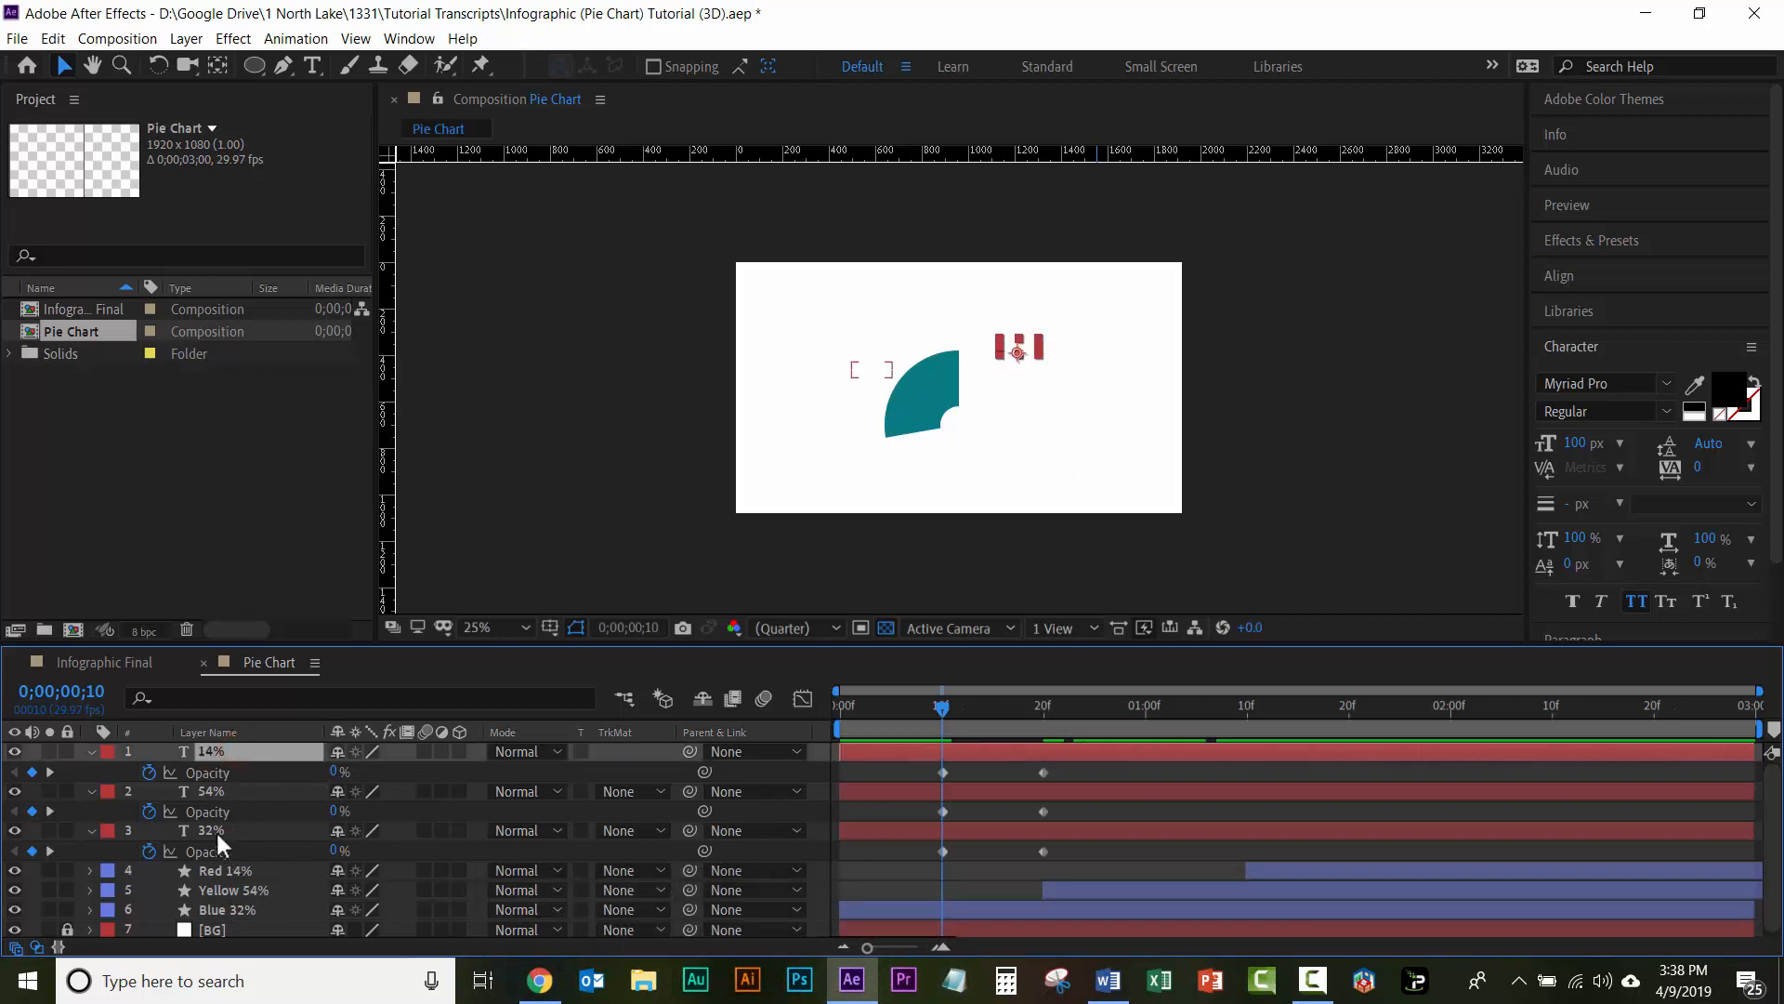
shift+click(216, 829)
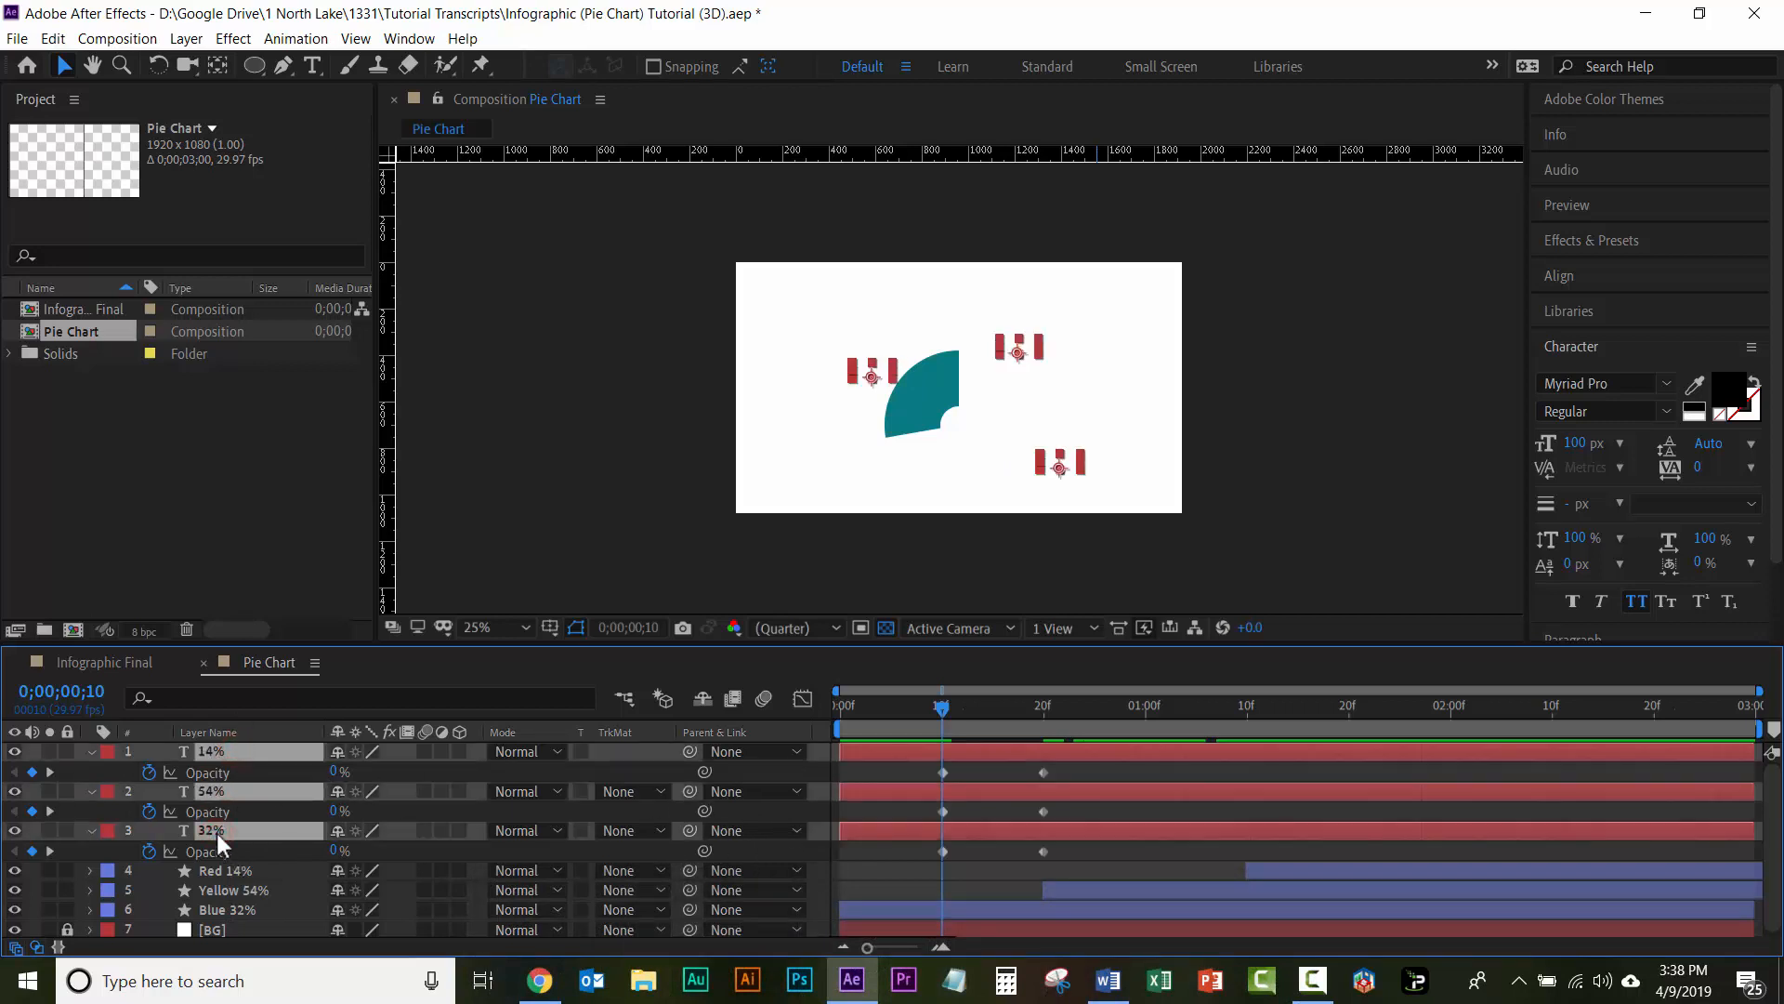
key(t)
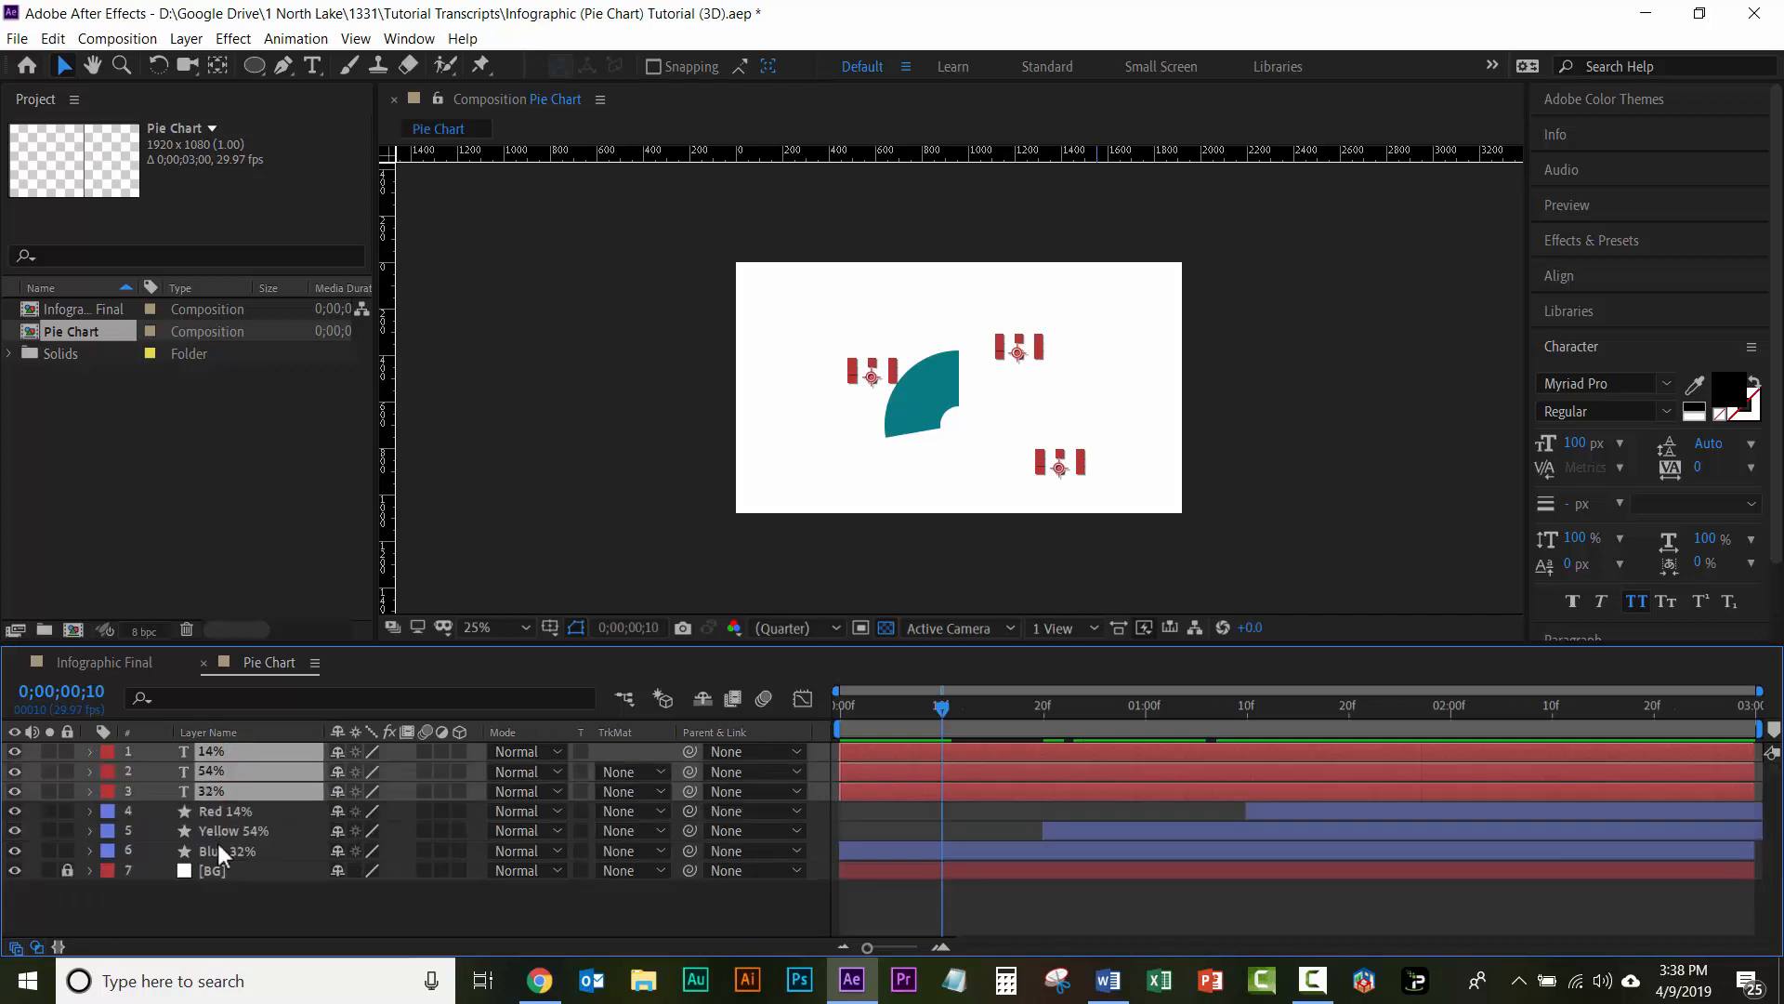
click(252, 922)
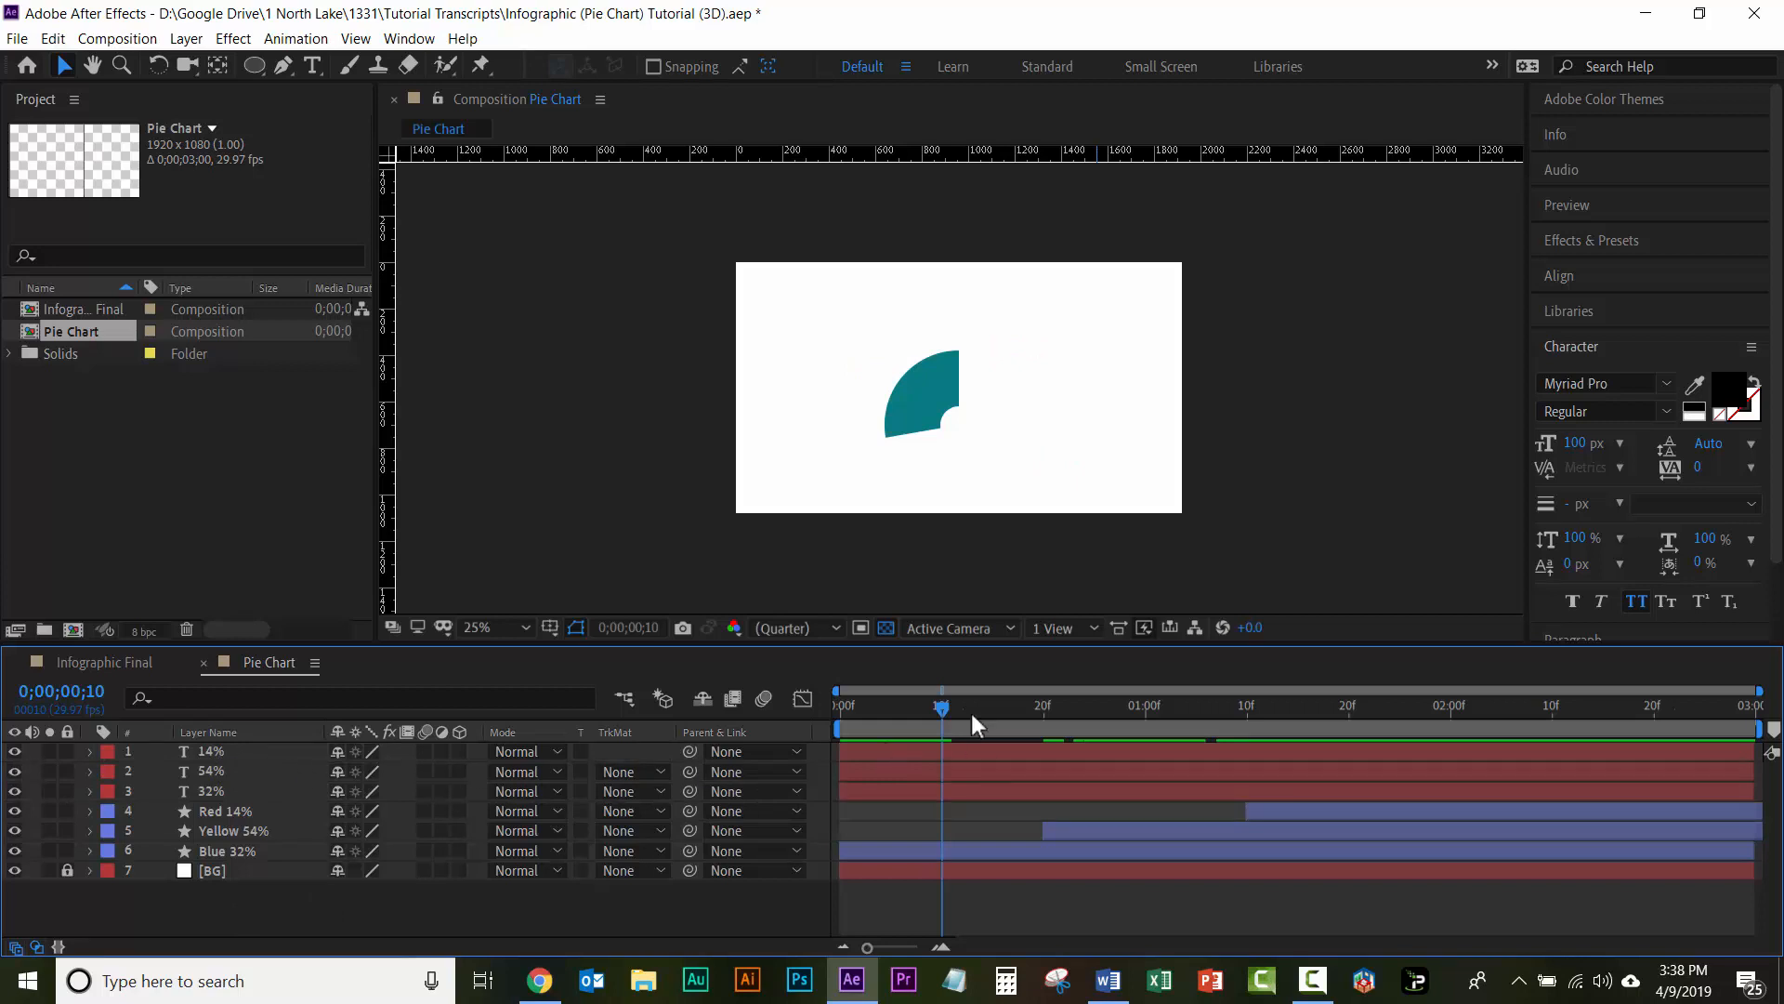
Step: Return to the first frame and reorder the layers so the 32% and 54% labels sit directly above Blue 32% and Yellow 54%
drag(946, 711, 807, 718)
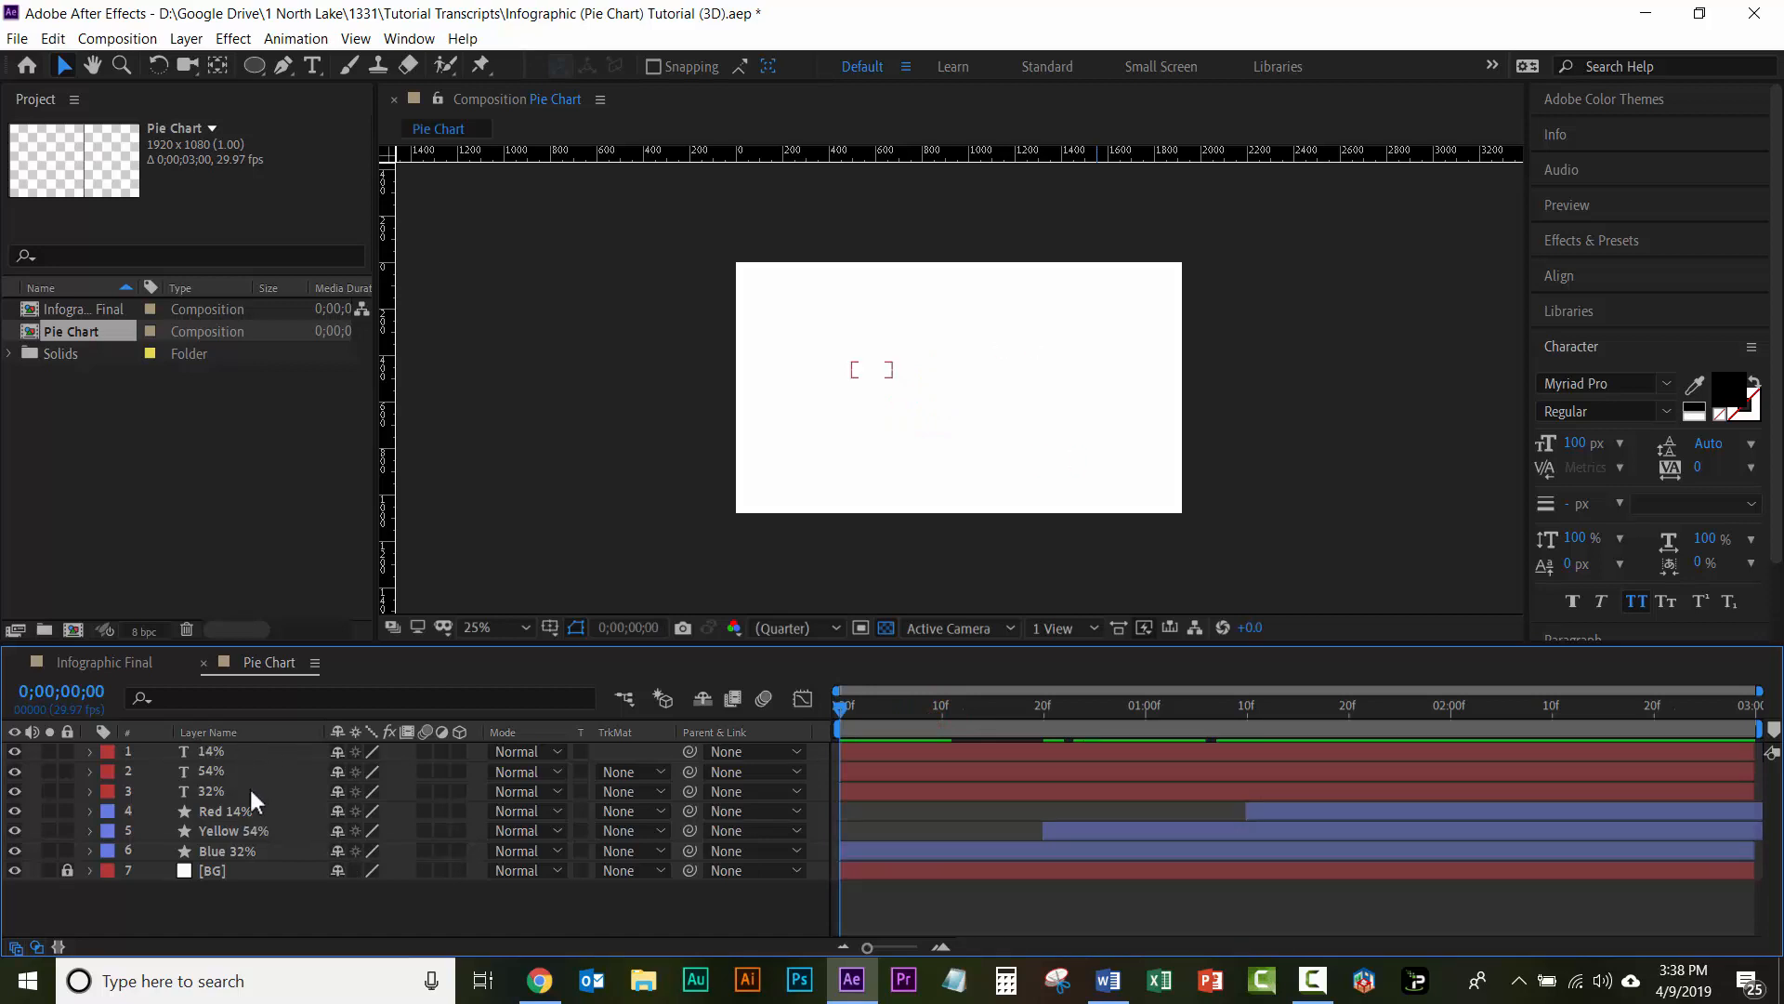
drag(250, 784, 252, 834)
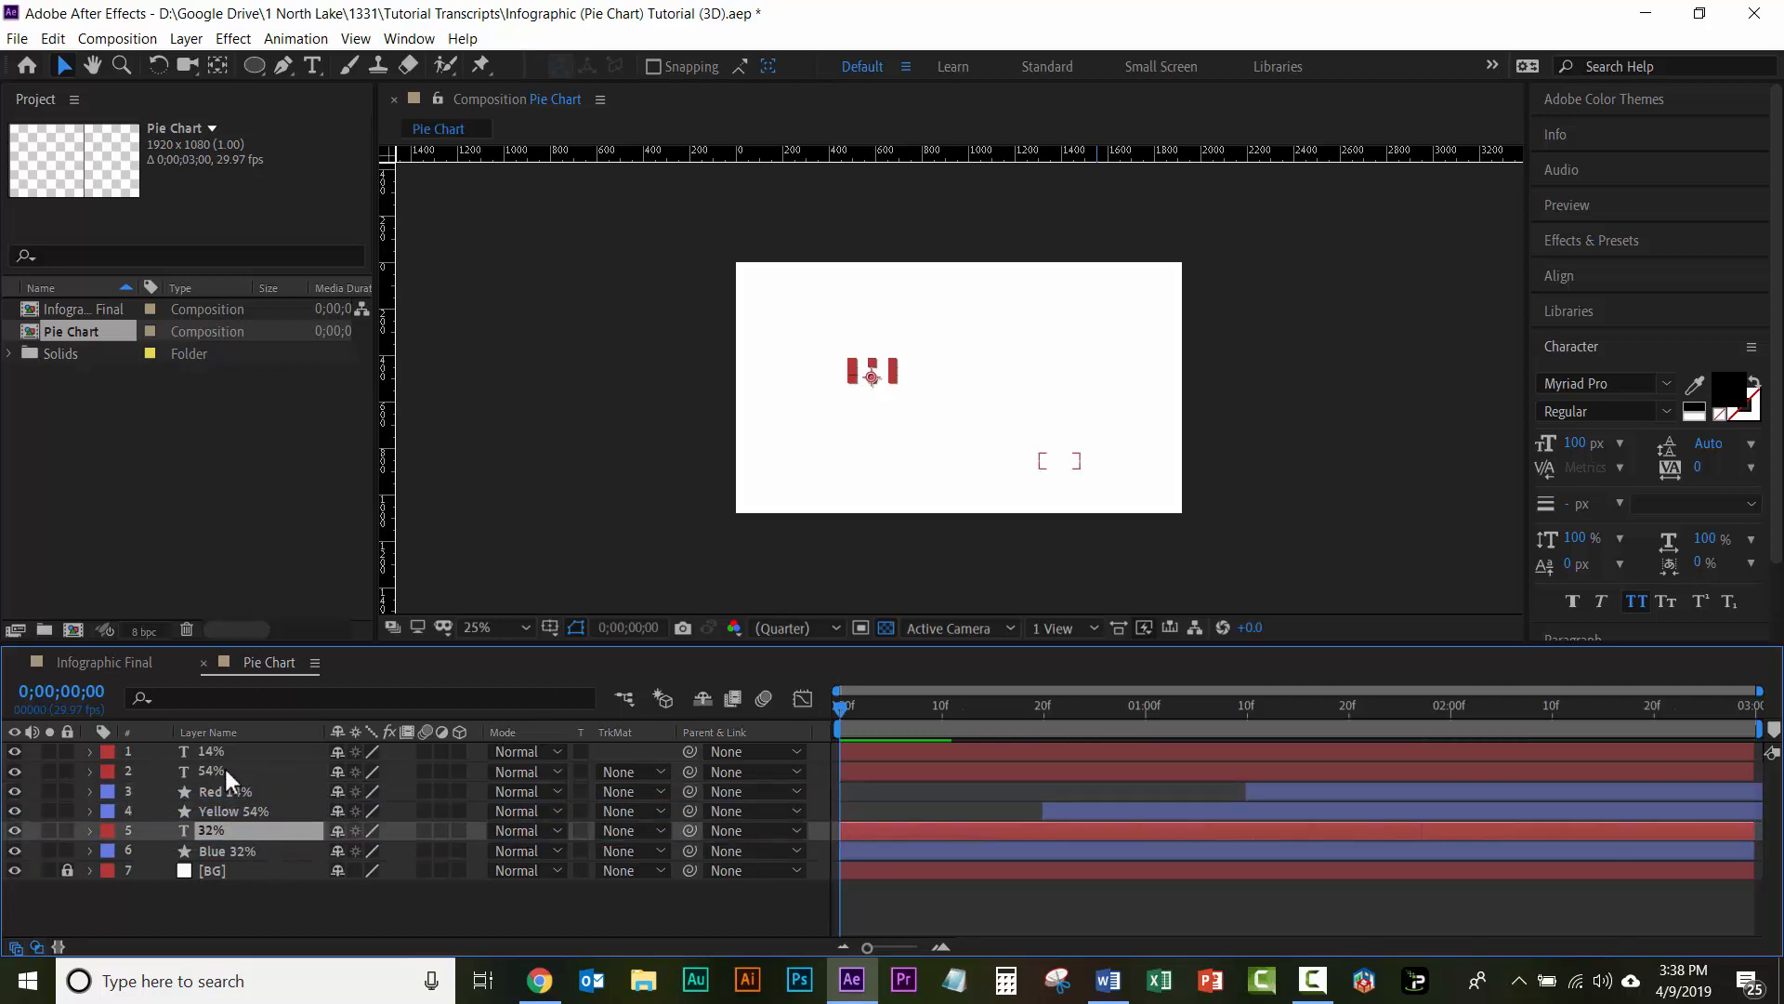
drag(225, 771, 231, 800)
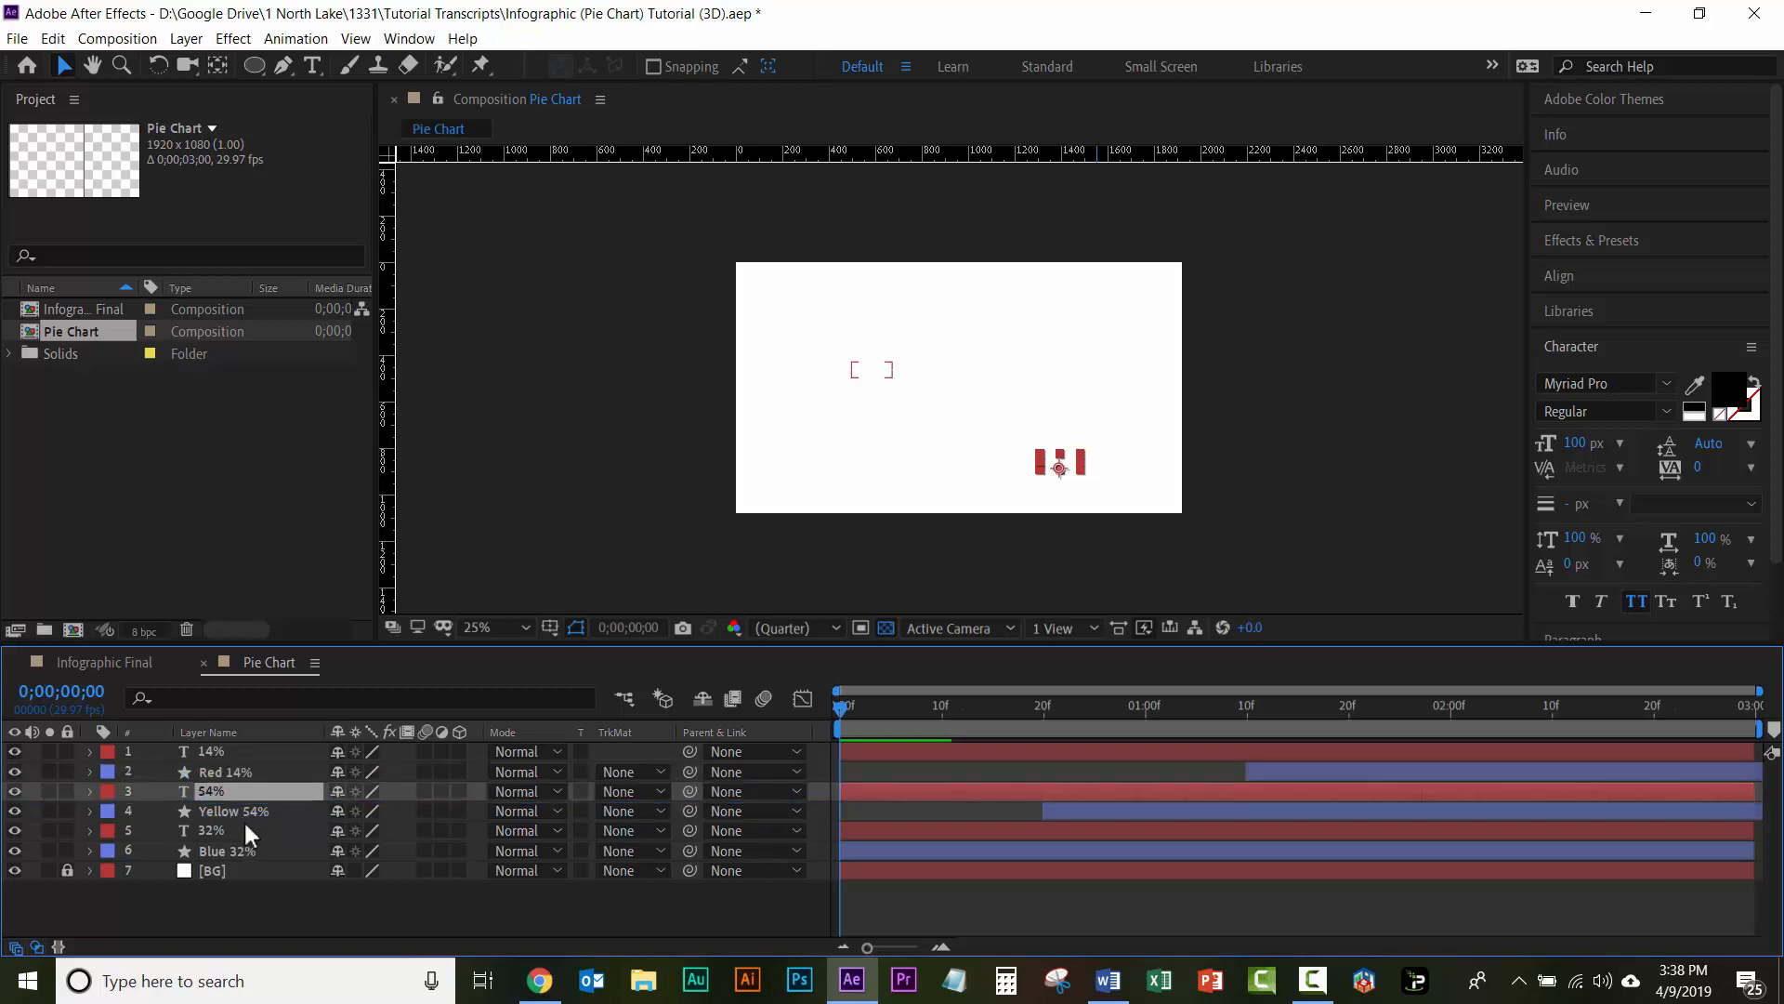
Step: Shift the 14% text layer to start with Red 14% at 0;00;01;10 and the 54% text layer with Yellow 54% at 0;00;00;20
click(215, 752)
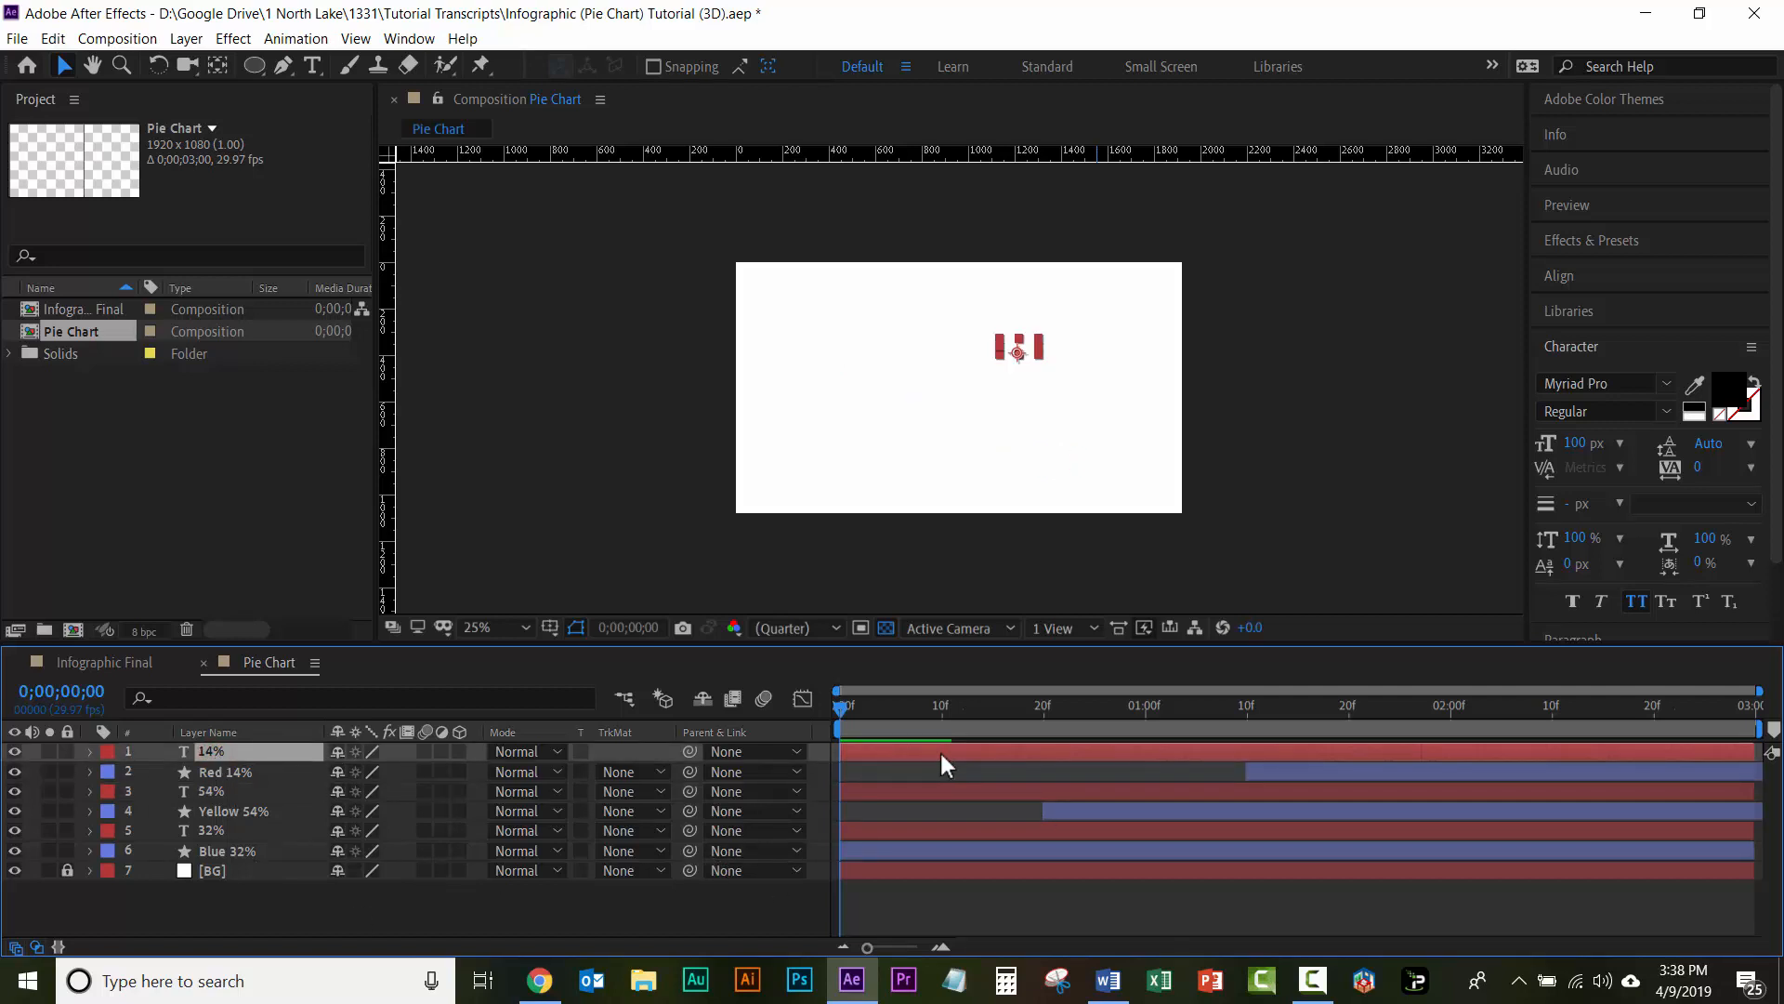
drag(946, 749, 1347, 749)
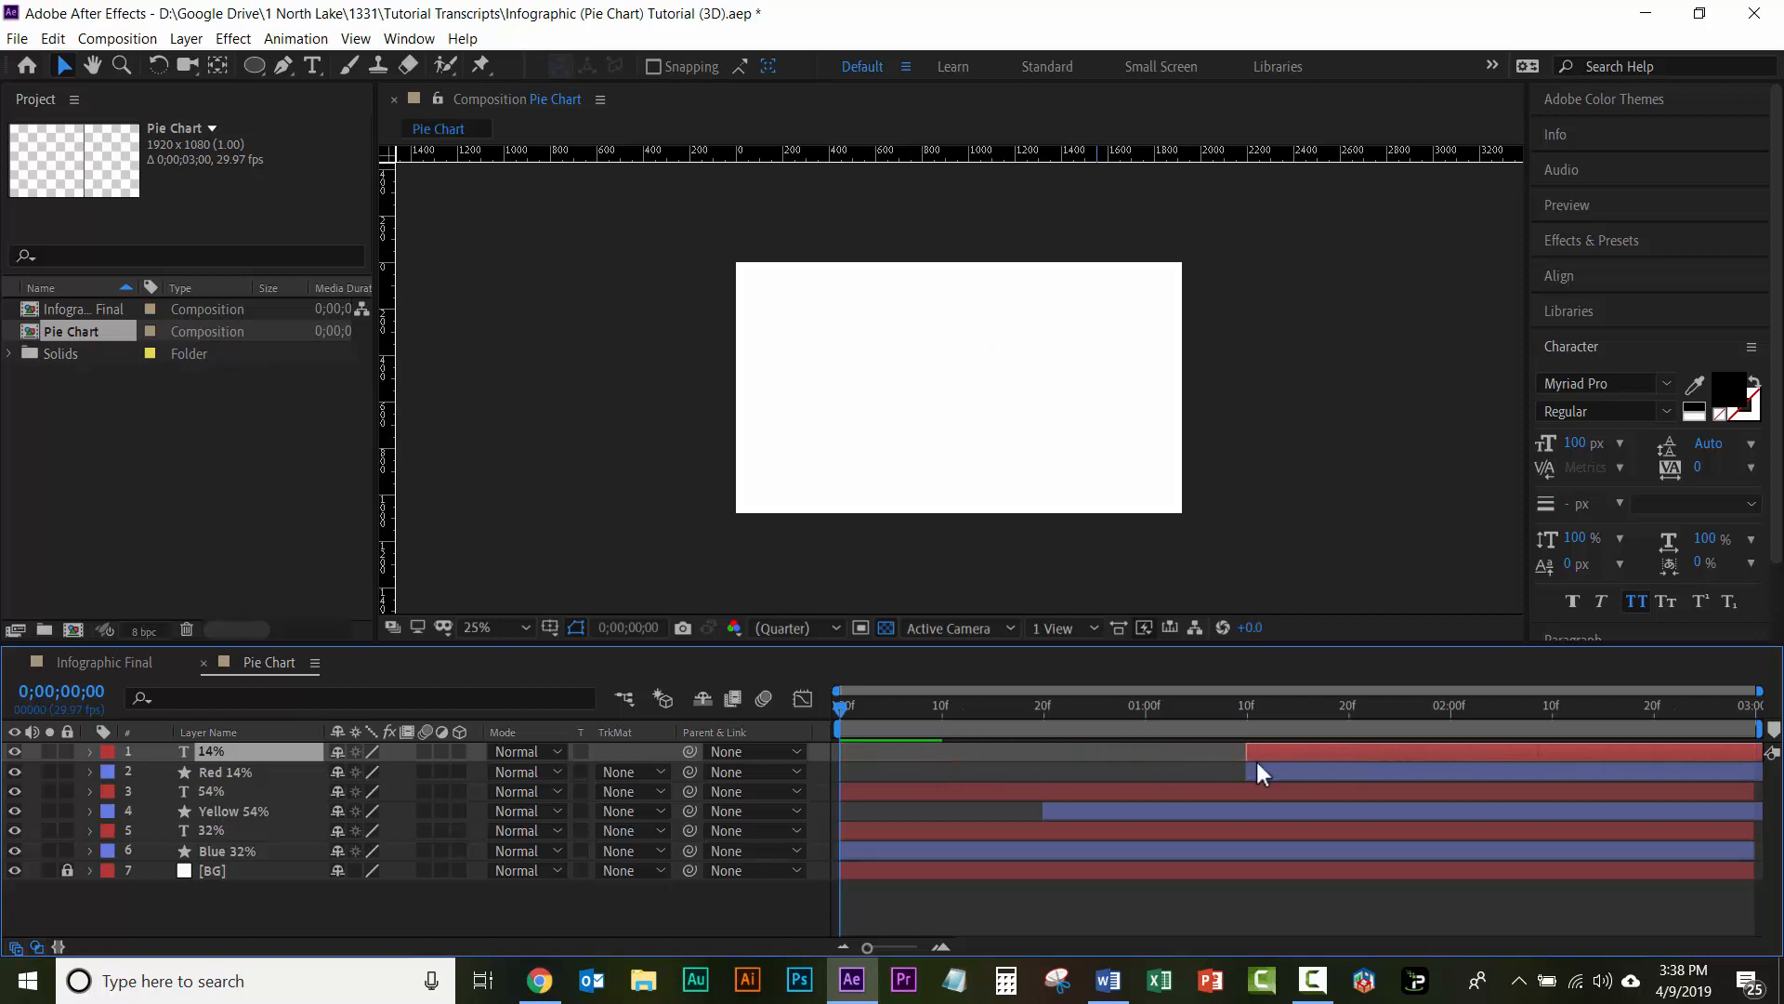
click(857, 789)
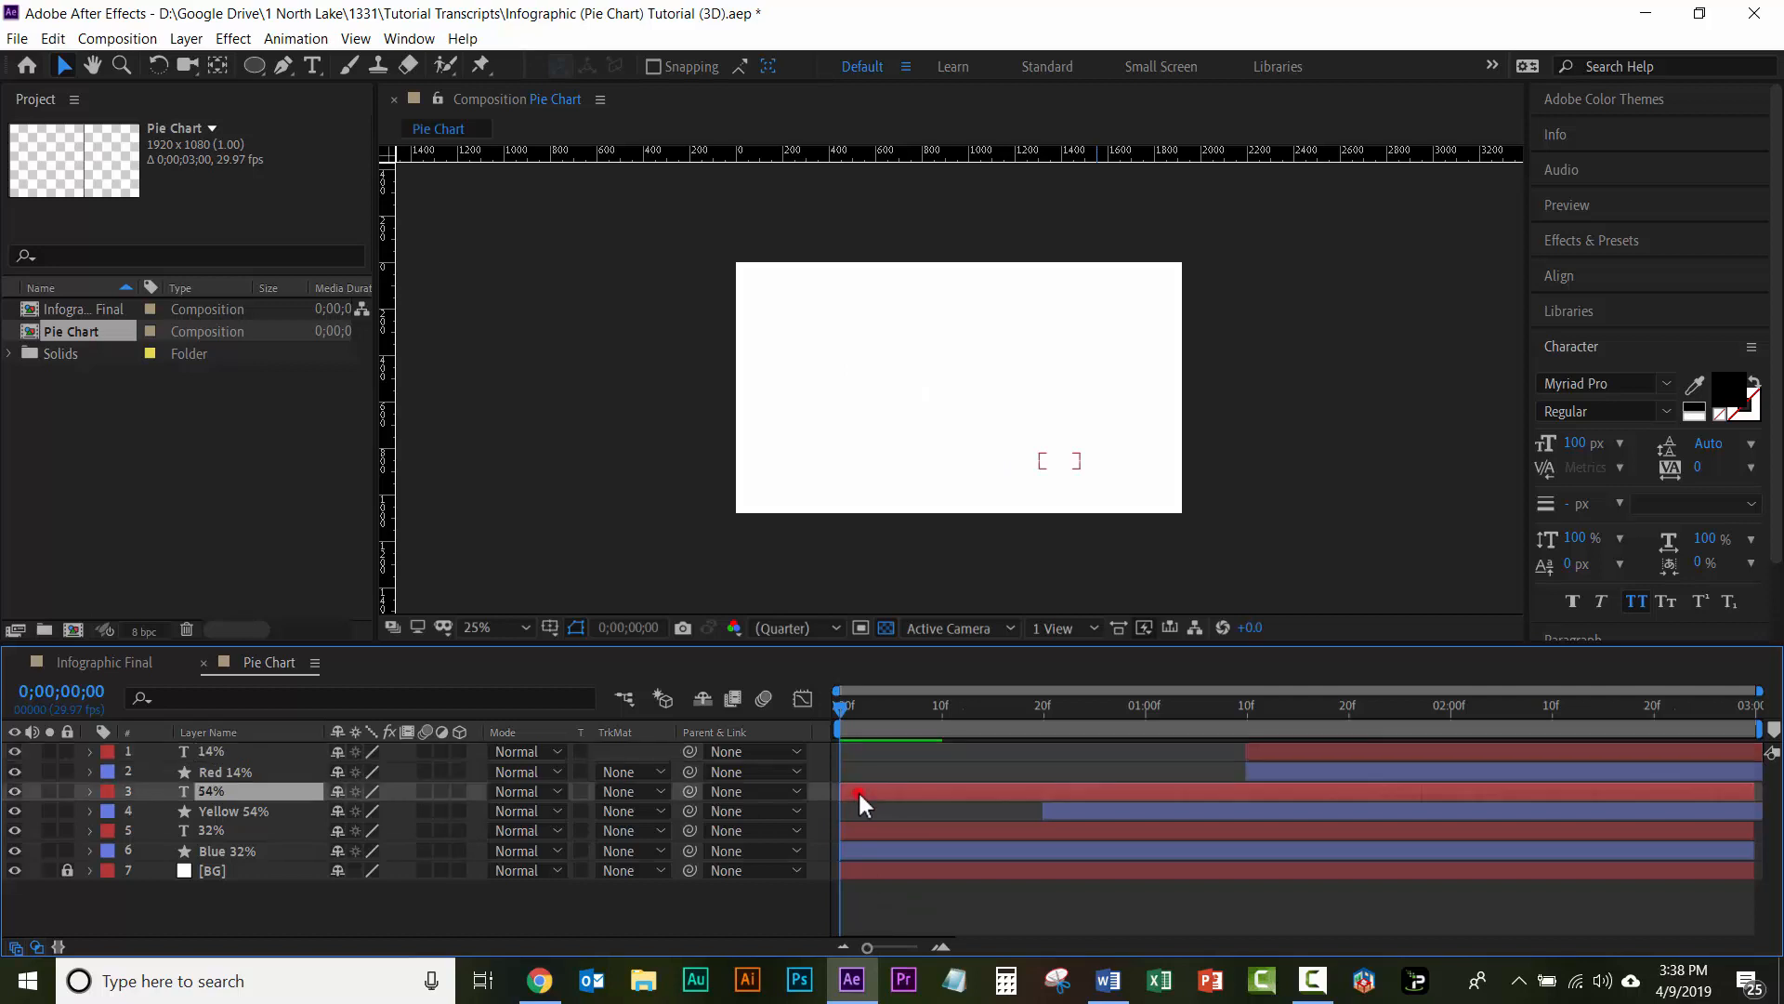
drag(861, 789, 1062, 792)
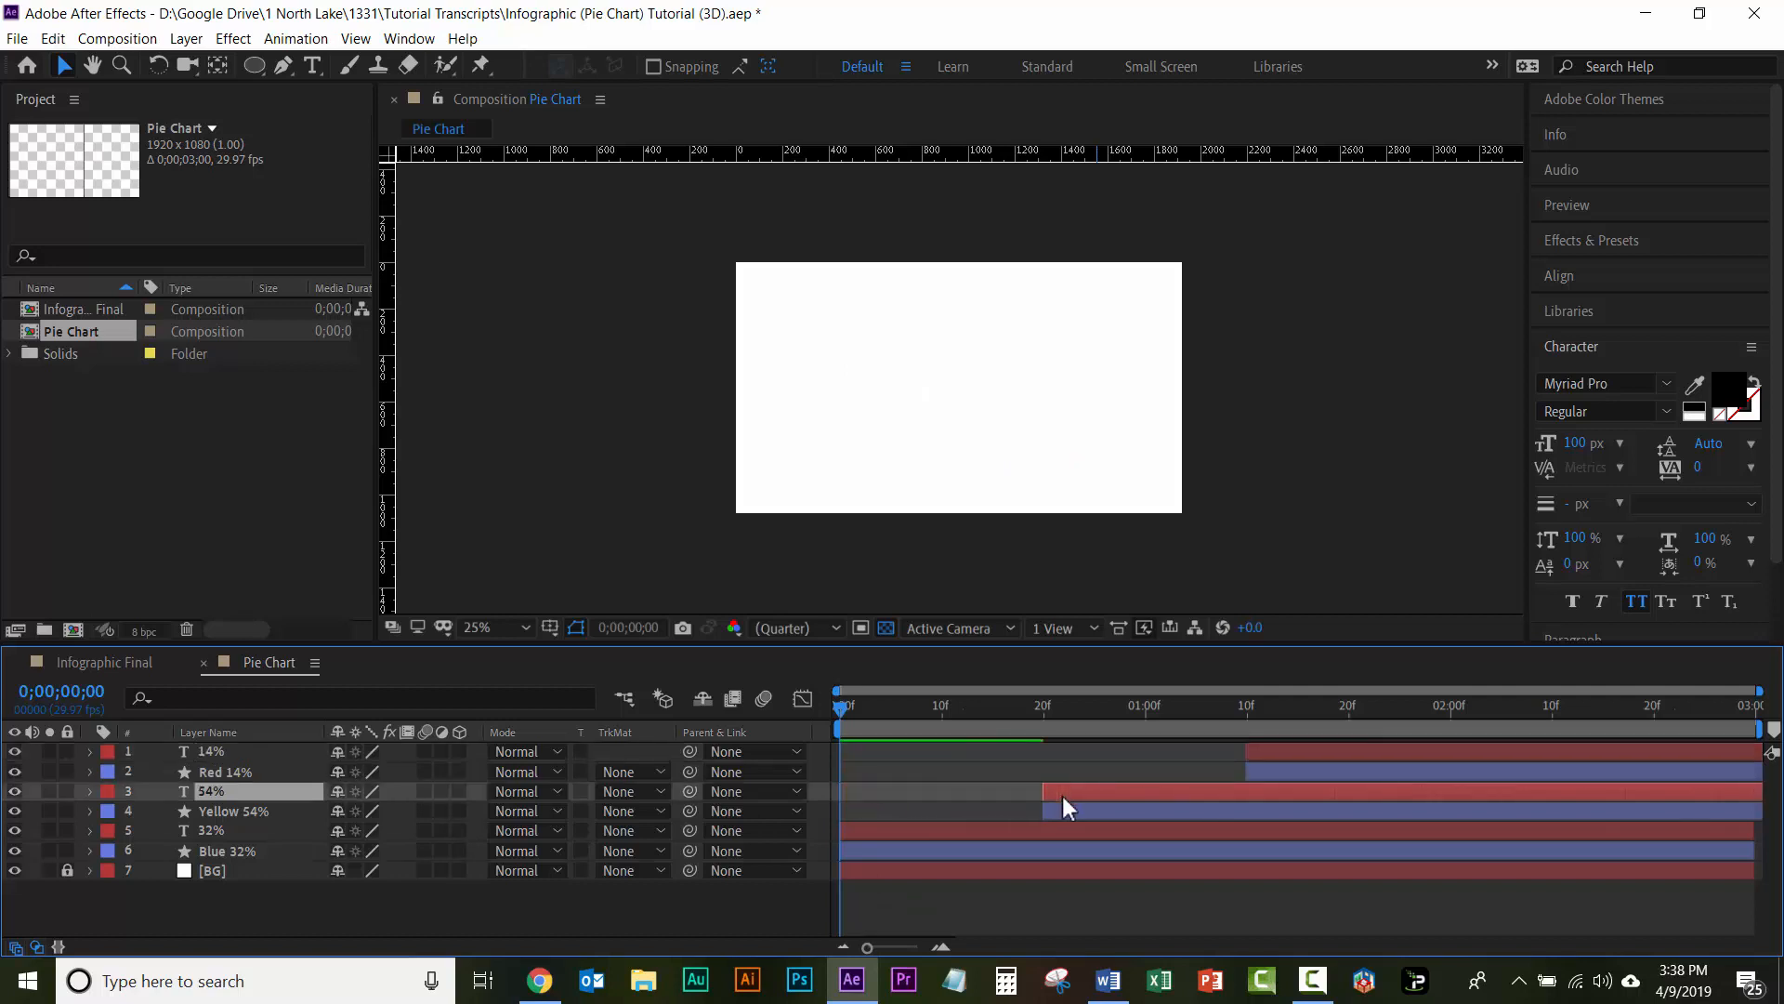
Step: Preview the pie chart animation from the first frame to check the label timing, and deselect all layers
click(1079, 706)
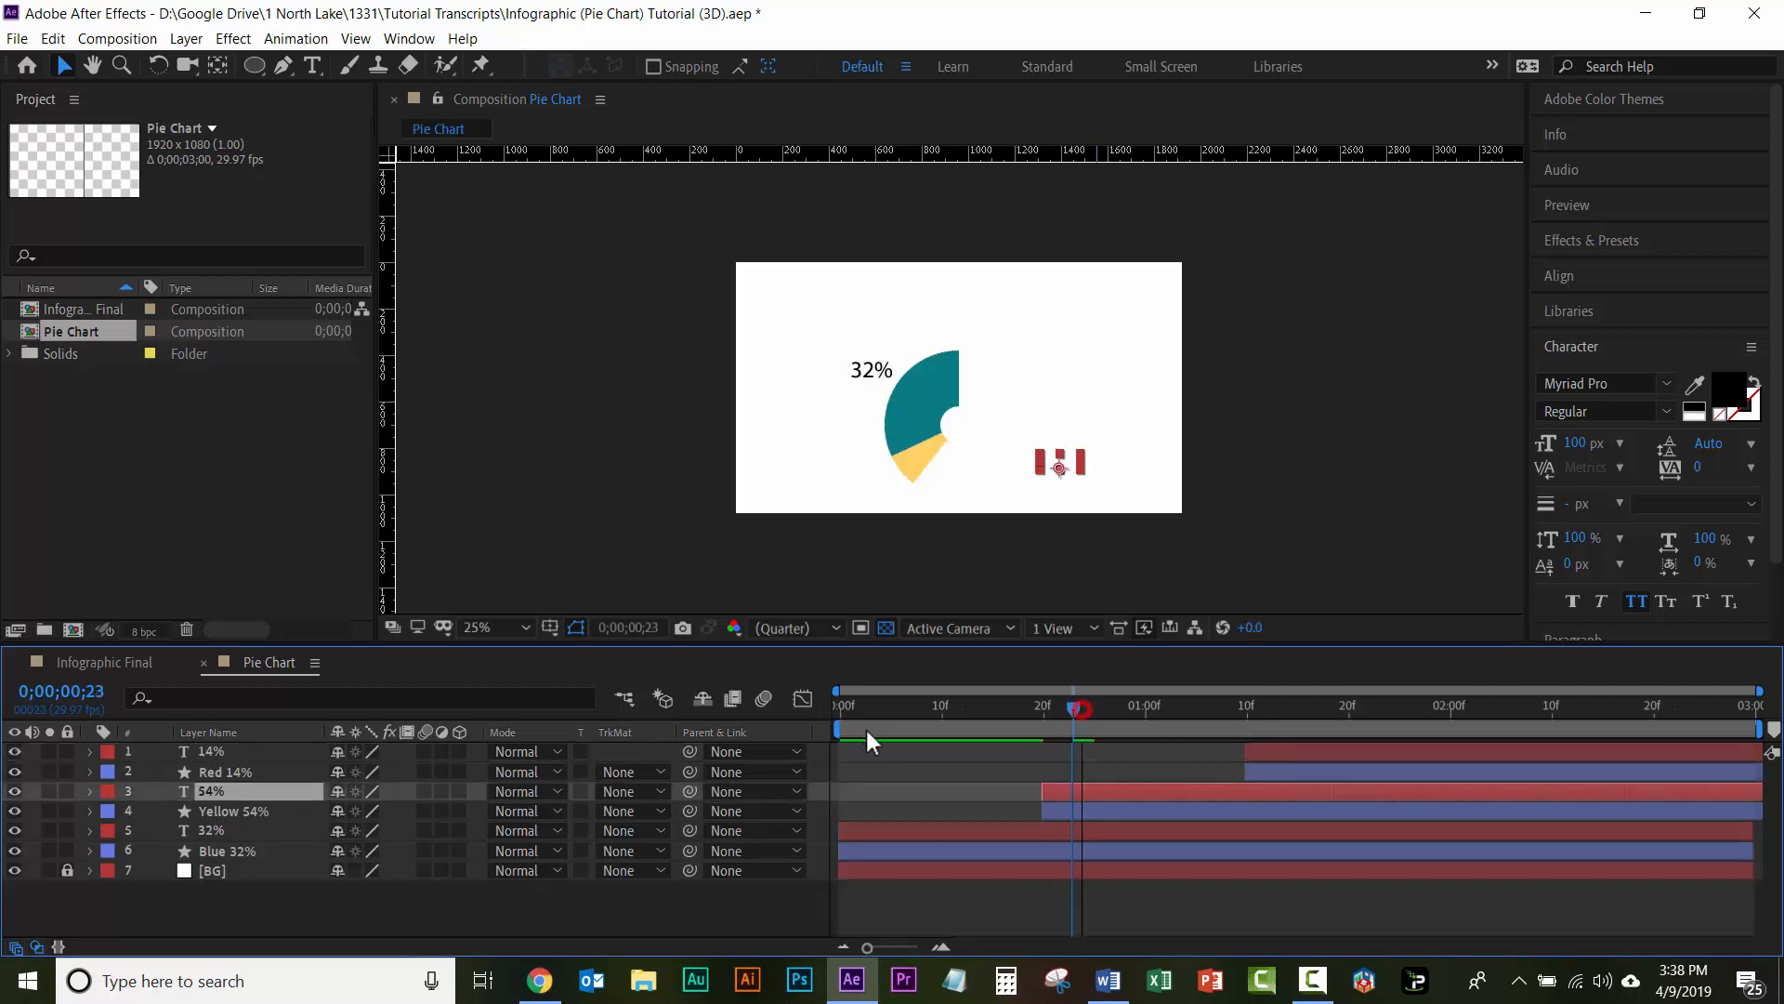
key(Home)
key(space)
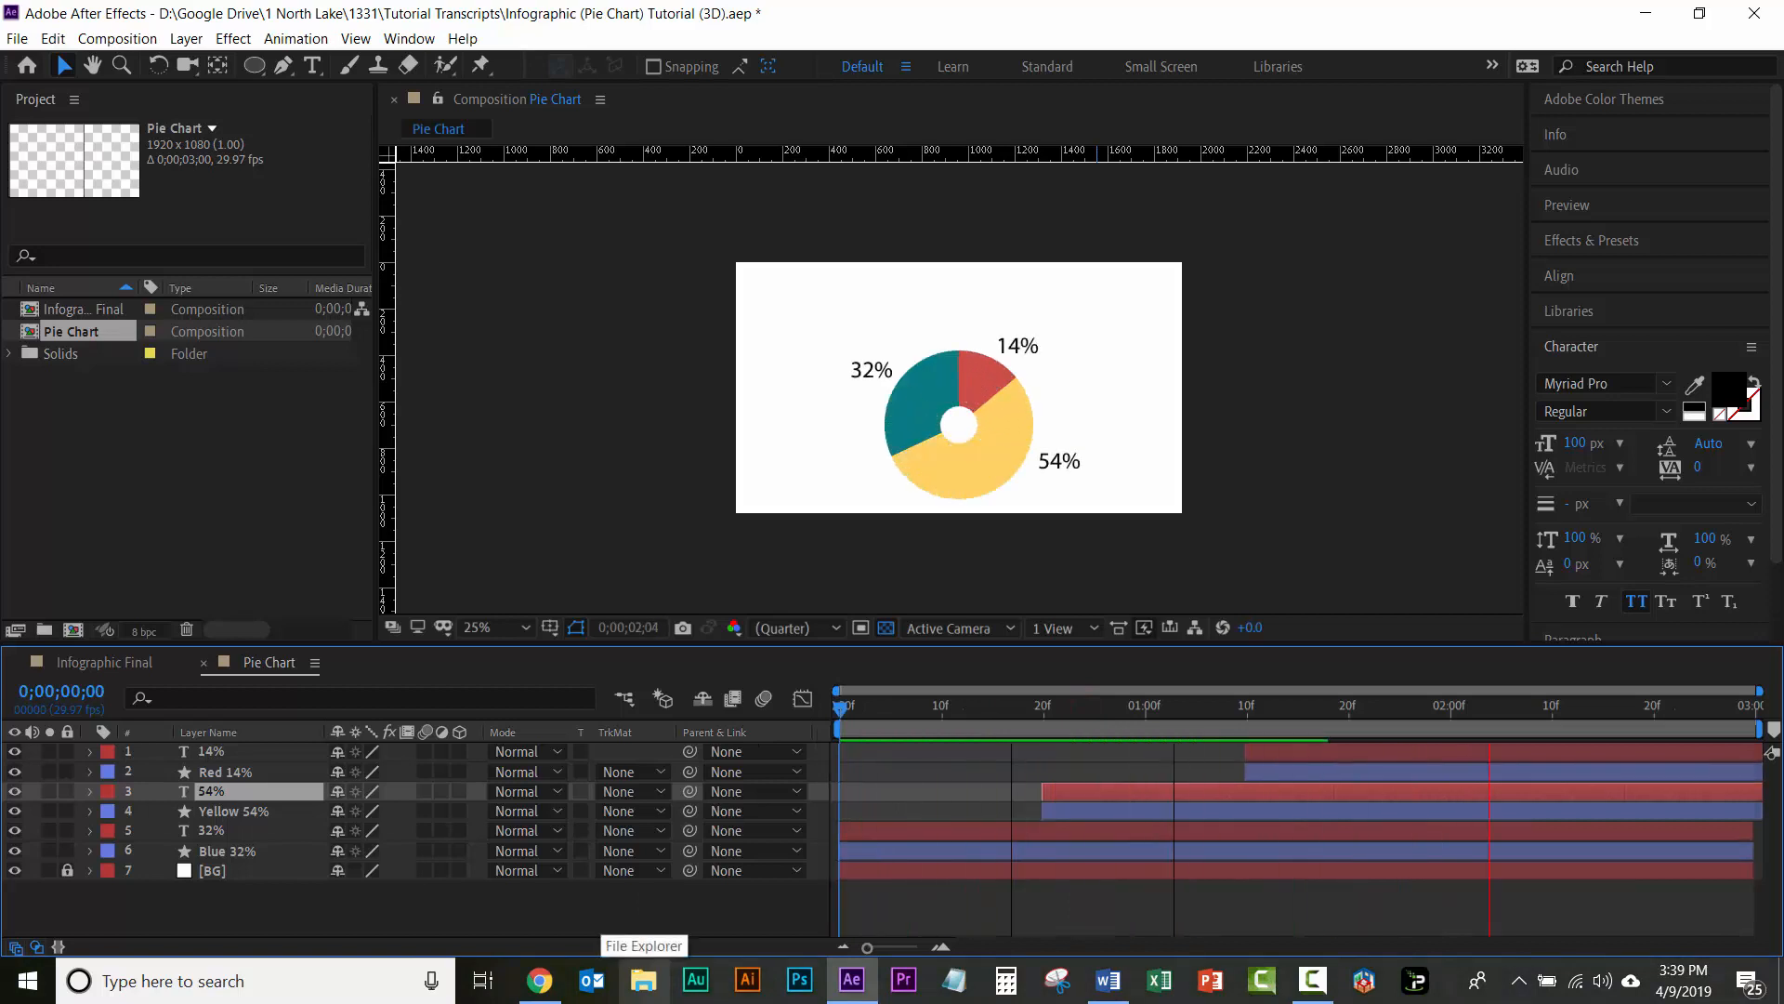
key(space)
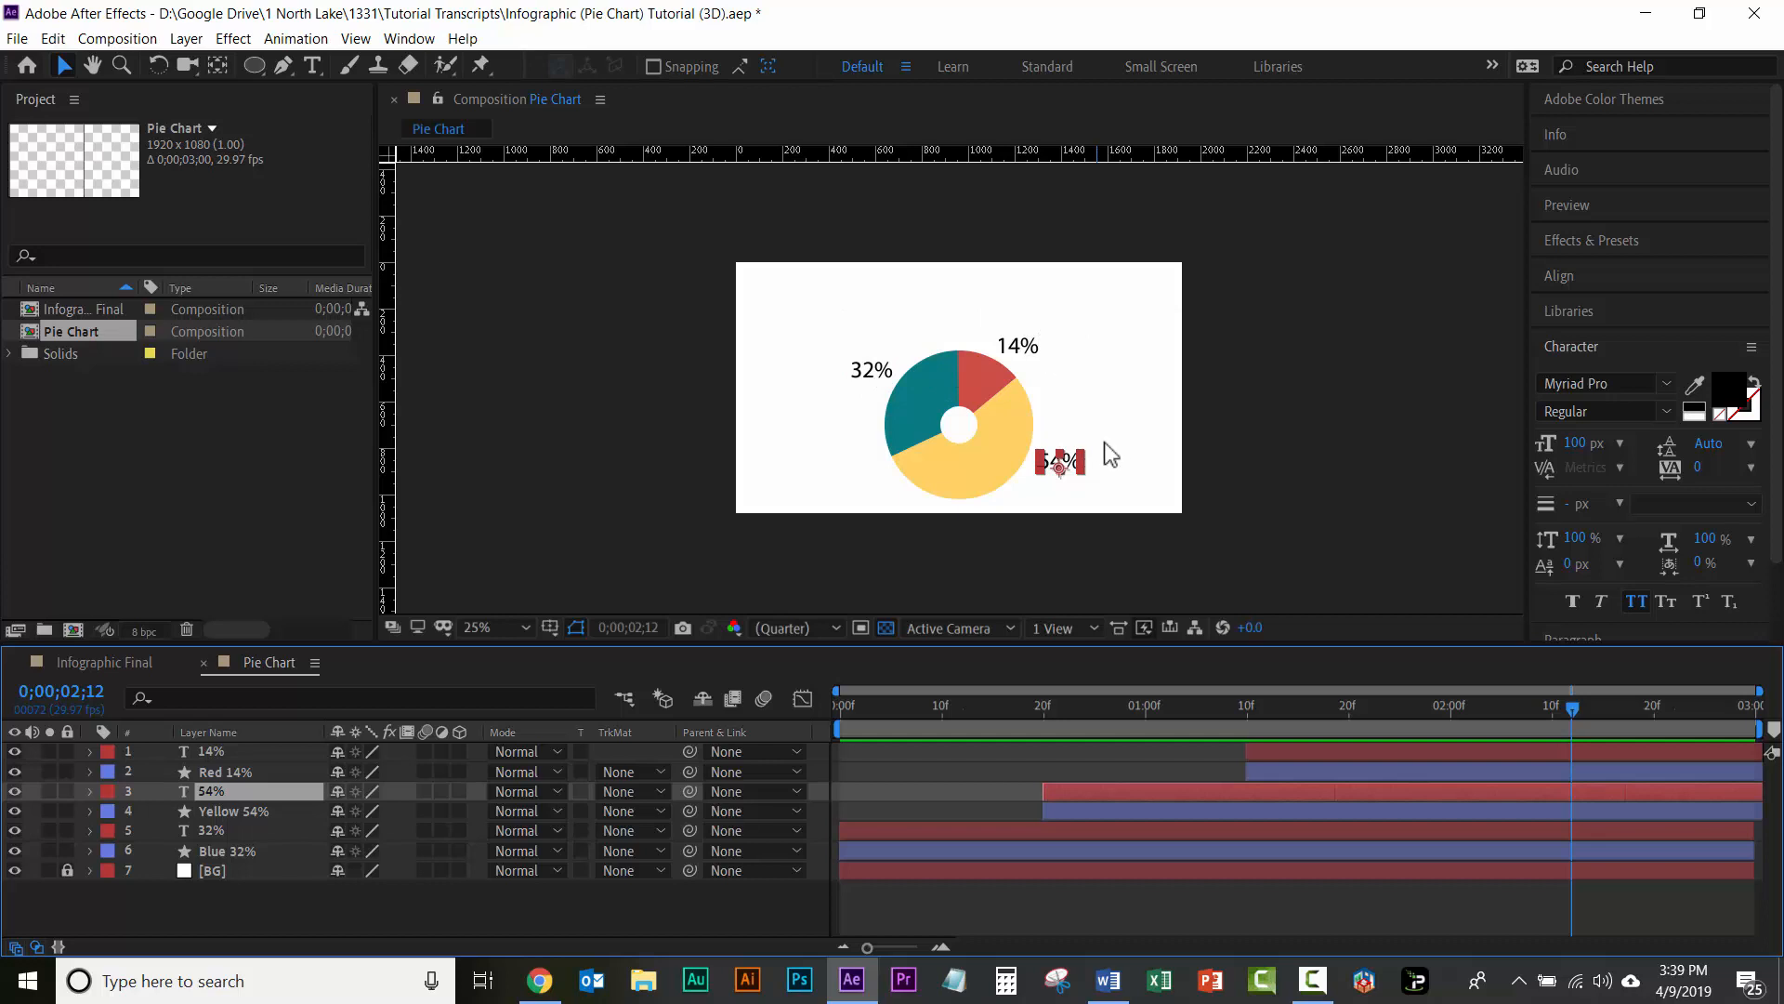
click(209, 918)
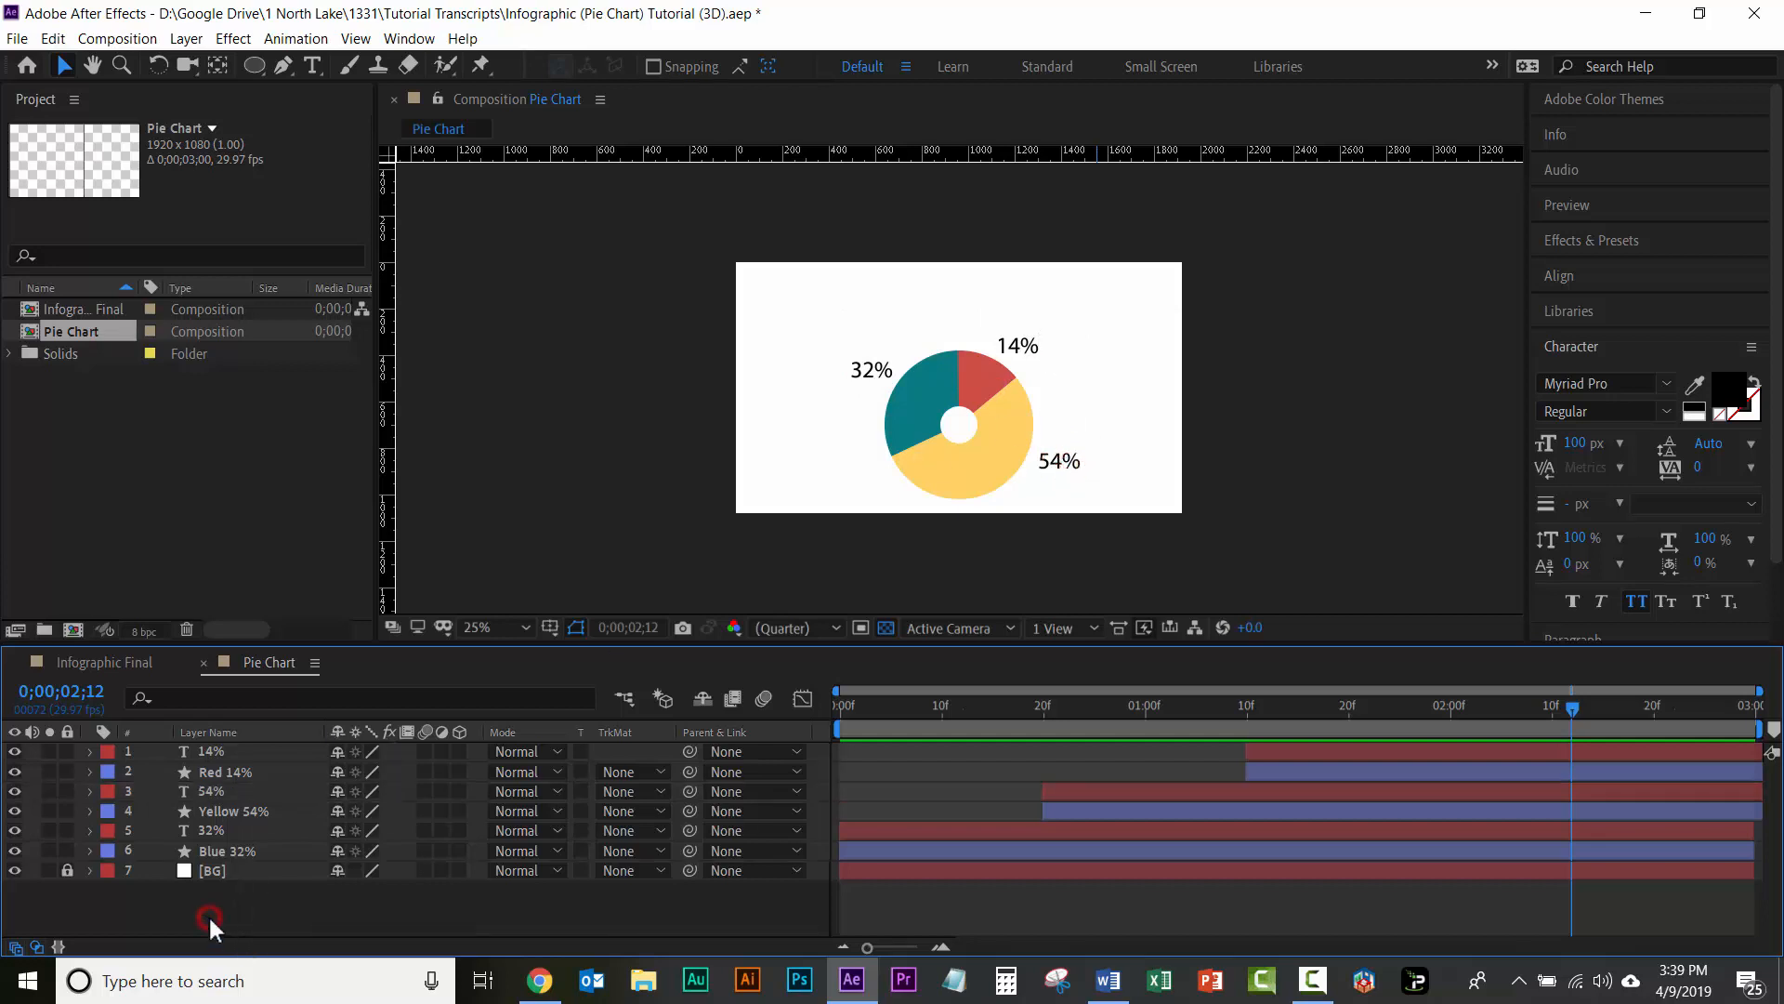
Step: Unlock the BG layer and apply the Gradient Ramp effect to it
click(66, 871)
click(231, 871)
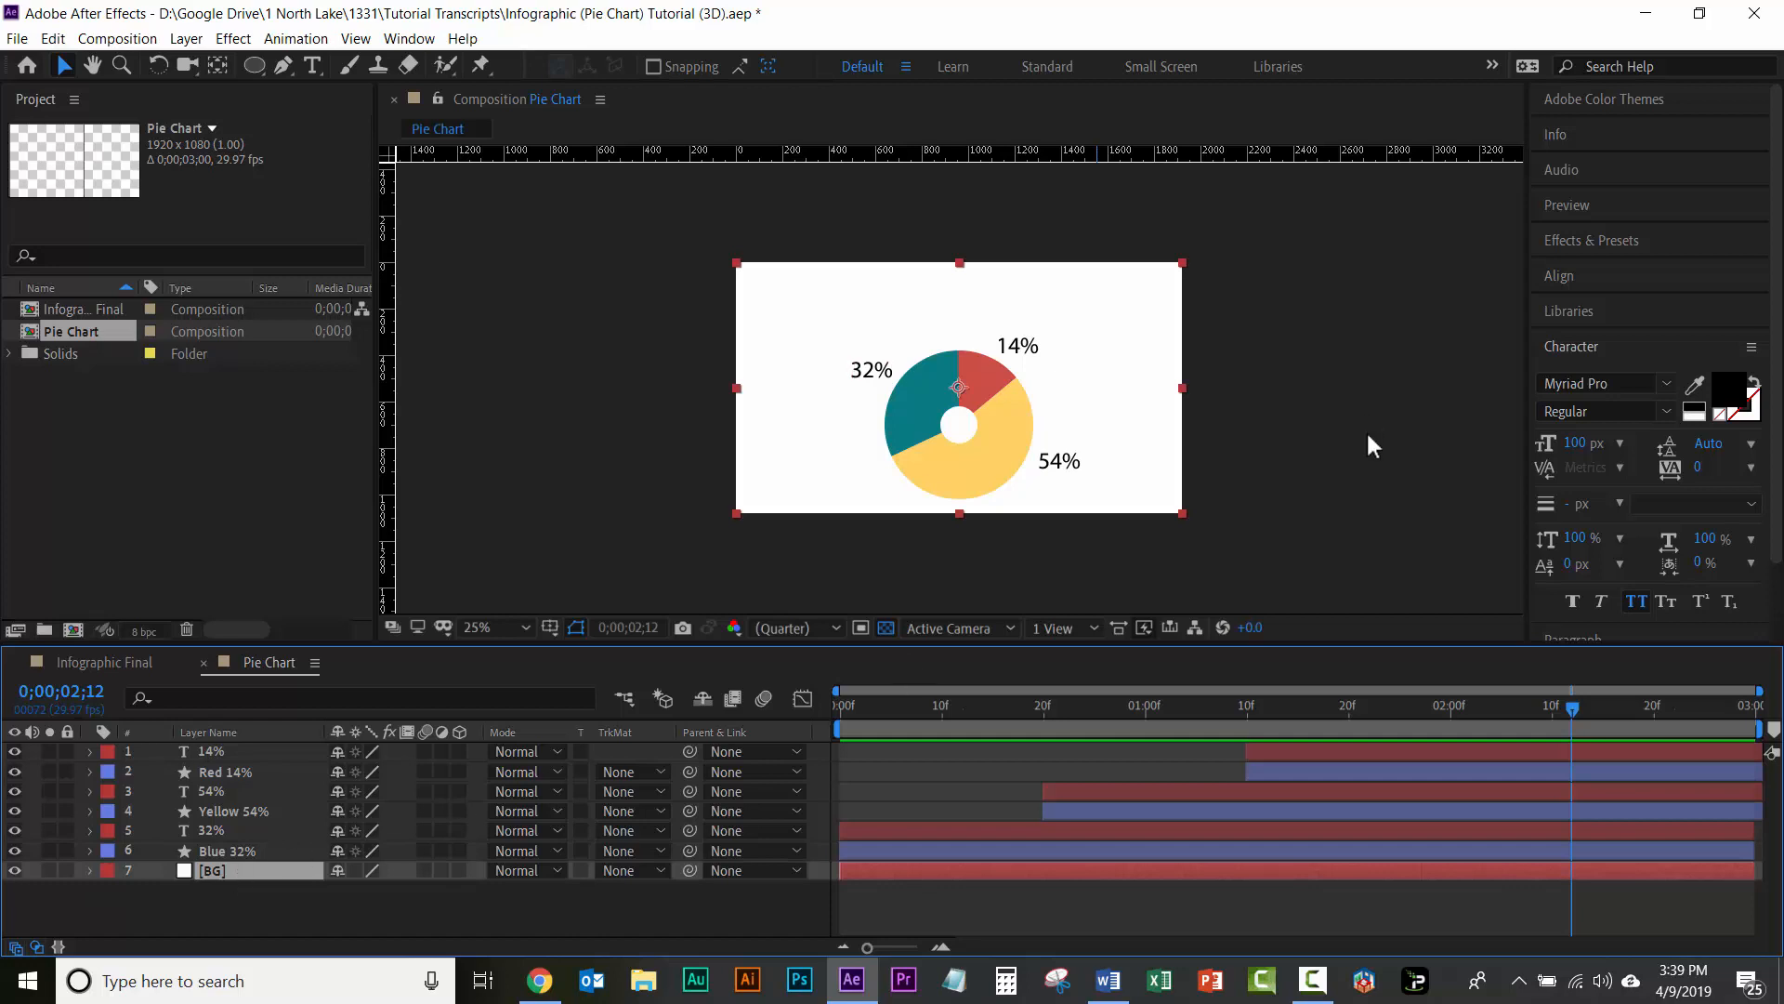
click(1588, 242)
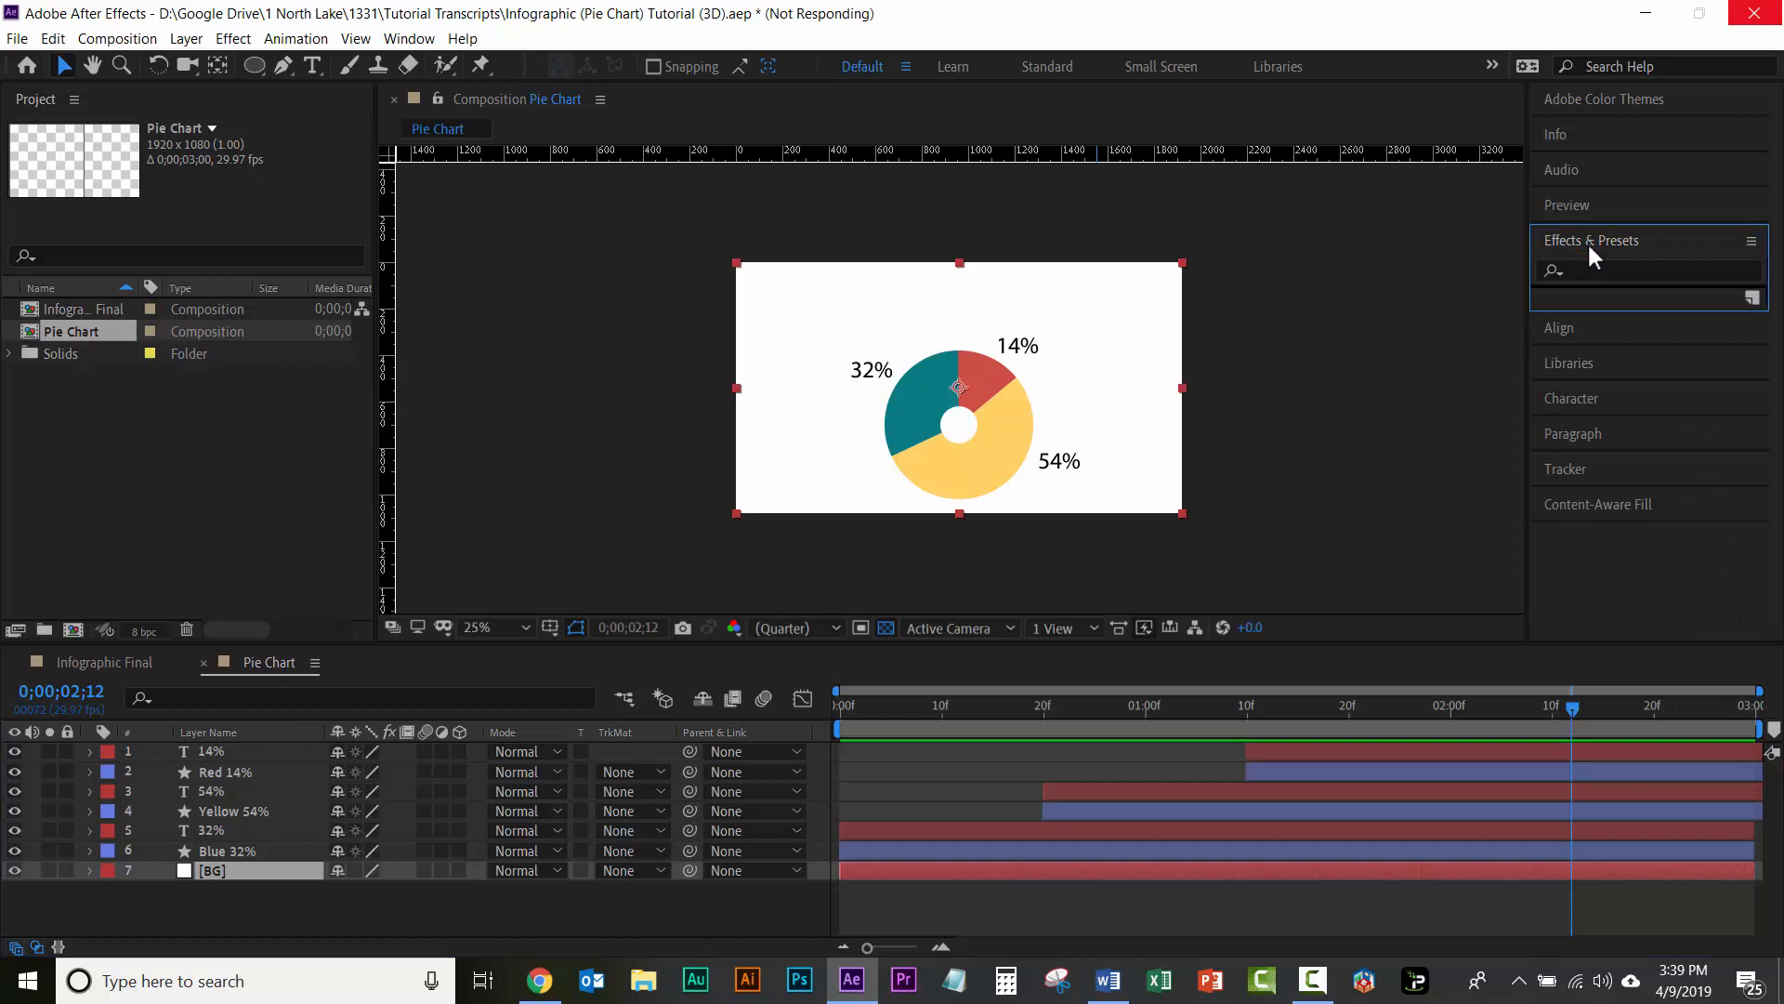
click(1581, 269)
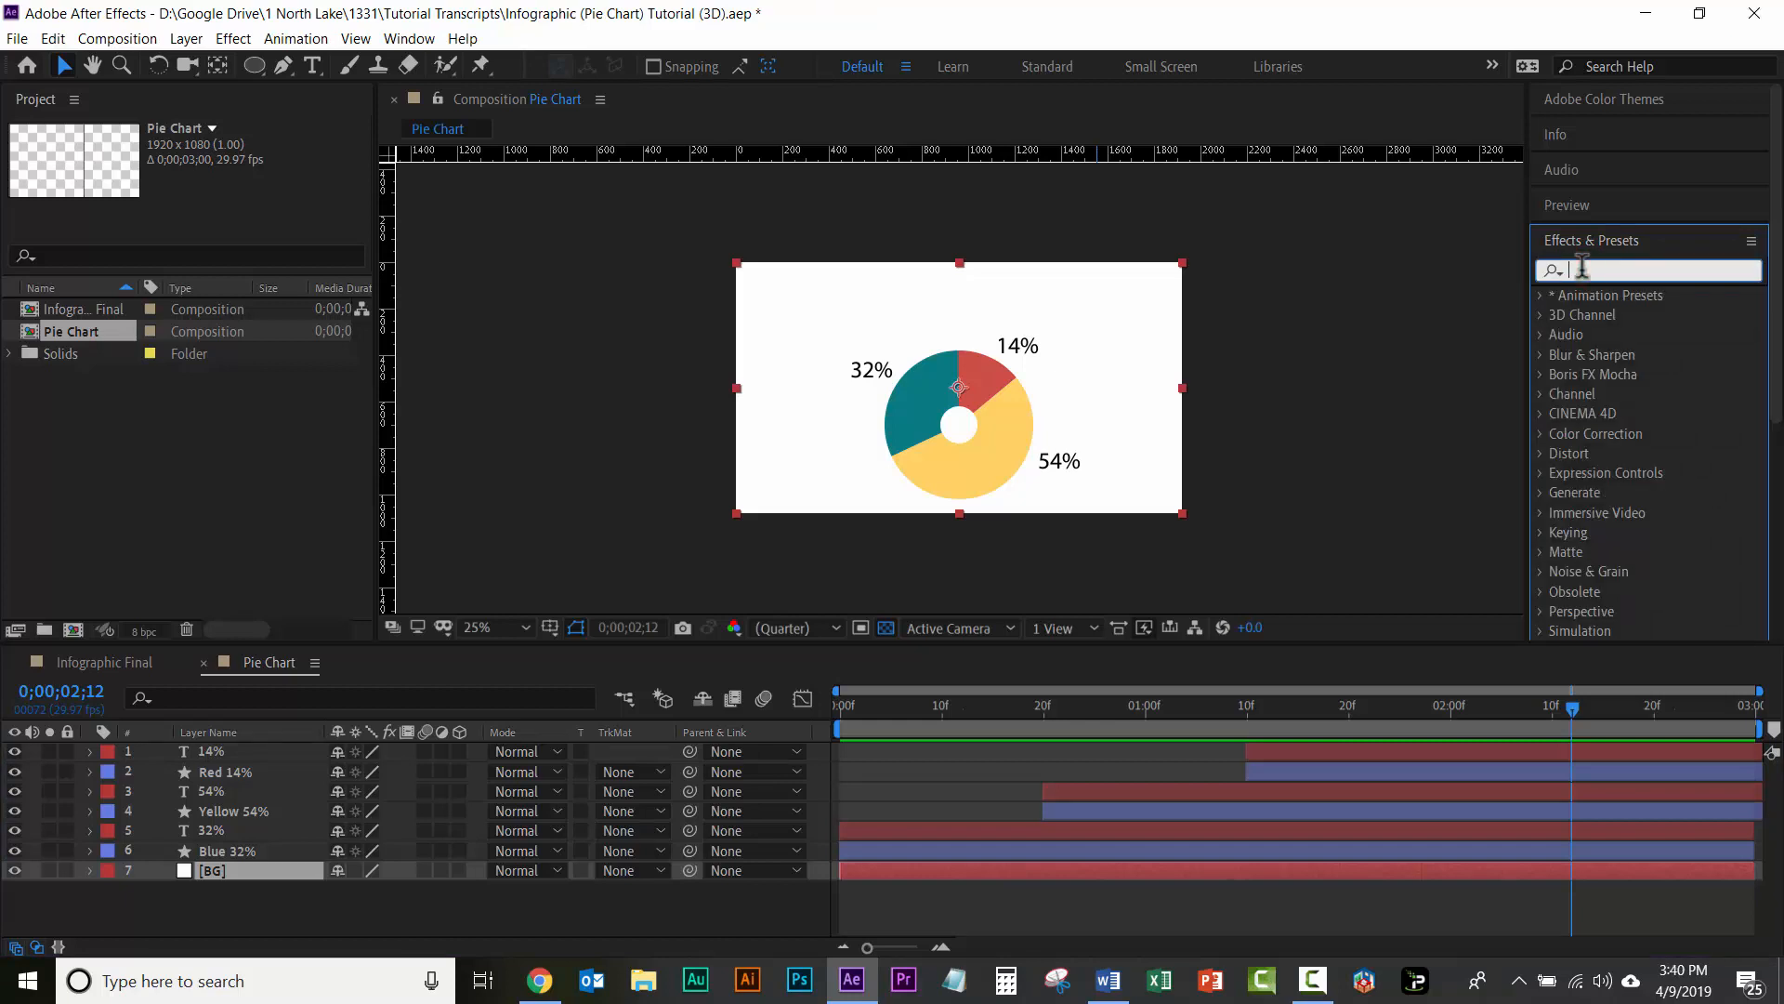
text(gr)
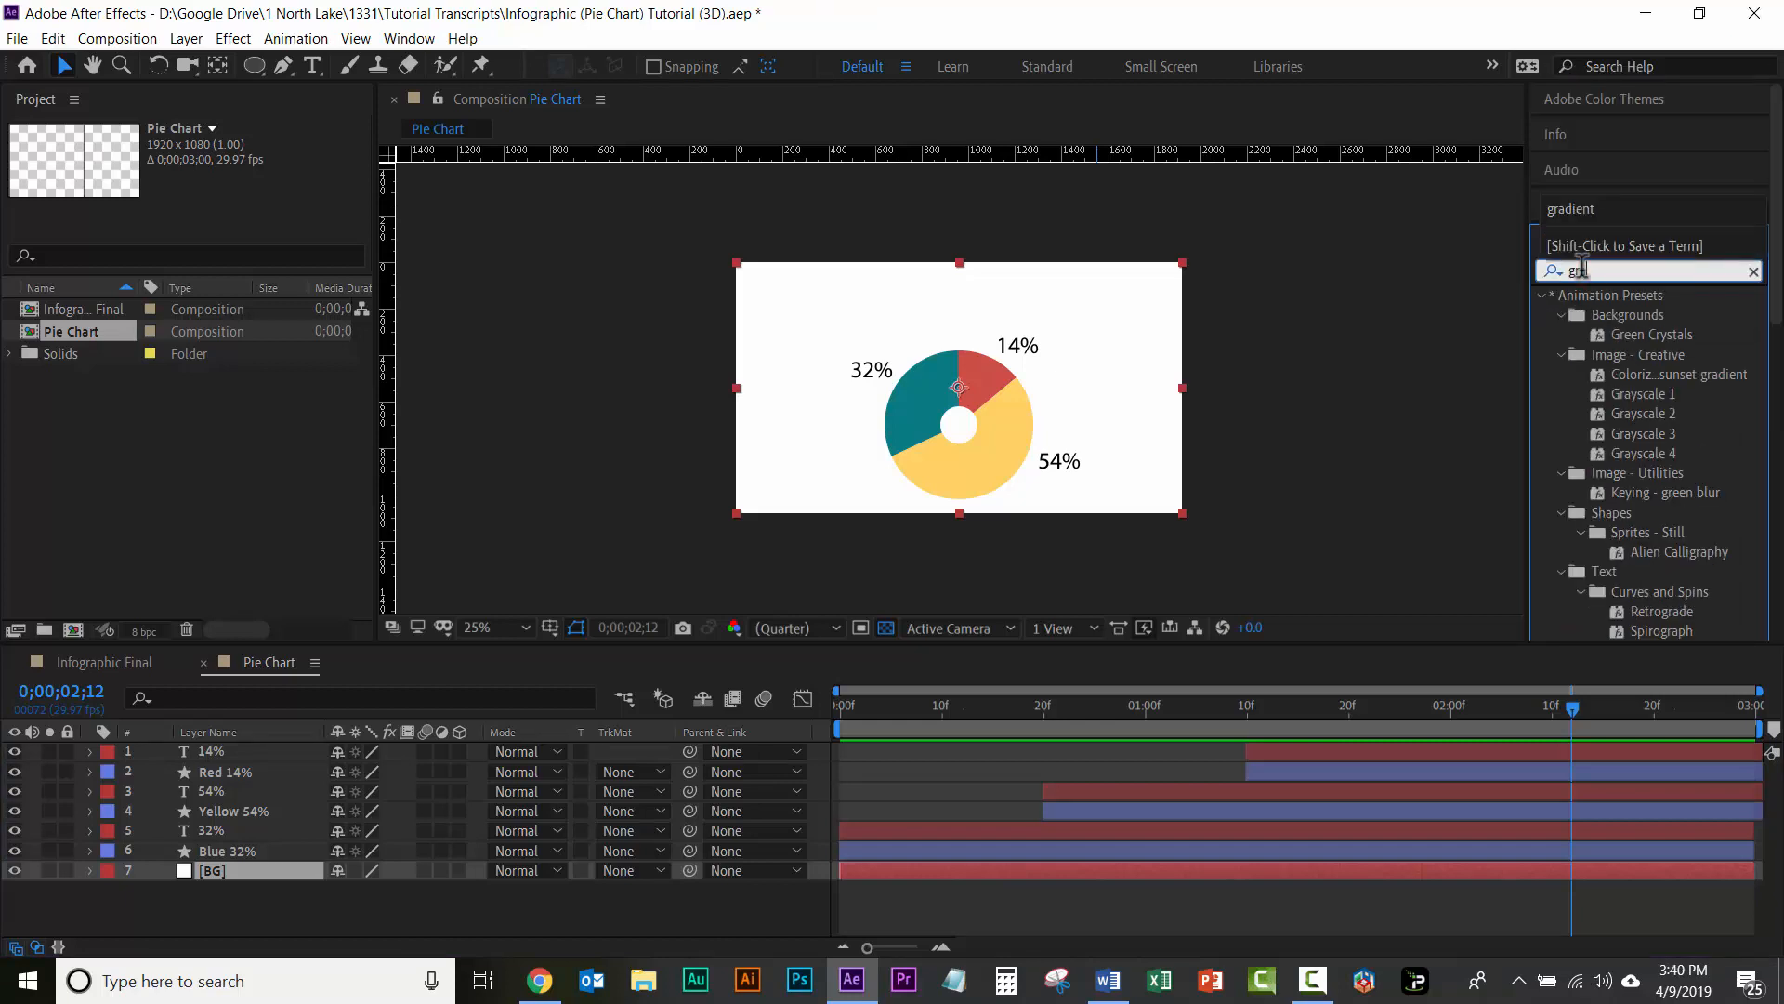
text(adient ramp)
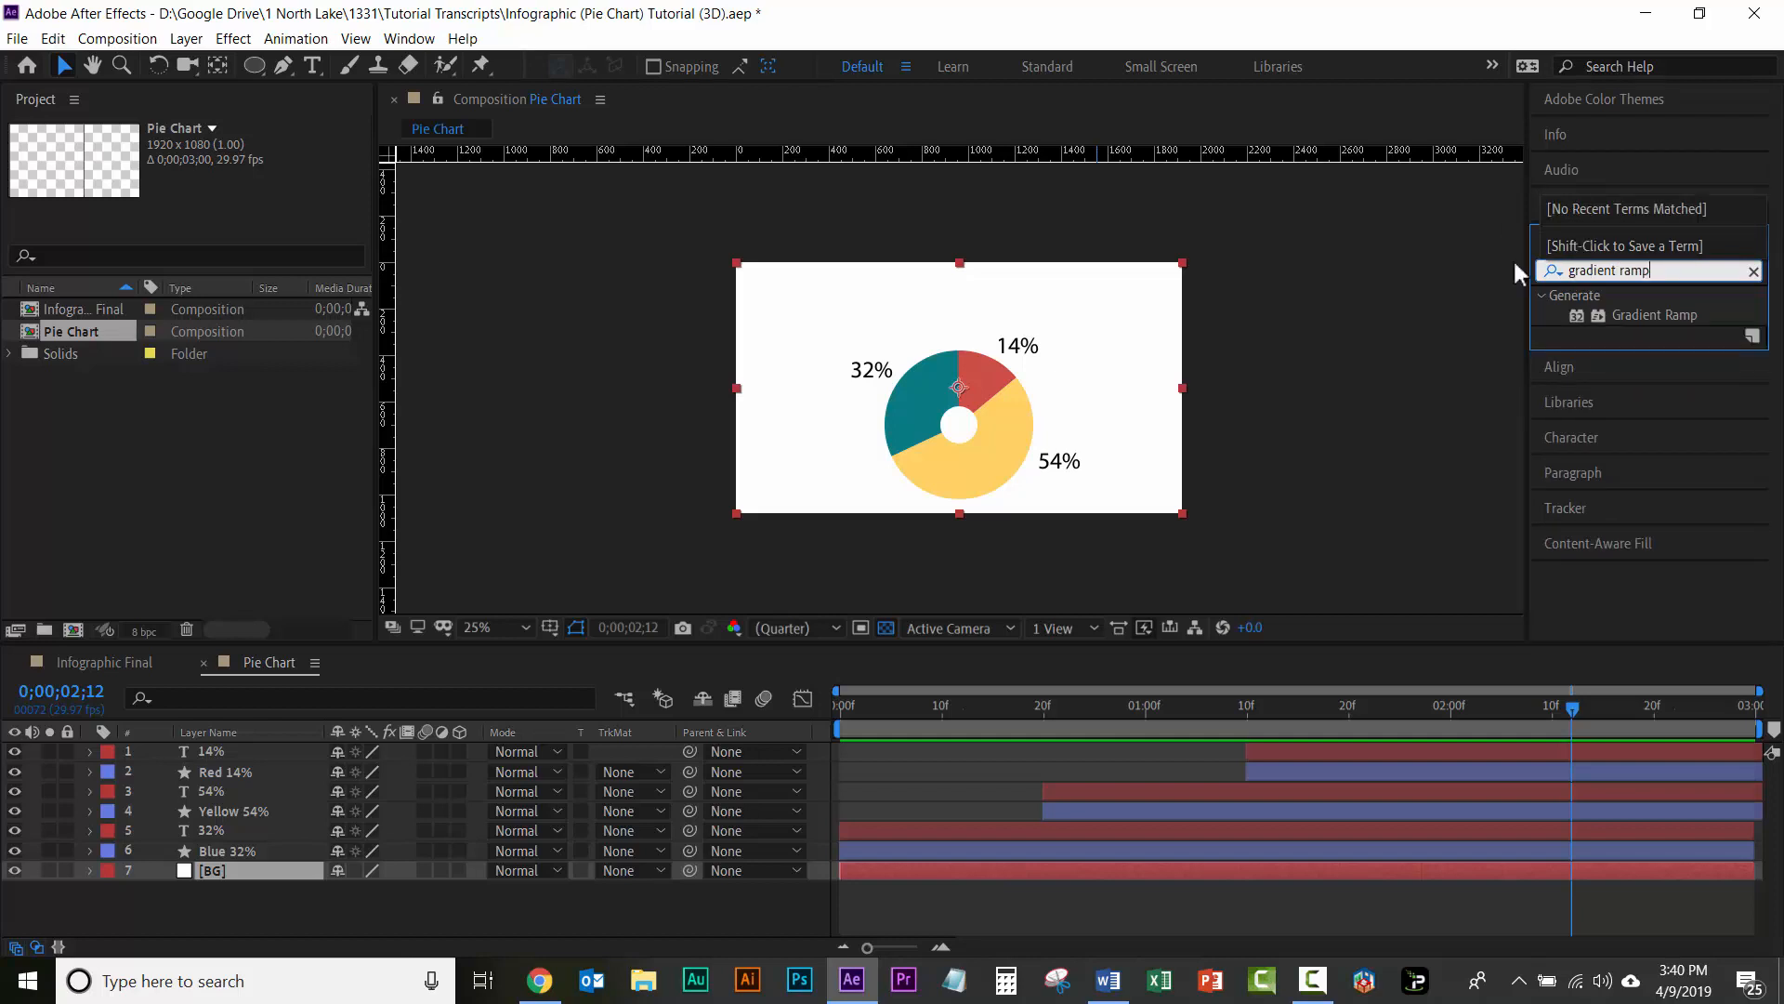
click(1649, 316)
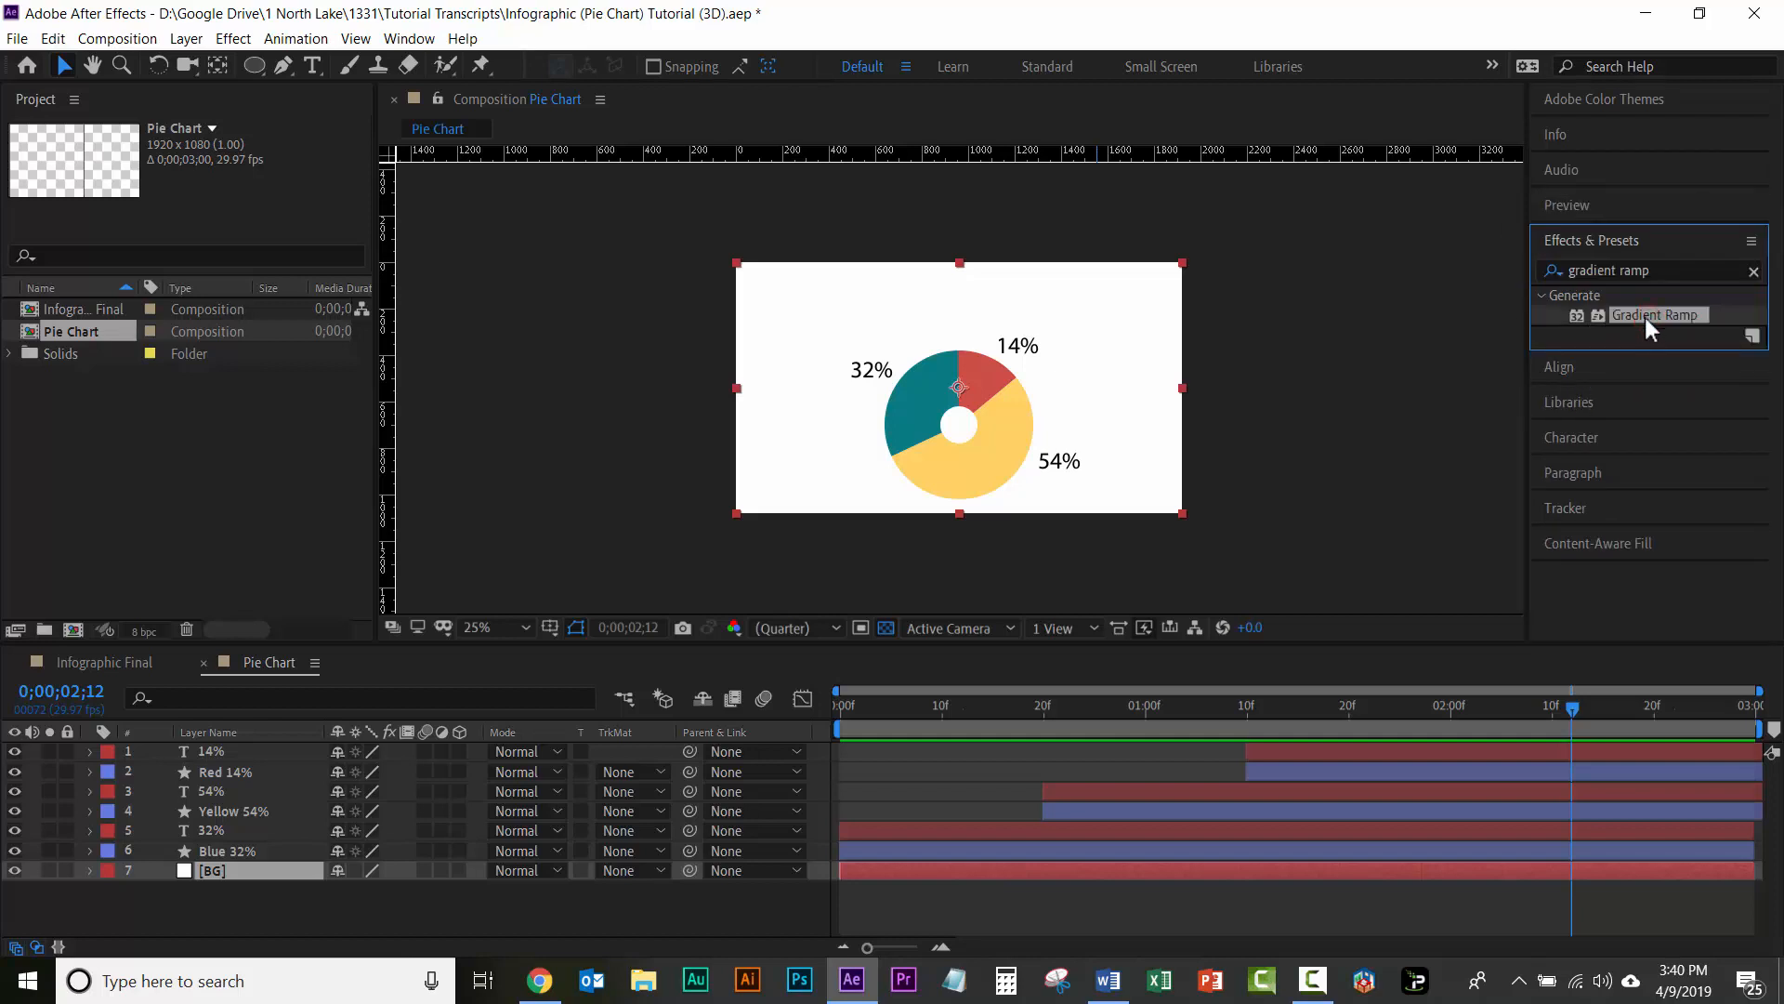
drag(1645, 316, 1165, 872)
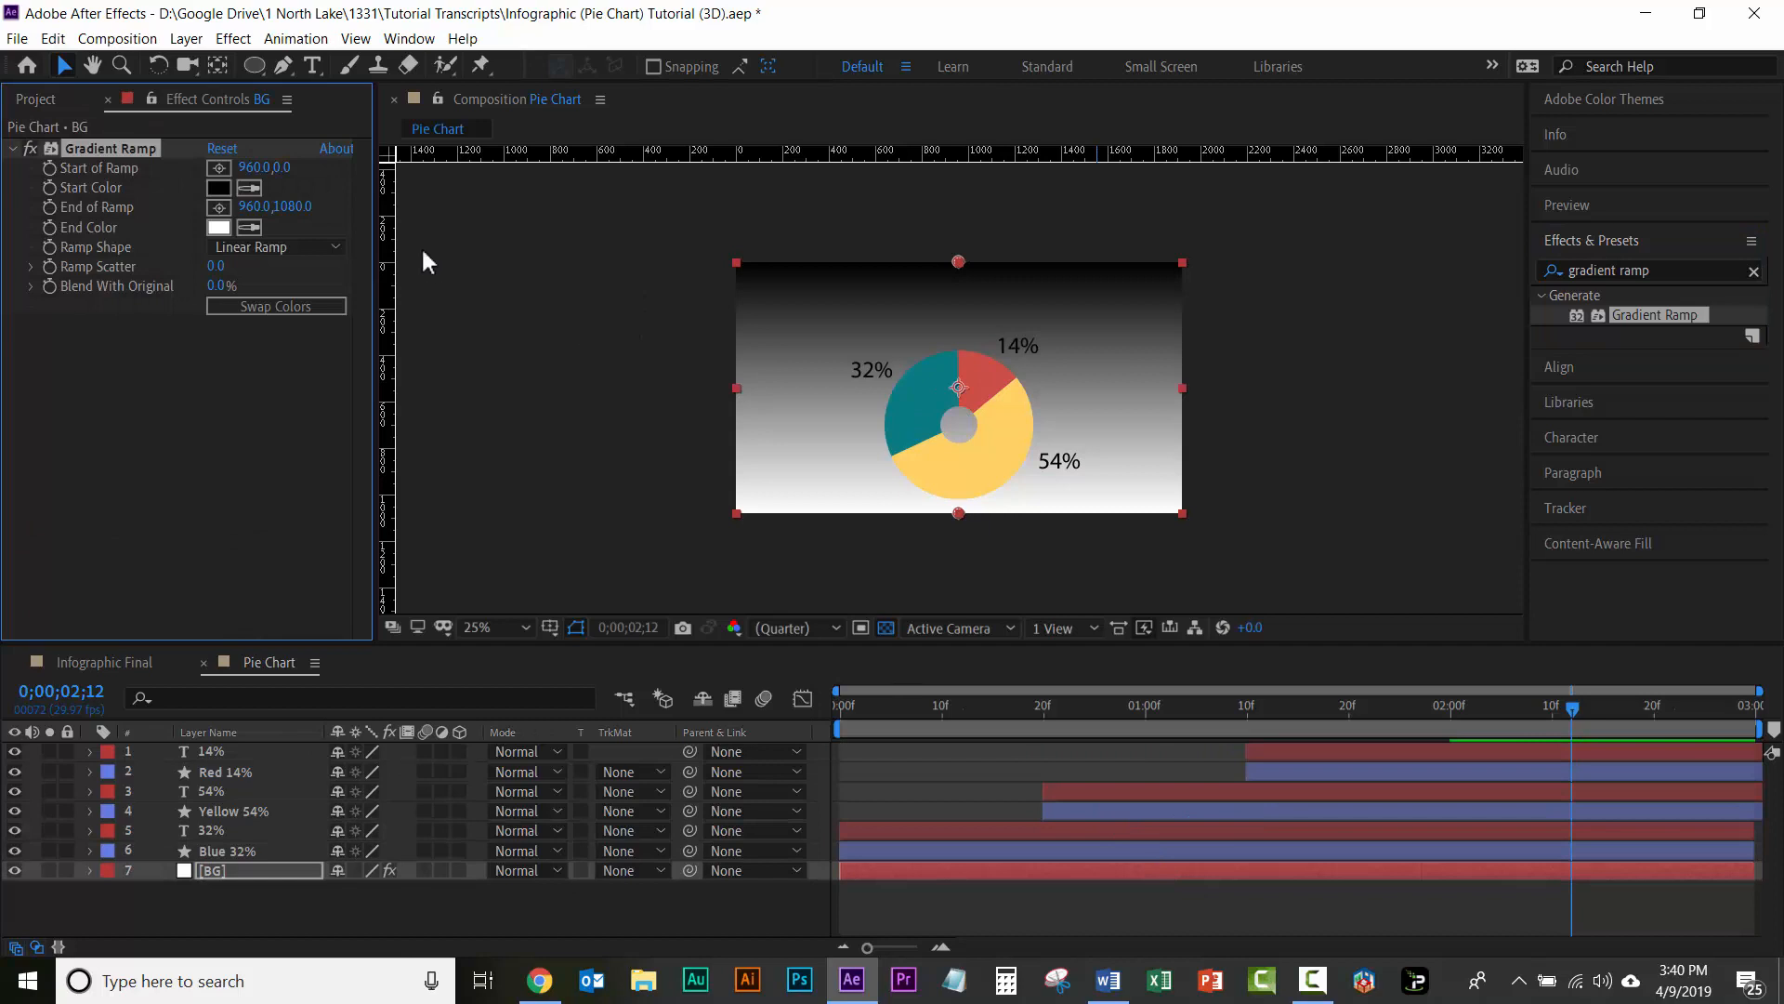
Step: Set the BG gradient's Ramp Shape to Radial Ramp and swap its start and end colors
click(336, 250)
click(287, 292)
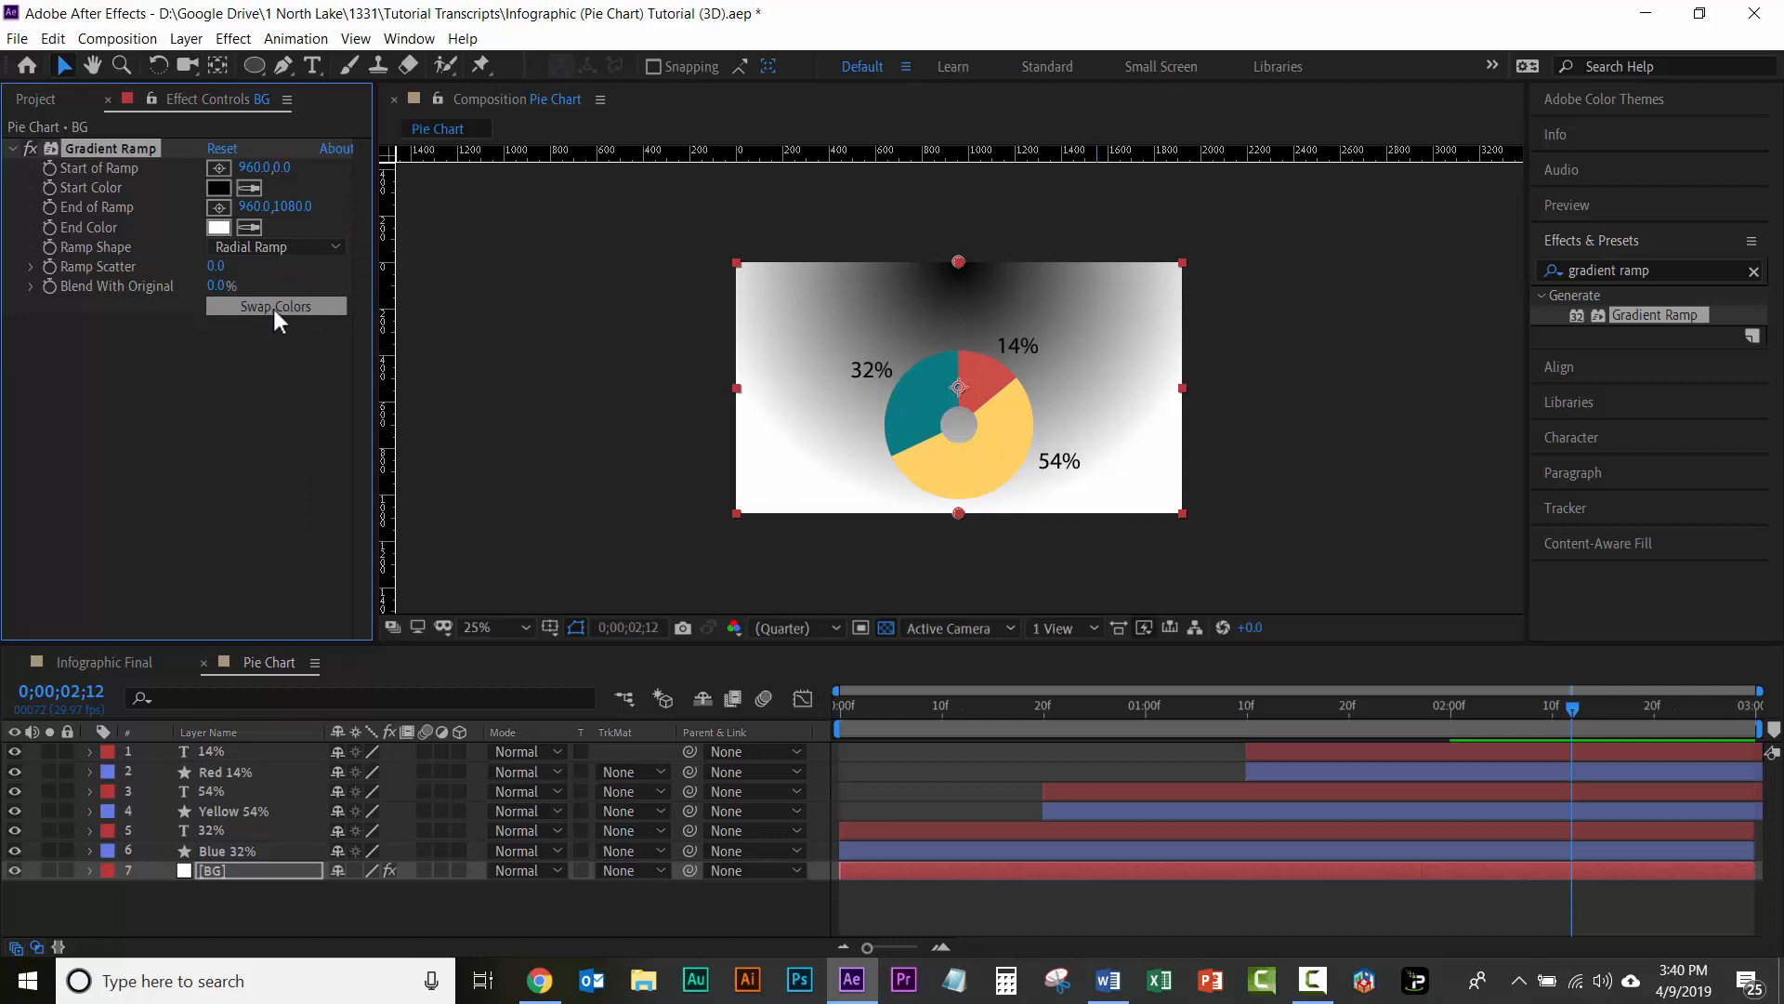
click(274, 307)
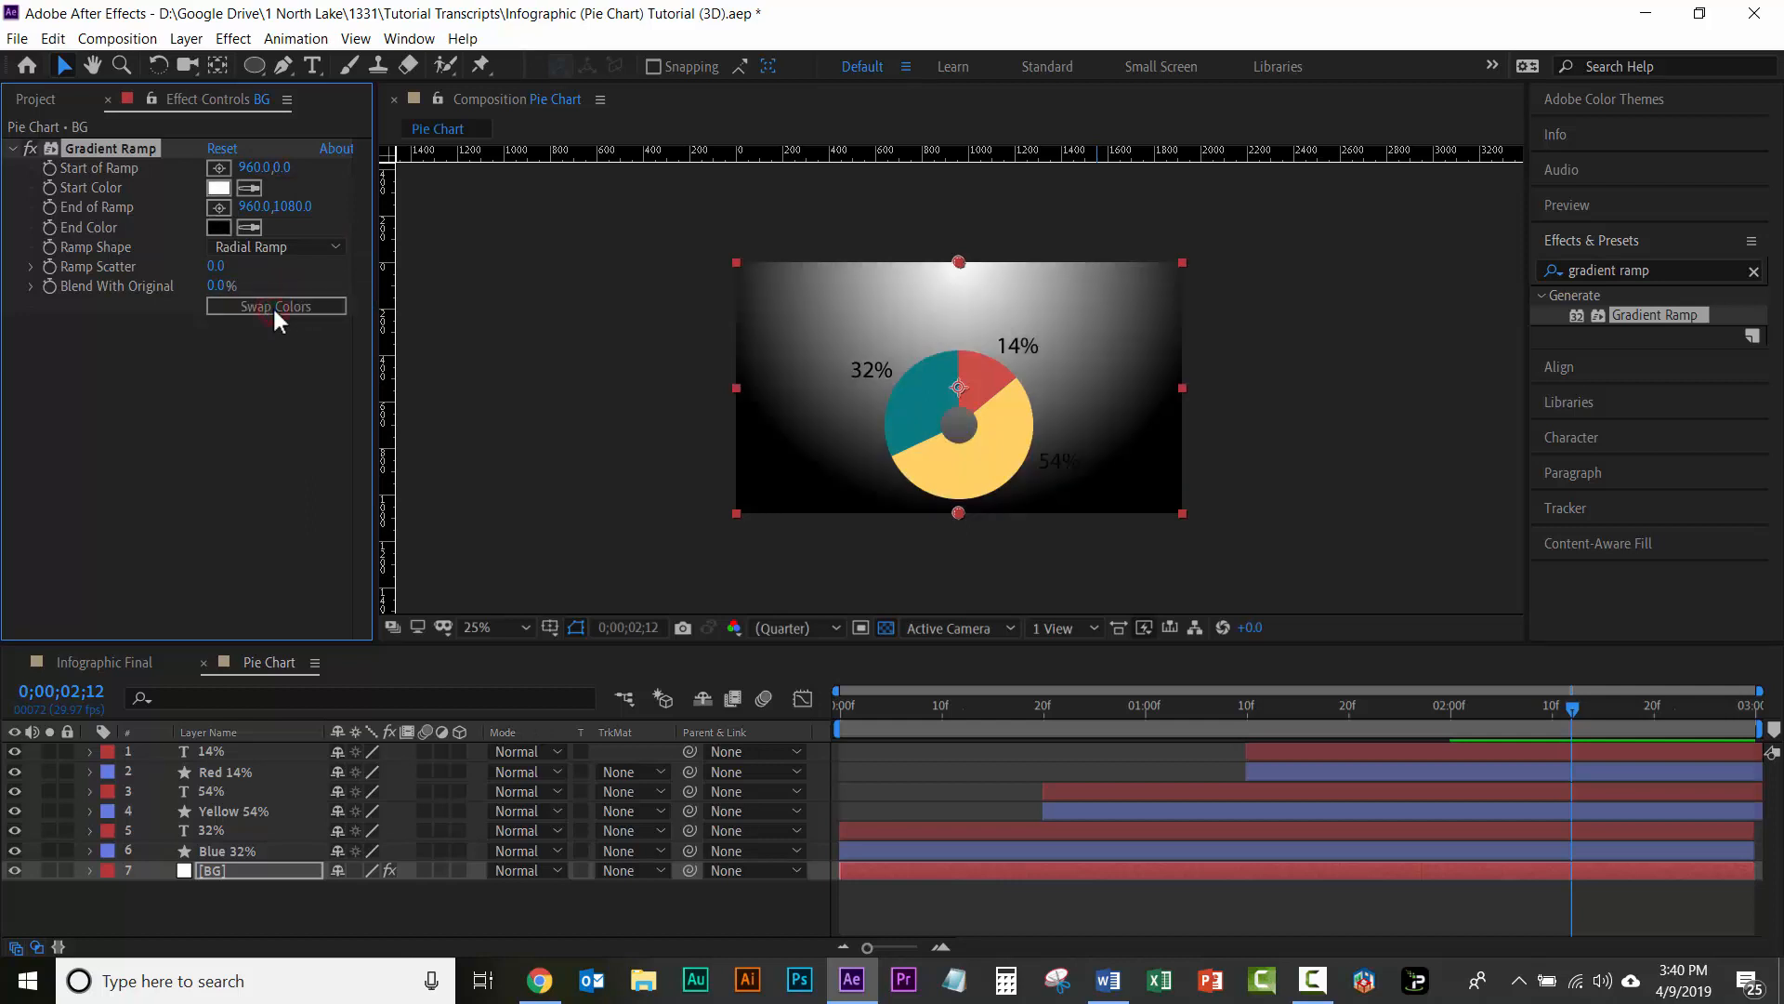
Step: Place the gradient's Start of Ramp at the pie chart's centre, about 956, 692, and set the End Color brightness to 70%
click(217, 170)
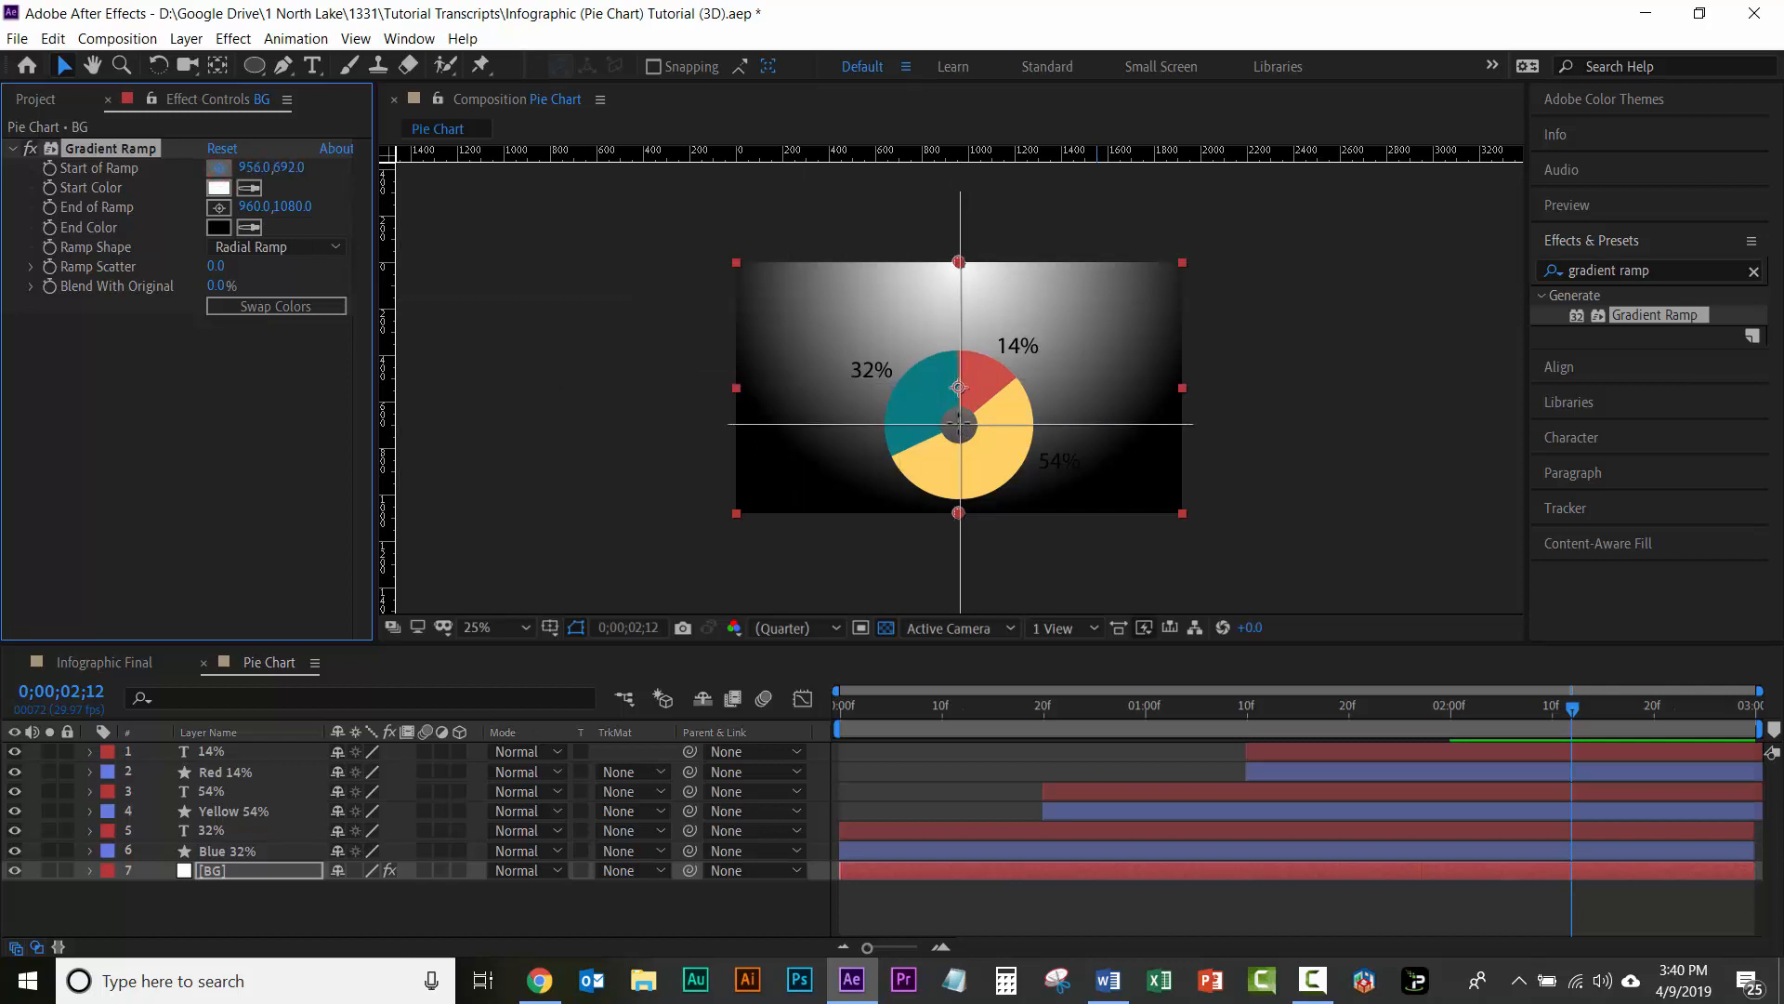
click(959, 424)
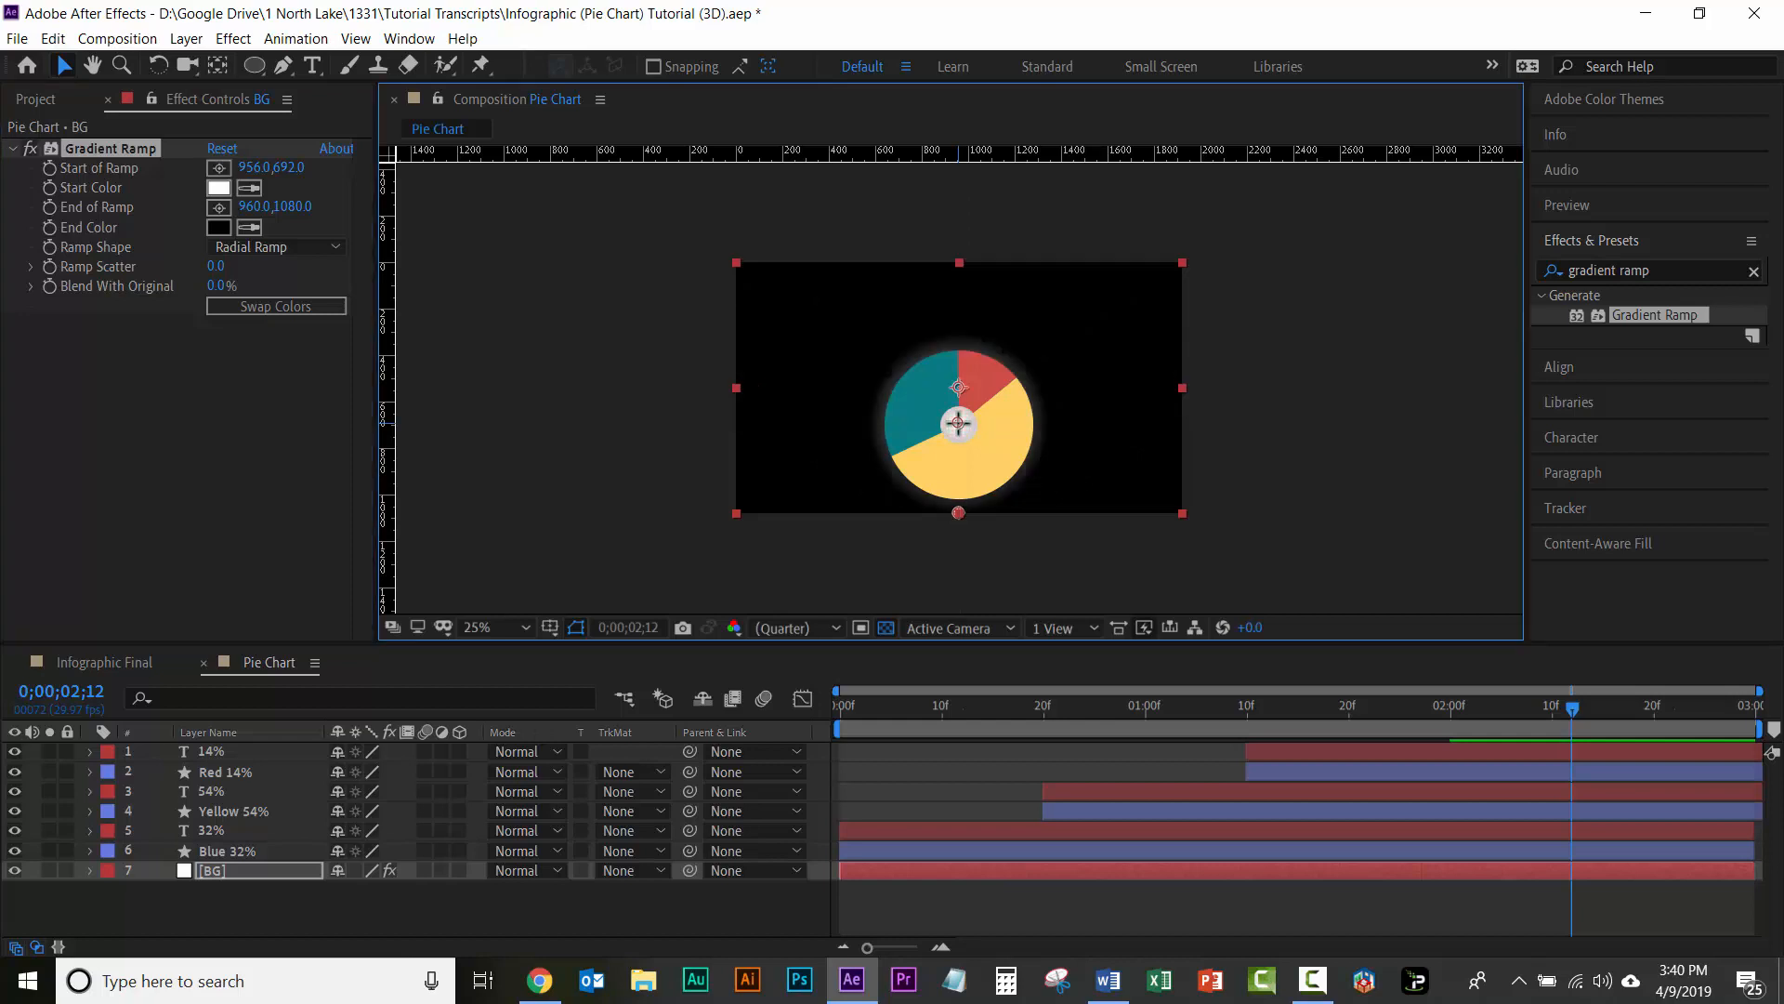
click(218, 230)
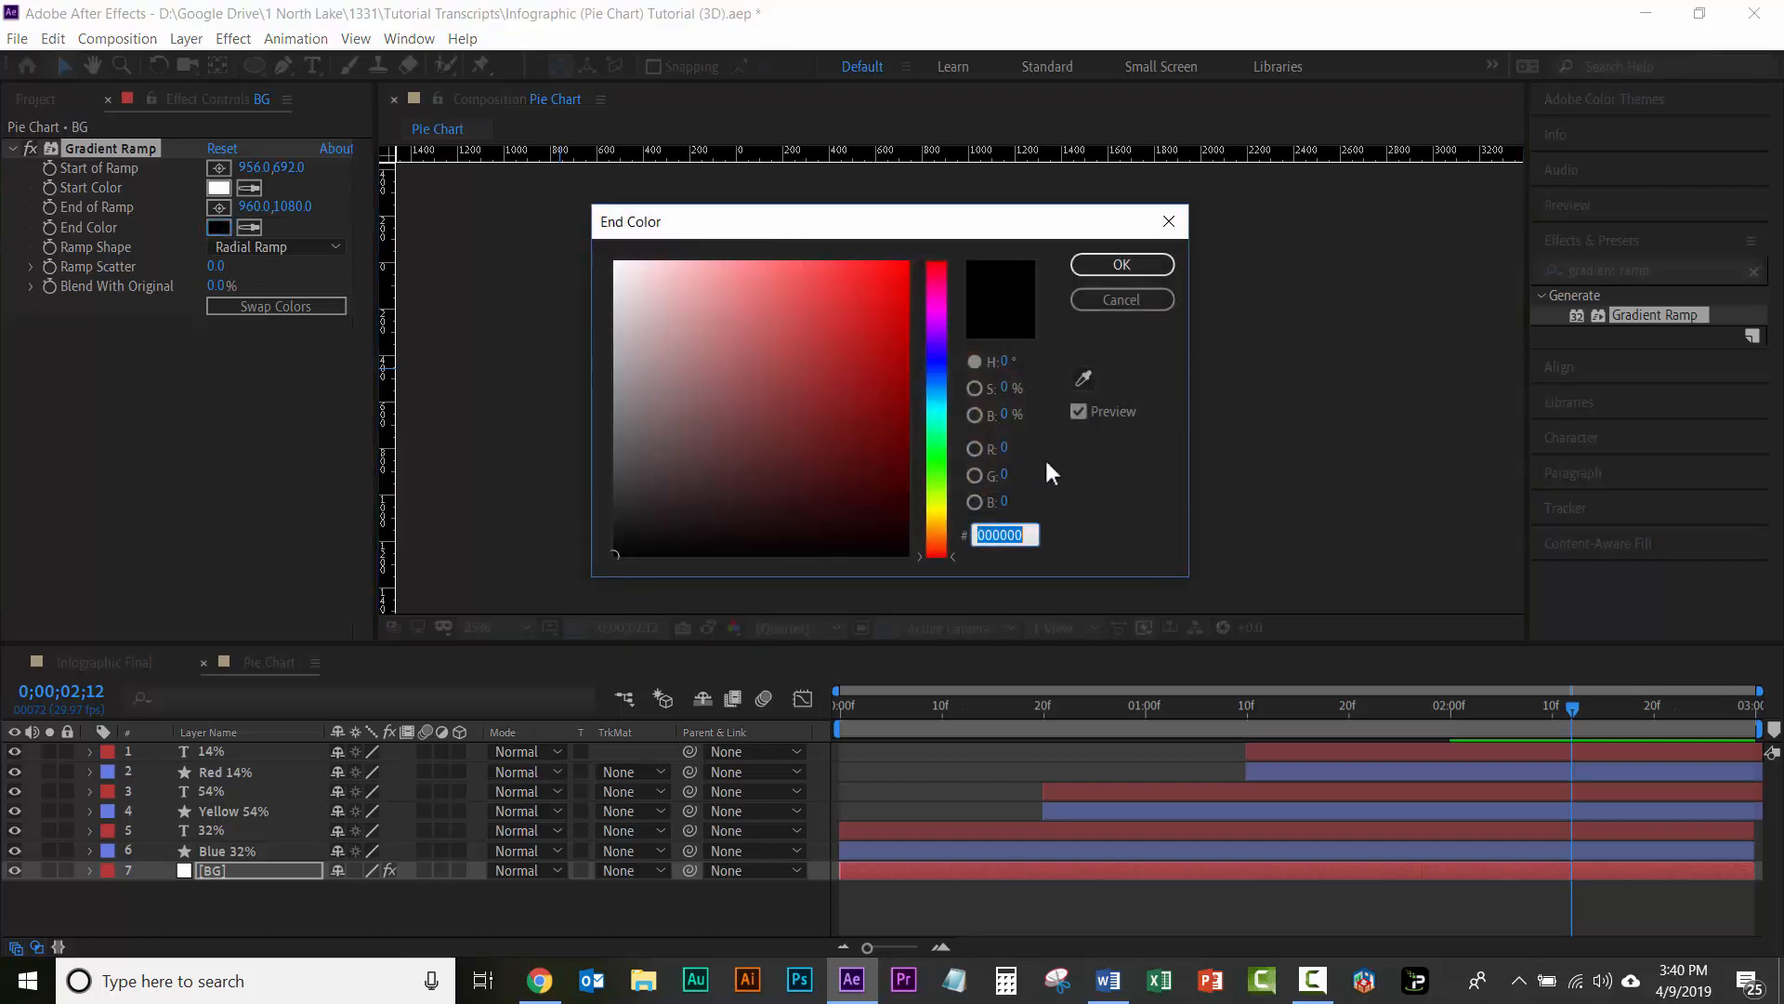
click(1005, 415)
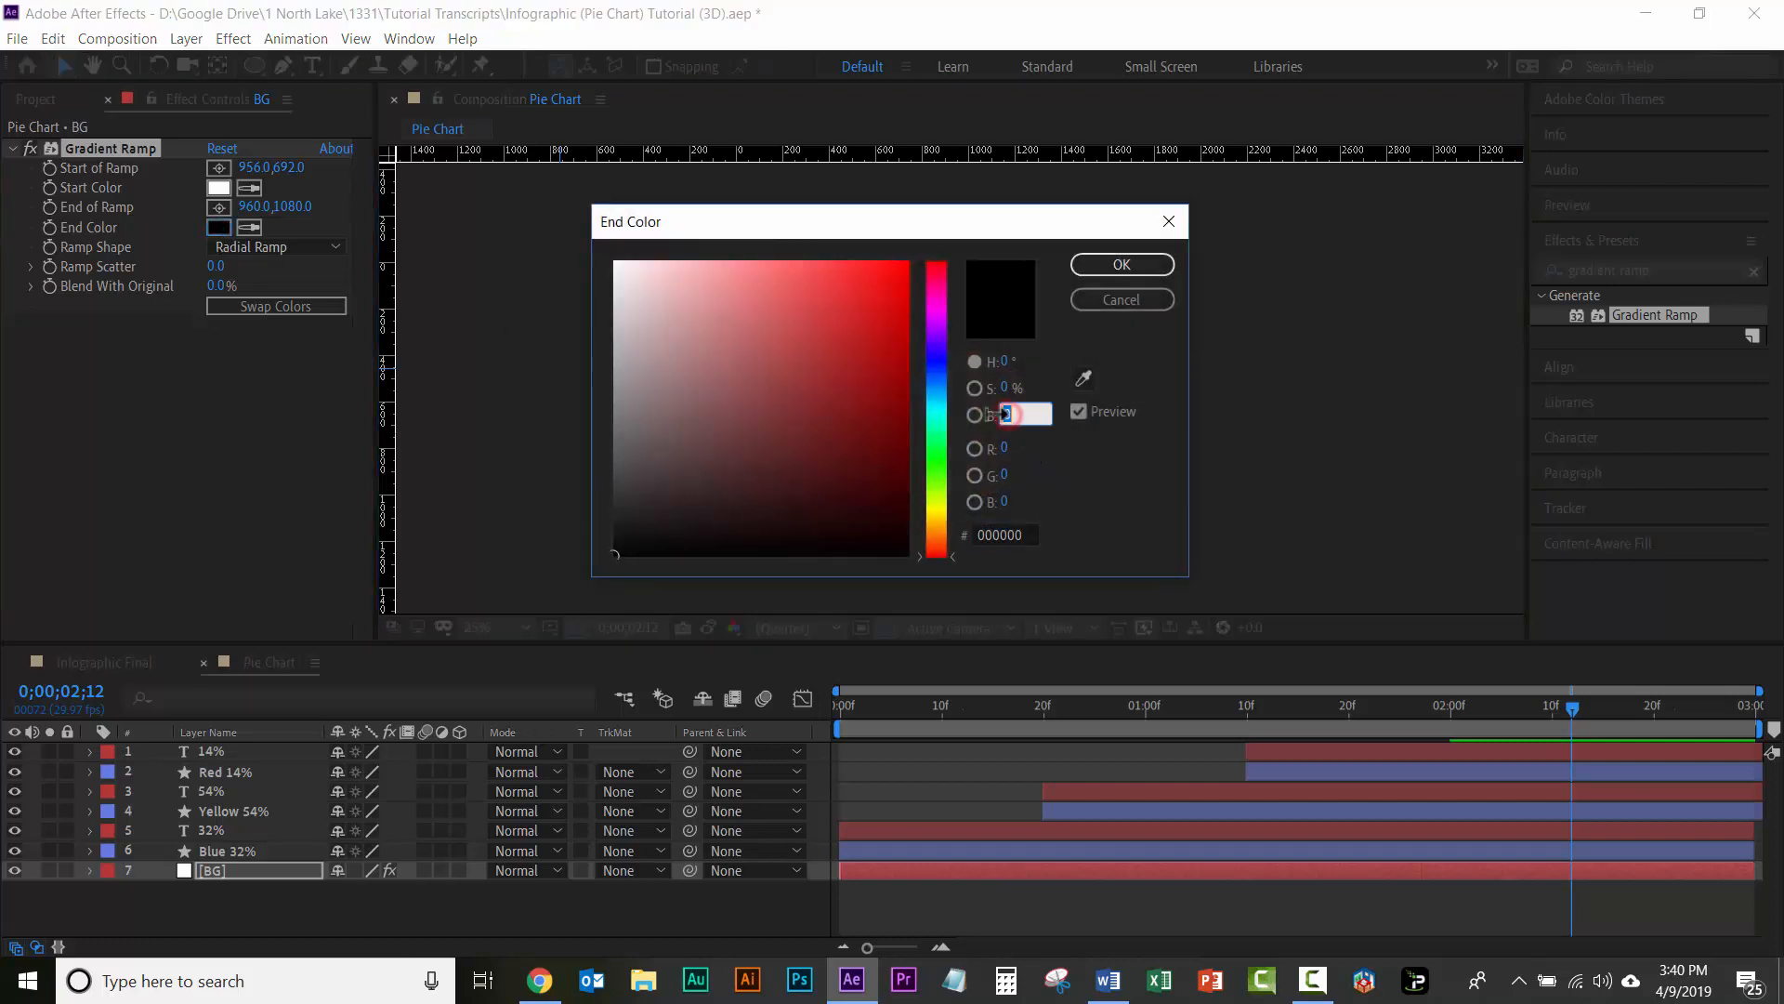
text(70)
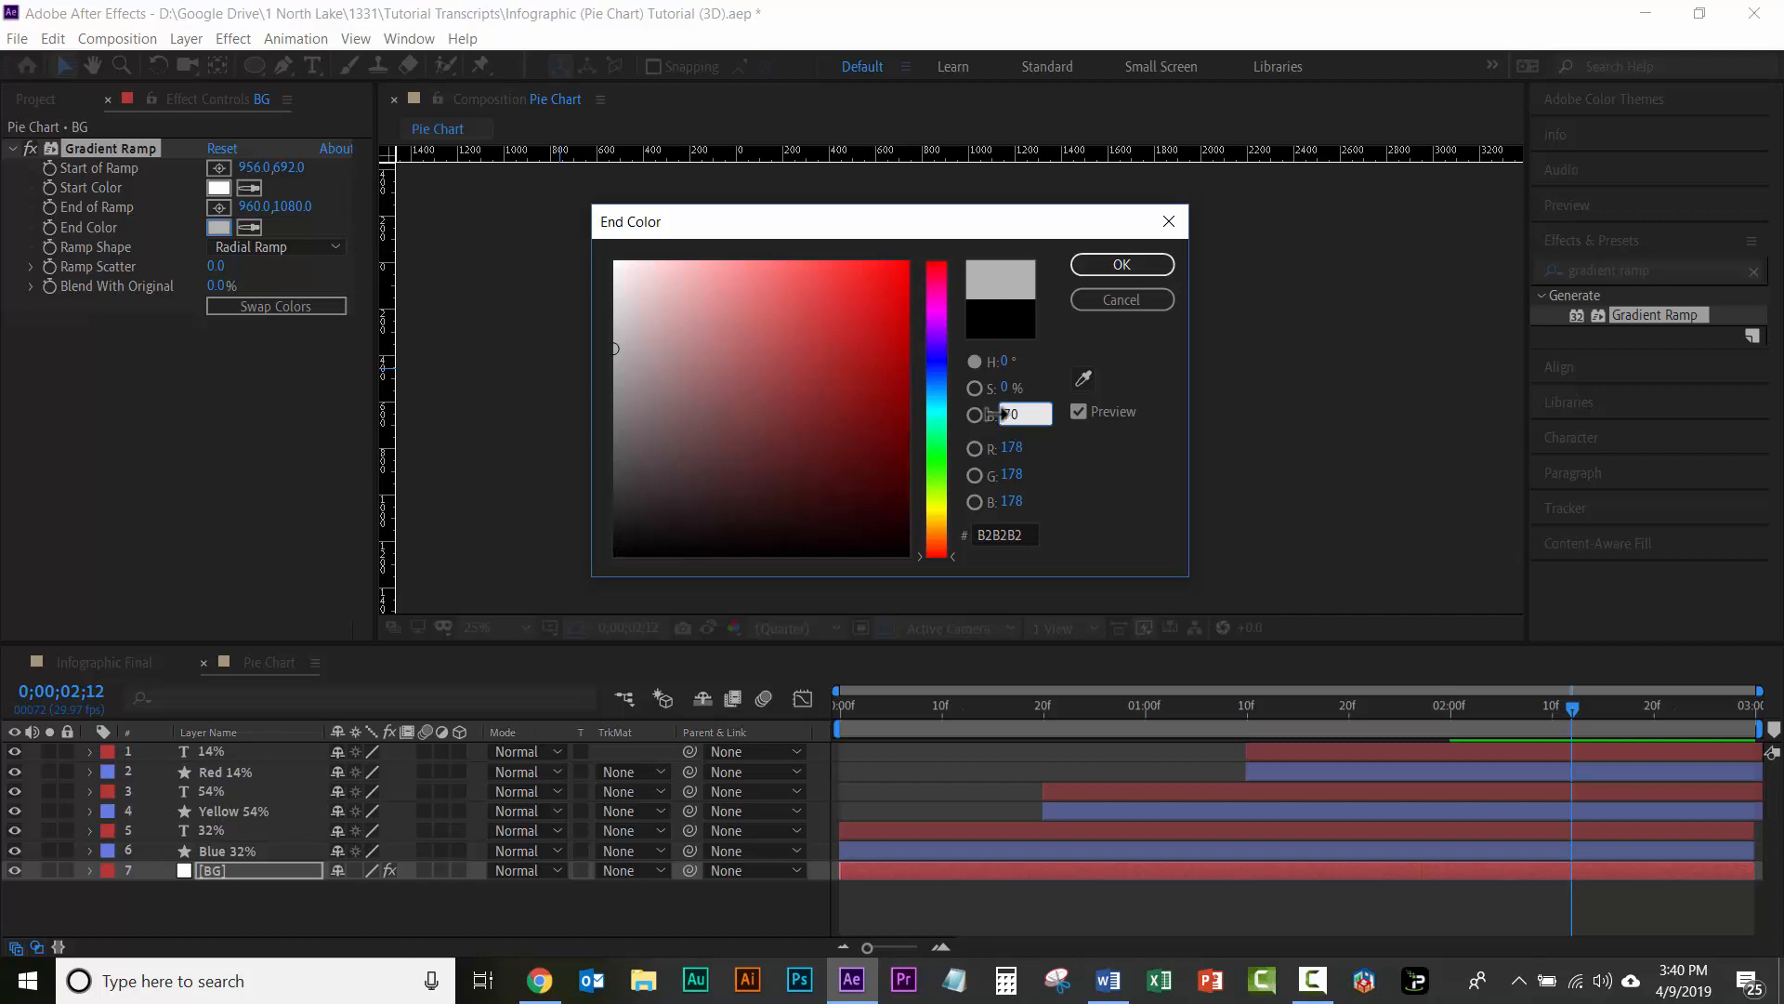
click(1124, 265)
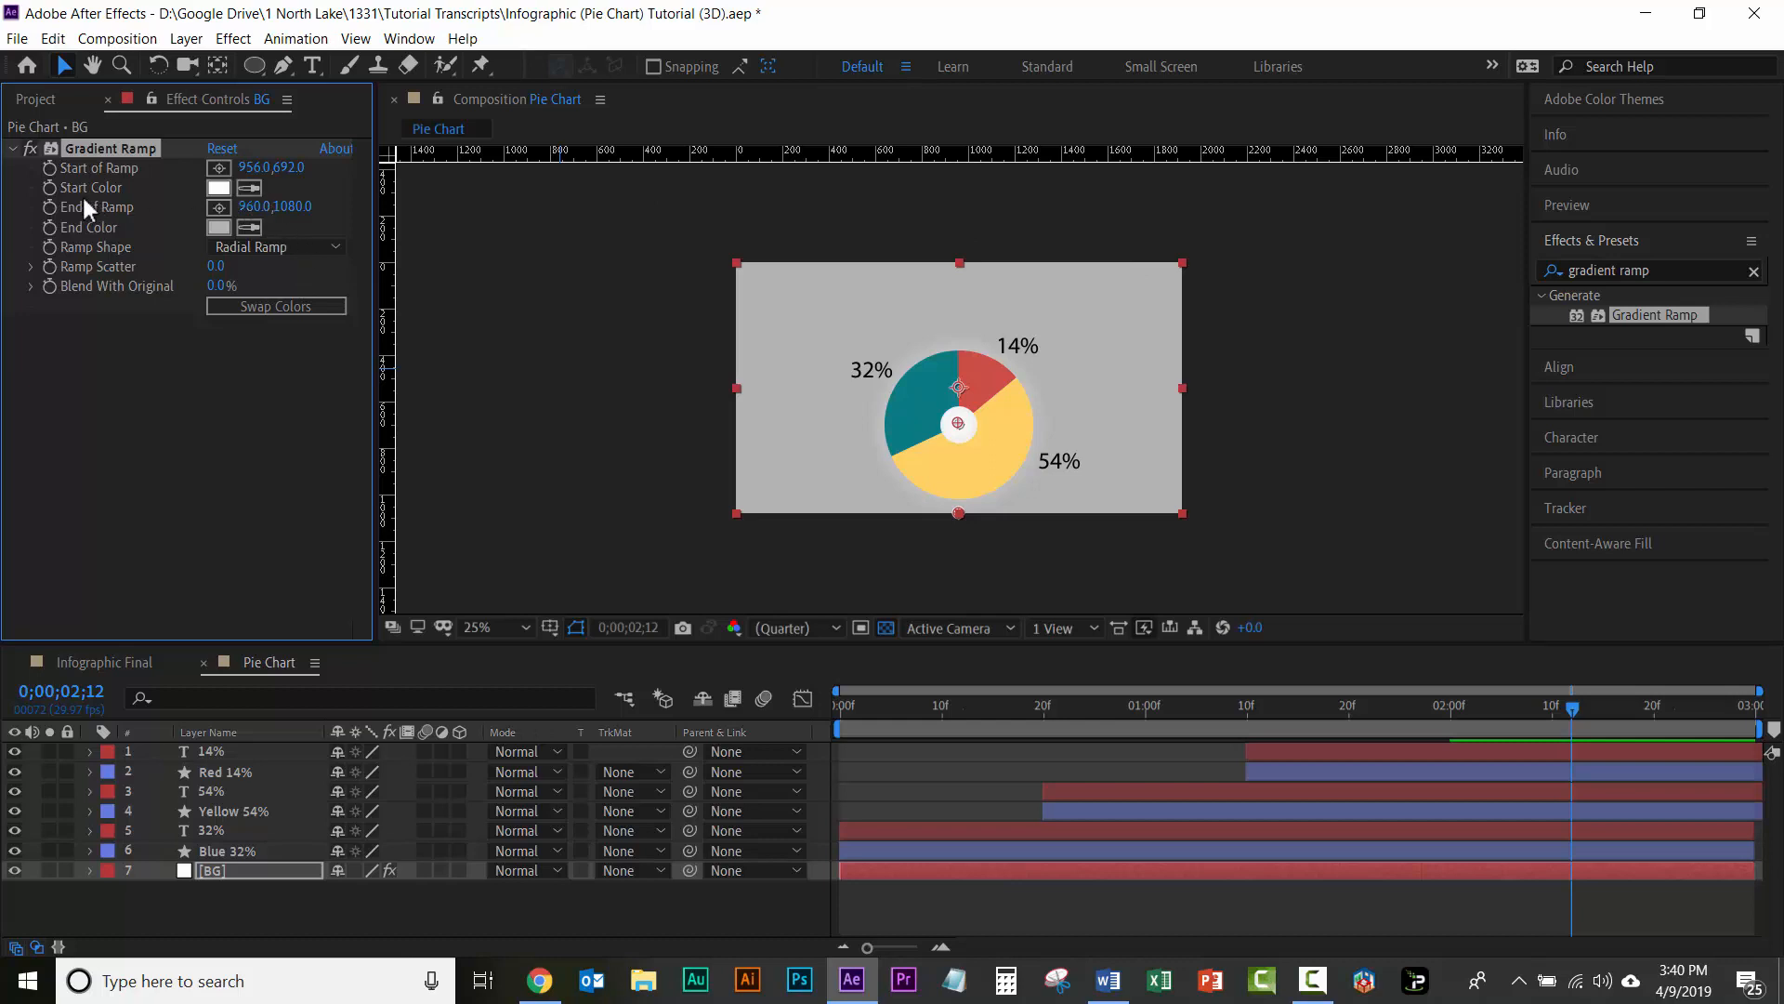
Step: Place the gradient's End of Ramp near the background's left edge, level with the pie's centre, at about 156, 704
click(221, 207)
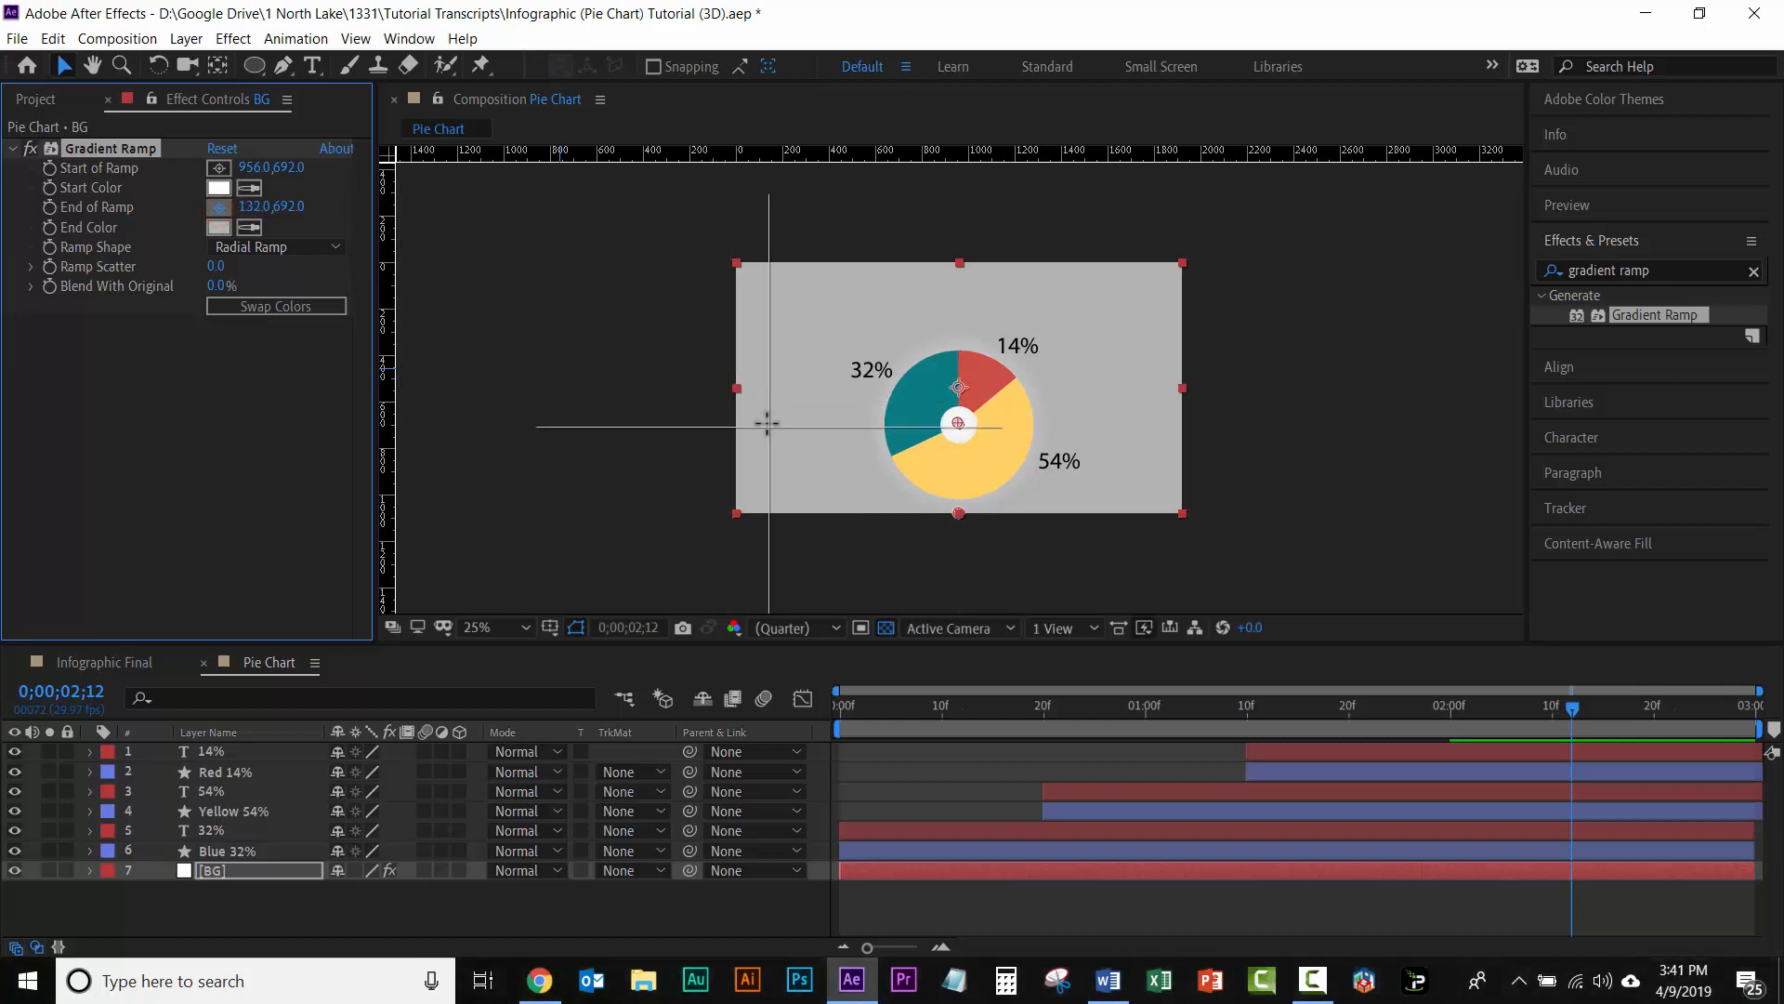
click(767, 423)
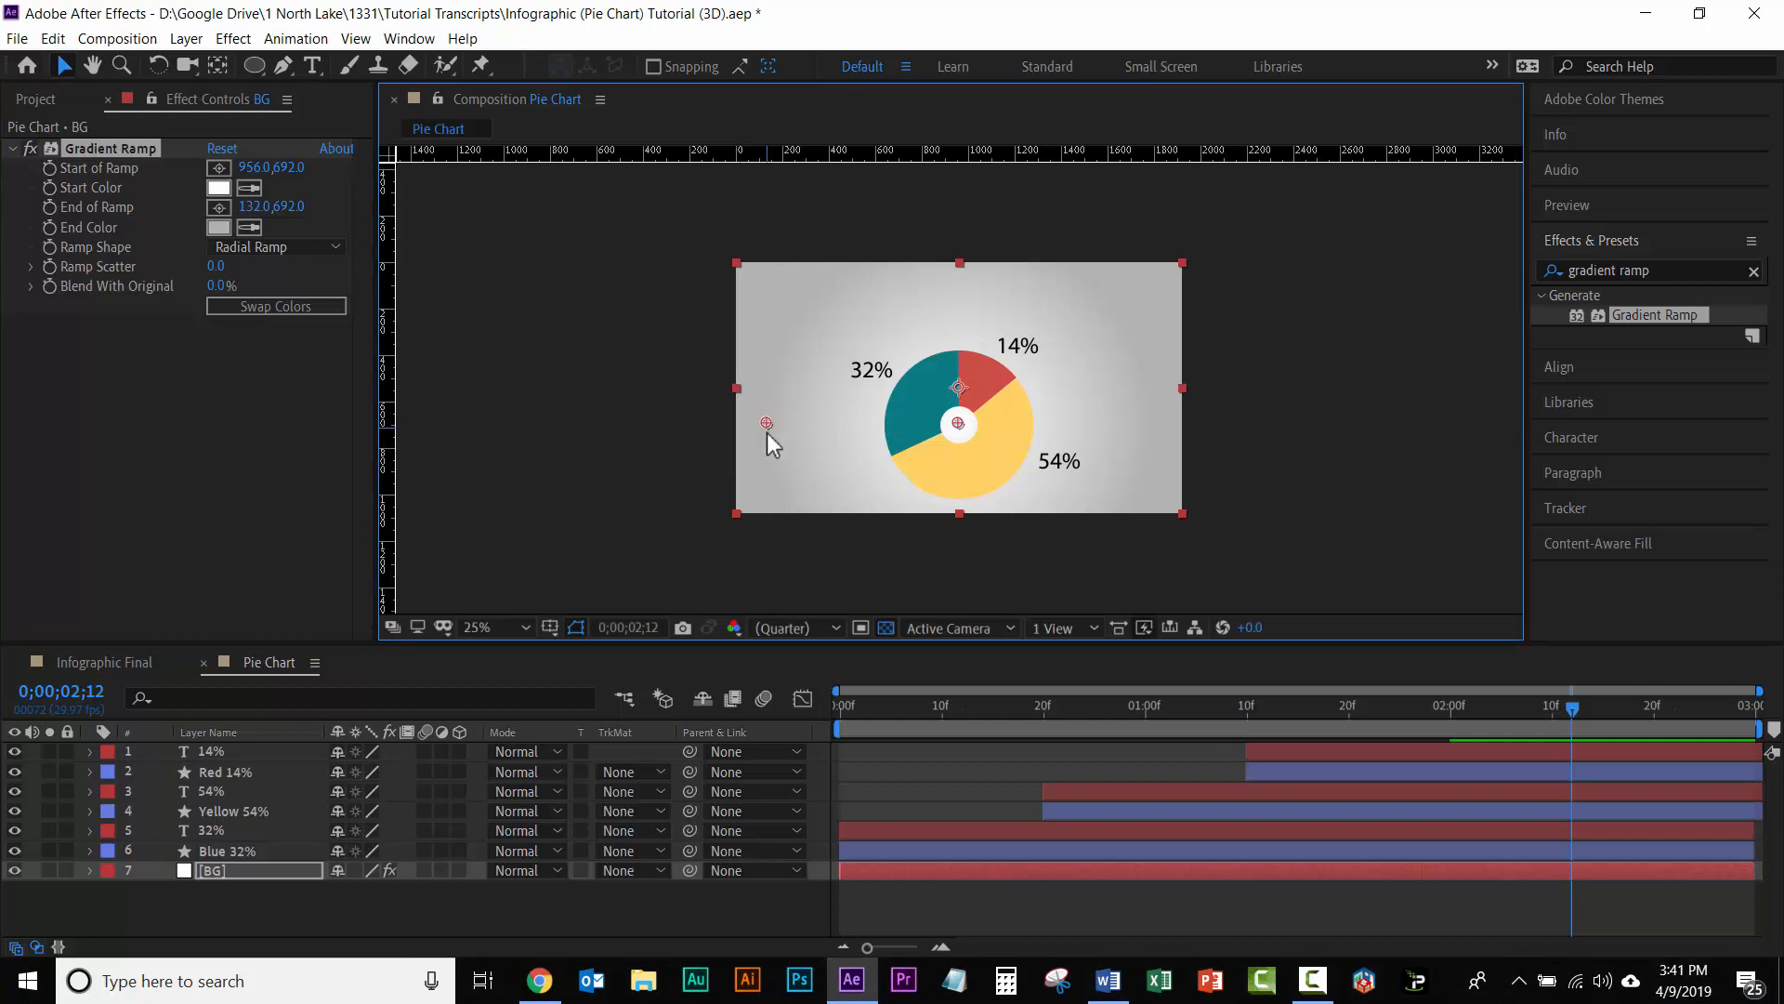
mouse_move(767, 422)
mouse_down()
mouse_move(760, 273)
mouse_move(840, 414)
mouse_move(773, 424)
mouse_up()
Step: Create a new two-node camera named Camera 1 with the 50mm preset
click(185, 38)
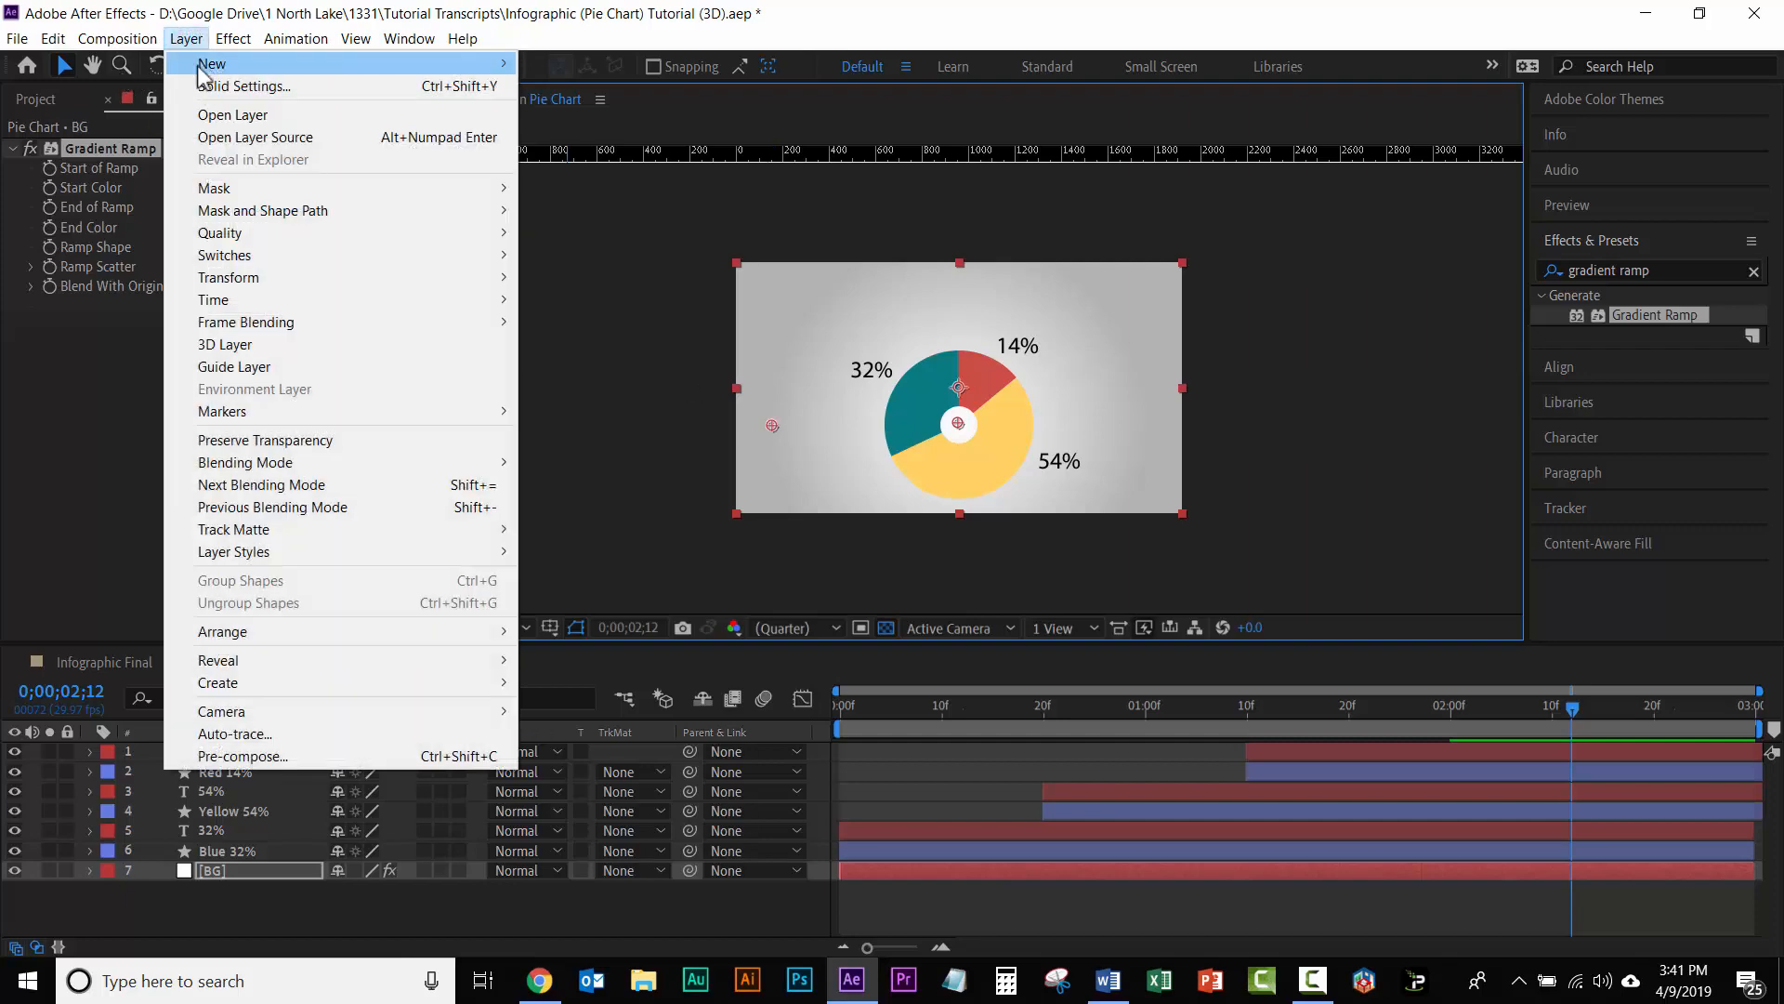
mouse_move(227, 69)
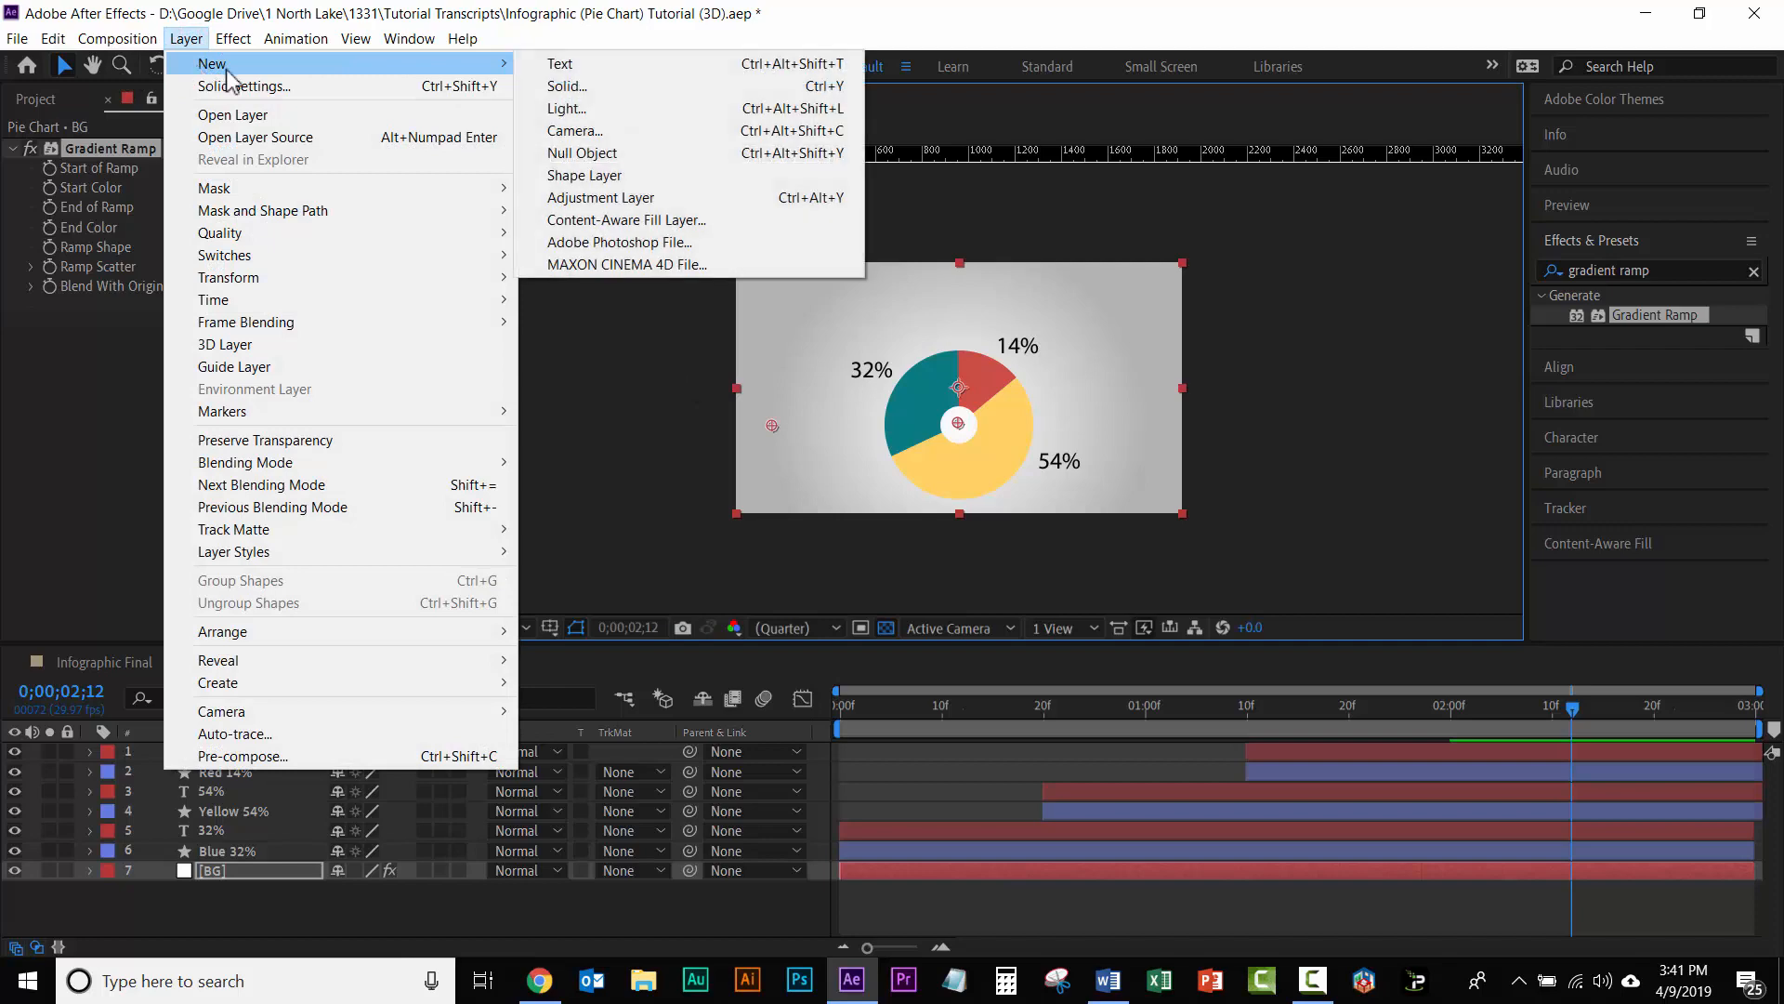
click(599, 131)
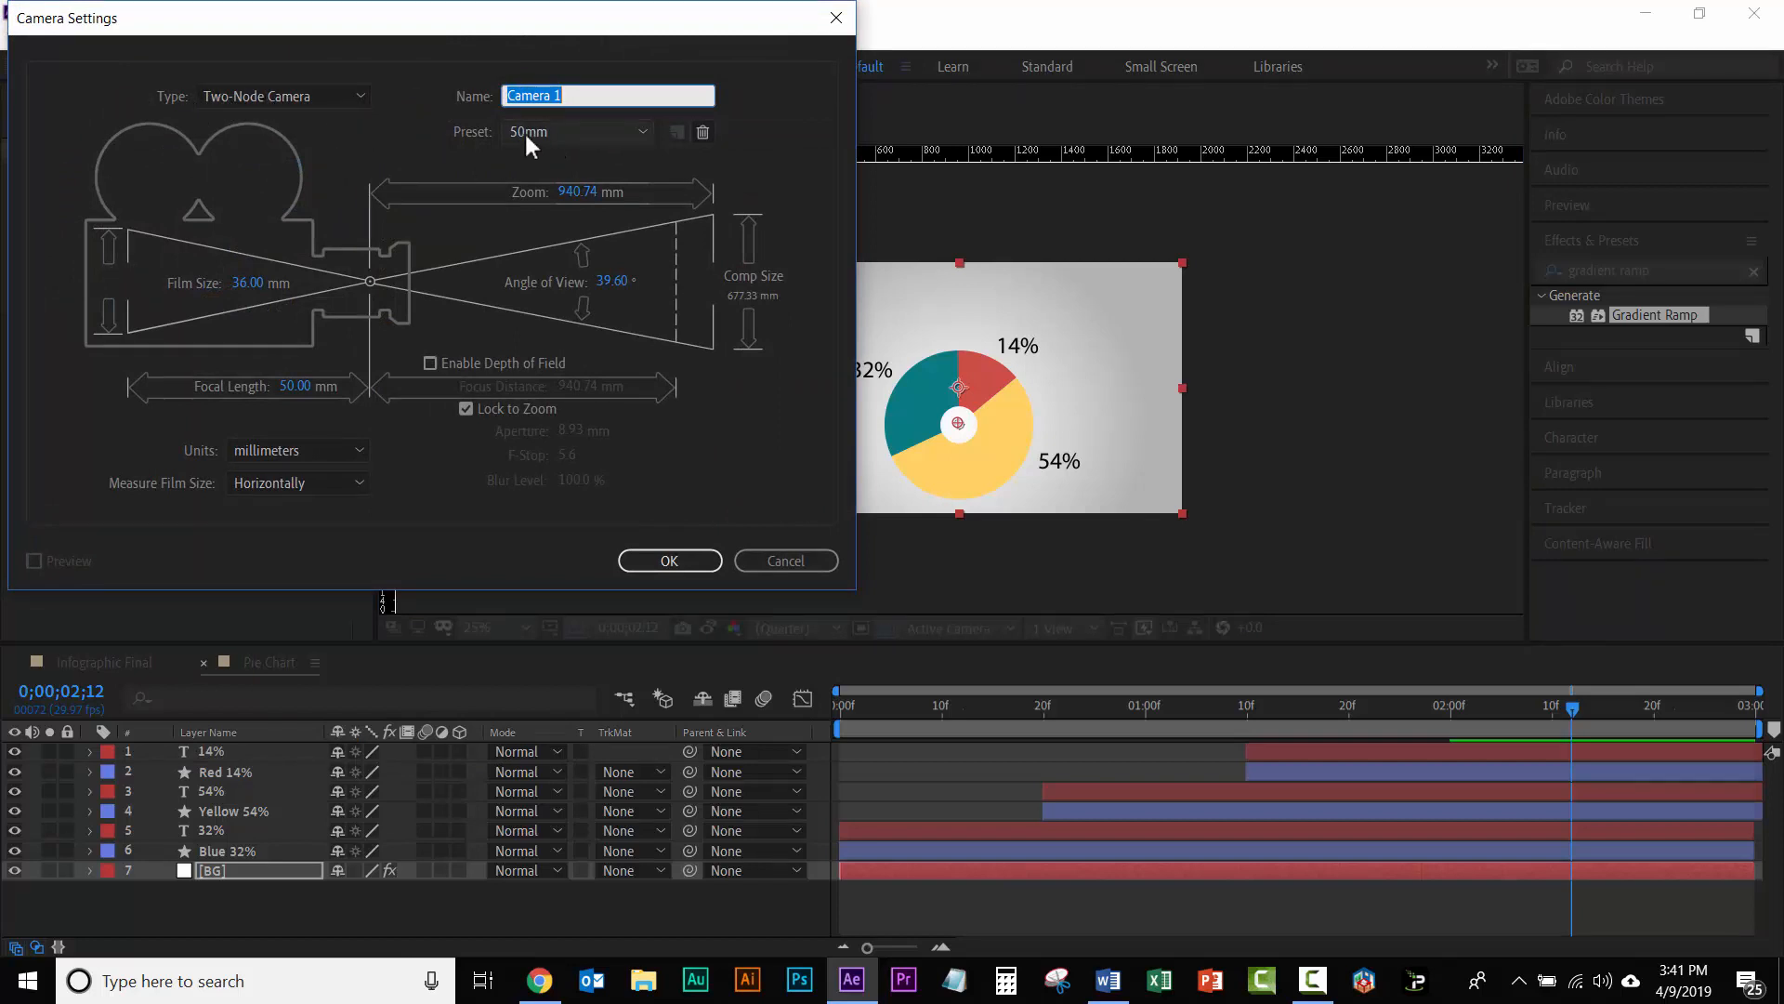
click(643, 131)
click(643, 130)
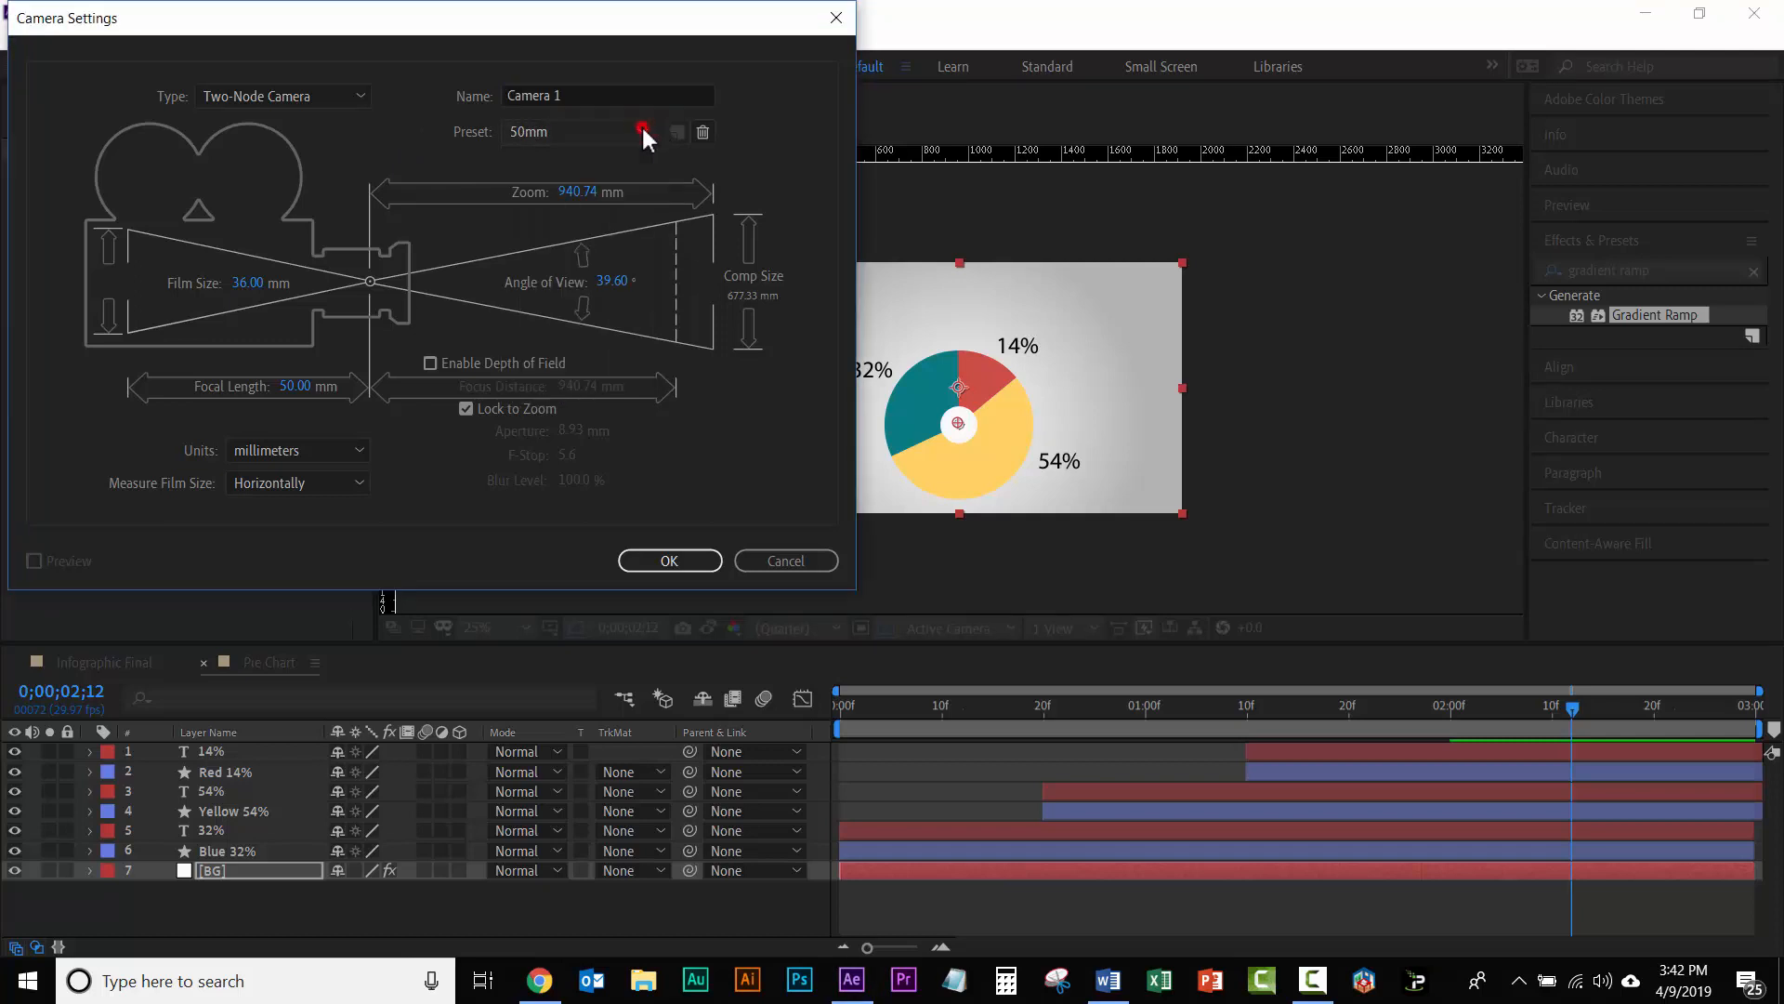
click(669, 560)
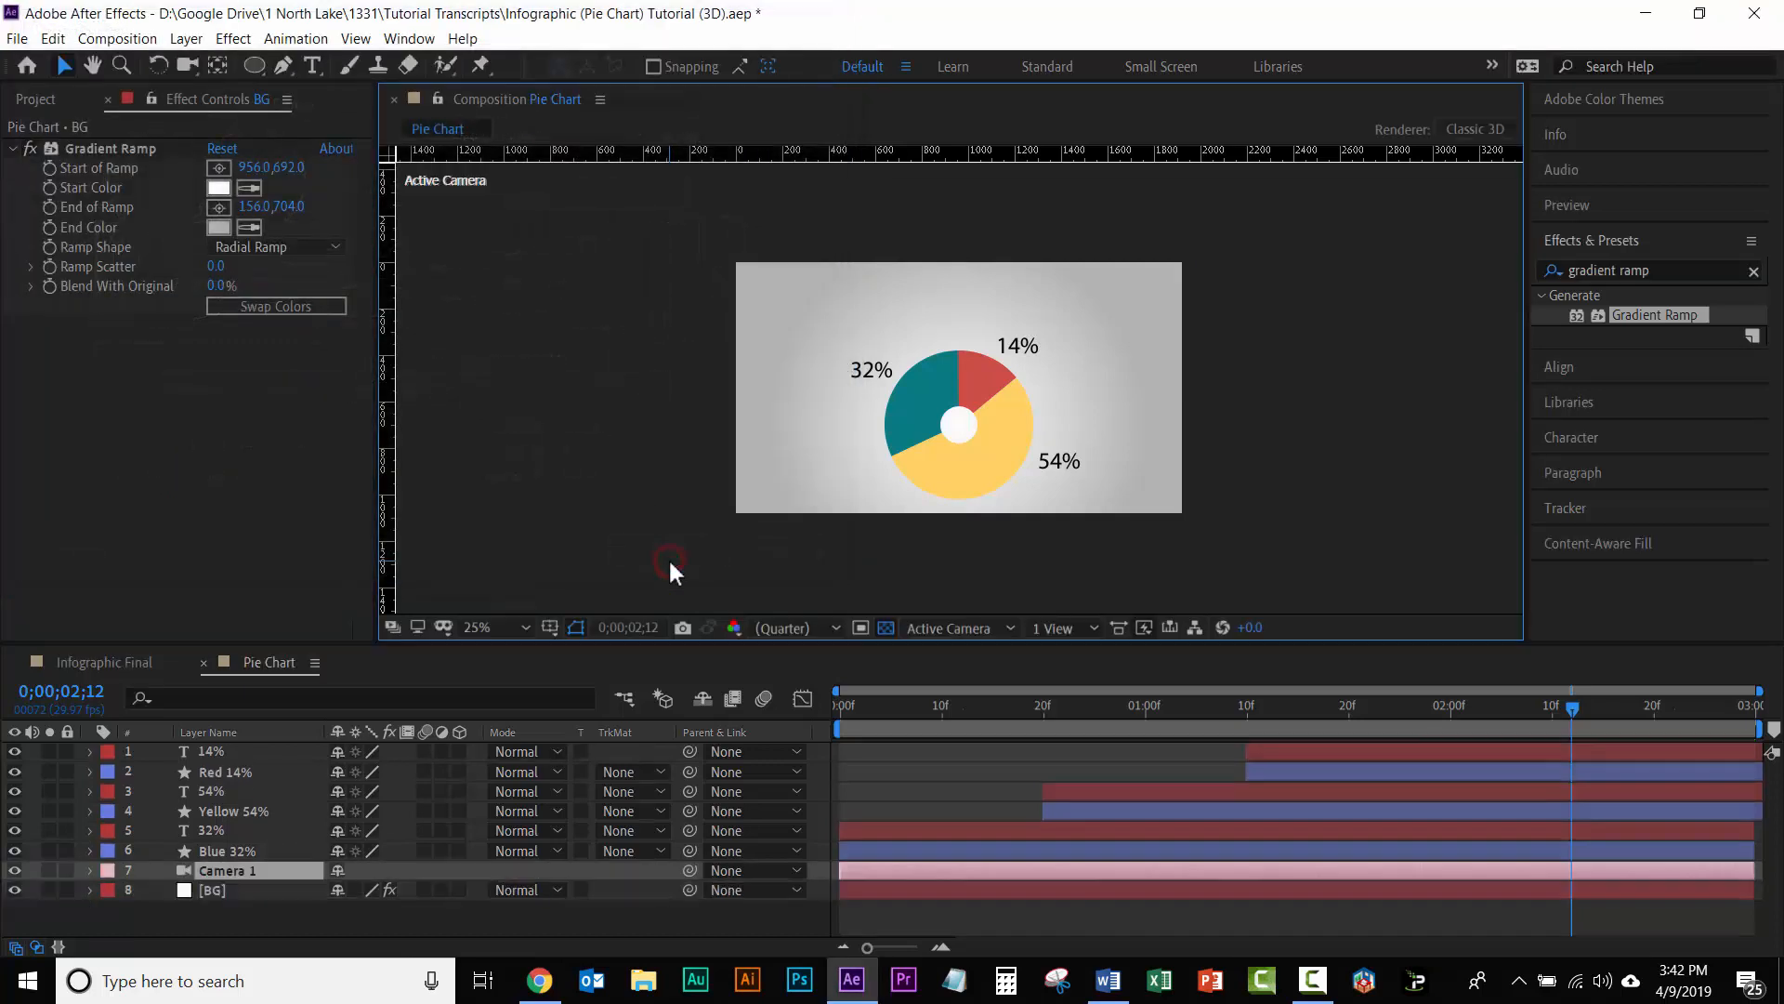
Step: Make the Red 14%, Yellow 54% and Blue 32% layers 3D, and move Camera 1 to the top of the layer stack
click(468, 771)
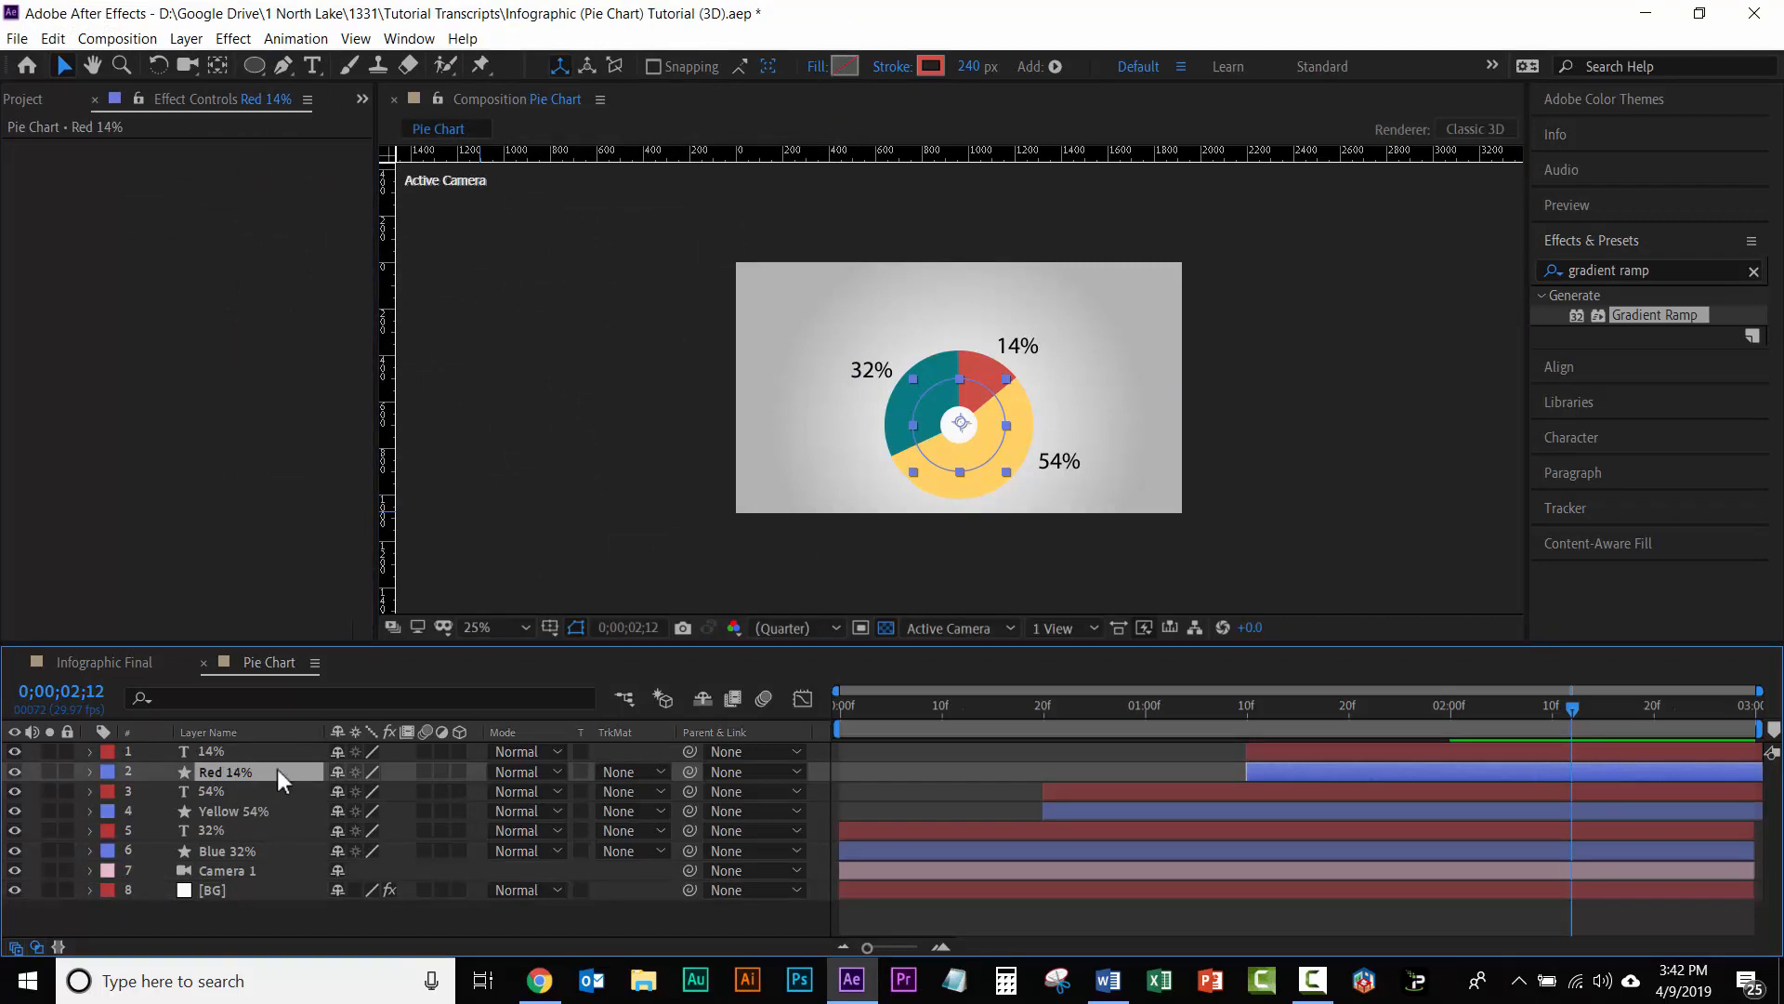
click(459, 771)
click(459, 808)
click(237, 866)
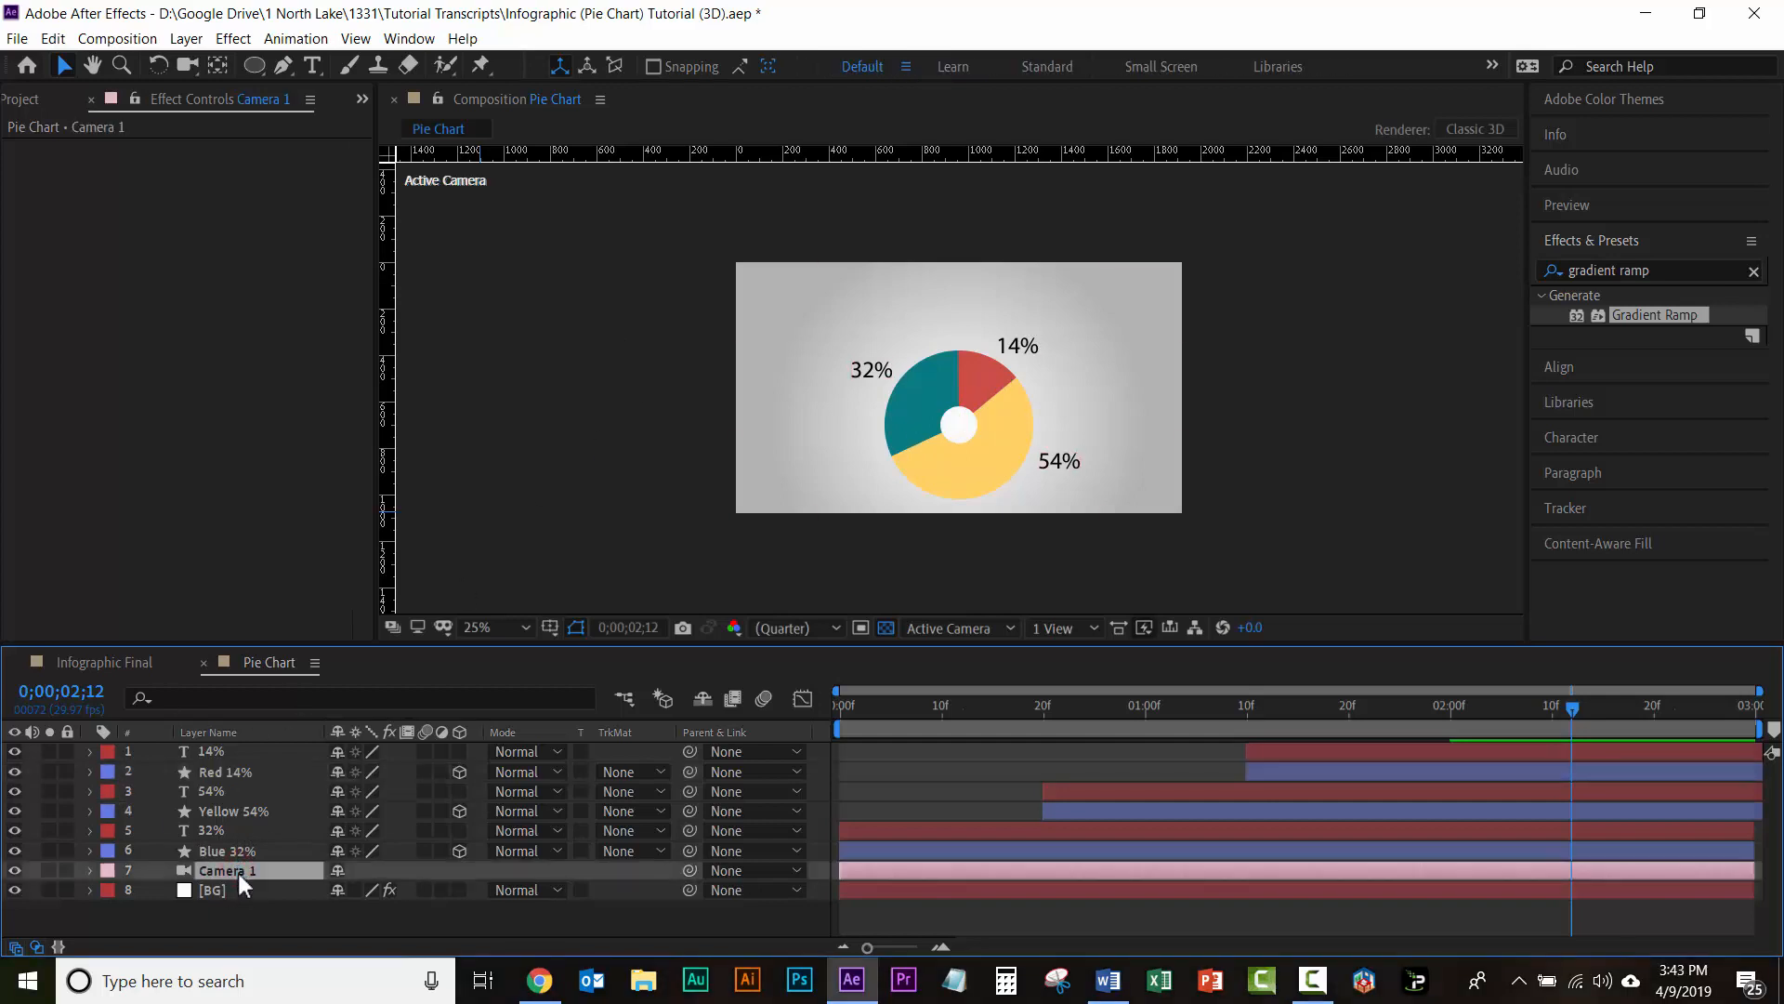
drag(236, 867, 233, 755)
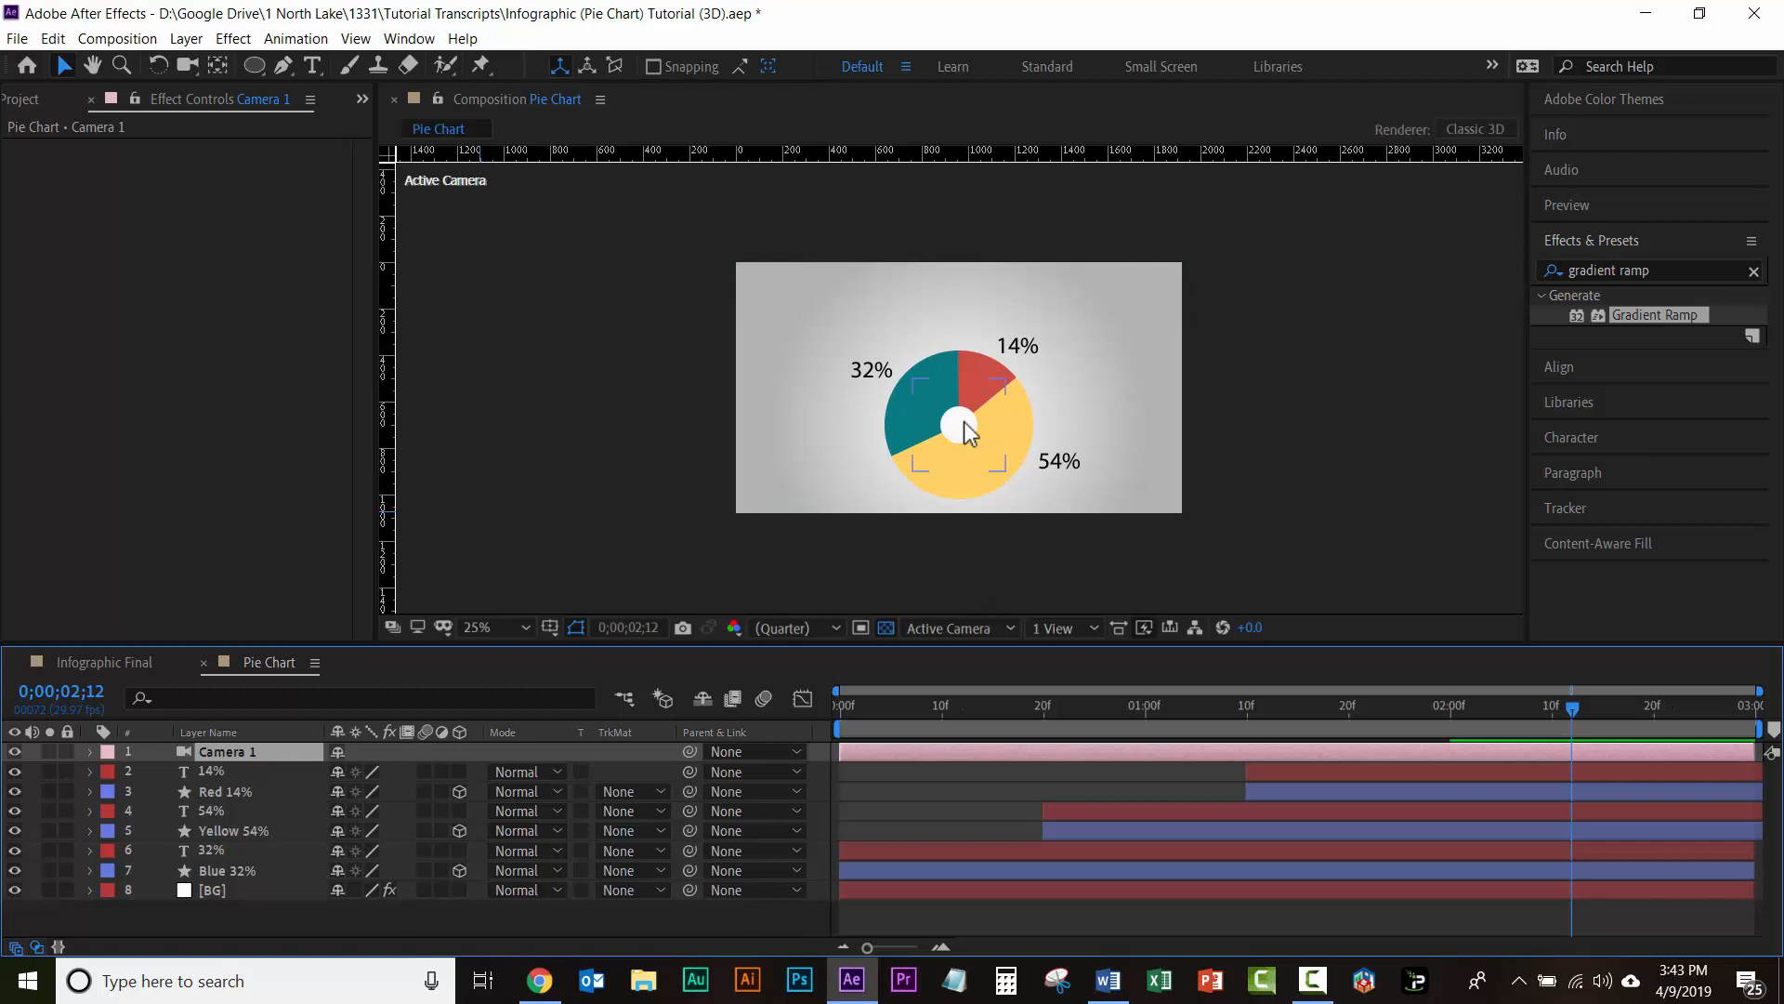
Step: Orbit Camera 1 with the camera tool so the 3D pie chart is seen at a tilt
key(c)
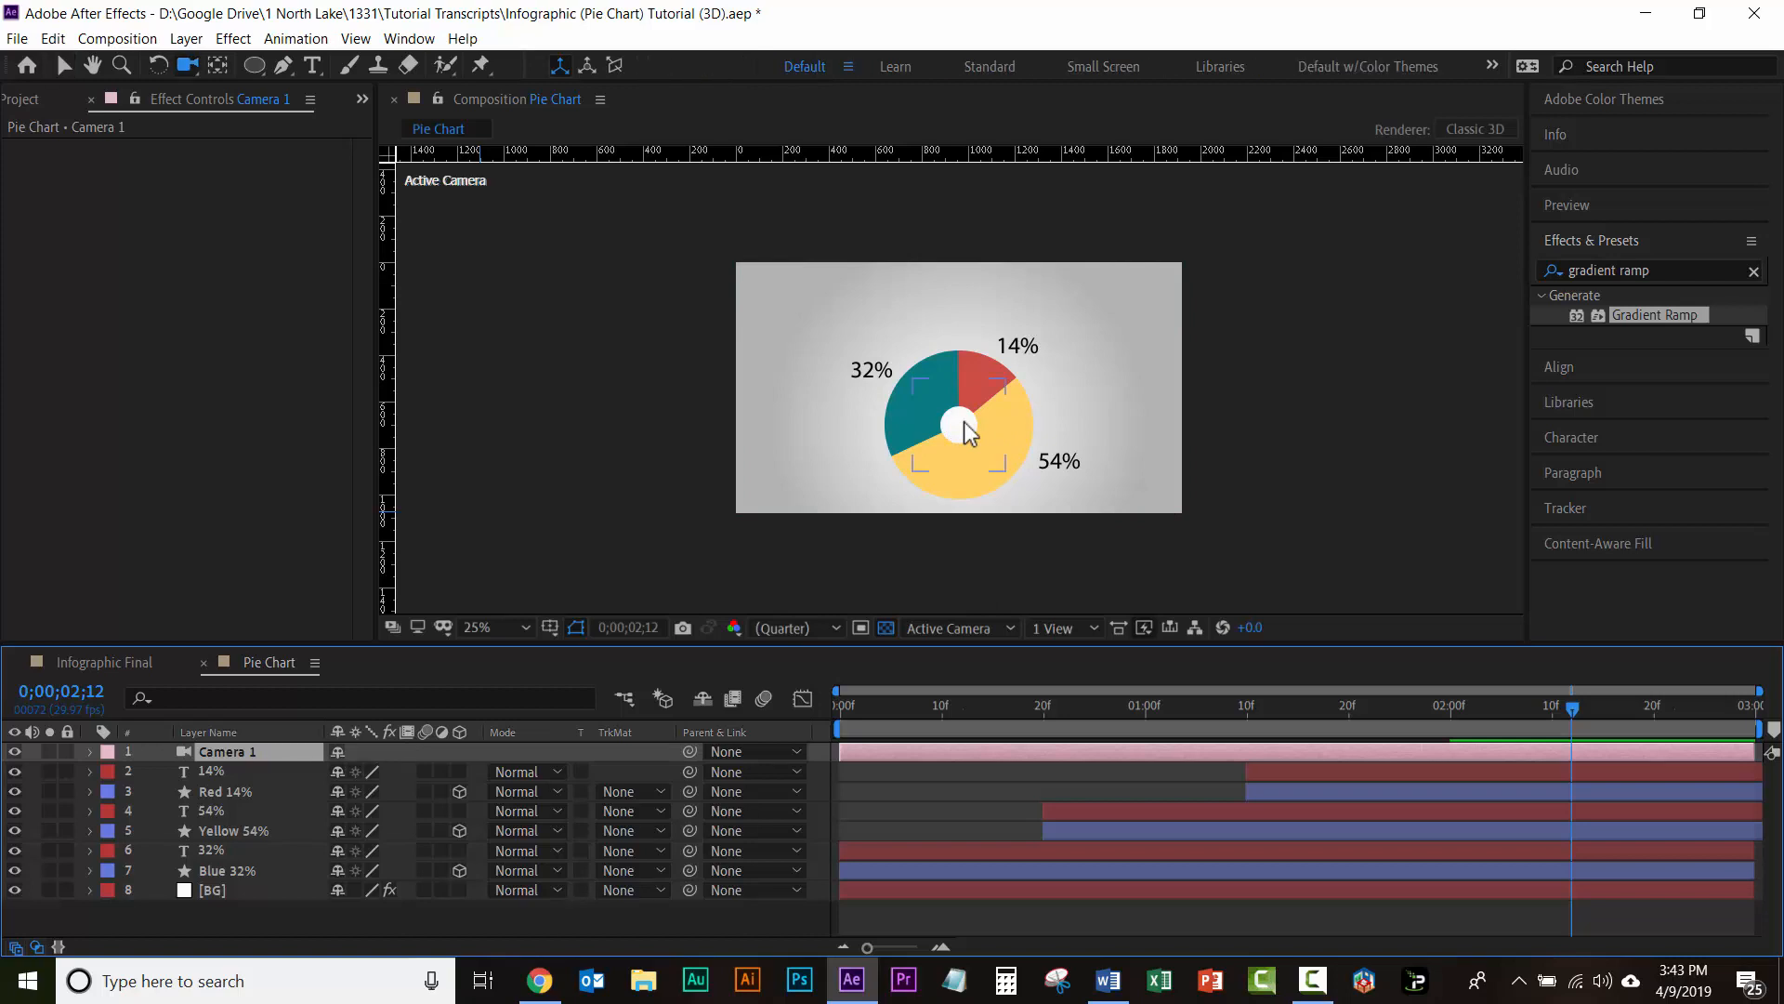
key(c)
key(c)
drag(949, 456, 923, 426)
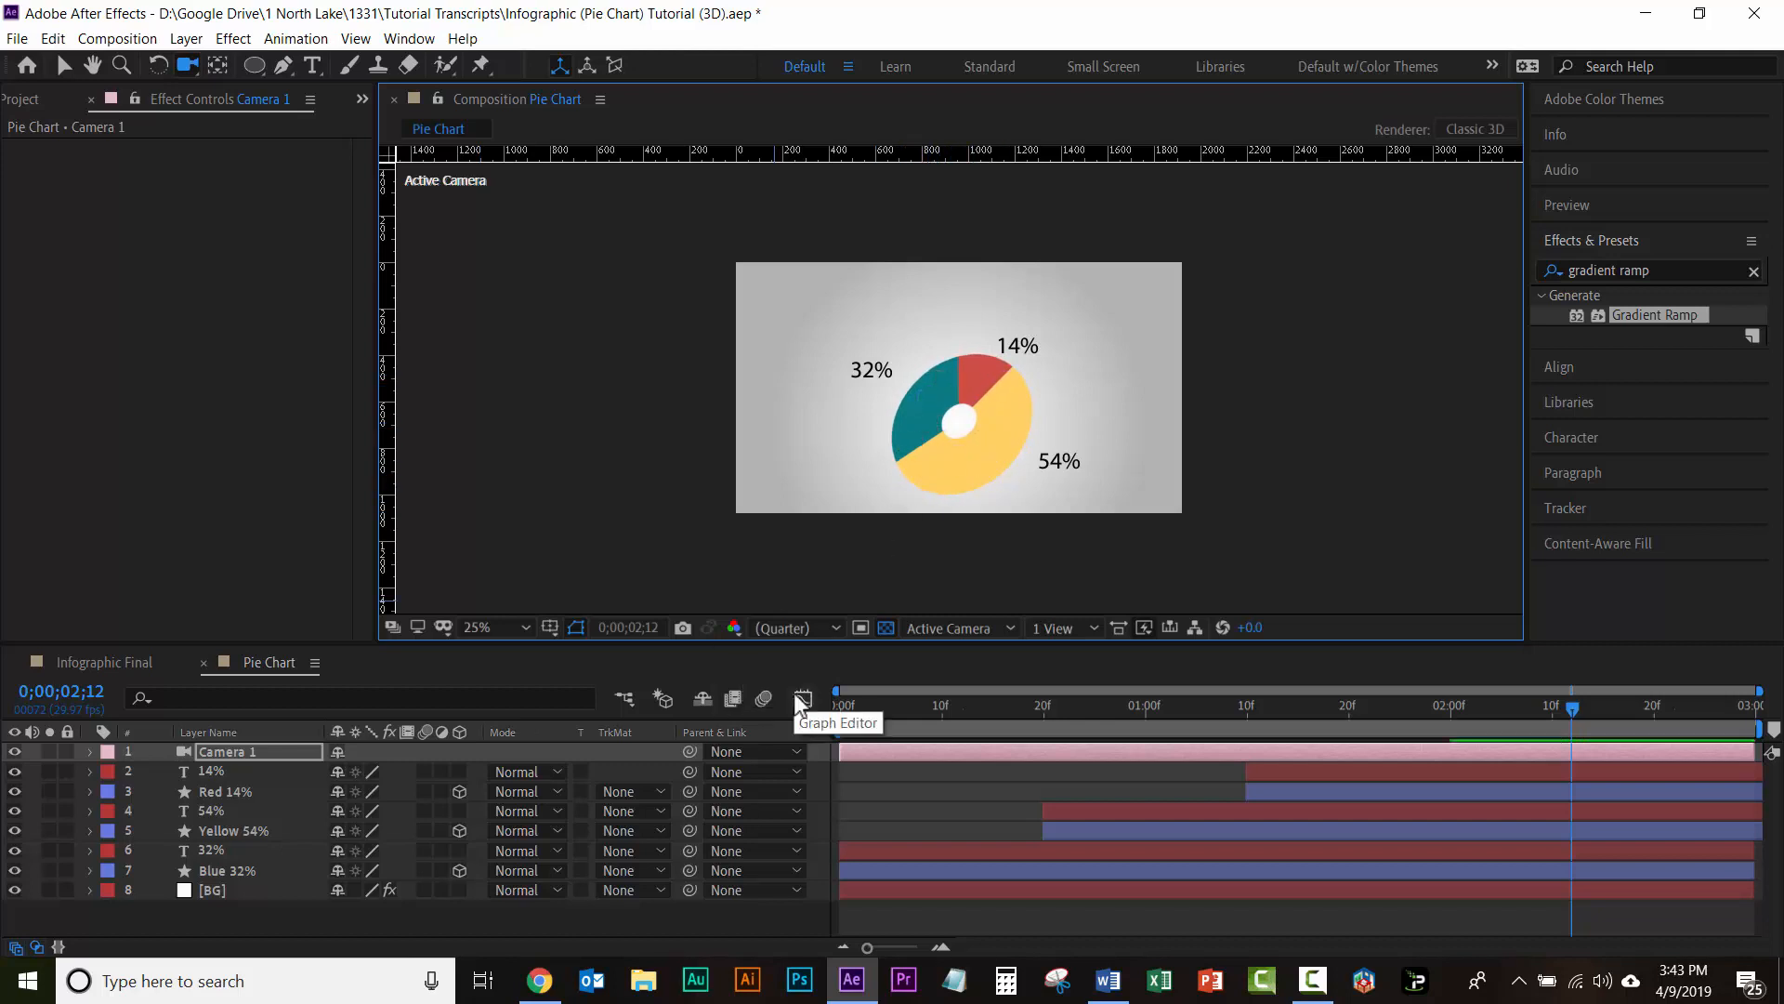
Step: Keyframe Camera 1's tilted Position at 0;00;00;00, and orbit it to a nearly frontal view at 0;00;02;00, about 778, 1094, -2602
drag(1568, 708, 677, 724)
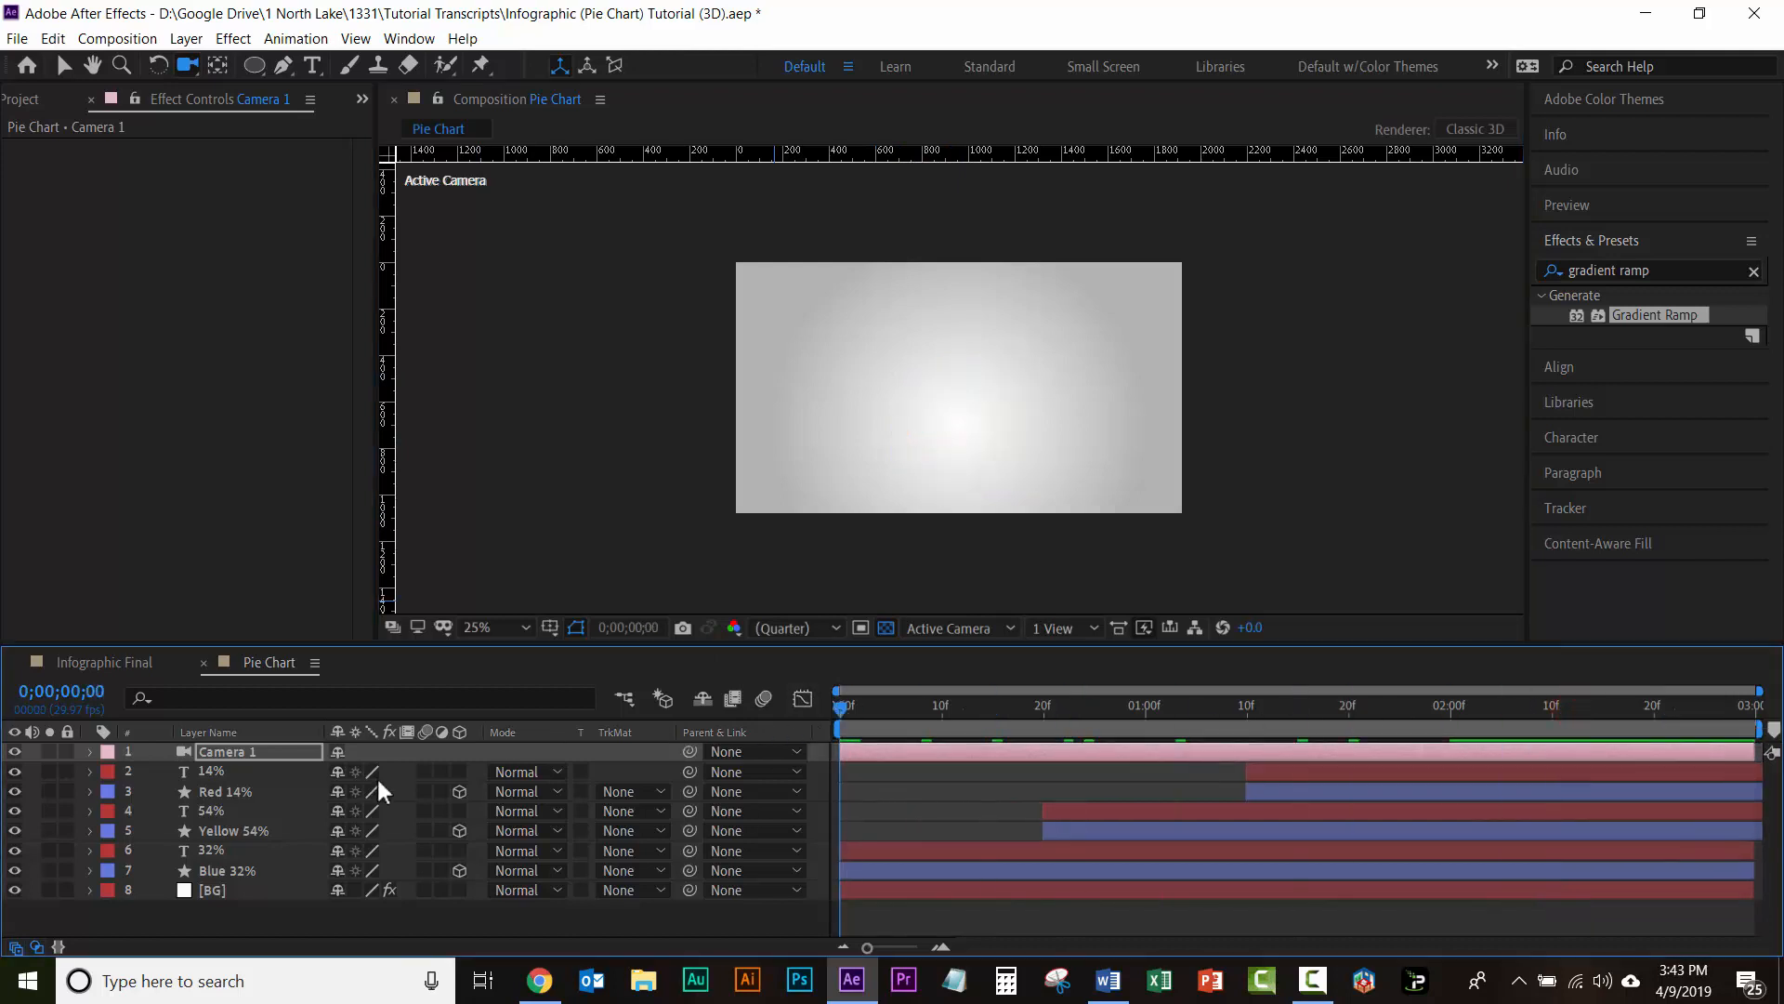
click(213, 749)
key(p)
click(149, 771)
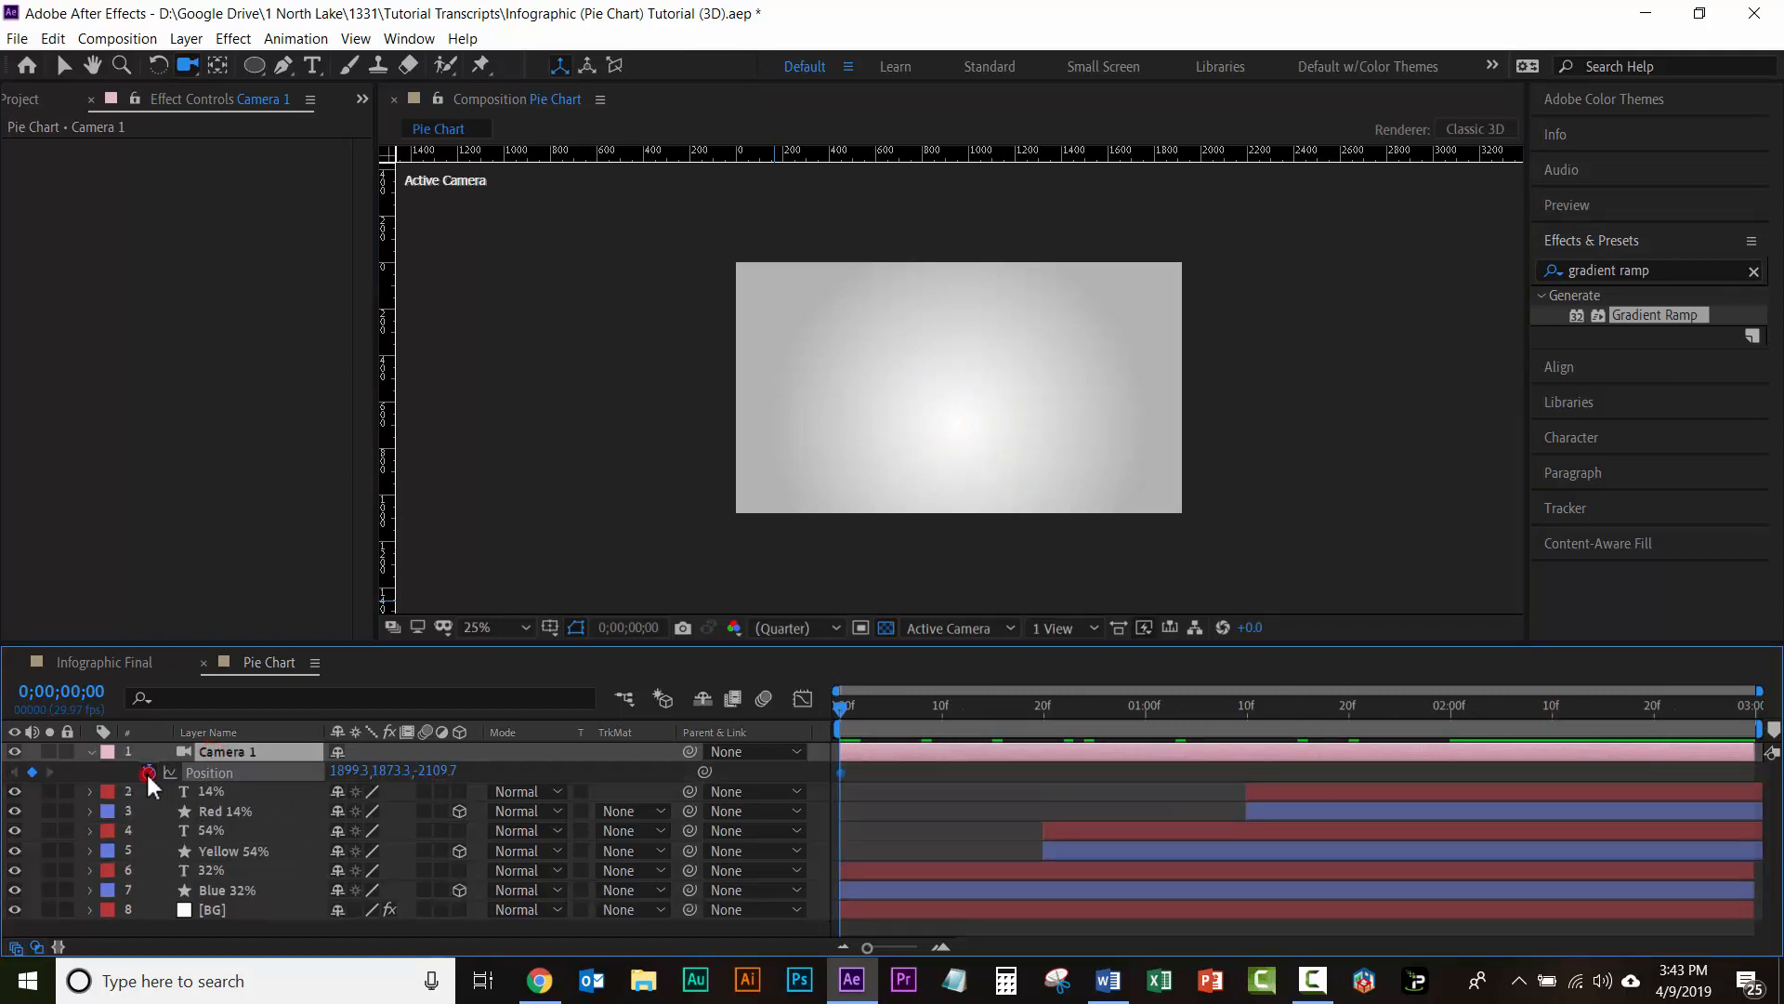
click(1451, 712)
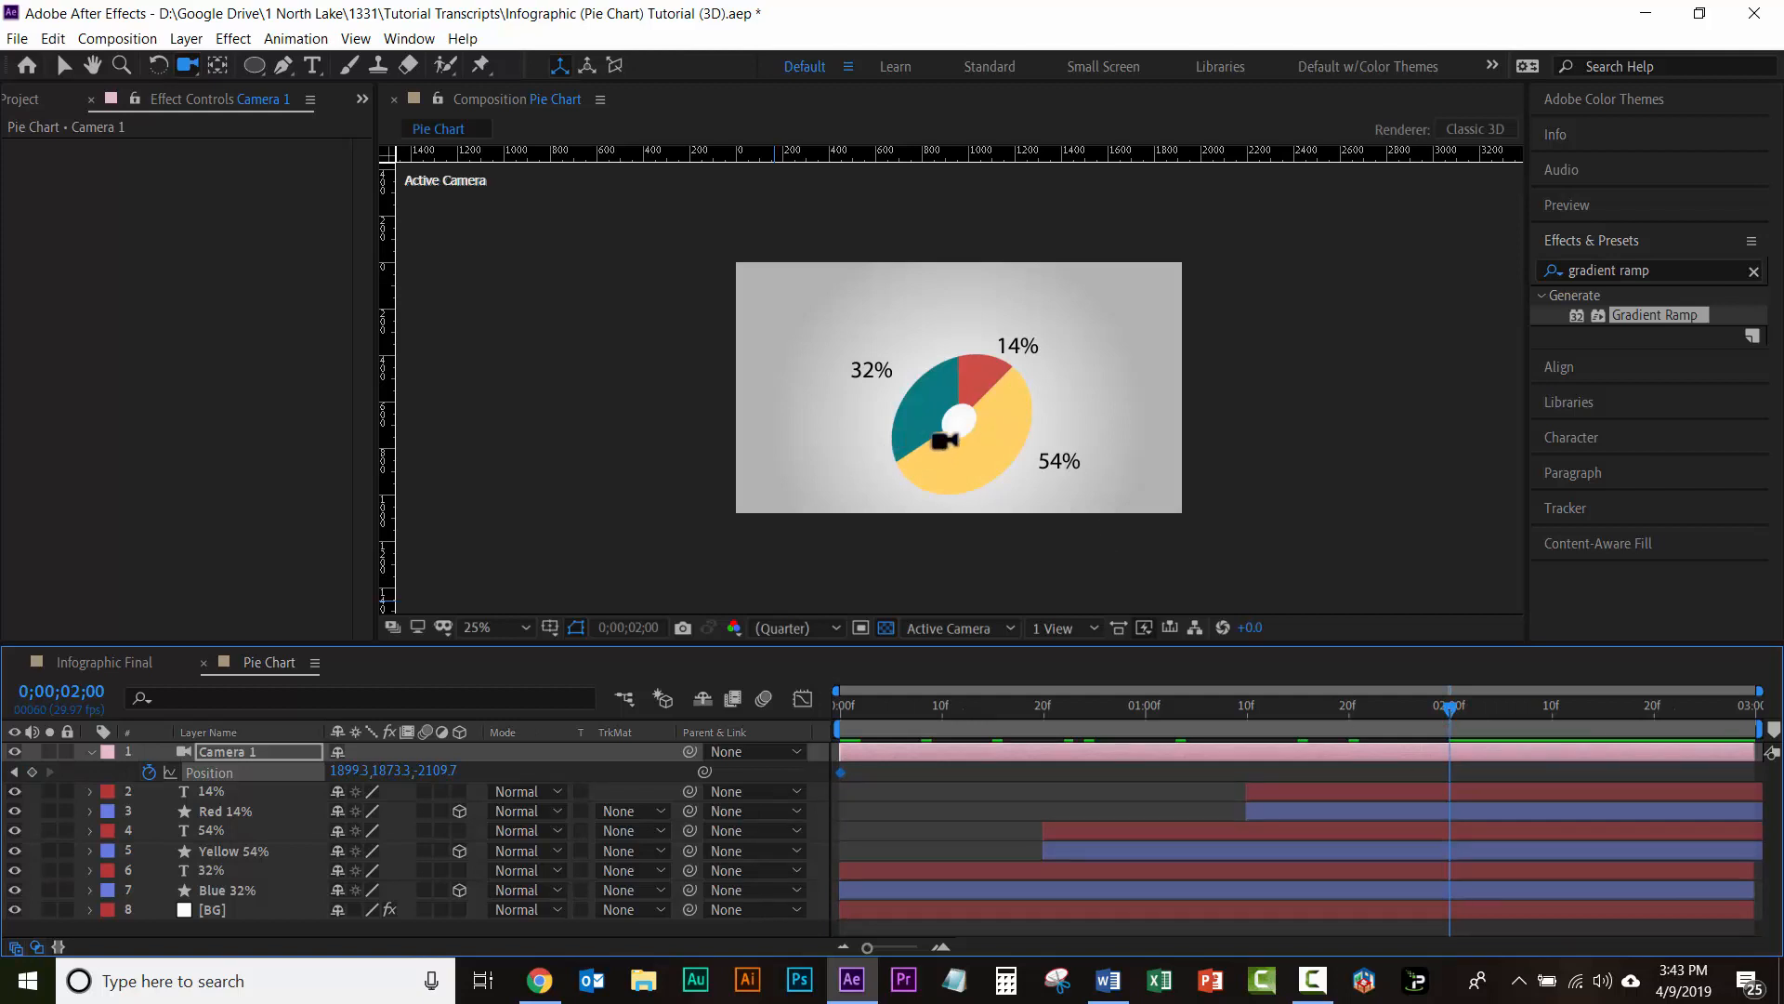
drag(945, 441, 969, 457)
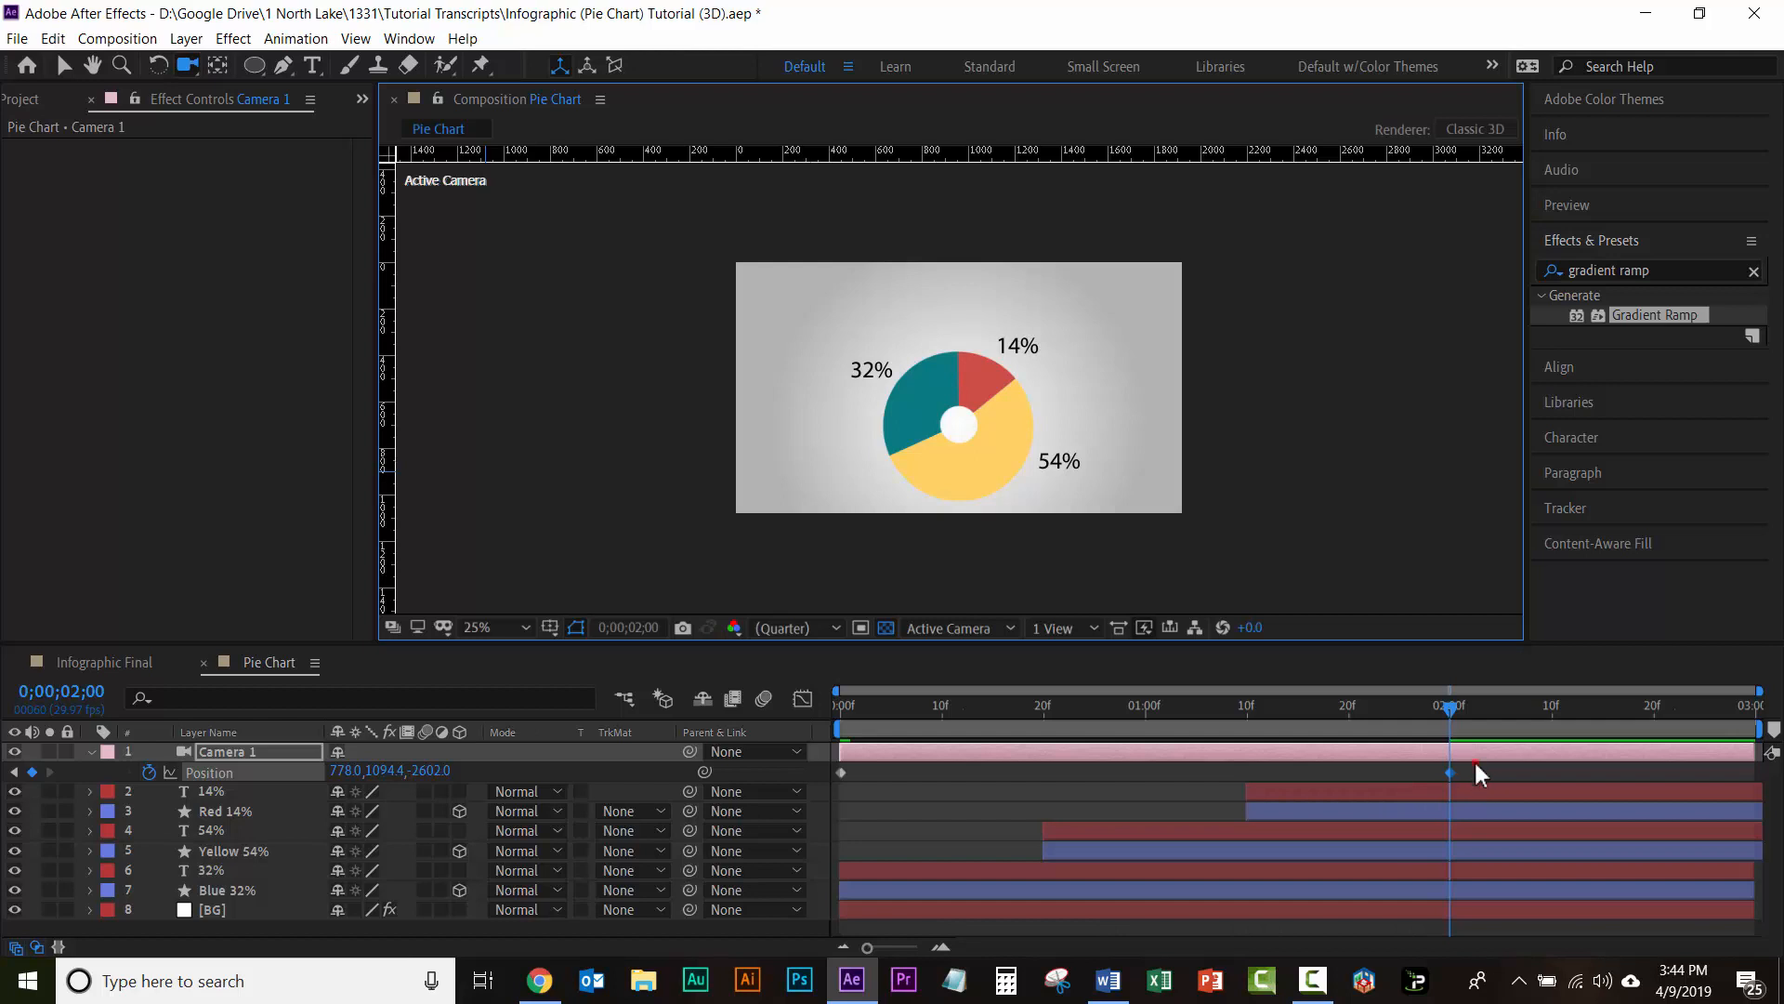
Step: Apply Easy Ease to both of Camera 1's Position keyframes
drag(1473, 763, 833, 777)
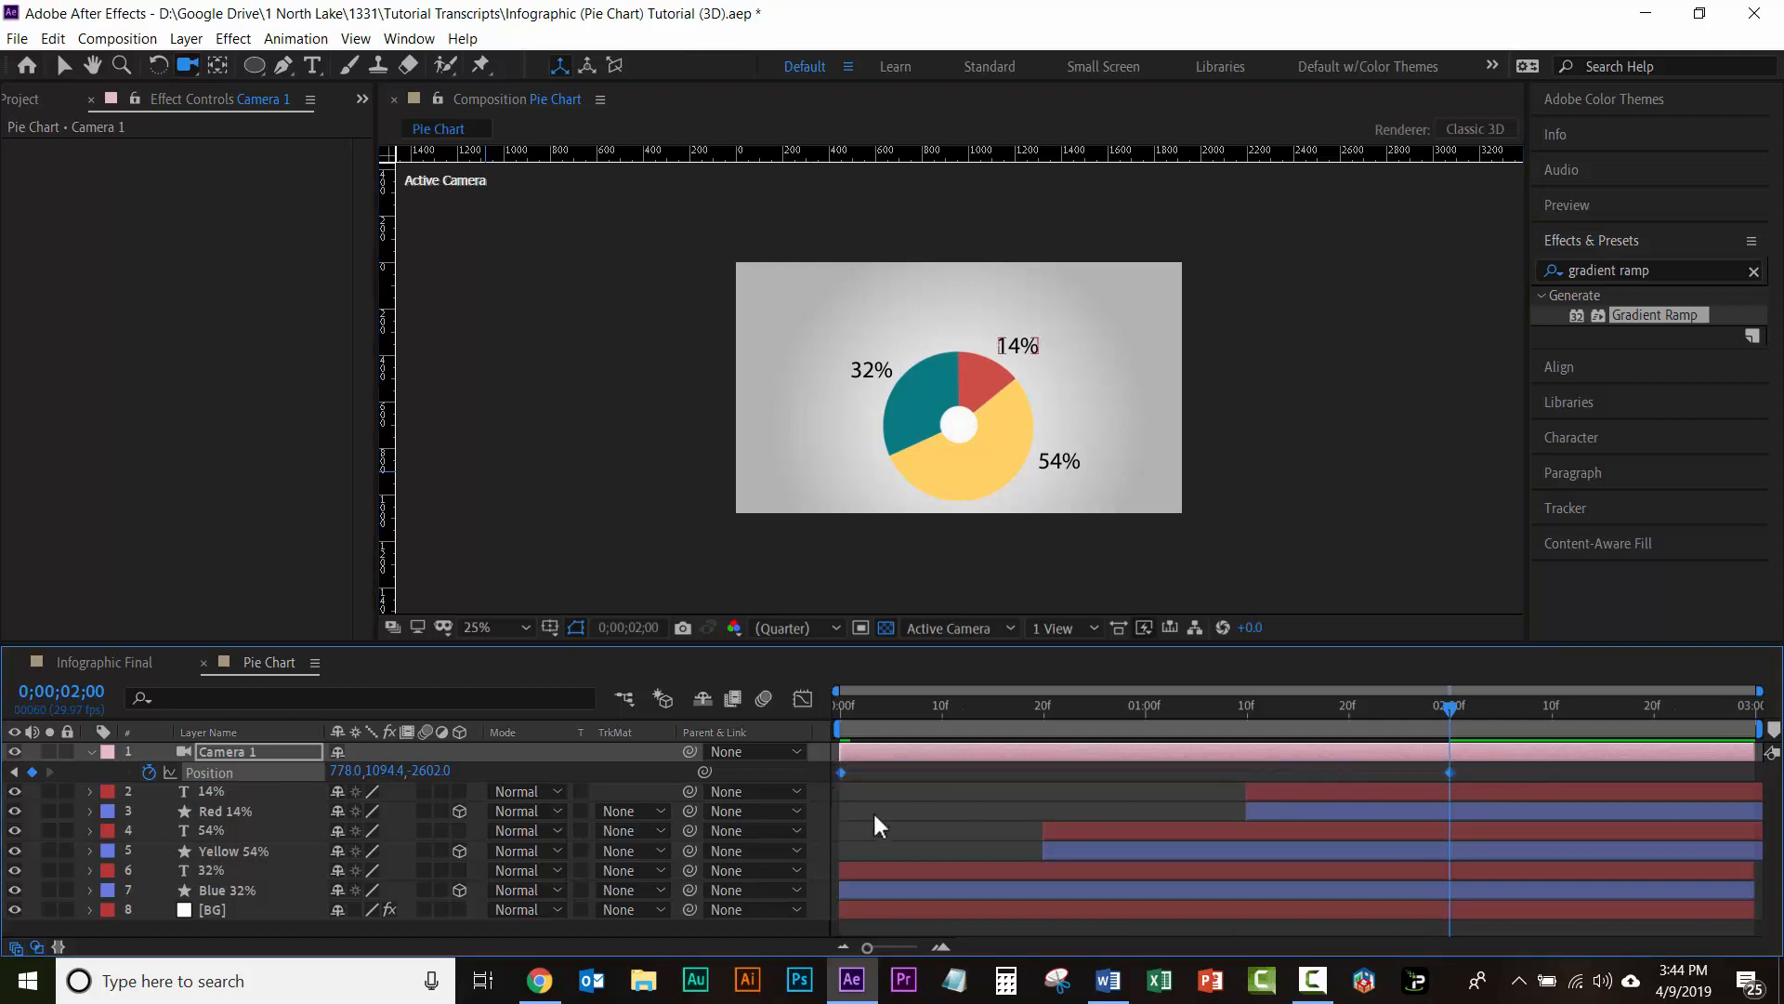
click(1208, 810)
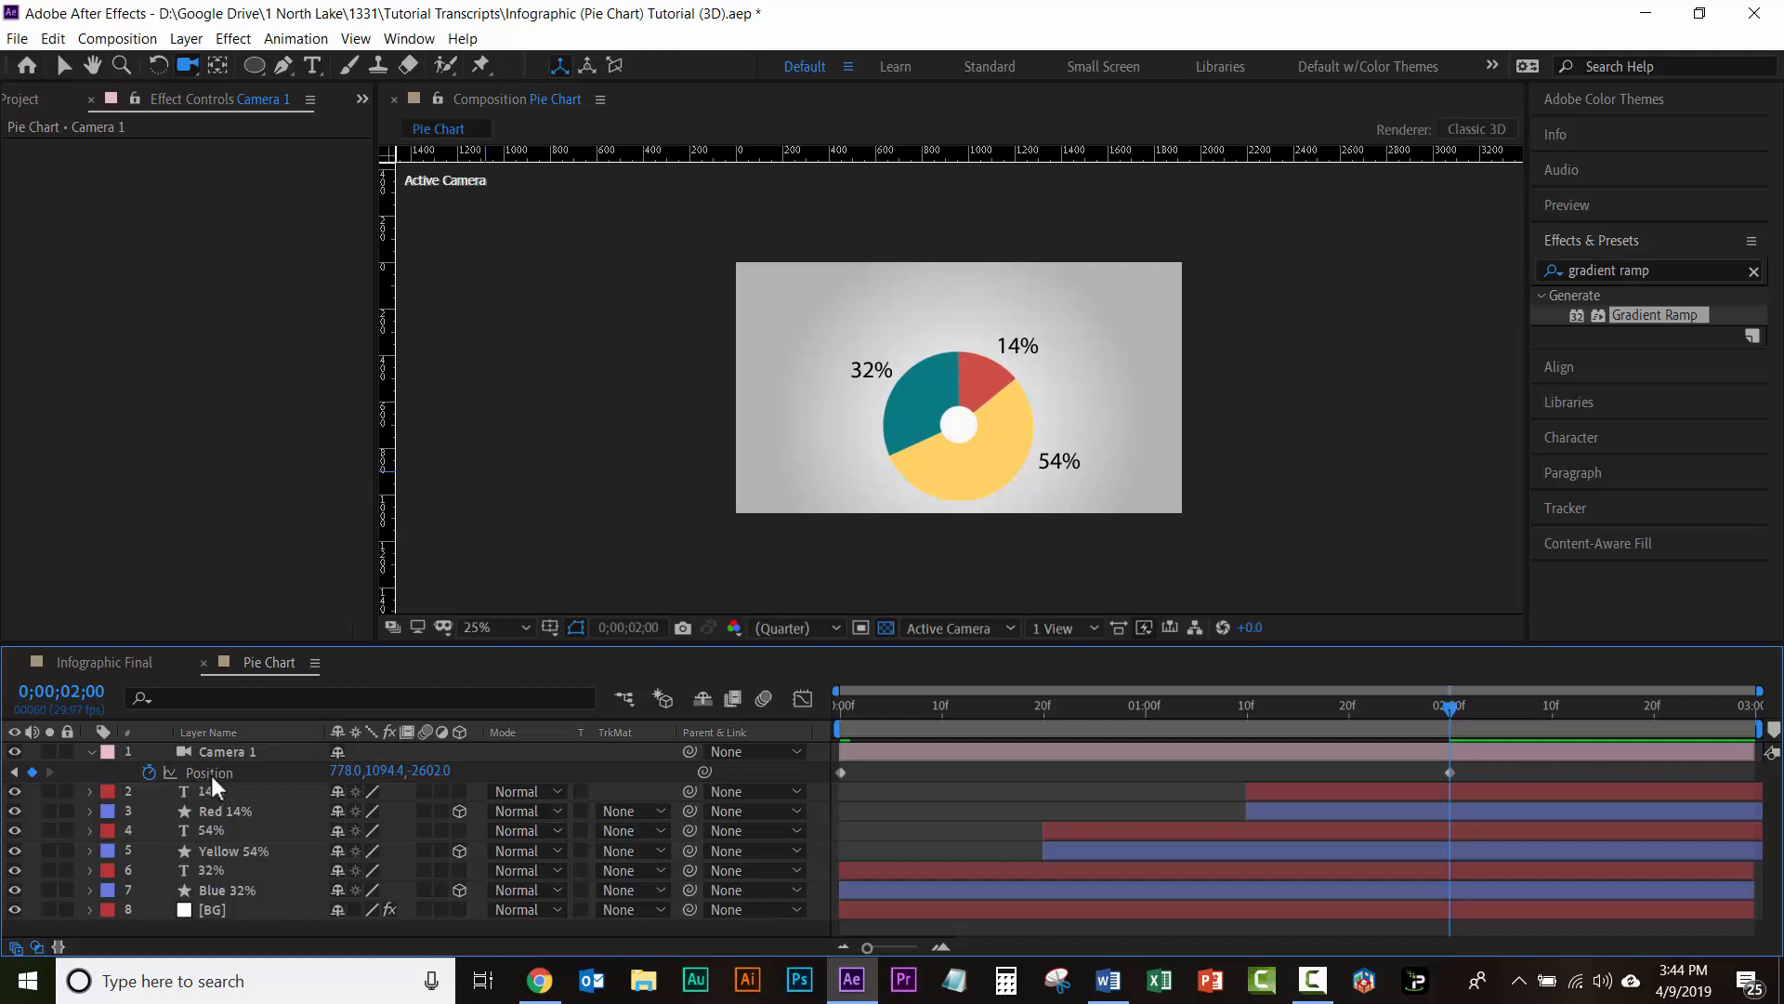
click(210, 771)
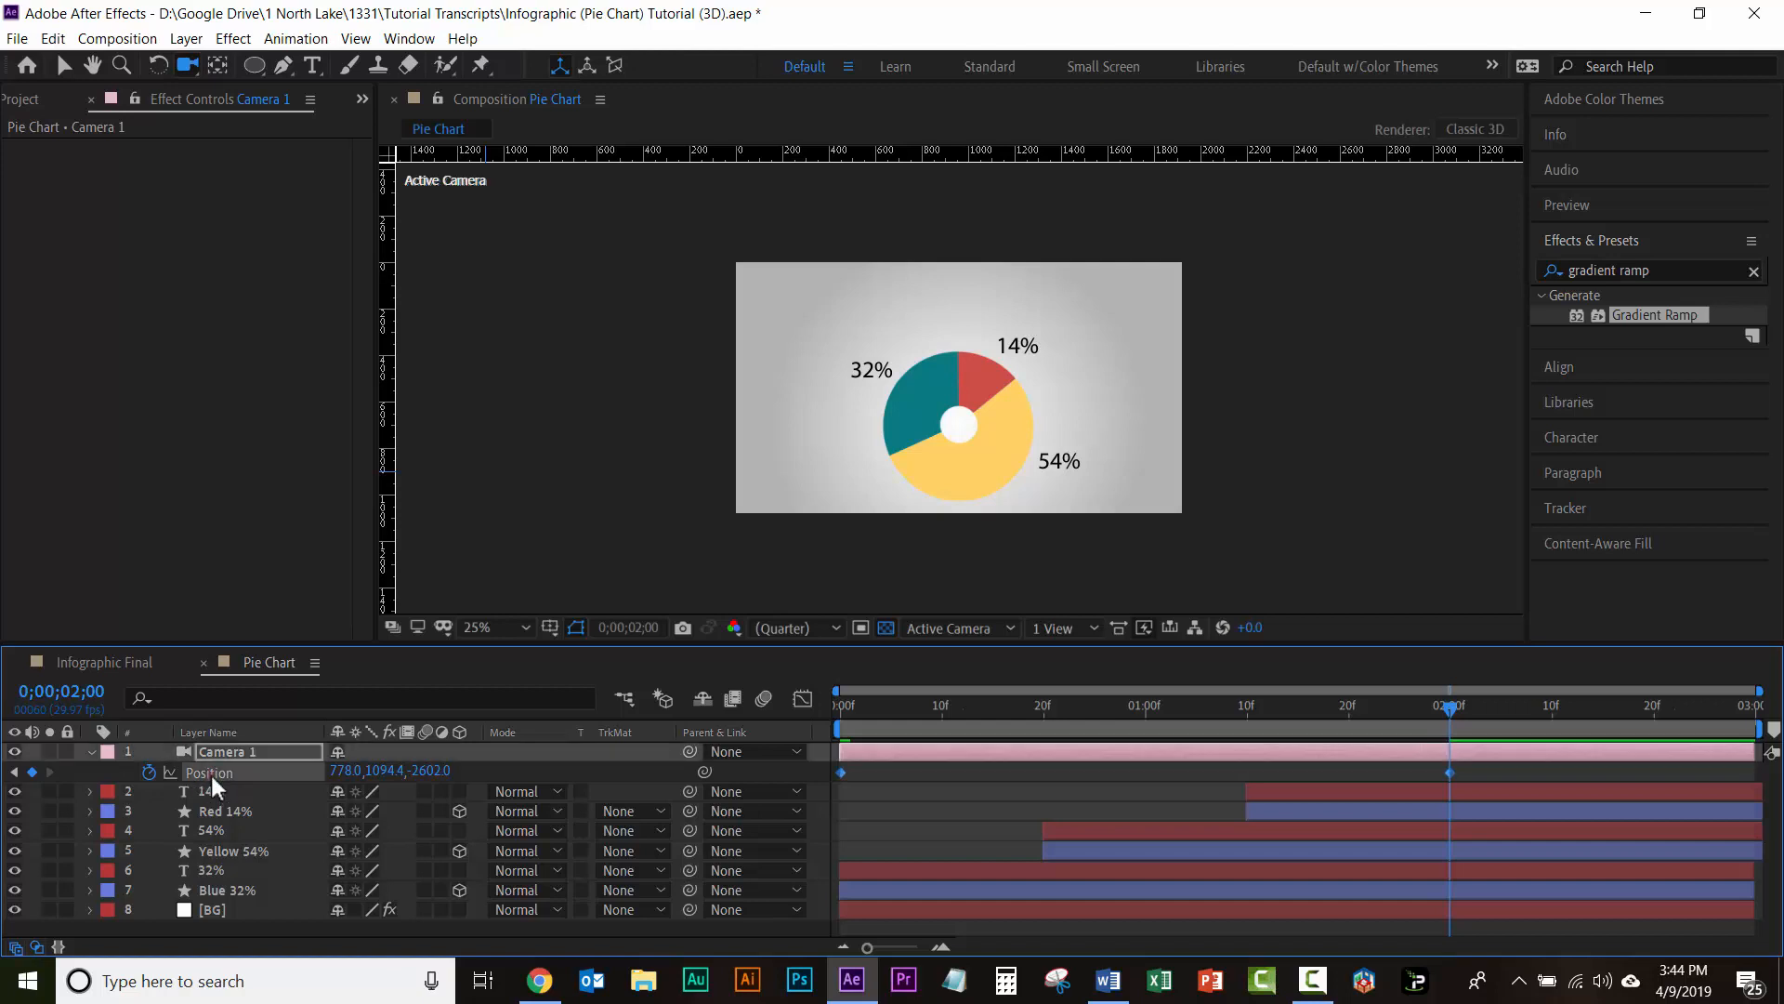
right_click(1451, 771)
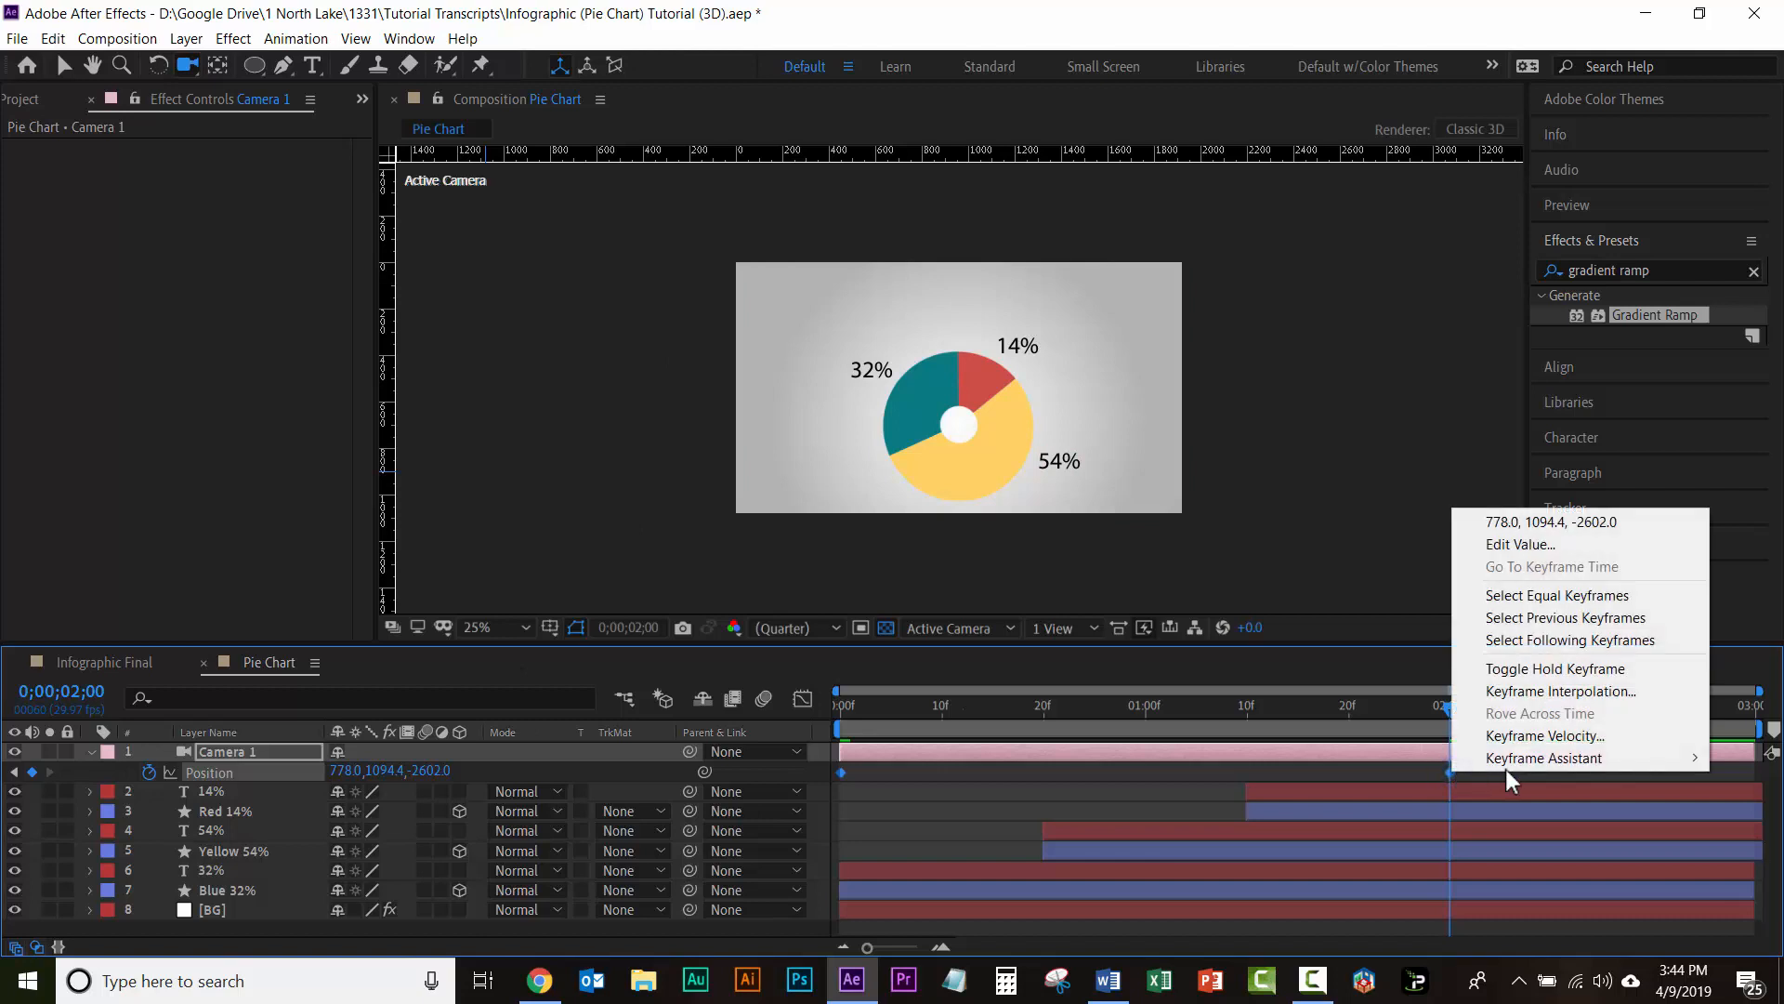
mouse_move(1513, 757)
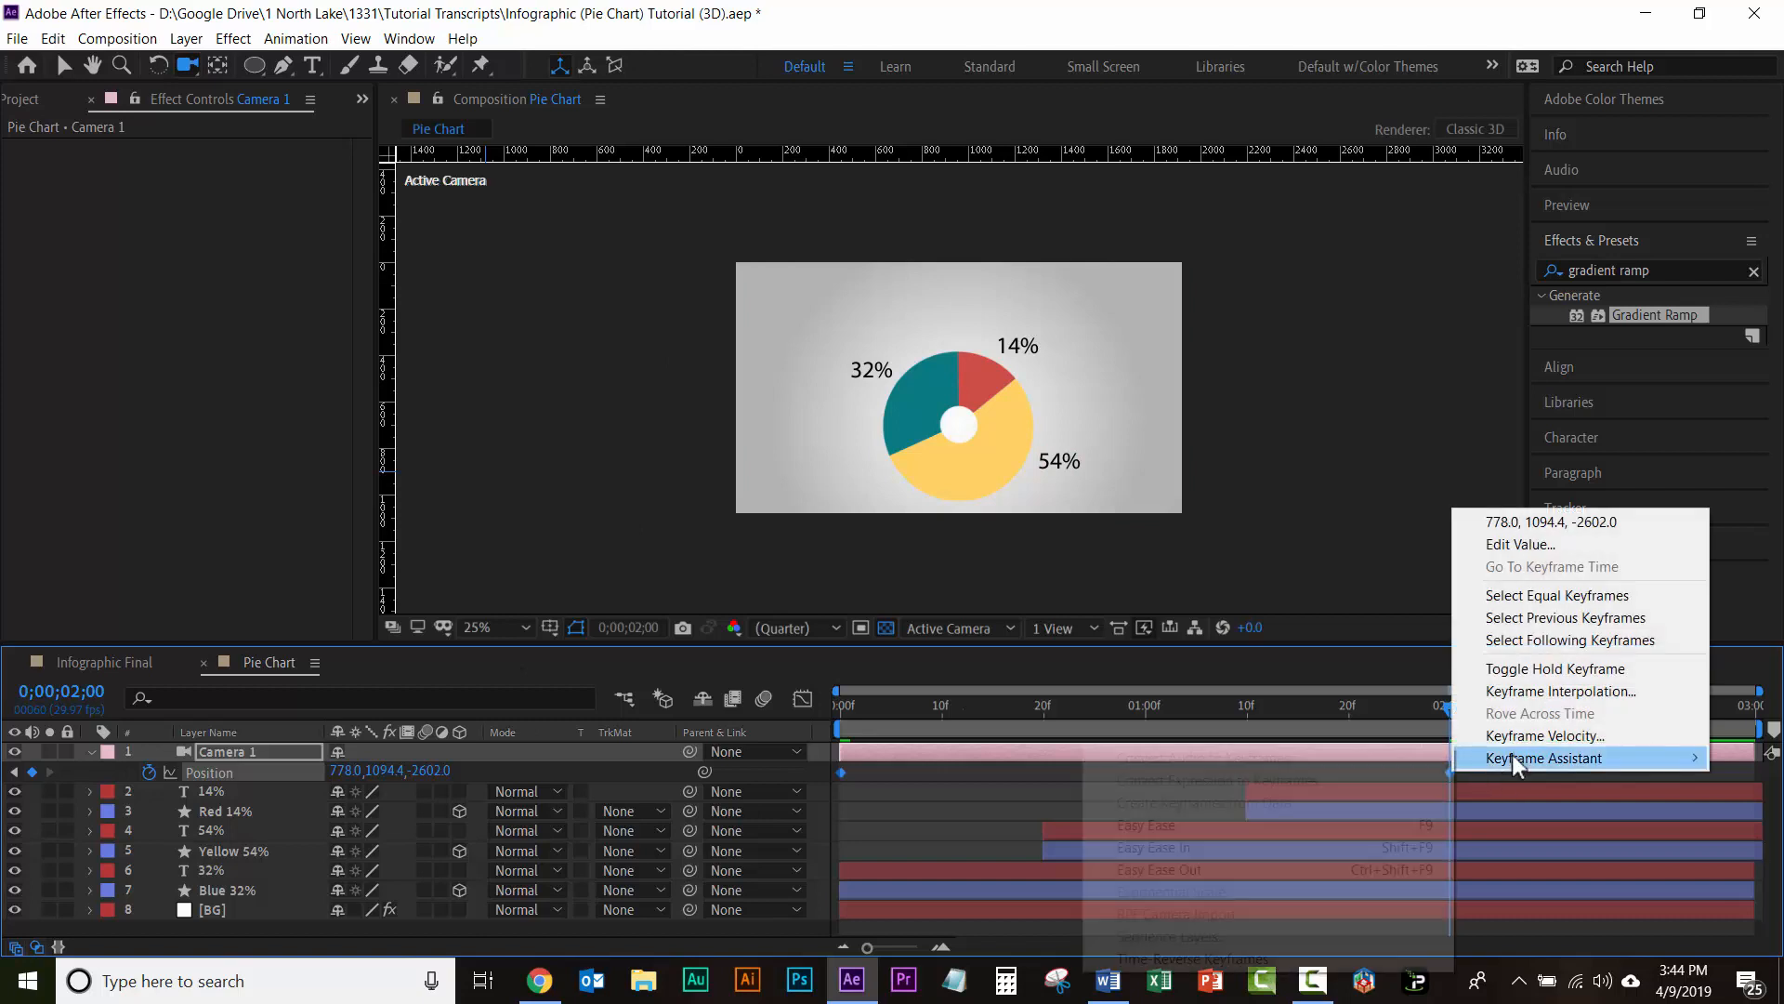
click(1236, 825)
Step: Preview the Pie Chart animation with the camera move from the start of the timeline
click(841, 704)
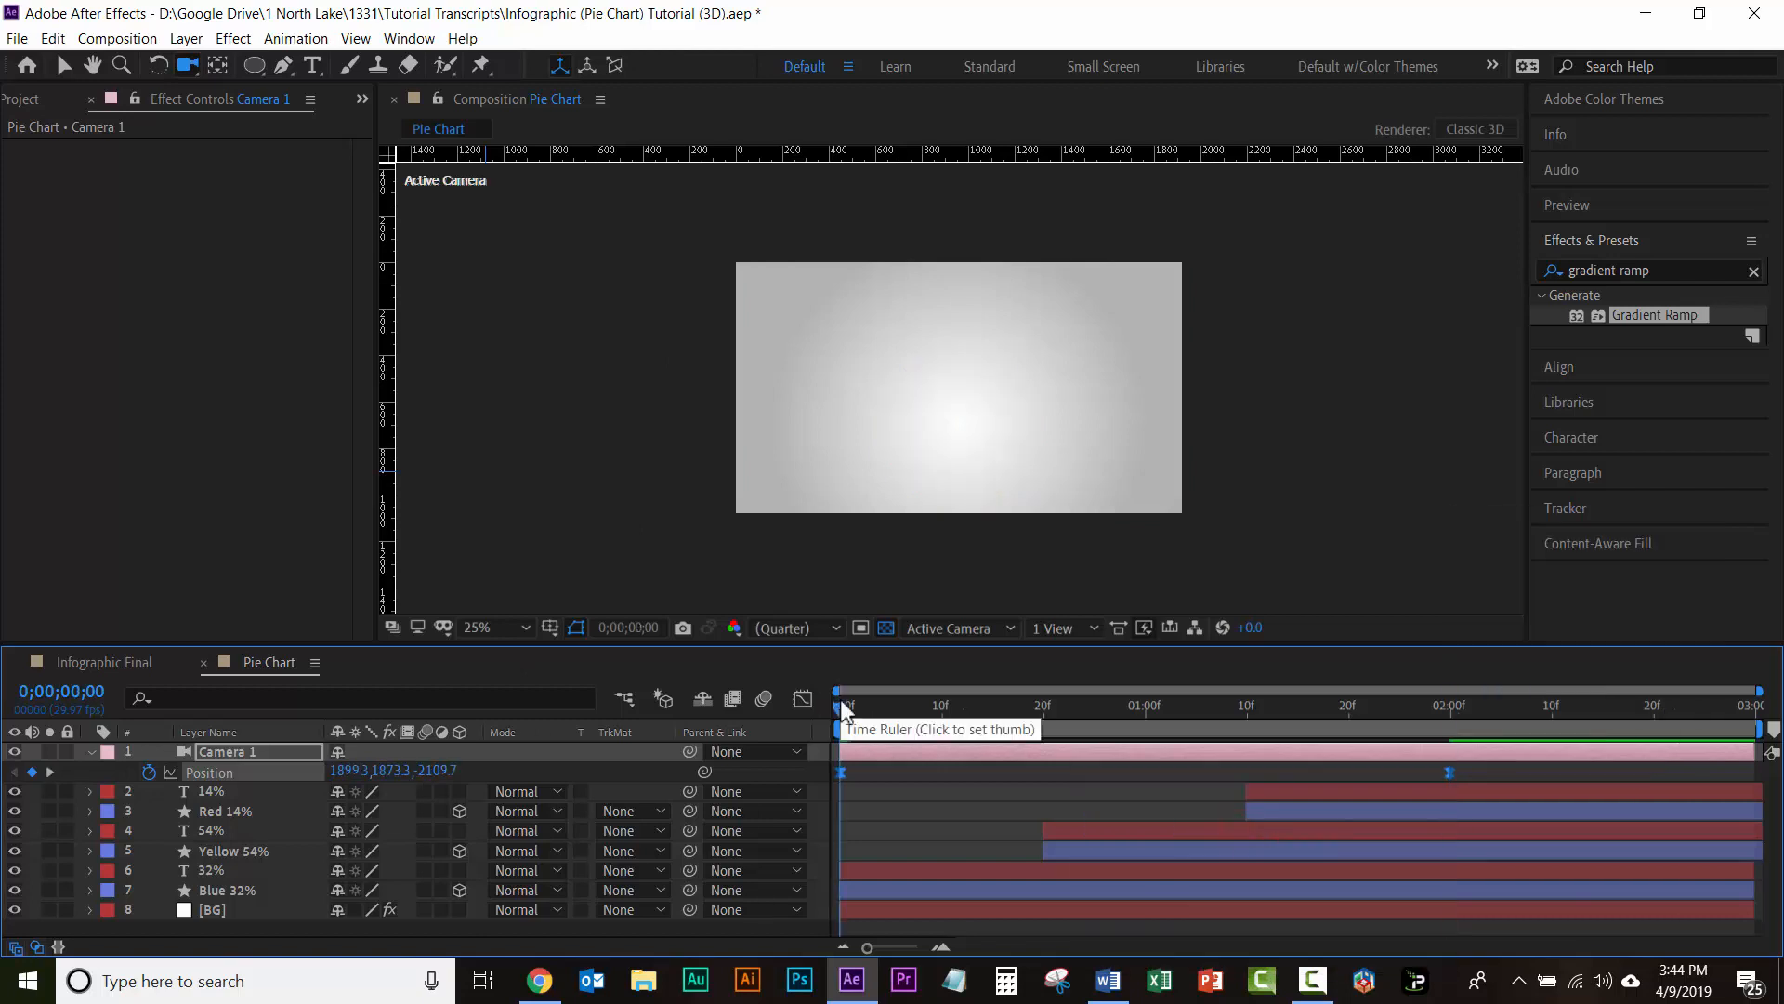
key(space)
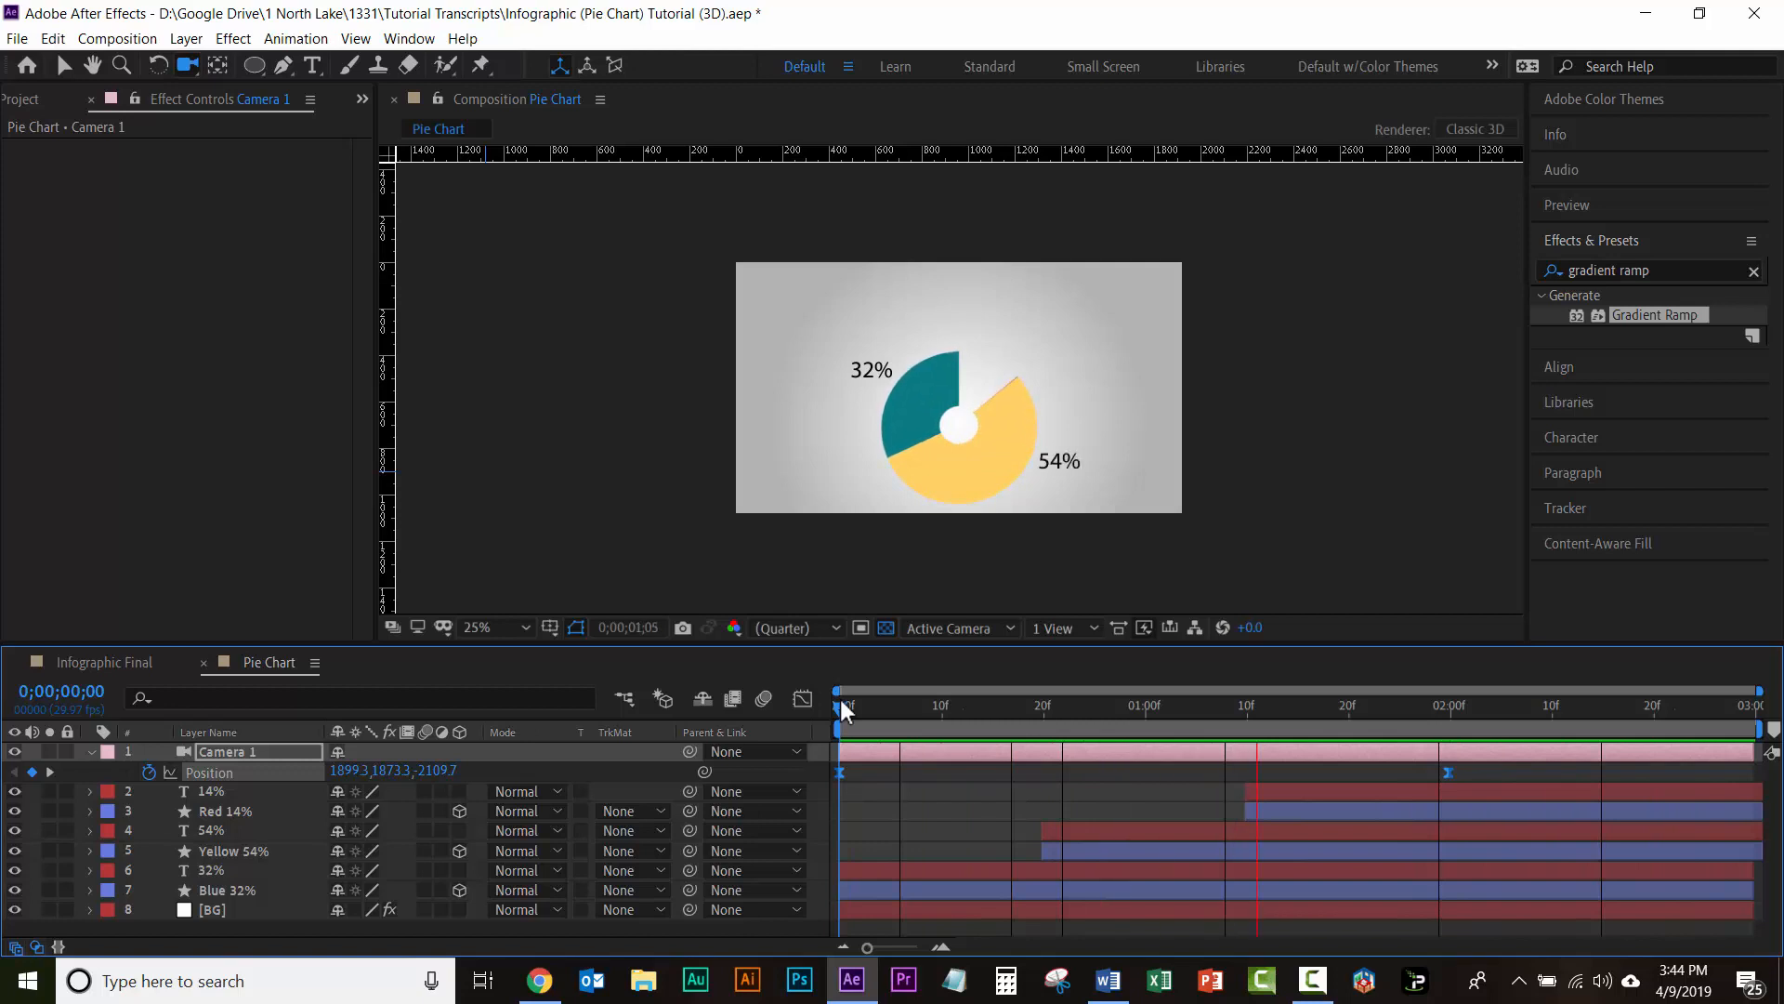
key(space)
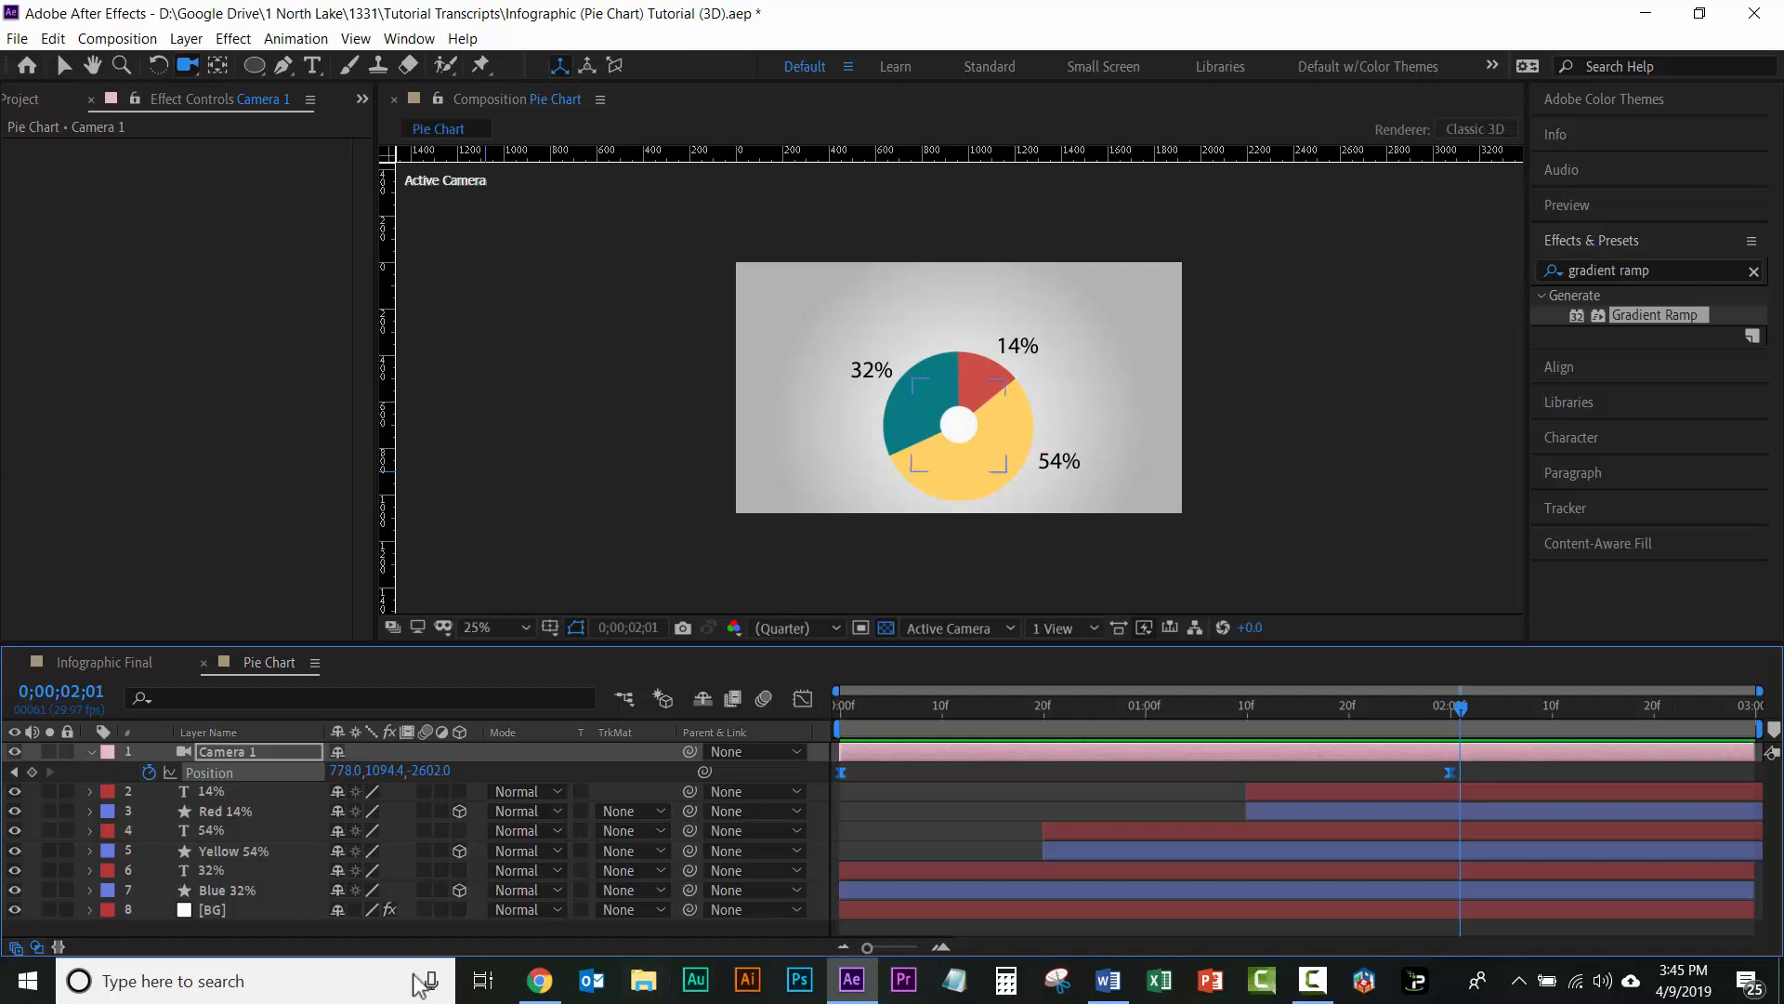
Step: Switch to Chrome and examine the YouTube results for "infographic" for example videos and After Effects tutorials
click(543, 983)
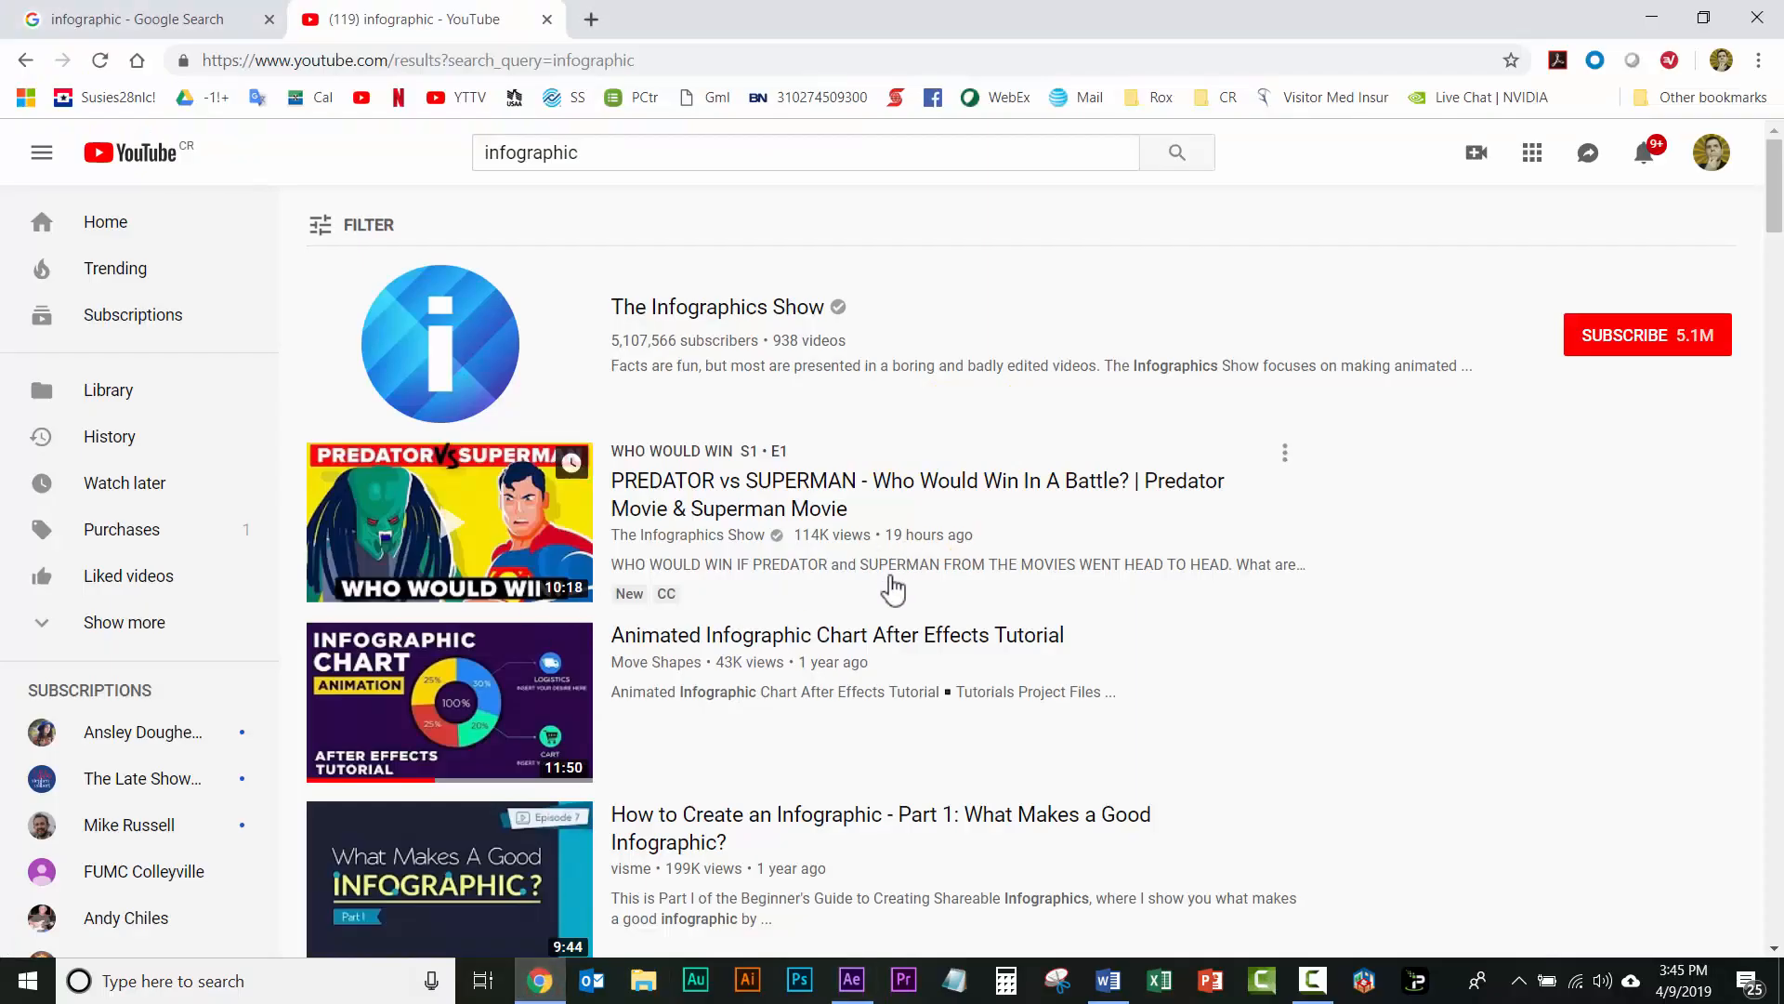
scroll(786, 659, down, 3)
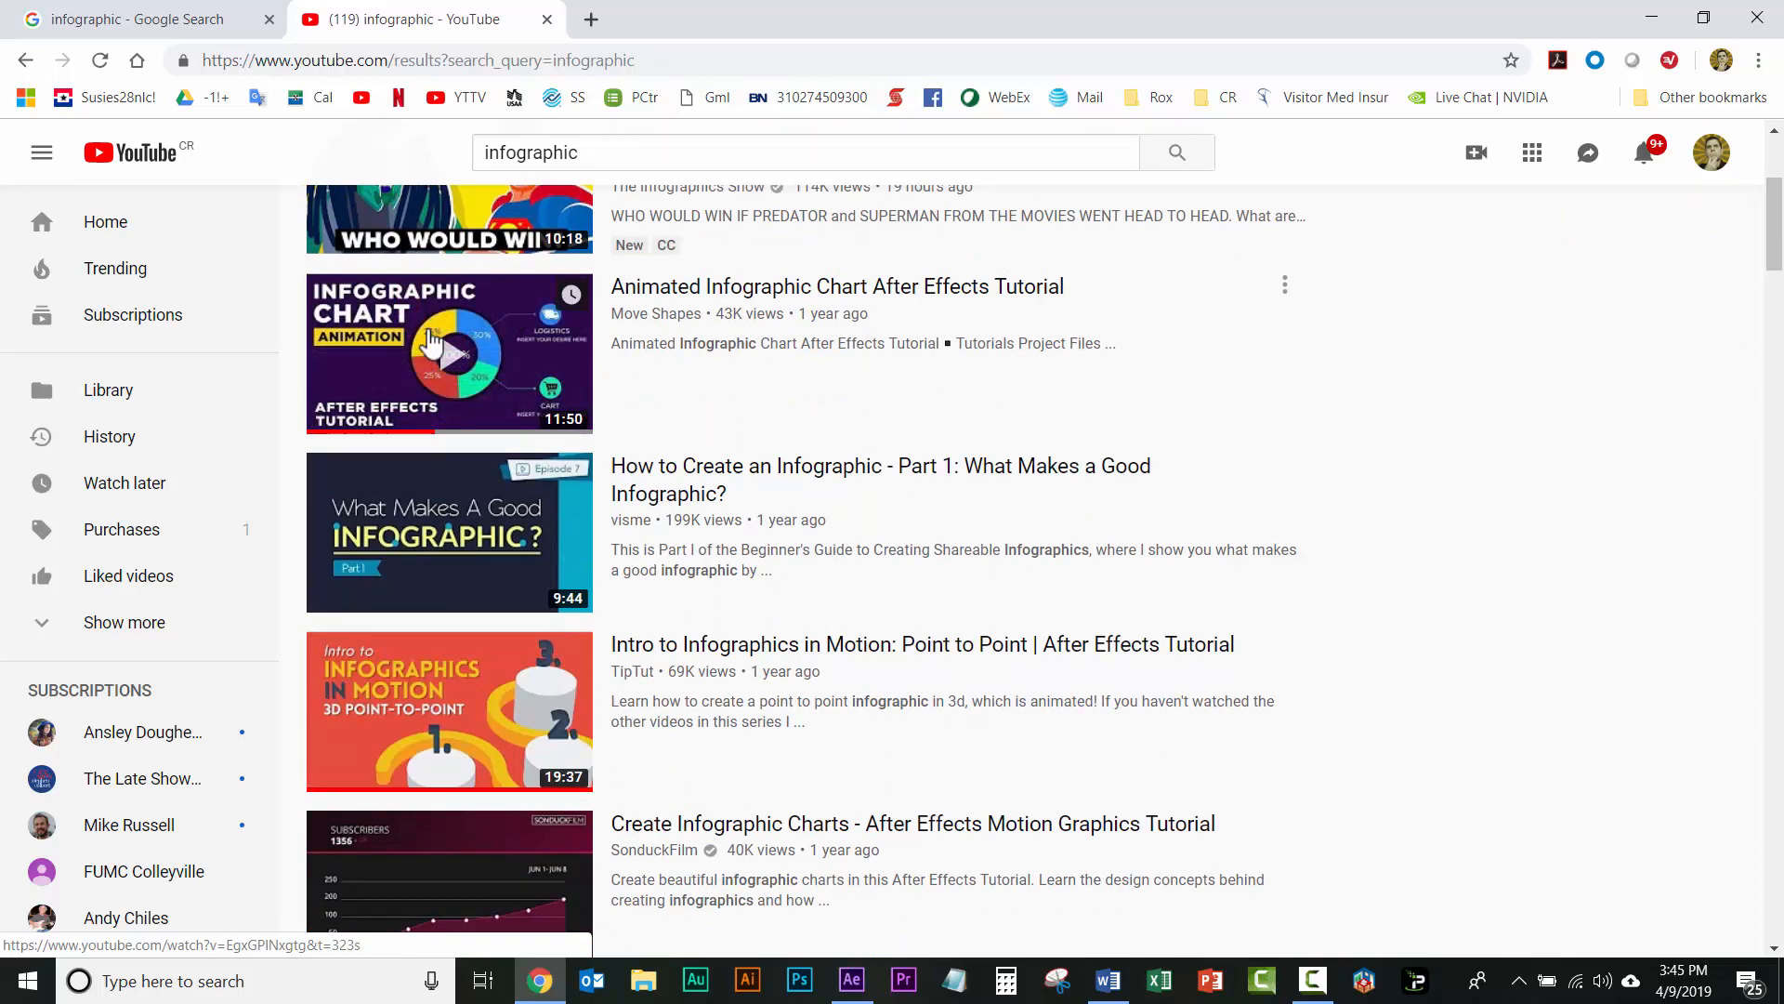
scroll(431, 342, down, 1)
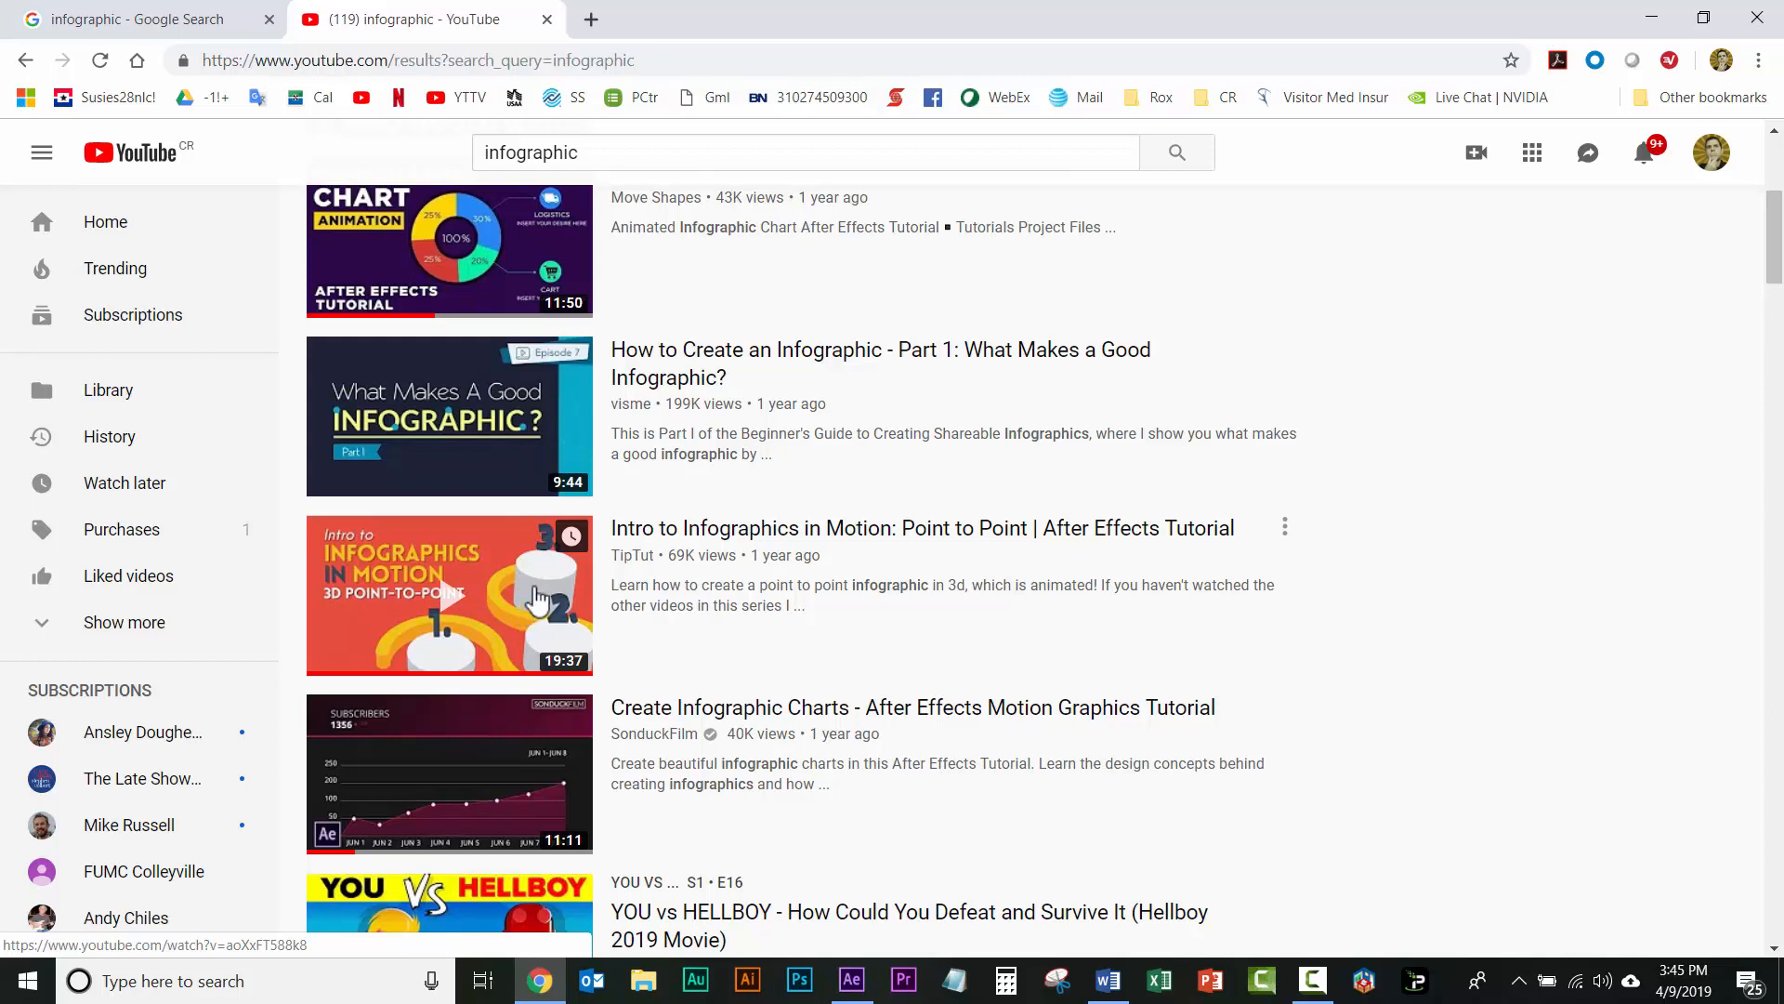
scroll(537, 599, down, 2)
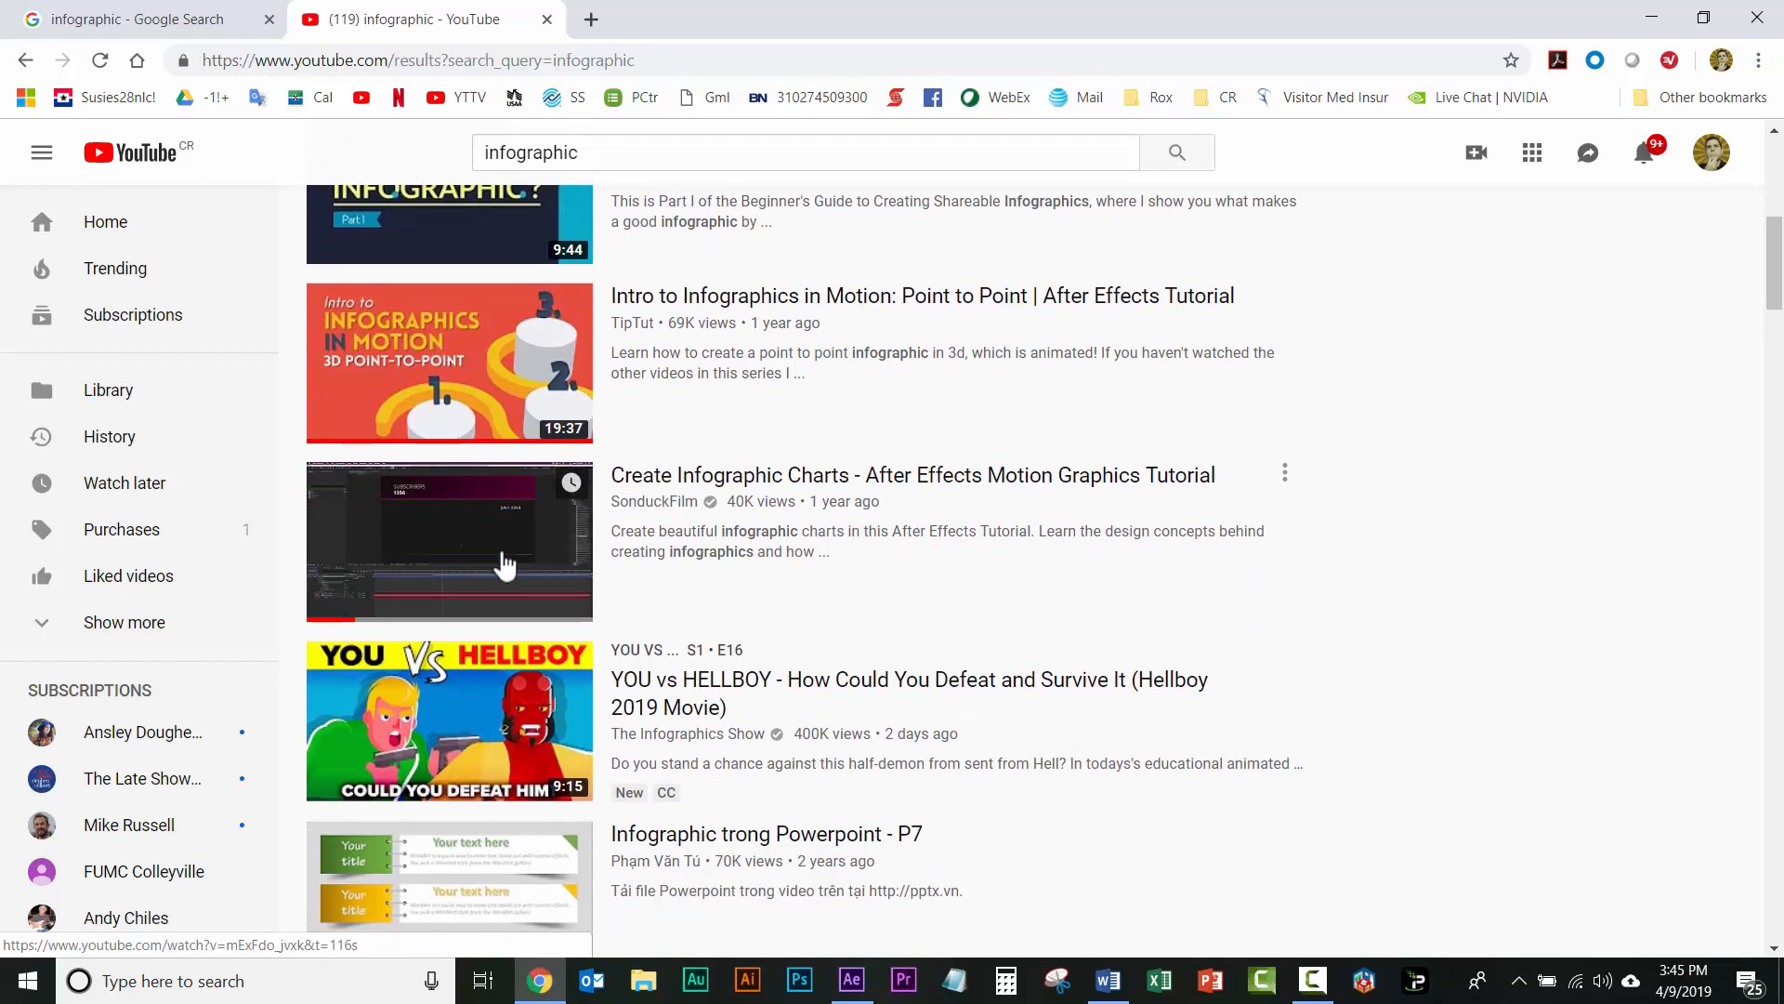
scroll(505, 564, up, 2)
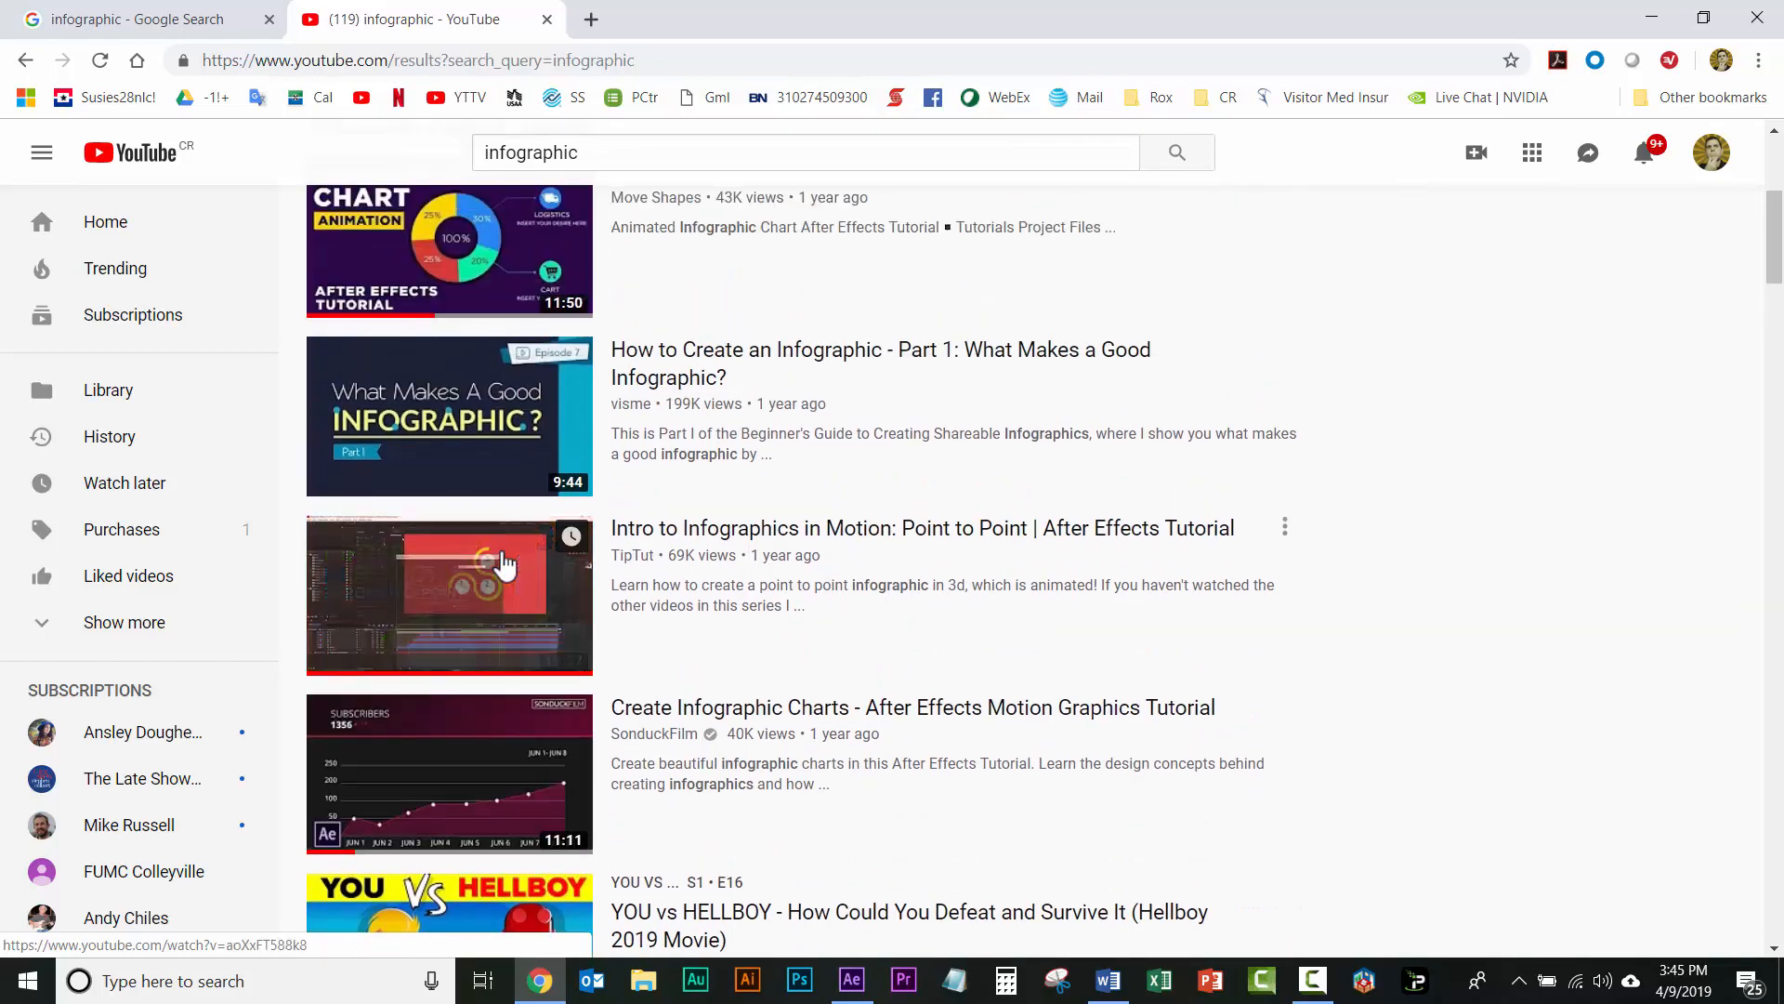
scroll(504, 564, up, 3)
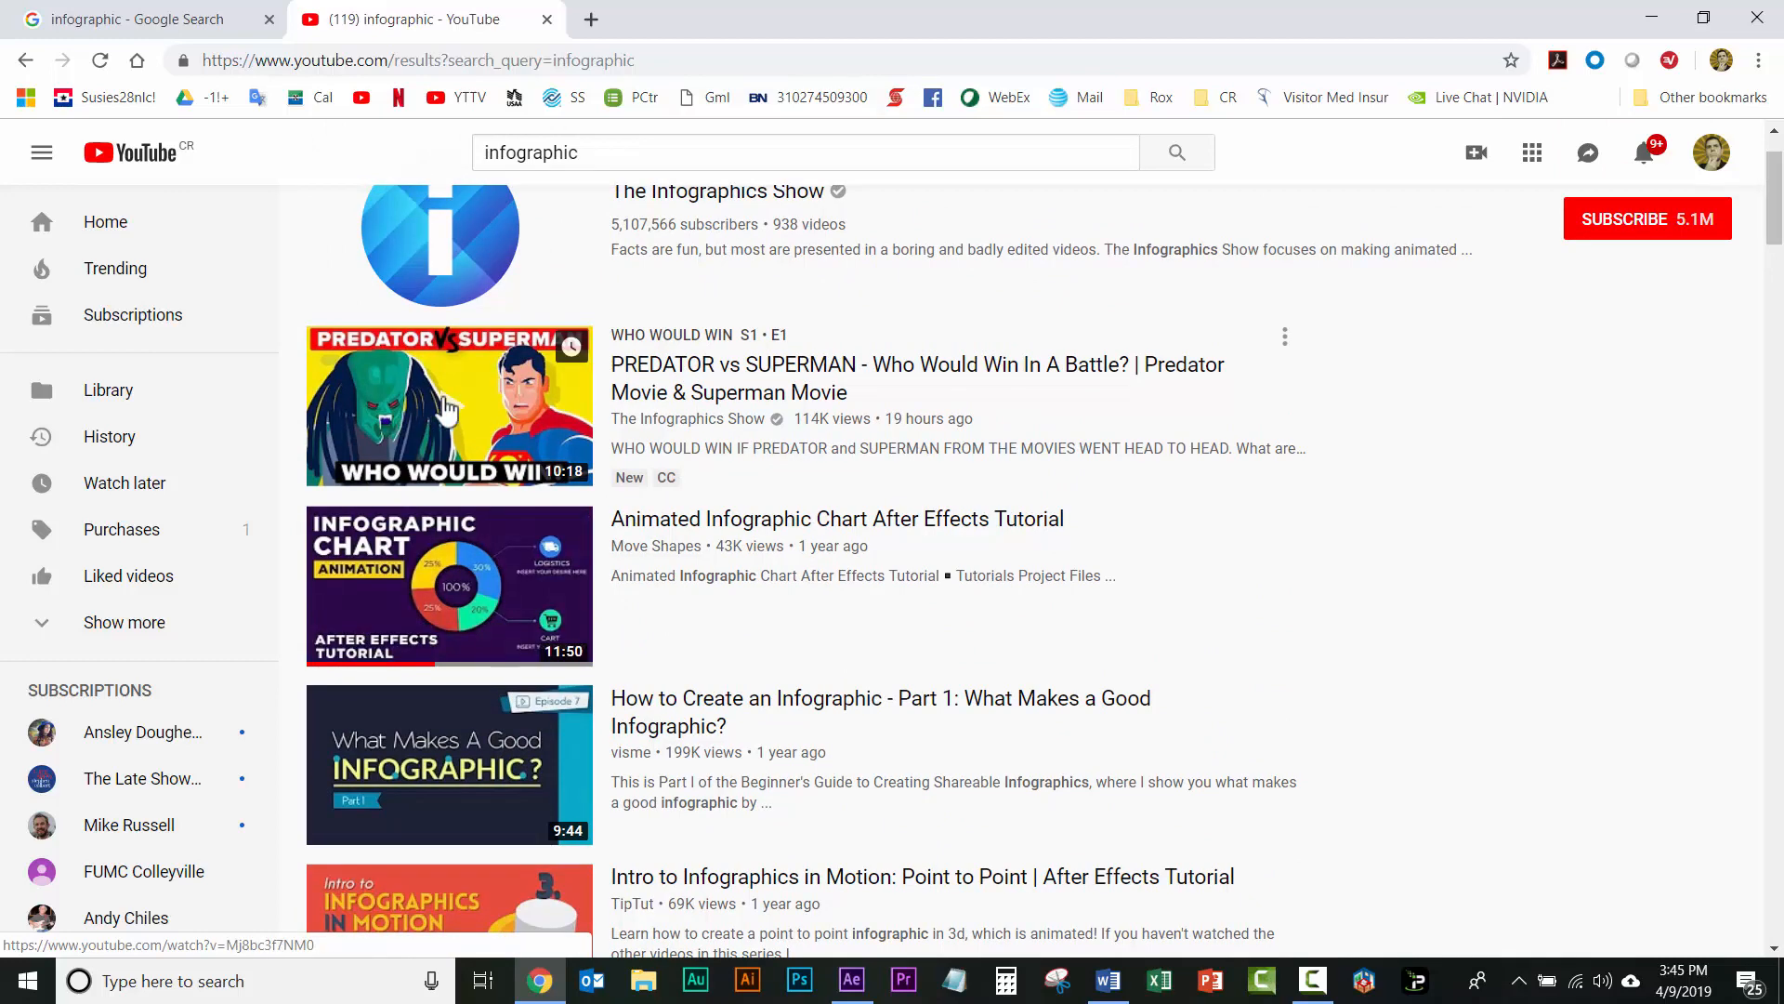
scroll(522, 409, down, 5)
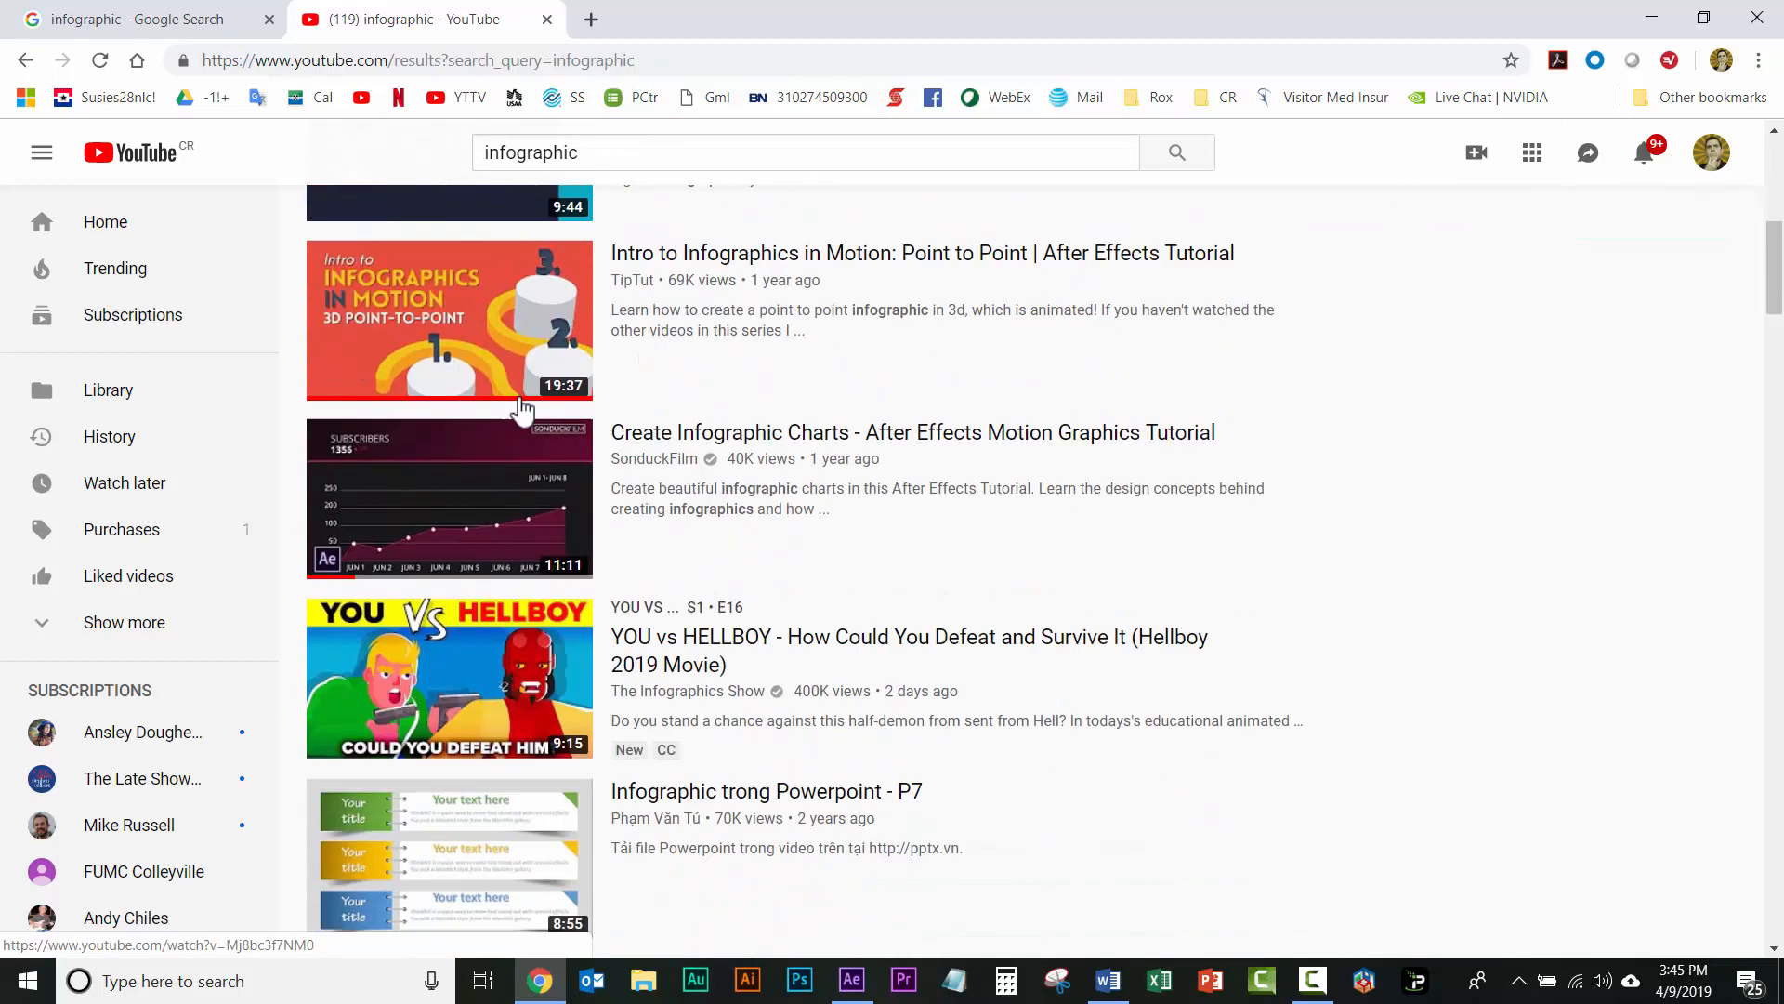
scroll(522, 409, down, 3)
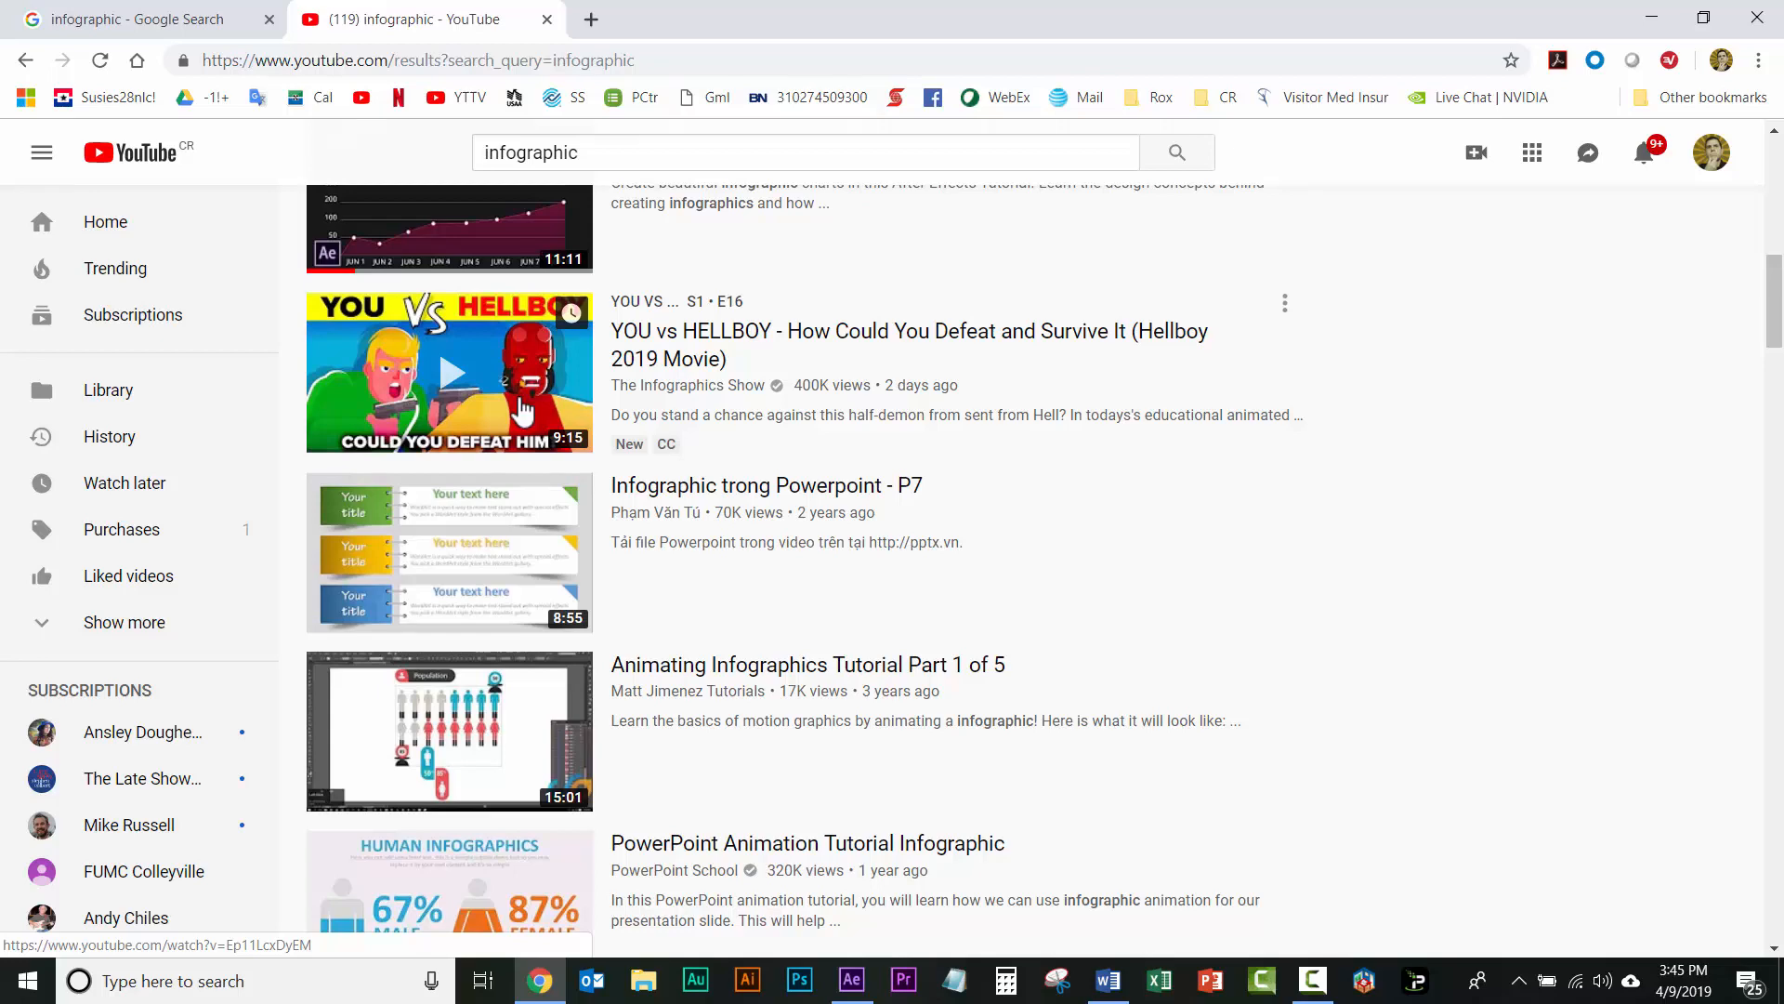
scroll(522, 409, up, 10)
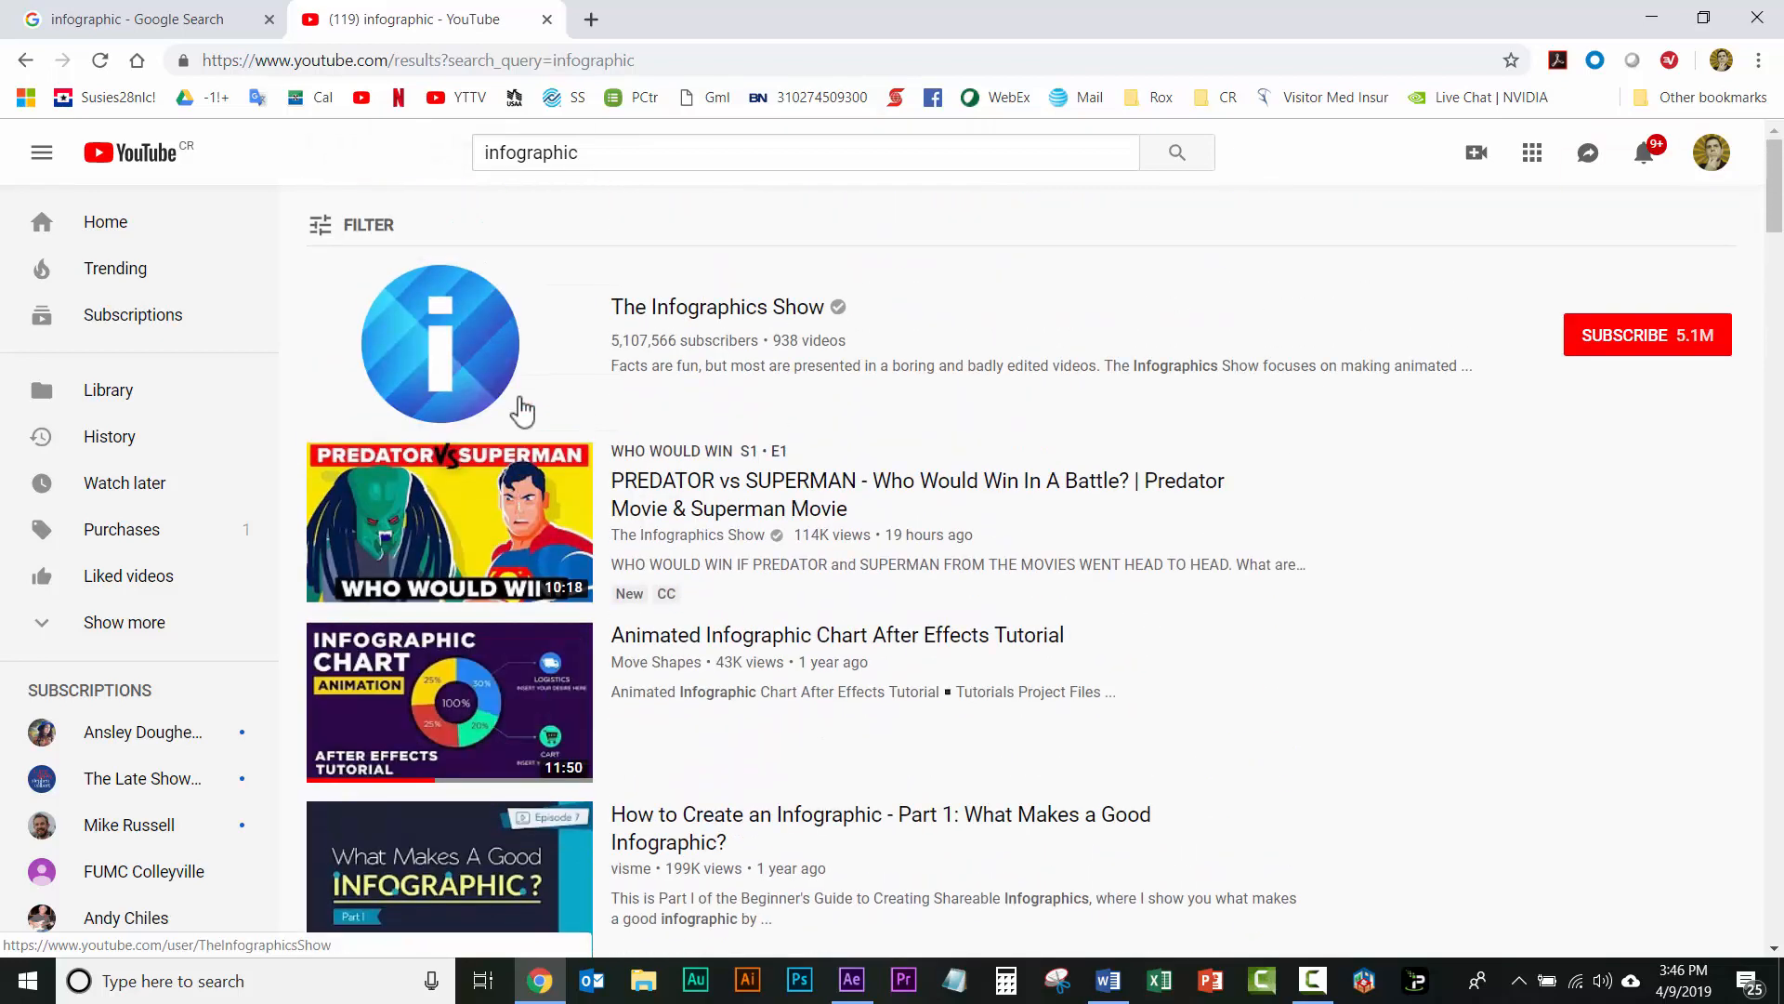